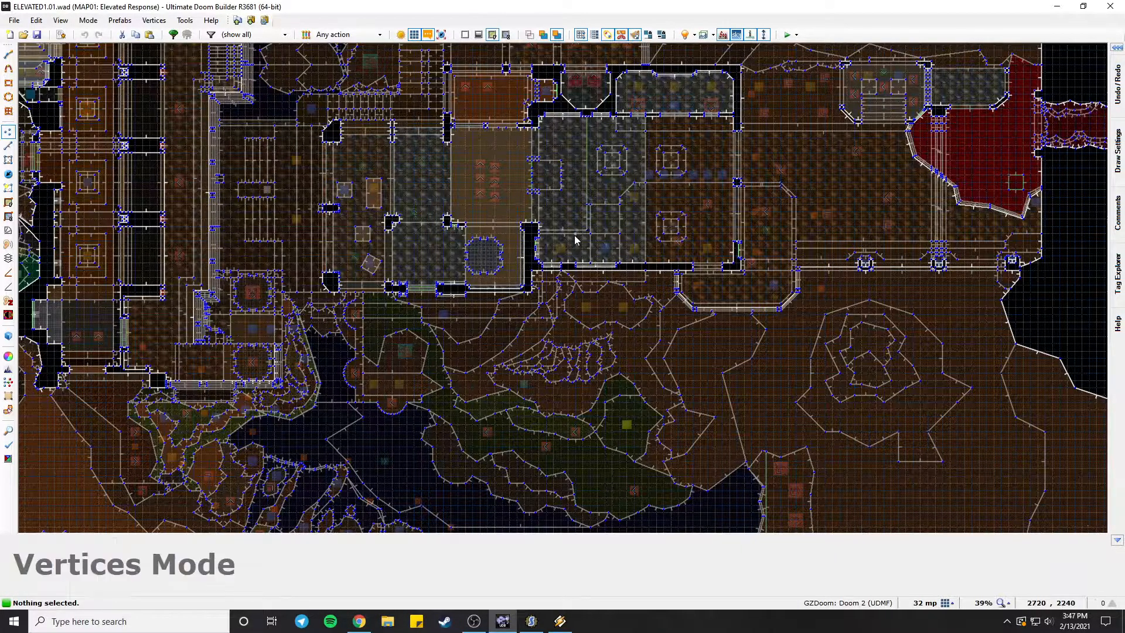
Explore the Elevated Response map in the 3D view, examining the outdoor canyon and the wood-panelled recess in the dark brick wall.
key(q)
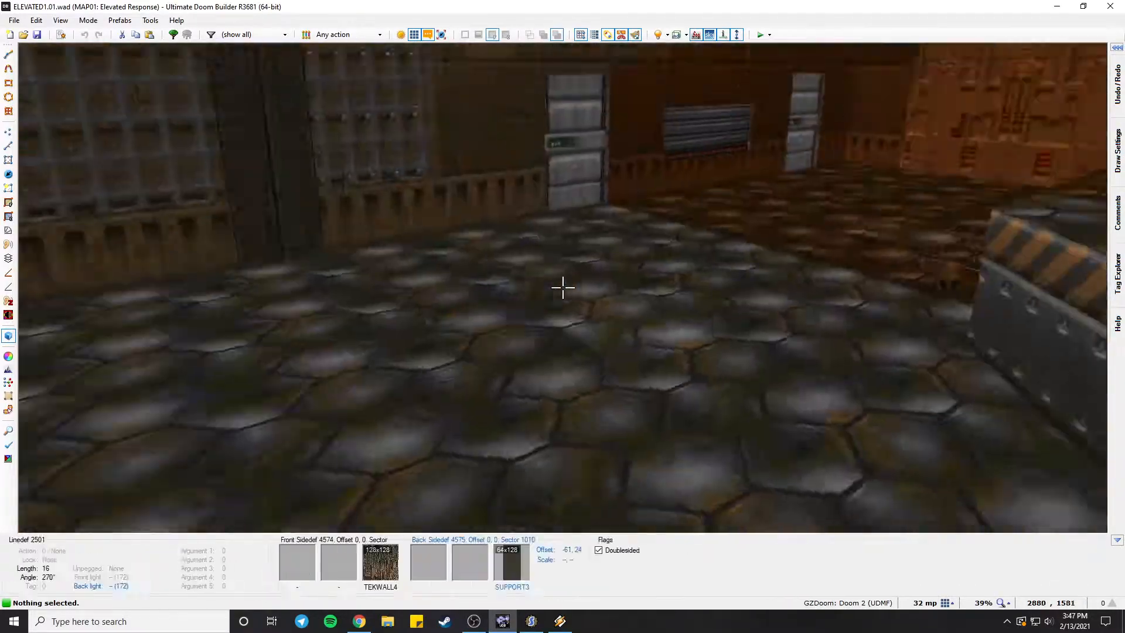
key(w)
key(w)
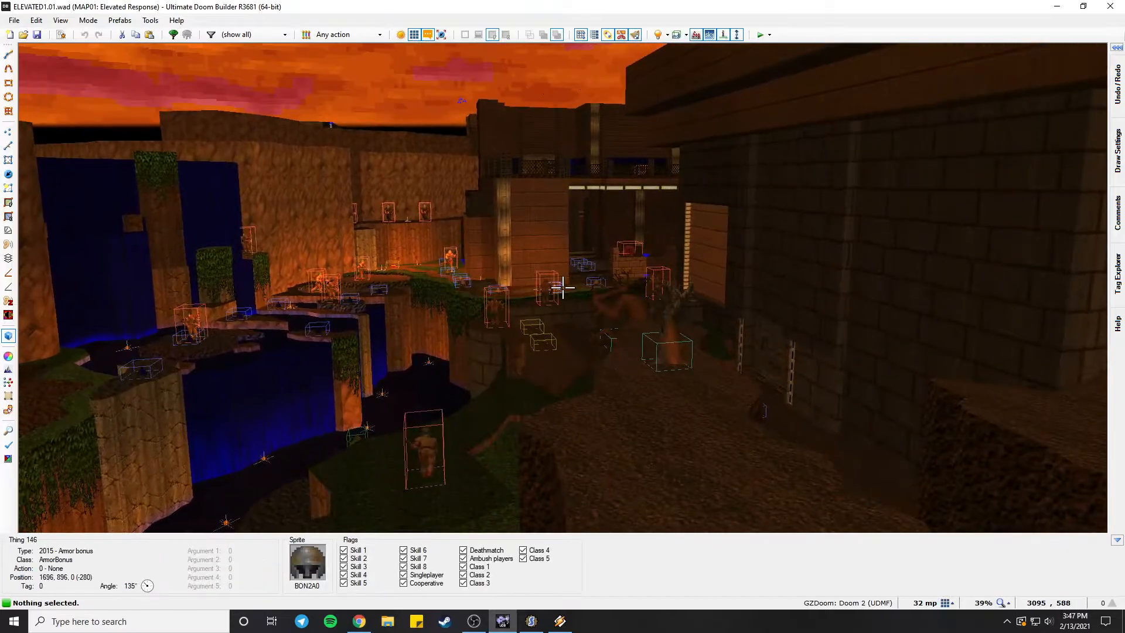
key(w)
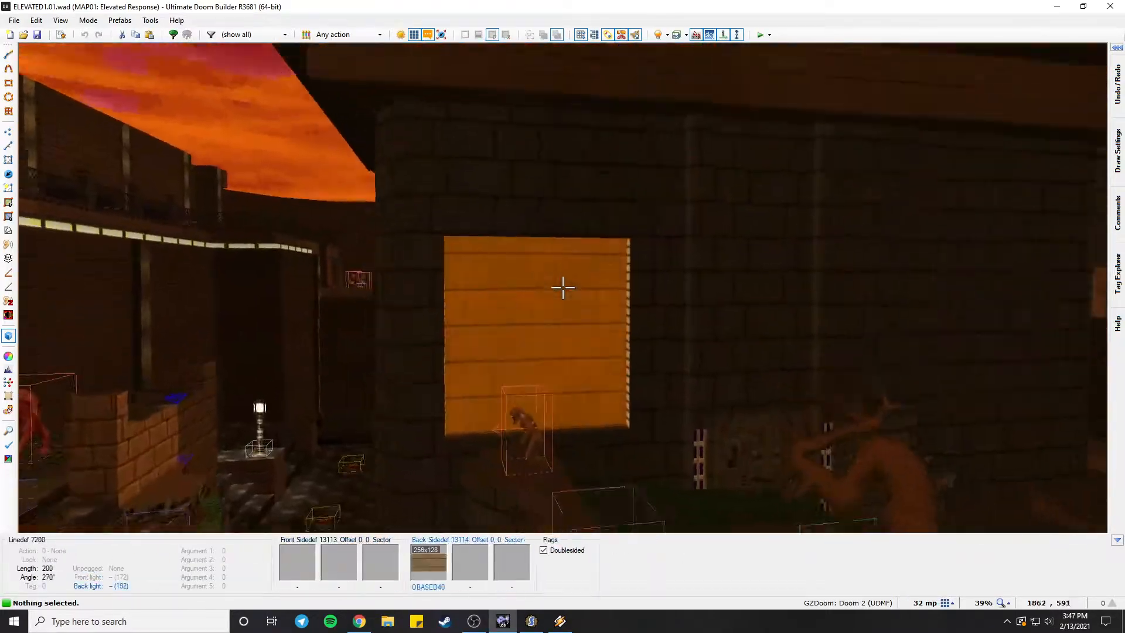
key(w)
key(w)
key(s)
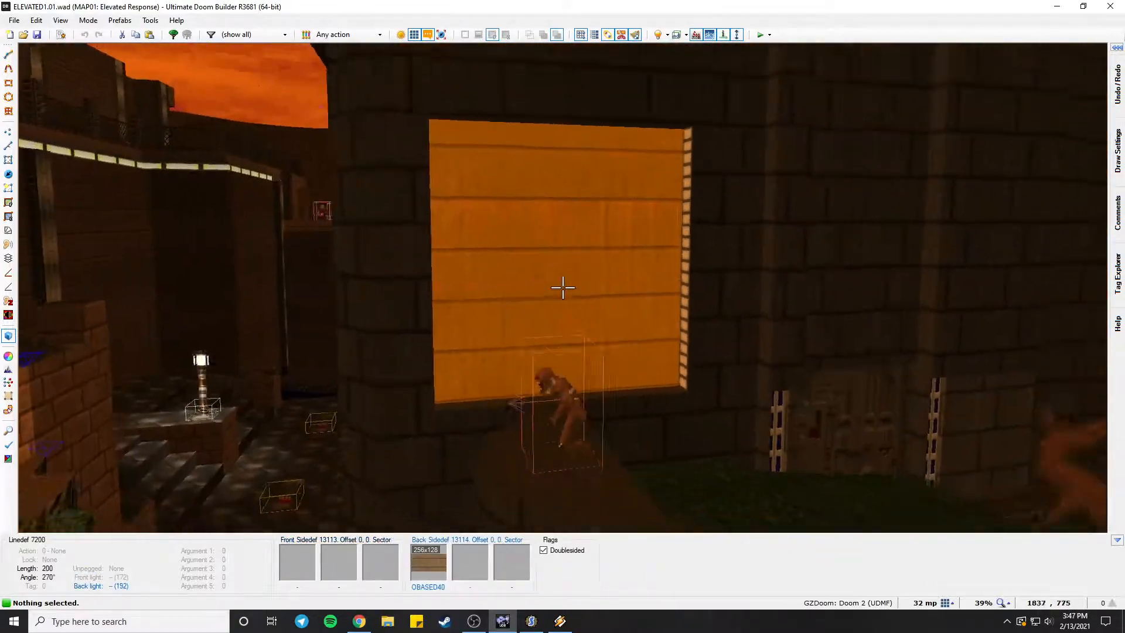
key(w)
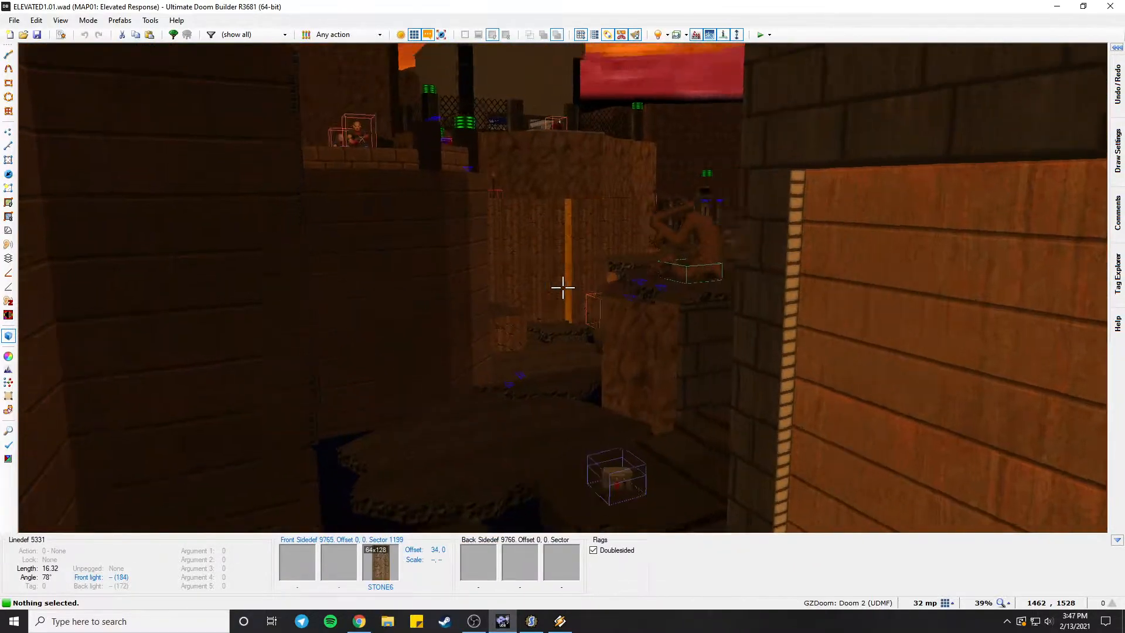
Examine the neighbouring wood-panelled wall recesses up close in the 3D view, and finish back in the 2D map.
key(w)
key(w)
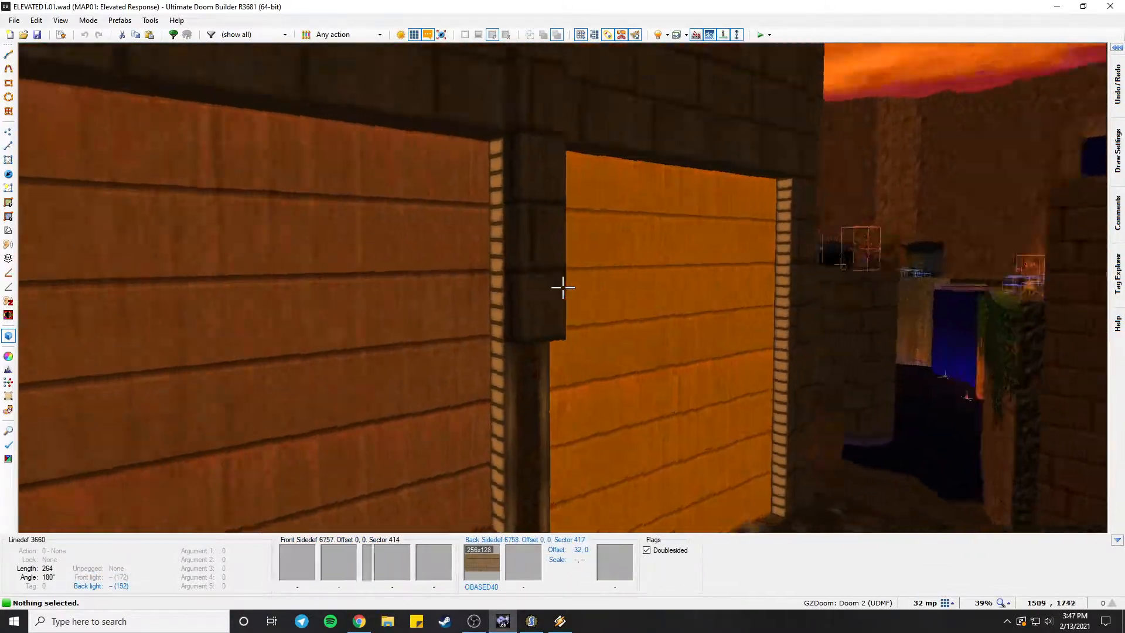
key(w)
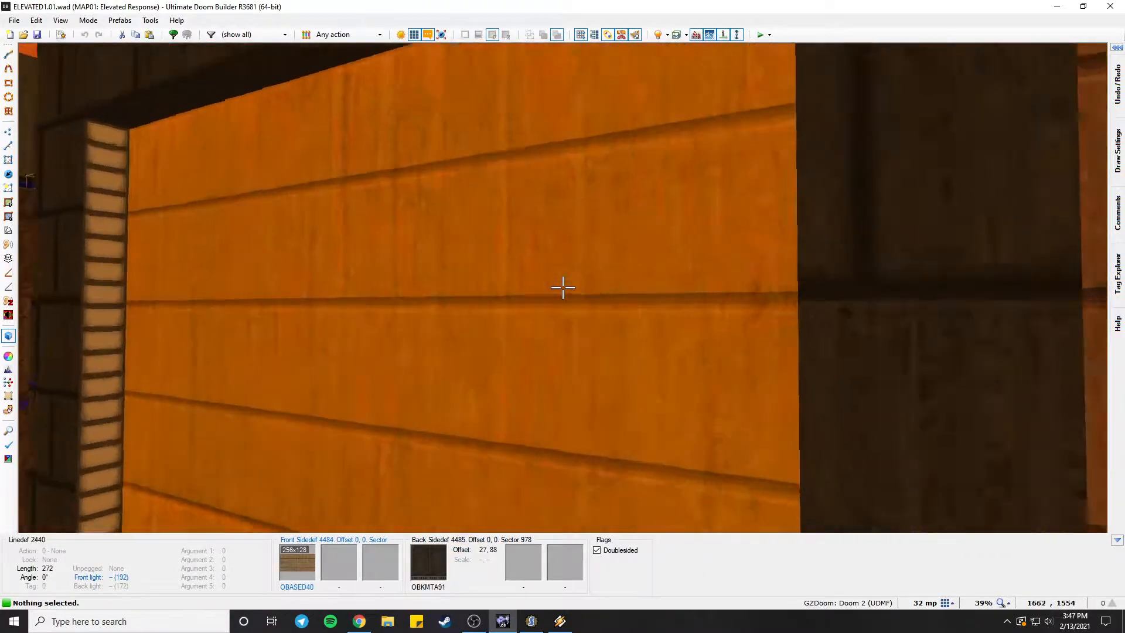
key(w)
key(q)
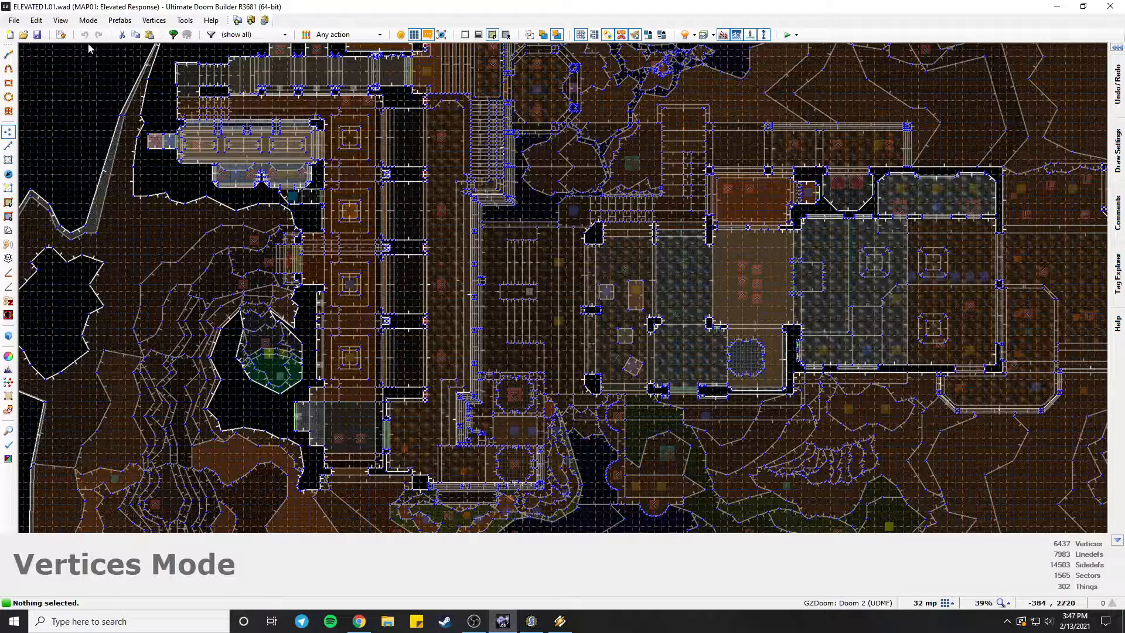
key(q)
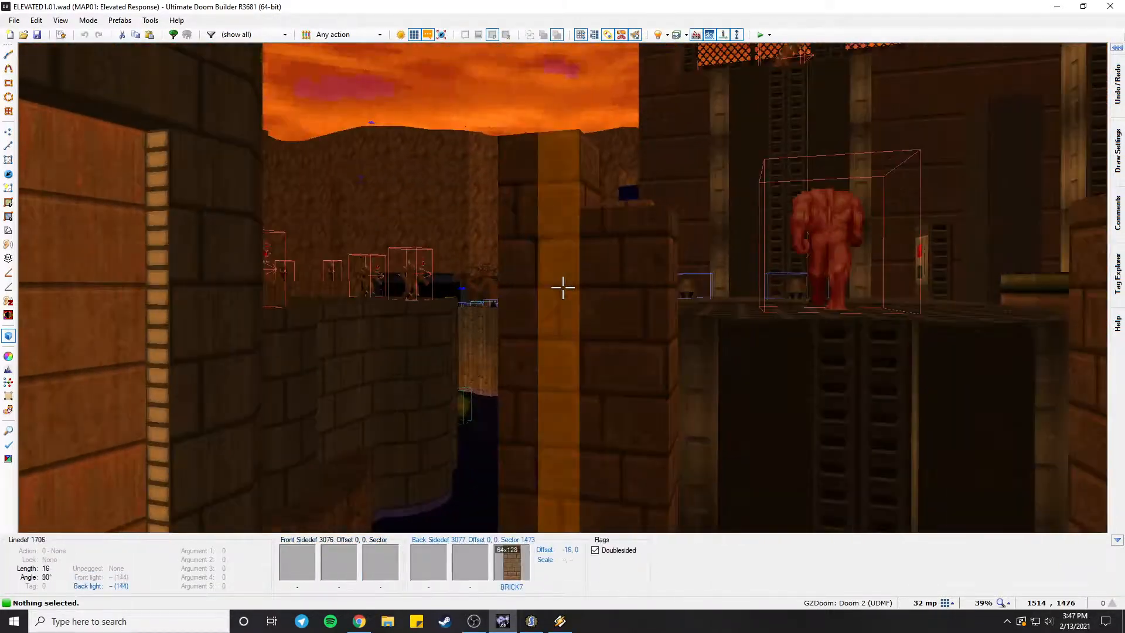
key(q)
Open the map file MALLEABLE_INTENT_1.2.wad from the 01_Malleable_Intent folder, accepting its map options.
click(23, 35)
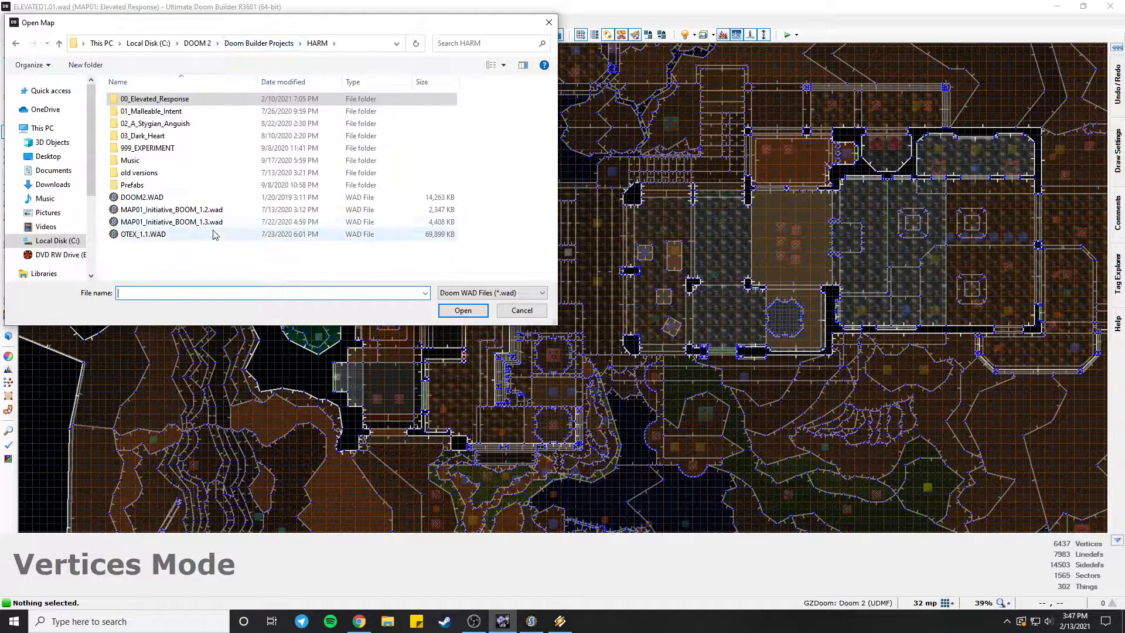
double_click(167, 111)
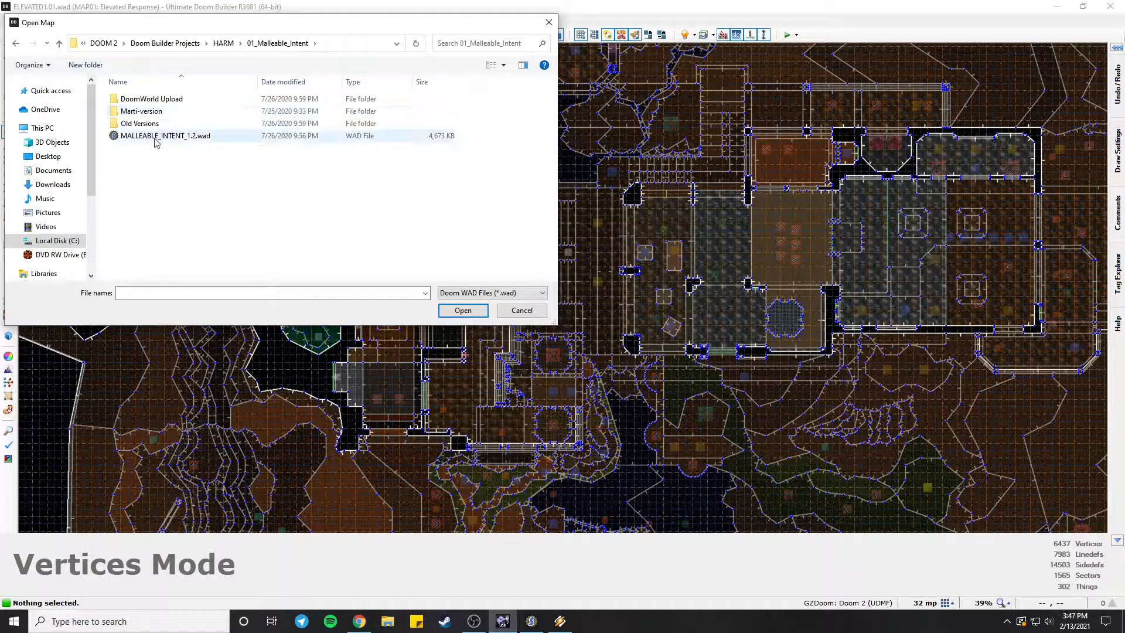
double_click(156, 138)
click(576, 468)
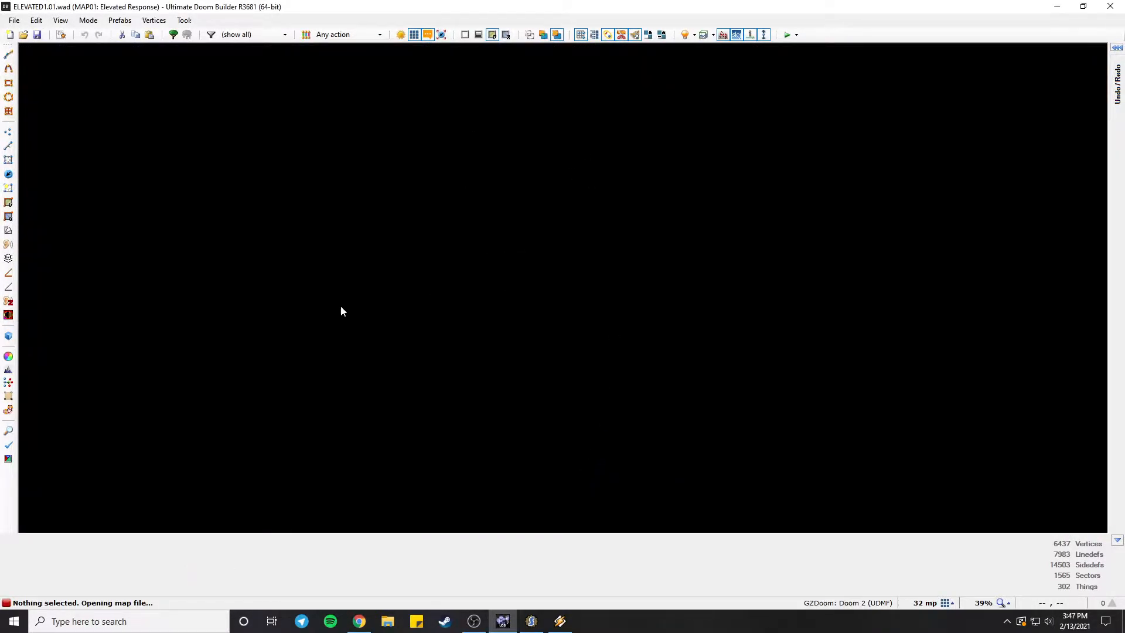
Locate the large two-winged room in the southwest of the Malleable Intent map and enter the 3D view there.
scroll(507, 340, up, 7)
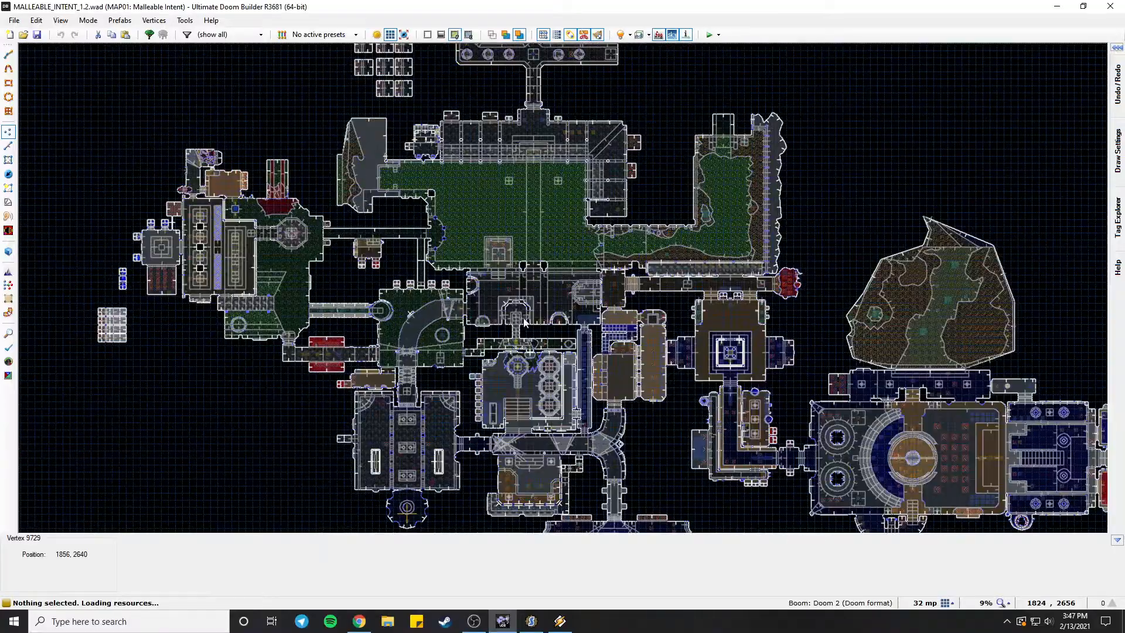
scroll(483, 278, up, 2)
scroll(462, 410, down, 4)
middle_drag(387, 489, 452, 352)
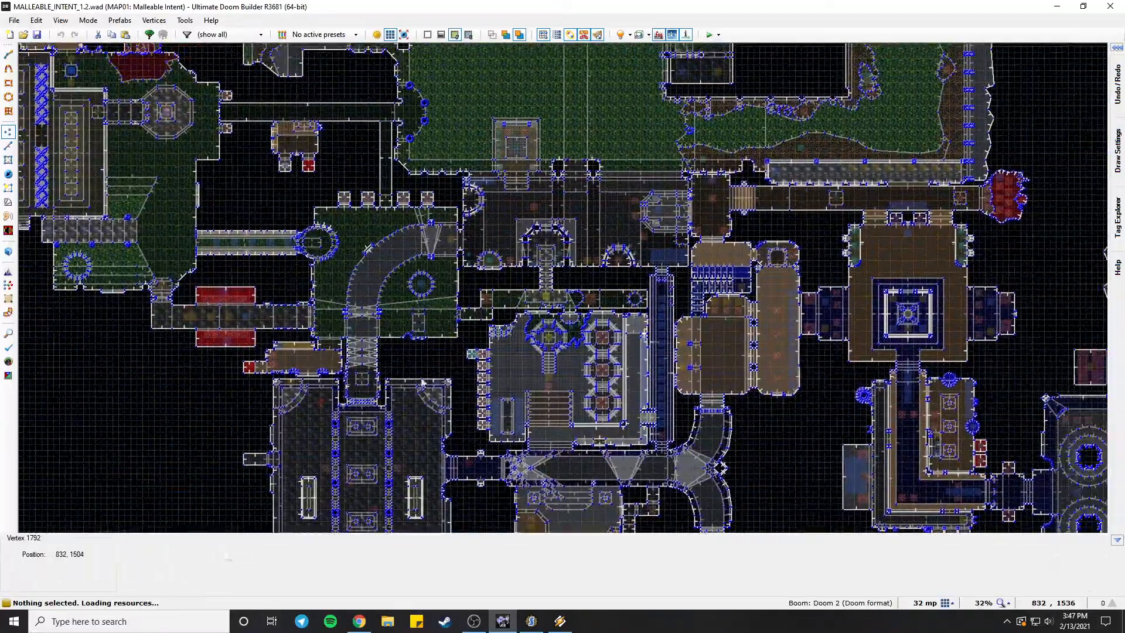
middle_drag(376, 470, 481, 357)
key(q)
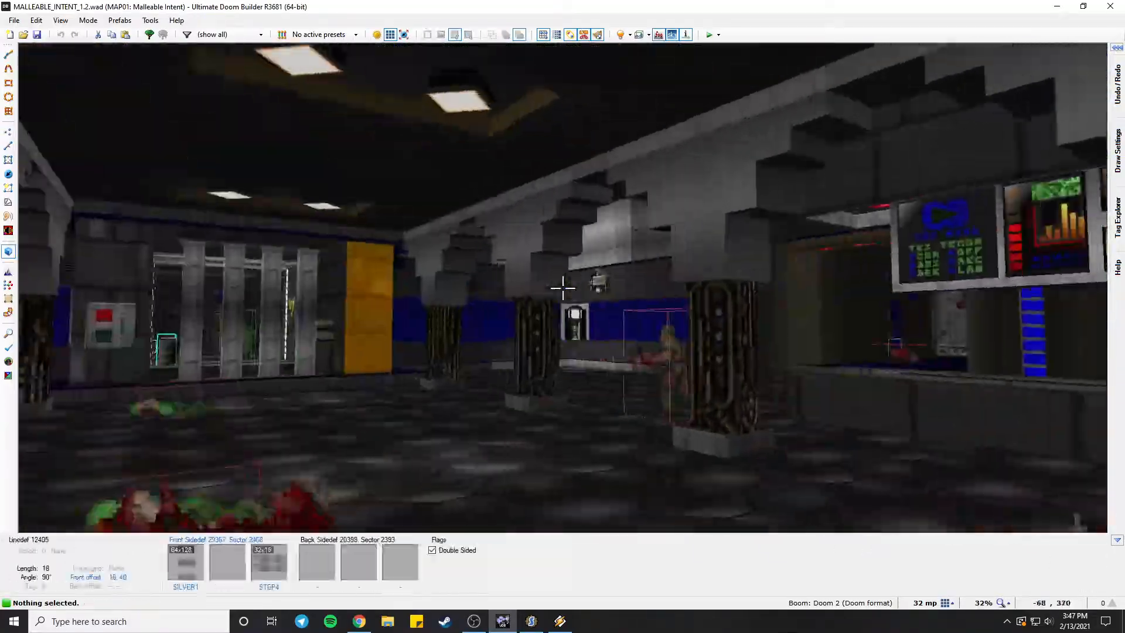
Move from the pillared tech room out to the nukage courtyard and examine the brick building with its metal-framed window band.
key(w)
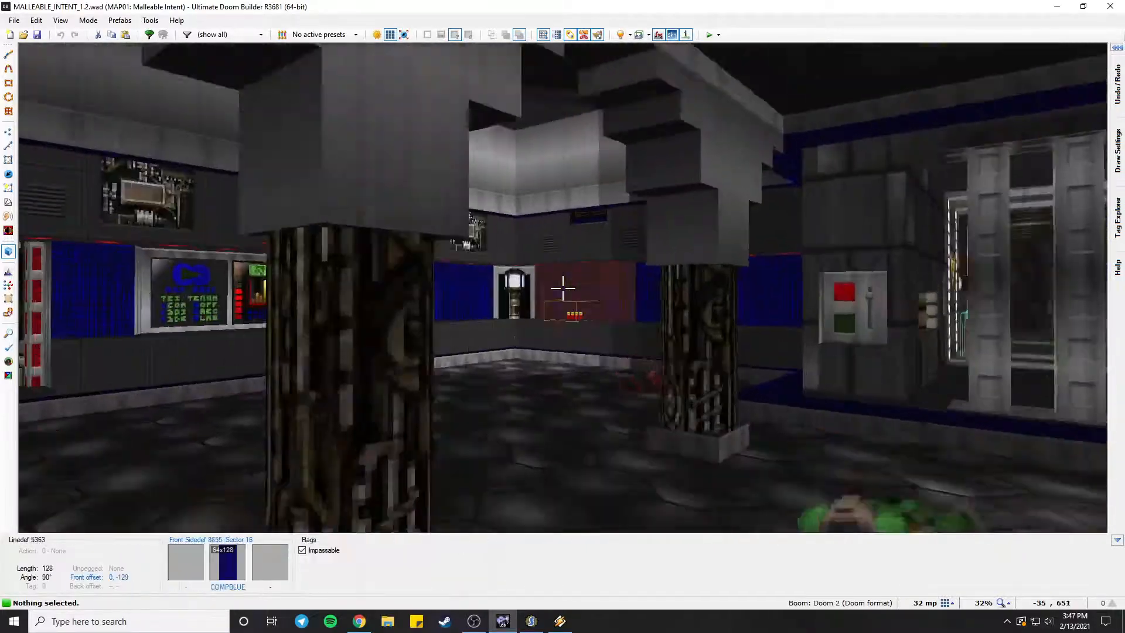
key(w)
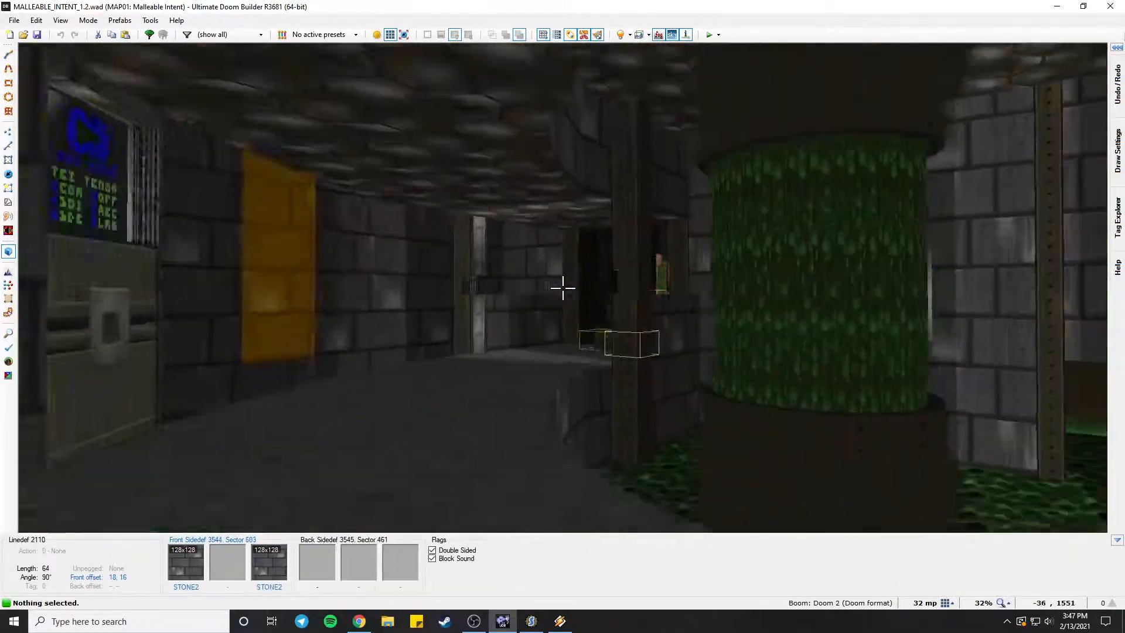
key(w)
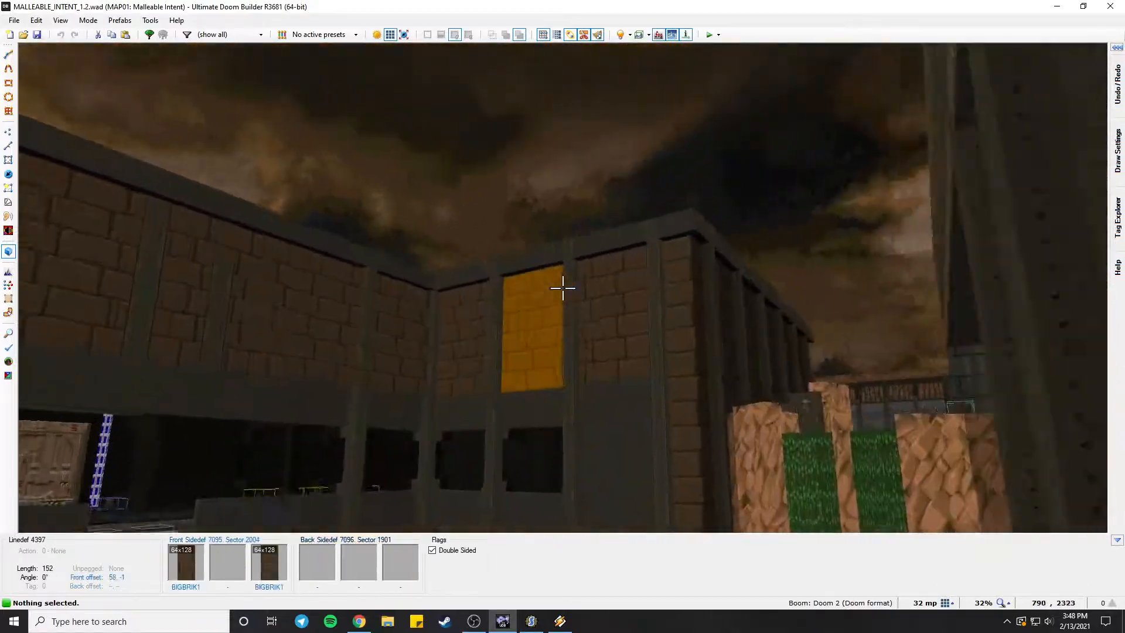
key(w)
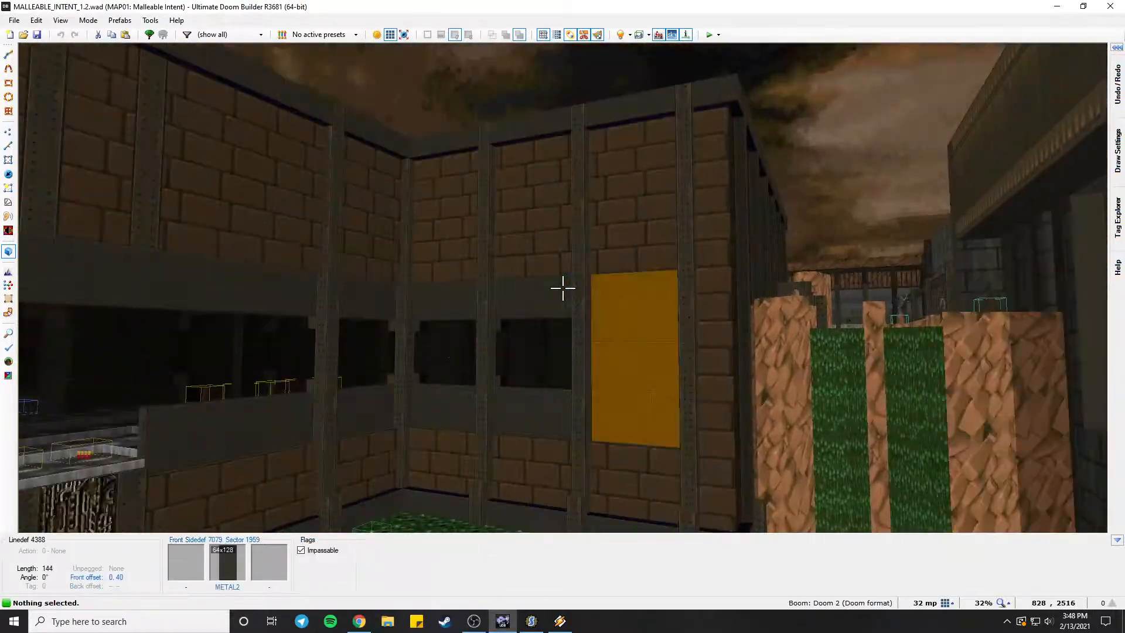
key(w)
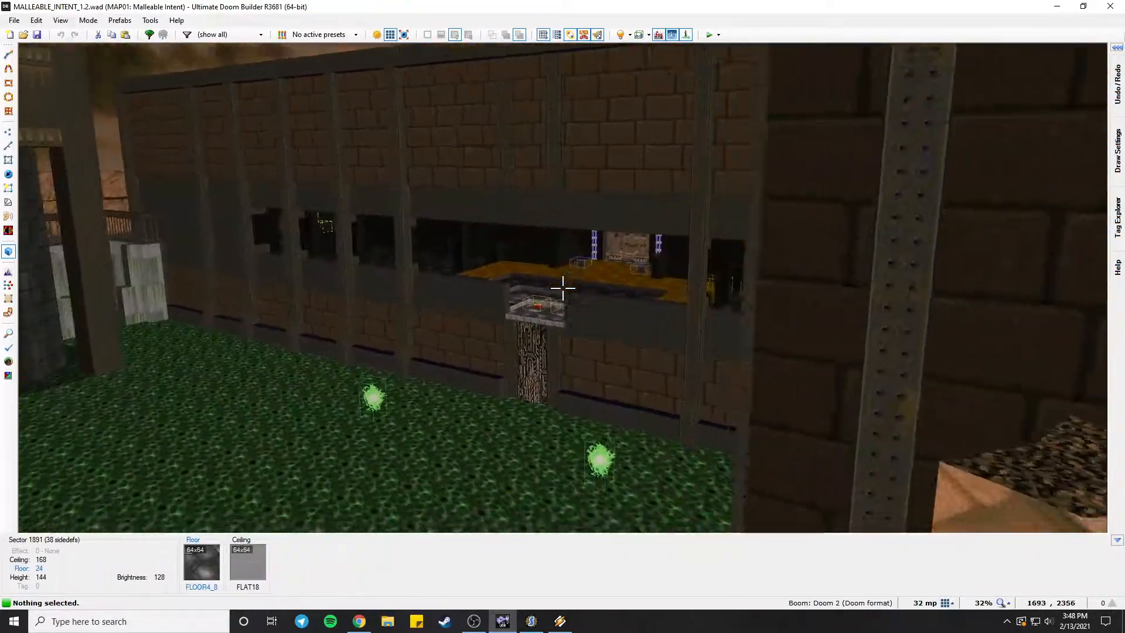
key(e)
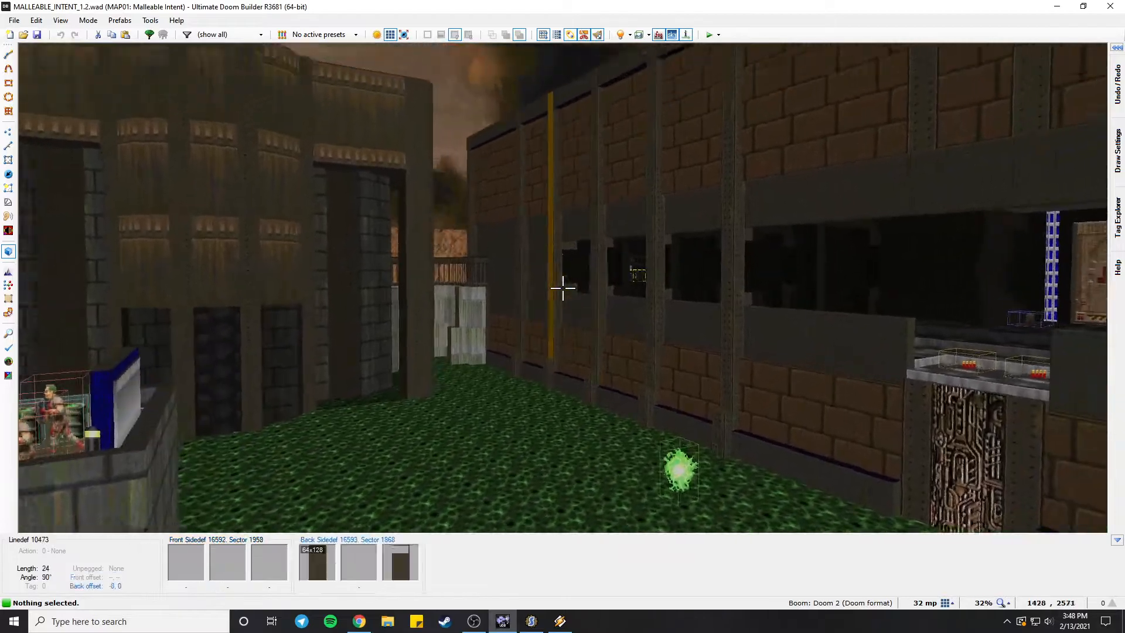
Examine the nukage channel past the rock falls, with its fenced banks and barred outlet, and the building's upper trim.
key(s)
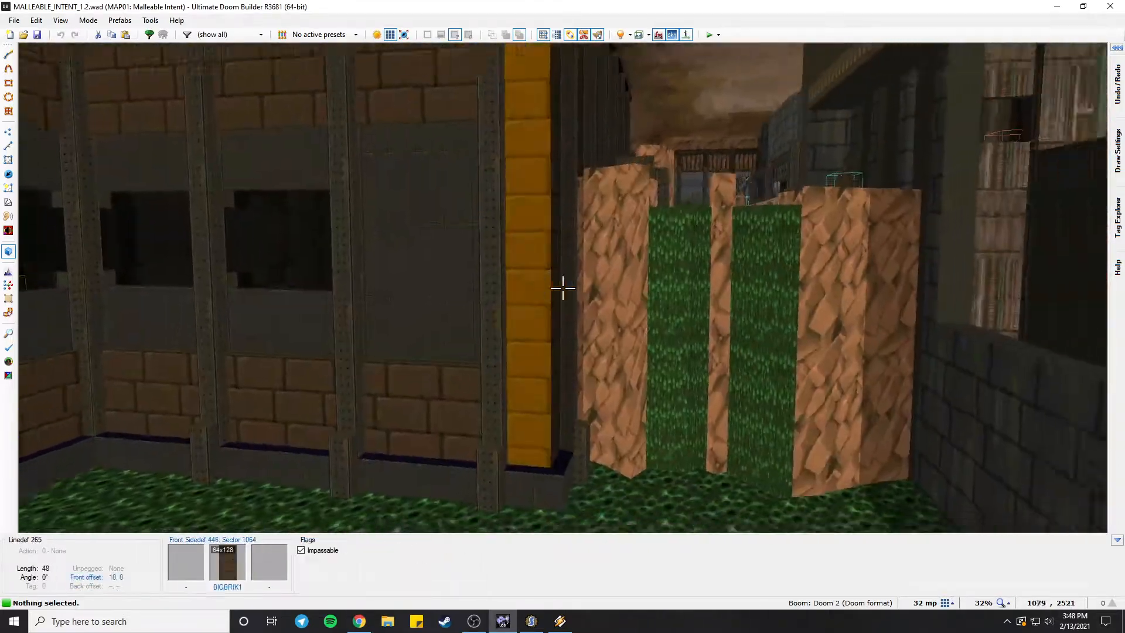
key(e)
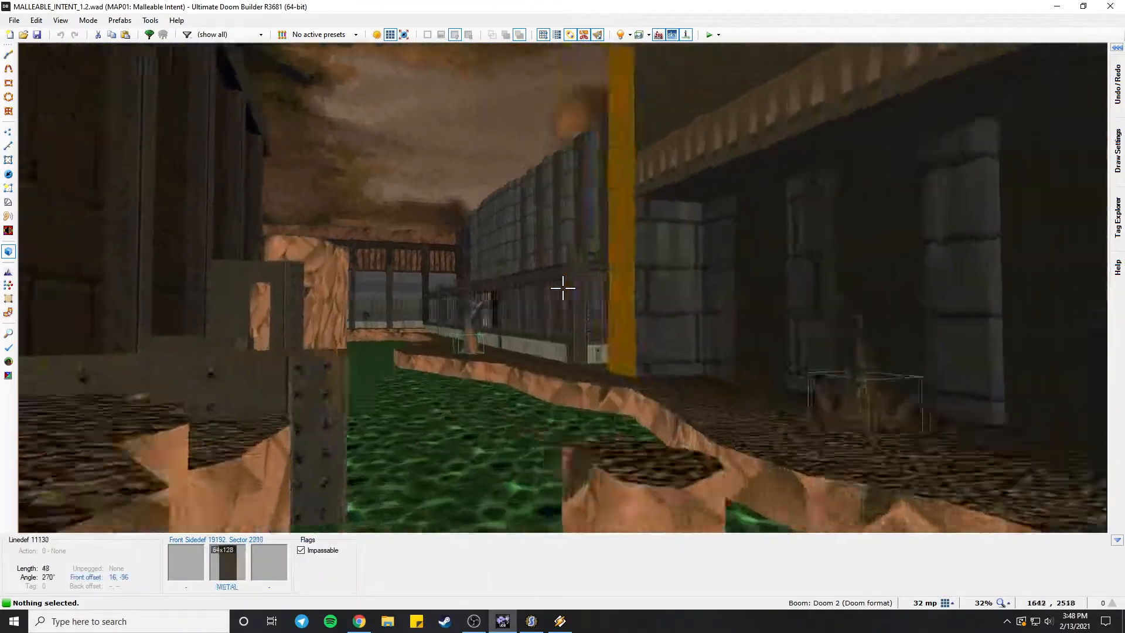
key(e)
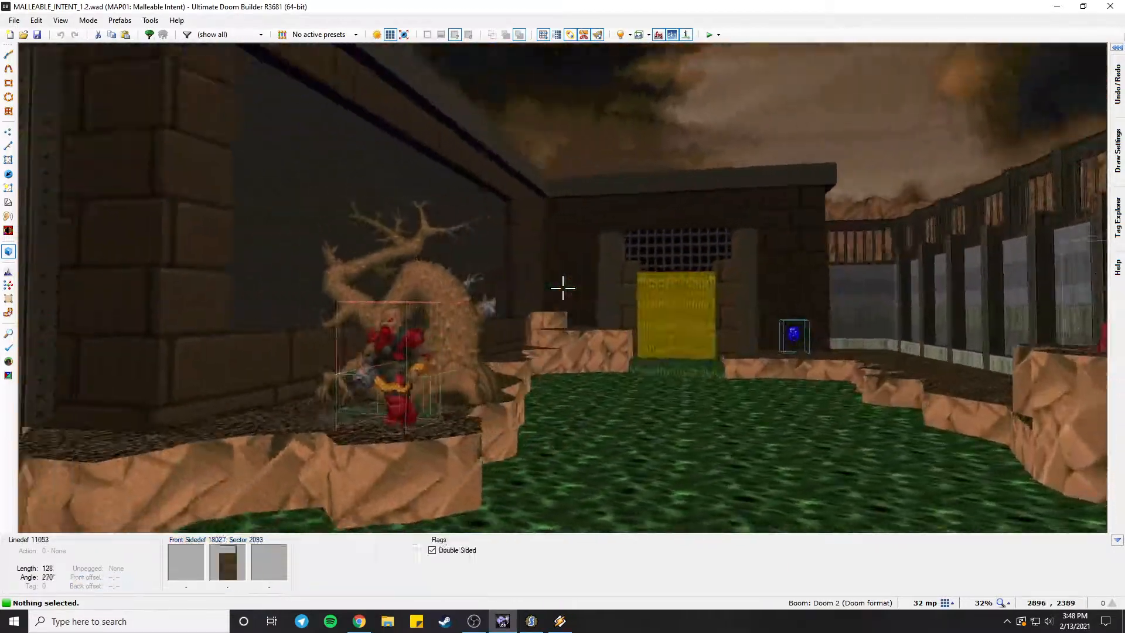
key(e)
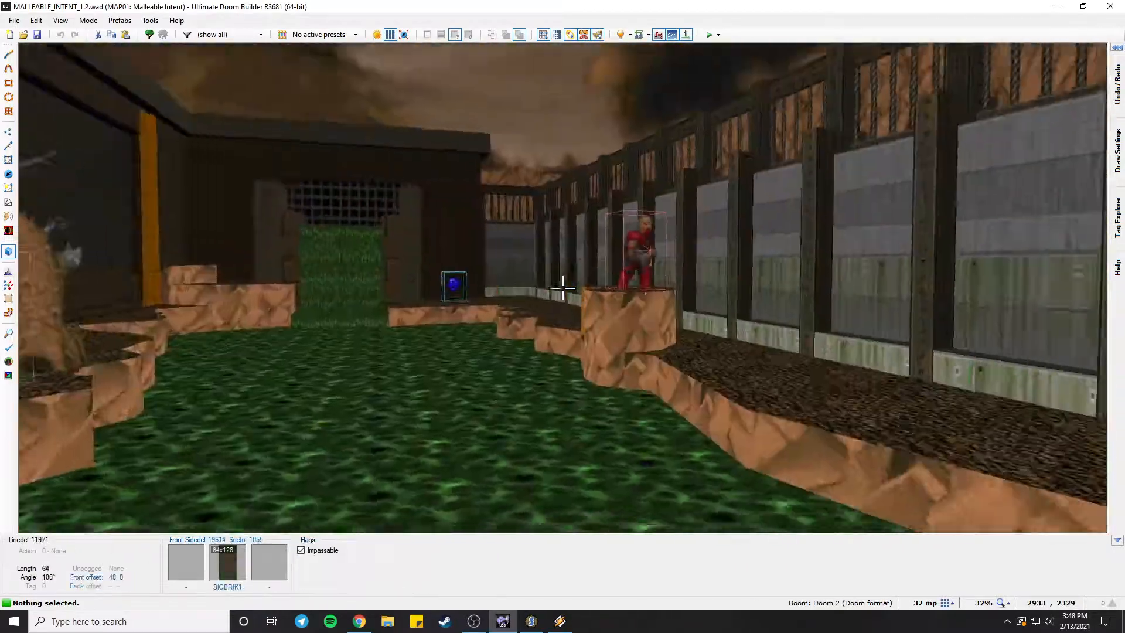
key(e)
key(e)
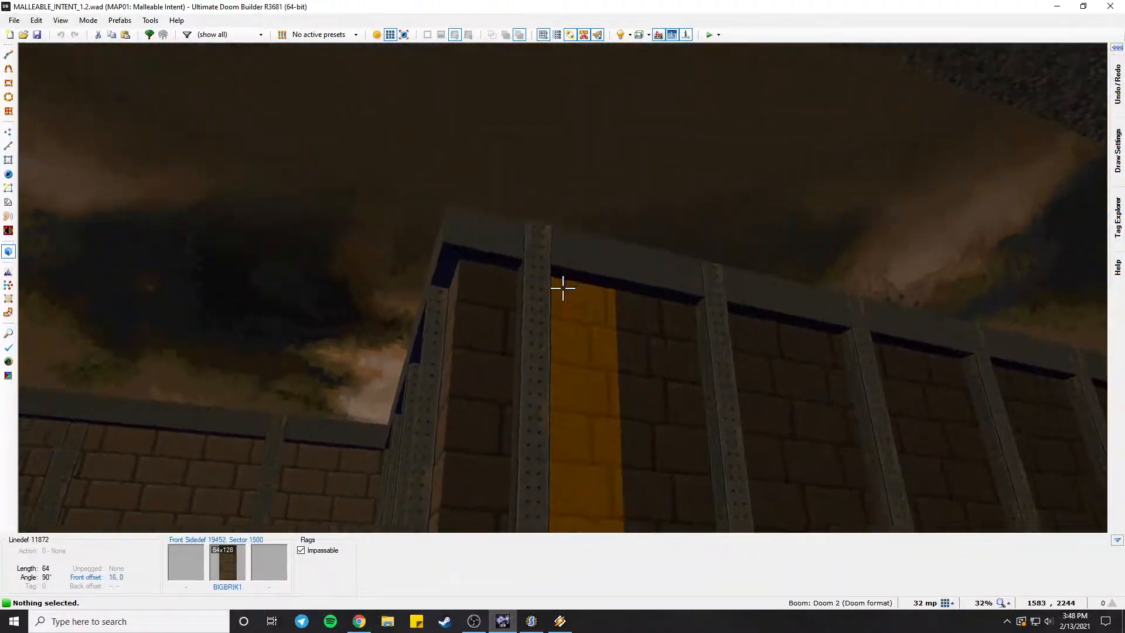
Compare the brick building's window facade with the rock falls, the nukage floor and the structure across the courtyard.
key(e)
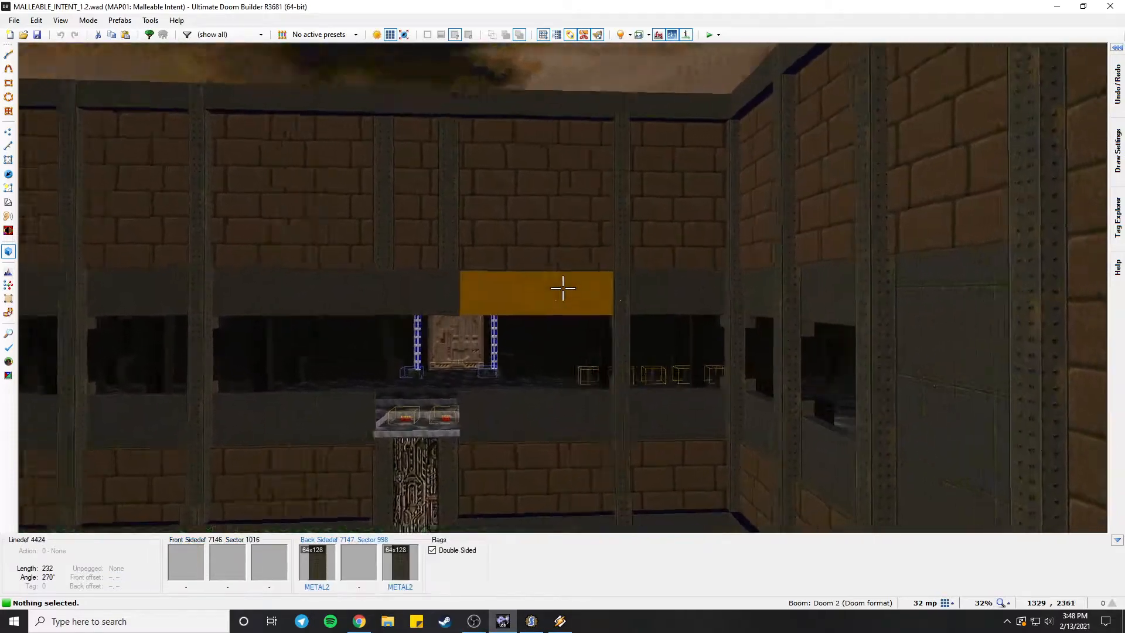
key(d)
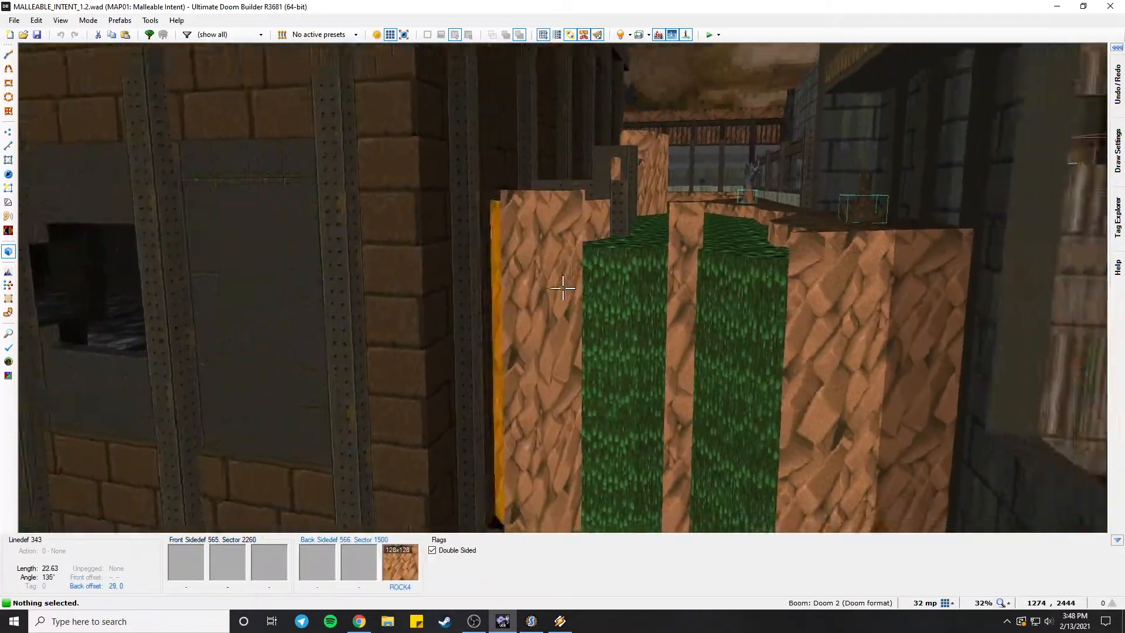
key(s)
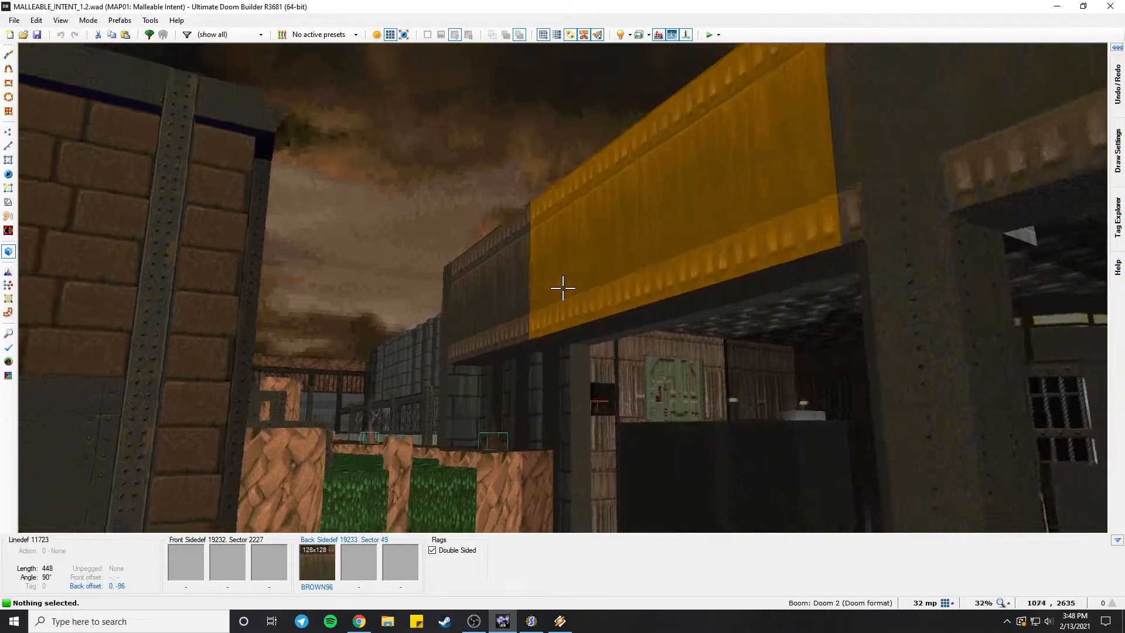
key(f)
key(f)
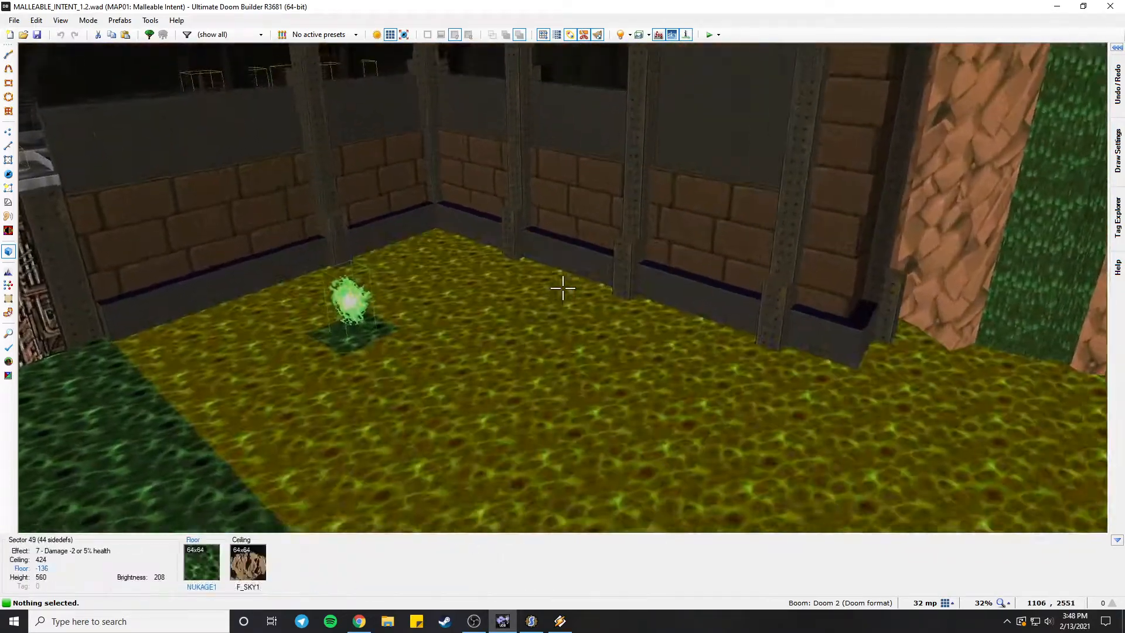
key(f)
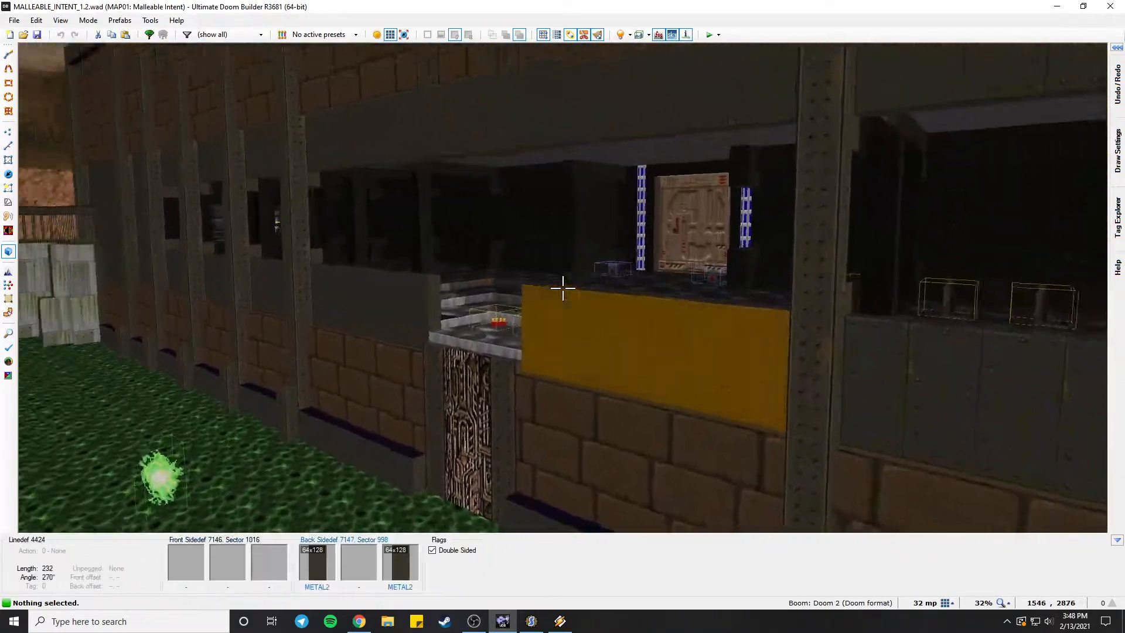
key(d)
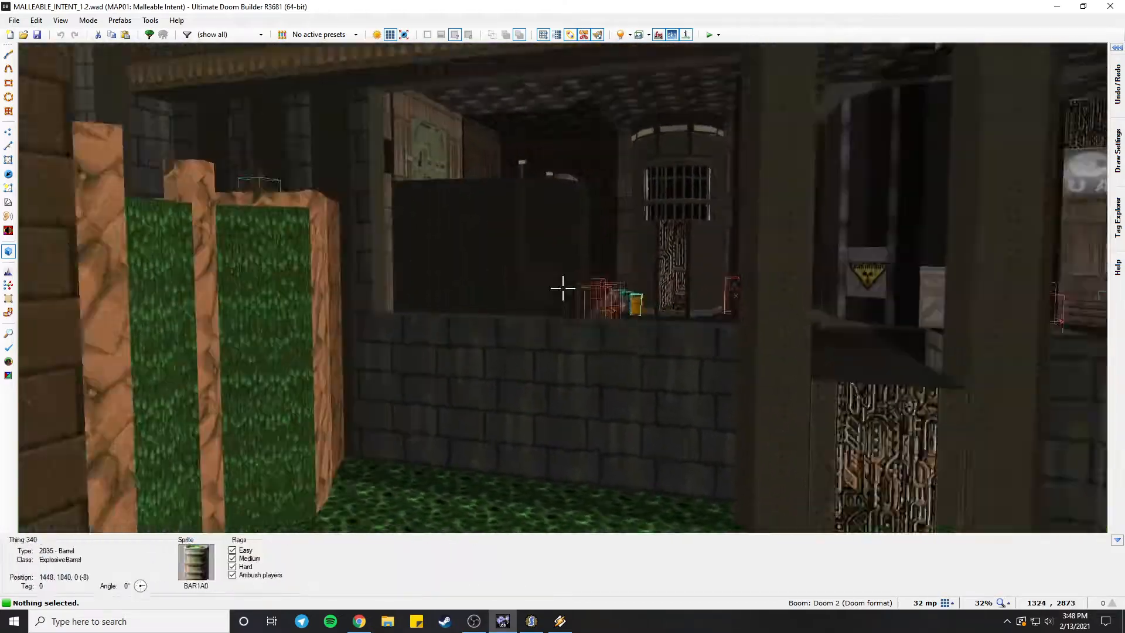
Examine the dark hall beside the nukage courtyard, including its support columns, raised block and round barred tower.
key(f)
key(e)
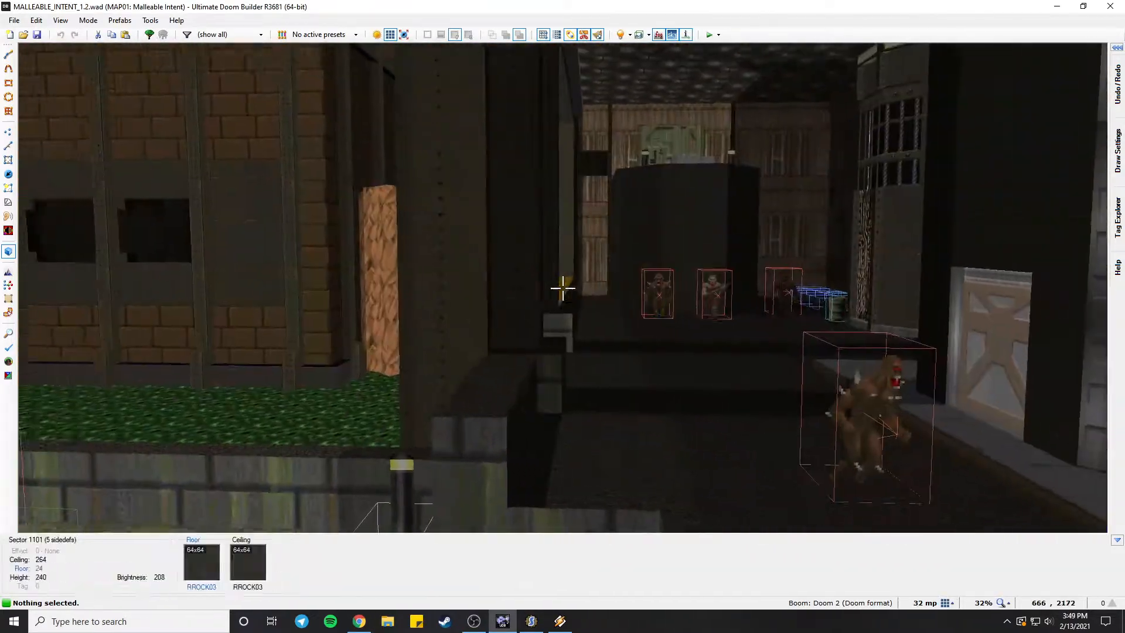
key(e)
key(s)
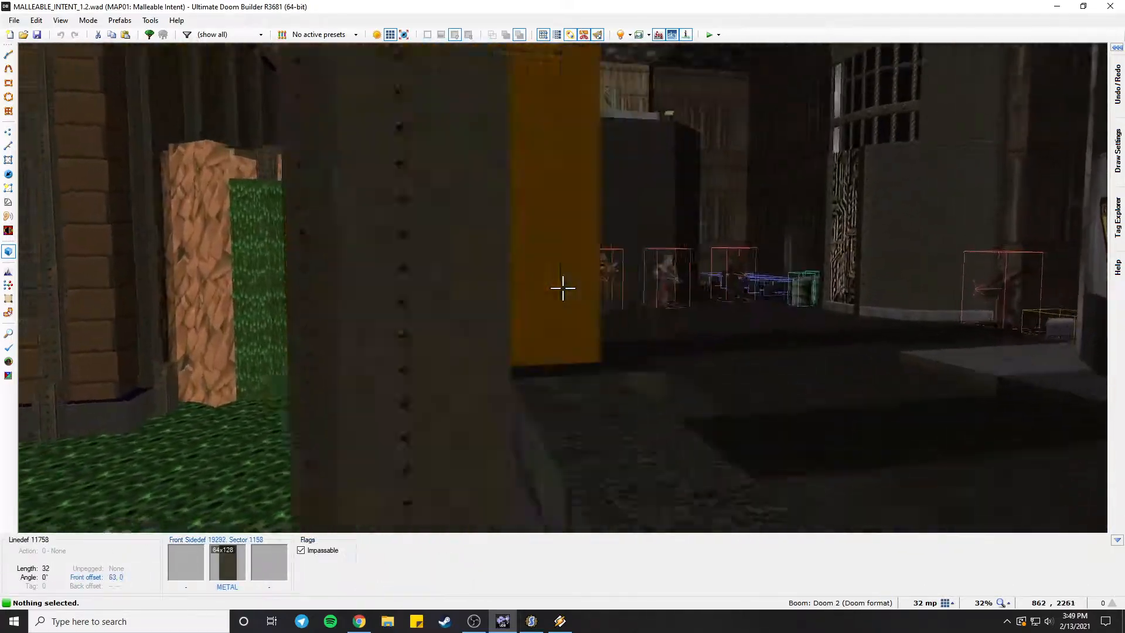
key(s)
key(e)
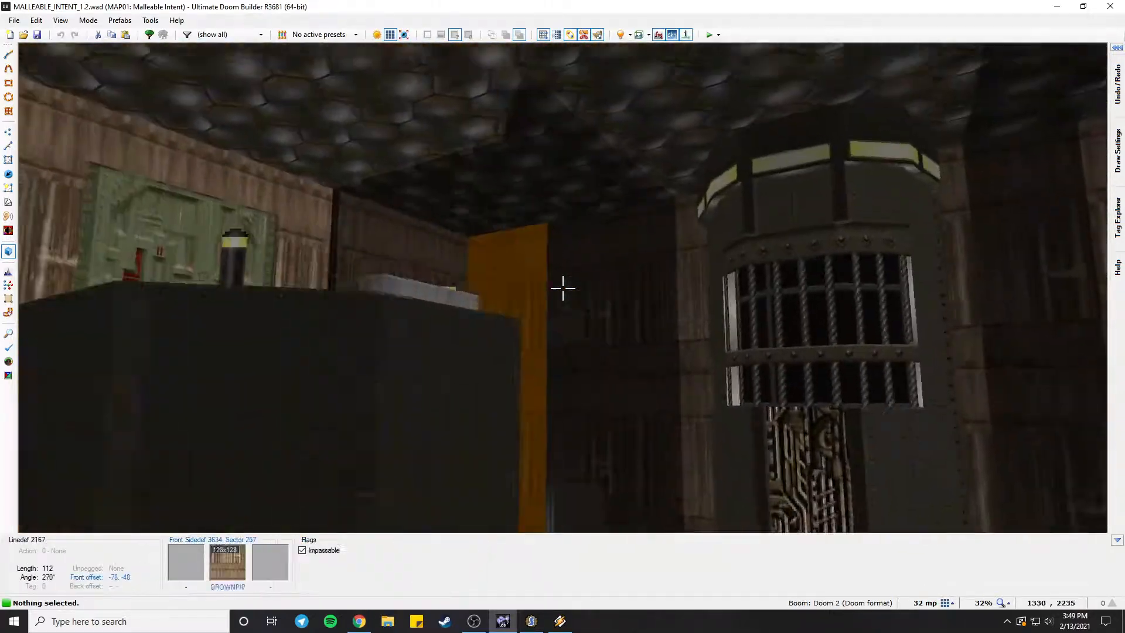
Follow the dark corridor back out to the nukage courtyard, compare its facades once more, and leave the 3D view.
key(e)
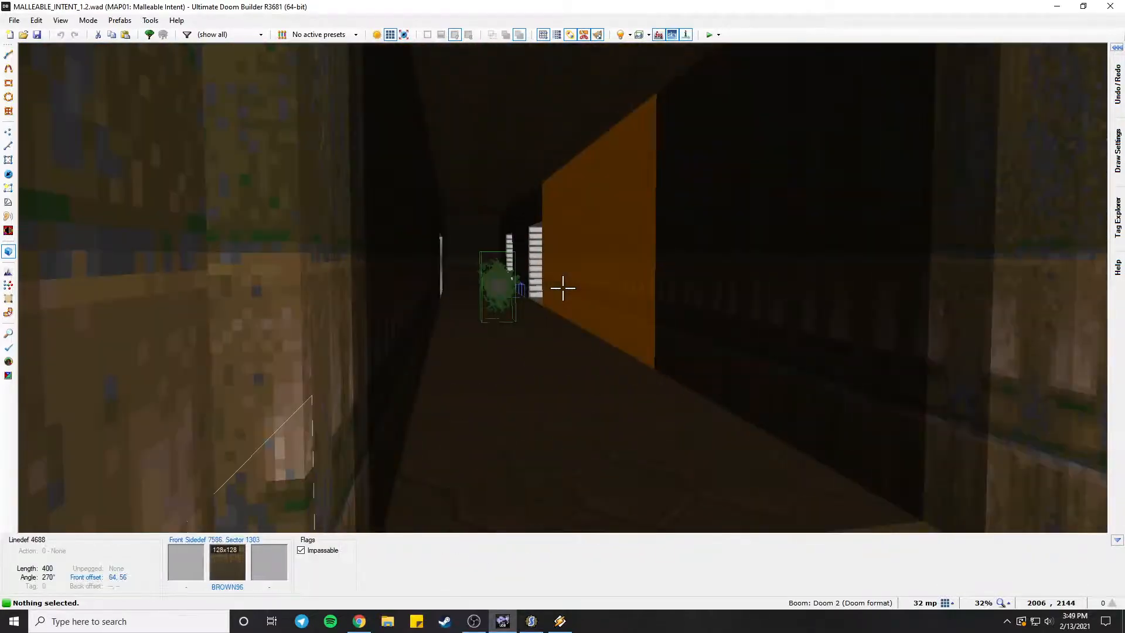
key(e)
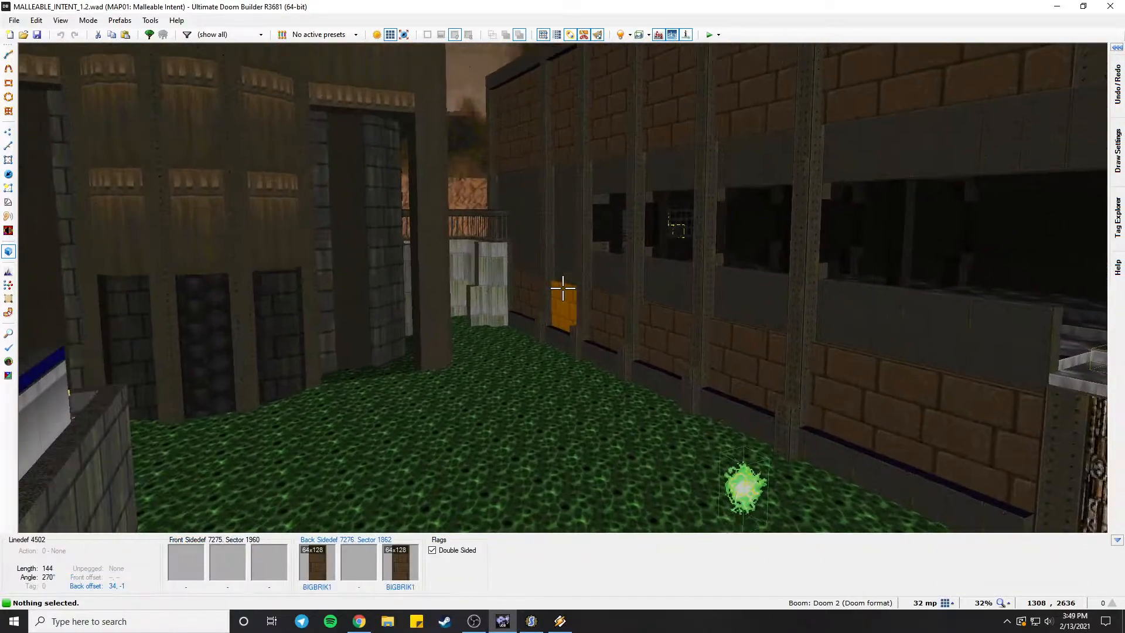
key(v)
Open MAP02 from A_Stygian_Anguish_1.3.wad with the GZDoom: Doom 2 (UDMF) configuration and ZDoom ACS scripting.
click(22, 35)
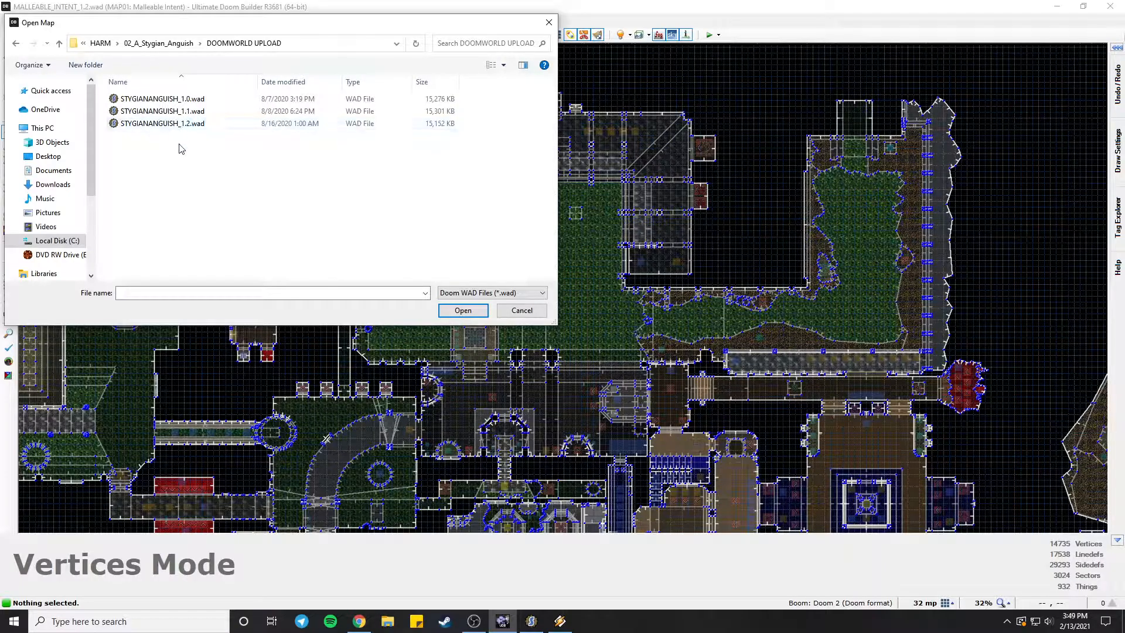
click(462, 310)
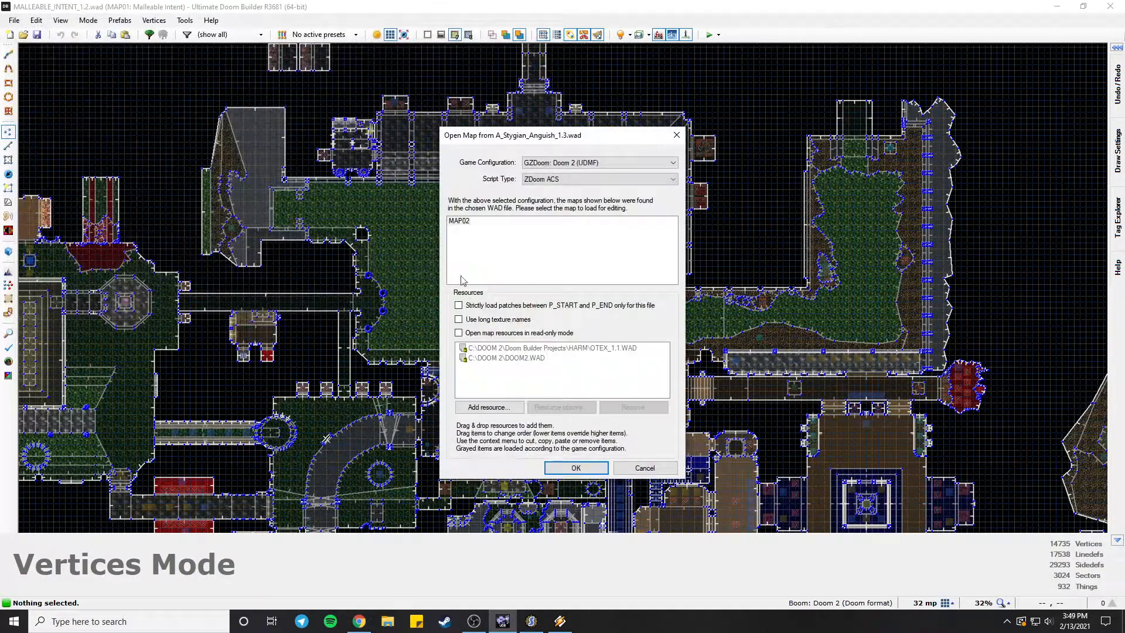
click(562, 468)
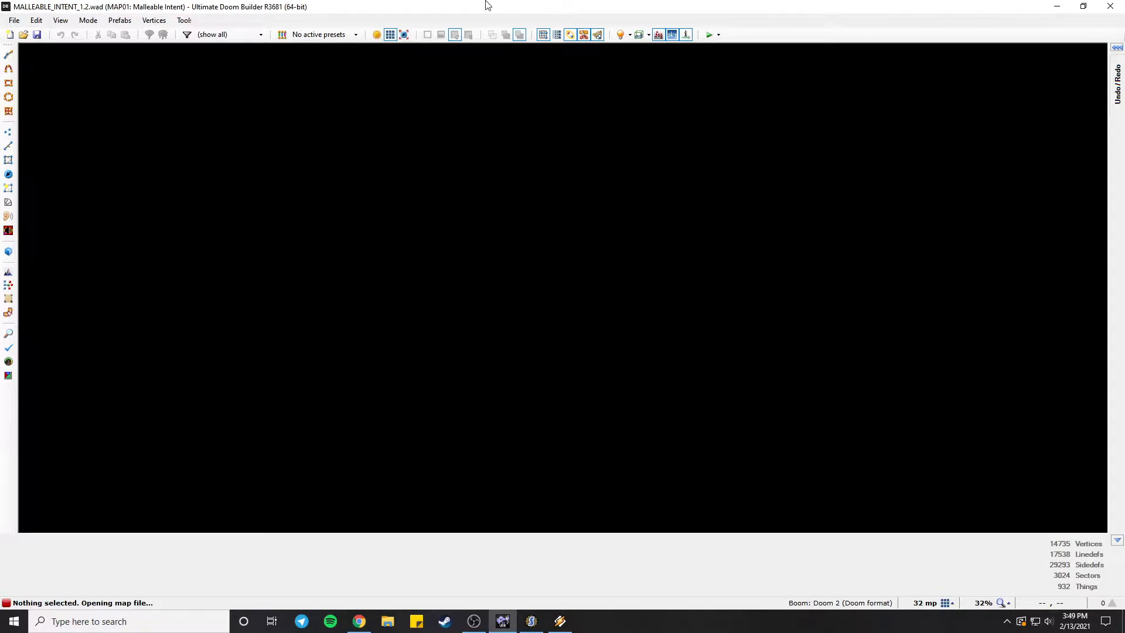
Look over the nukage lake, bridge and rock island in the 2D layout, and enter the 3D view beside the bridge.
scroll(478, 329, down, 4)
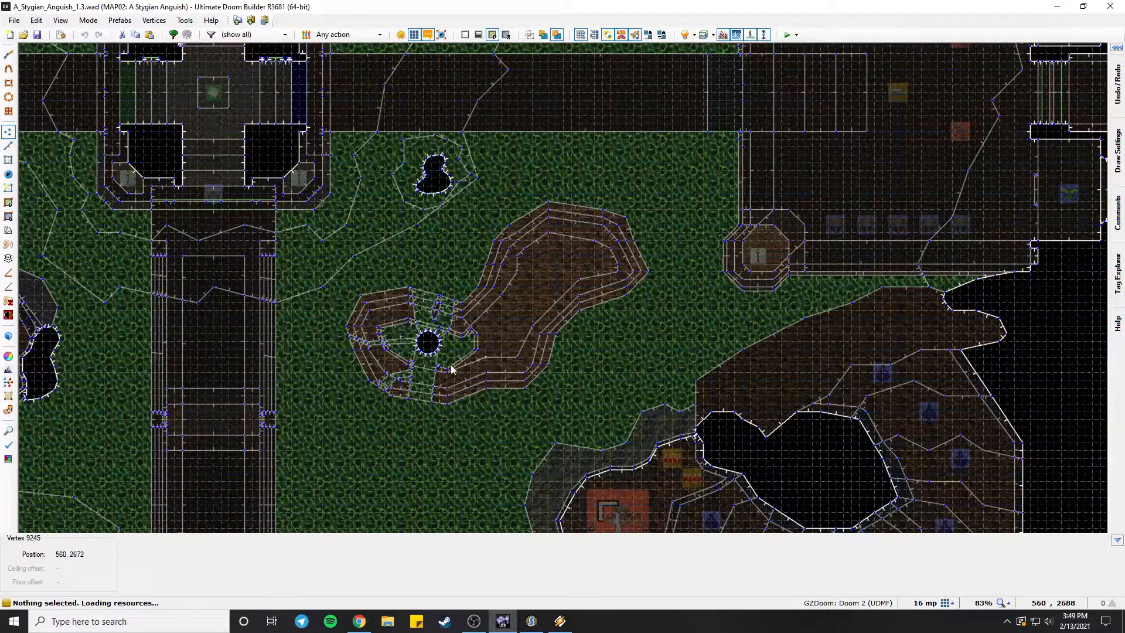
scroll(304, 331, down, 1)
scroll(308, 333, up, 4)
middle_drag(278, 317, 416, 294)
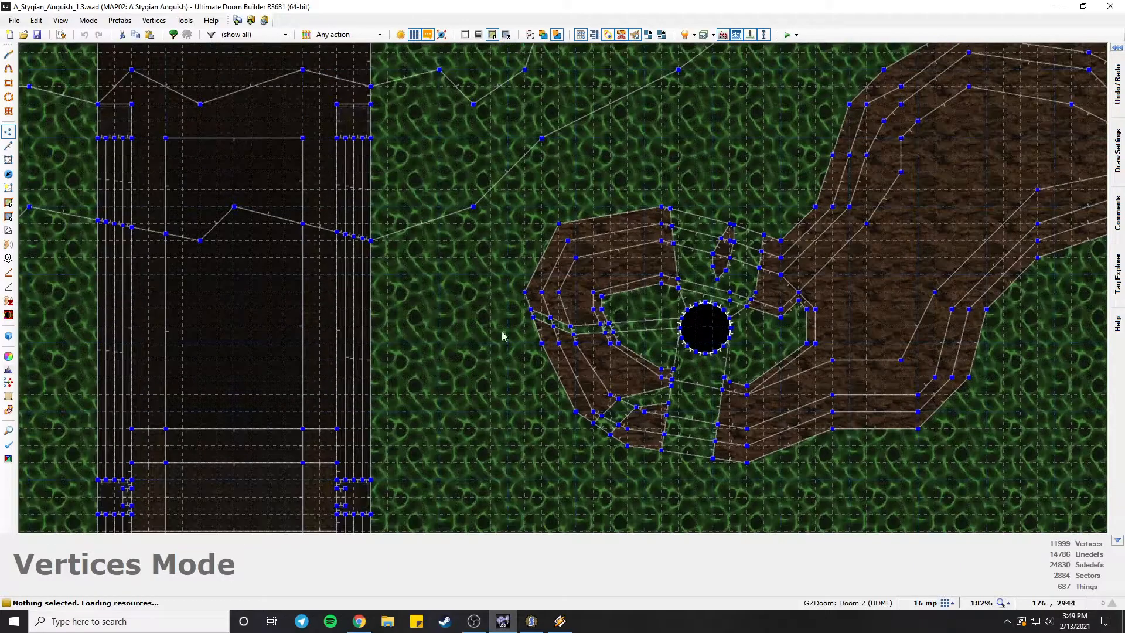
scroll(511, 320, down, 3)
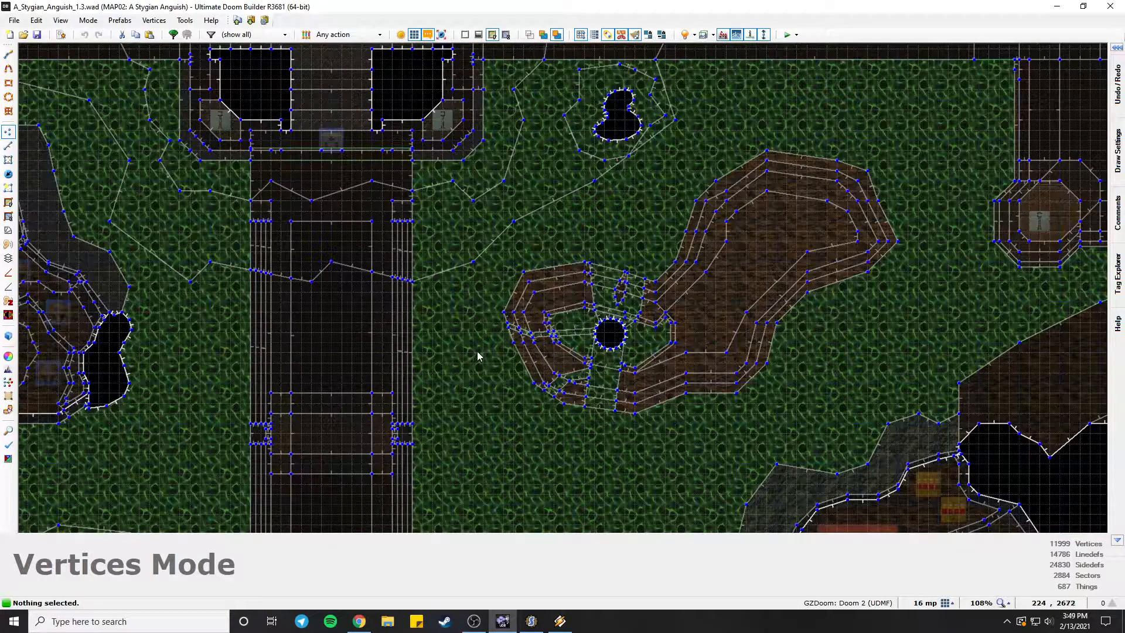
scroll(499, 374, down, 1)
key(q)
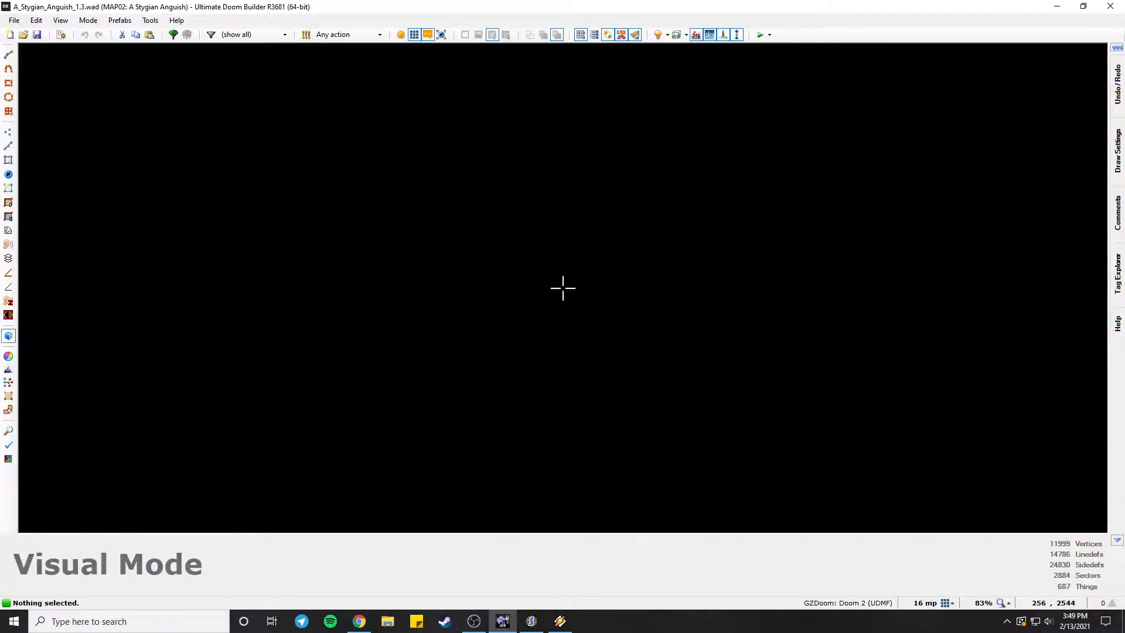
Toggle full brightness and enable enhanced rendering effects while viewing the nukage cavern and its brick building.
key(e)
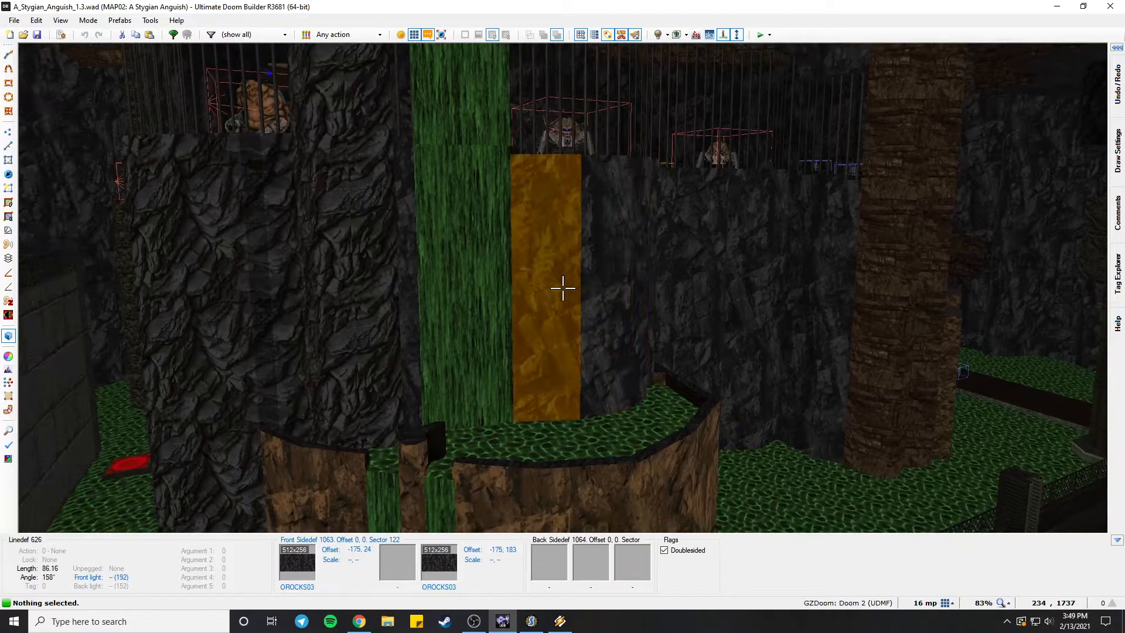
key(b)
key(Tab)
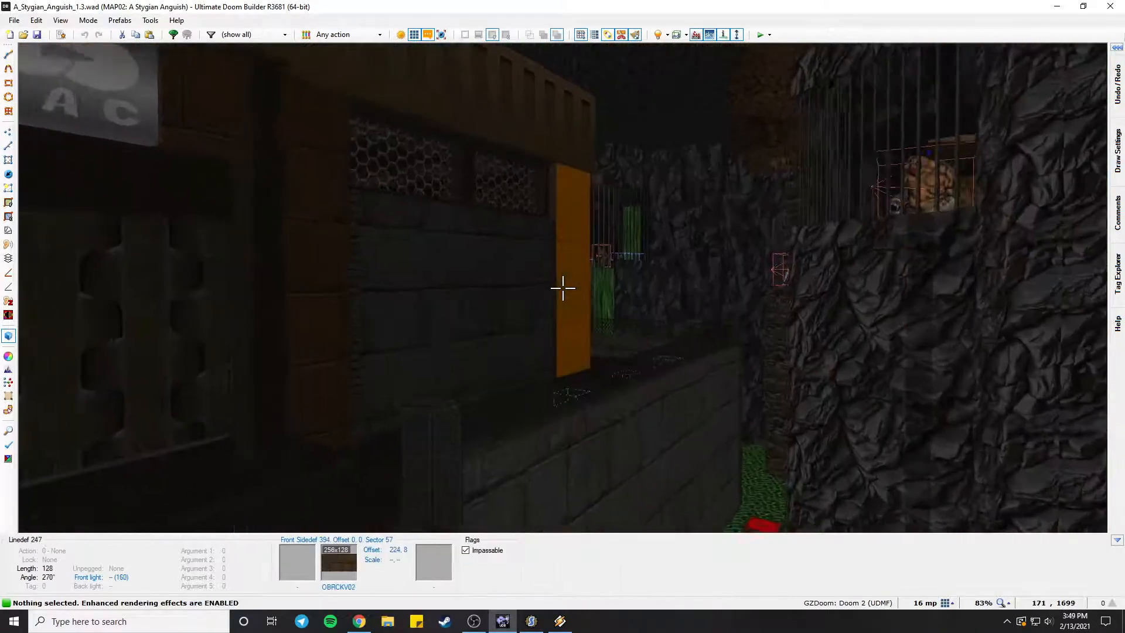
Examine the dark base hall, its central structure with red trim and blue vents, and the hazard-striped galleries.
key(e)
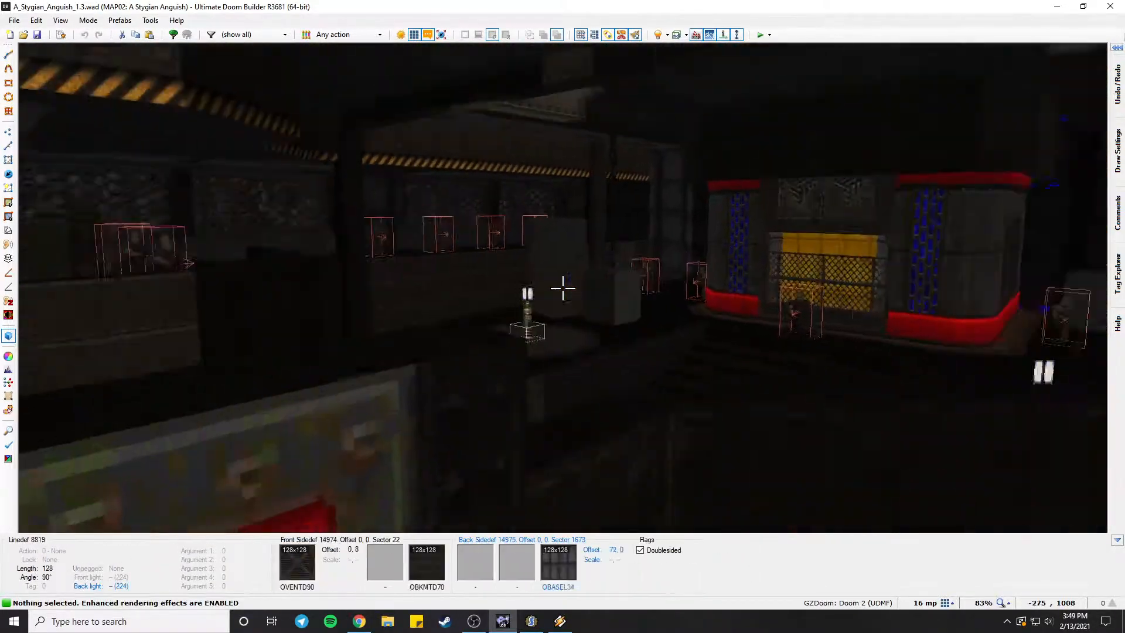
key(e)
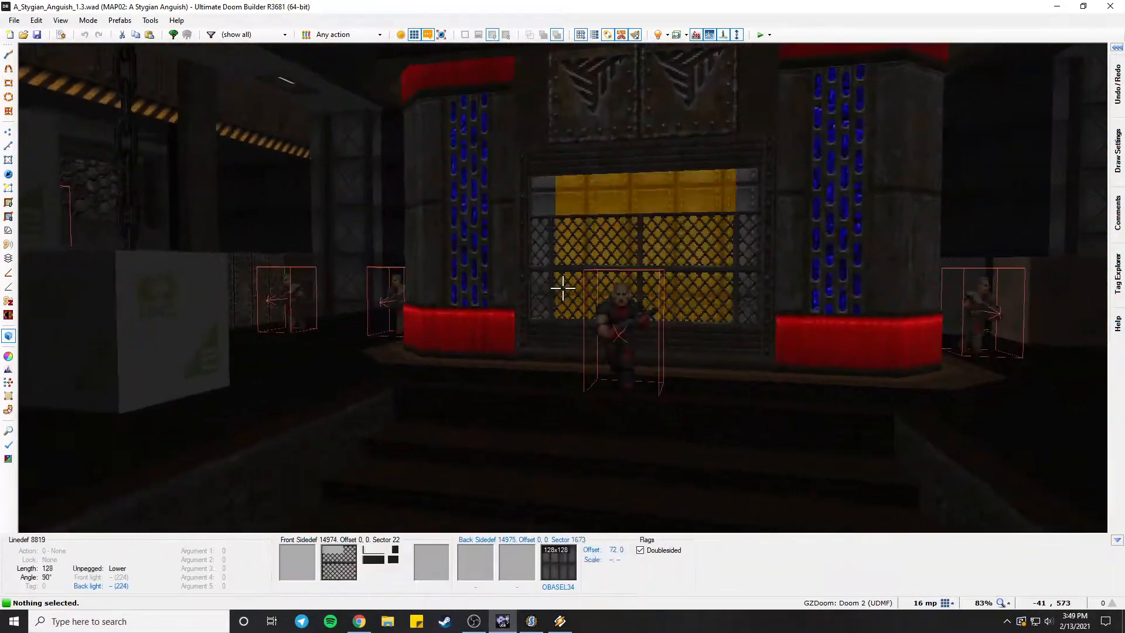
key(e)
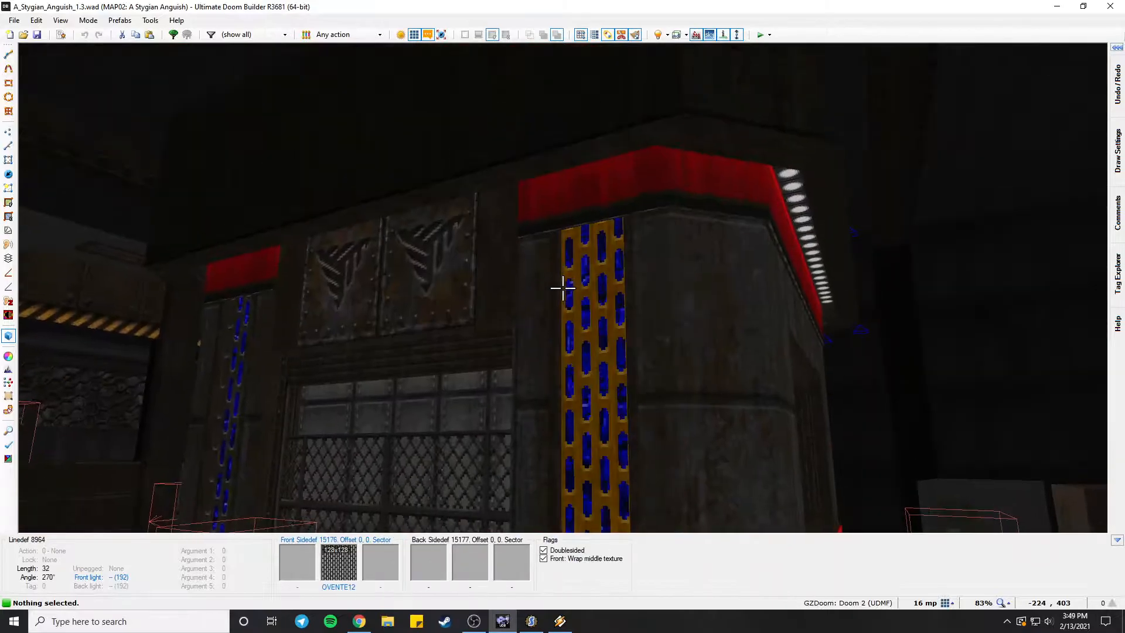
key(e)
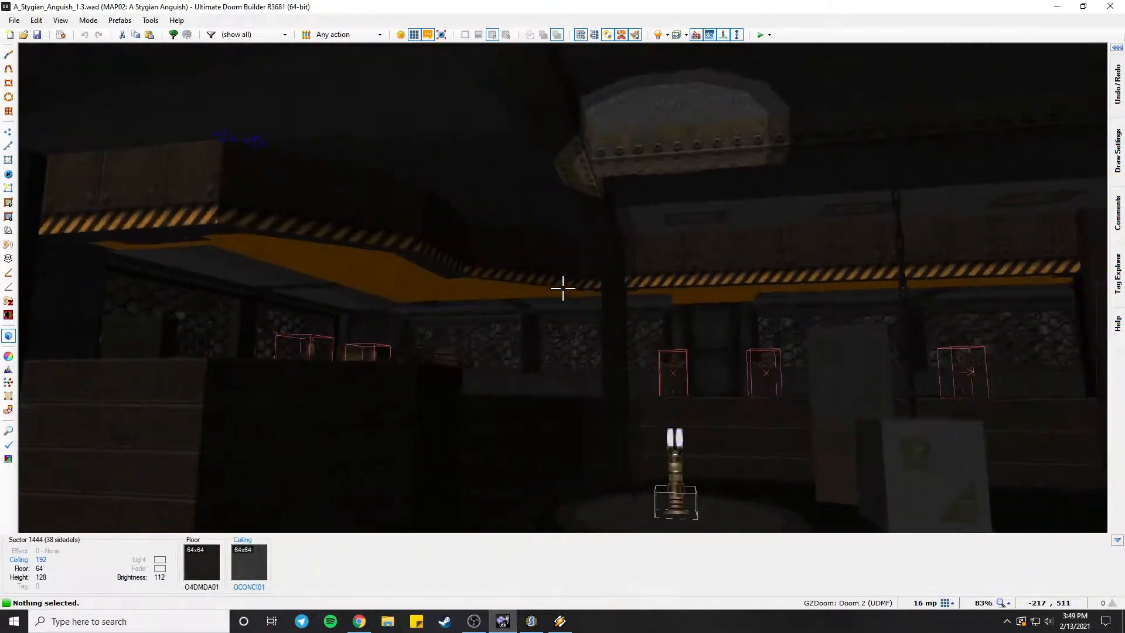
Inspect the red-lit starting room with its cross-braced door, light strips and hazard trim, and return to the hall.
key(e)
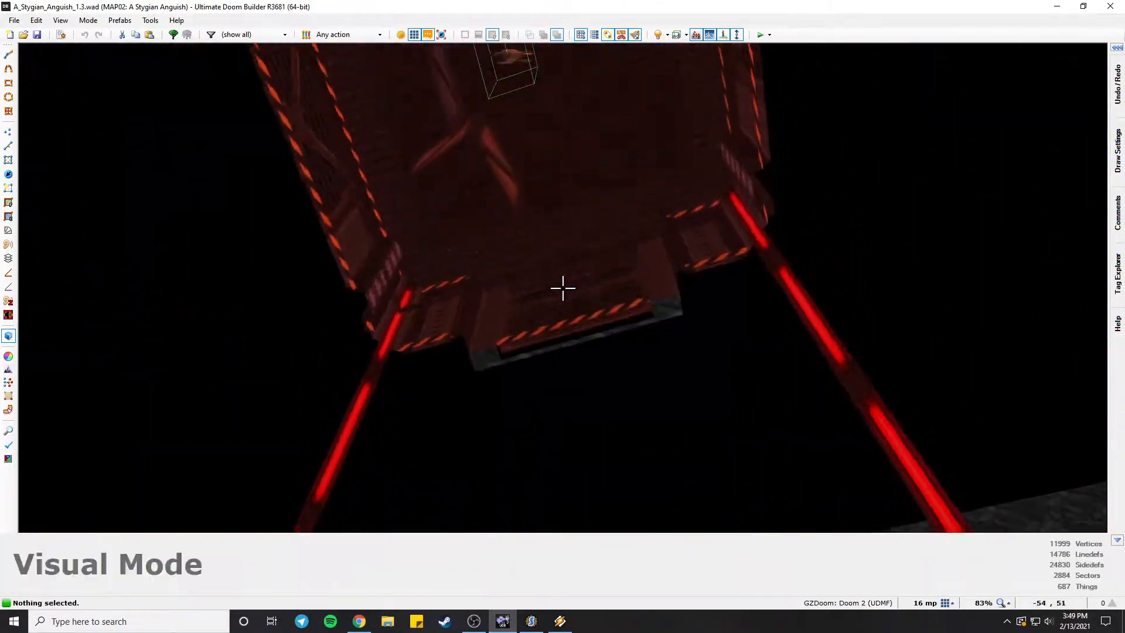
key(e)
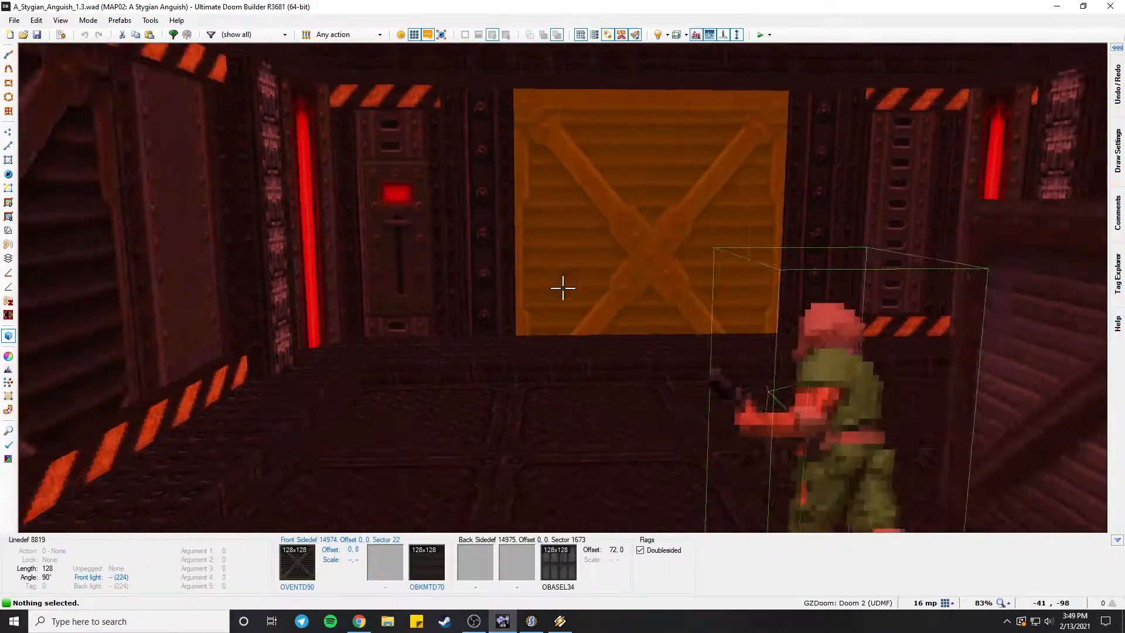
key(e)
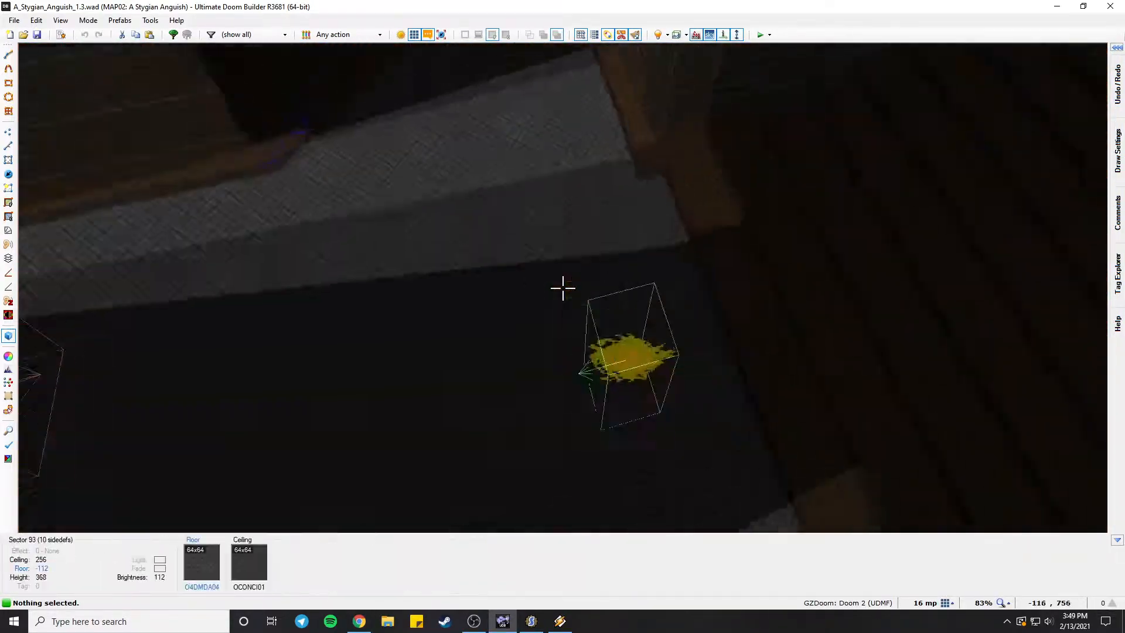
Examine the hall's large door with white light strips, the central stairway, the crates and the raised side platforms.
key(e)
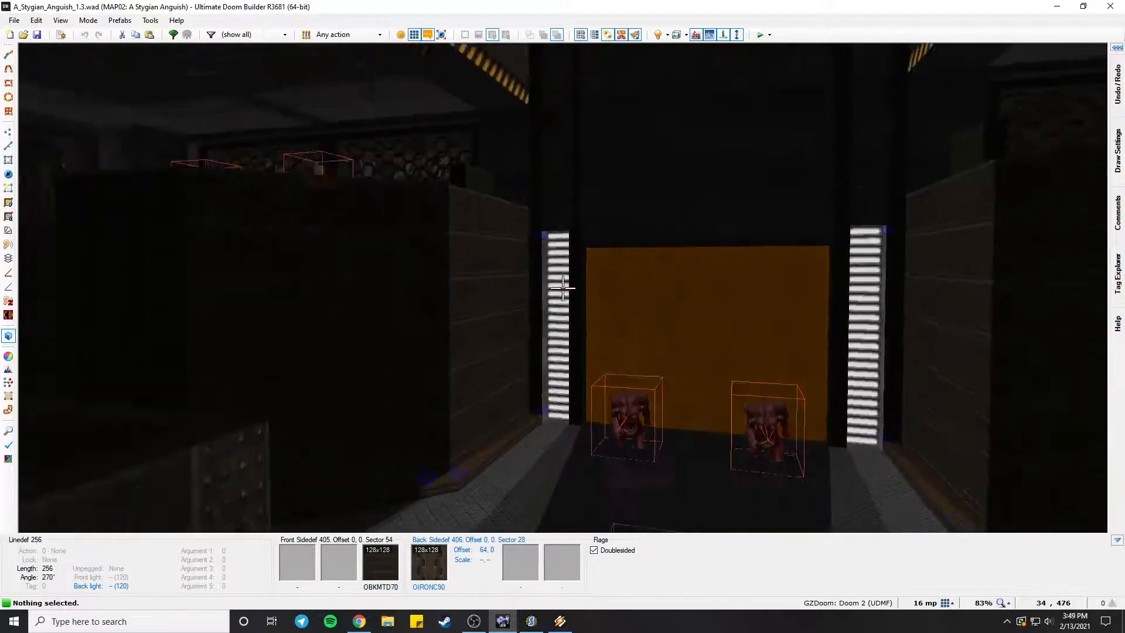
key(d)
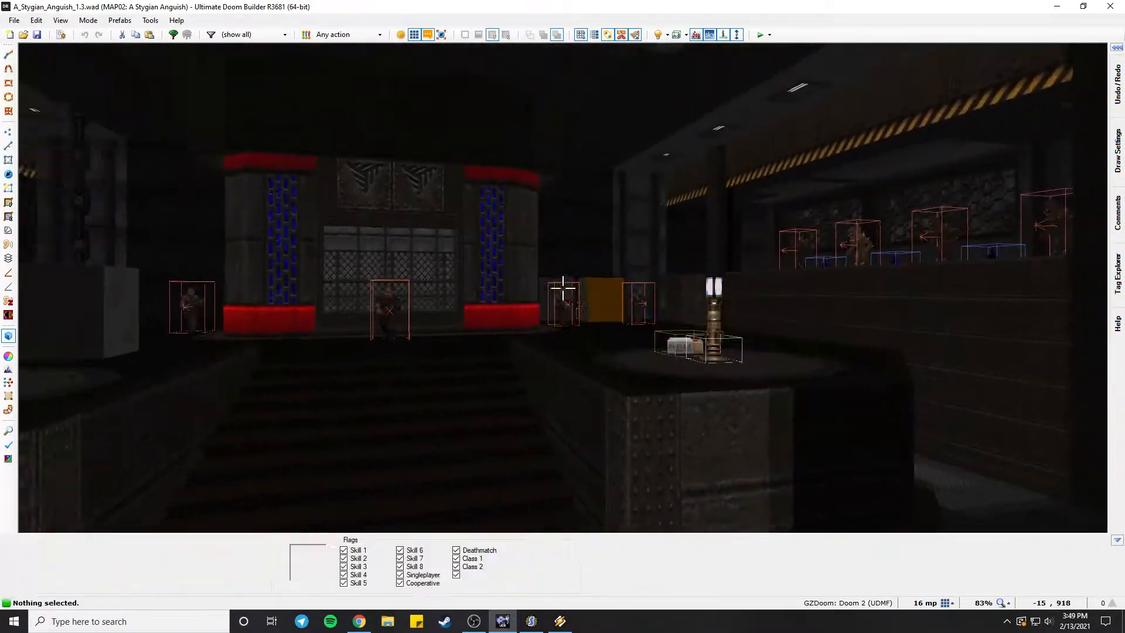
key(e)
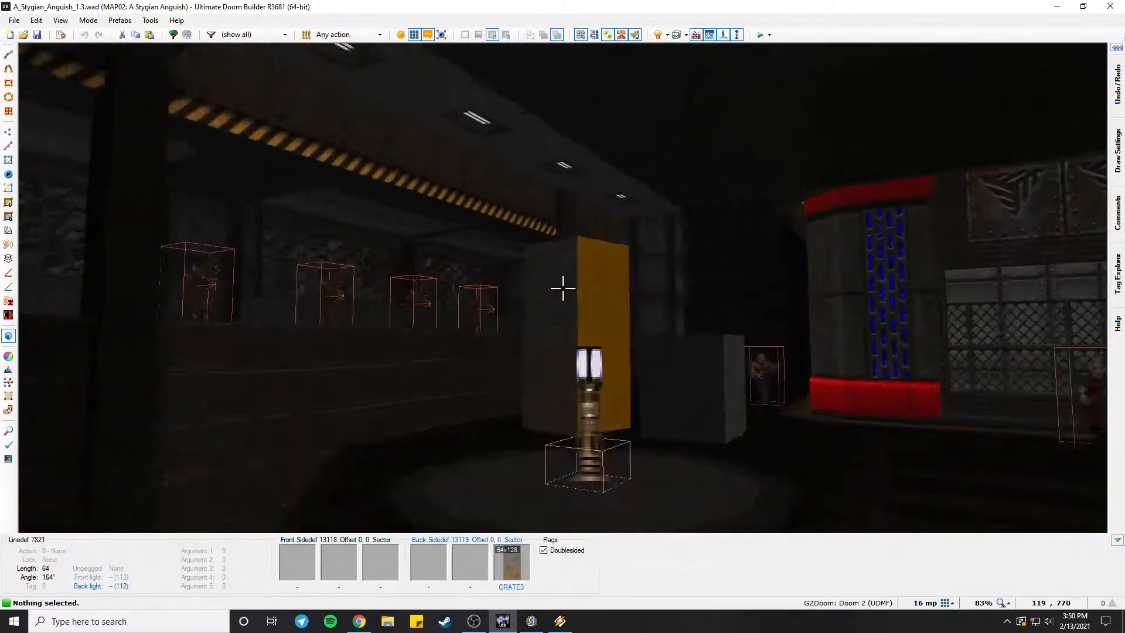
key(e)
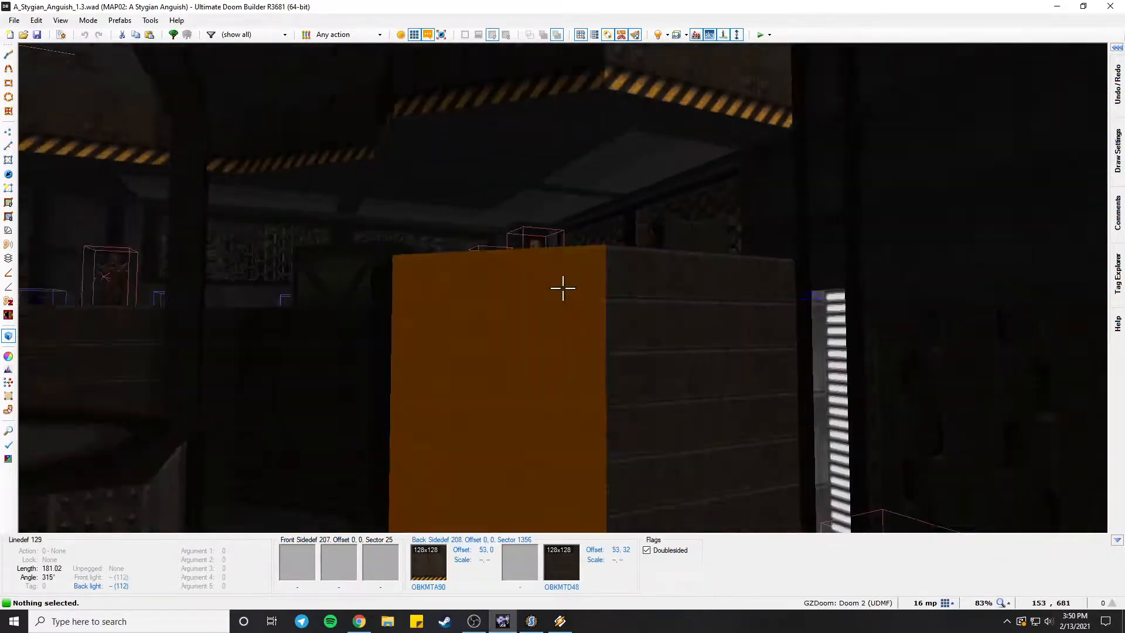
key(e)
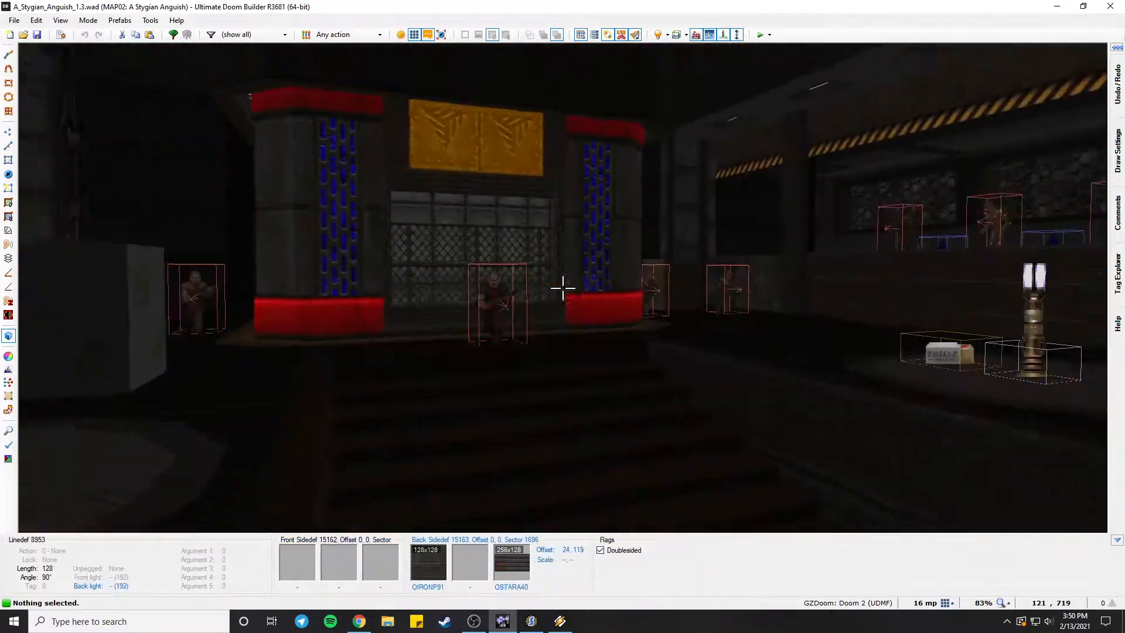
Examine the paneled walls and floor edging along the hall's side, up to the hexagonal mesh windows.
key(e)
key(e)
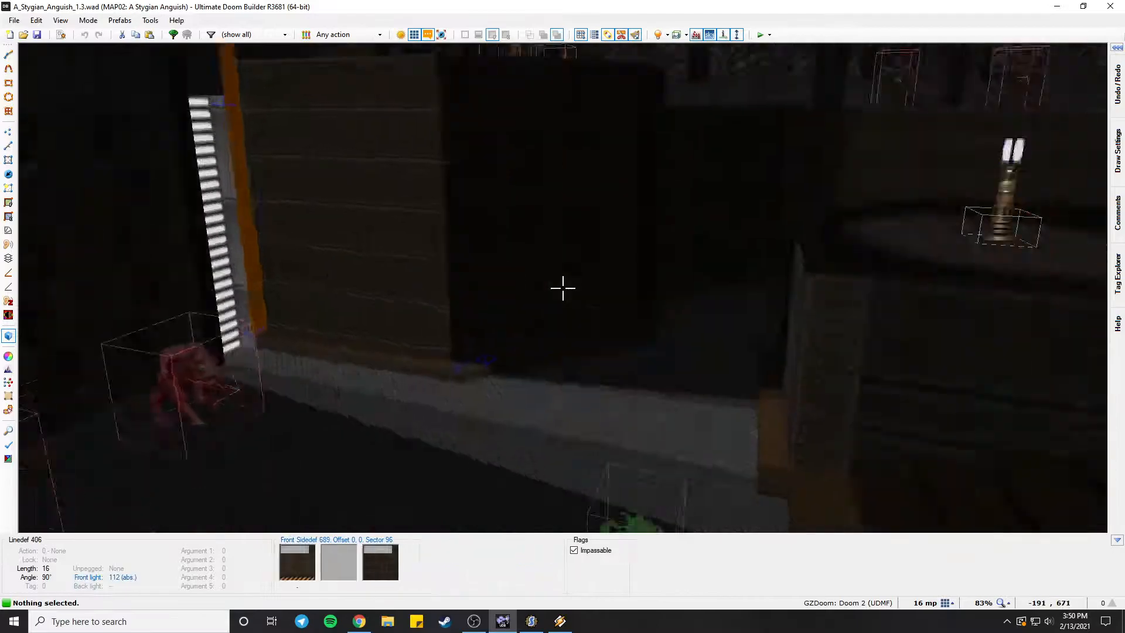
key(e)
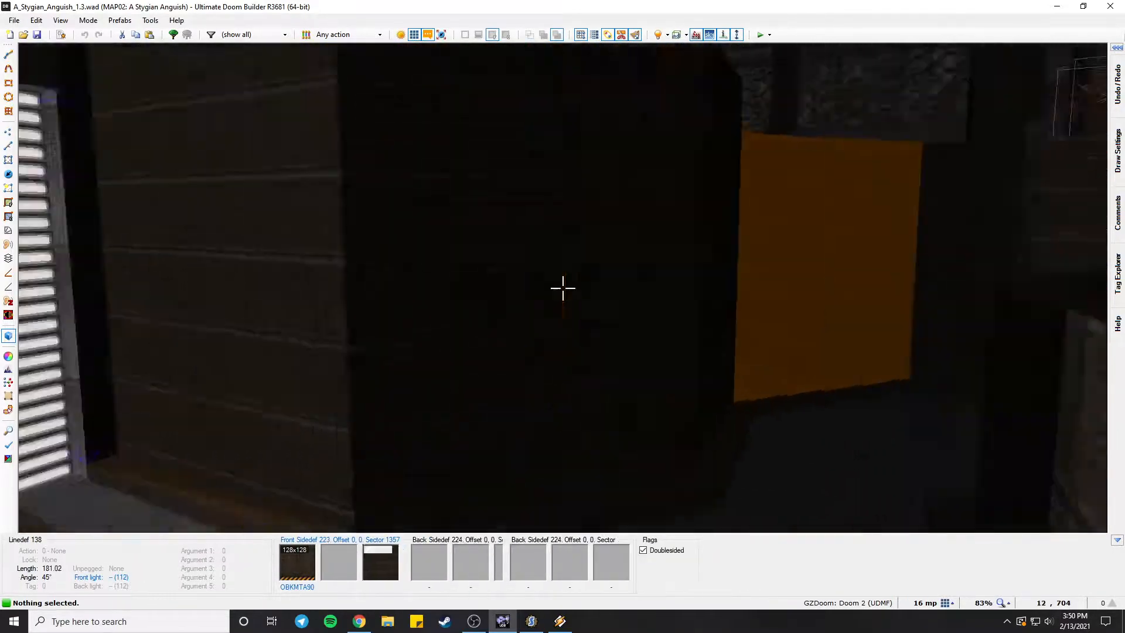
key(e)
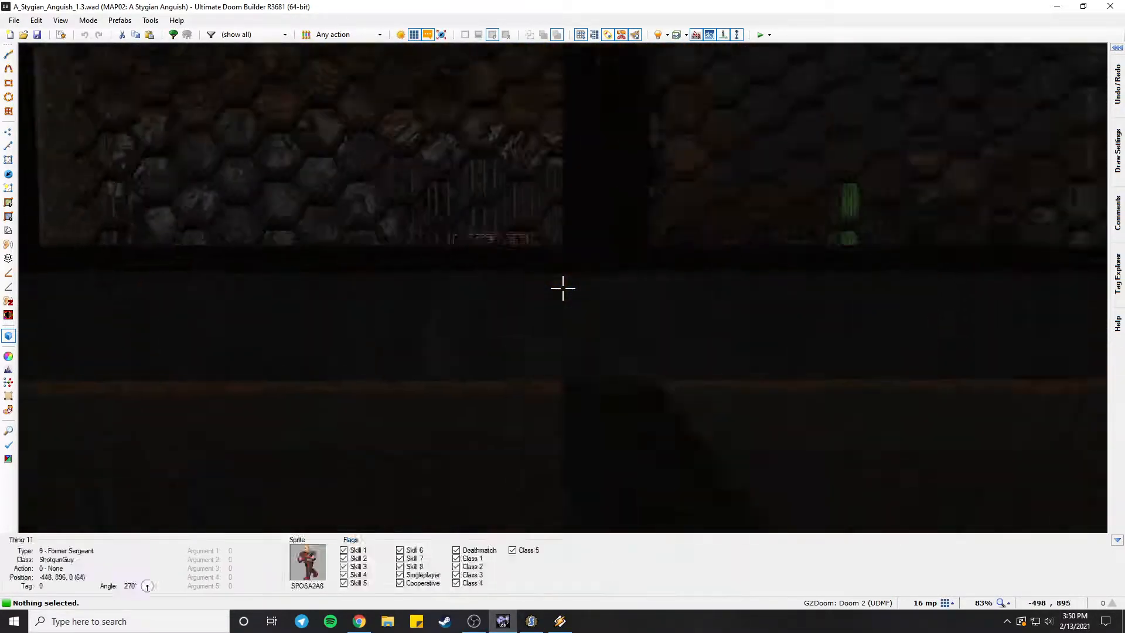
Examine the nukage cavern's rock pillars, caged ledges and brick building exterior, and return to the 2D layout.
key(e)
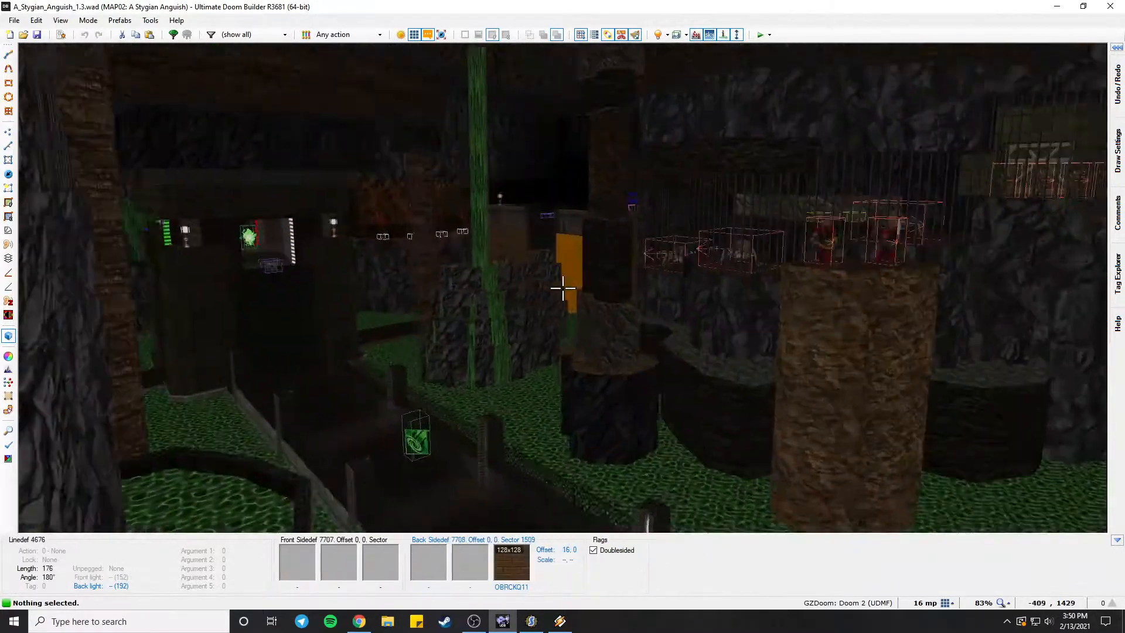
key(e)
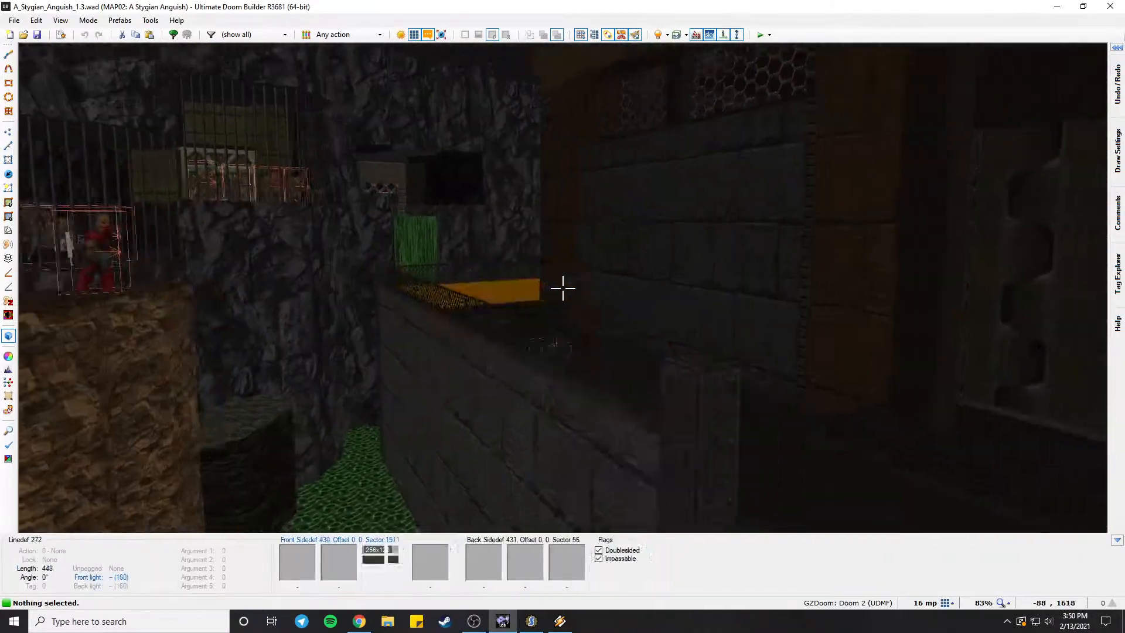
key(q)
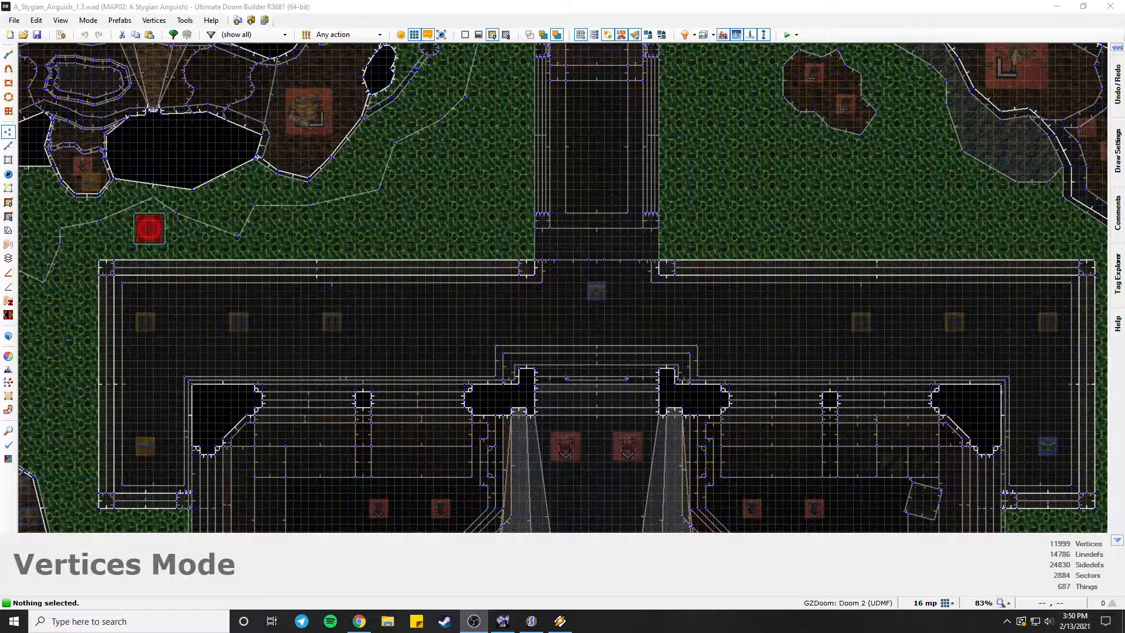
Switch to Winamp, adjust the music volume, and return to the map in Ultimate Doom Builder.
click(558, 622)
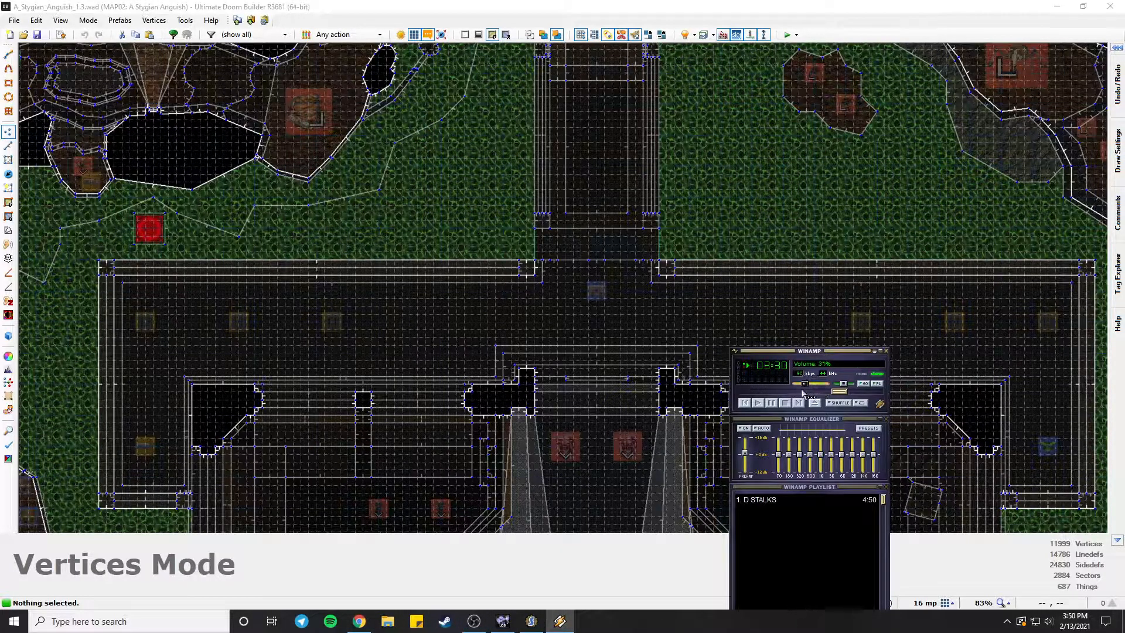
click(622, 5)
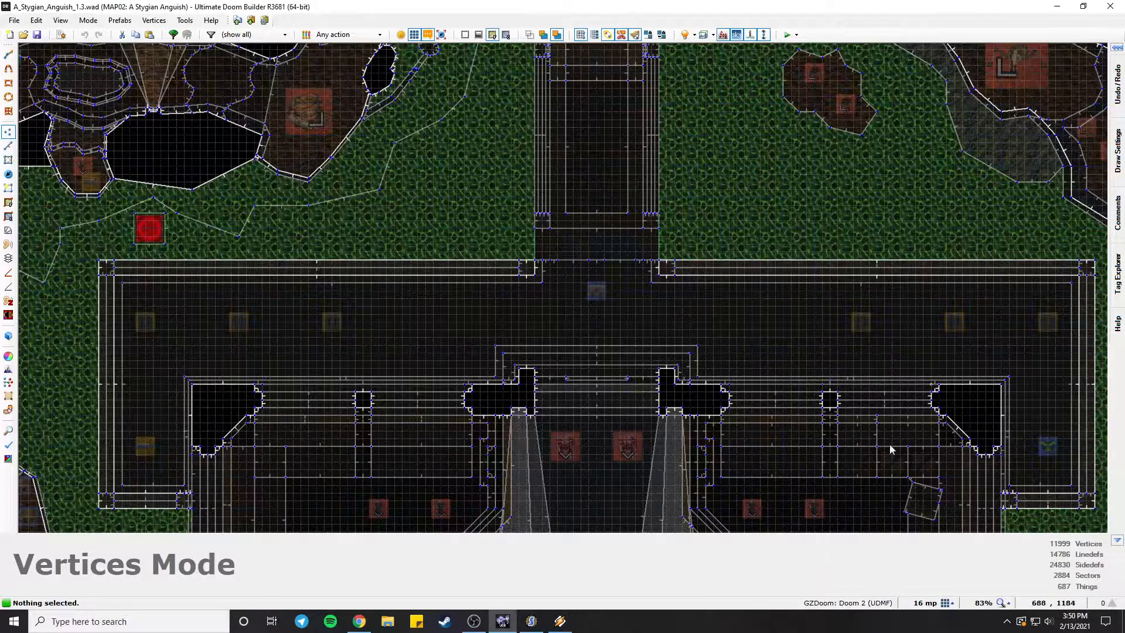
click(1048, 620)
scroll(1022, 571, down, 2)
scroll(1022, 571, up, 1)
click(604, 4)
Re-enter the 3D view and move from the cavern into the base hall to examine its central structure and lit doorway.
key(q)
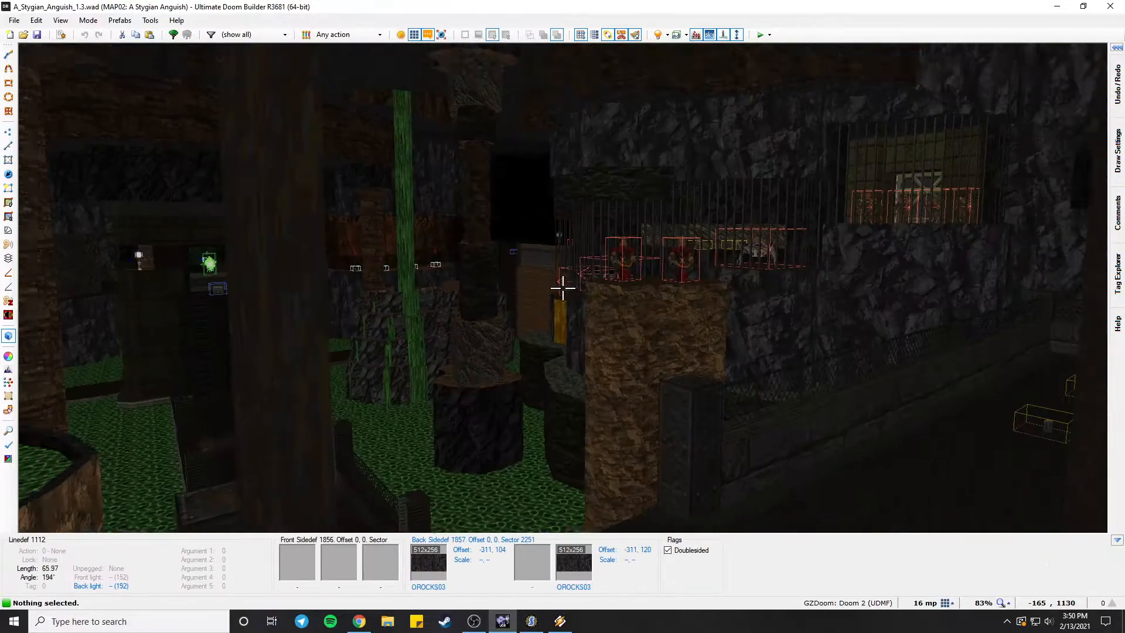
key(e)
key(e)
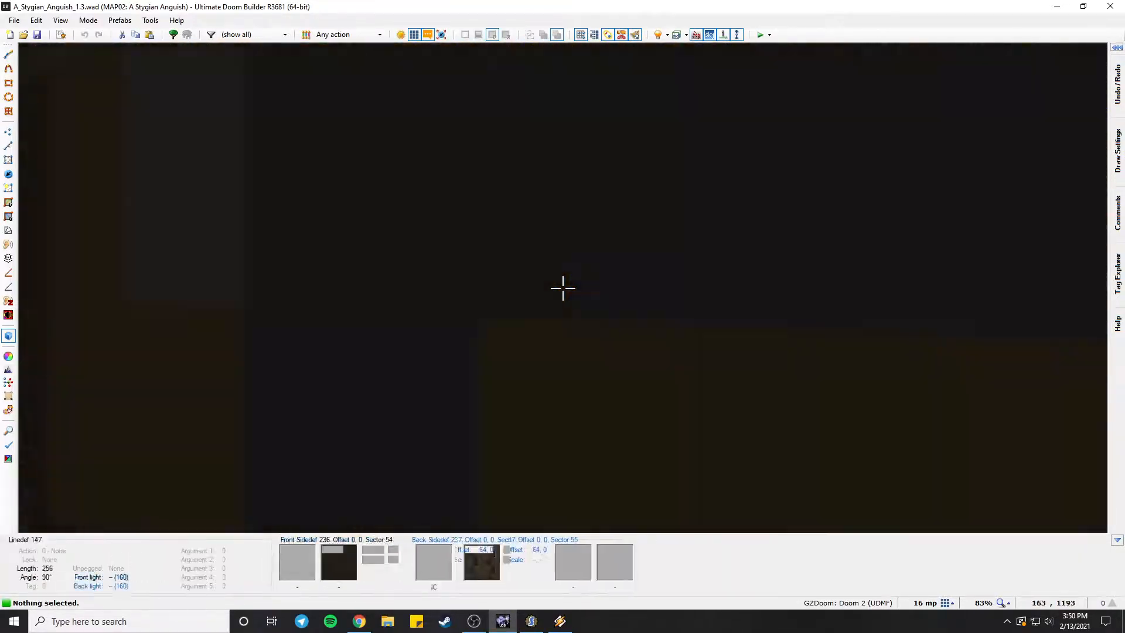
key(e)
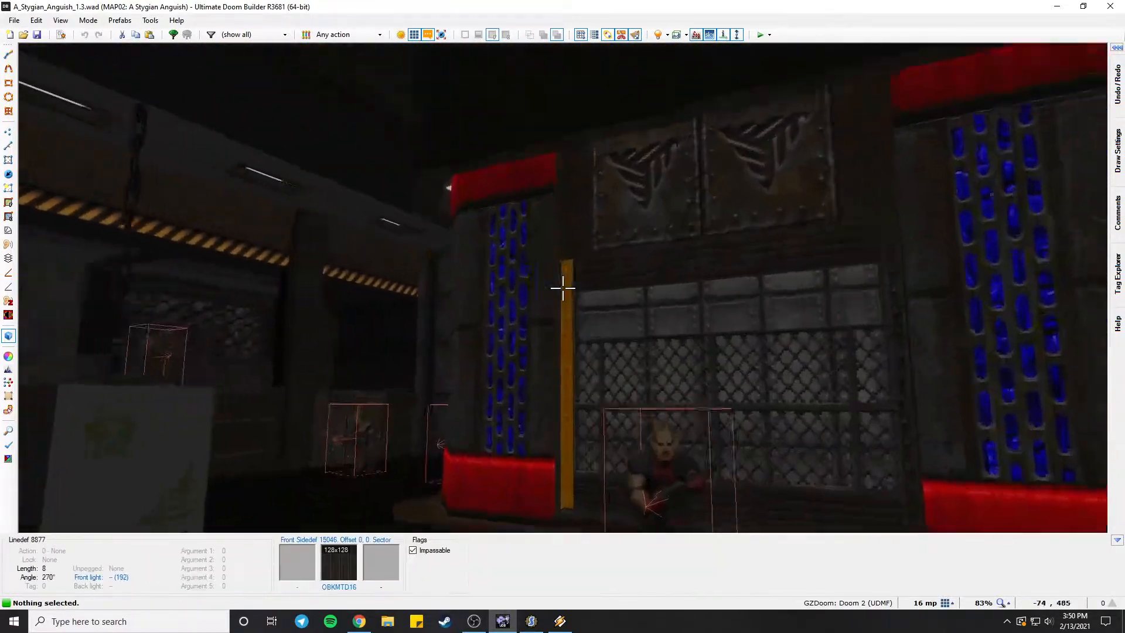
key(e)
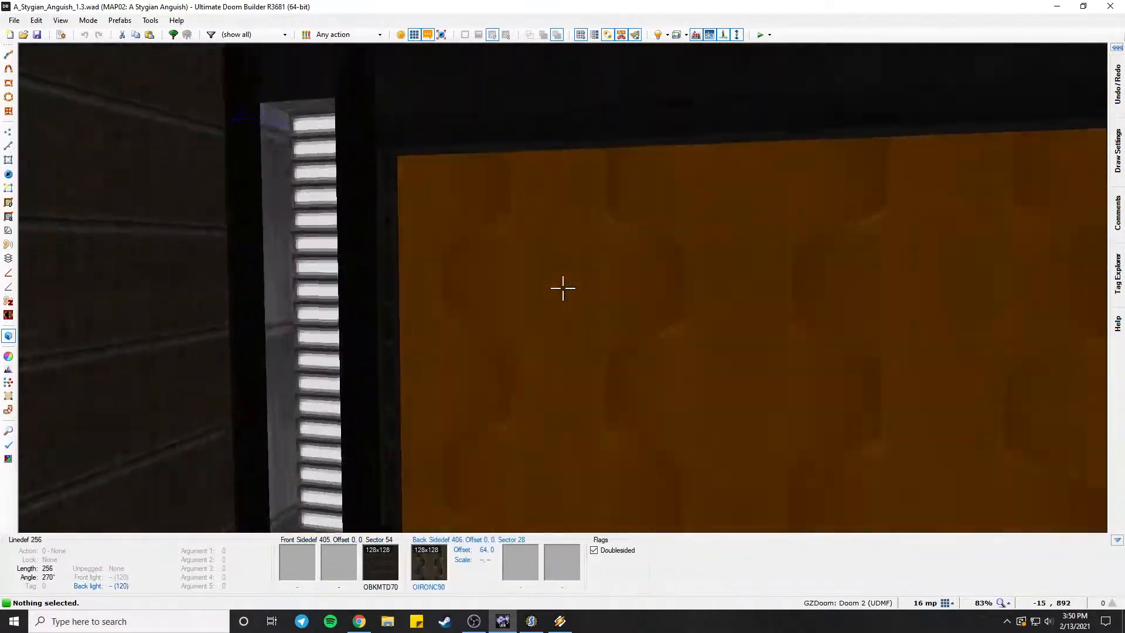
Examine the nukage cavern's caged ledges and central structure, then the base hall's stairway, hazard-striped ceiling trim and recessed lights.
key(e)
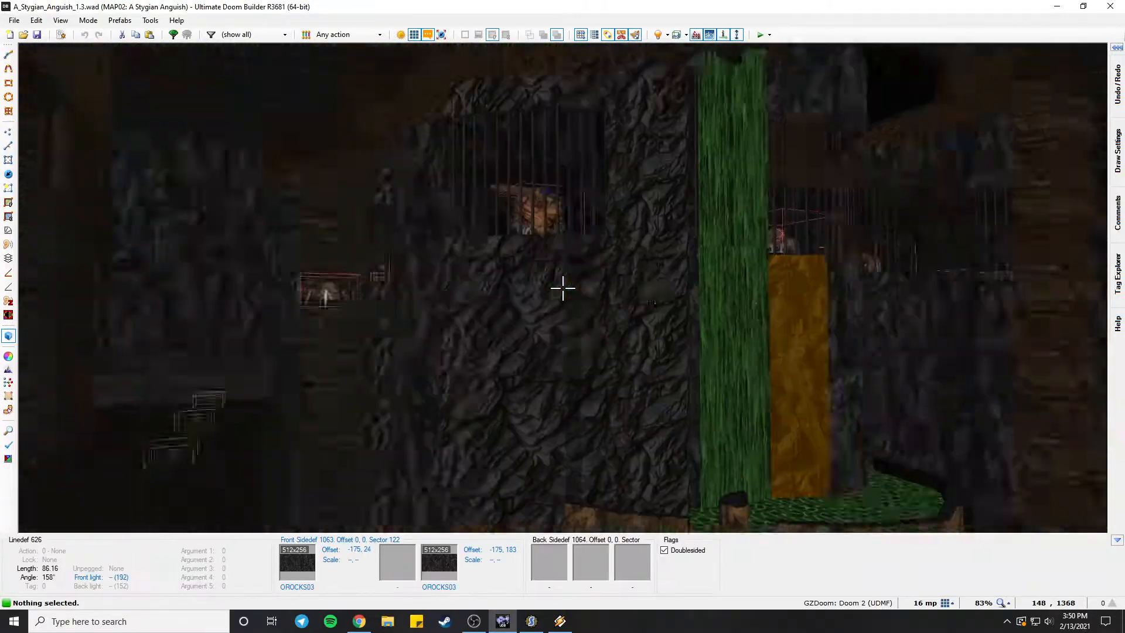
key(e)
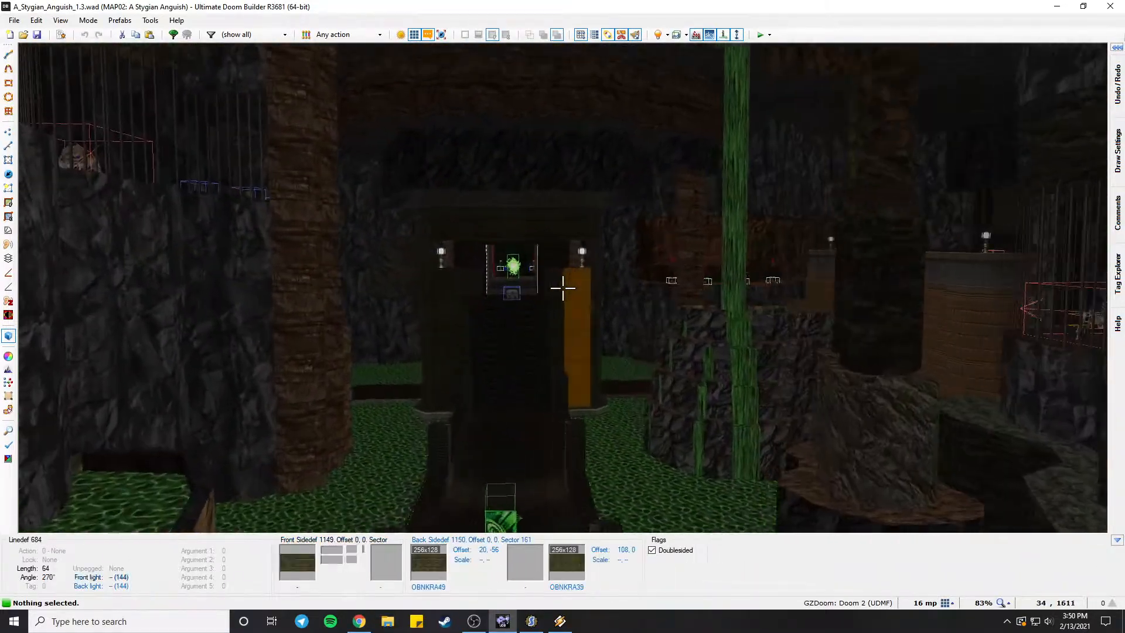
key(f)
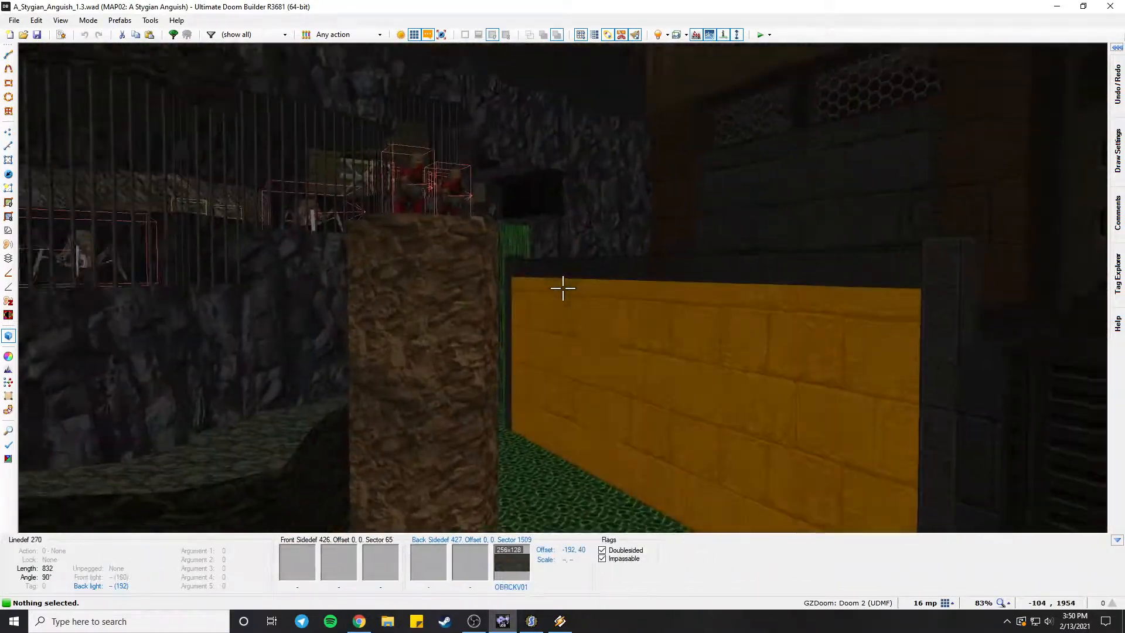
key(f)
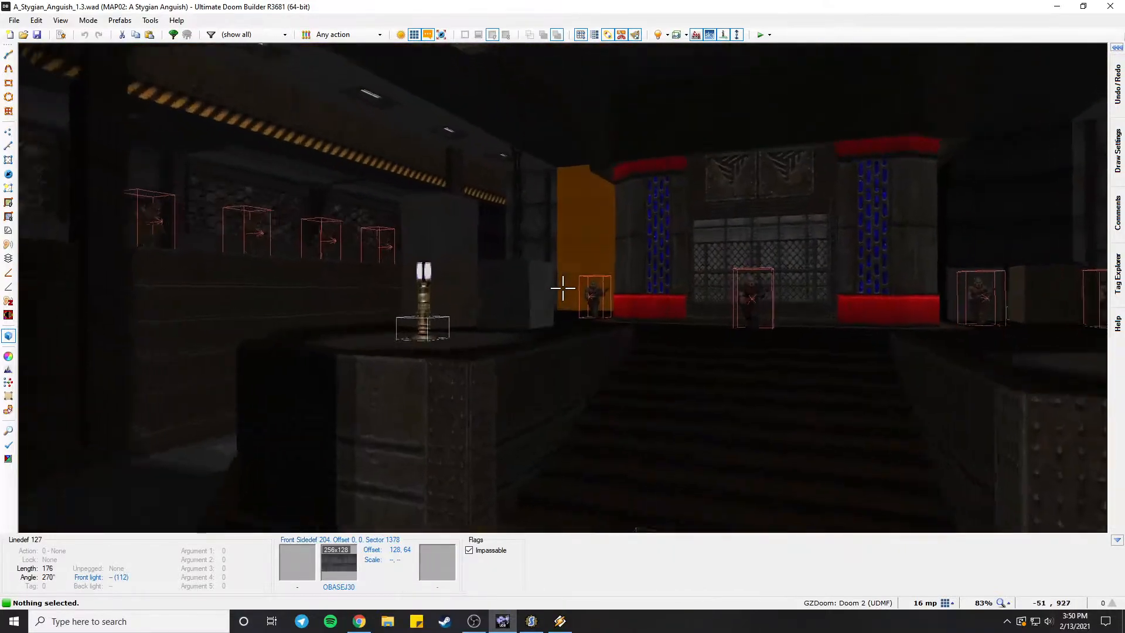
key(e)
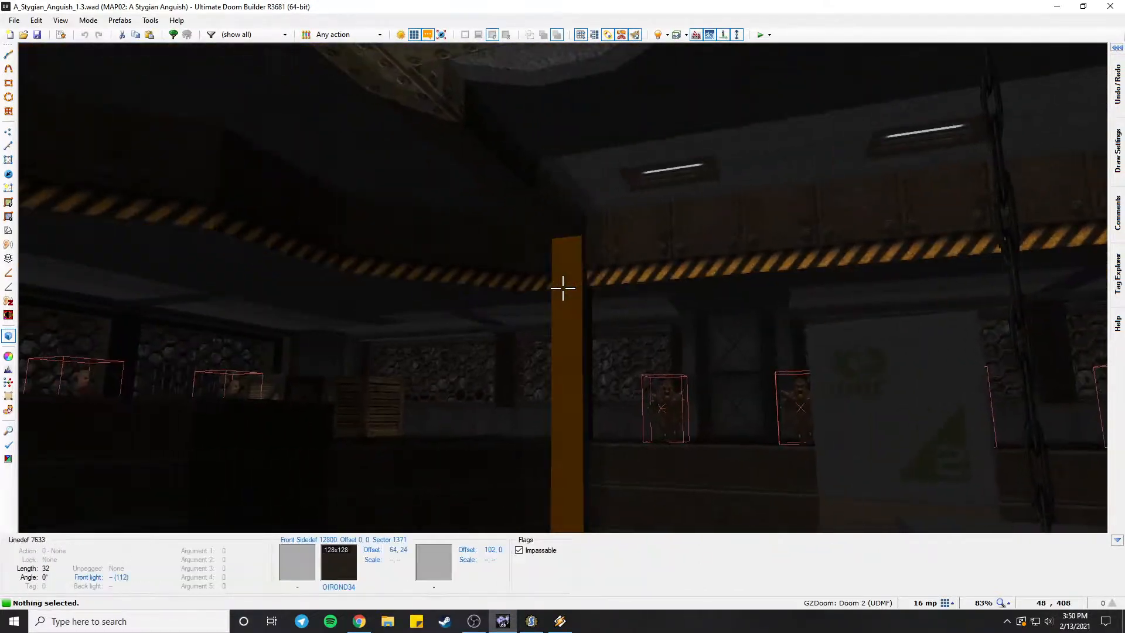
key(s)
key(e)
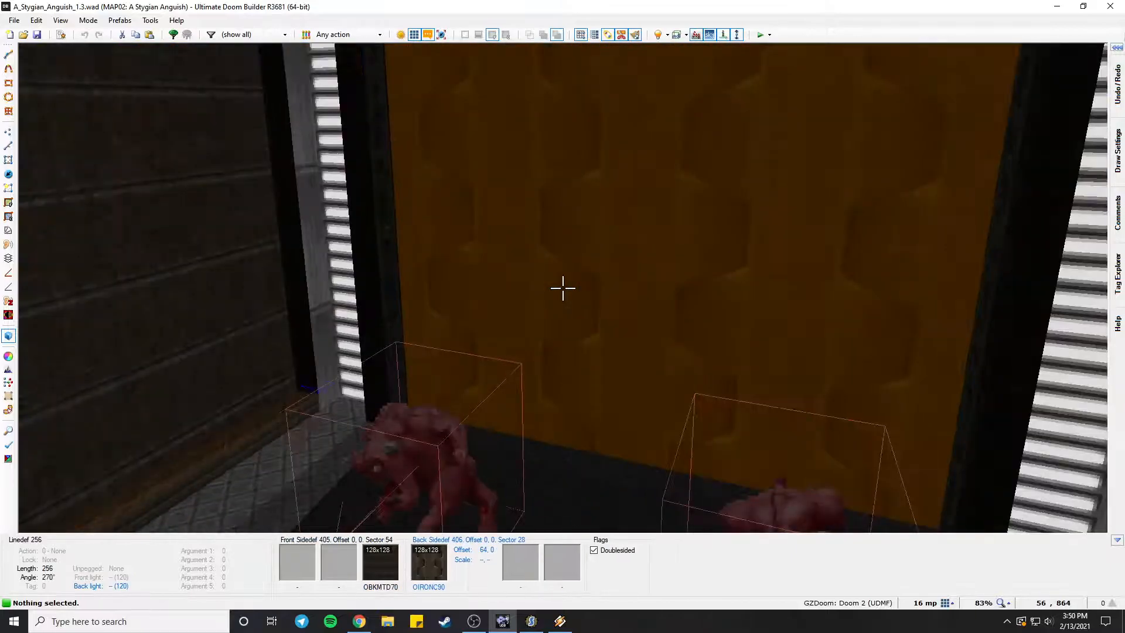
Examine the cavern's nukage falls, terraced rock mound, red-lit alcove and layered rock ceiling from several sides of the central structure.
key(e)
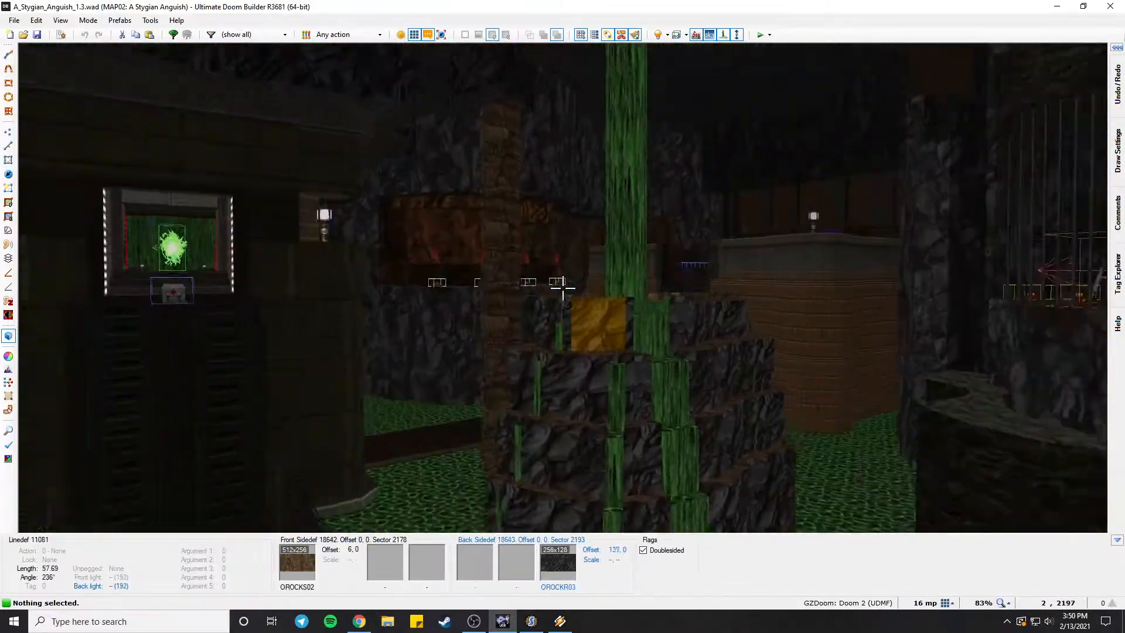
key(e)
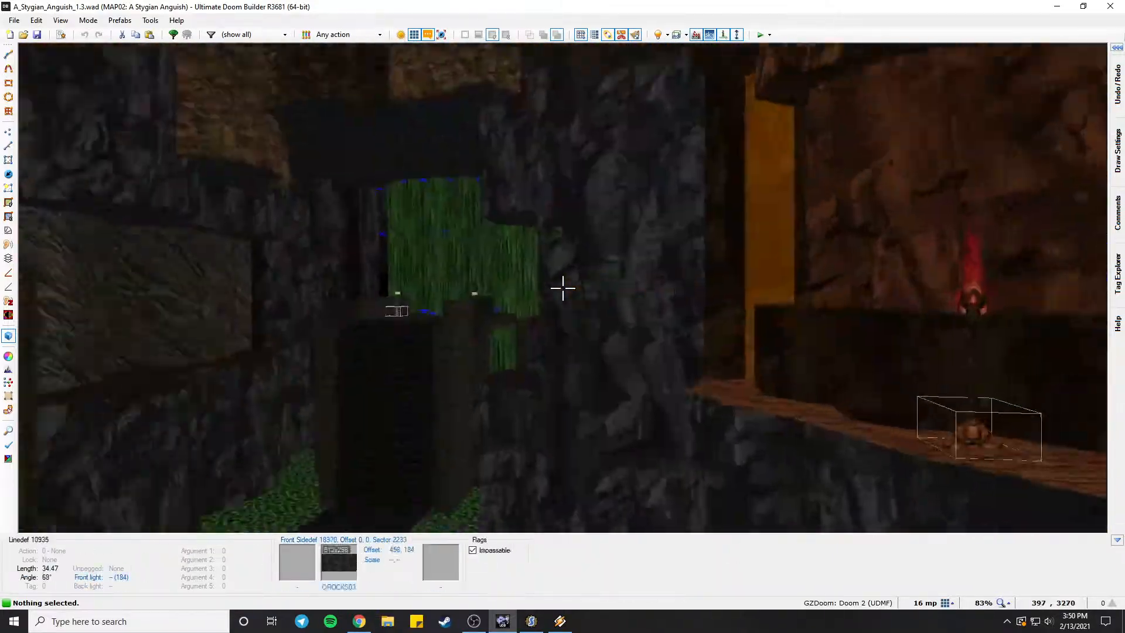
key(e)
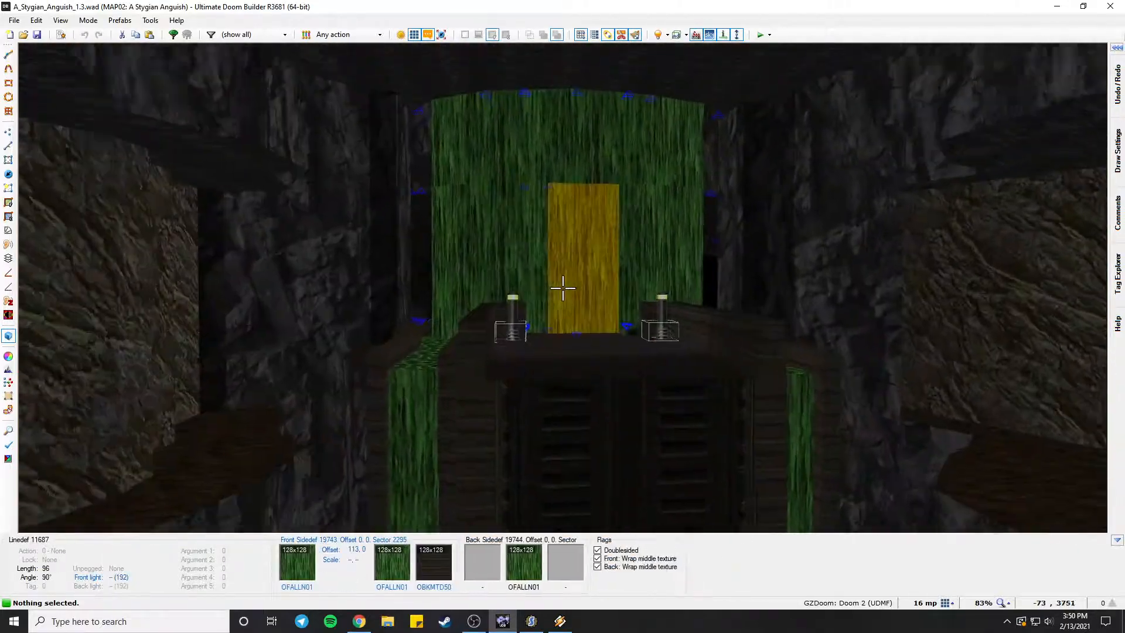
key(e)
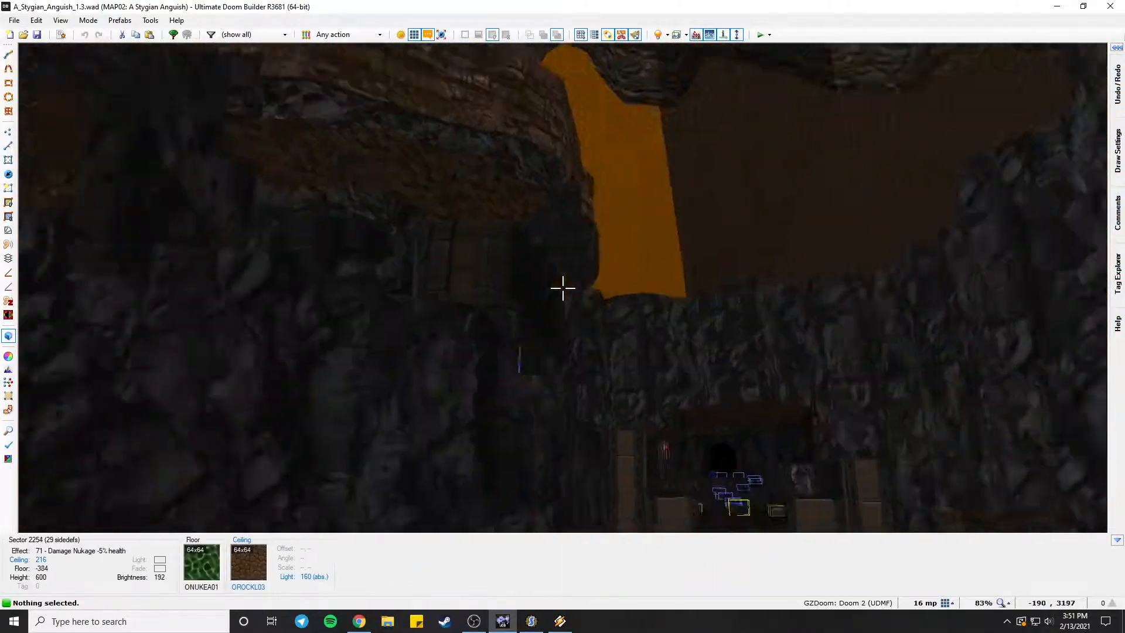
key(e)
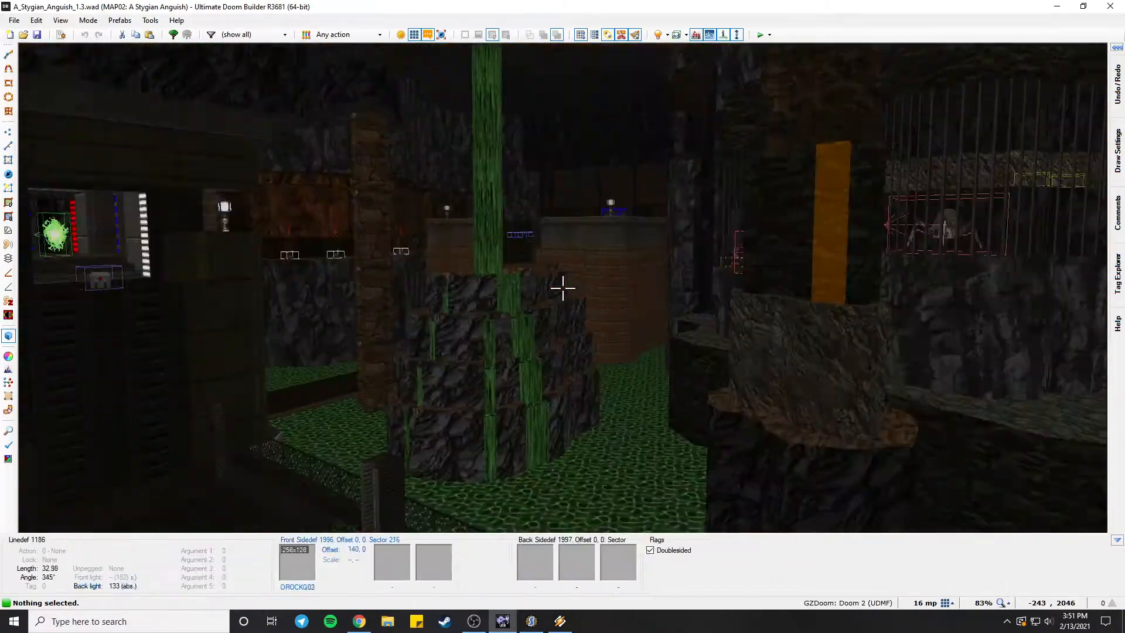
key(e)
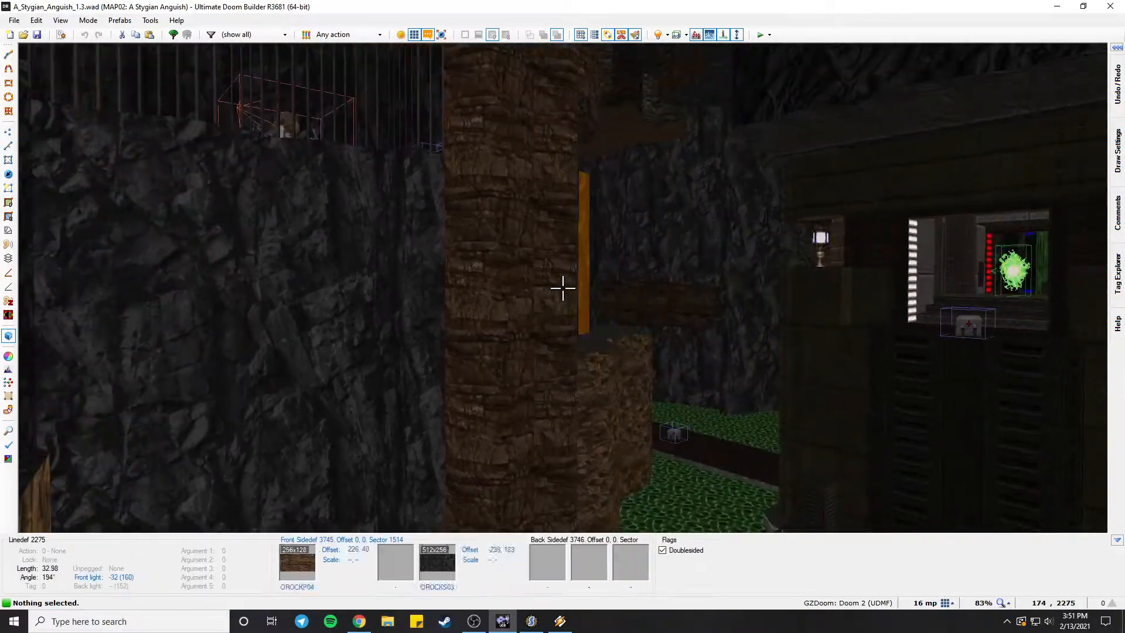
key(e)
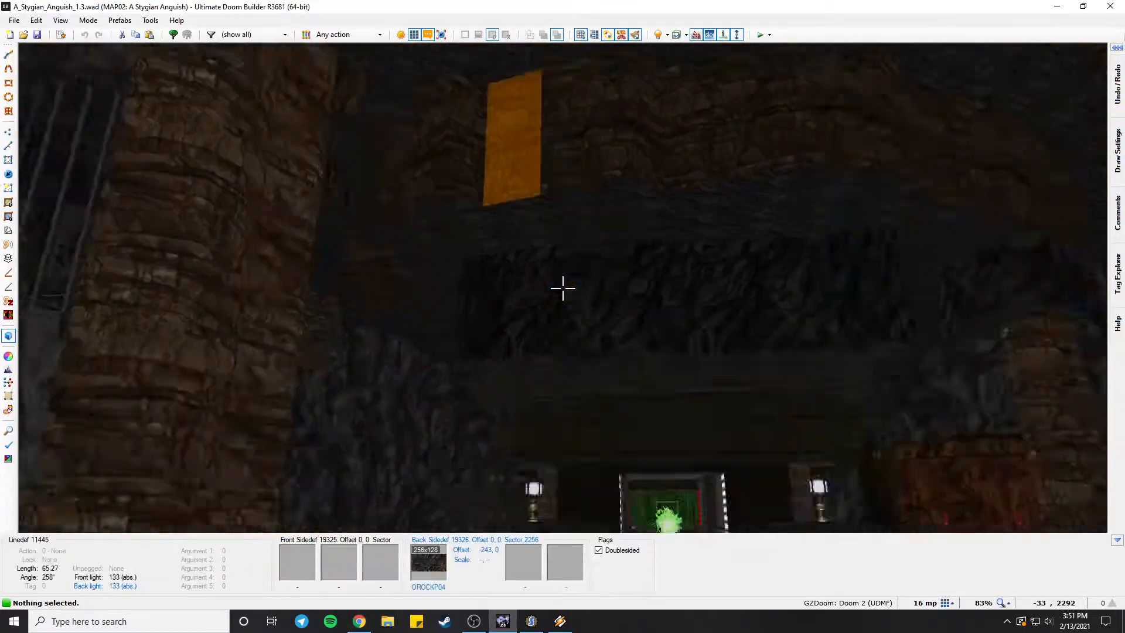
Move past the central structure's lit window to the canyon entrance and examine the view back along the walkway.
key(w)
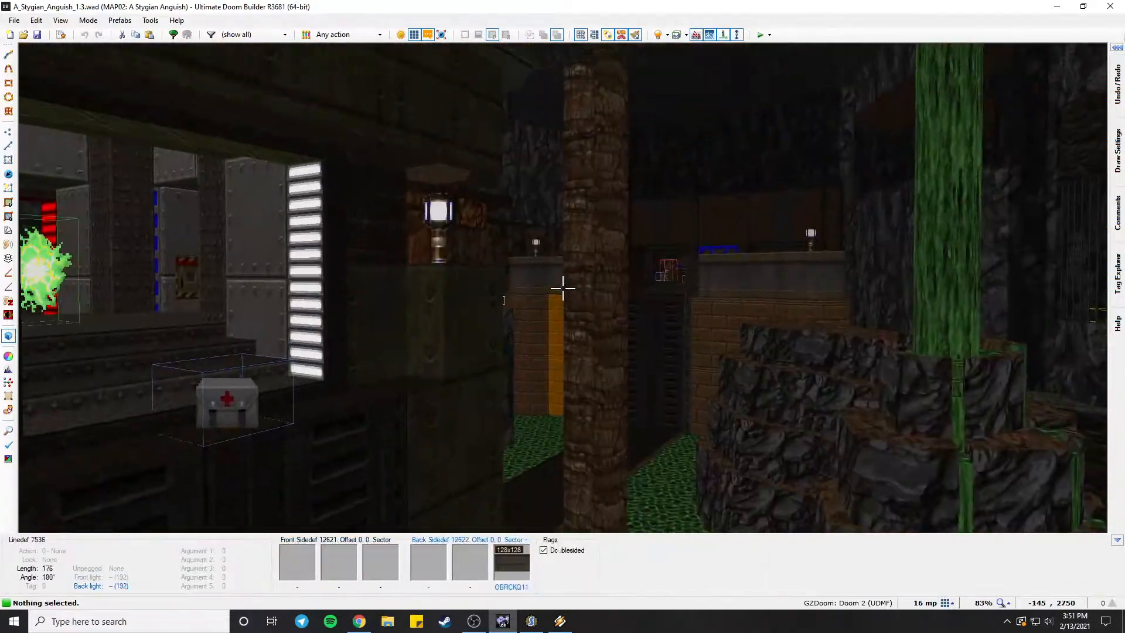
key(e)
key(e)
key(s)
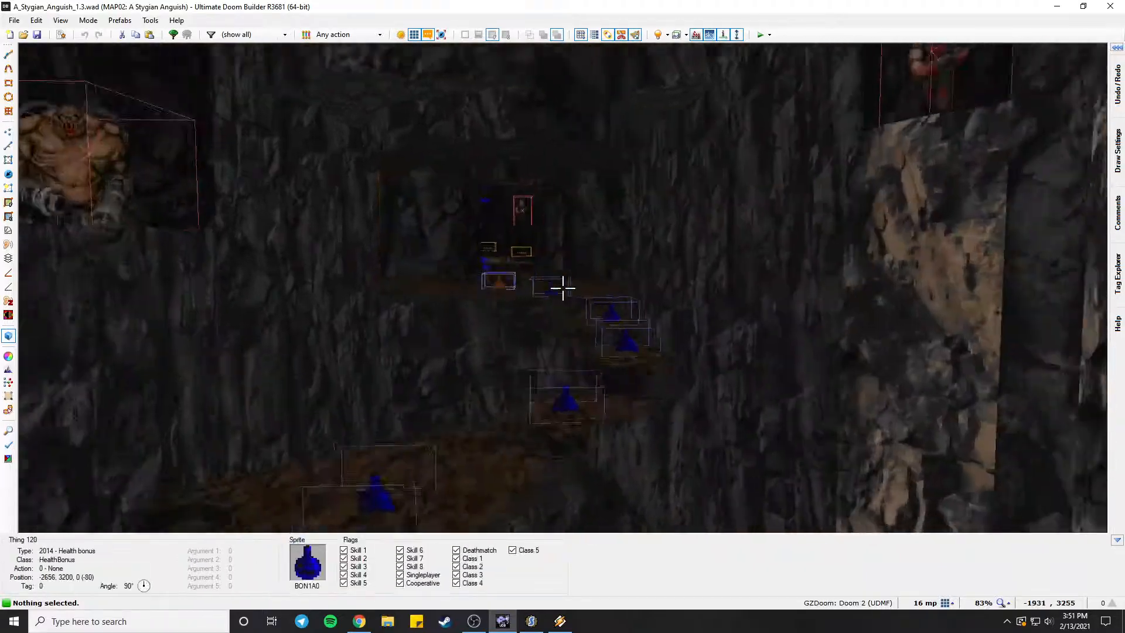
key(d)
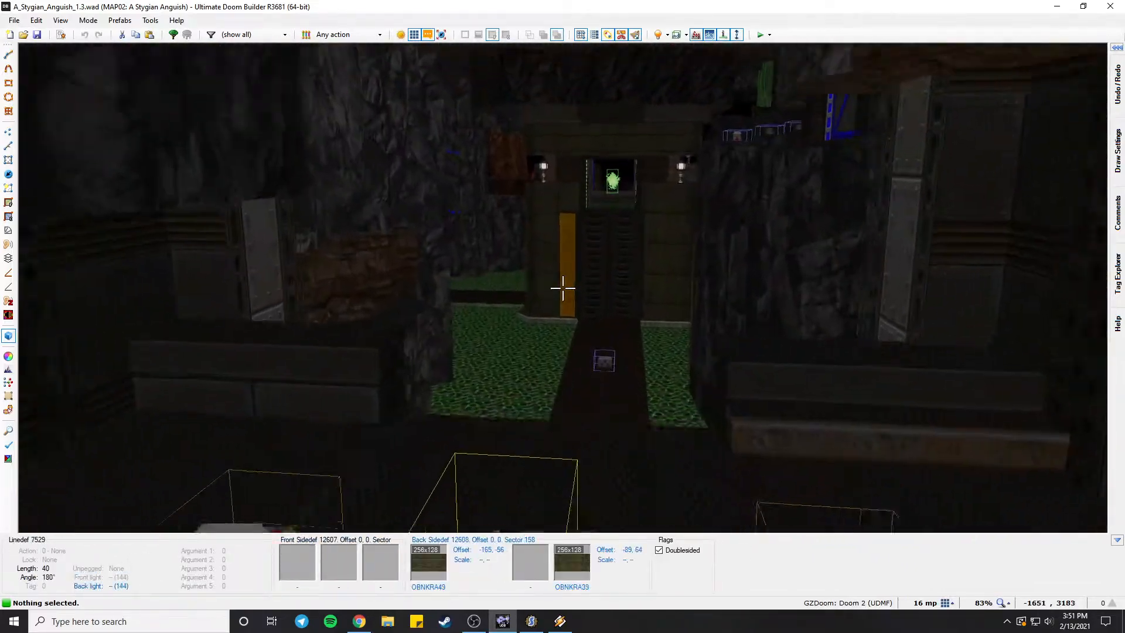
Examine the rocky canyon's stepped path of health bonuses, the Mancubus ledge and the Former Sergeant alcoves.
key(w)
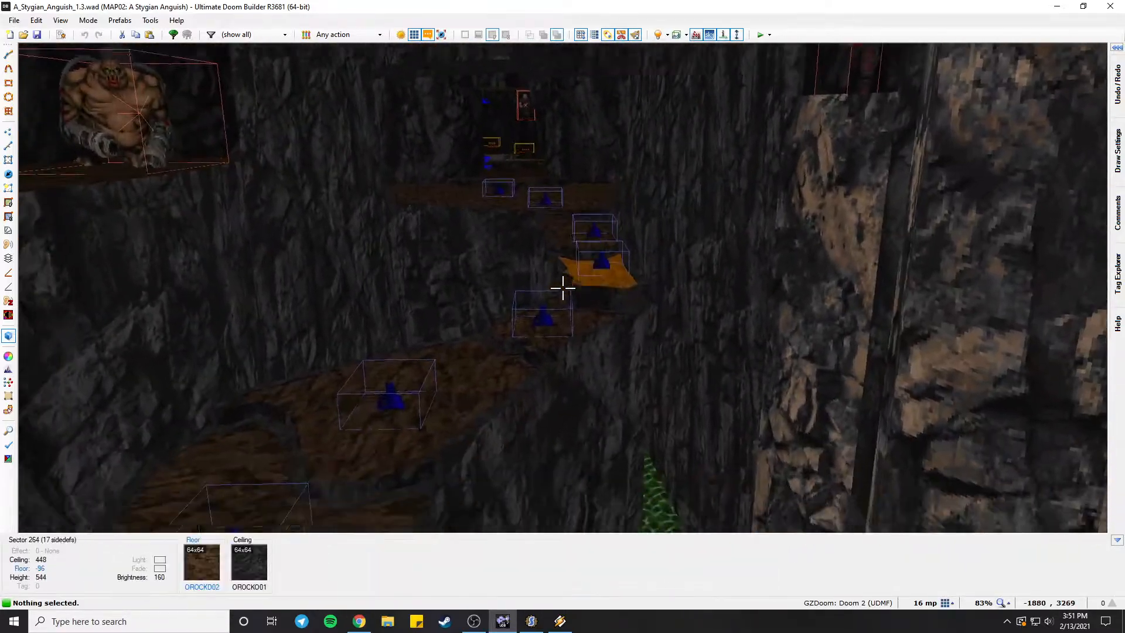
key(w)
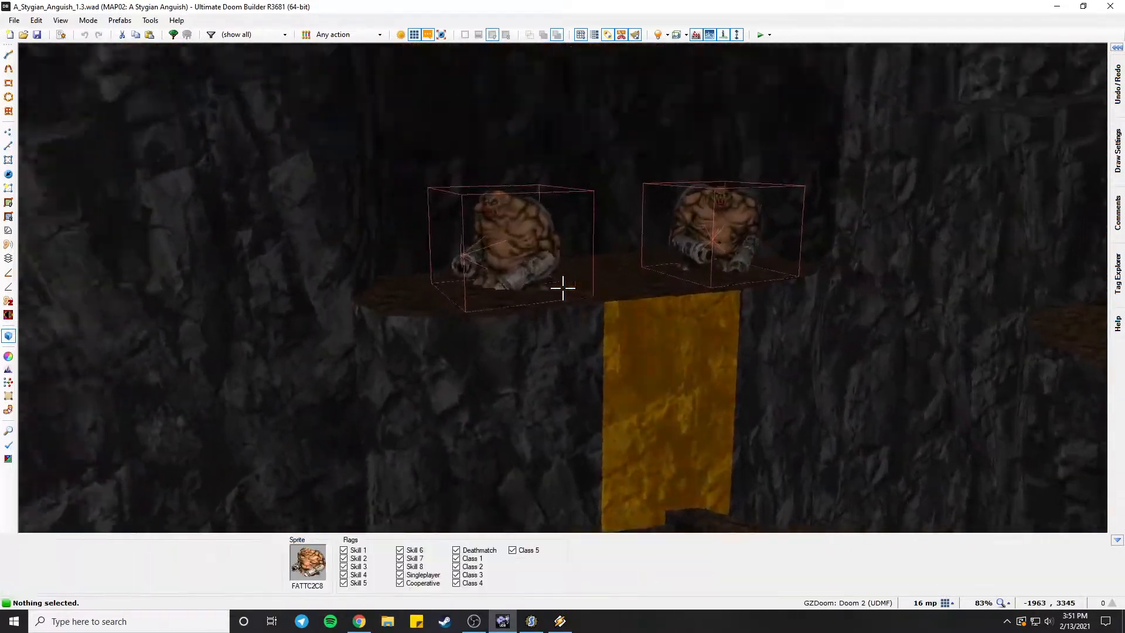
key(w)
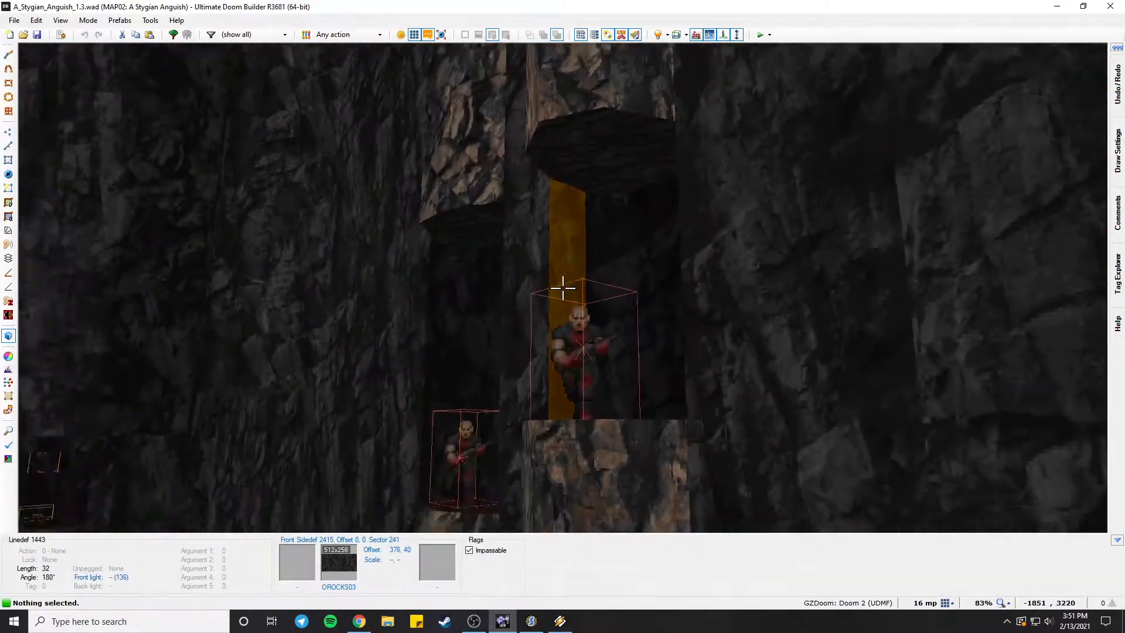
key(w)
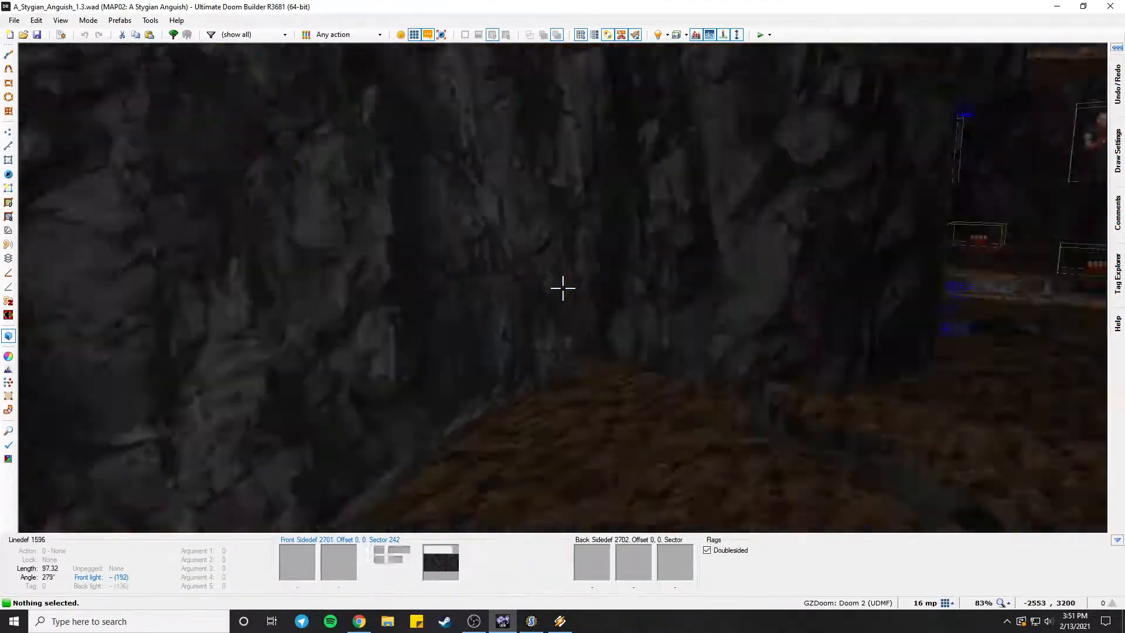
key(w)
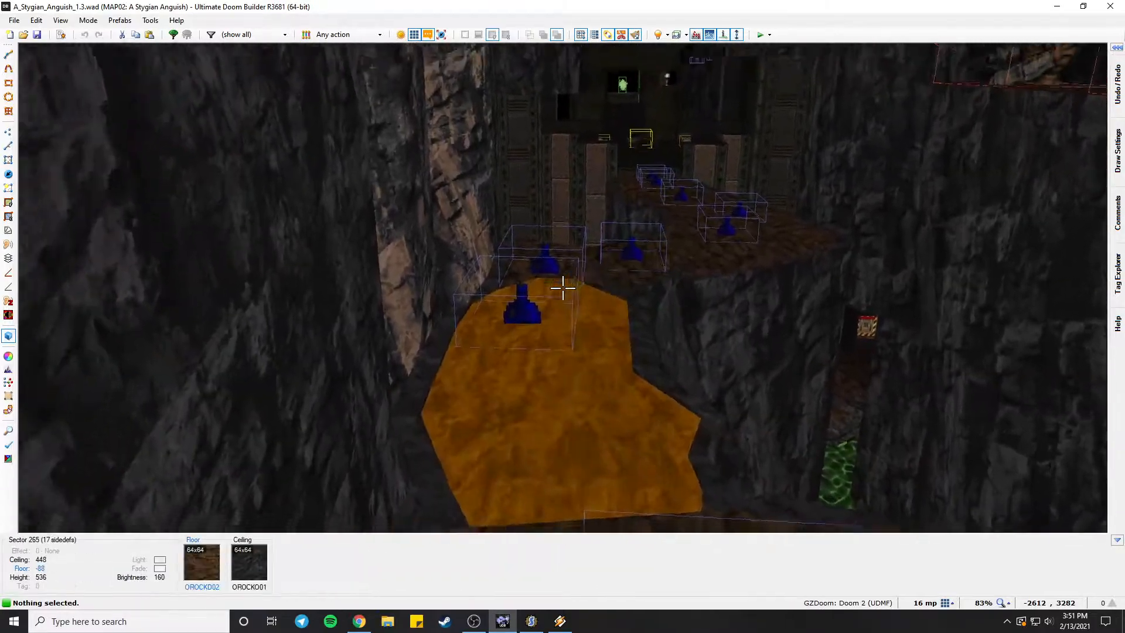
Examine the cave beyond the canyon with its layered rock ledges, look back down the canyon, and return to the 2D layout.
key(w)
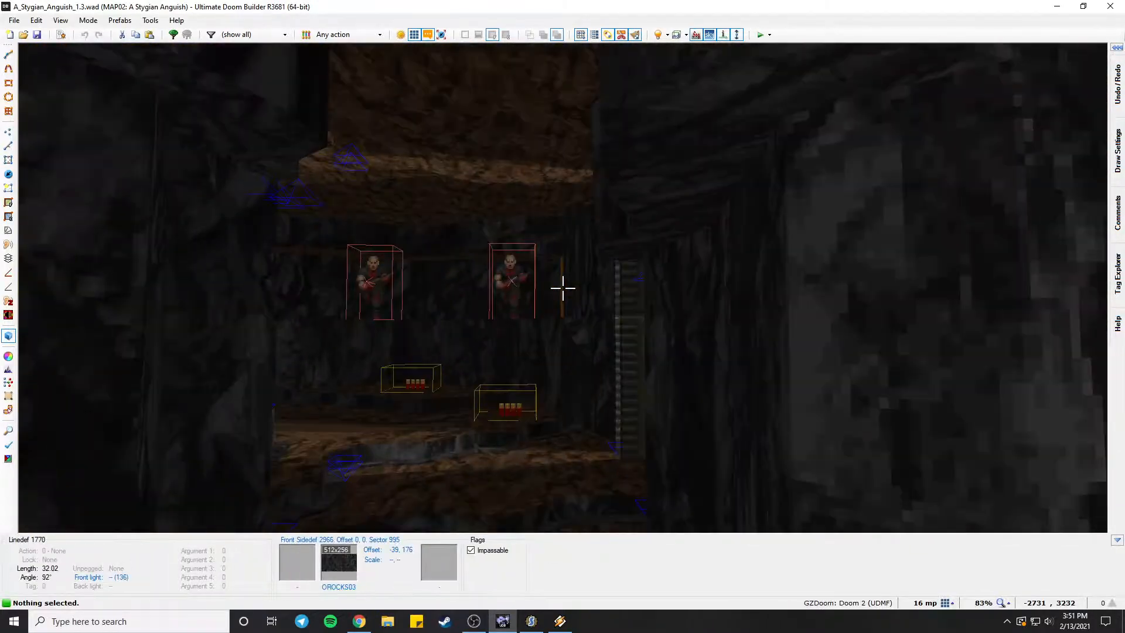
key(w)
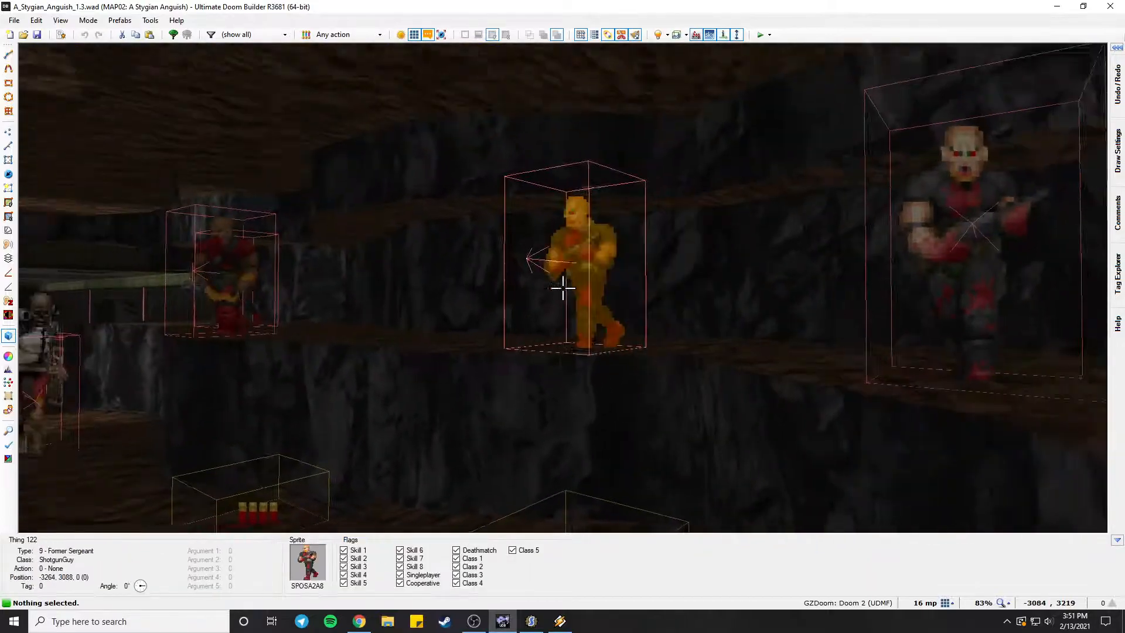
key(w)
key(s)
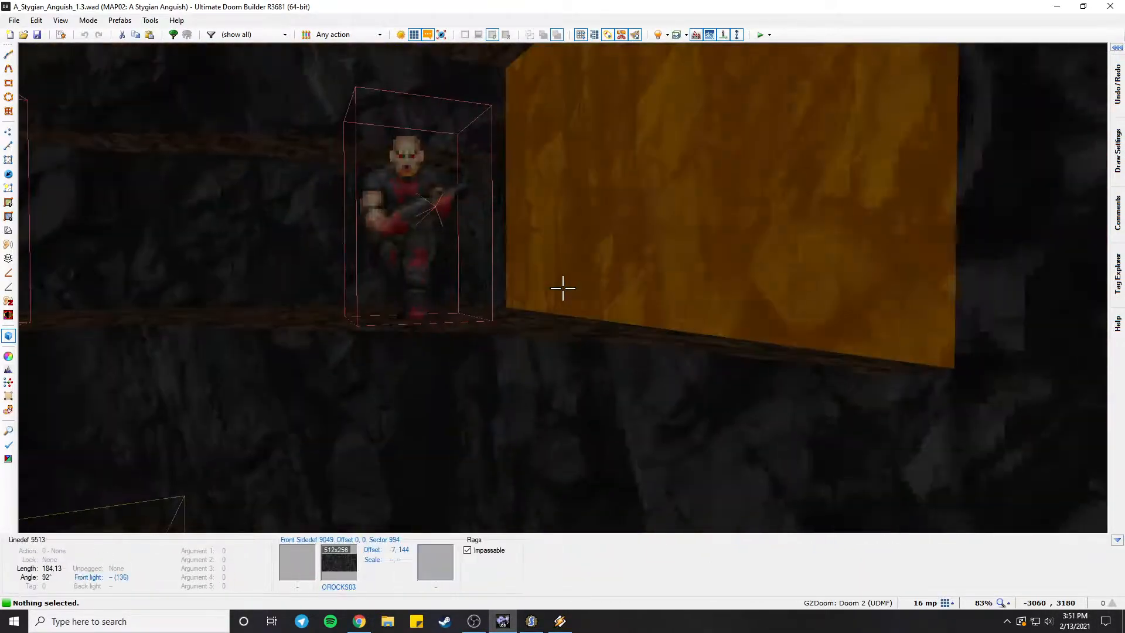
key(w)
key(w)
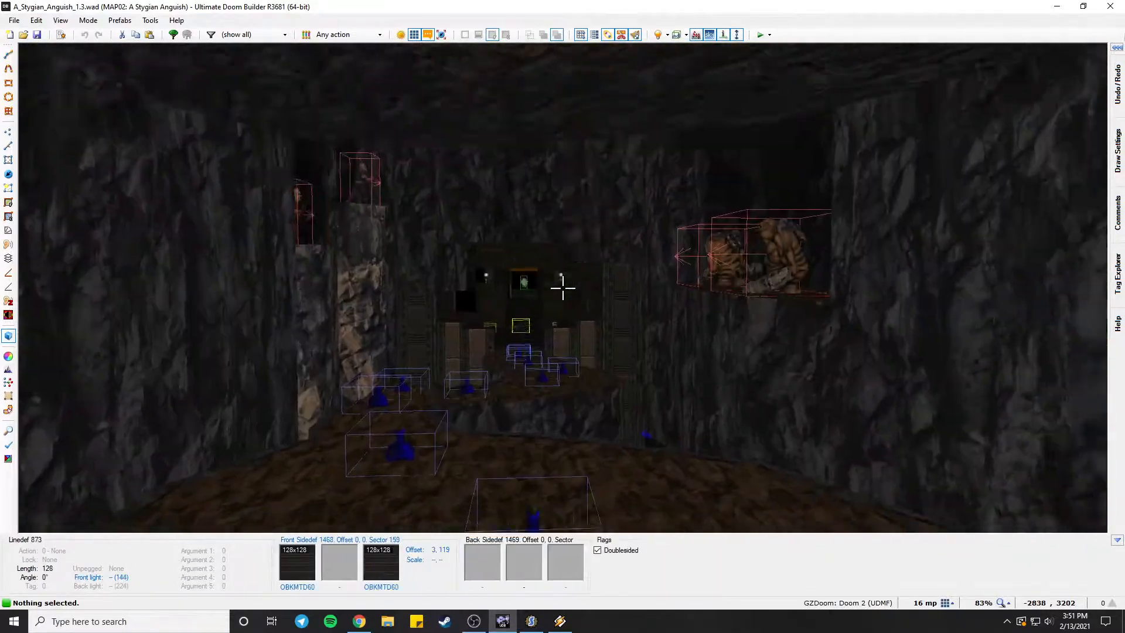
key(q)
Switch to Winamp, reposition its windows, and play the D STALKS track.
click(568, 623)
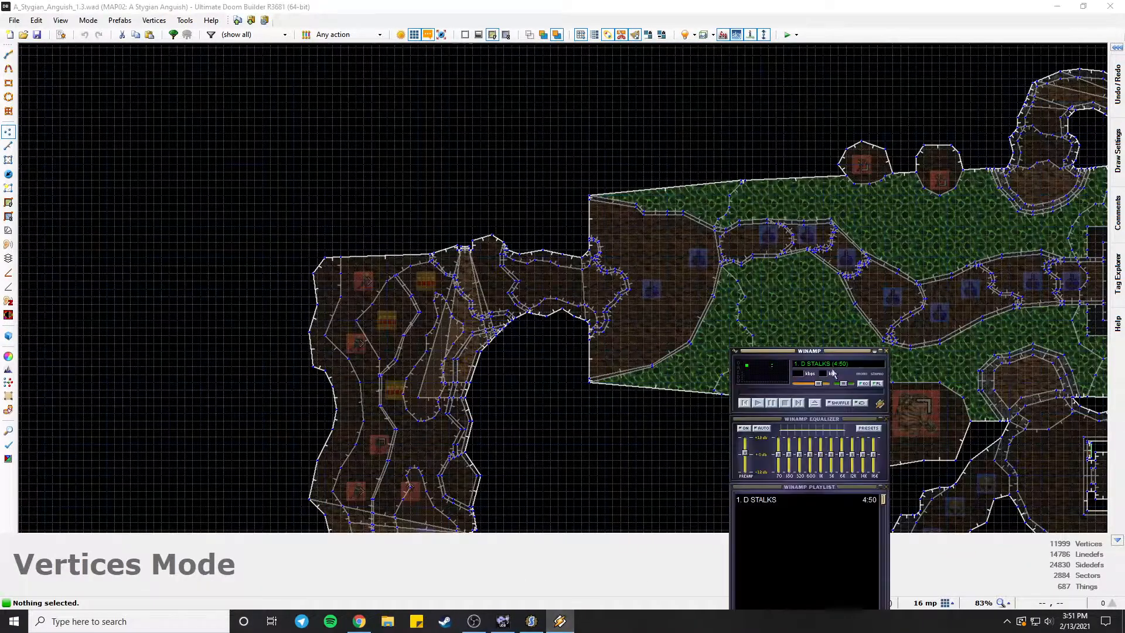
right_click(772, 500)
click(767, 532)
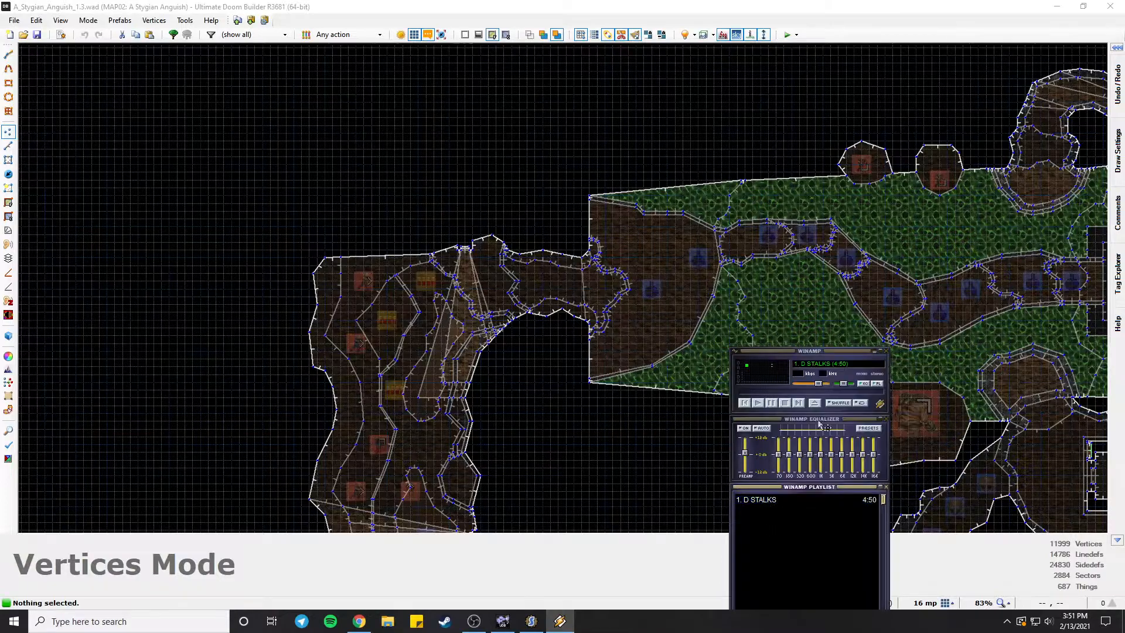
drag(785, 351, 725, 203)
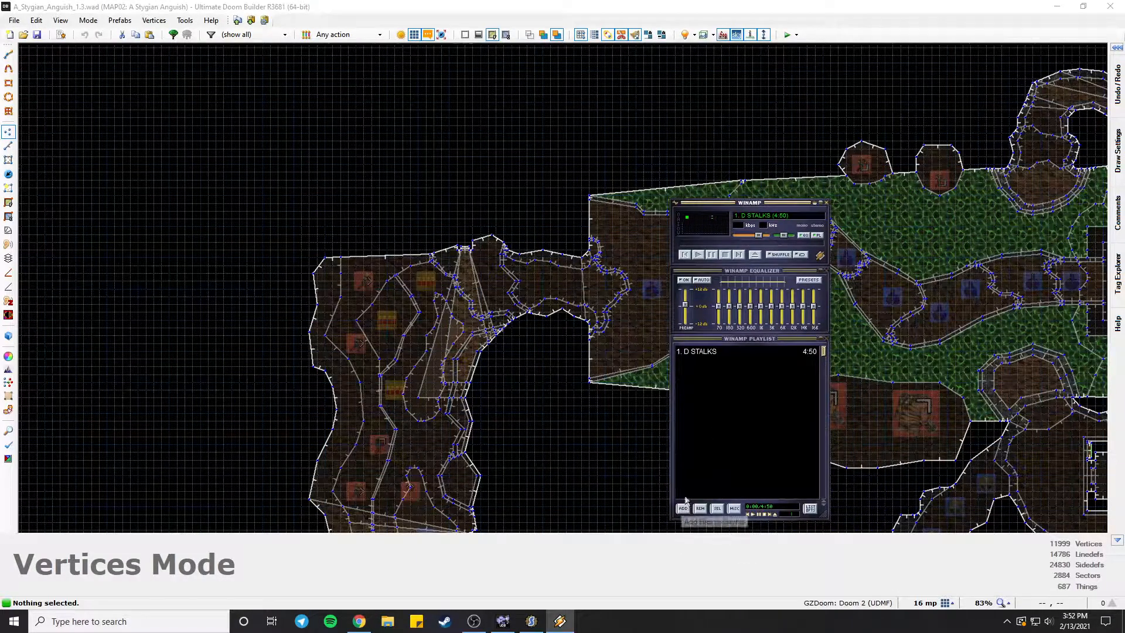
right_click(704, 358)
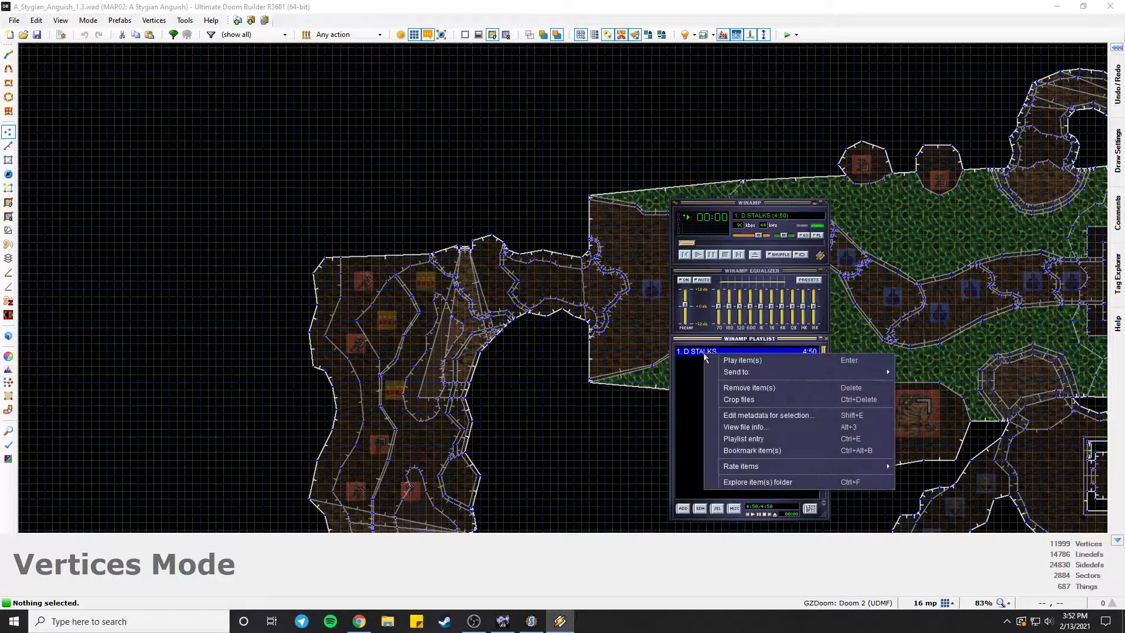
click(695, 448)
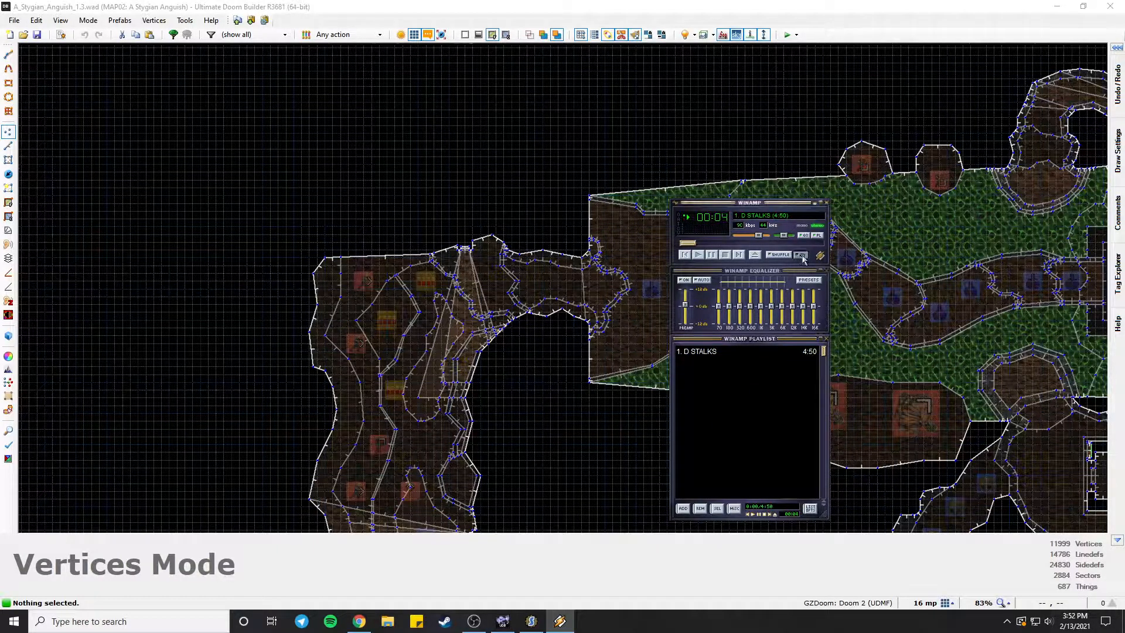
Return to Ultimate Doom Builder, re-enter the 3D view, and examine the canyon's rock alcoves and riveted metal gateway near the central structure.
click(683, 5)
scroll(605, 313, down, 1)
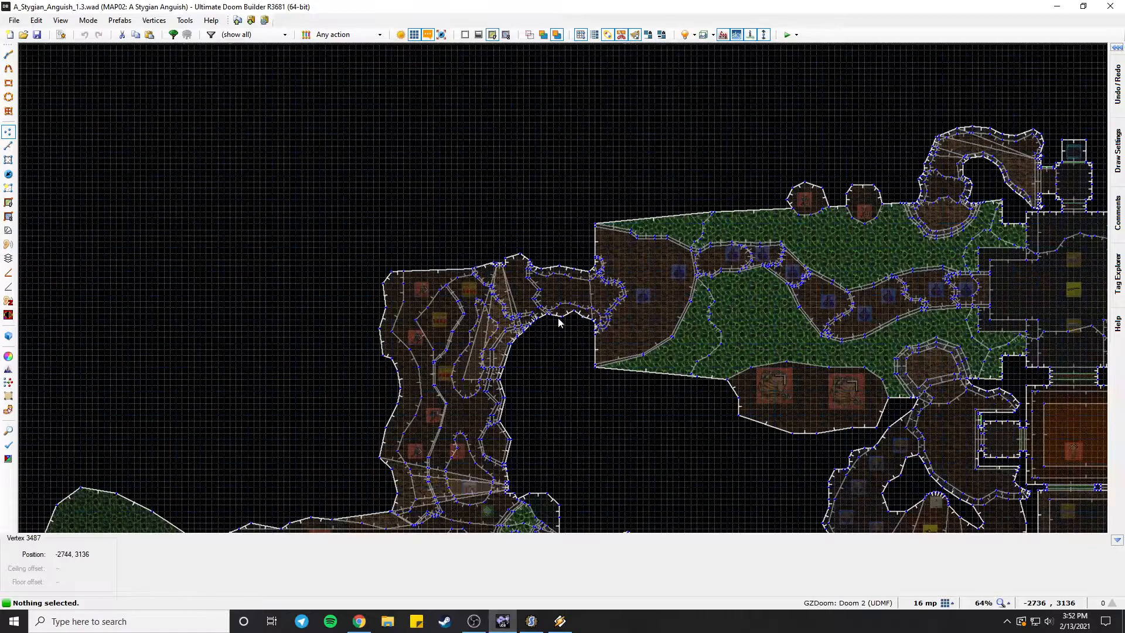
key(q)
key(e)
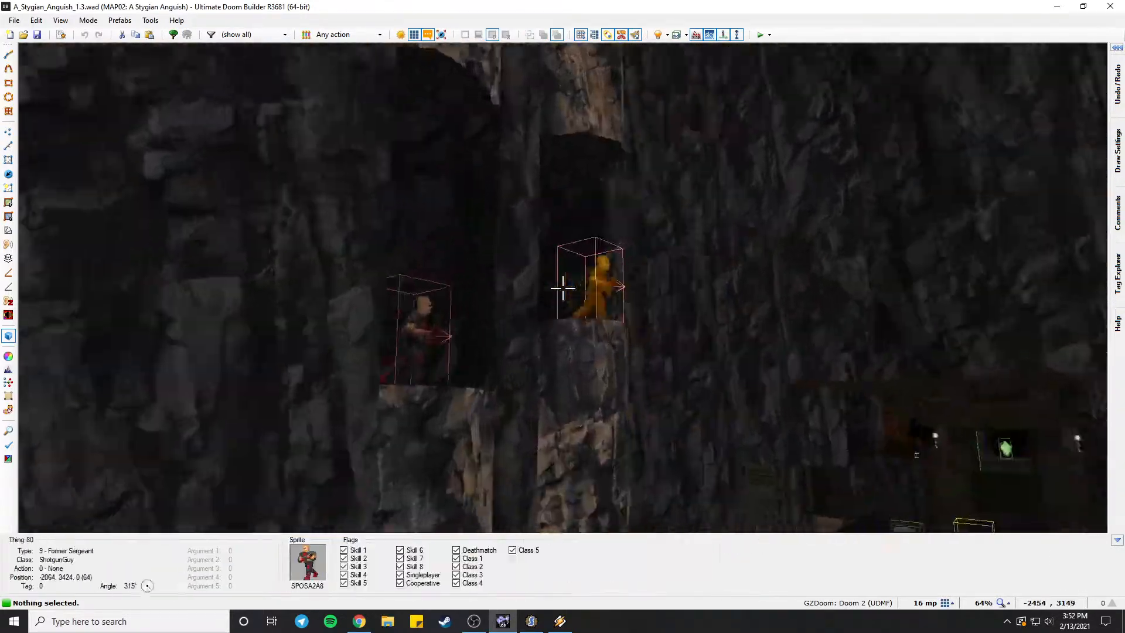
key(w)
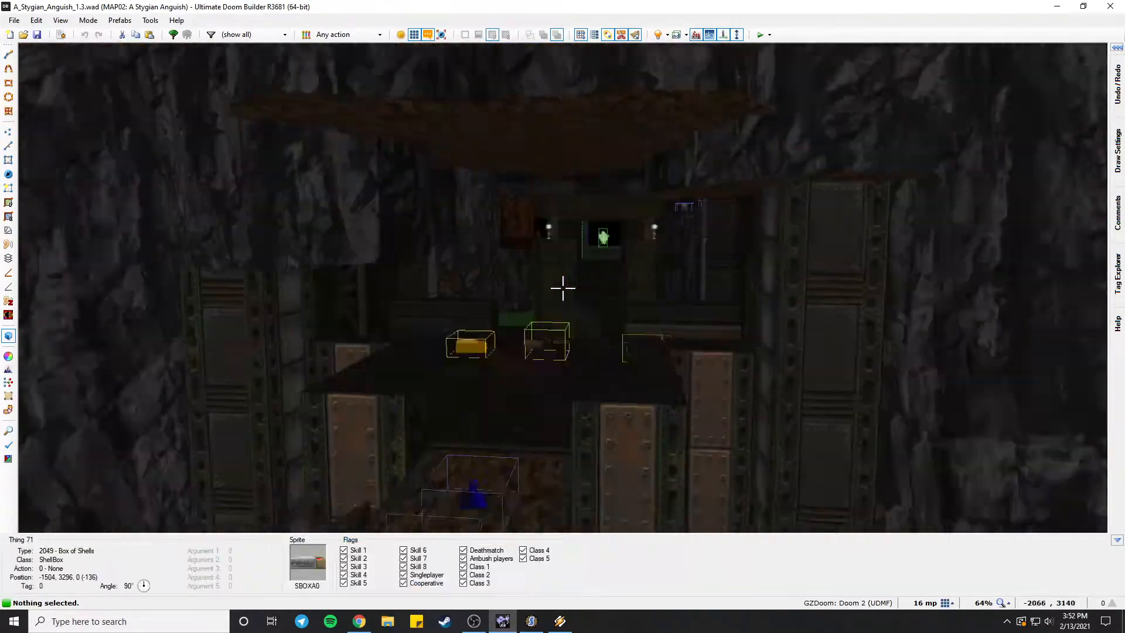
key(w)
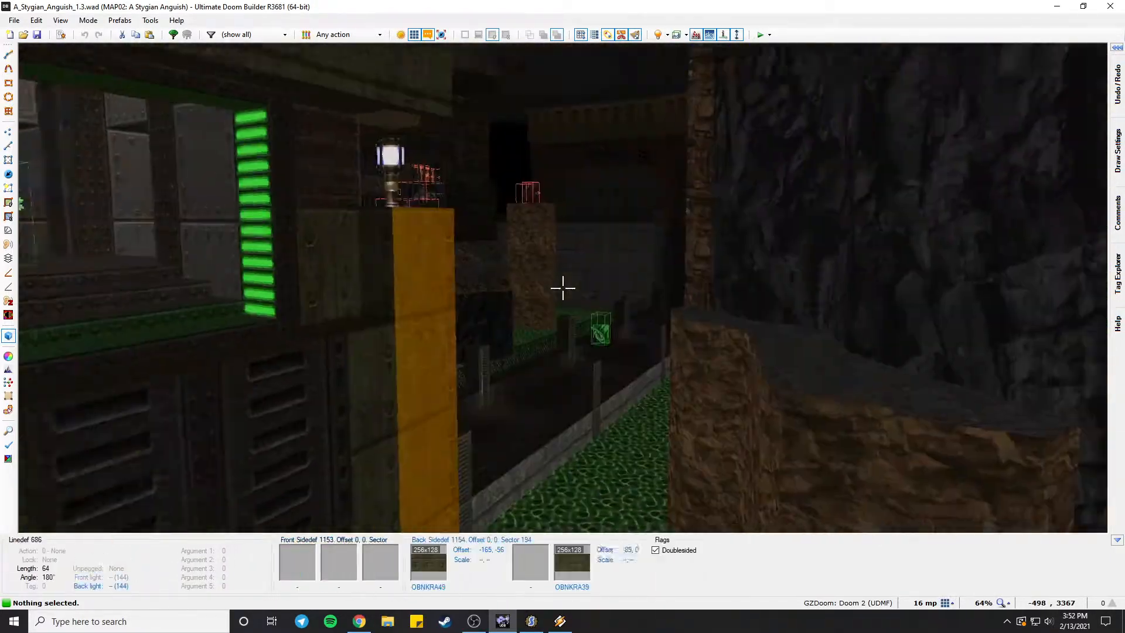
key(w)
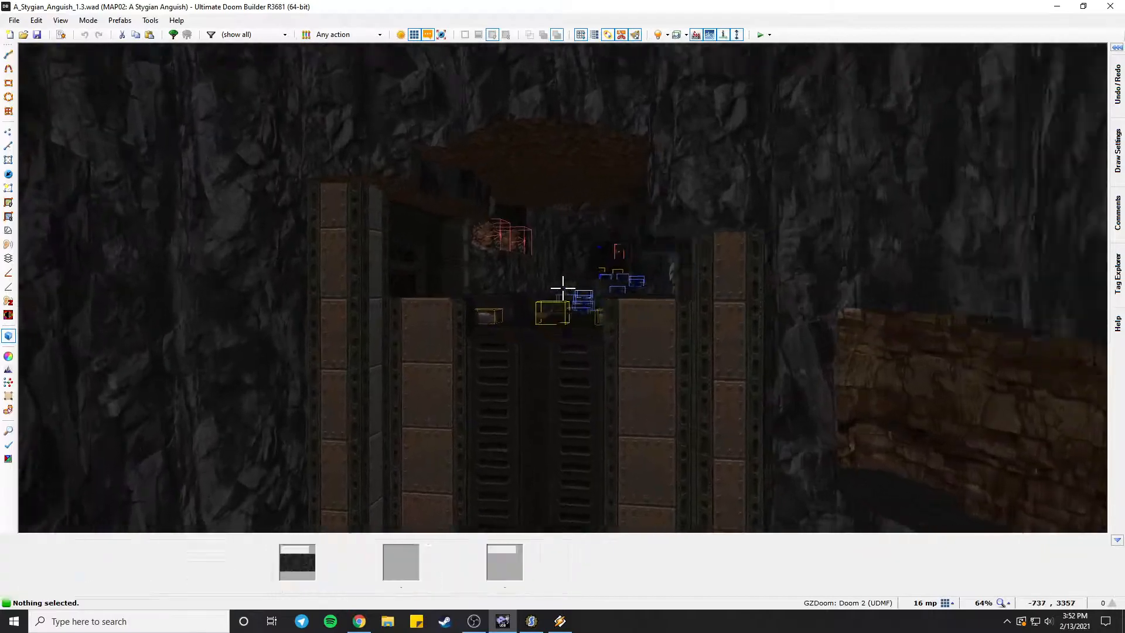
Follow the rocky canyon past the Mancubus ledge and through the Chaingunner cave passage into the slime river cavern.
key(w)
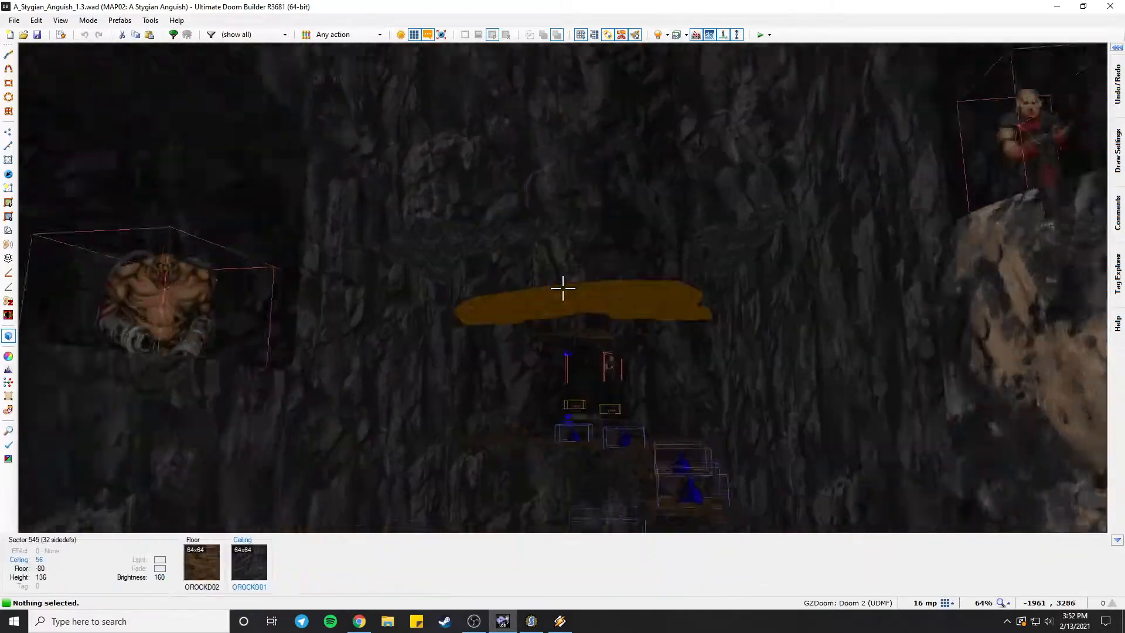
key(w)
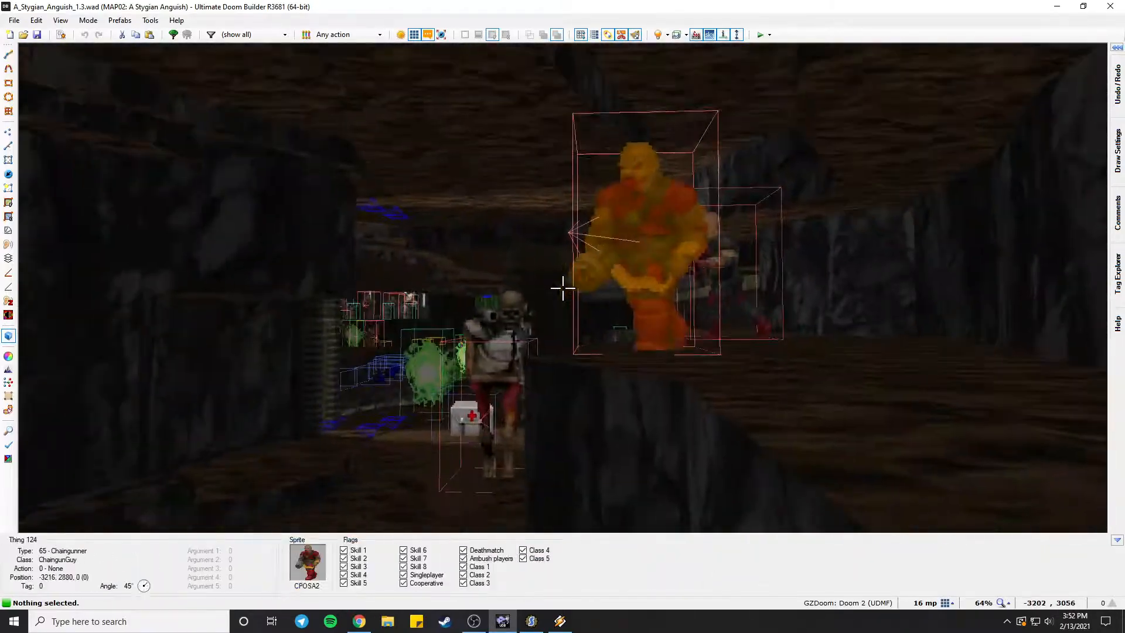
key(w)
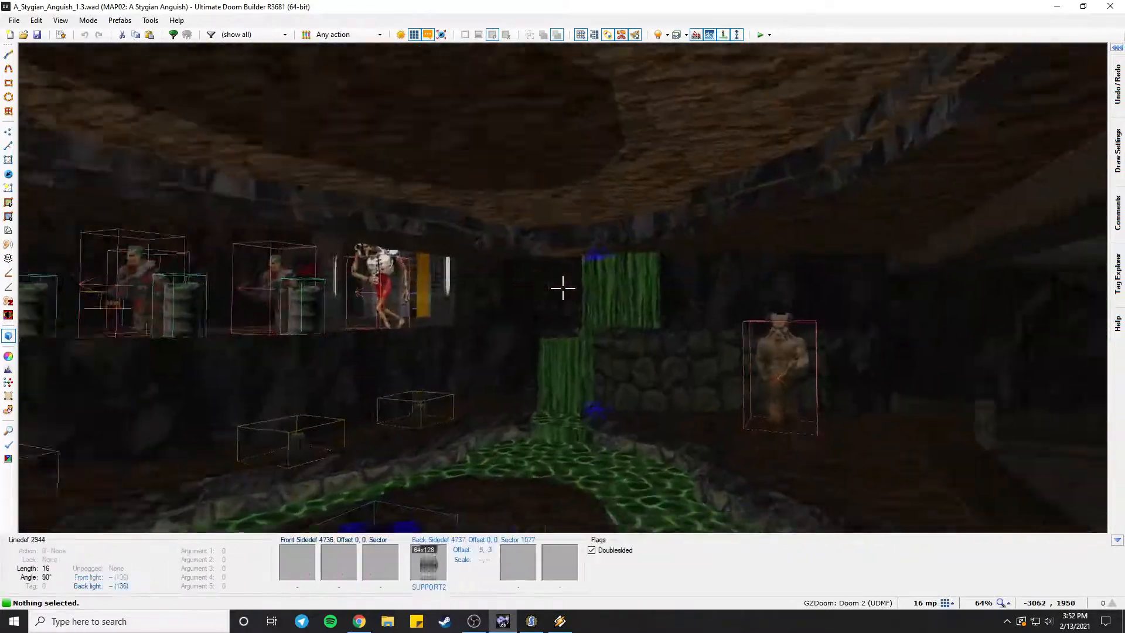
Examine the slime river cavern's layered rock ledges, Imp banks, barrel-lined soldier ledge and slimefalls.
key(w)
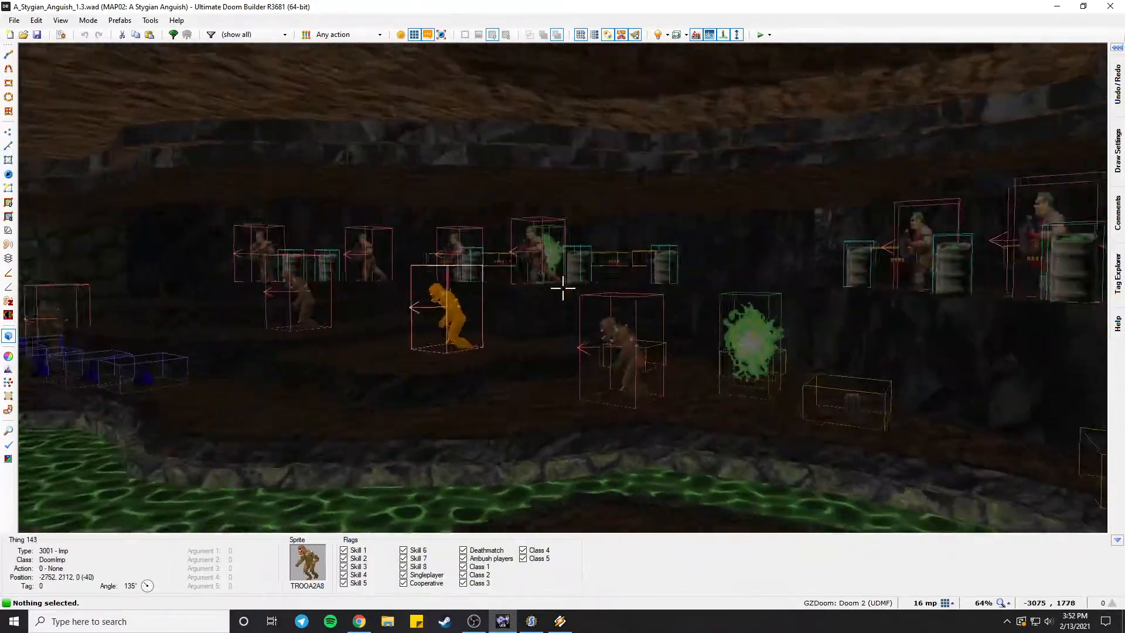
key(w)
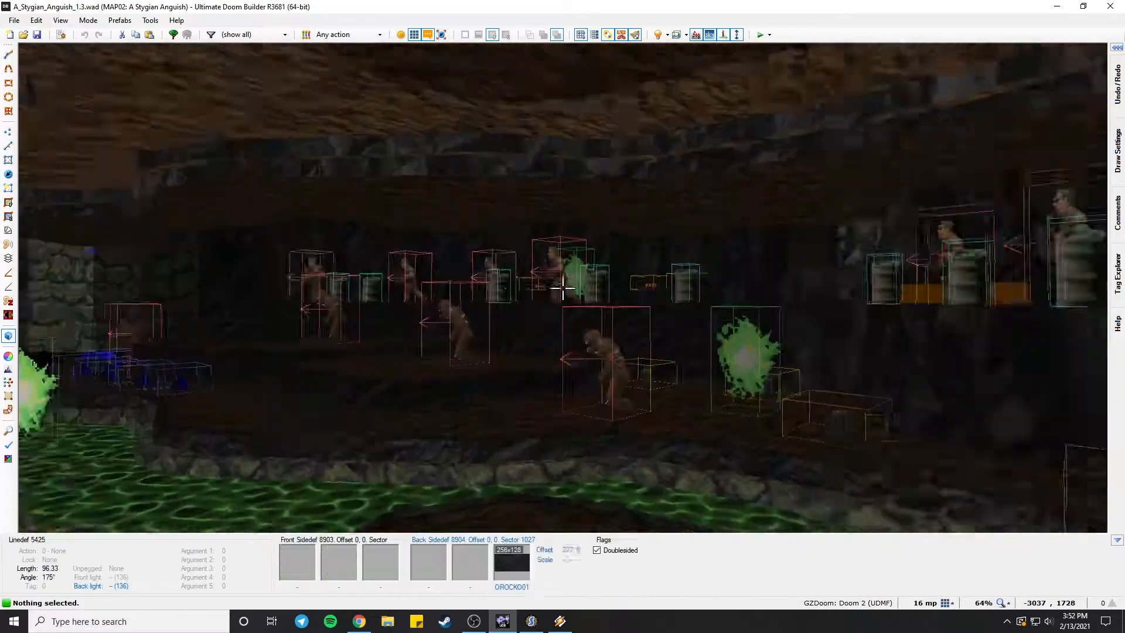
key(a)
key(w)
key(w)
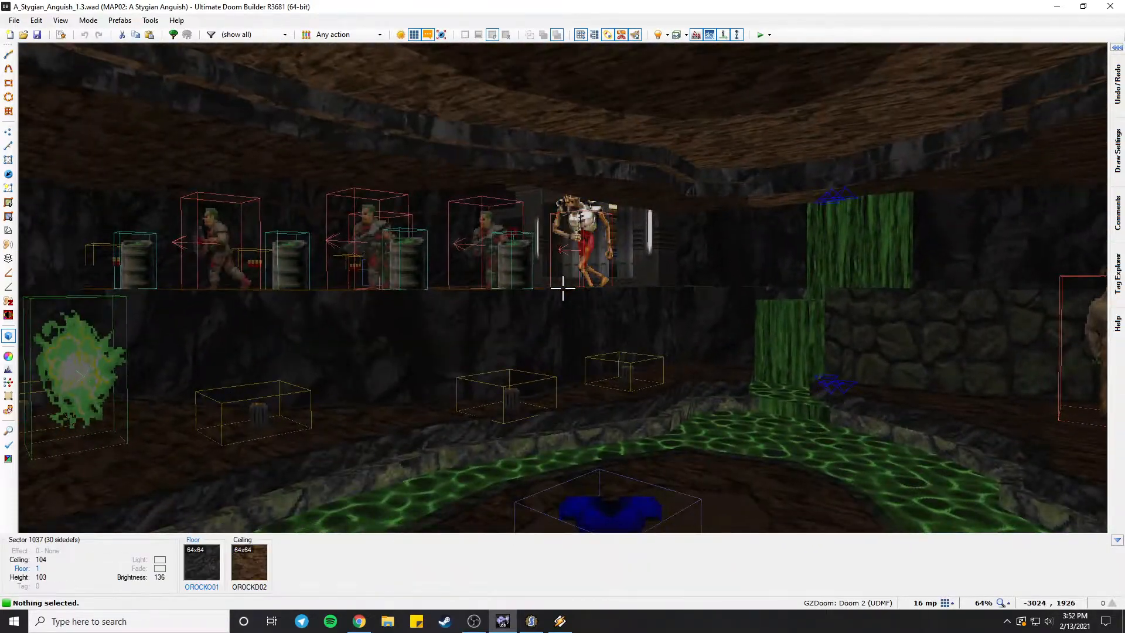
key(w)
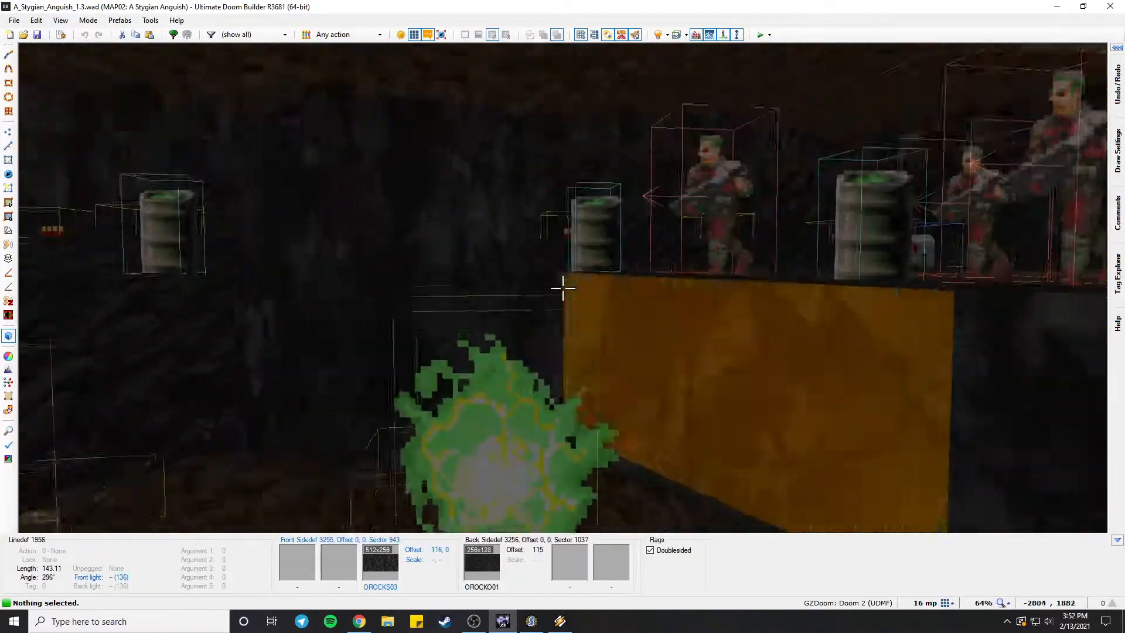
Examine the corridor behind the metal support pillars, the dark Lost Soul cave and the barred monster cage beyond.
key(w)
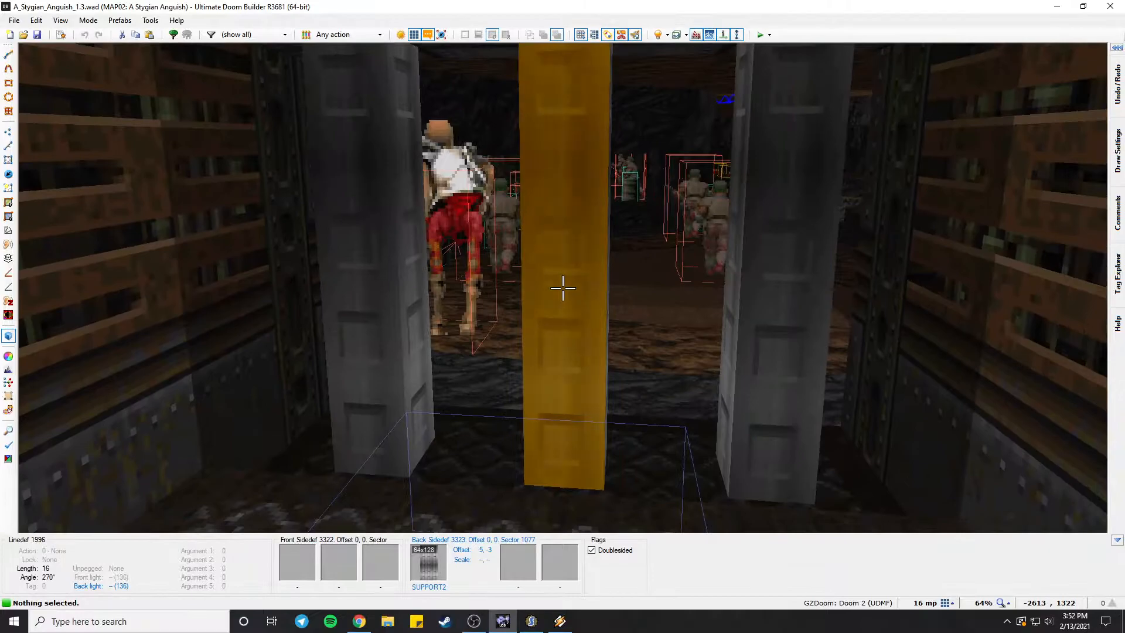
key(w)
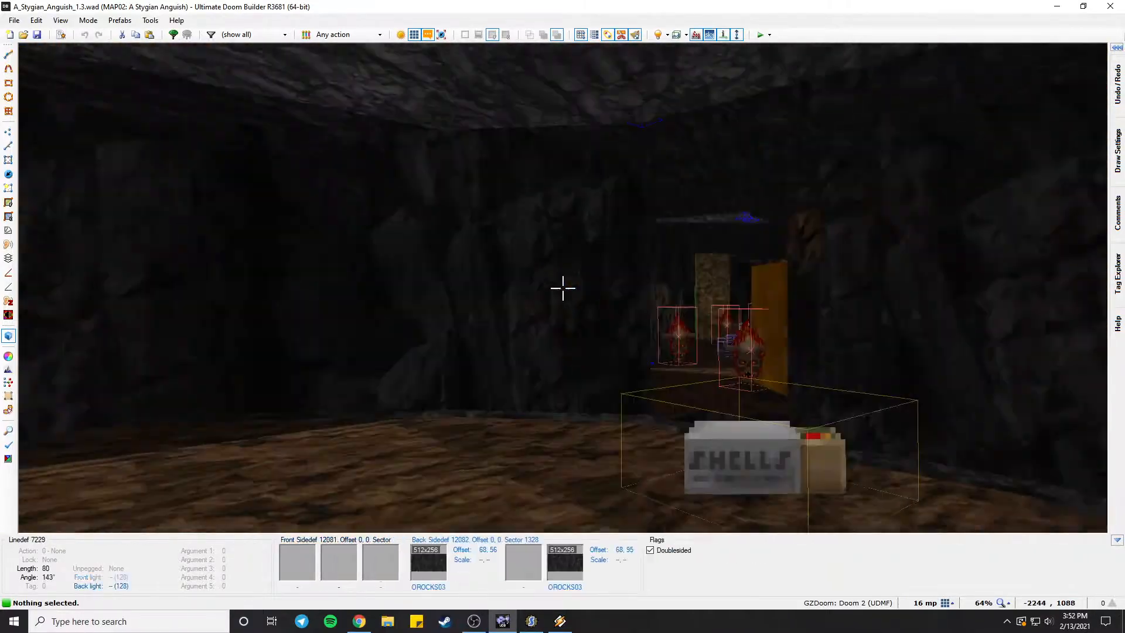
key(w)
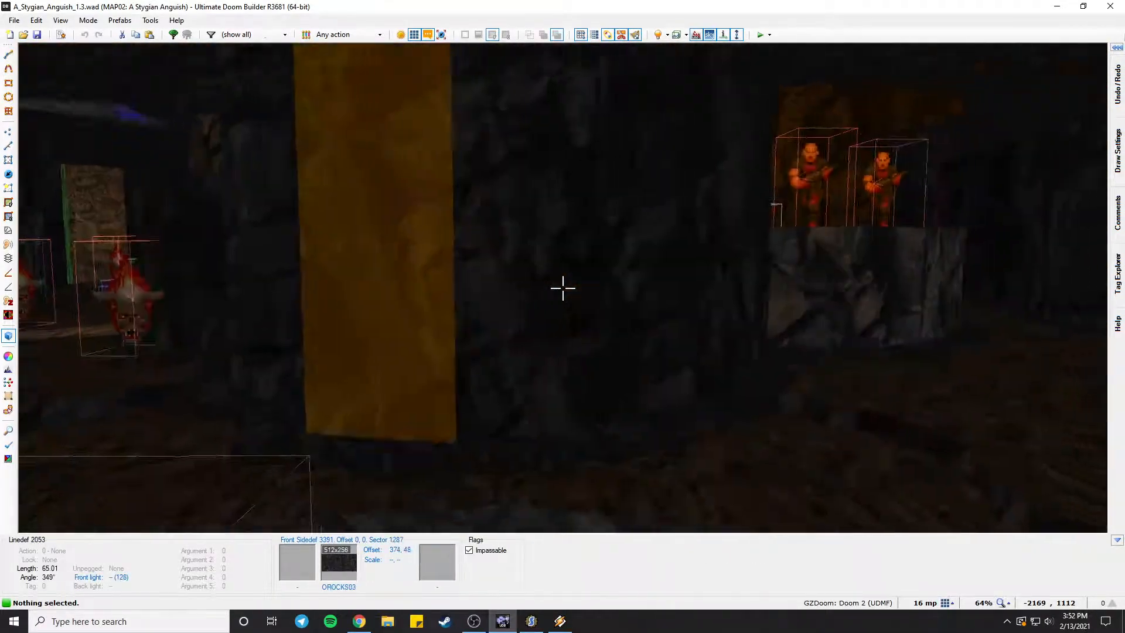
key(w)
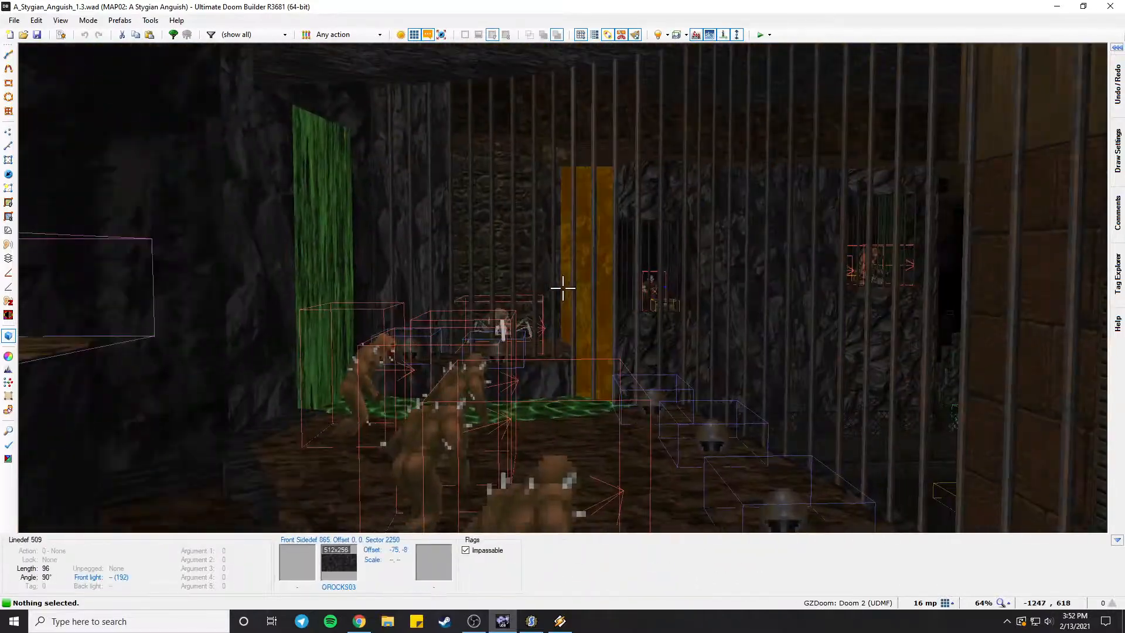
Examine the large nukage cavern's caged alcoves, rock columns, slimefalls and central walkway, and return to the 2D layout.
key(w)
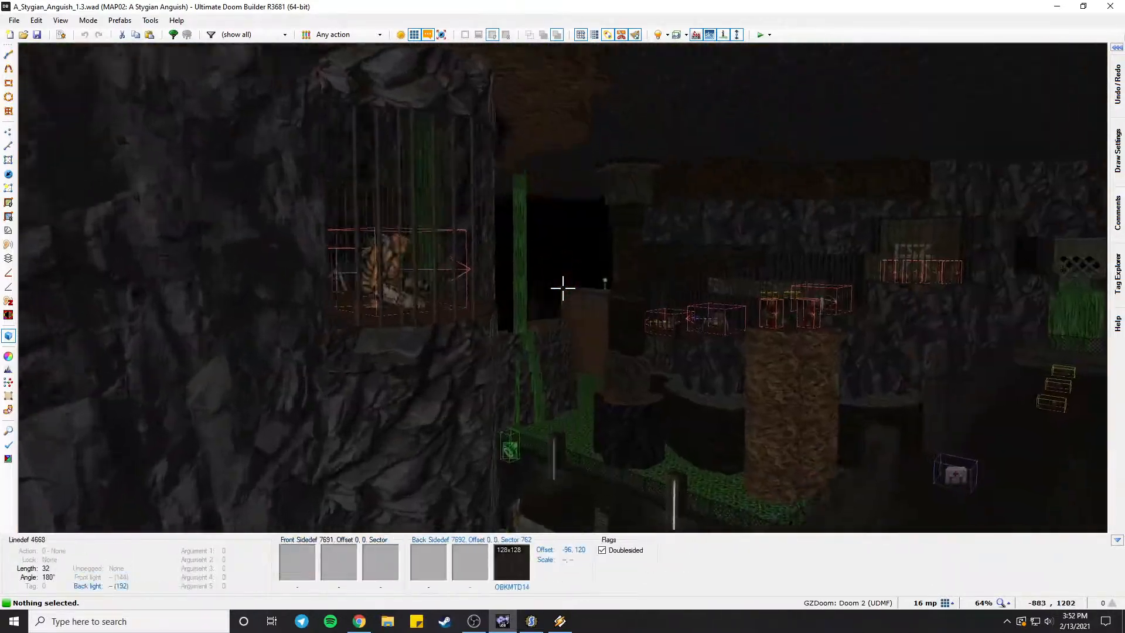
key(w)
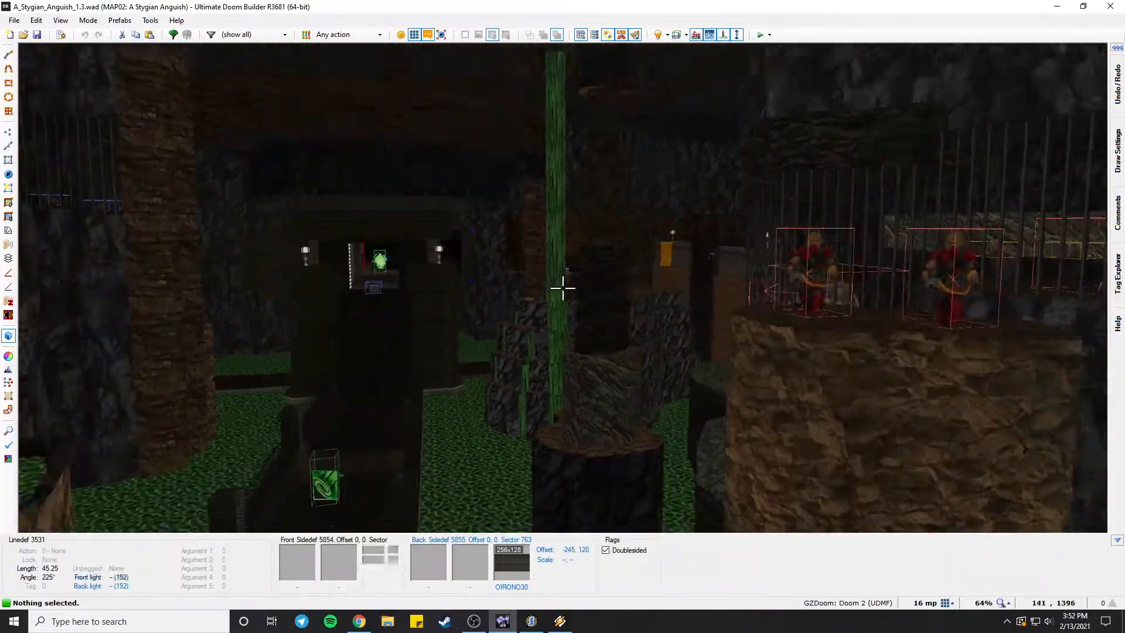
key(w)
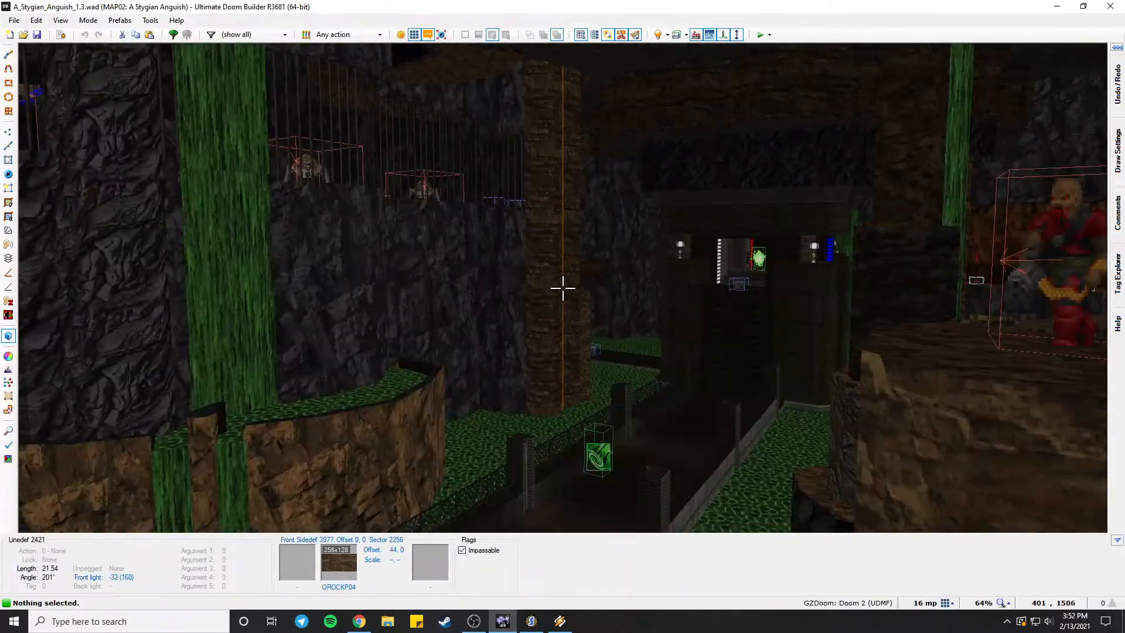
key(v)
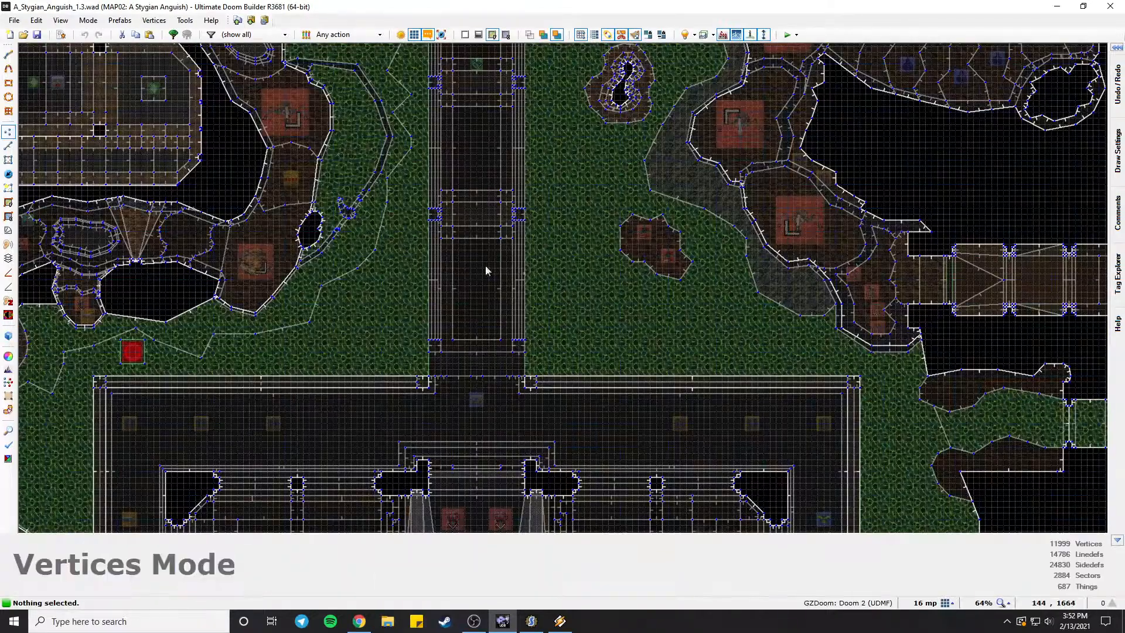
Open MAP01 of 00_Elevated_Response1.wad from the HARM project's 00_Elevated_Response folder with the GZDoom: Doom 2 (UDMF) configuration.
click(24, 34)
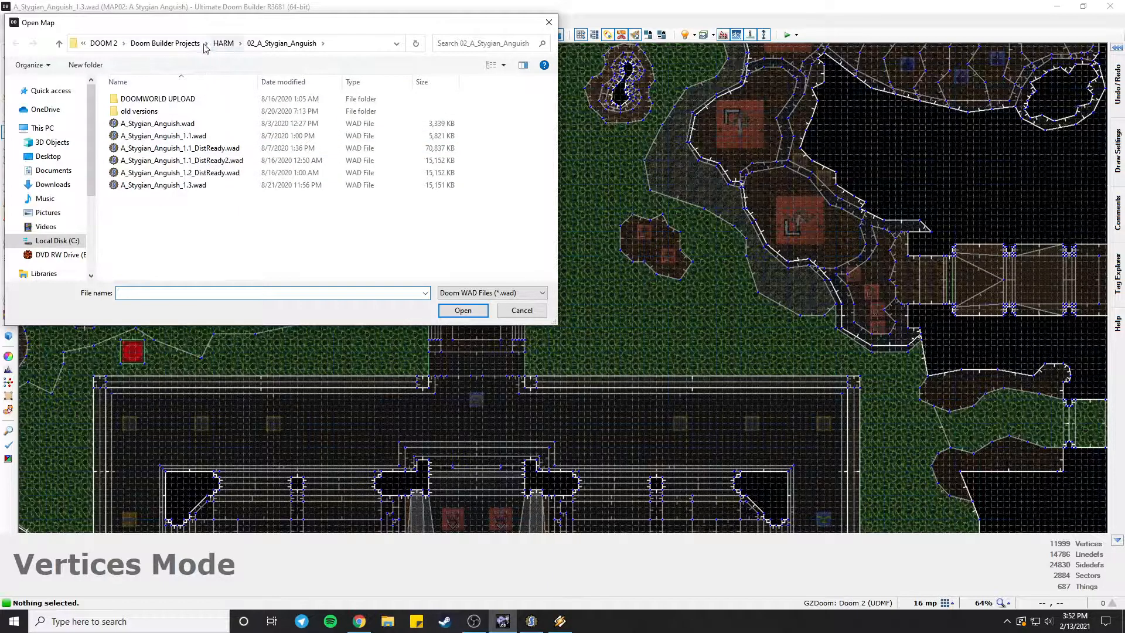
click(222, 43)
double_click(125, 99)
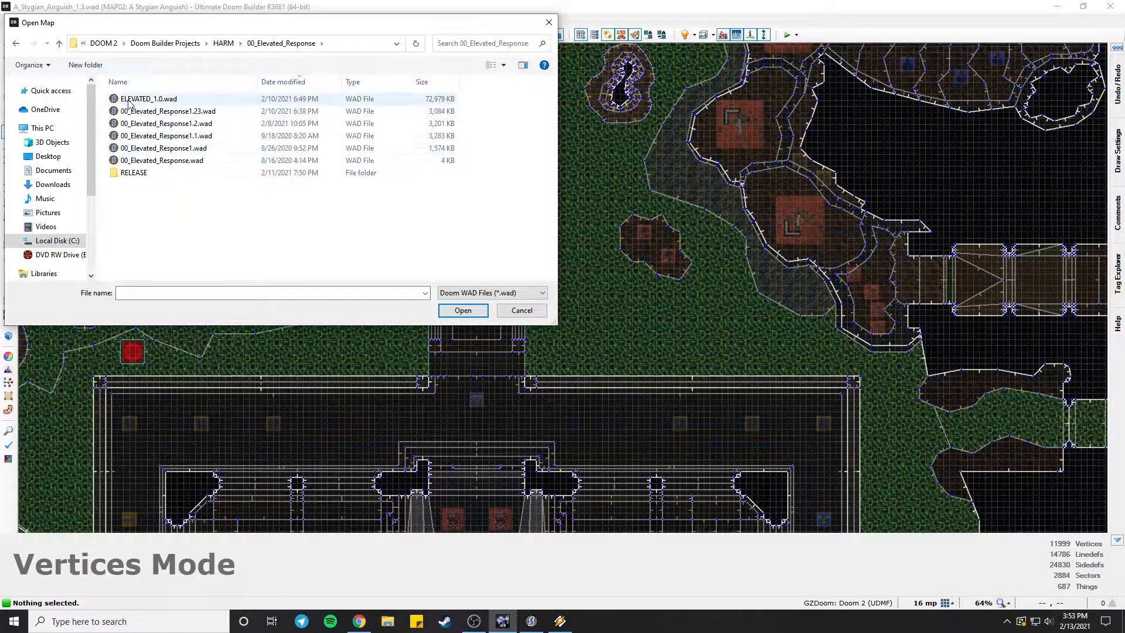
double_click(153, 148)
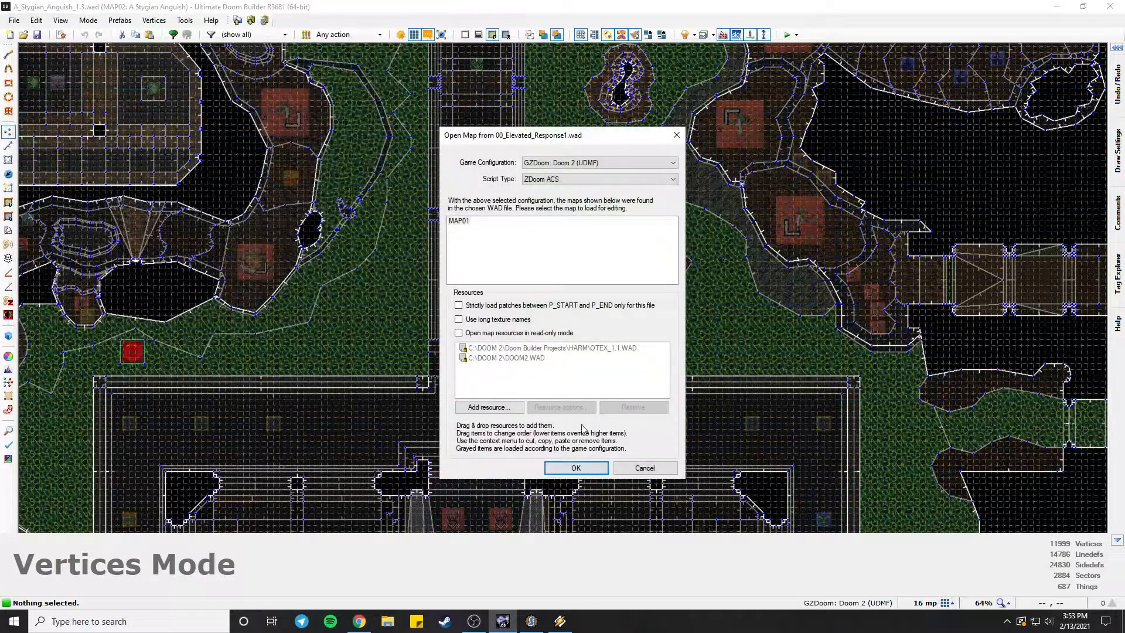
click(576, 467)
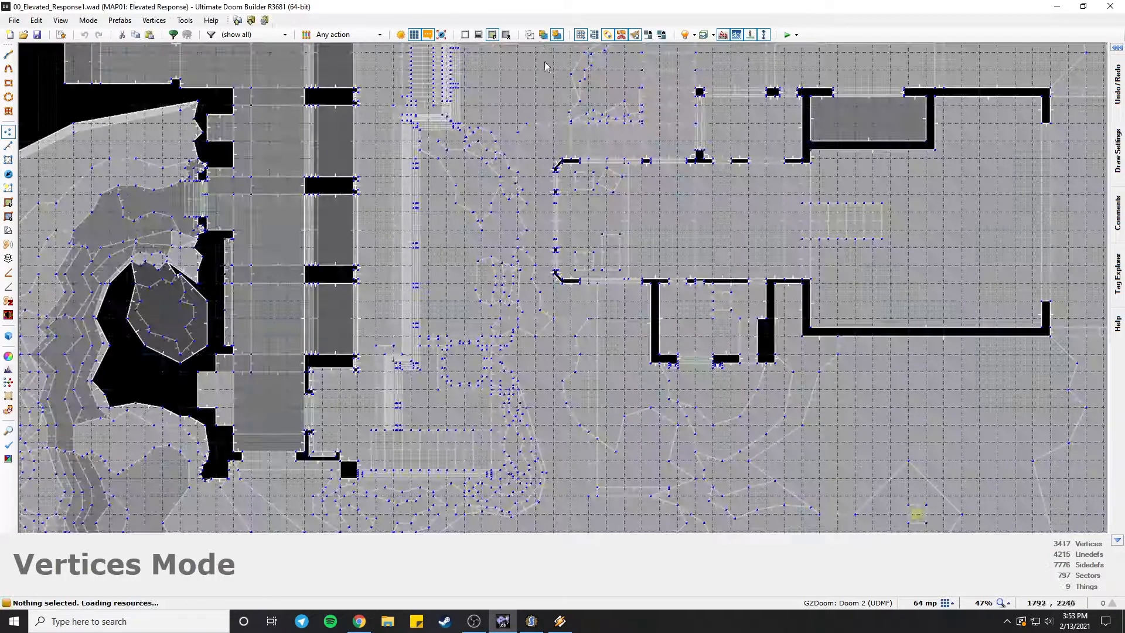
Enter the 3D view and examine the outdoor area's brick retaining walls, fenced upper walkway, staircase and rocky pit.
key(w)
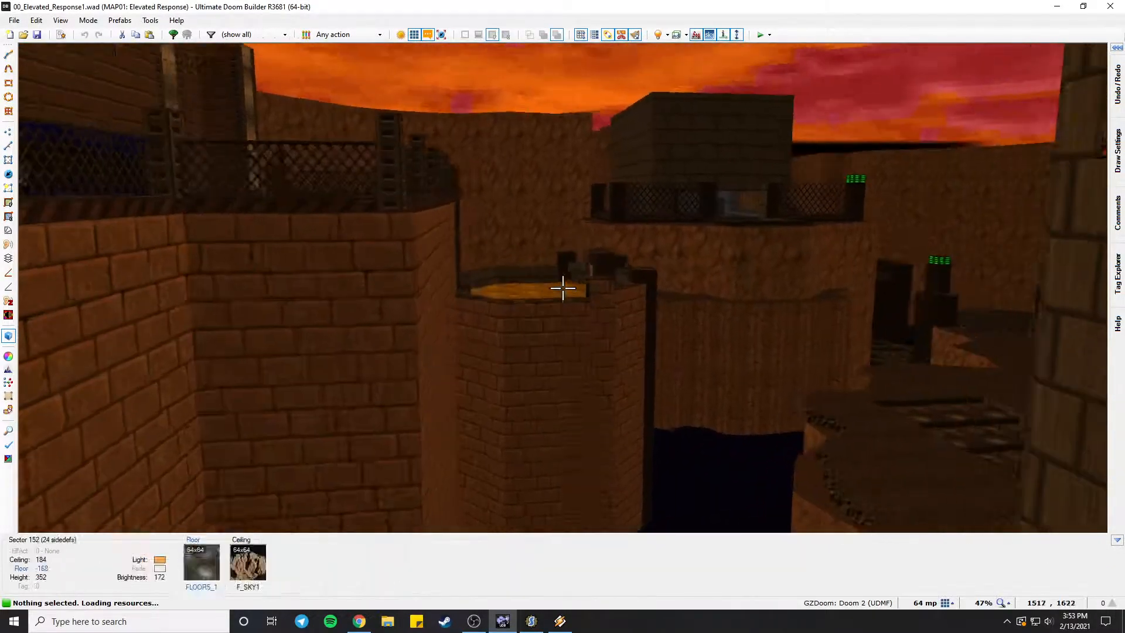
key(w)
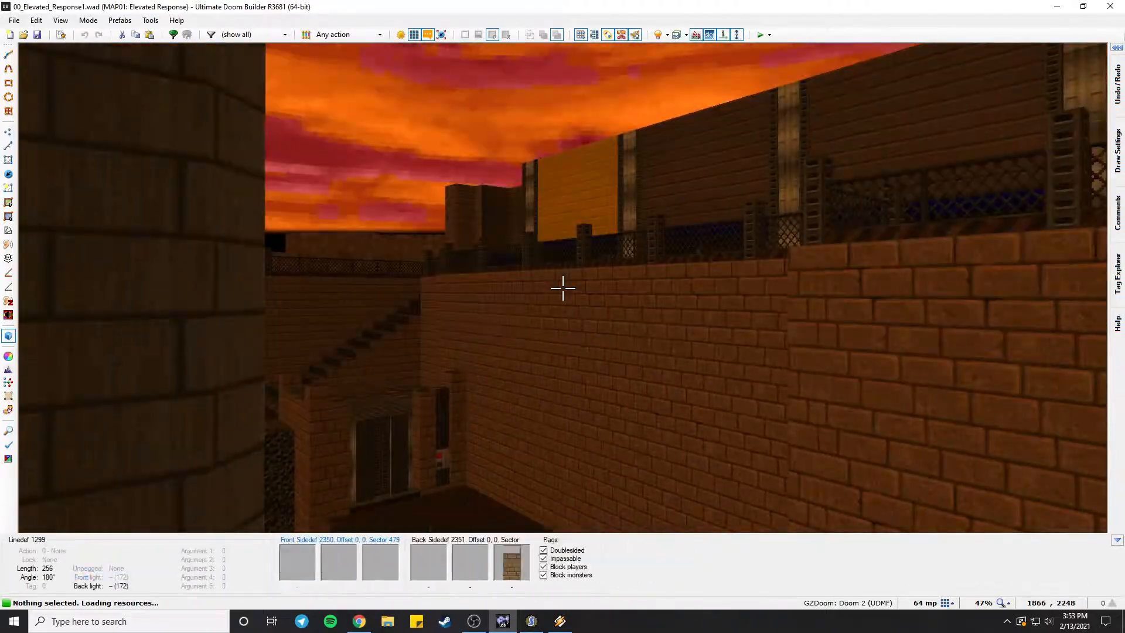
key(w)
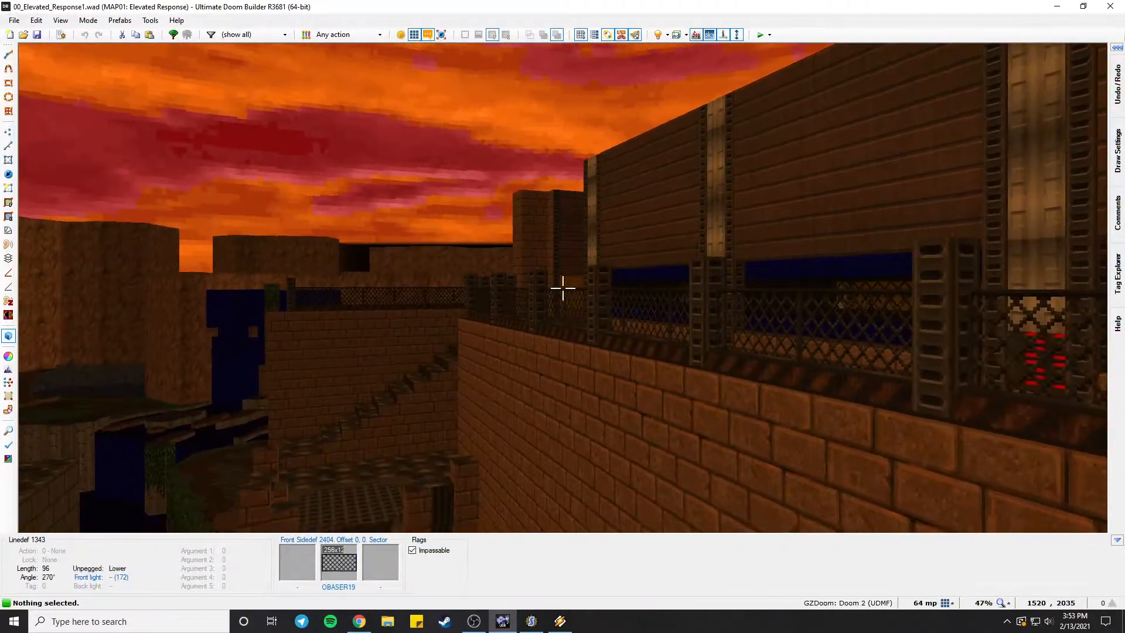
key(w)
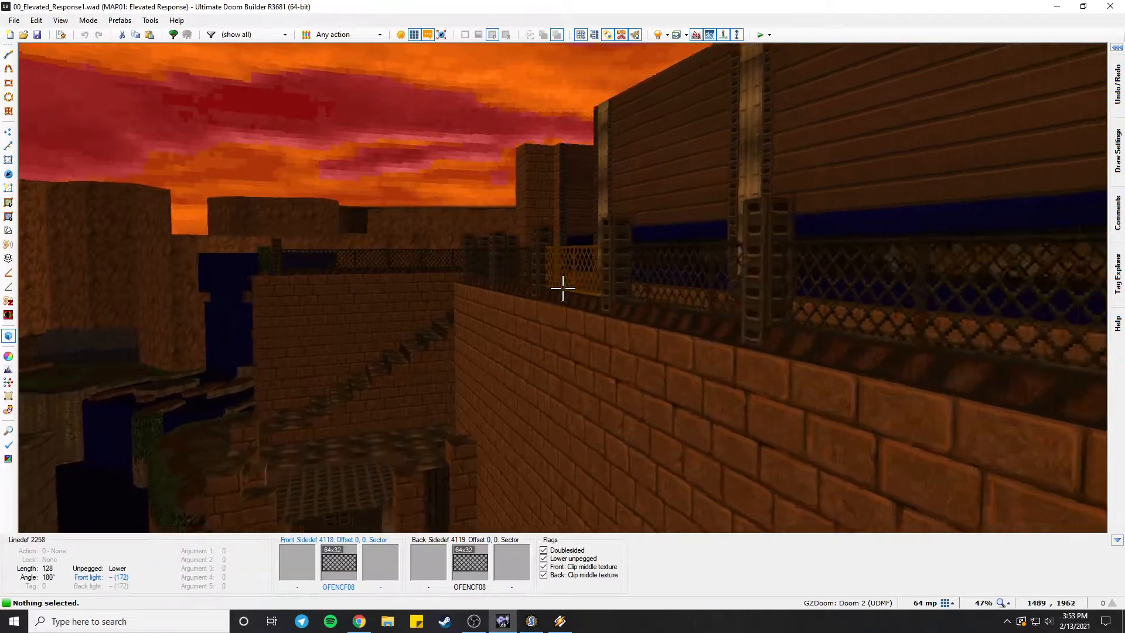
key(w)
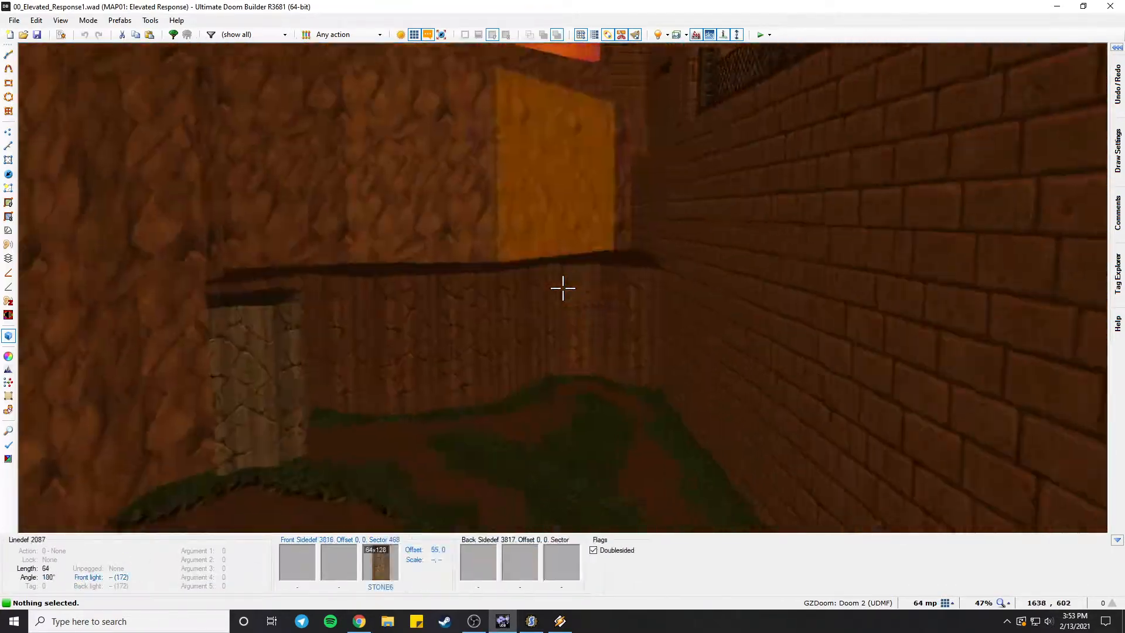
Examine the upper walkway with its illuminated trim, the grey brick tower, the cliff walls and the UAC door.
key(w)
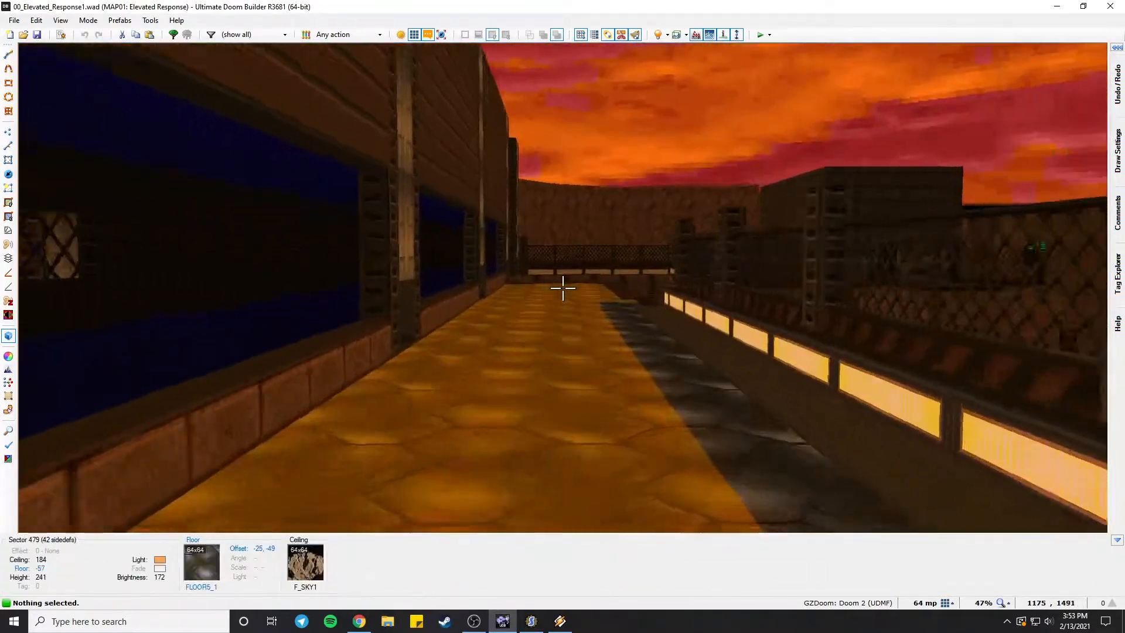
key(w)
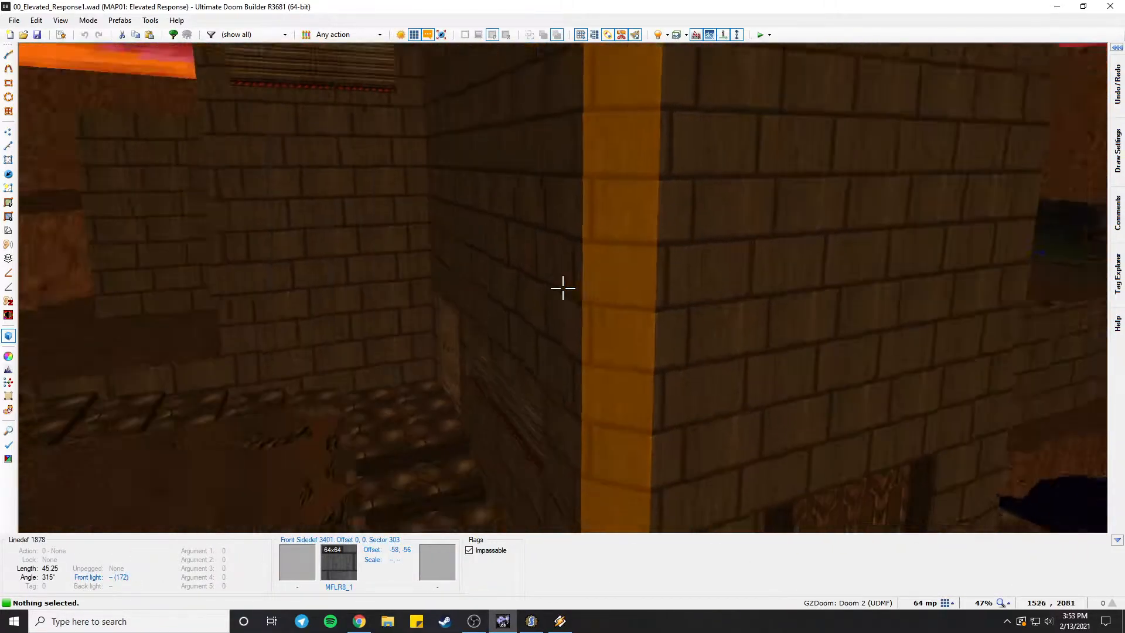
key(w)
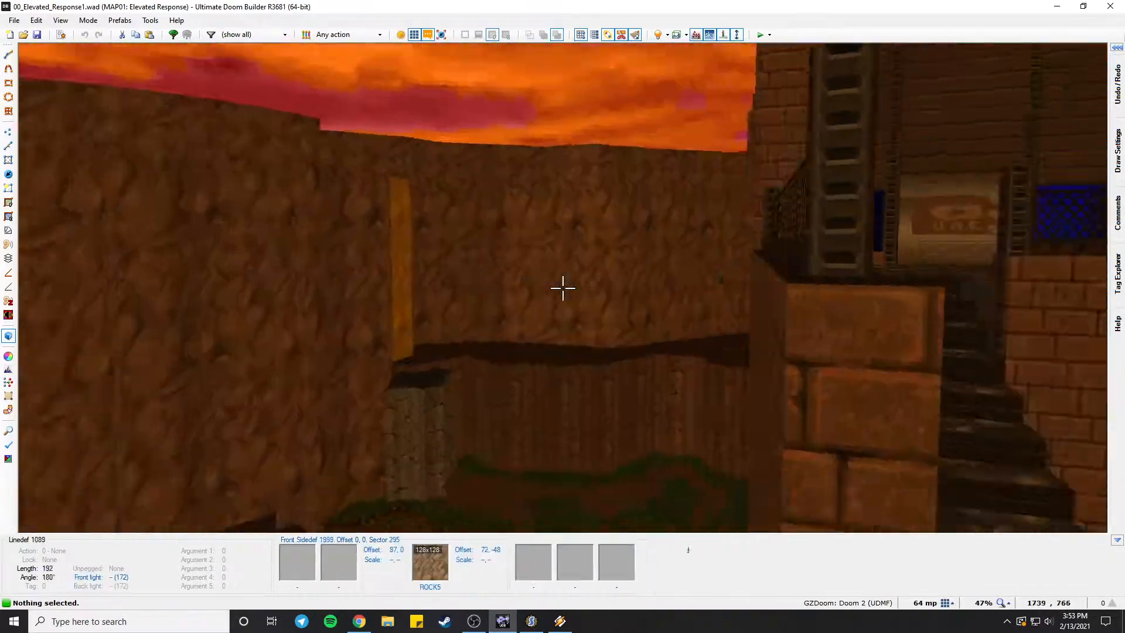
key(w)
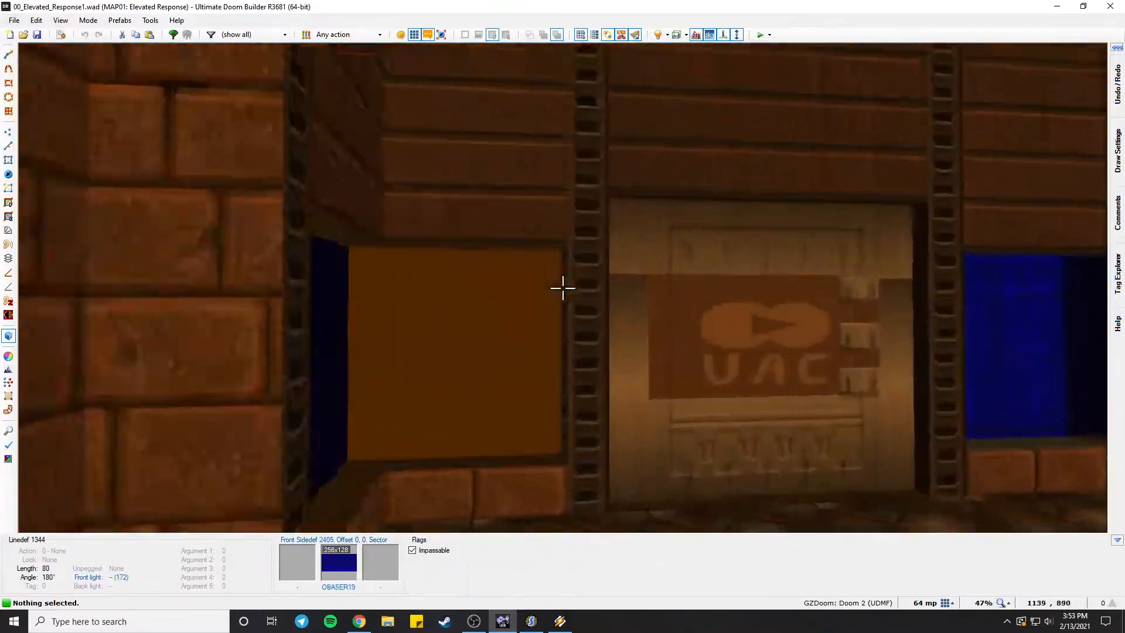
Examine the rock canyon's stepped ledges, wall texturing and UAC billboard, and follow its path to the metal-framed building entrance.
key(w)
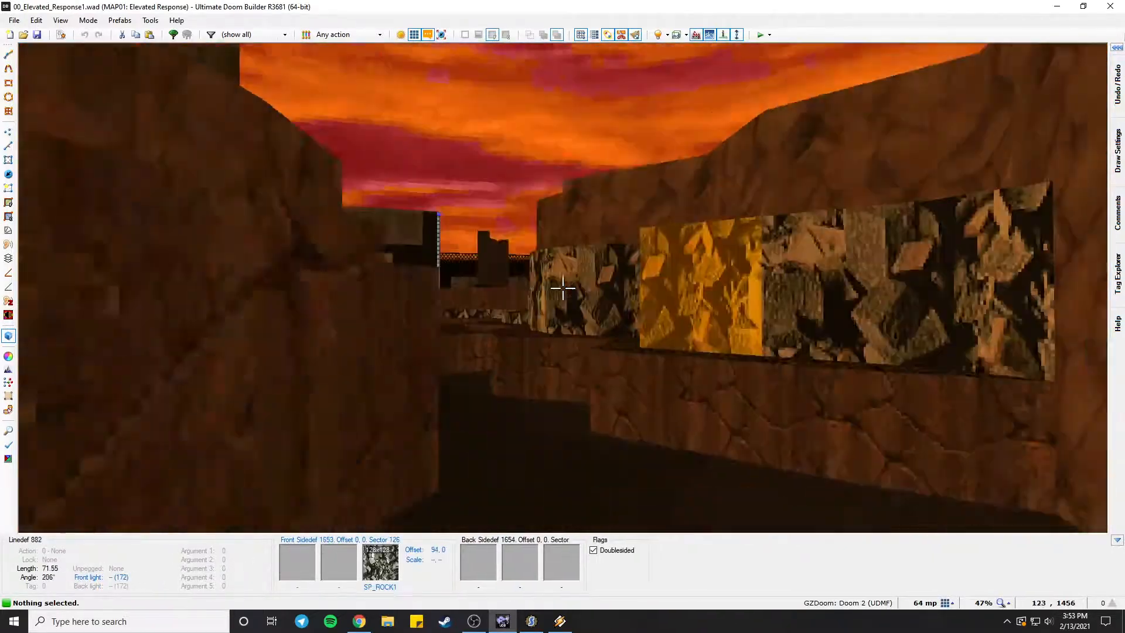
key(s)
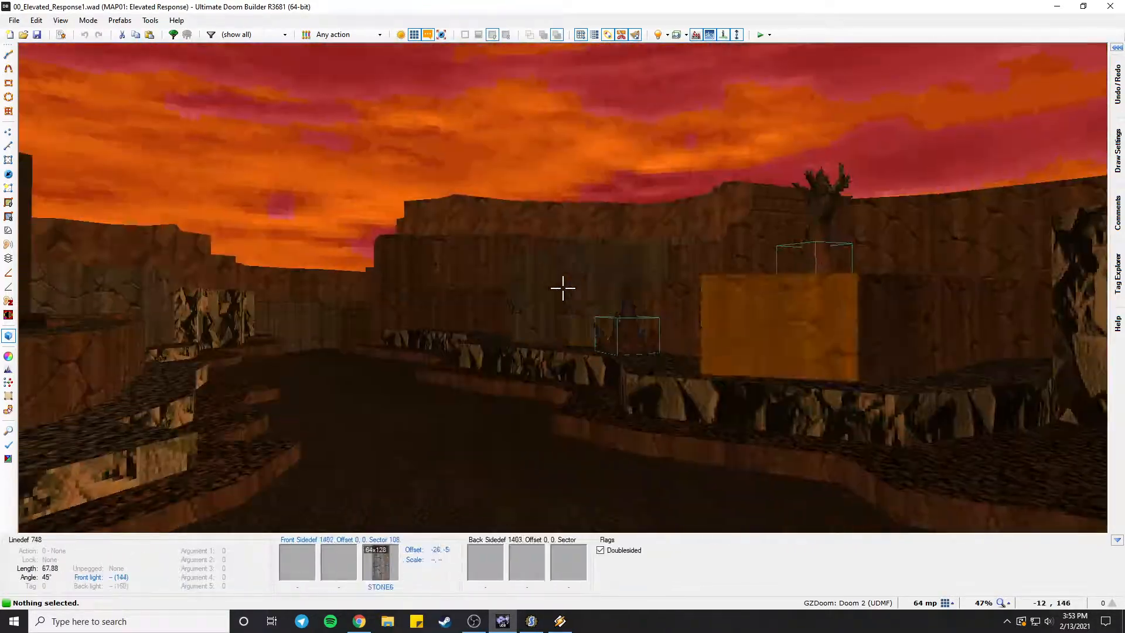
key(w)
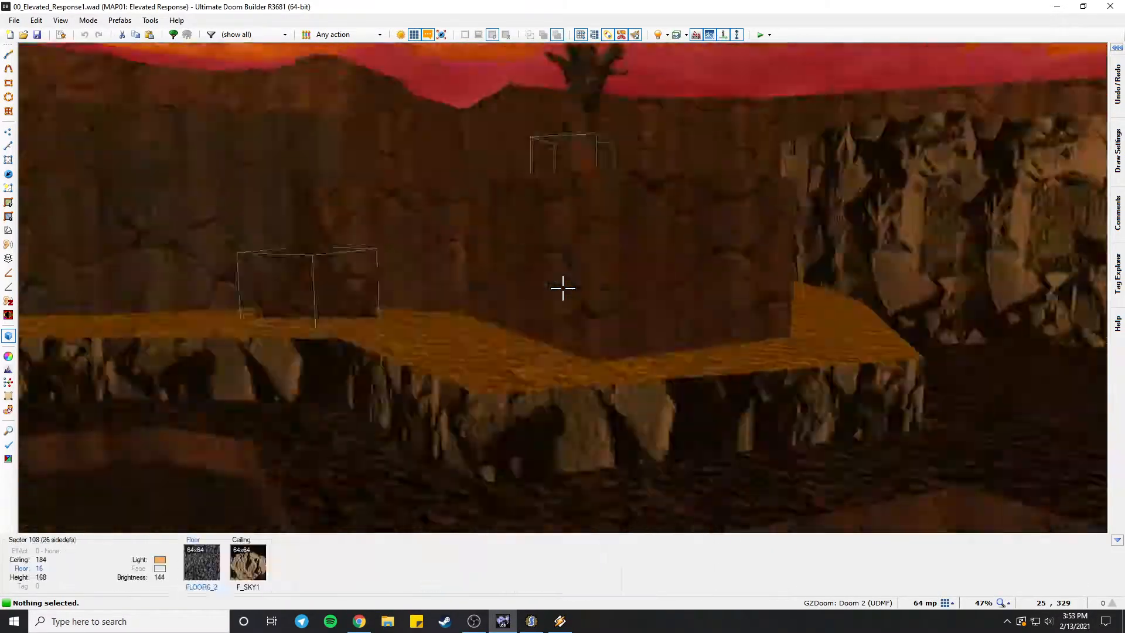
key(a)
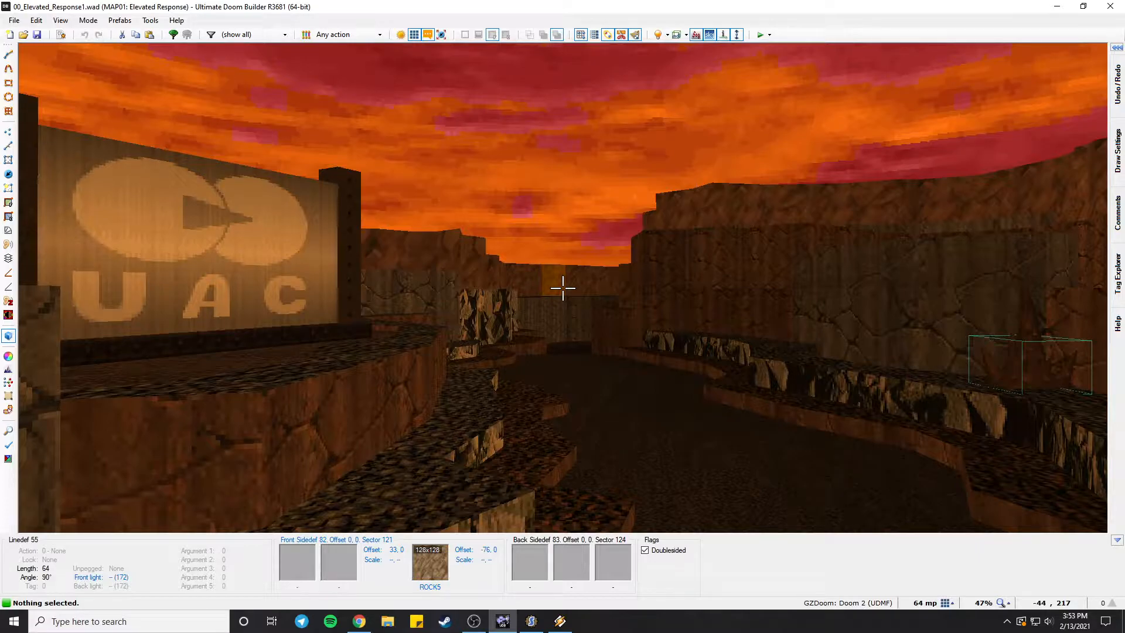
key(w)
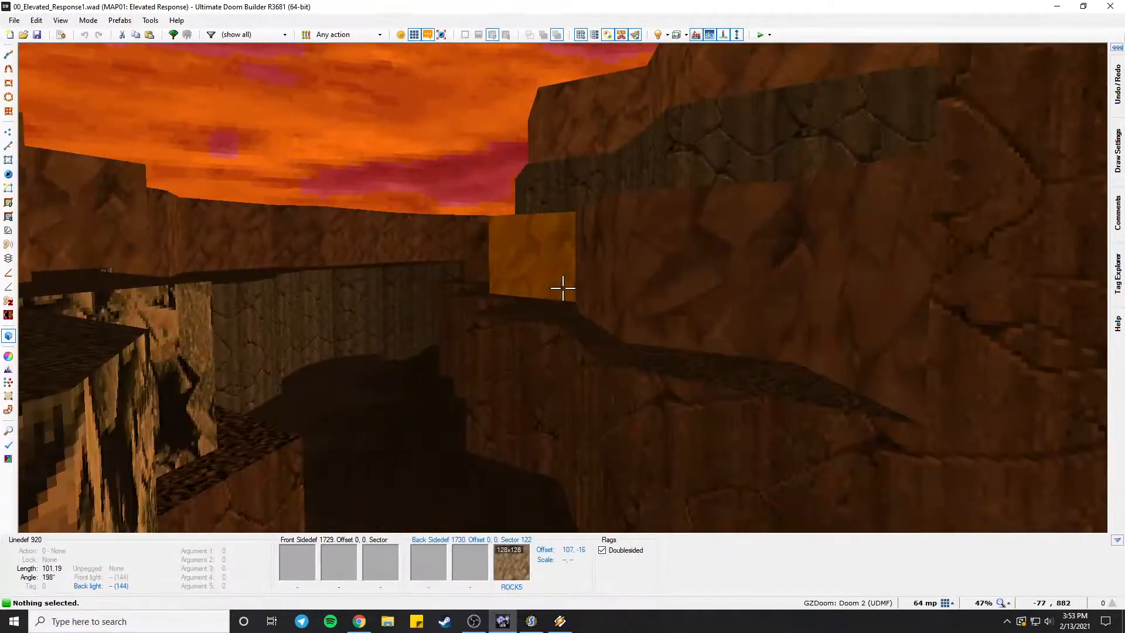
key(w)
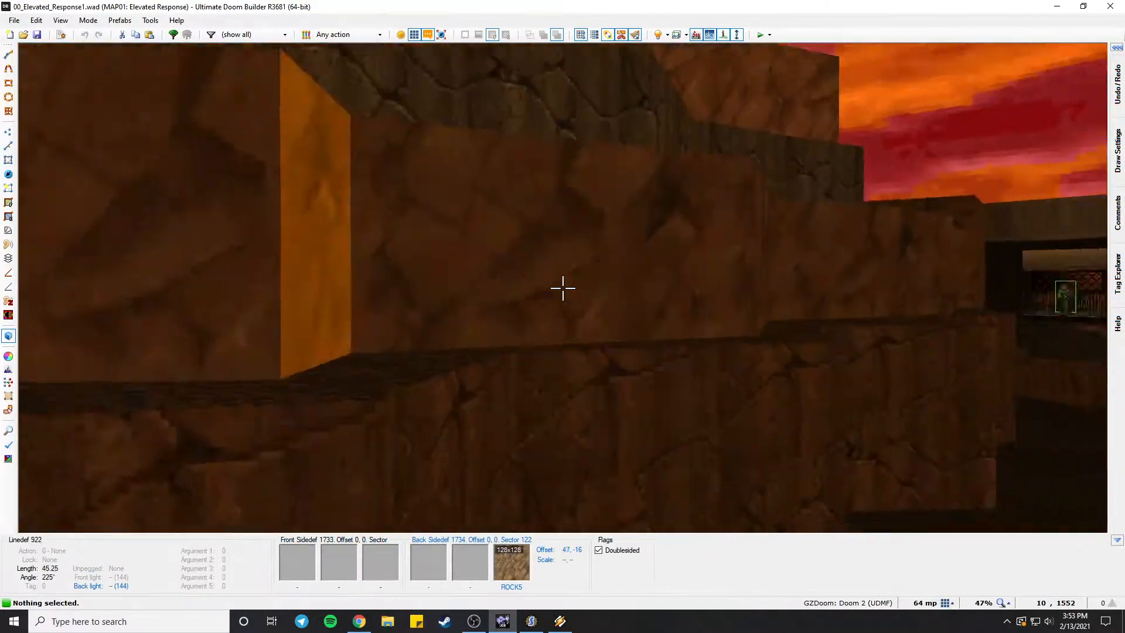
key(w)
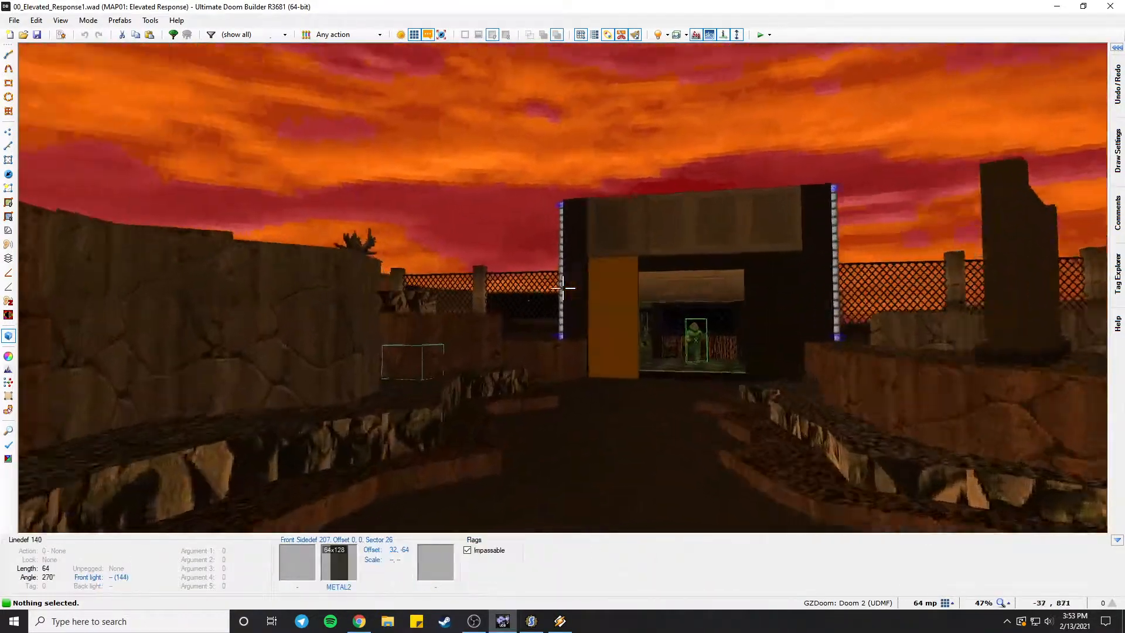
Follow the canyon path through the UAC door and examine the interior corridor's blue-framed windows, heavy metal door, orange wall lighting and UAC-marked door.
key(w)
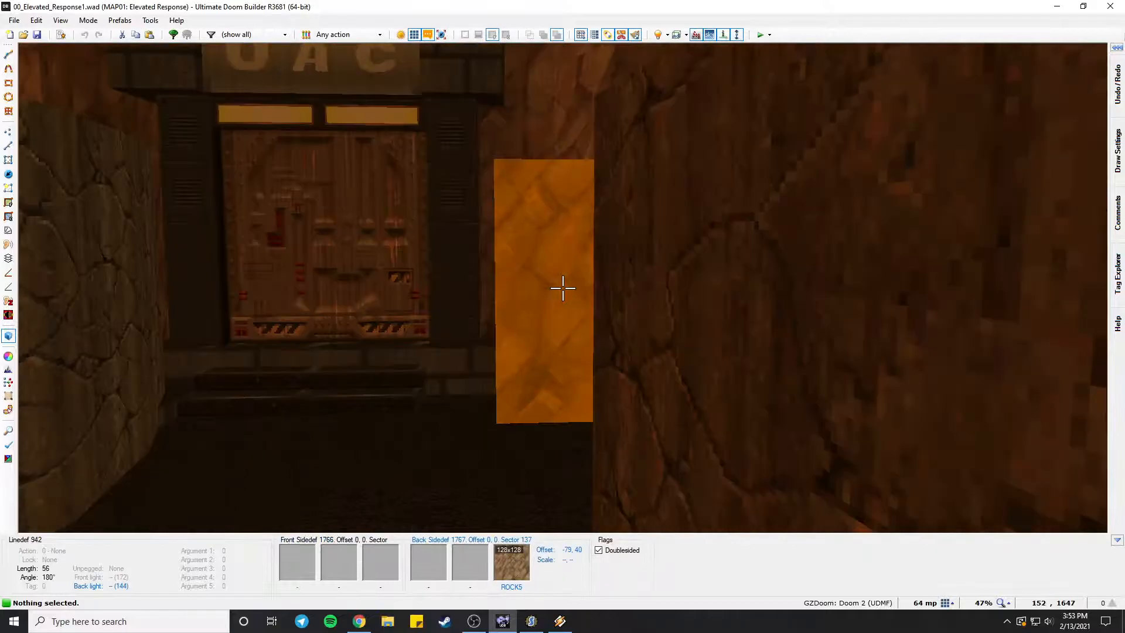
key(w)
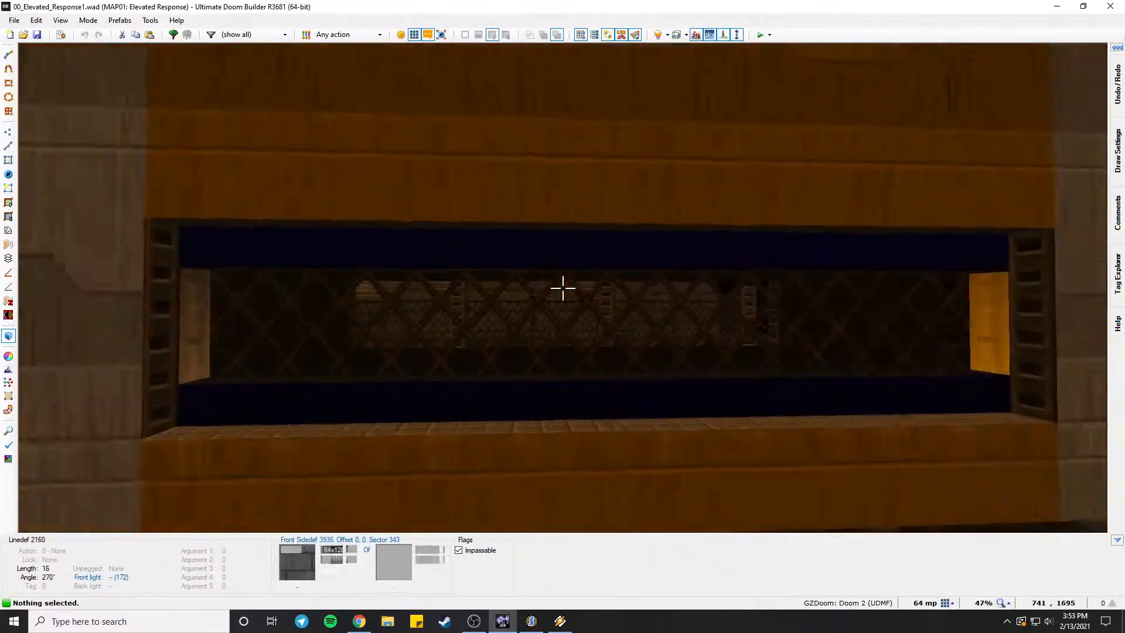
key(w)
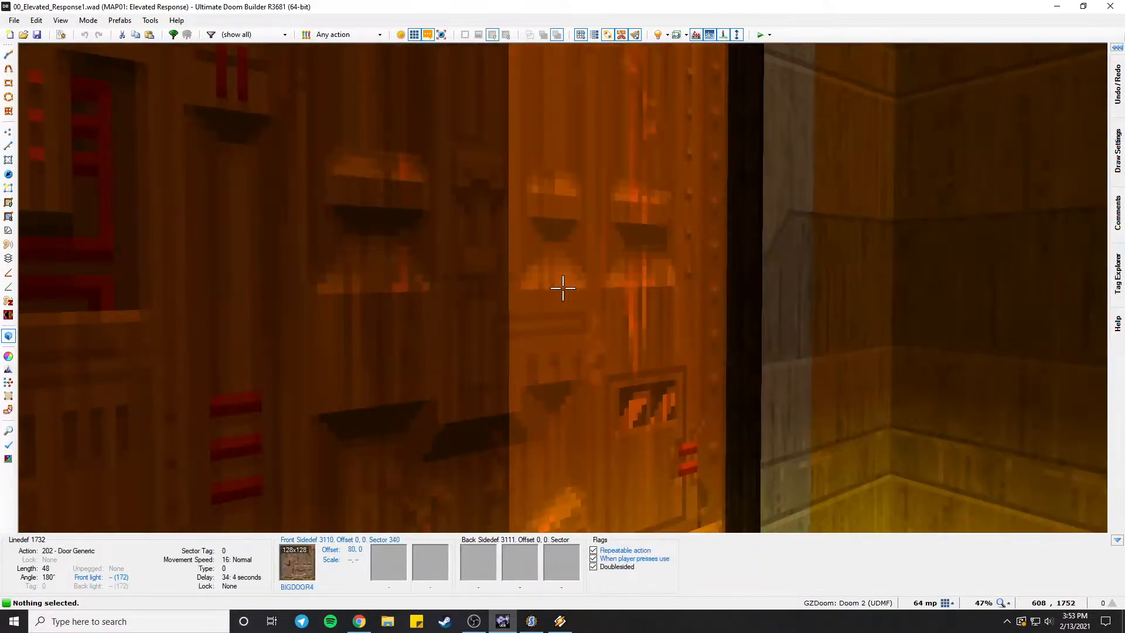
key(w)
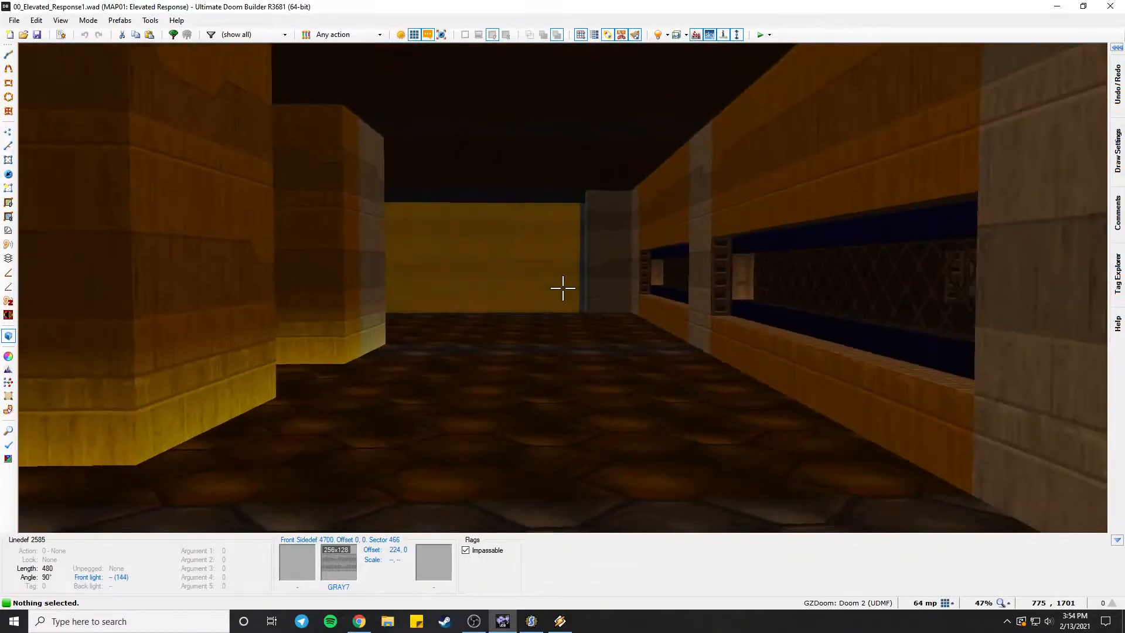
key(w)
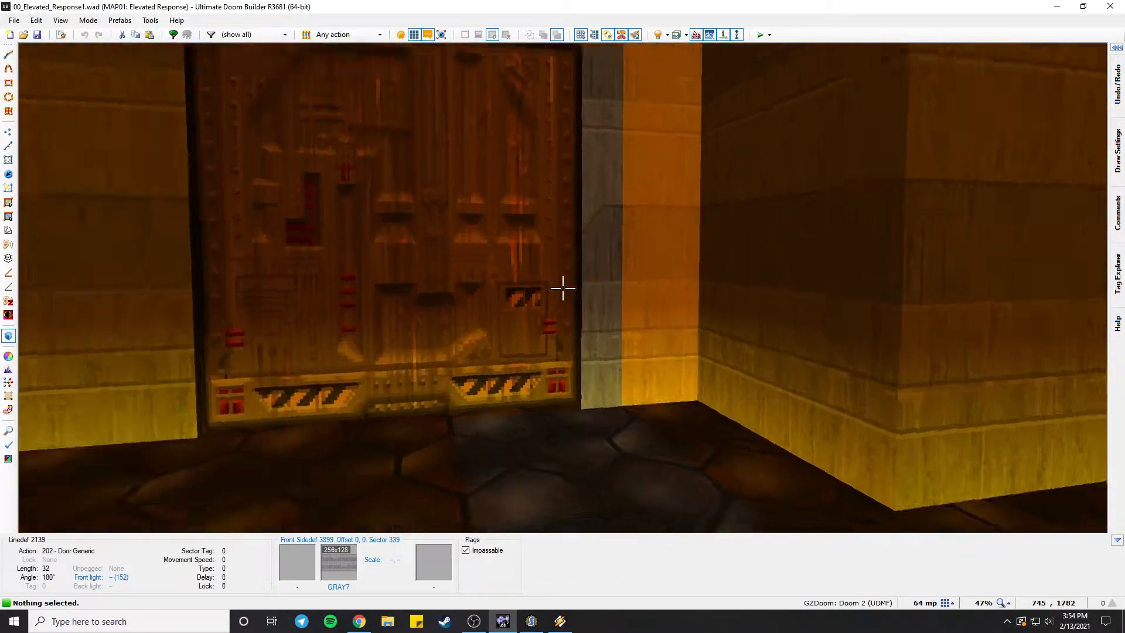
key(w)
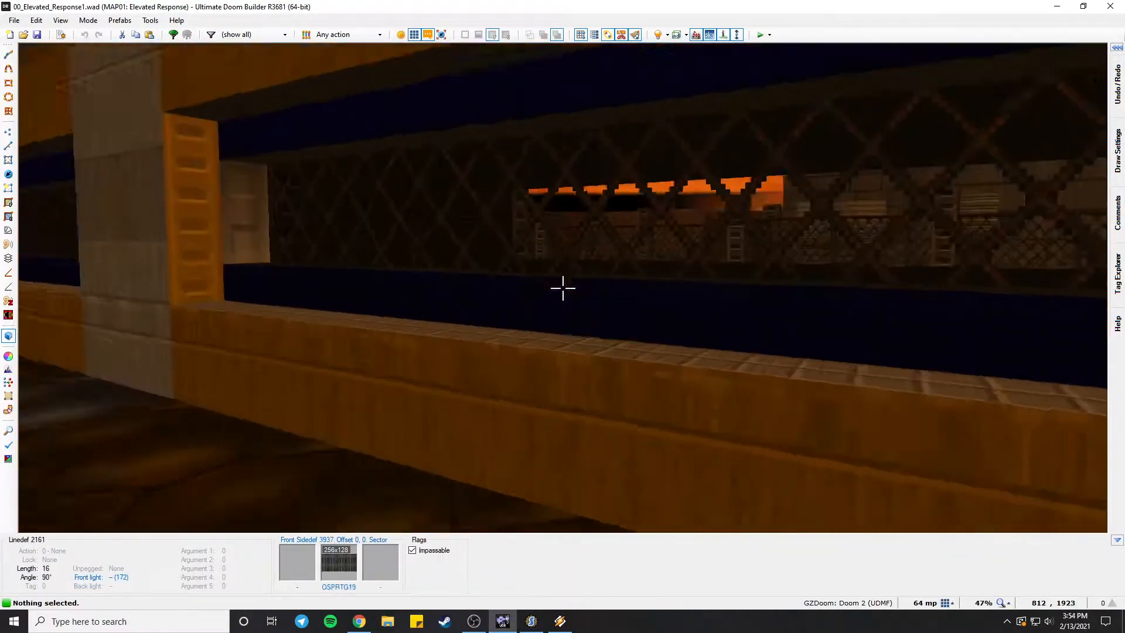
key(w)
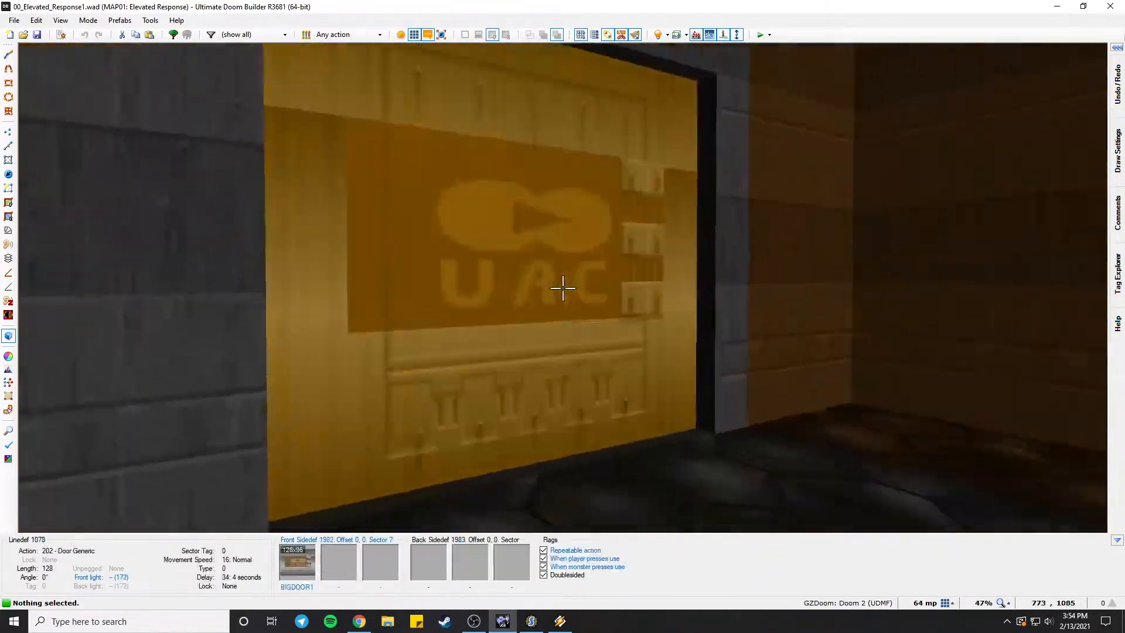
Examine the outdoor walkway beside the building, with its window bays, illuminated trim, metal posts, mesh fencing and surrounding cliff walls.
key(w)
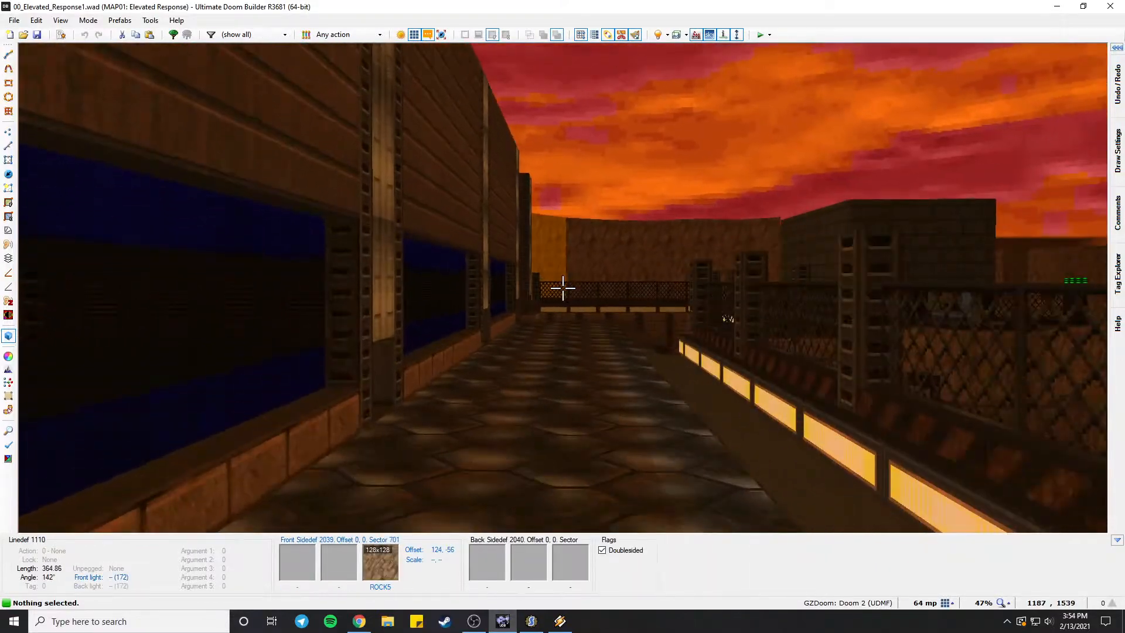
key(w)
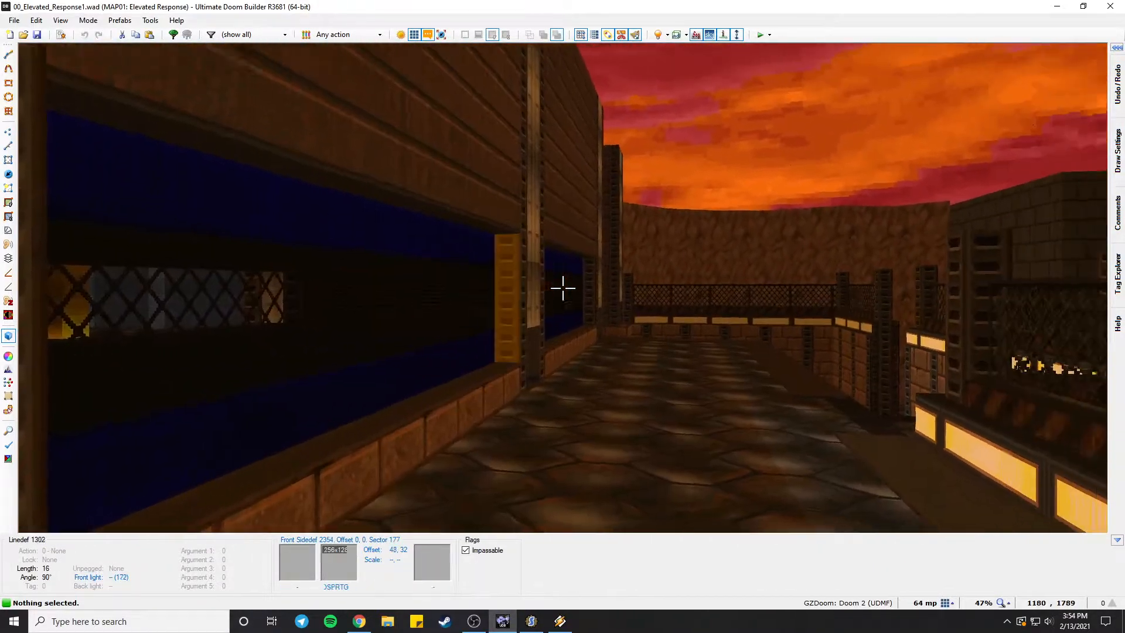
key(s)
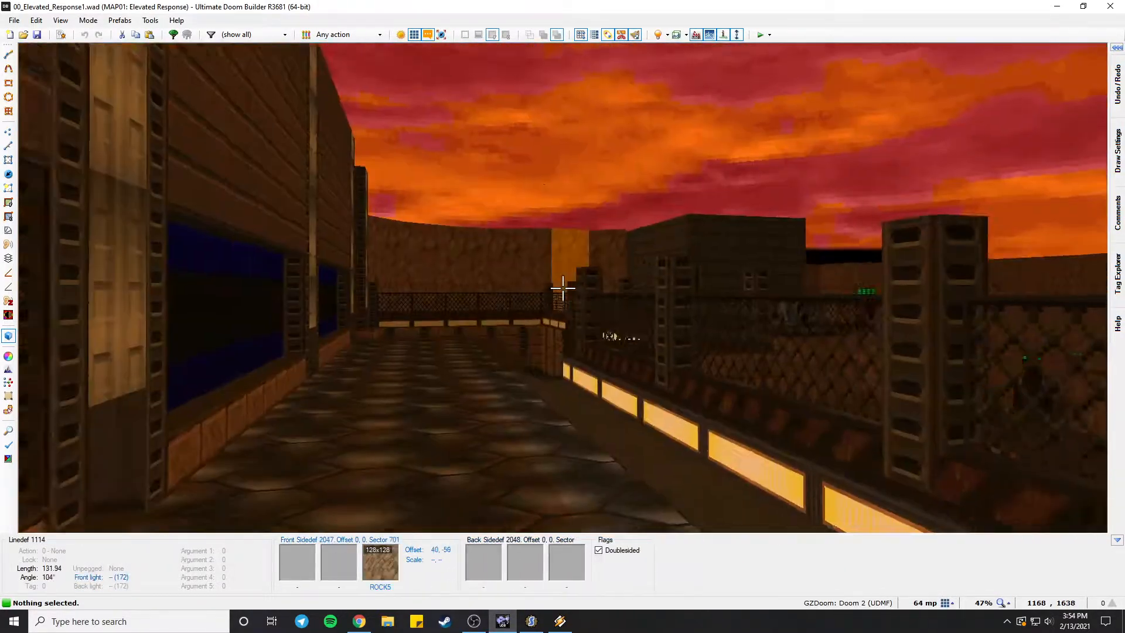
key(w)
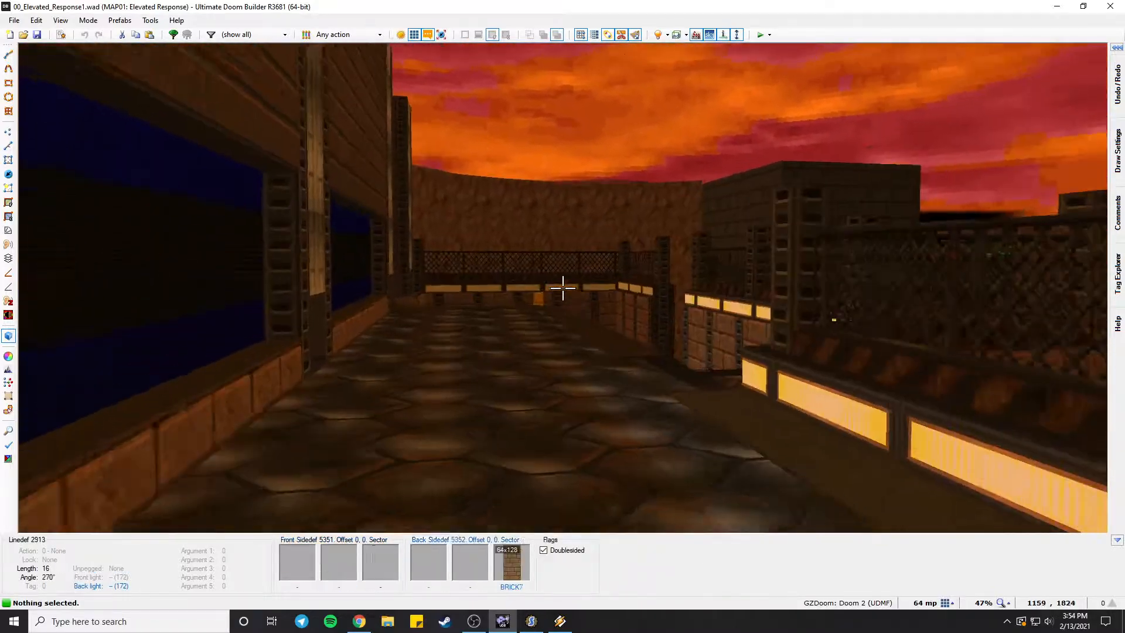
key(d)
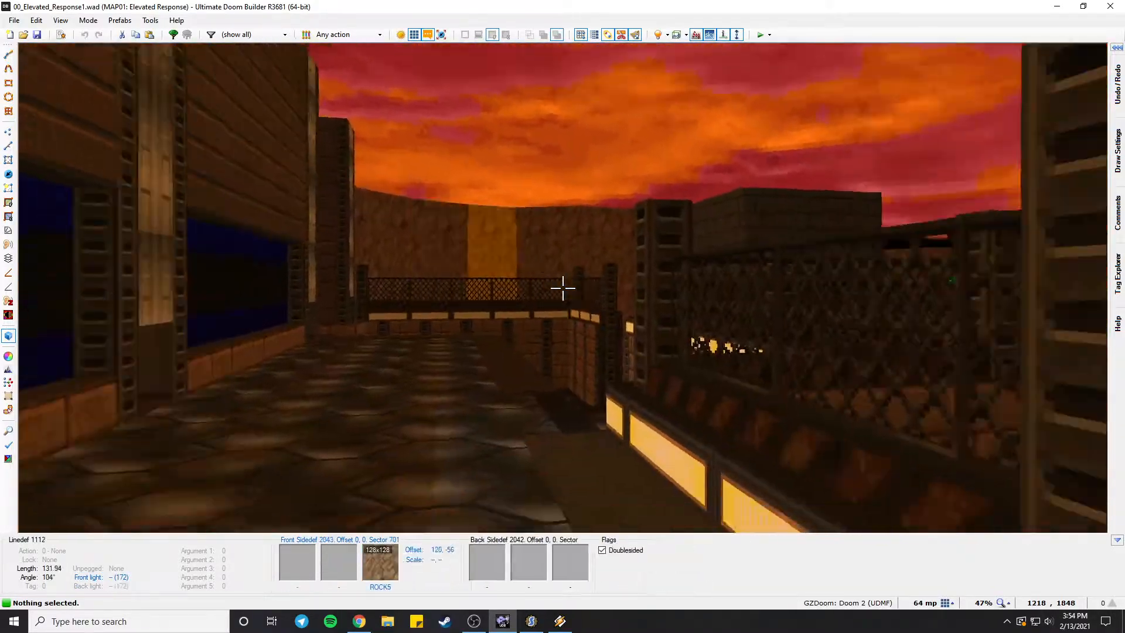
key(d)
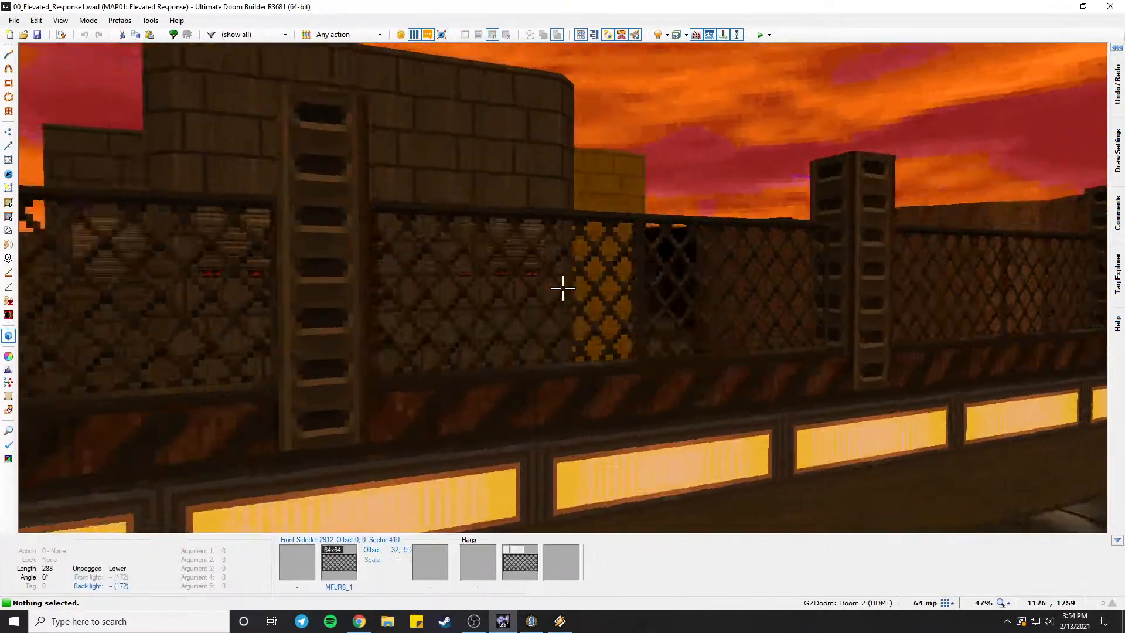
key(d)
key(d)
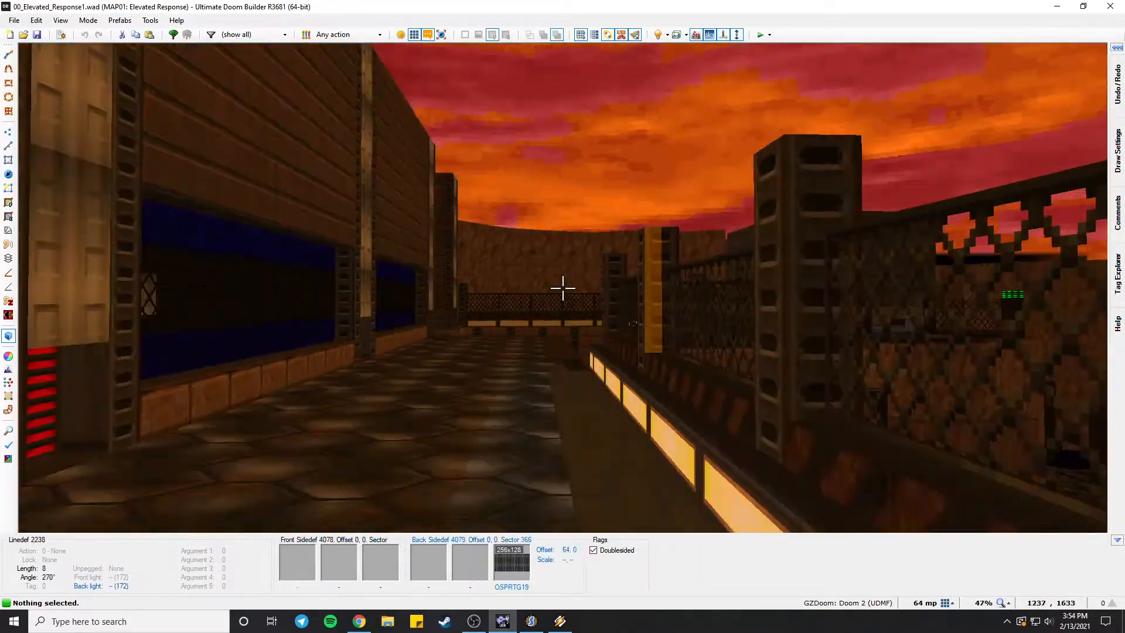
Return to the starting building and examine its chain-link fences, support posts, metal-framed entrance and white light strips from both sides.
key(w)
key(a)
key(w)
key(d)
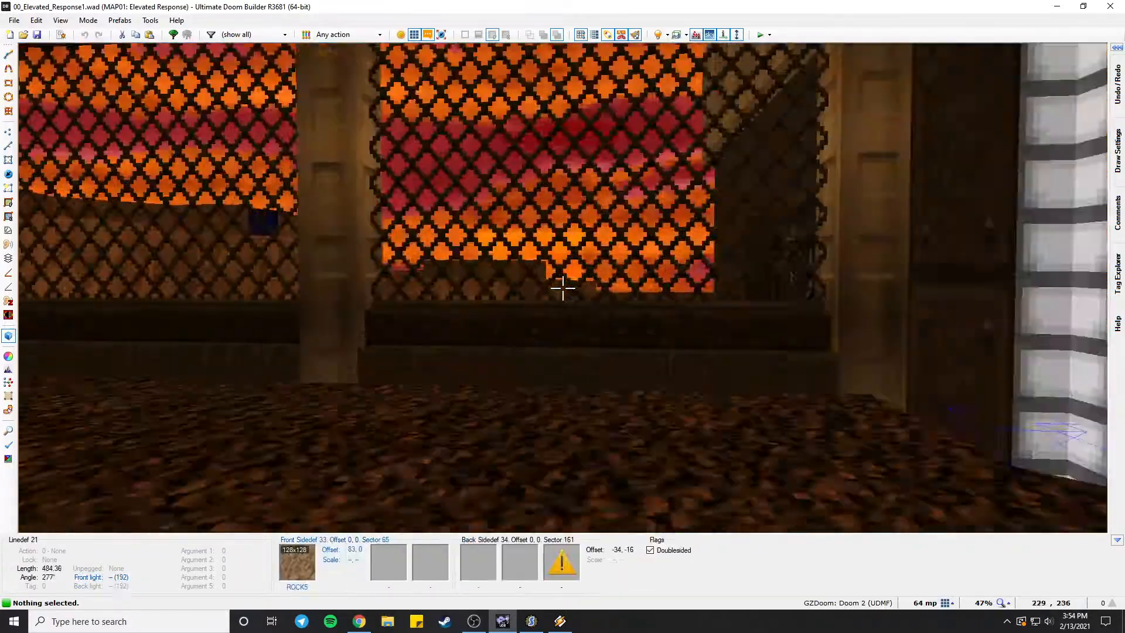
key(e)
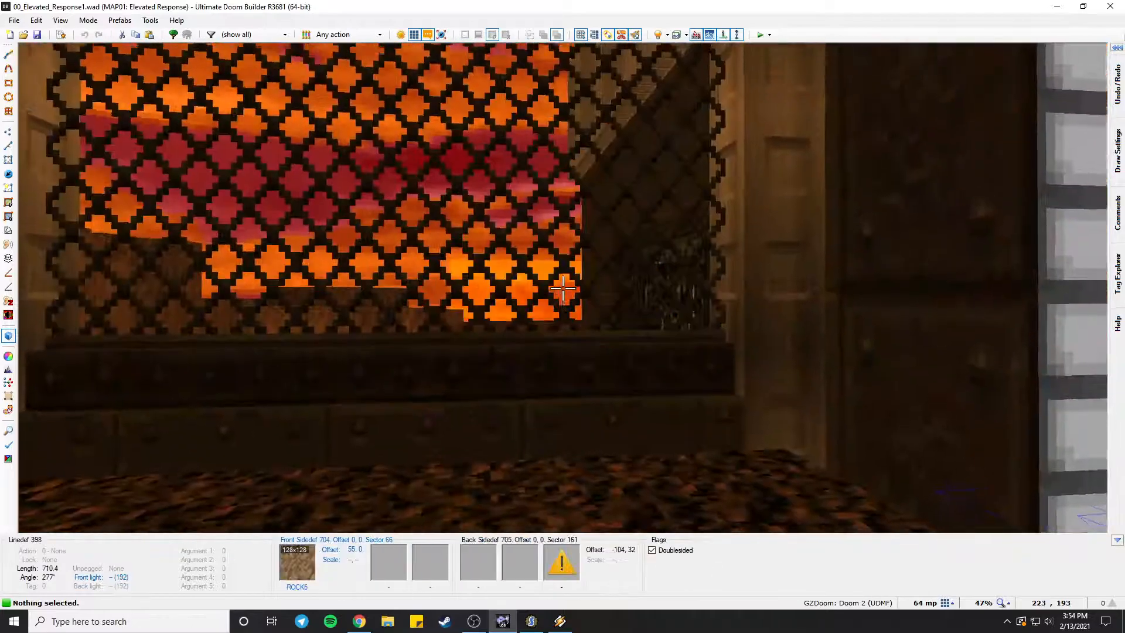
key(e)
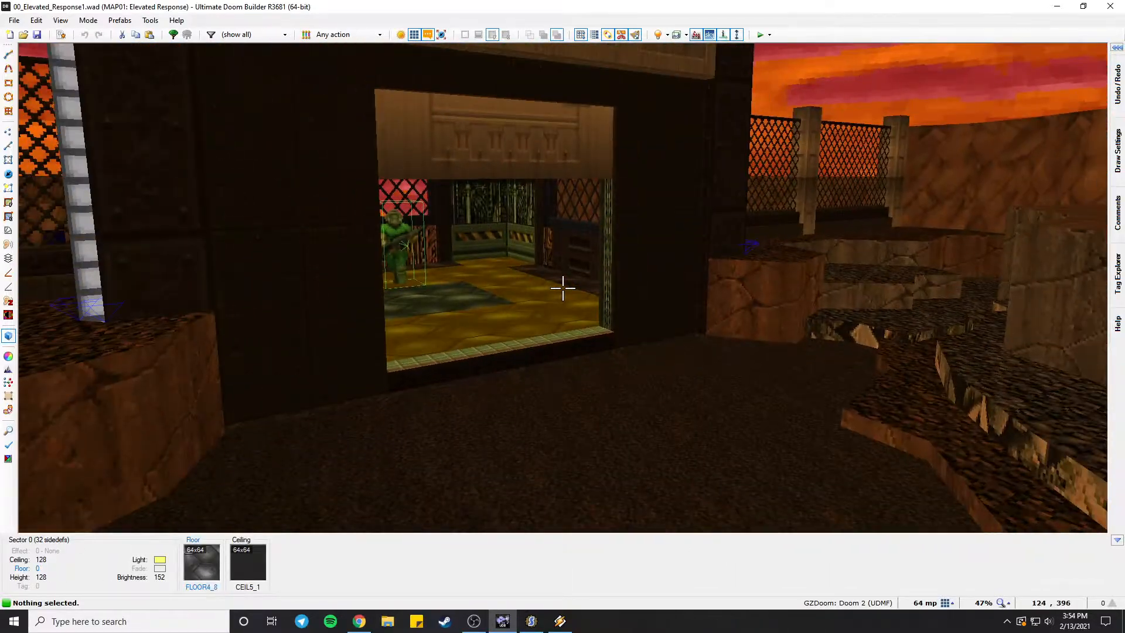
key(e)
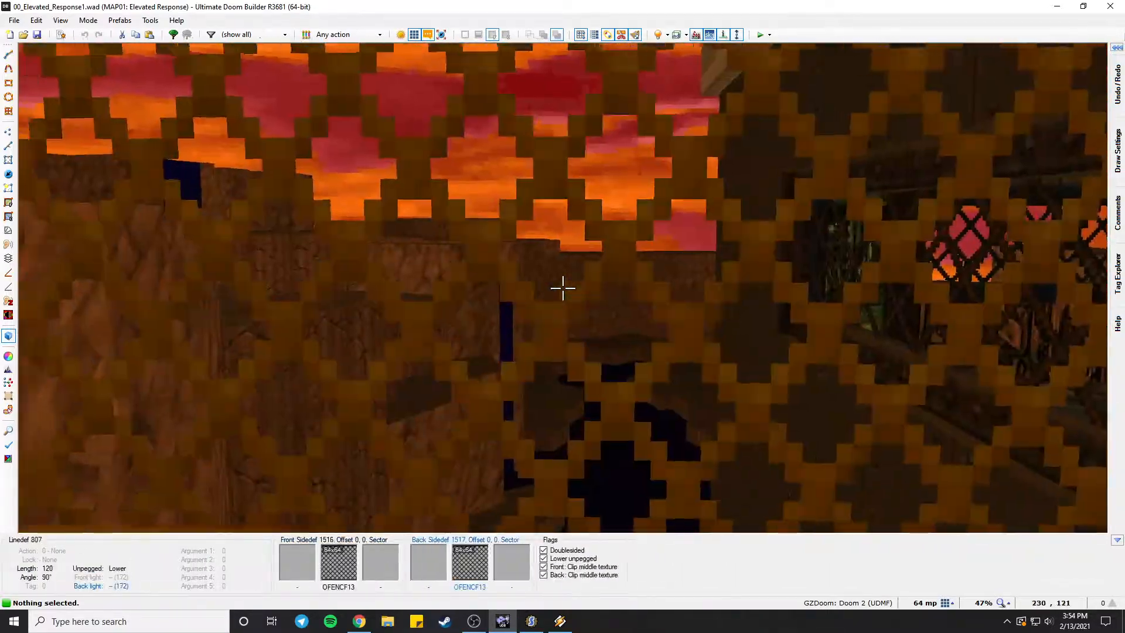
key(s)
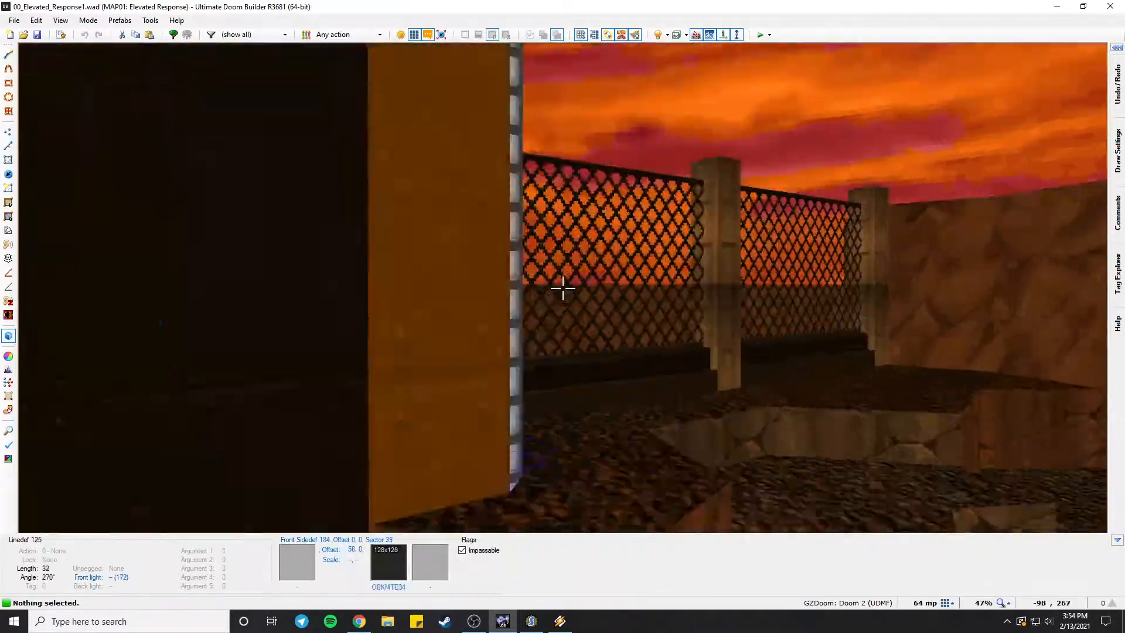
key(e)
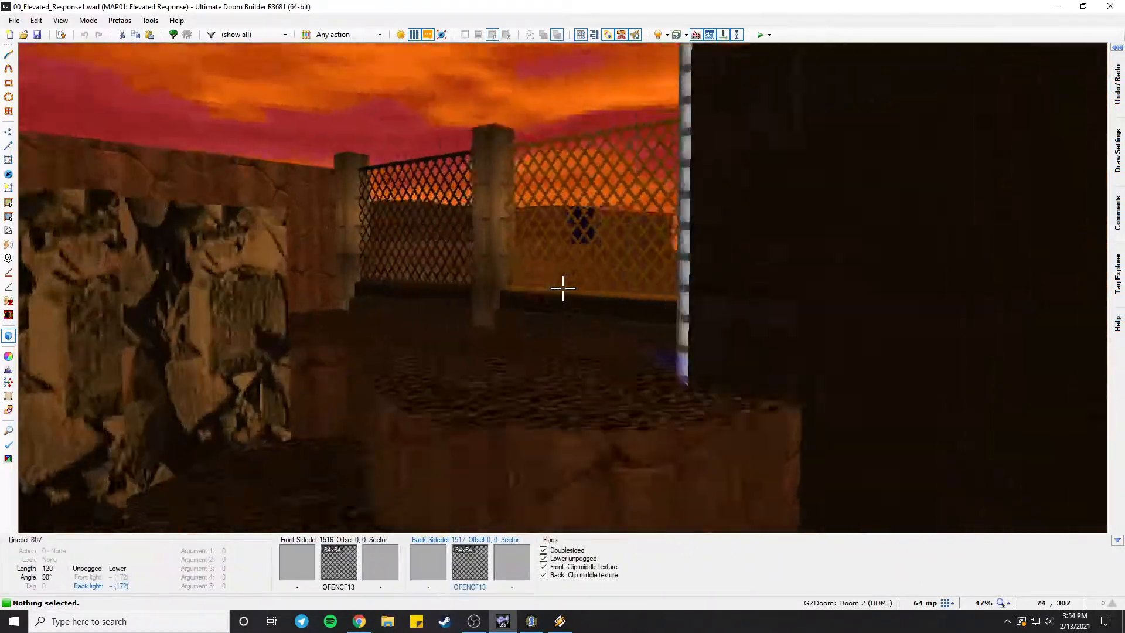
Examine the canyon's rock walls, dead trees and stepped ledges up to the UAC door, including its frame, steps, lights and overhead sign.
key(f)
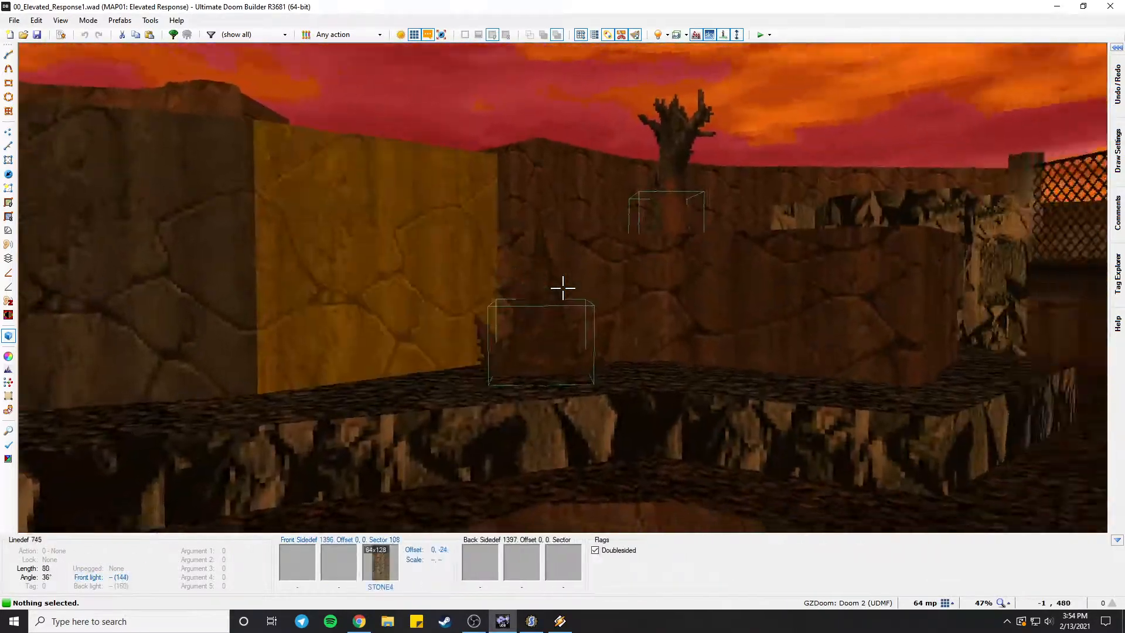
key(e)
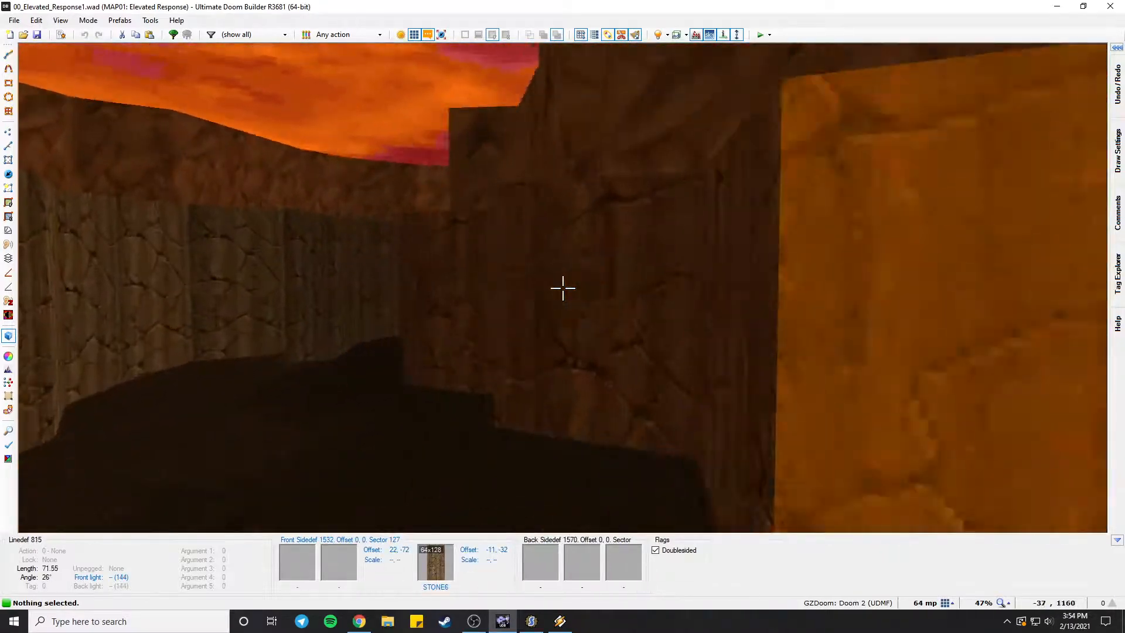
key(e)
key(e)
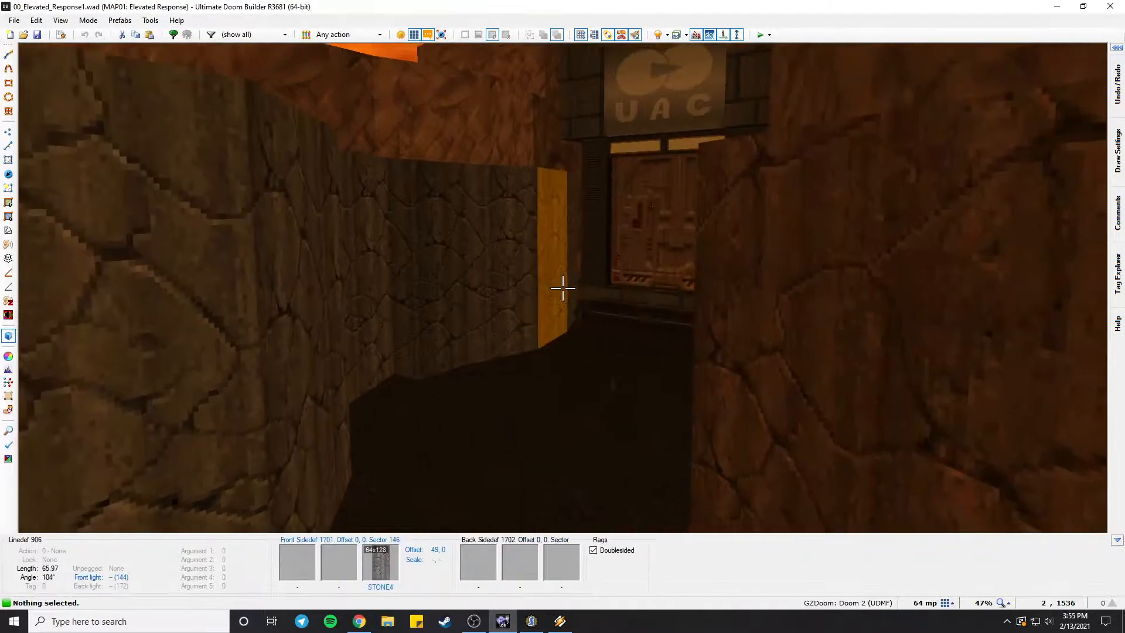
key(e)
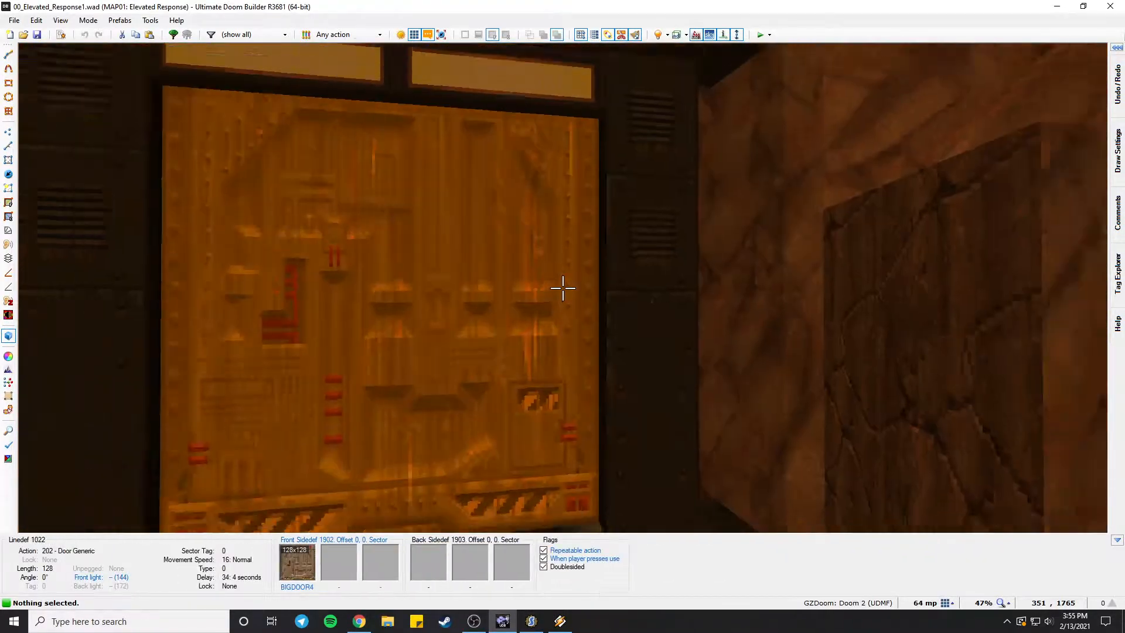
key(d)
key(e)
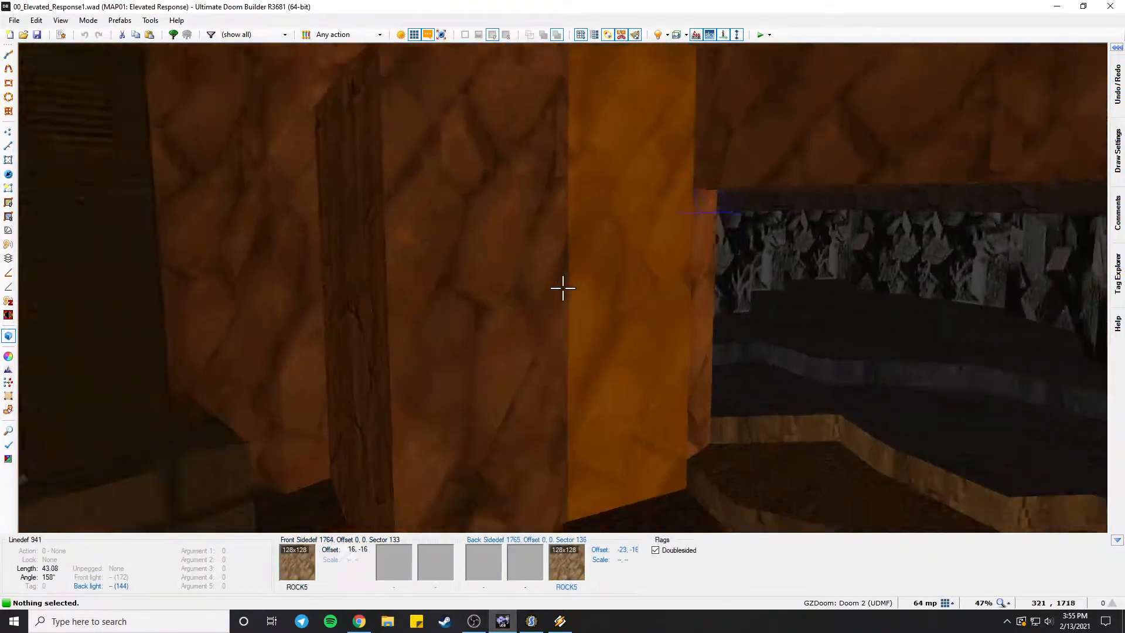
key(d)
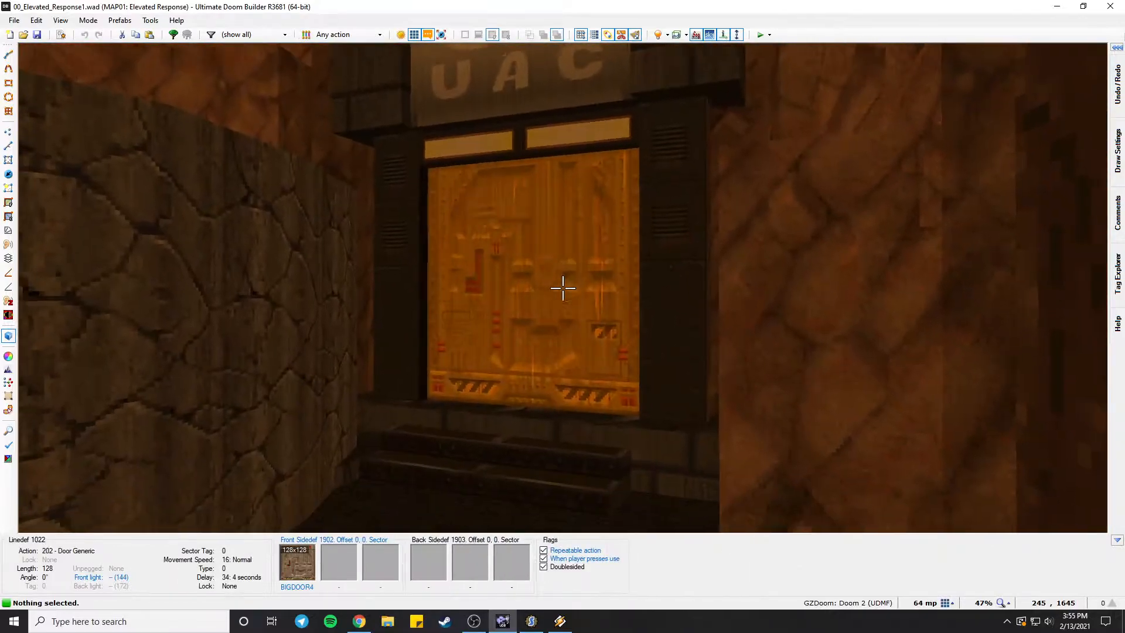
key(e)
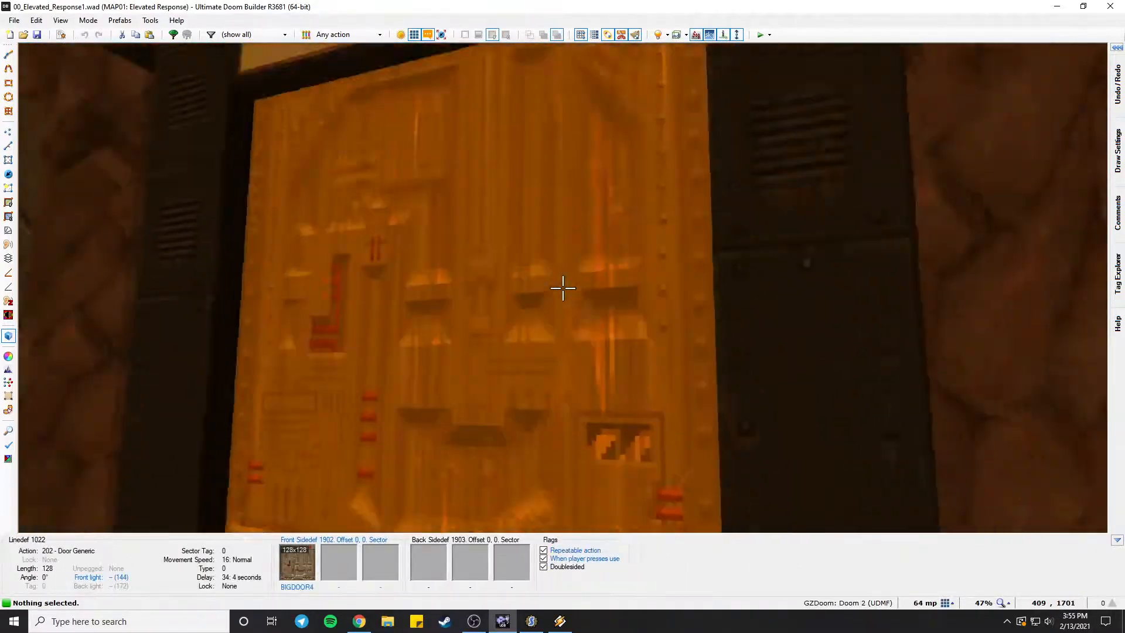
key(d)
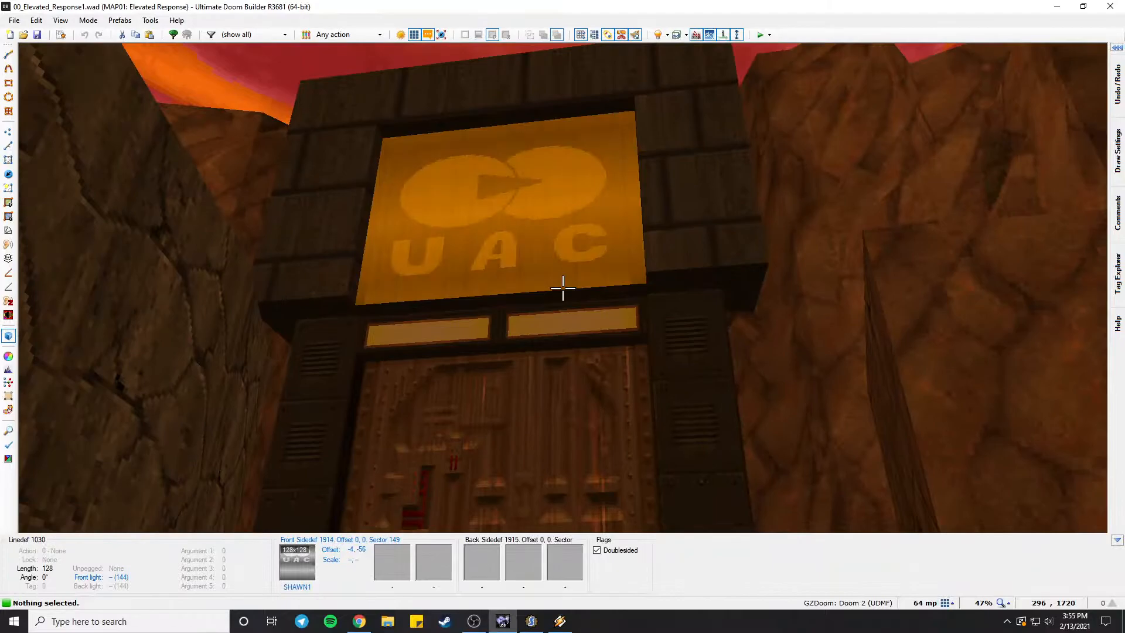
Examine the interior hall's window row, orange-lit pillars, hexagonal floor, recessed computer screens and pipework along the base of the wall.
key(e)
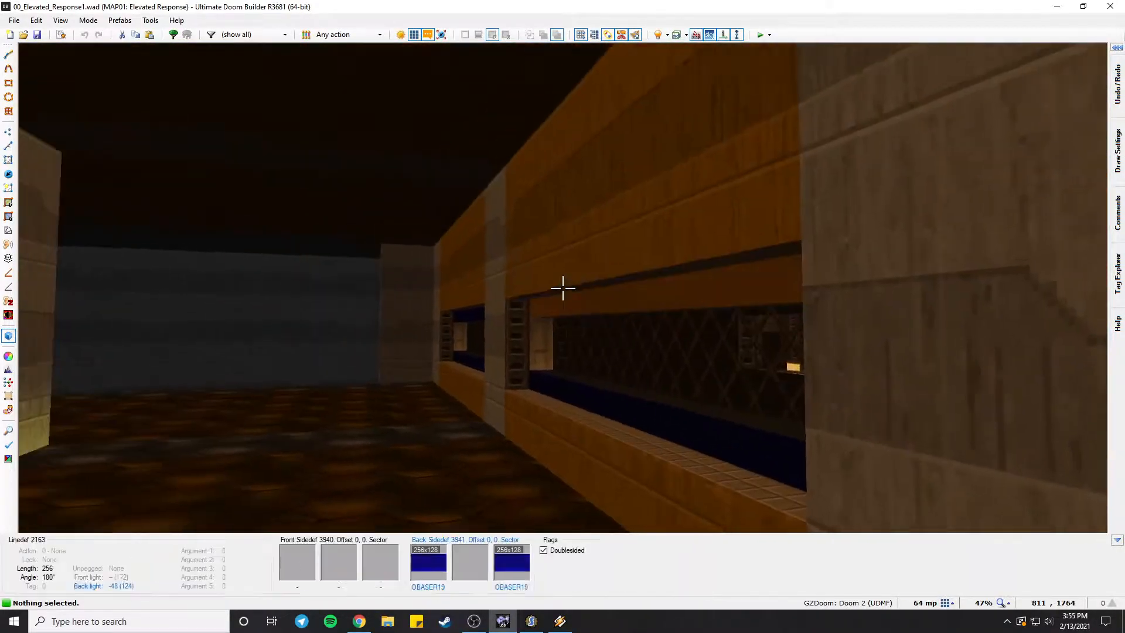
key(e)
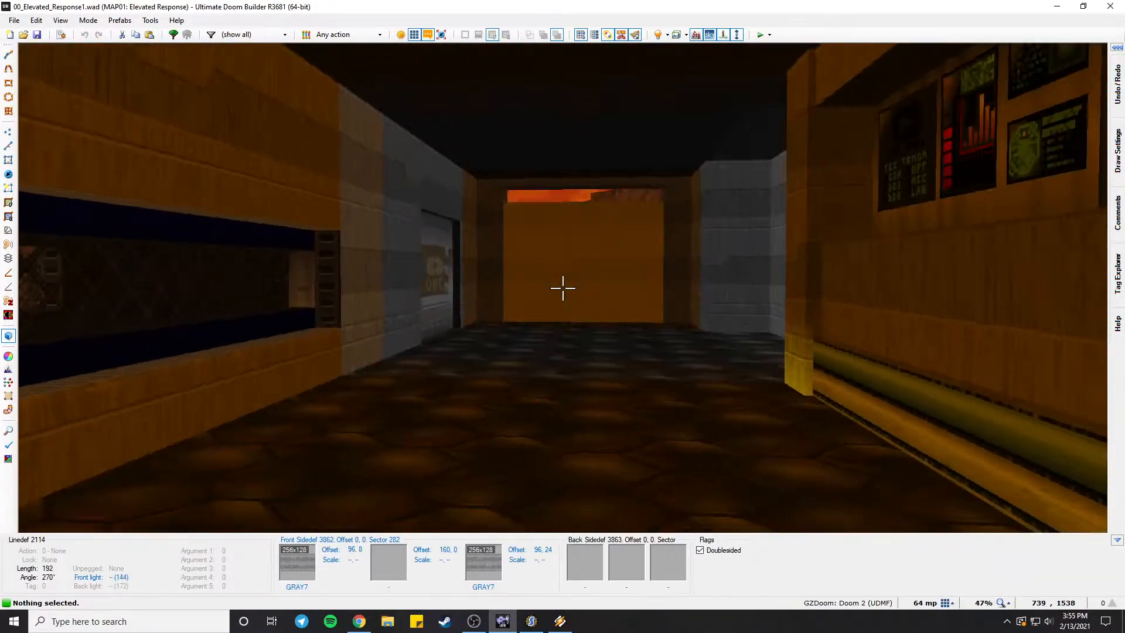
key(e)
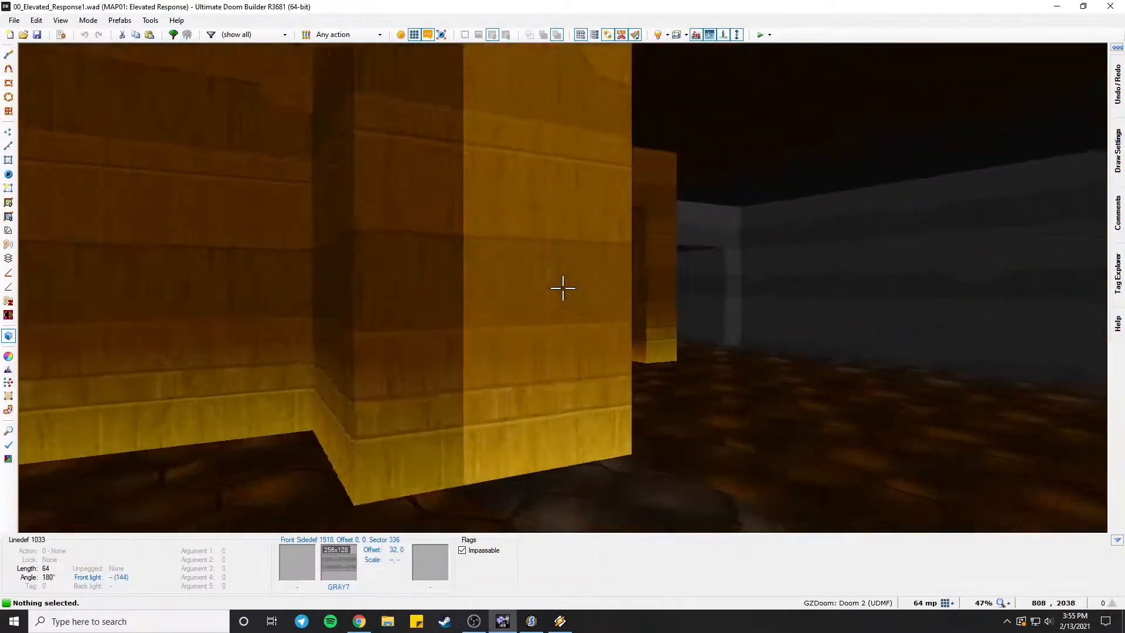
key(s)
key(f)
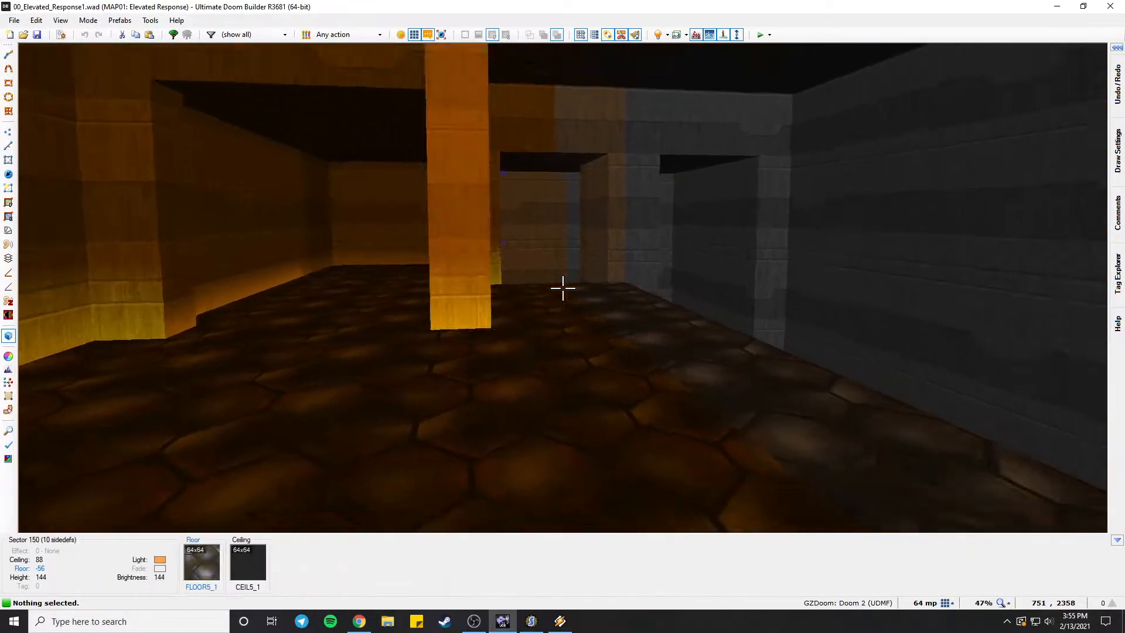
key(e)
key(e)
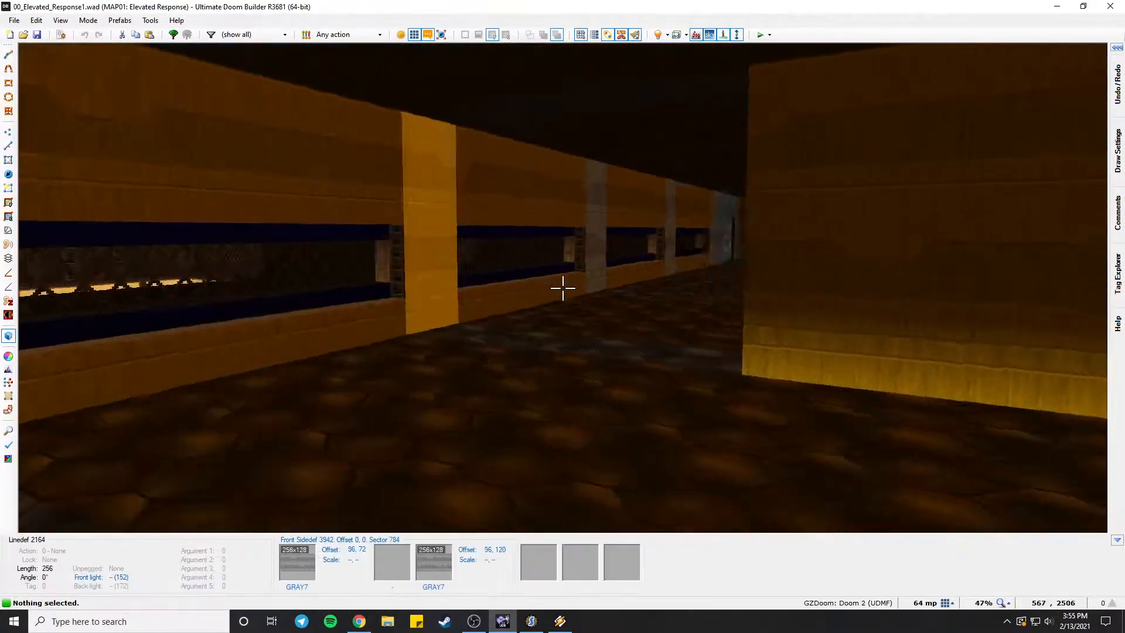
key(e)
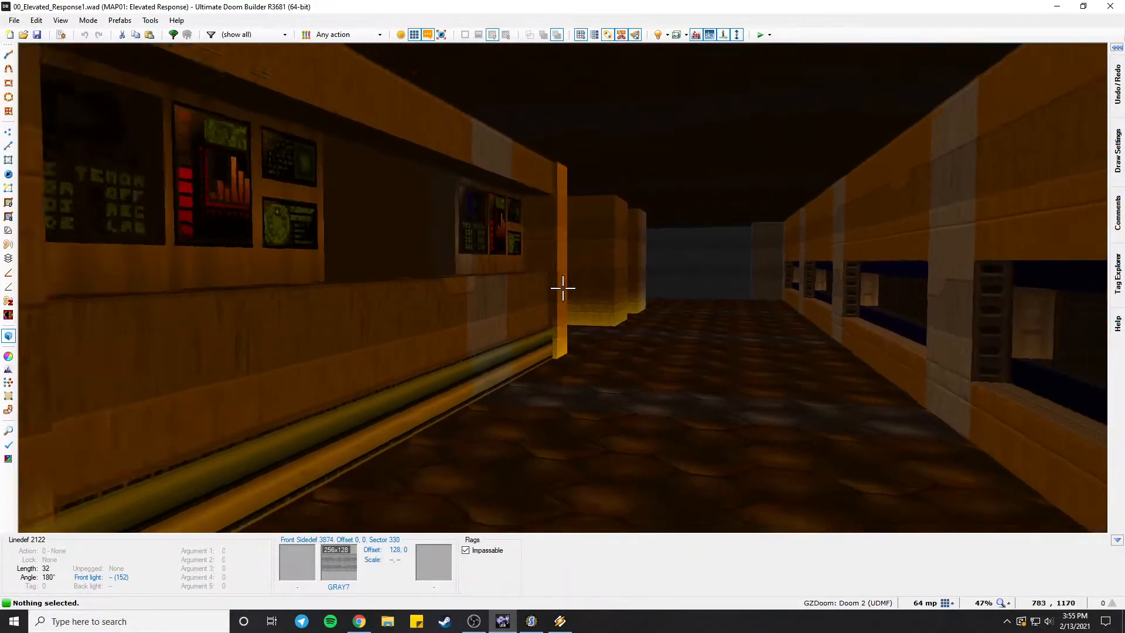
key(e)
key(d)
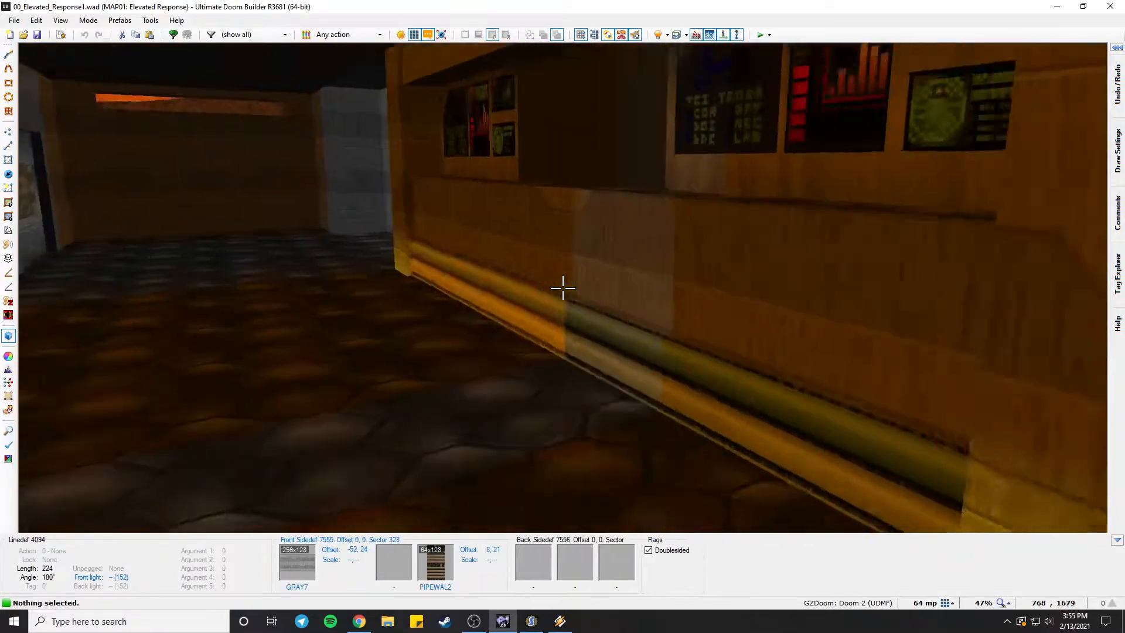
Examine the interior hall's recessed computer screens, base pipework, red metal door and opposite window row along the hall's length.
key(d)
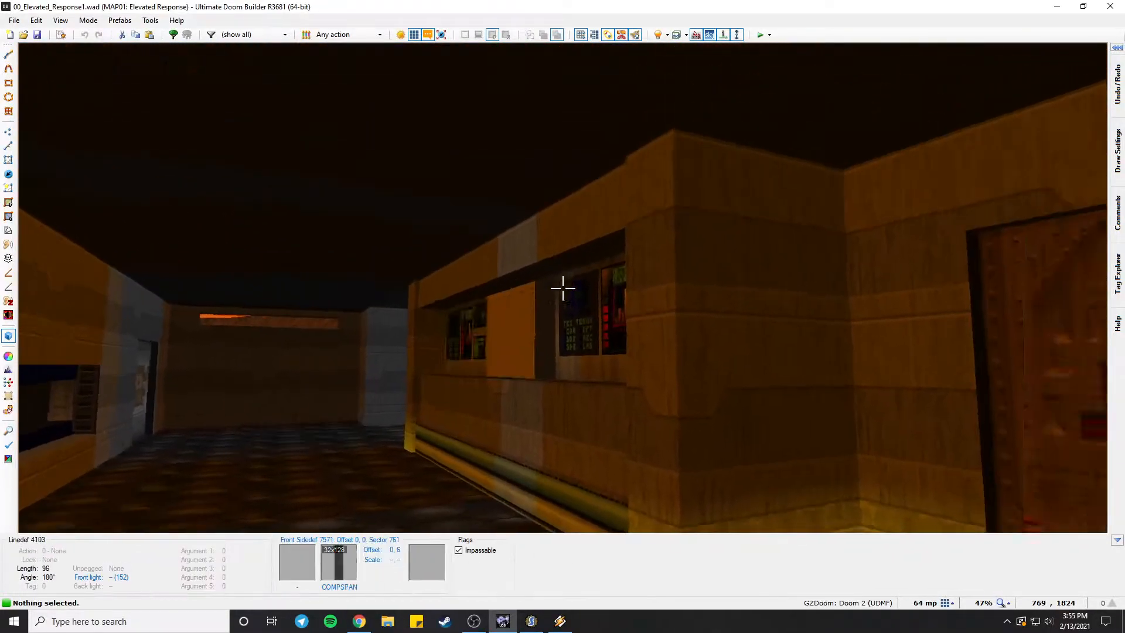
key(d)
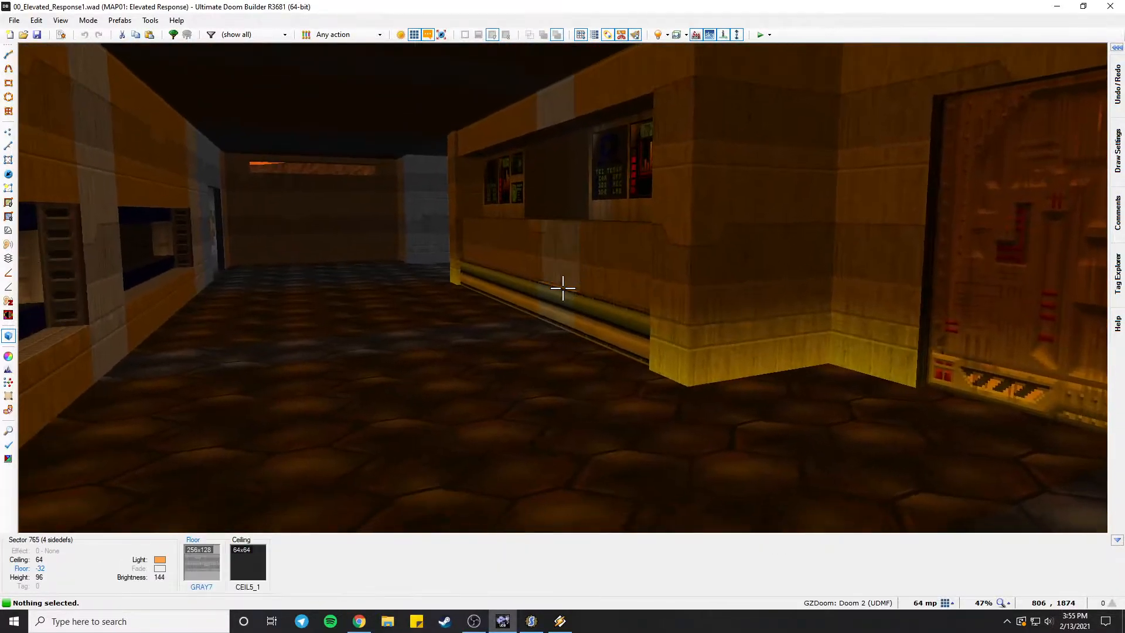
key(e)
key(d)
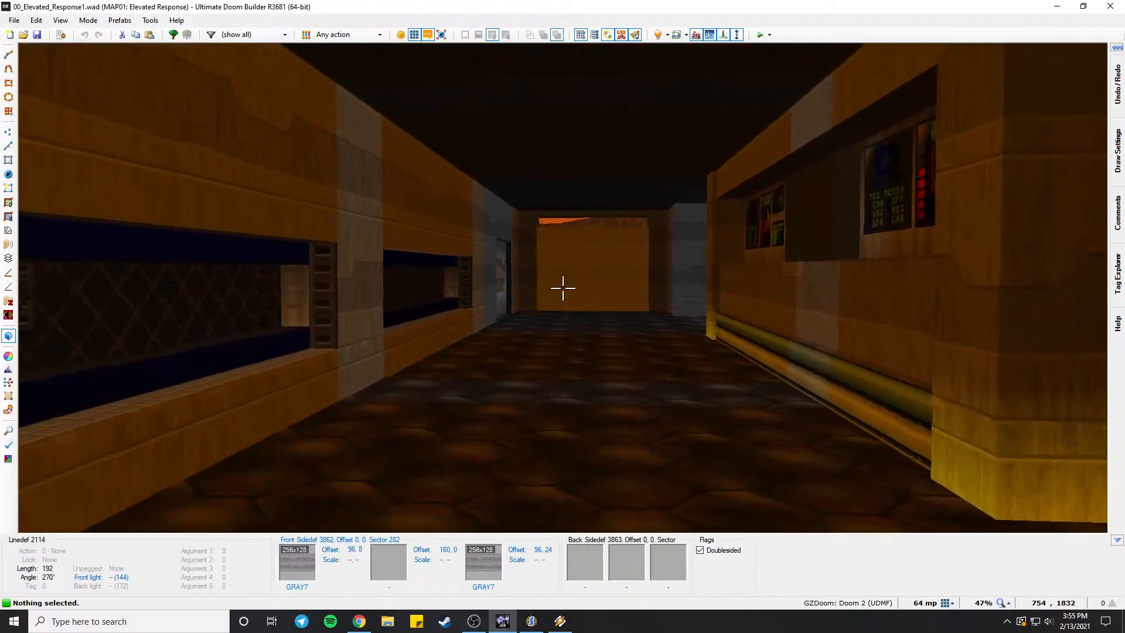
key(e)
key(e)
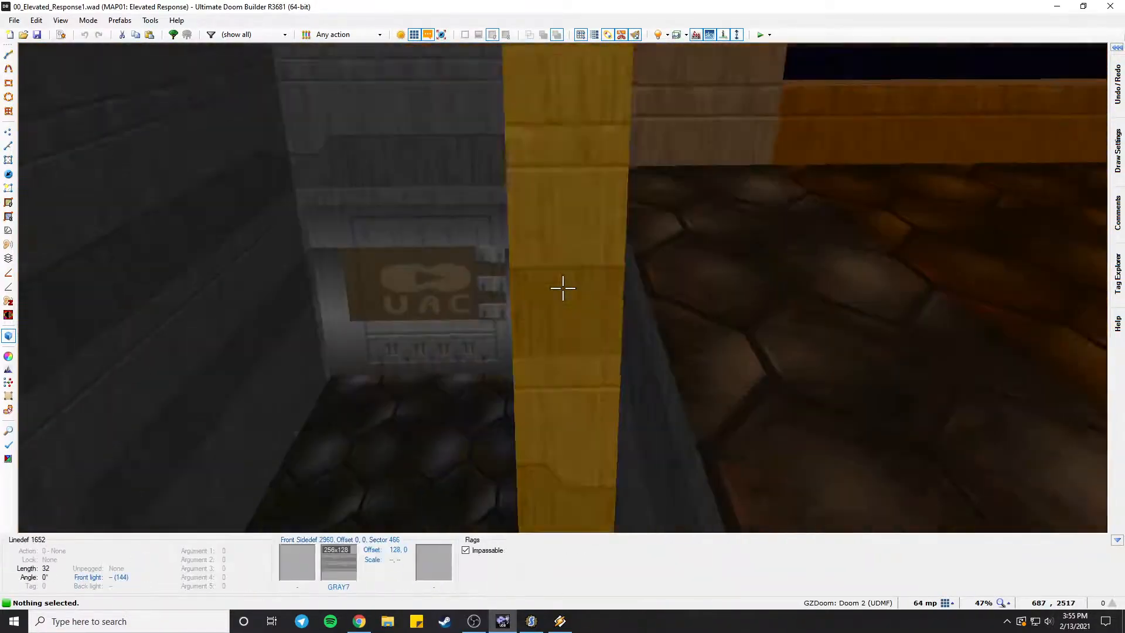
Examine the UAC door corner, dark ceiling, wall openings and side corridor, including the orange-to-grey lighting change across the walls.
key(e)
key(f)
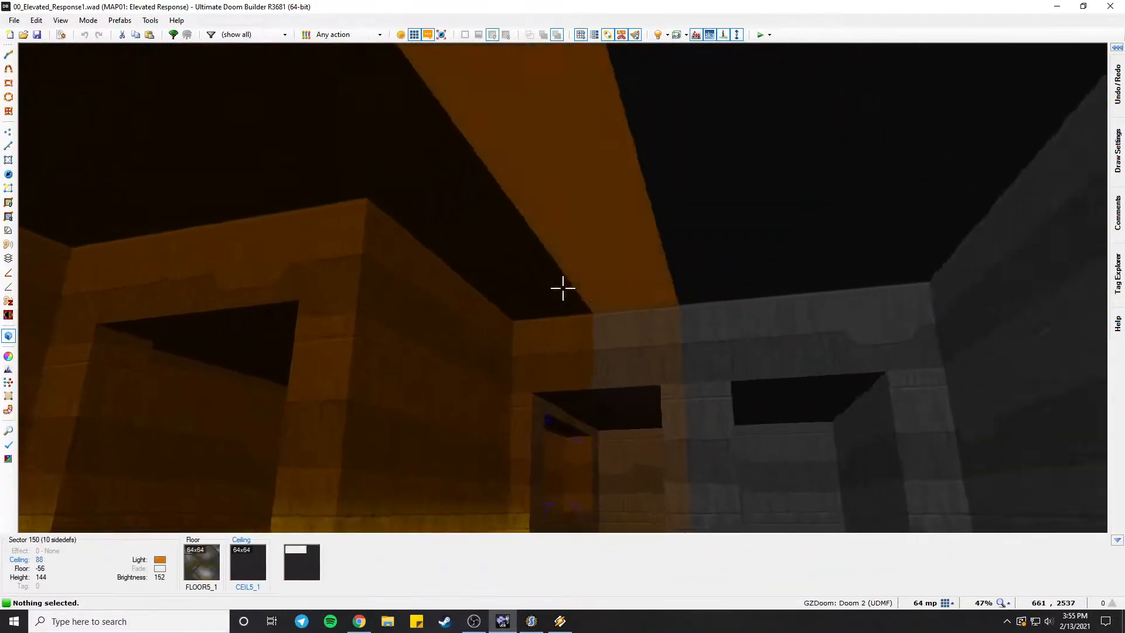
key(s)
key(e)
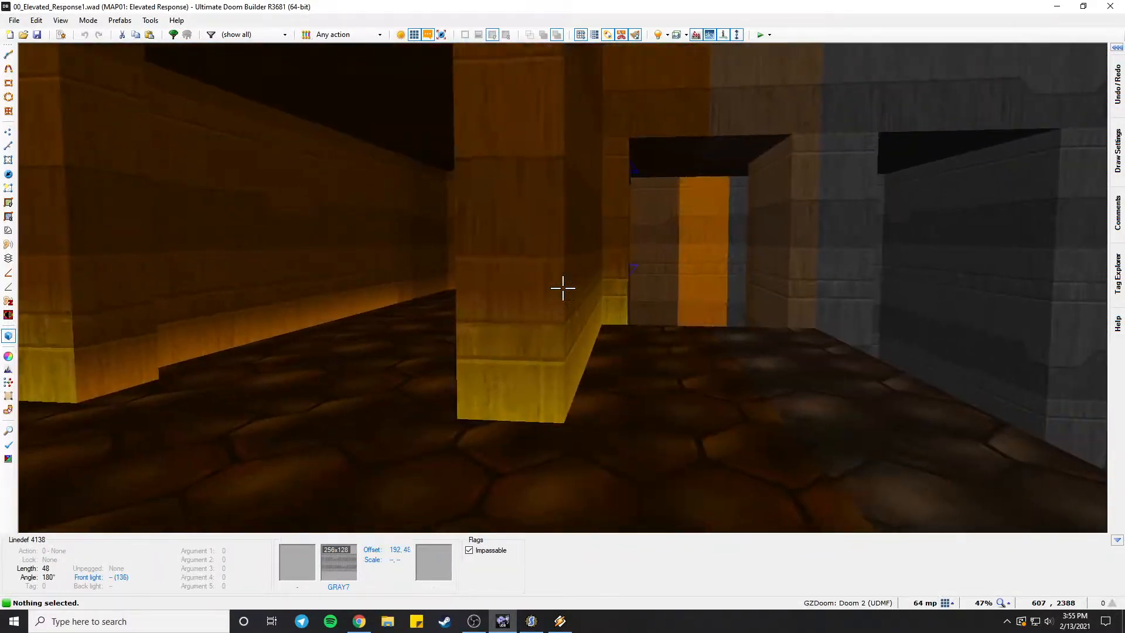
key(e)
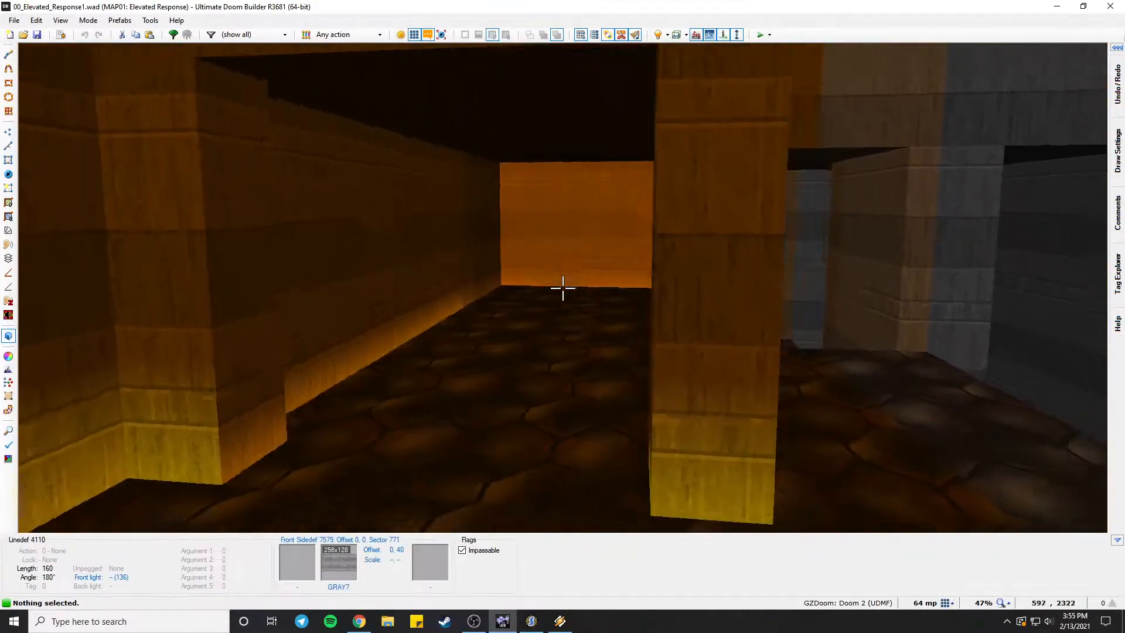
key(e)
key(s)
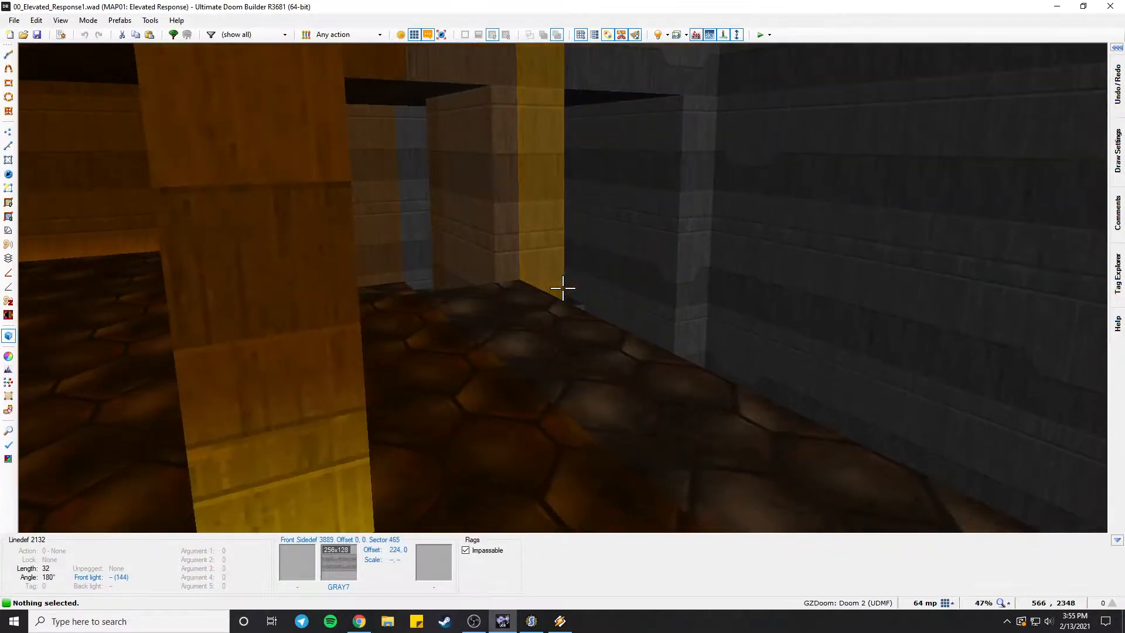
Examine the projecting wall blocks around the hall's red metal door, with their glowing yellow bases and banded wall texture.
key(e)
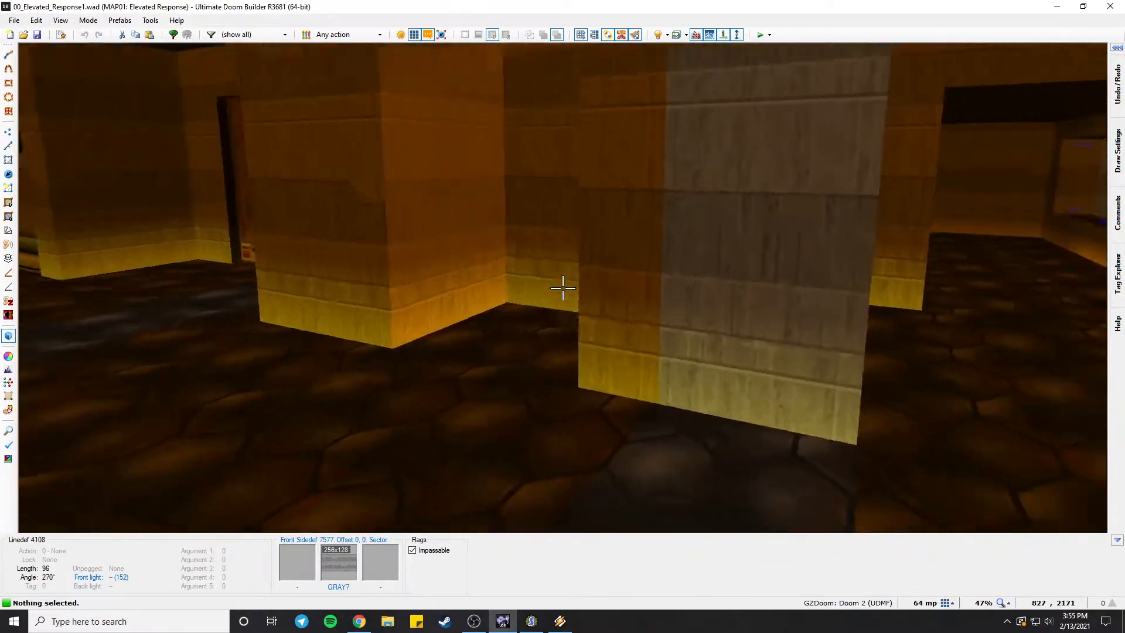
key(f)
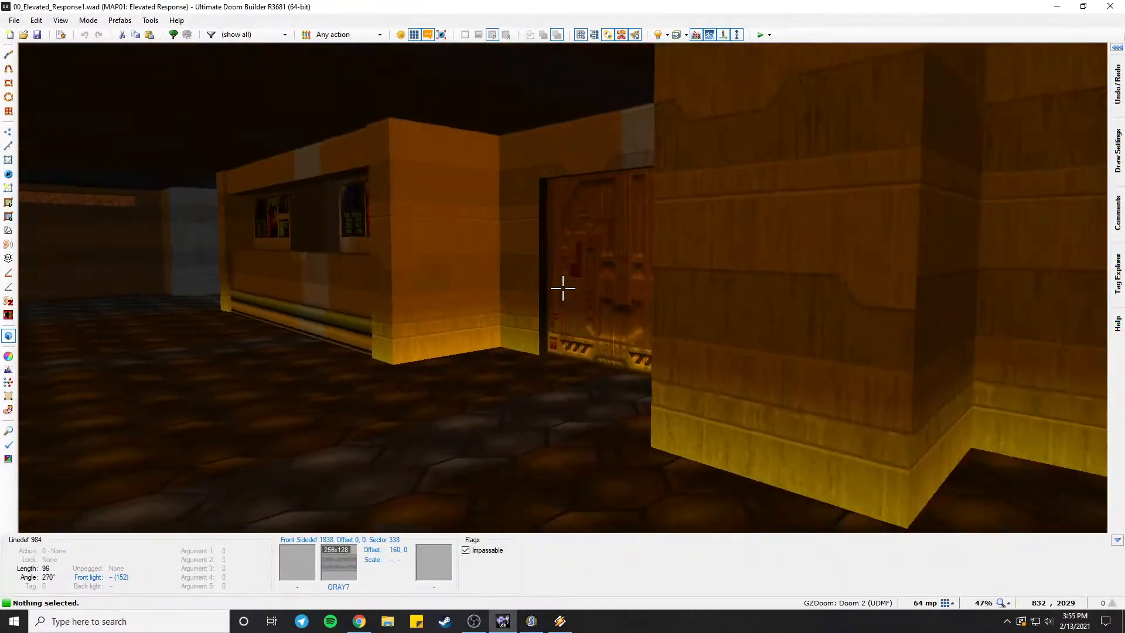
key(f)
key(s)
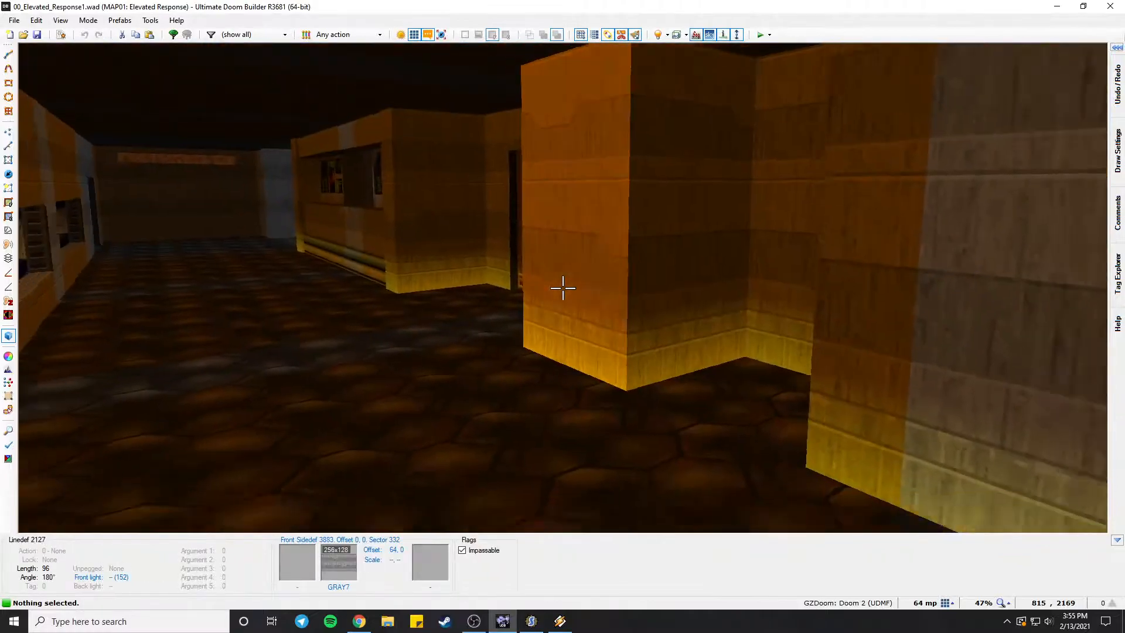
Examine the stepped, sunken grey passage facing the UAC door, plus the adjoining hall's ceiling and mesh-backed windows.
key(e)
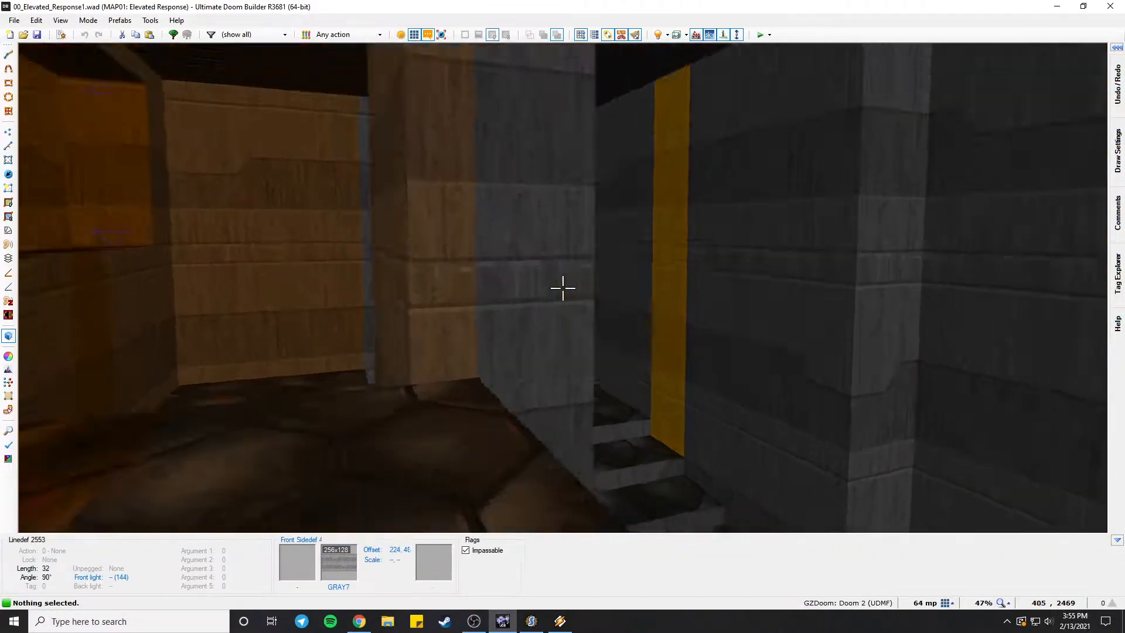
key(e)
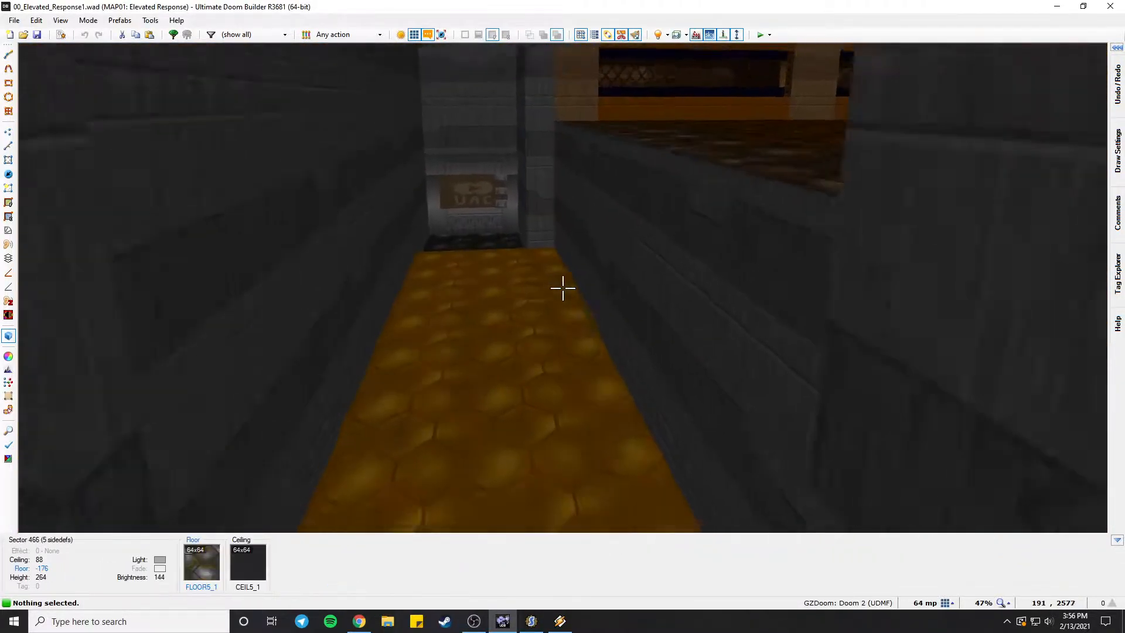
key(e)
key(e)
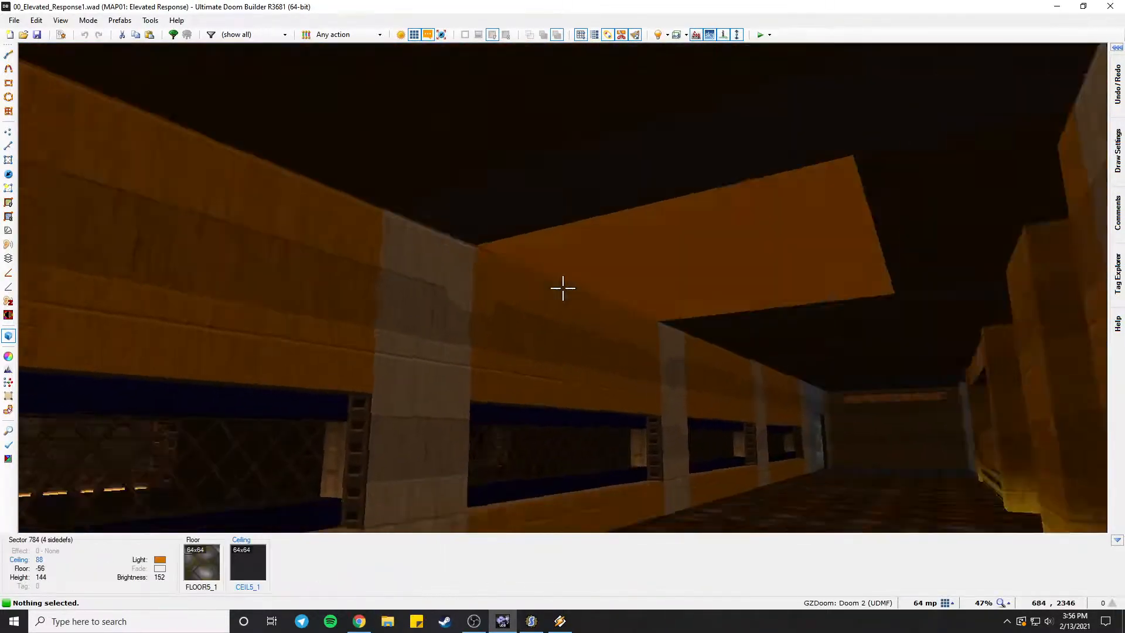
key(d)
Examine the outdoor walkway's lit trim and fencing, the brick canyon walls and staircase, and briefly check the area in the 2D map.
key(e)
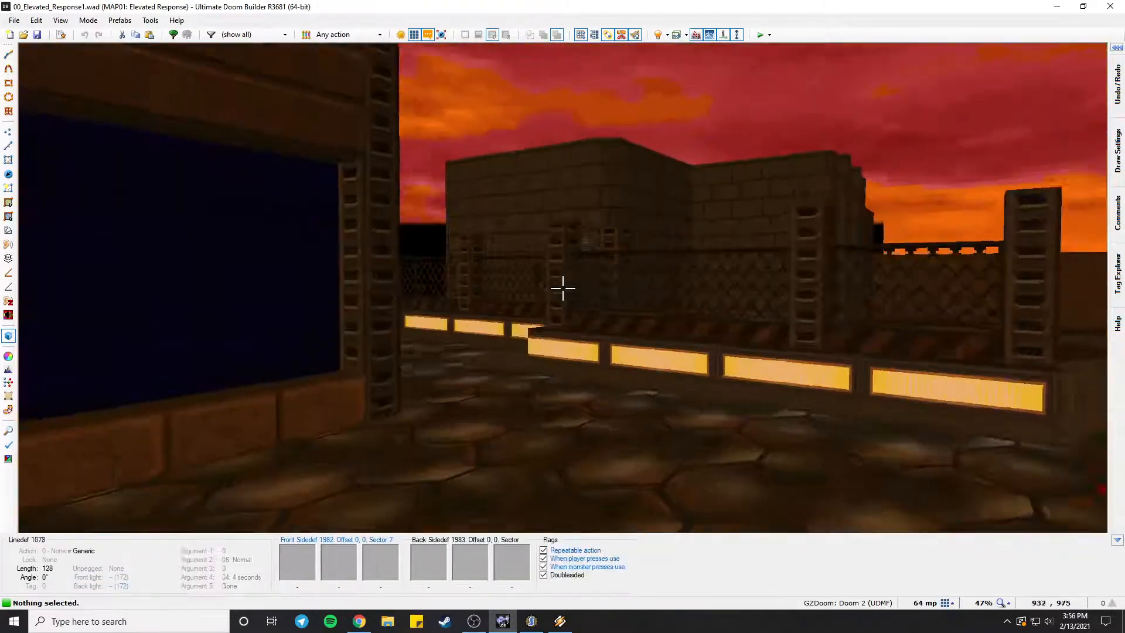
key(e)
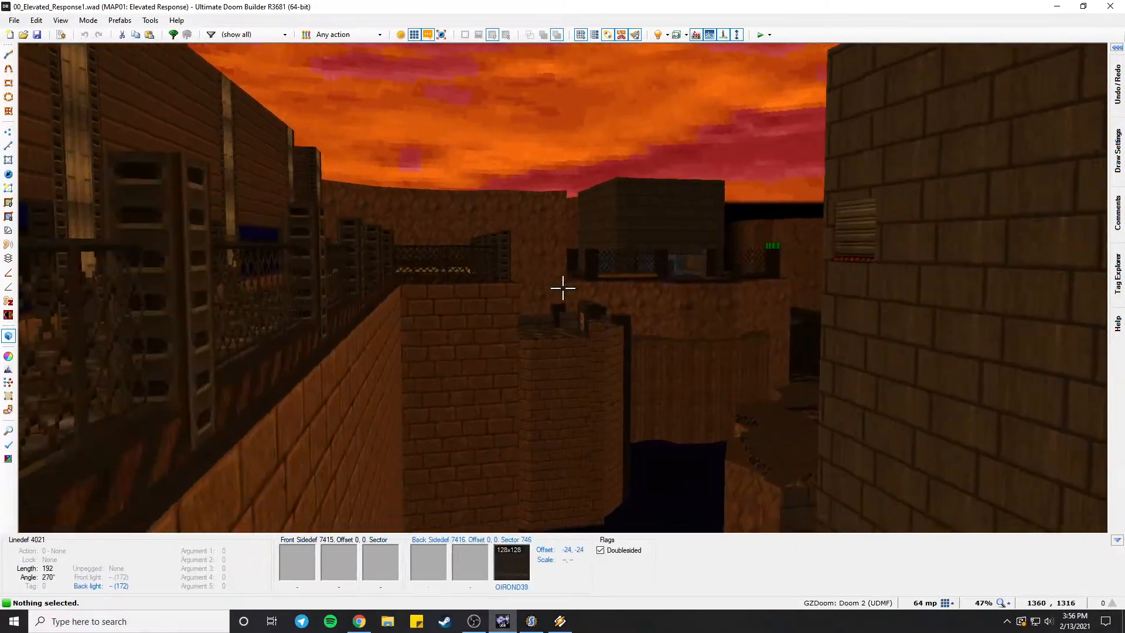
key(e)
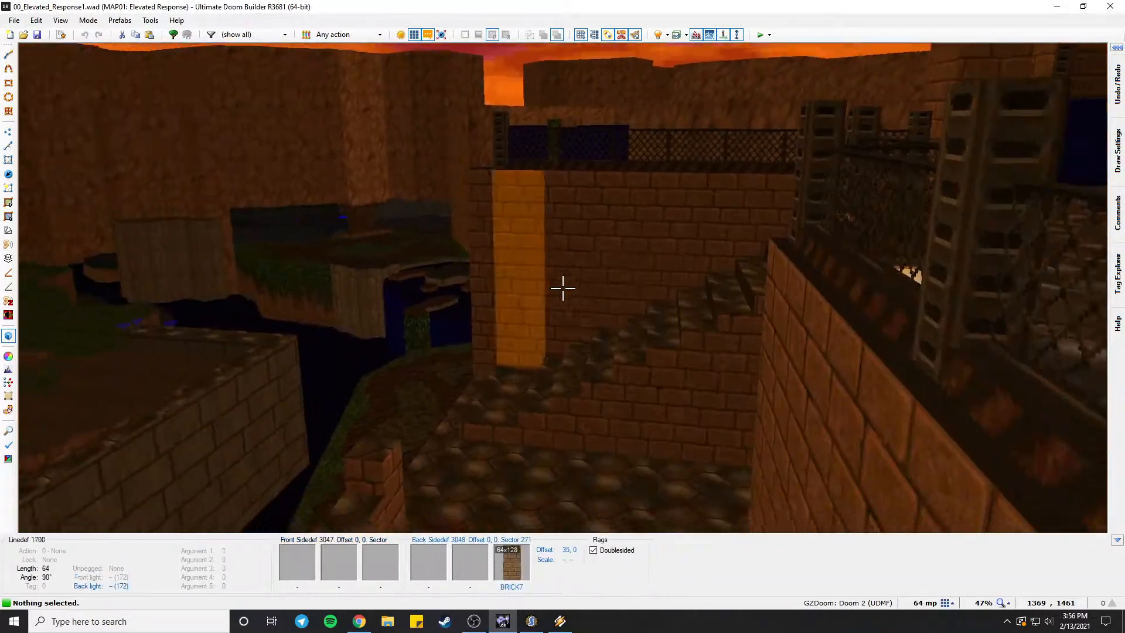
key(q)
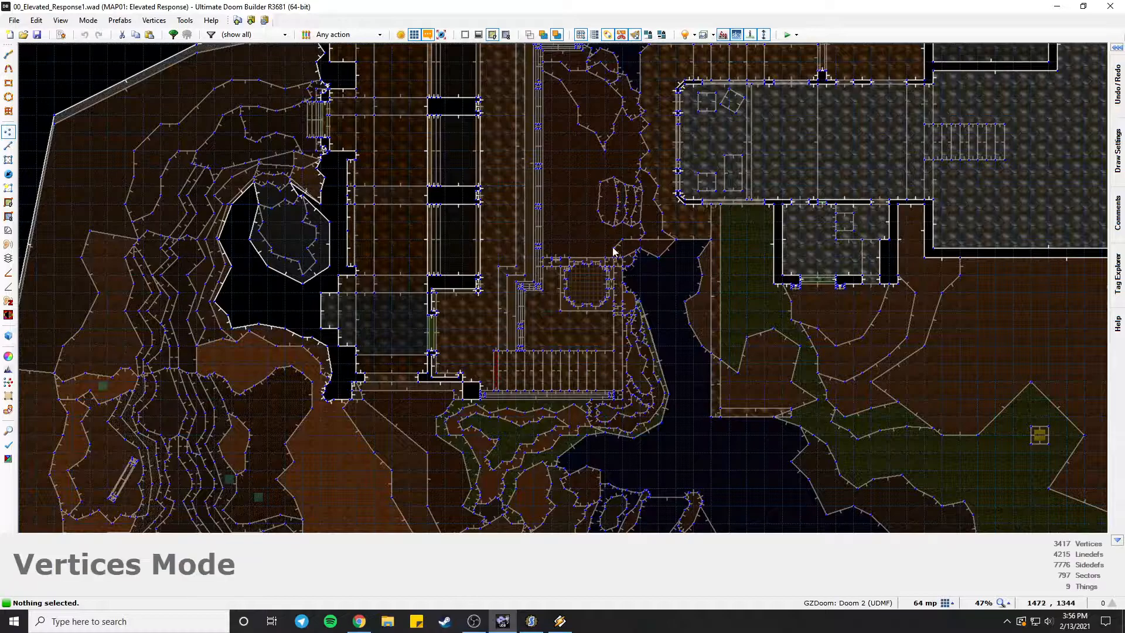
key(q)
Examine the river canyon's waterfall, vine-covered rock pillars, scattered stone ledges and grassy banks beneath the cliffs.
key(e)
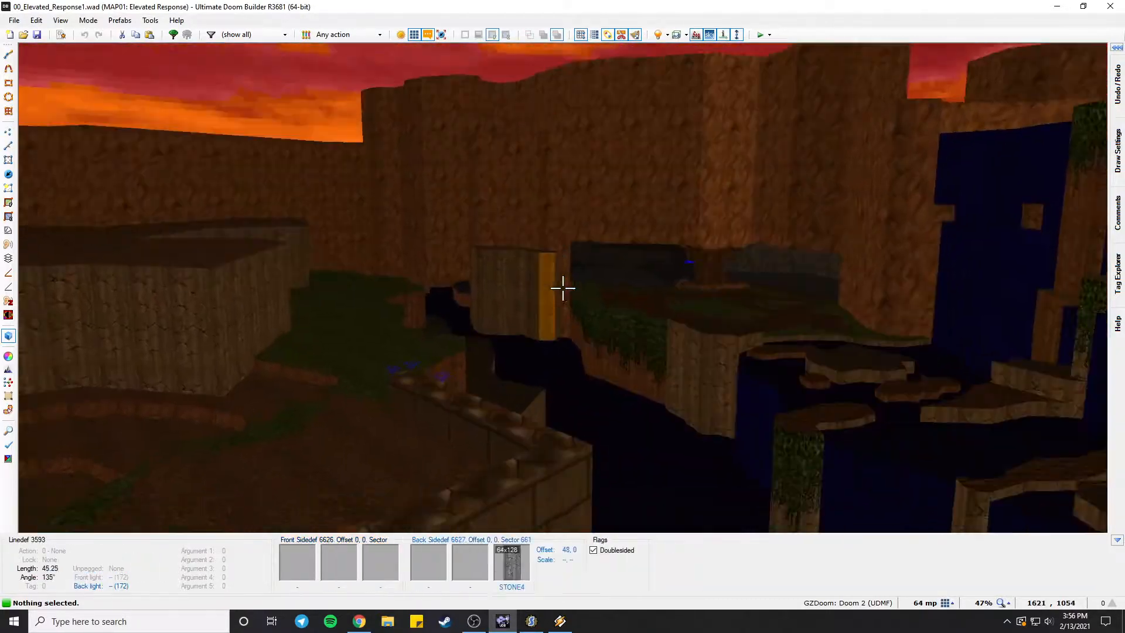
key(d)
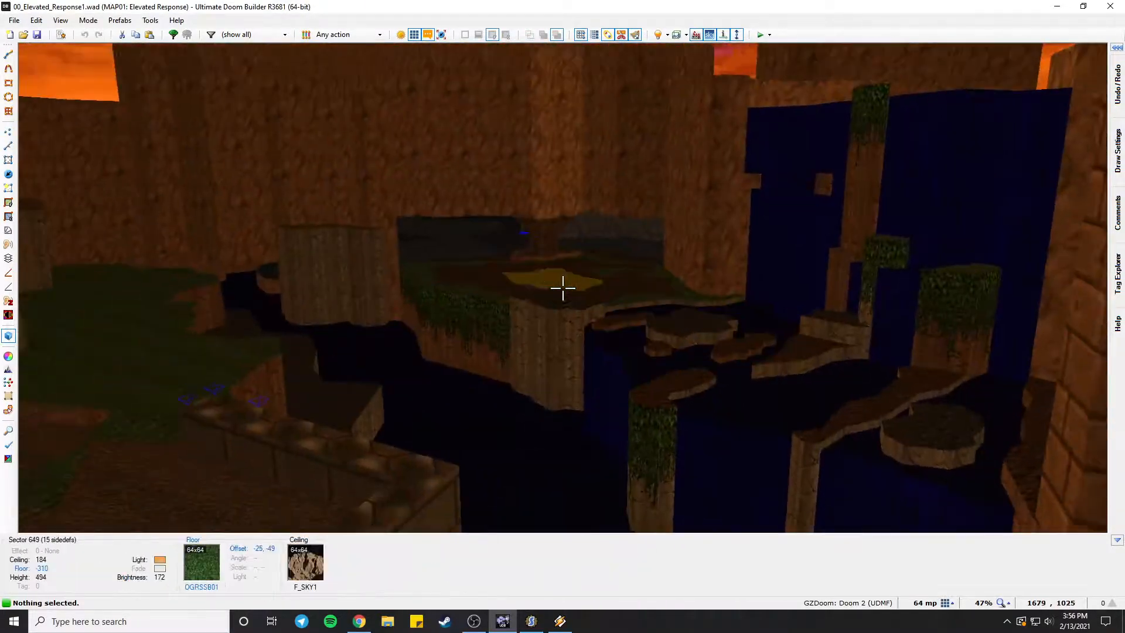
key(s)
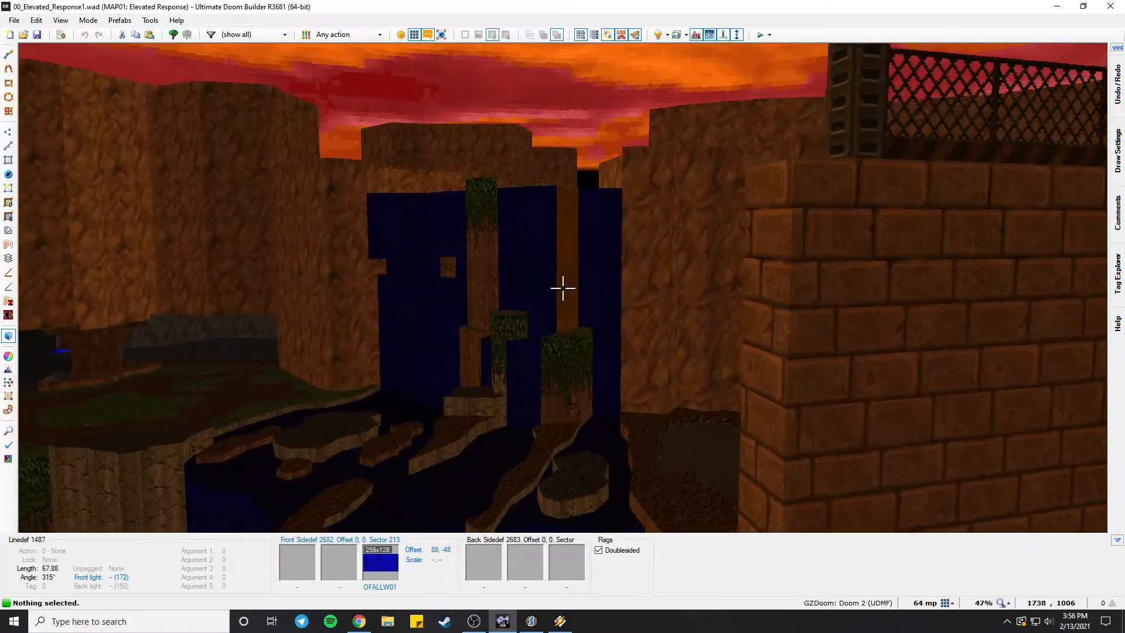
key(e)
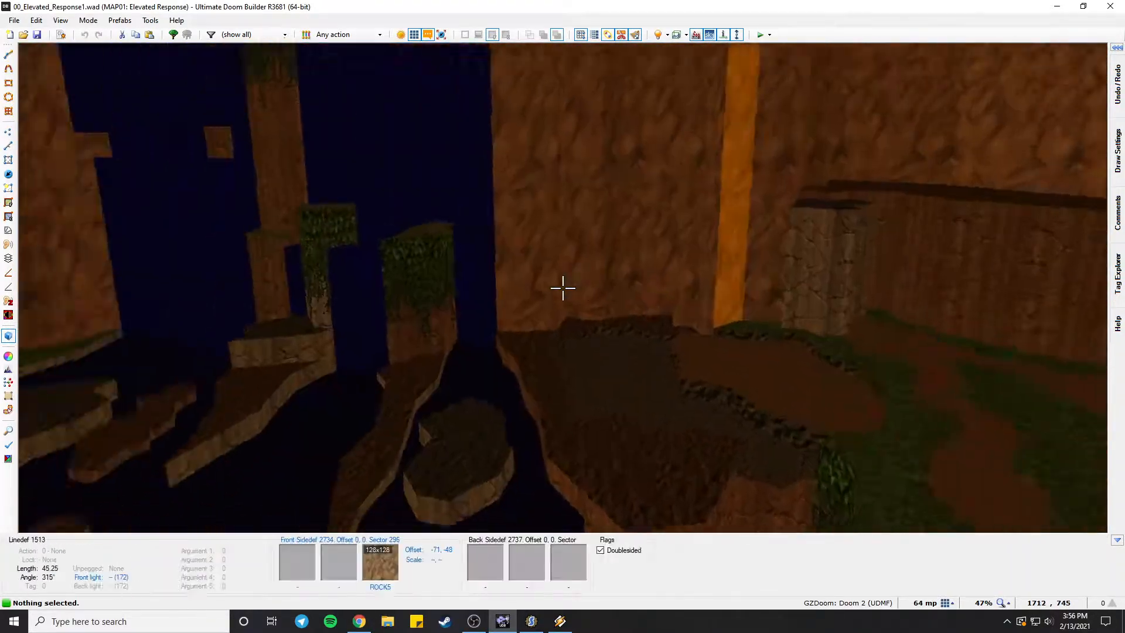
key(d)
Examine the gorge between the brick buildings, including the metal door with its switch, the staircase and the low retaining wall.
key(e)
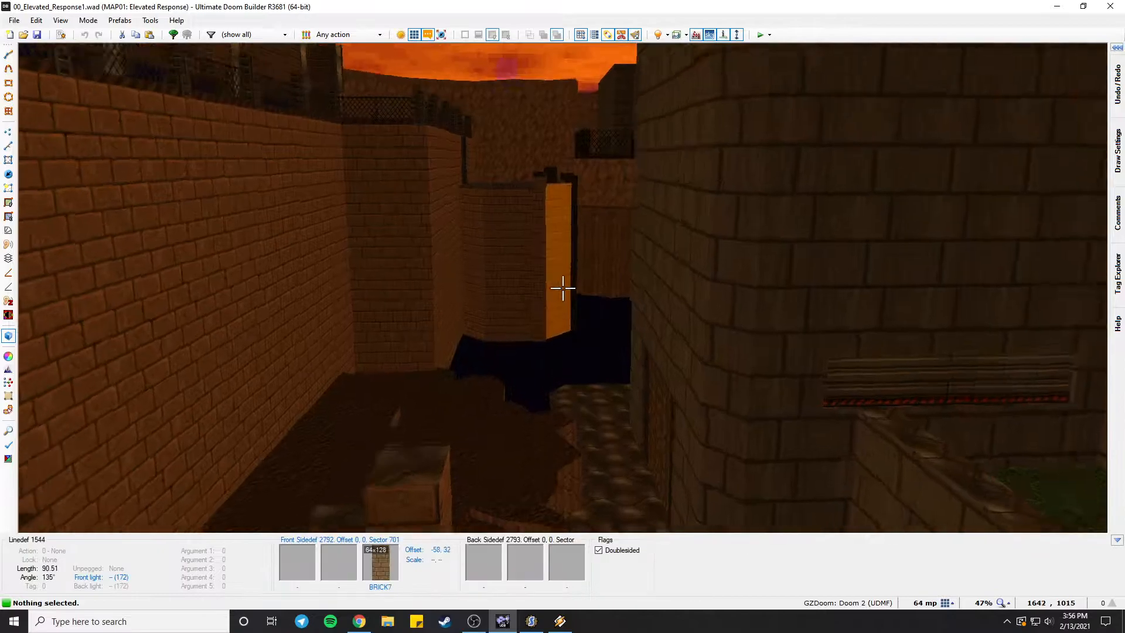
key(e)
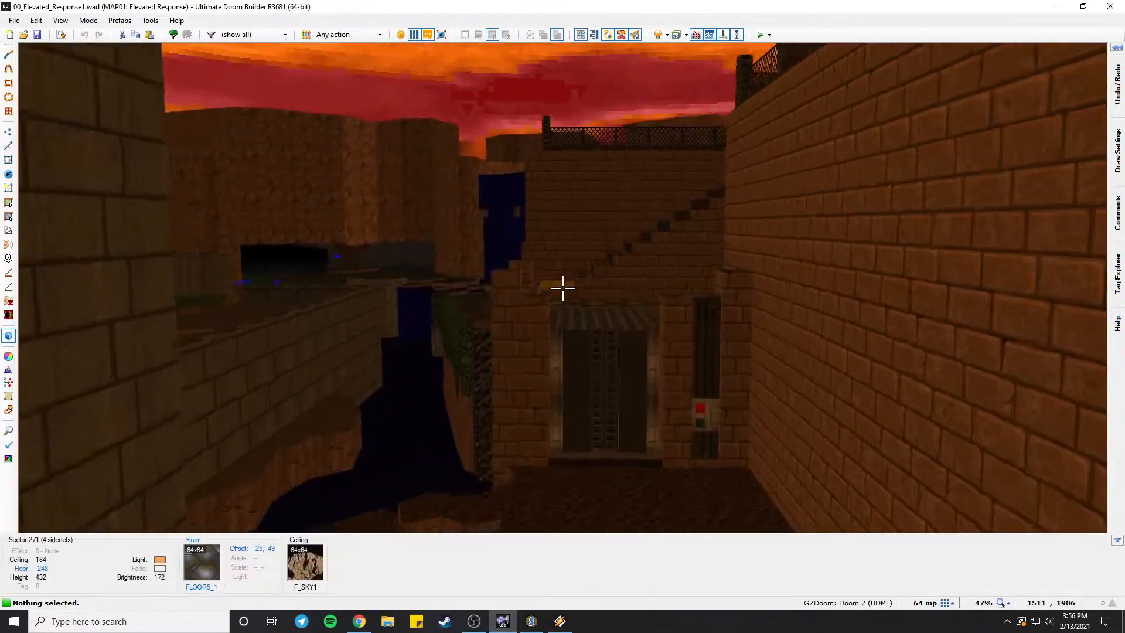
key(d)
key(e)
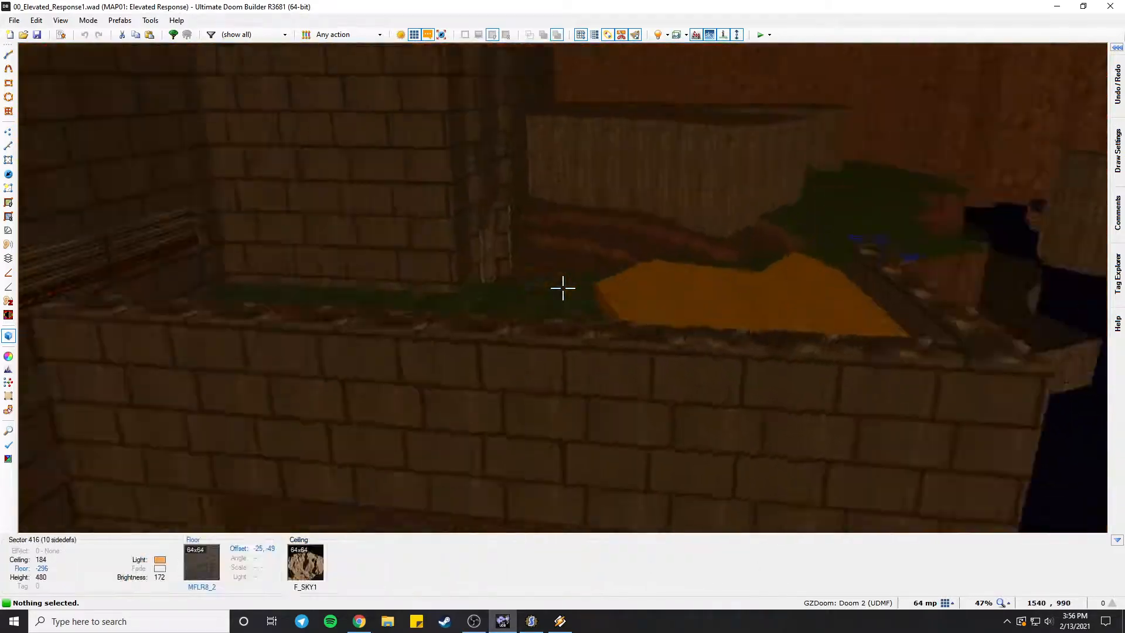
Return inside the hall and examine its lit wall blocks, computer screens, red metal door and tiled floor from both directions.
key(e)
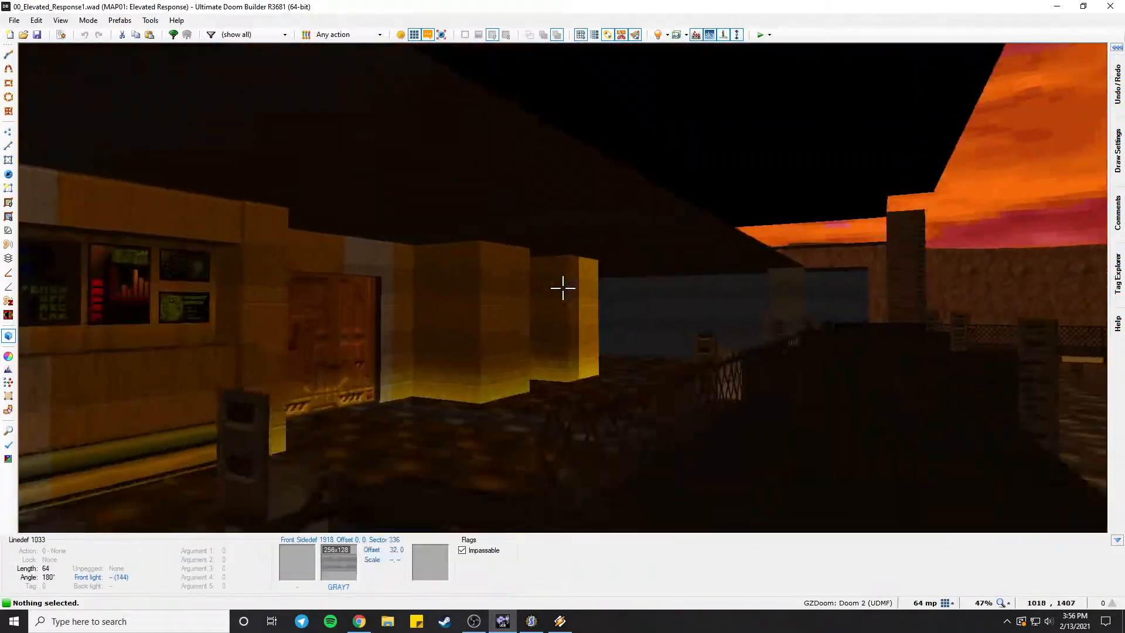
key(f)
key(d)
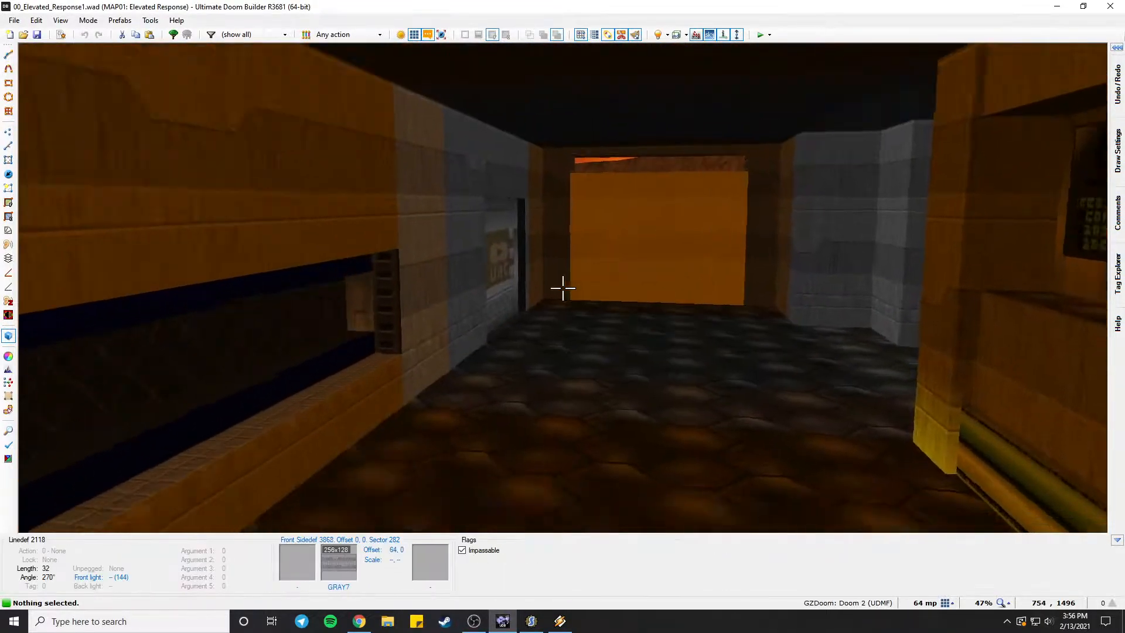
key(e)
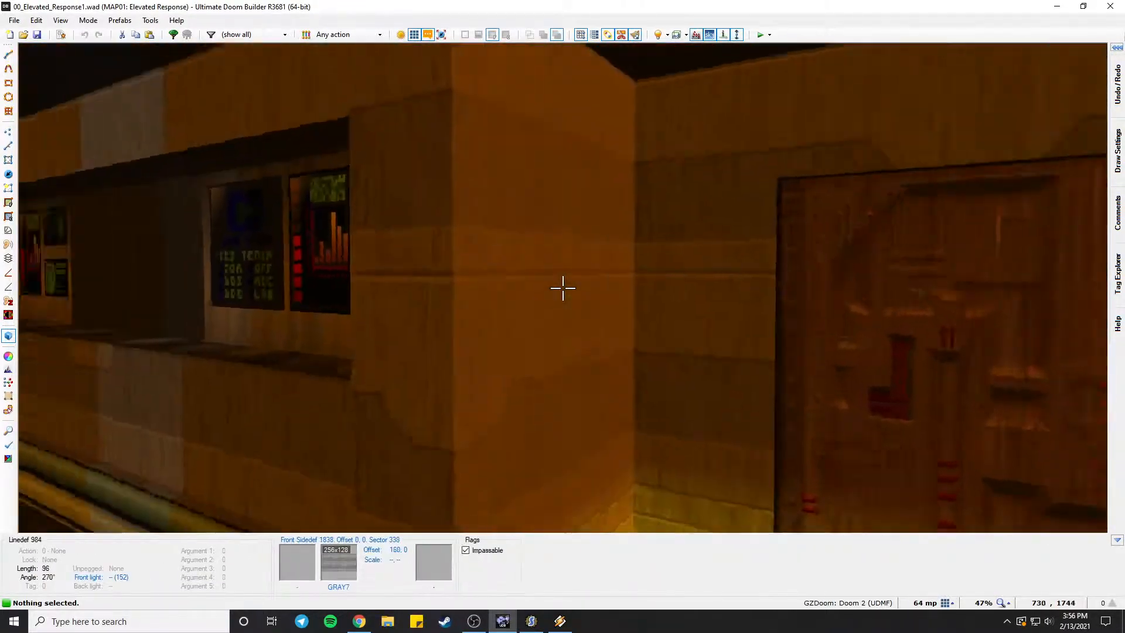
key(d)
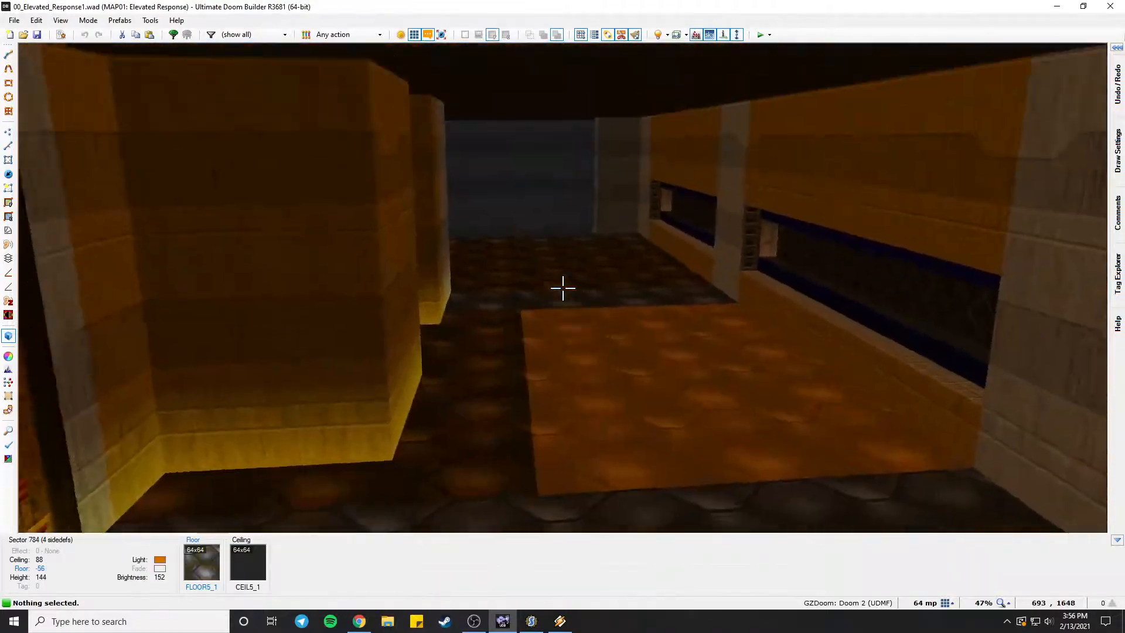
Examine the view beyond the walkway fence, from the brick gorge to the riverside retaining wall and its grassy ledges.
key(e)
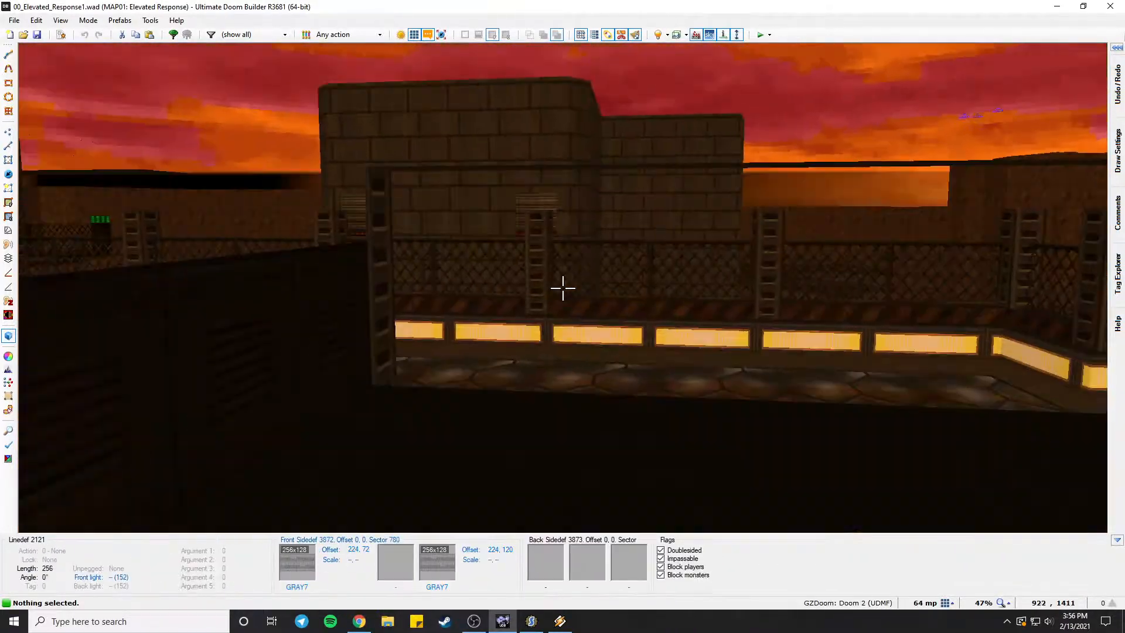
key(e)
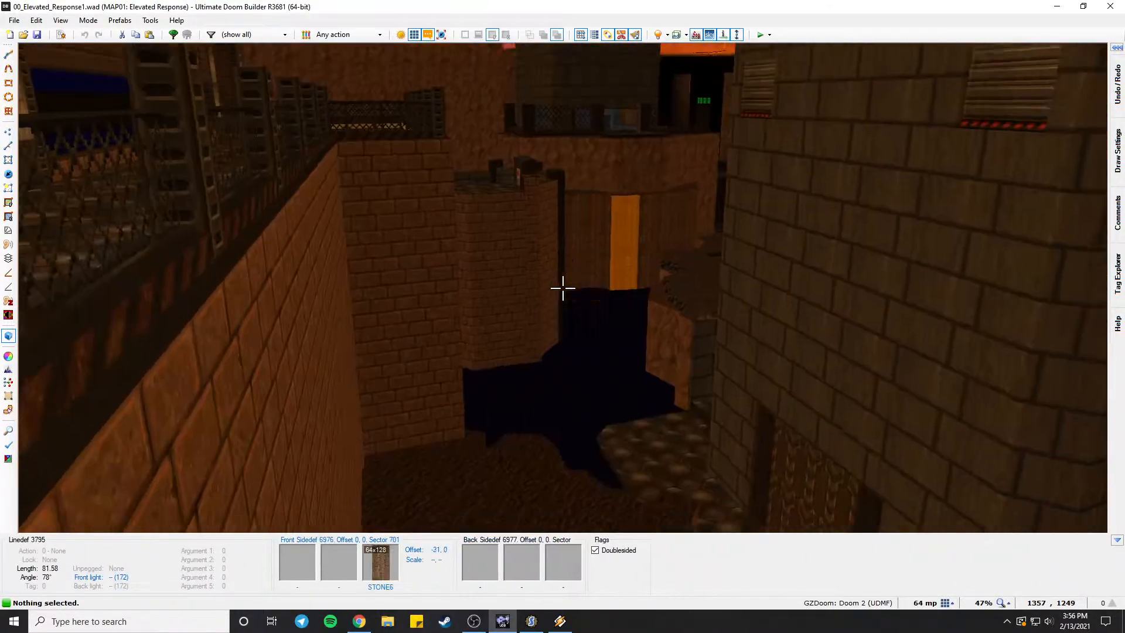
key(e)
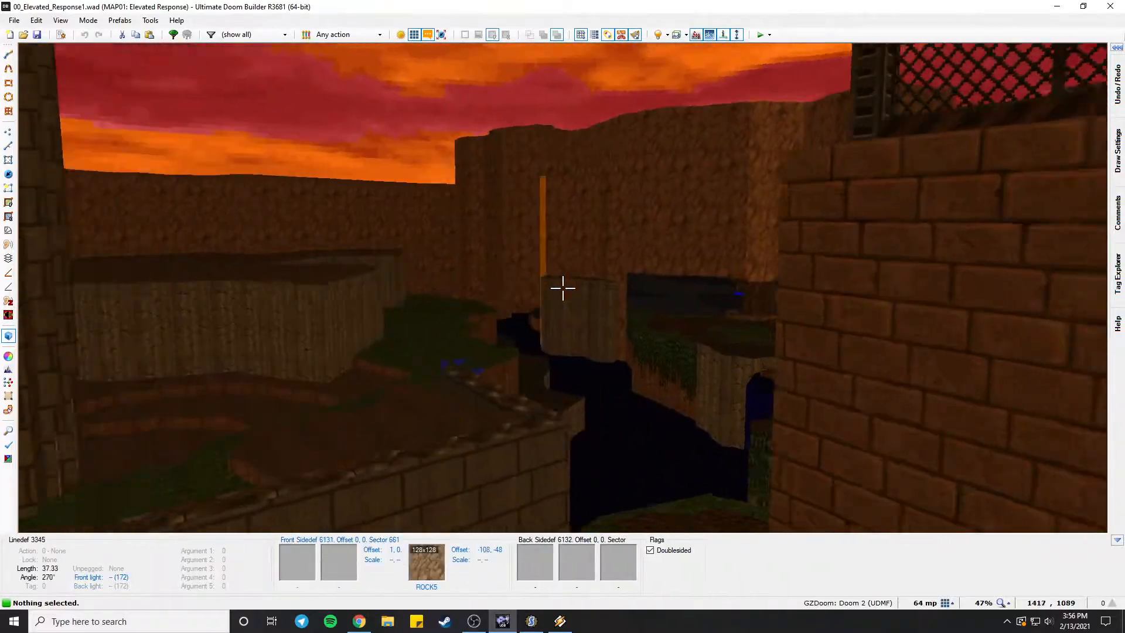
key(d)
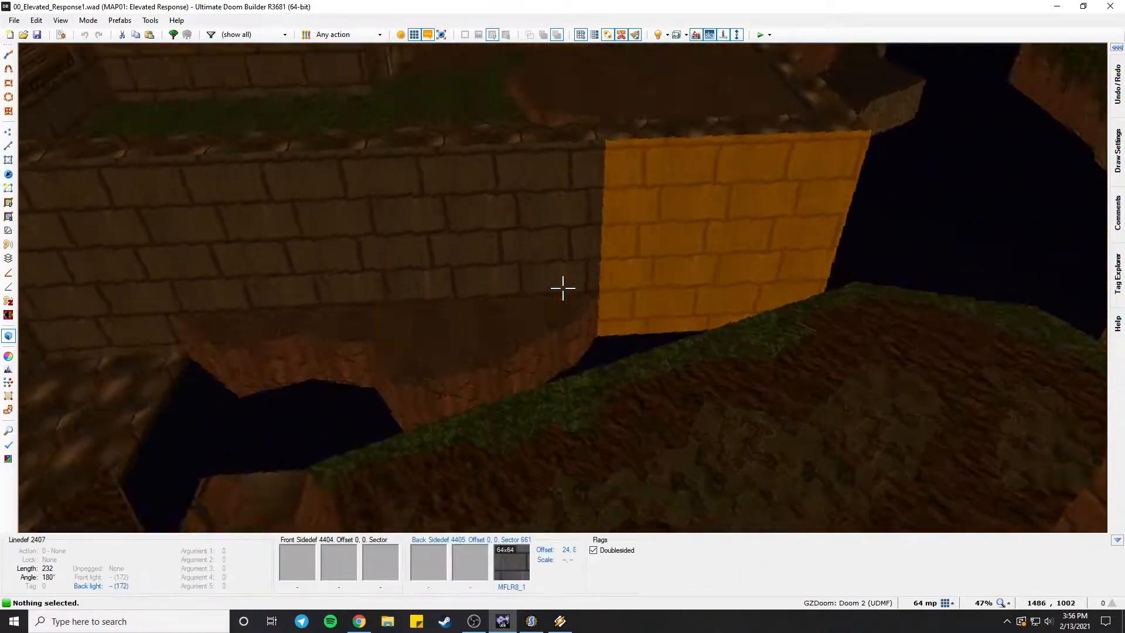
key(e)
Examine the waterfall again from beside the brick corner, with its surrounding cliffs, stone ledges and hanging vines.
key(e)
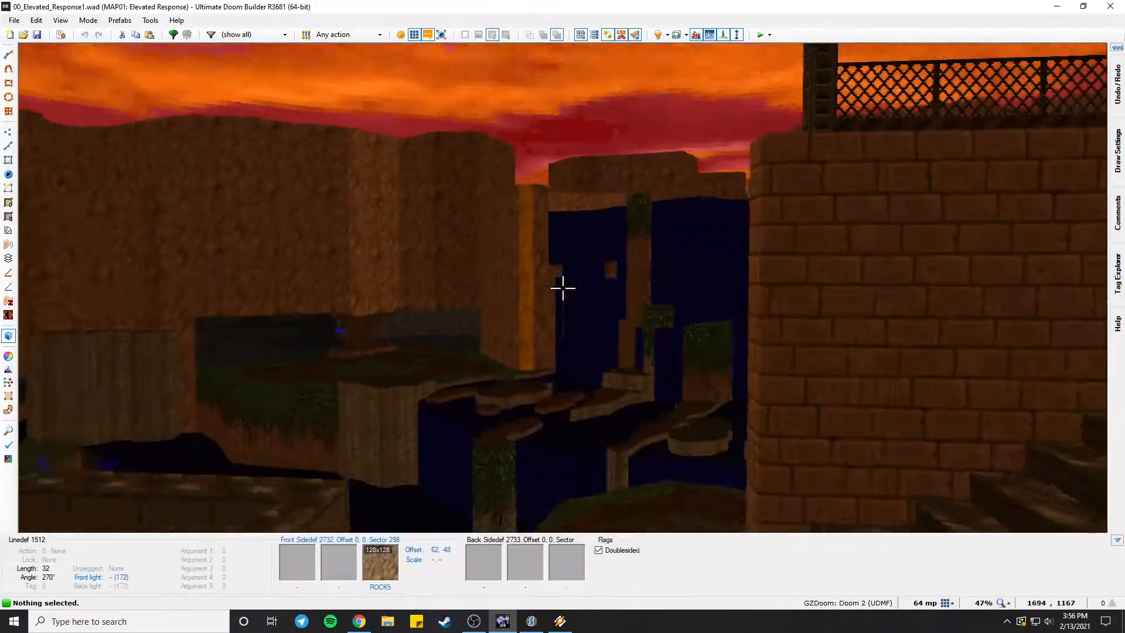
key(d)
key(e)
key(e)
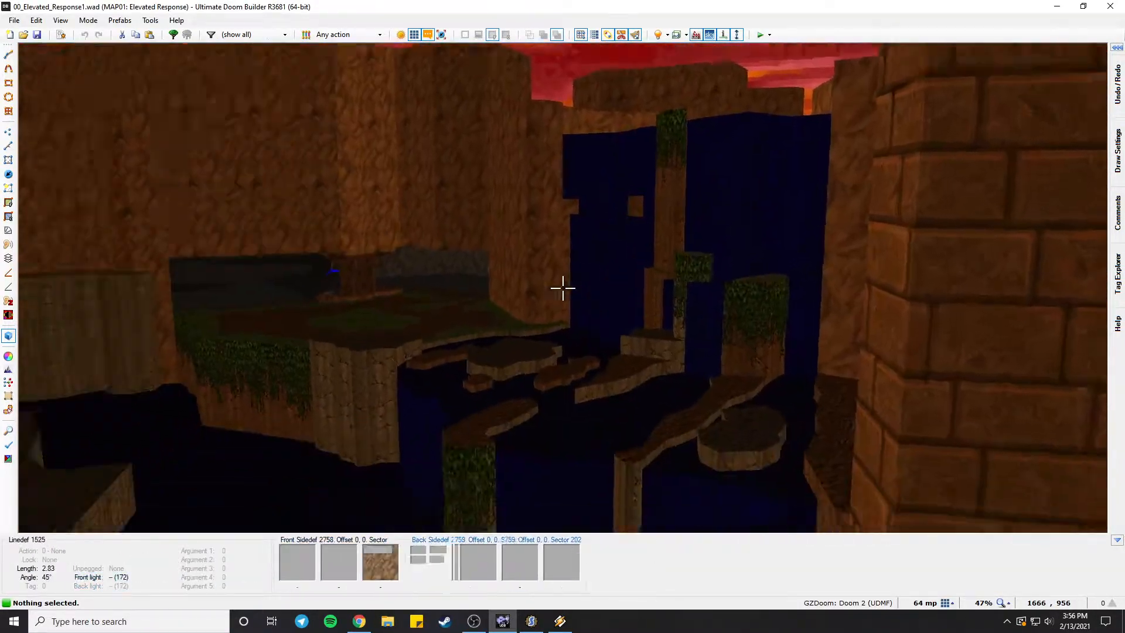
Compare the grassy ledges around the cave opening with the brick gorge and the grey brick building behind its retaining wall.
key(e)
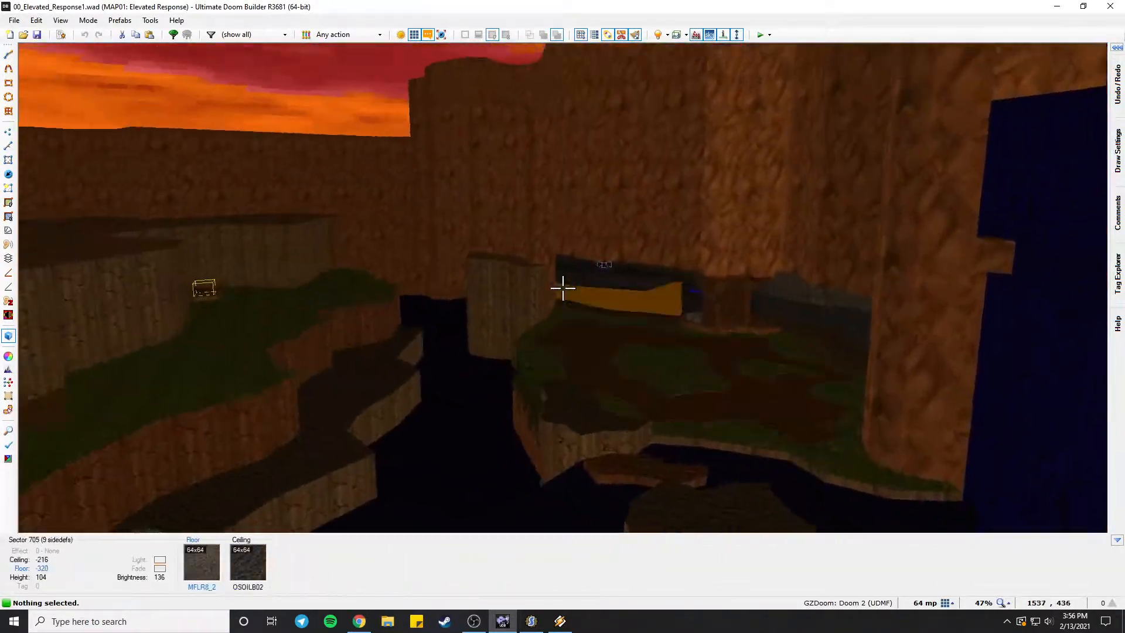
key(e)
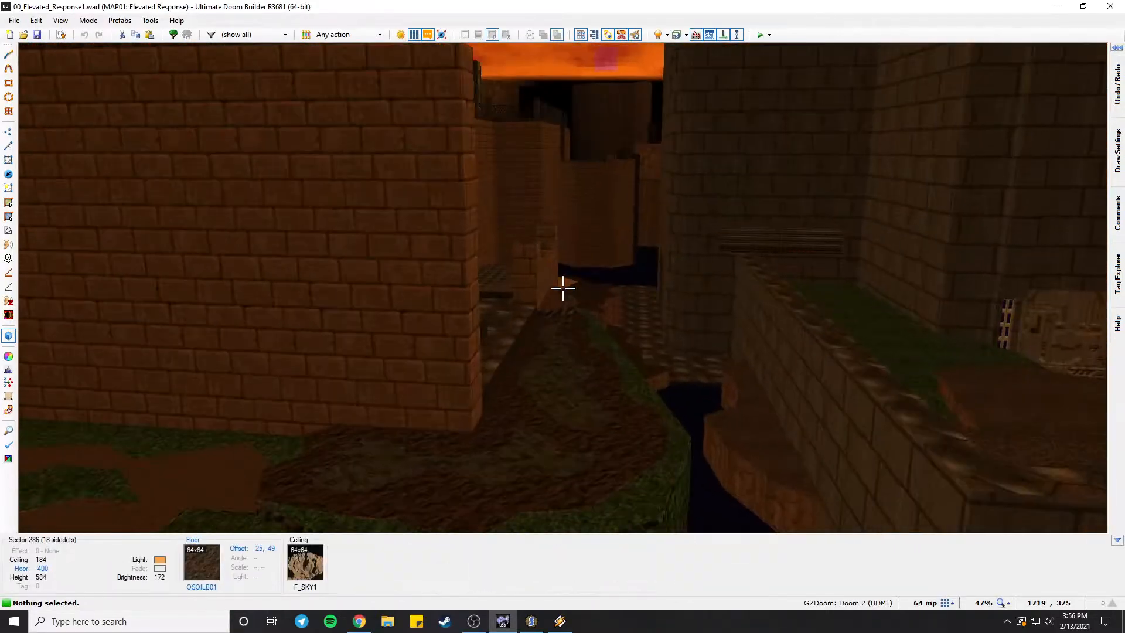
key(e)
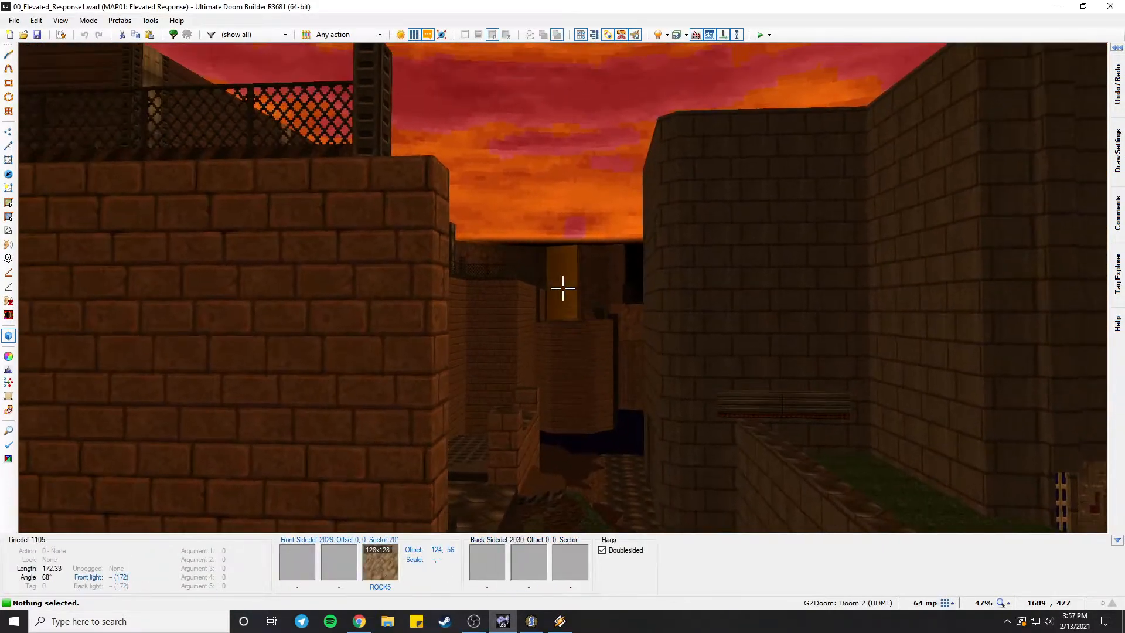
key(d)
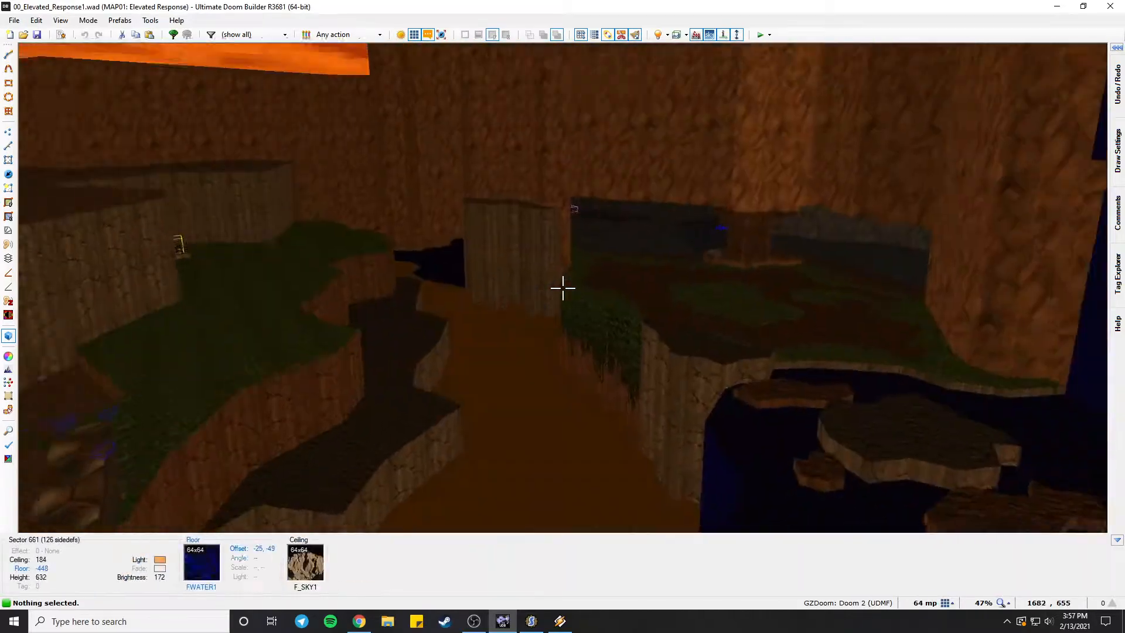
key(s)
key(e)
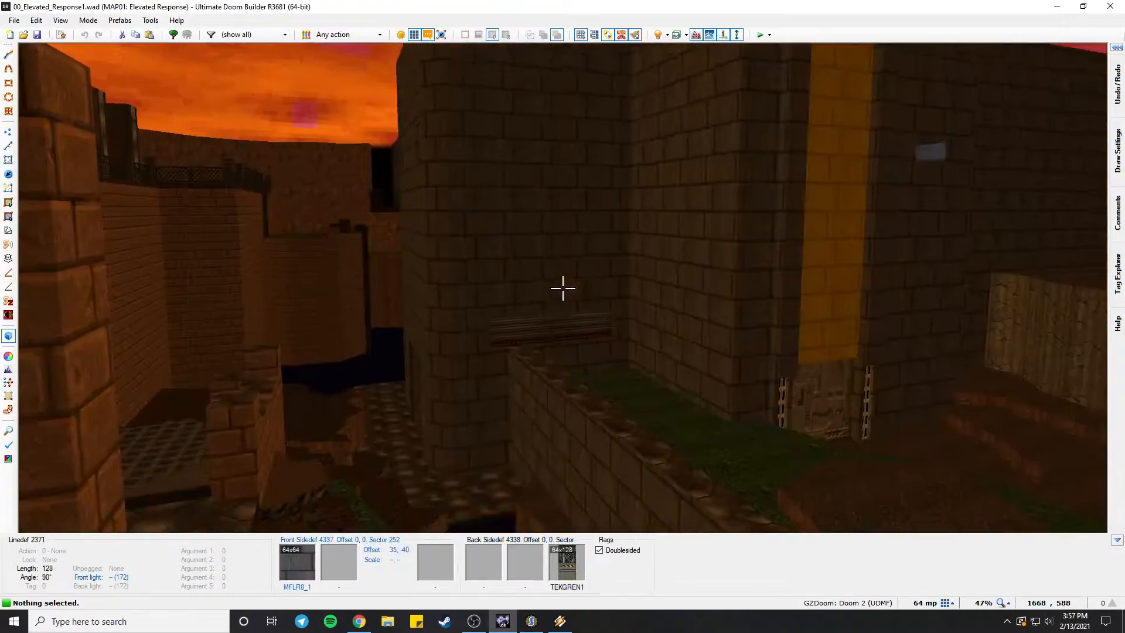
Examine the gorge floor beside the grey brick building, including its cobblestone steps, broken dirt ground and dark river channel.
key(e)
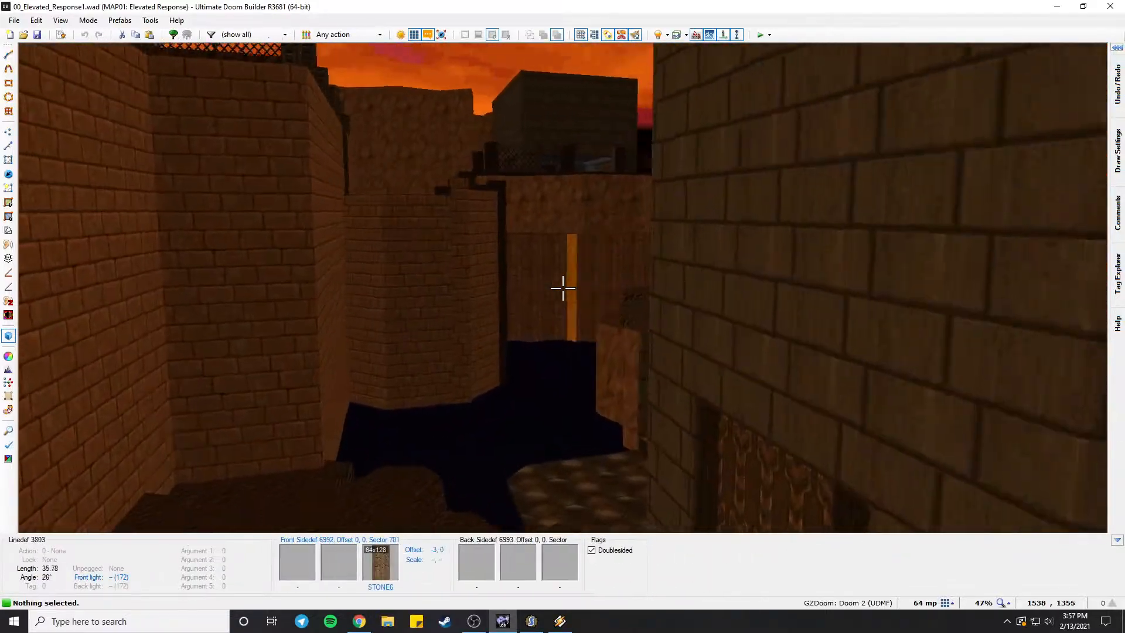
key(e)
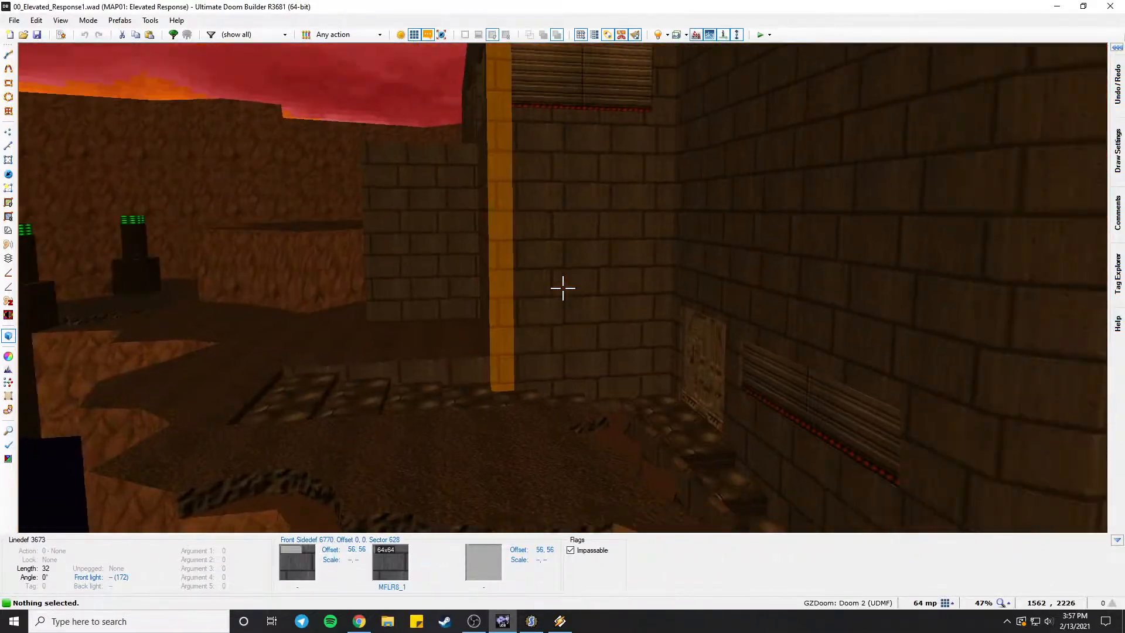
key(e)
key(e)
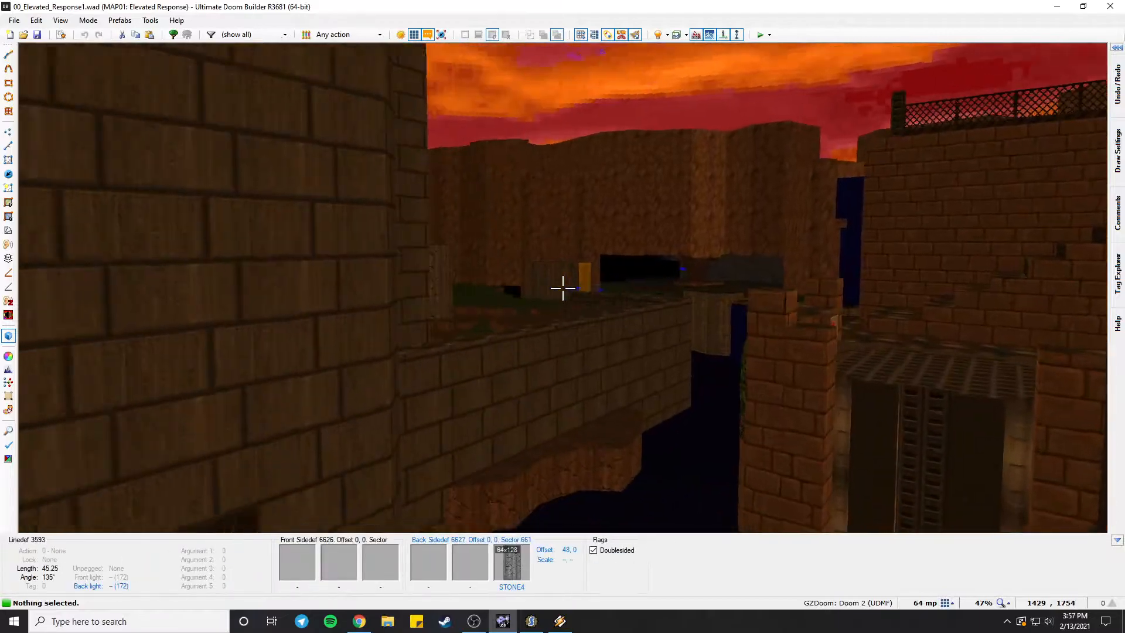
key(e)
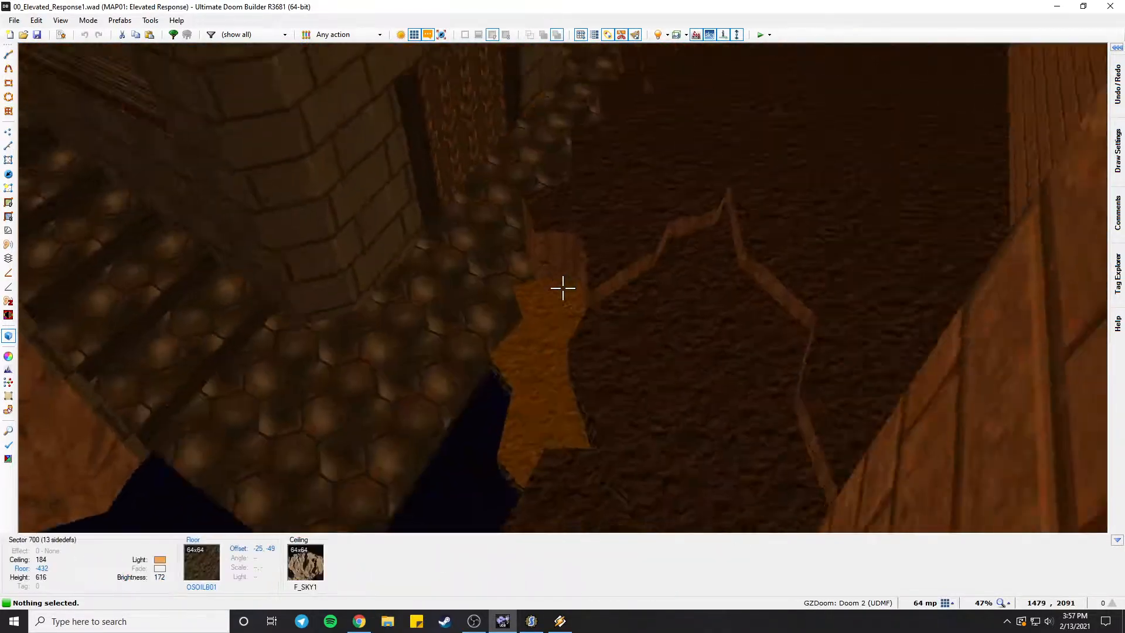
key(e)
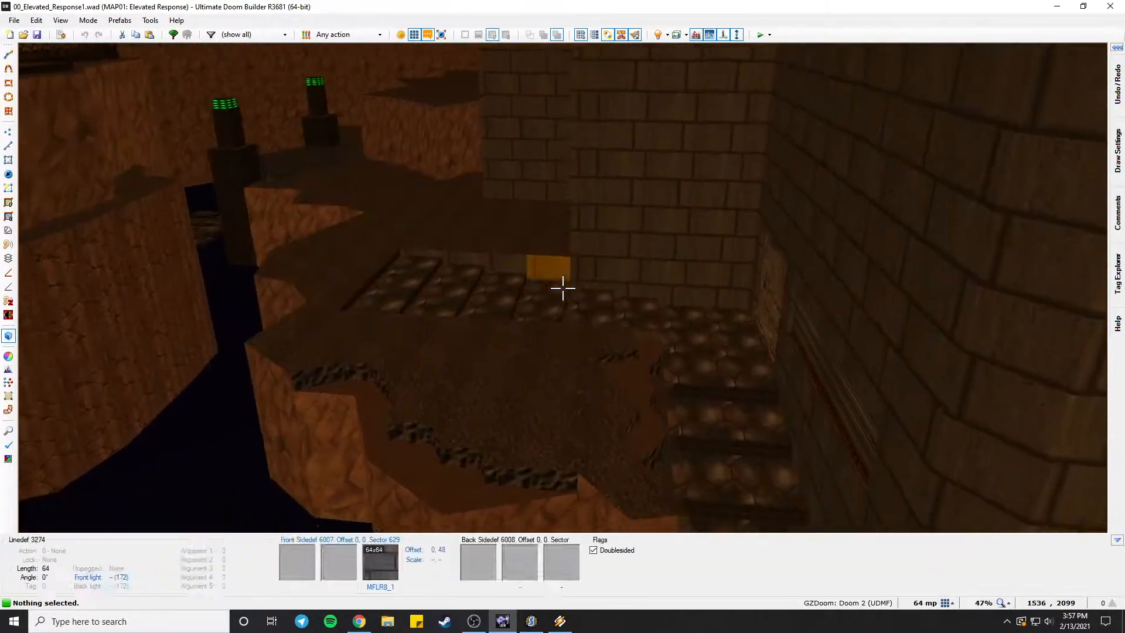
Examine the grey brick building's facades, with their doors, shuttered windows, rounded corners and the grassy terrace behind the retaining wall.
key(e)
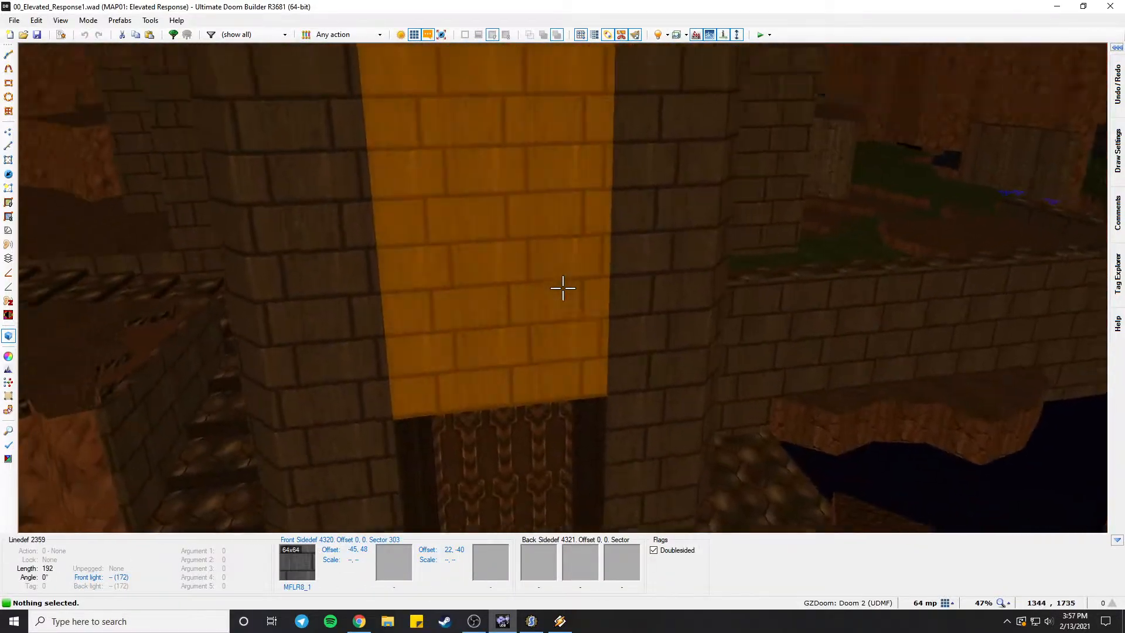
key(s)
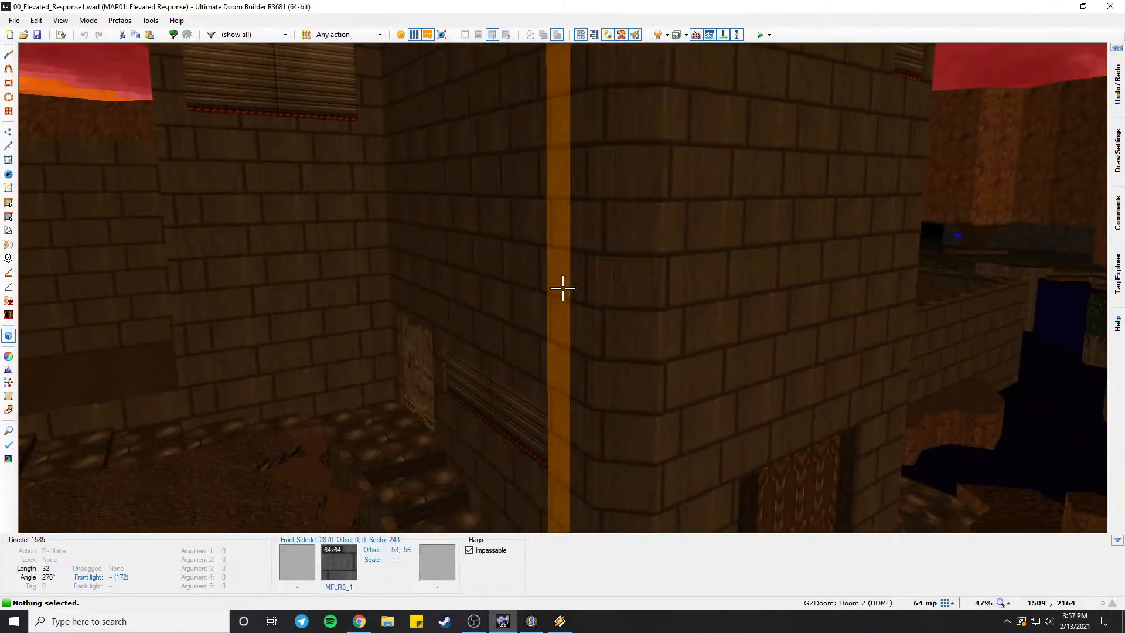
key(s)
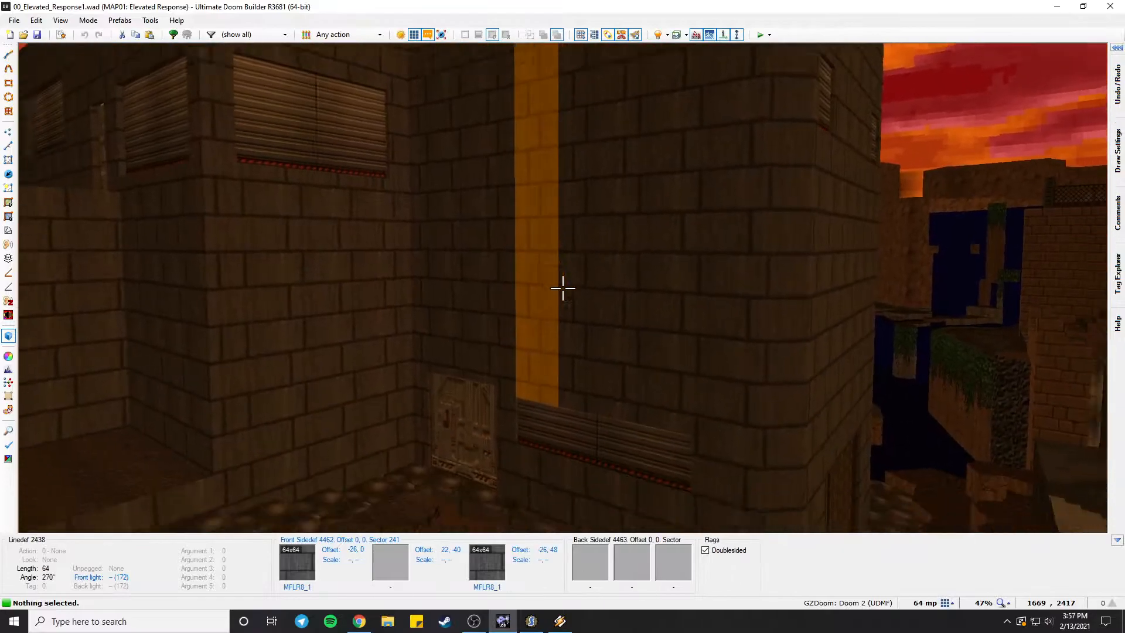
key(e)
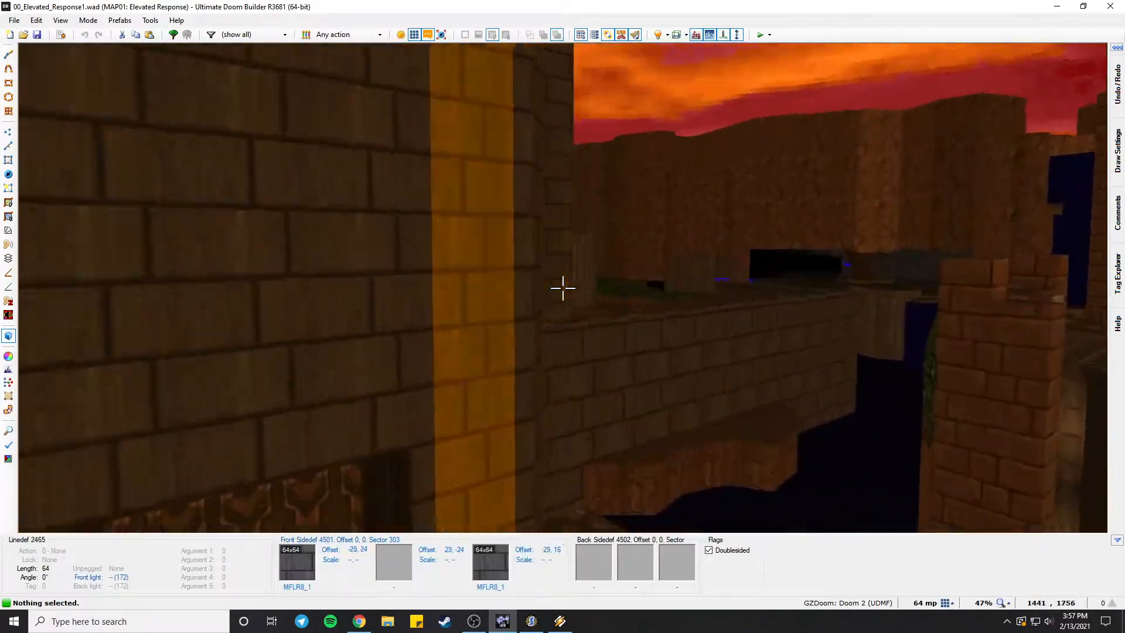
key(d)
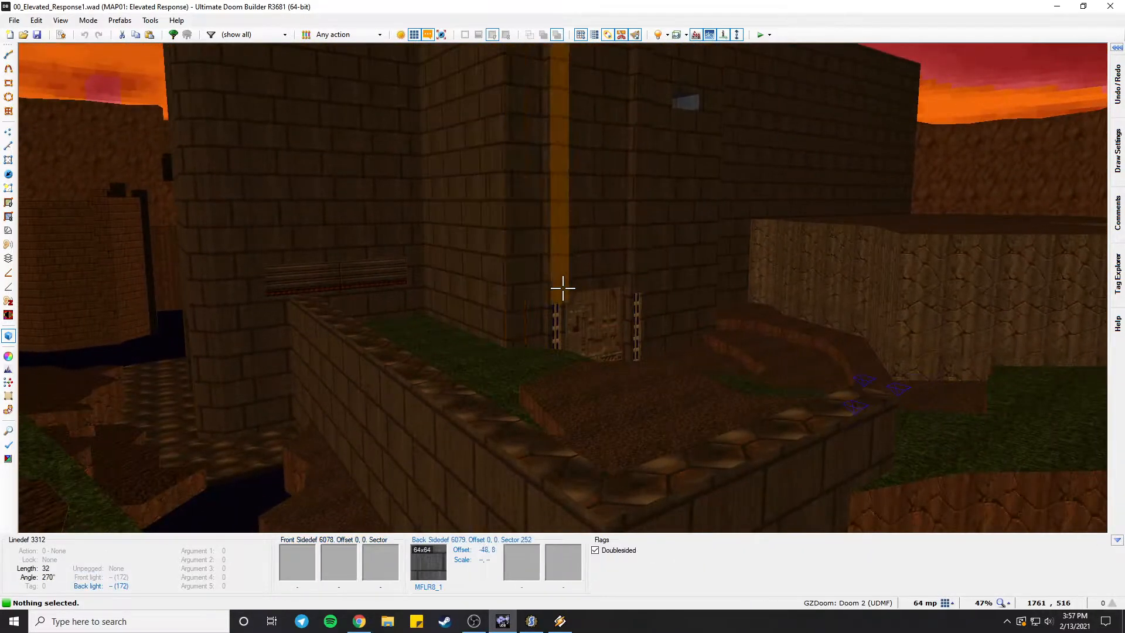
key(s)
key(e)
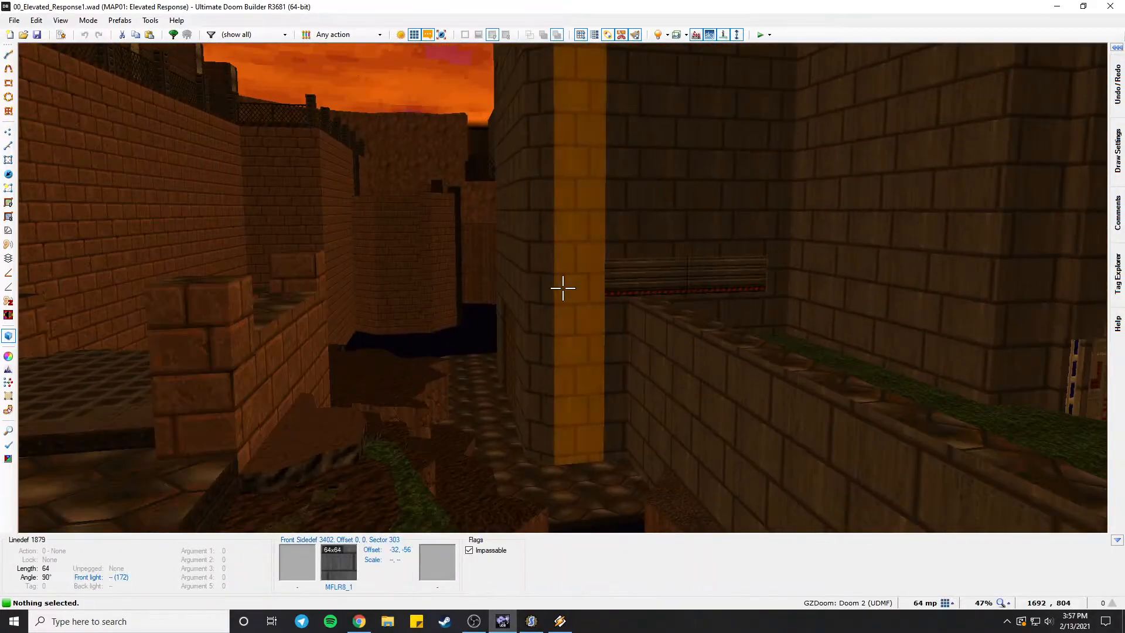
Examine the cave beyond the grassy ledge, its dark interior rock walls and the layered rock banks outside.
key(e)
key(s)
key(e)
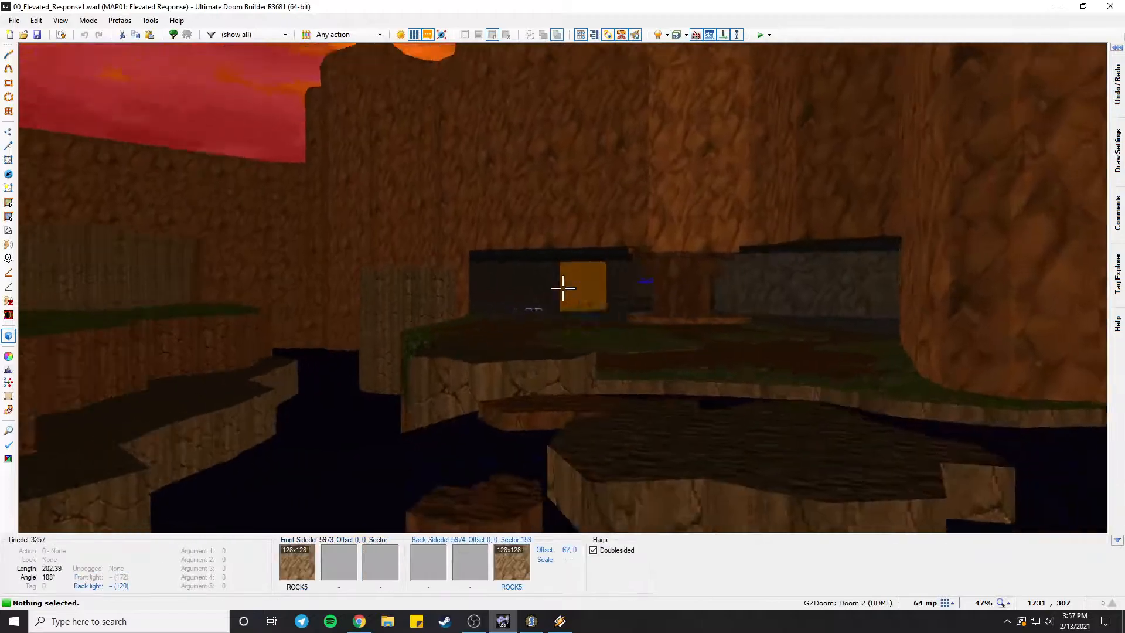
key(e)
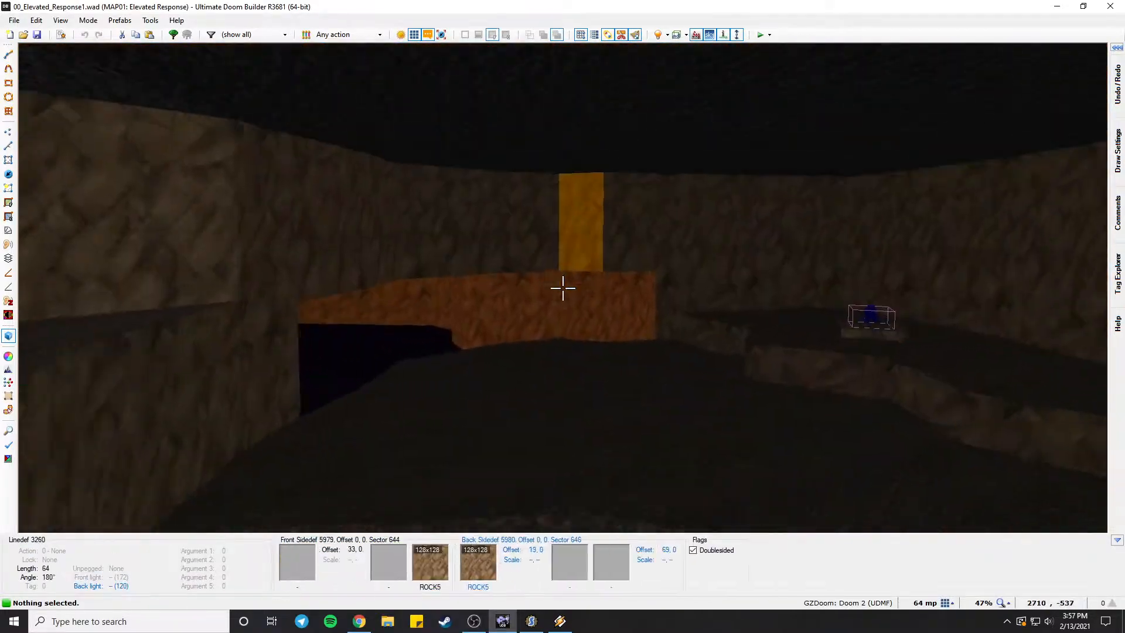
key(e)
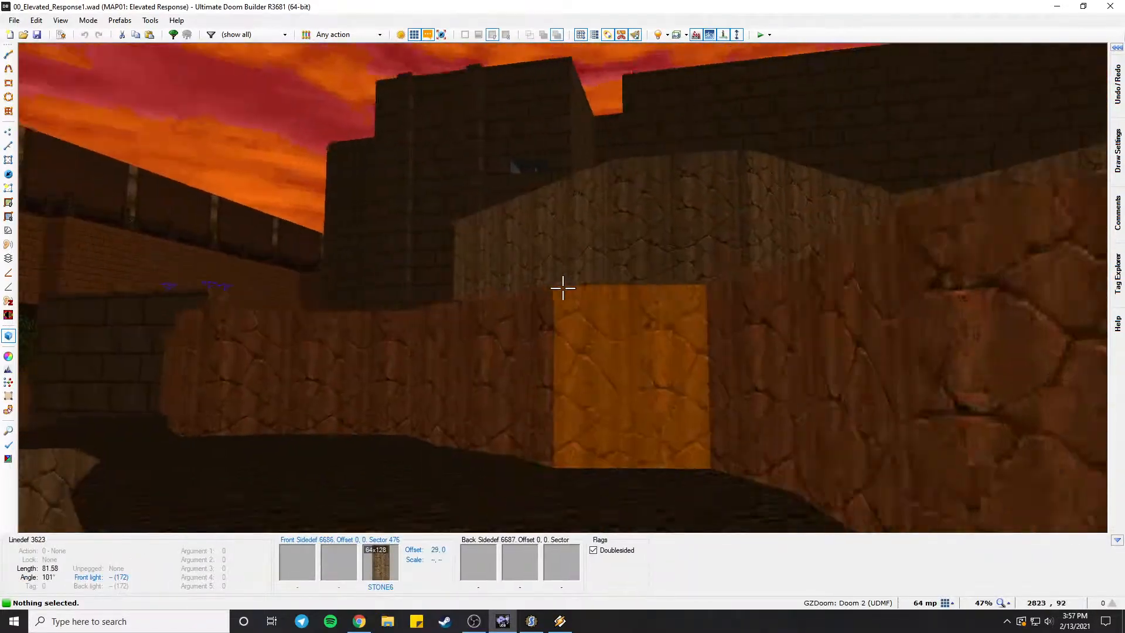
Examine the canyon past the gorge, including the cobblestone steps, green-lit pillars, open-windowed switch room and rocky ledges.
key(e)
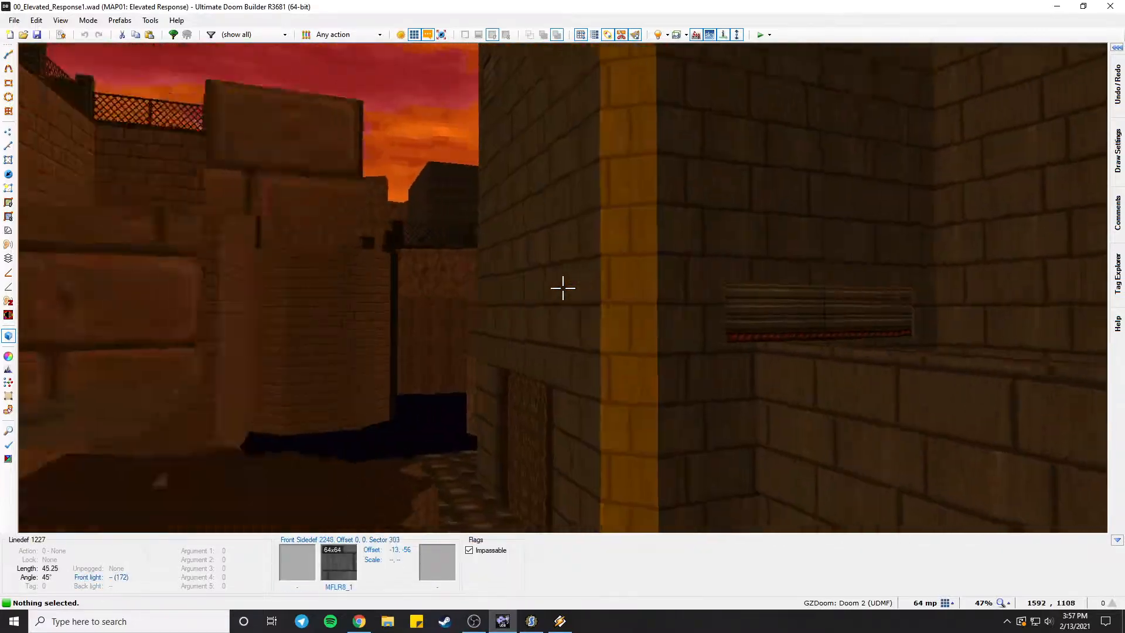
key(e)
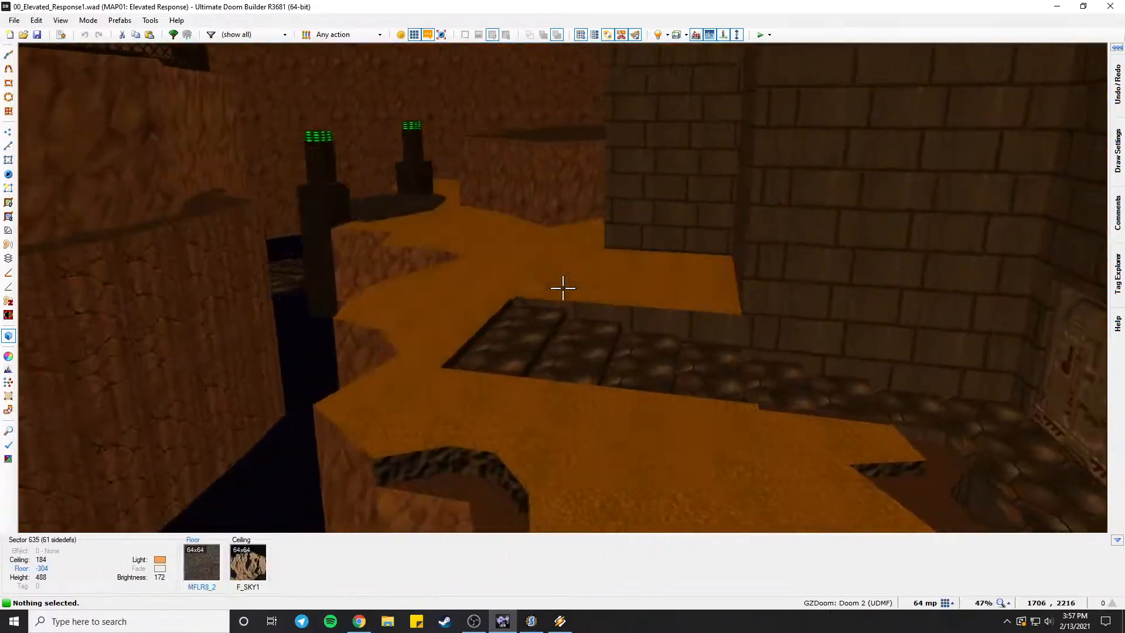
key(e)
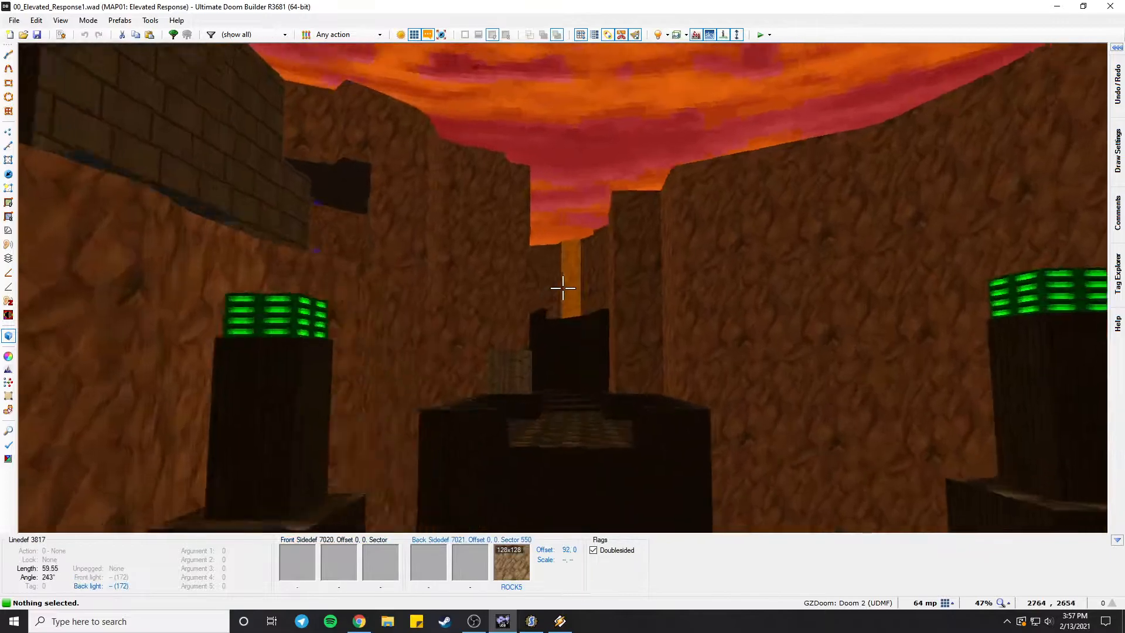
key(e)
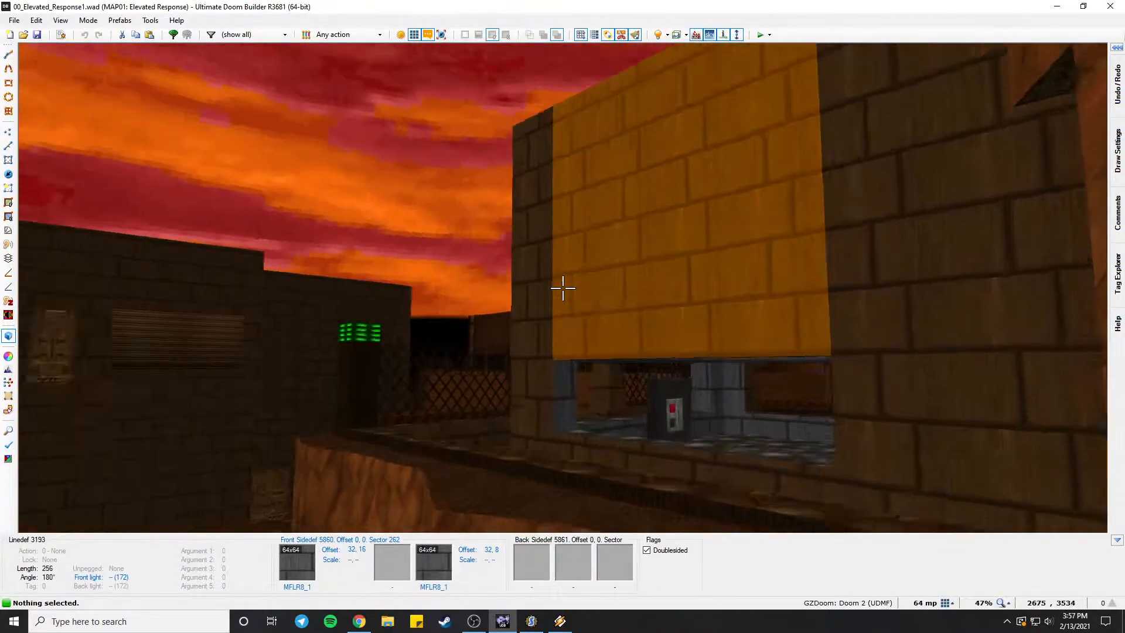
key(e)
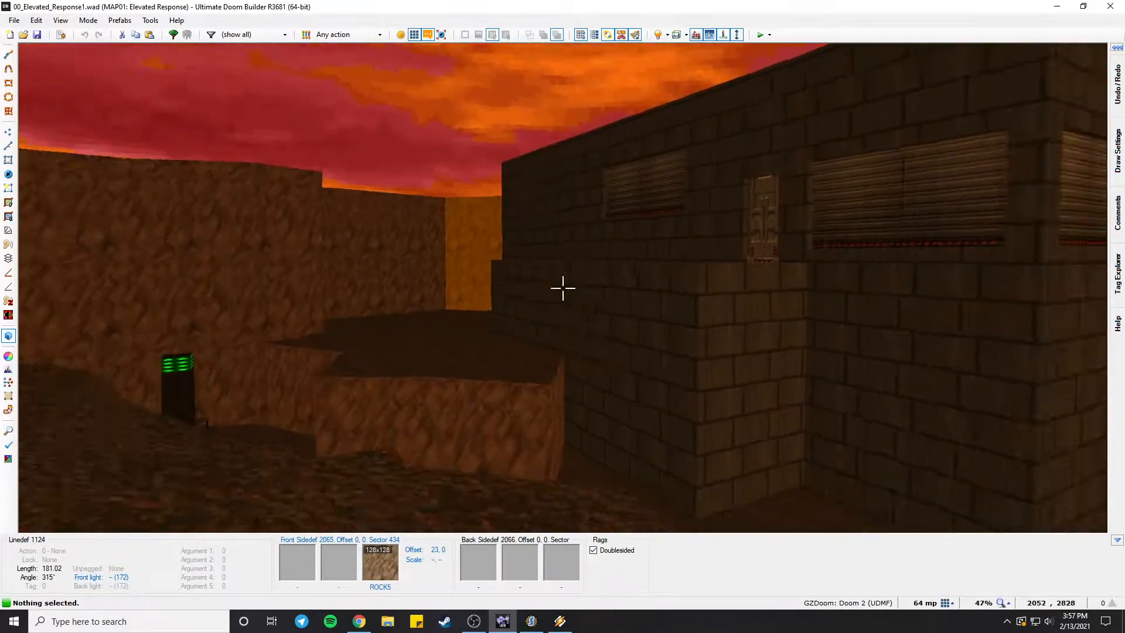
Examine the switch room's grey stone walls, cobblestone floor, wide window openings and central metal switch block.
key(e)
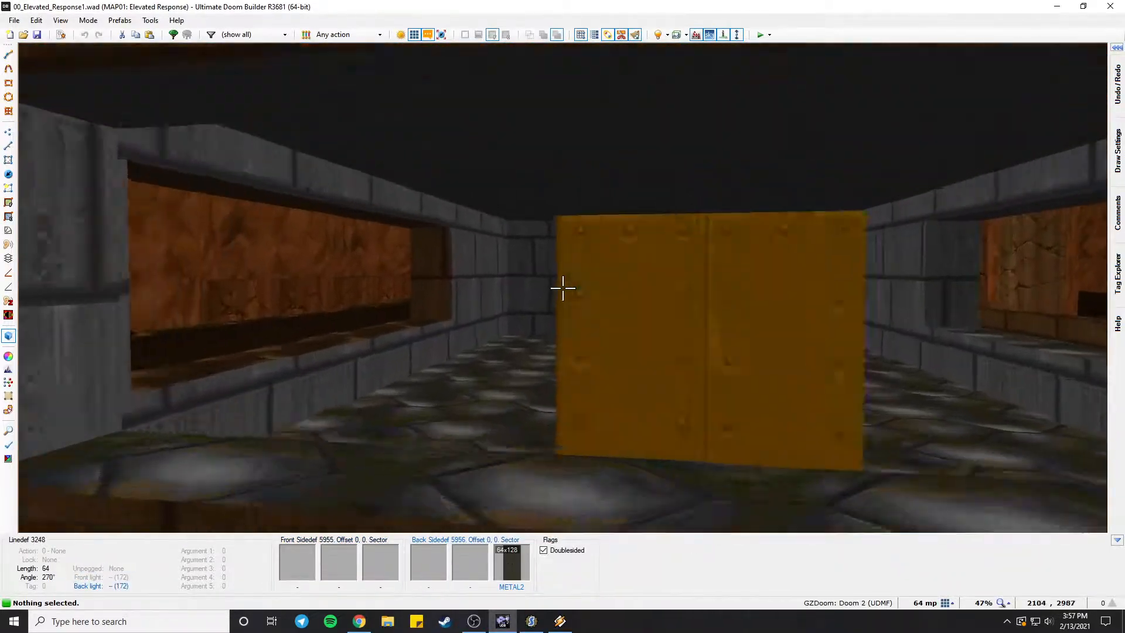
key(d)
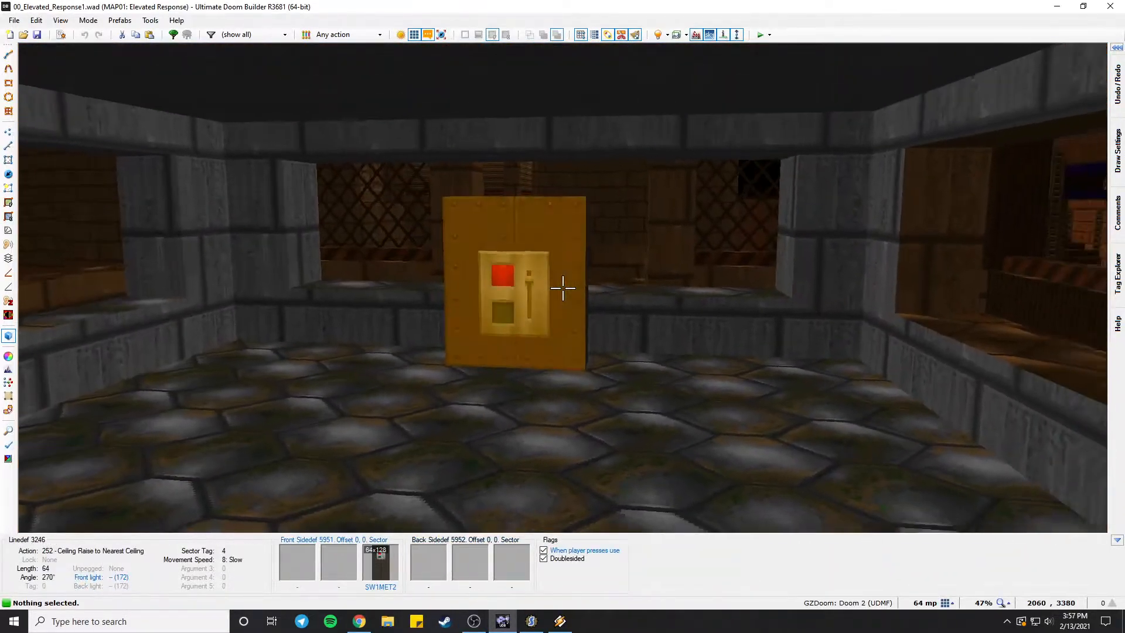
key(e)
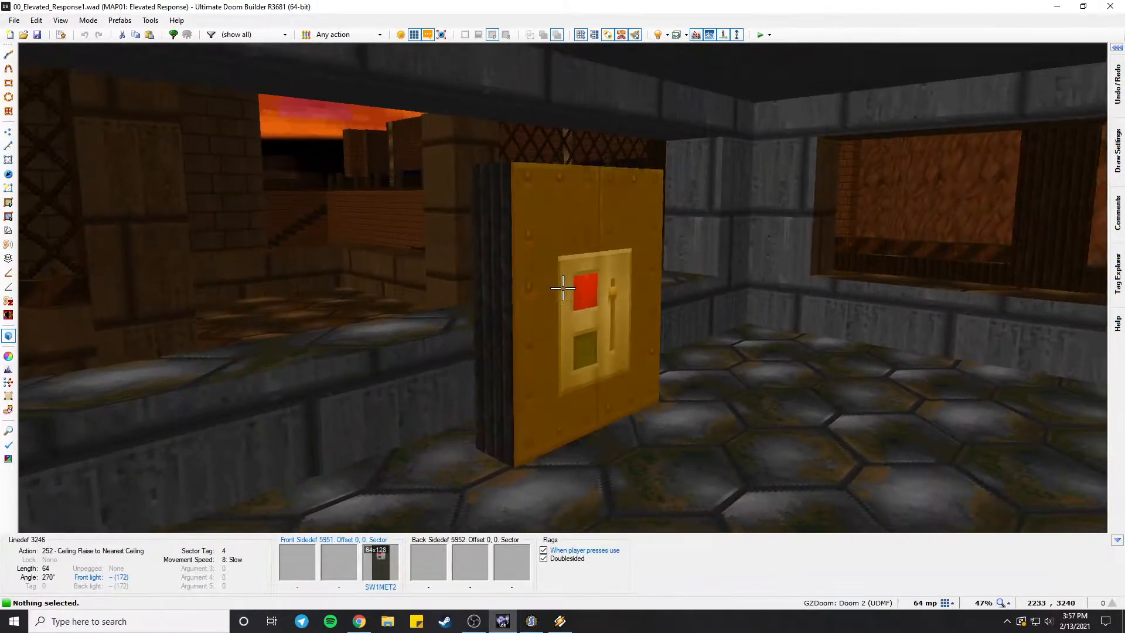
Examine the grey building's upper shuttered windows, lower tech-panel door and the view along the retaining wall toward the waterfall.
key(e)
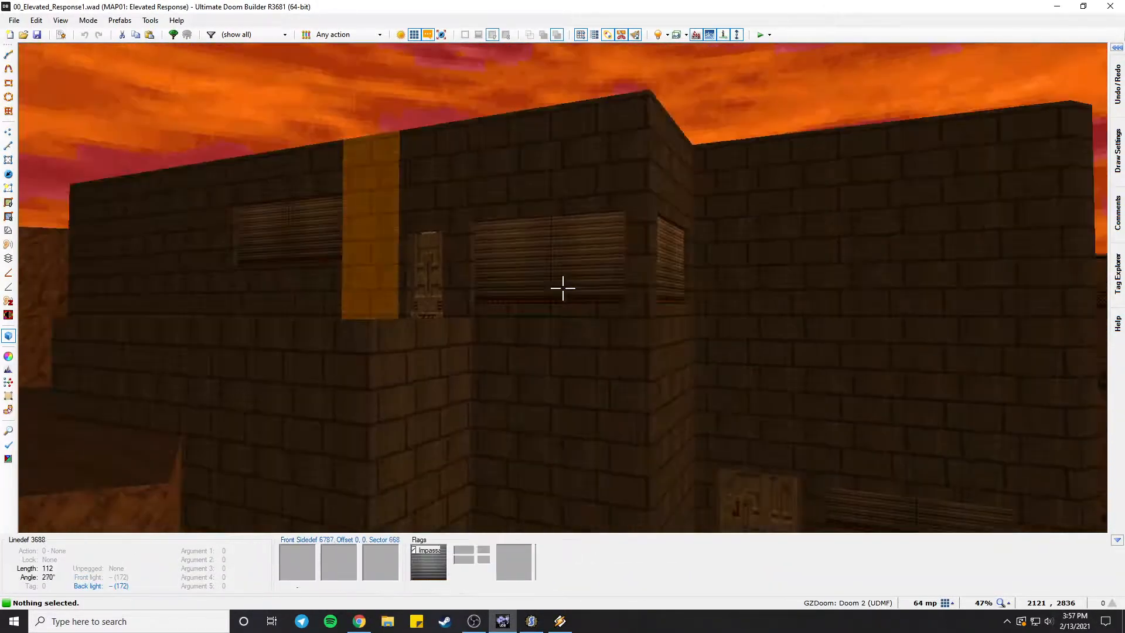
key(e)
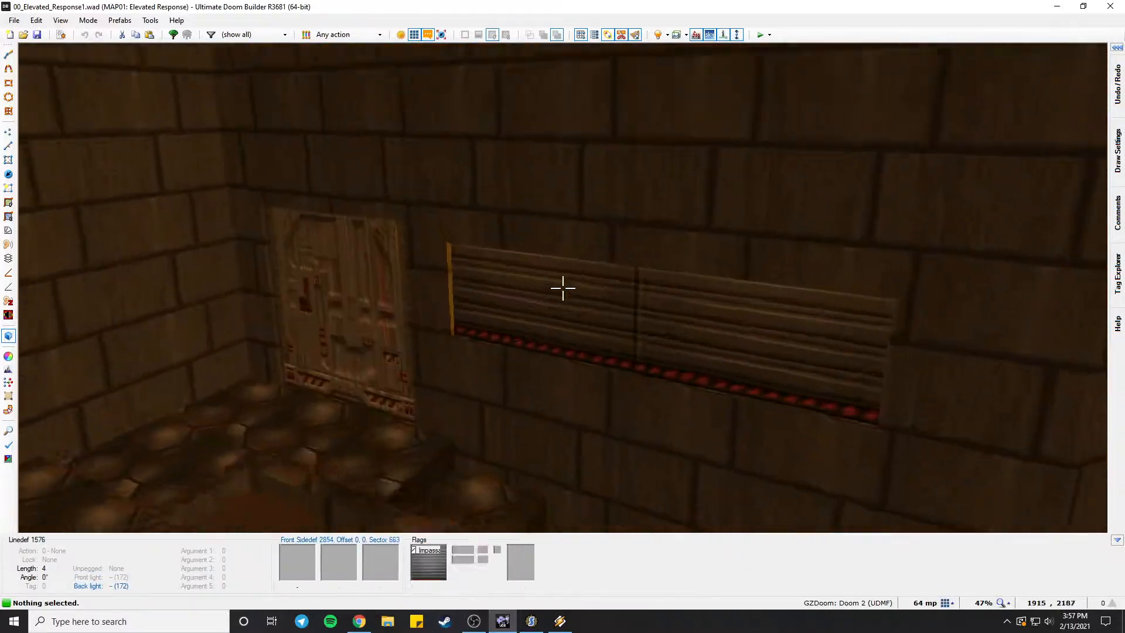
key(e)
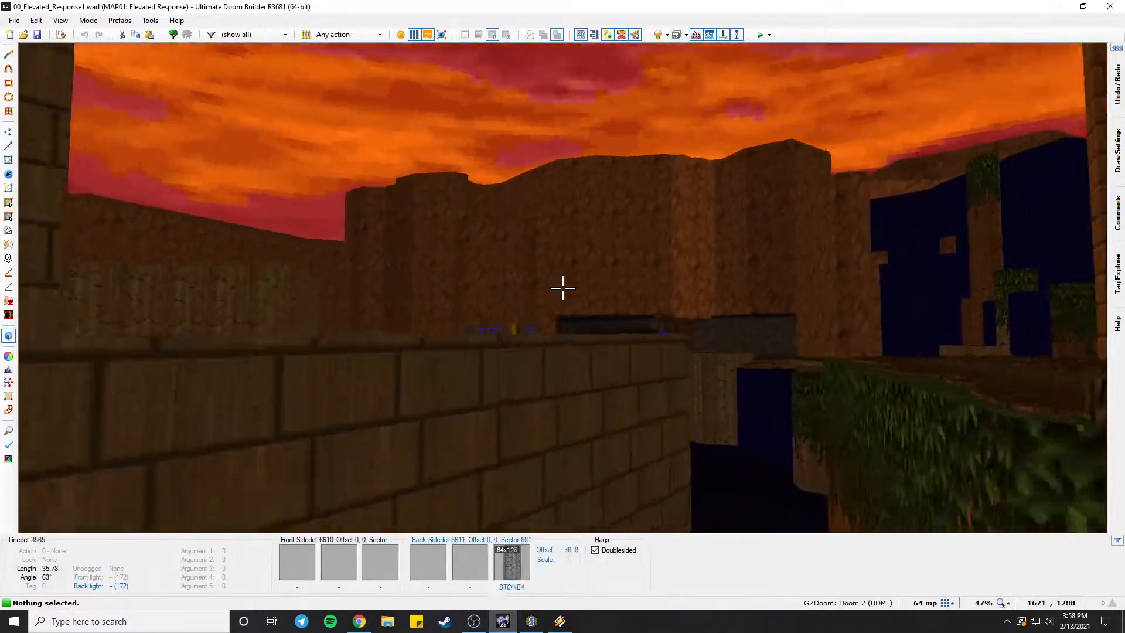
Examine the cliffs and sky above the waterfall, and the river upstream to the grassy bank beside the dark metal structure.
key(e)
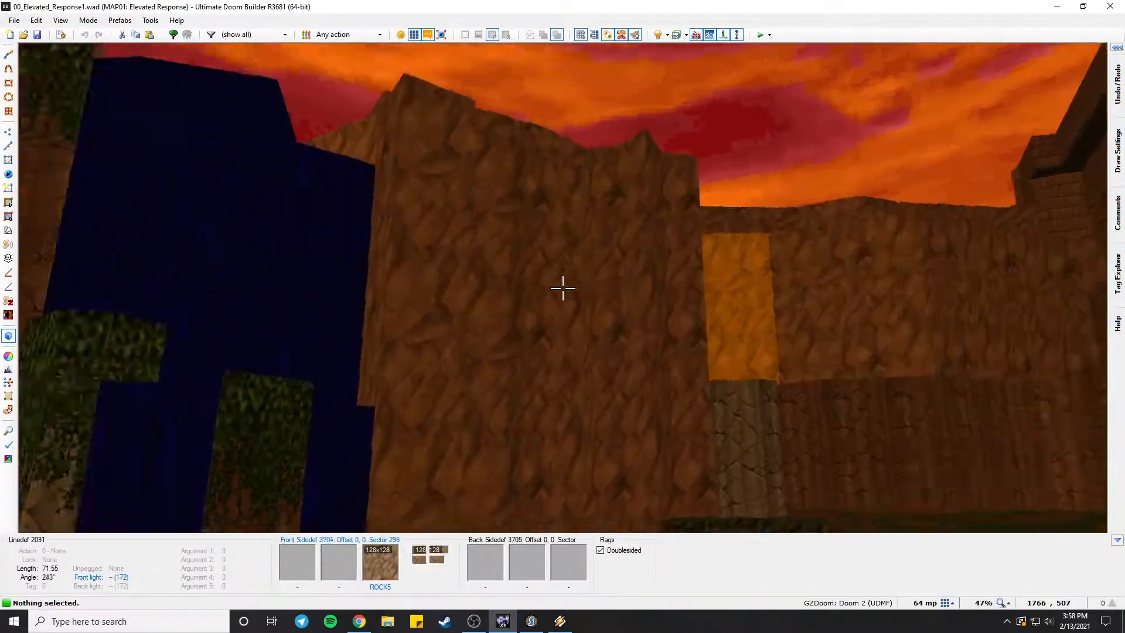
key(e)
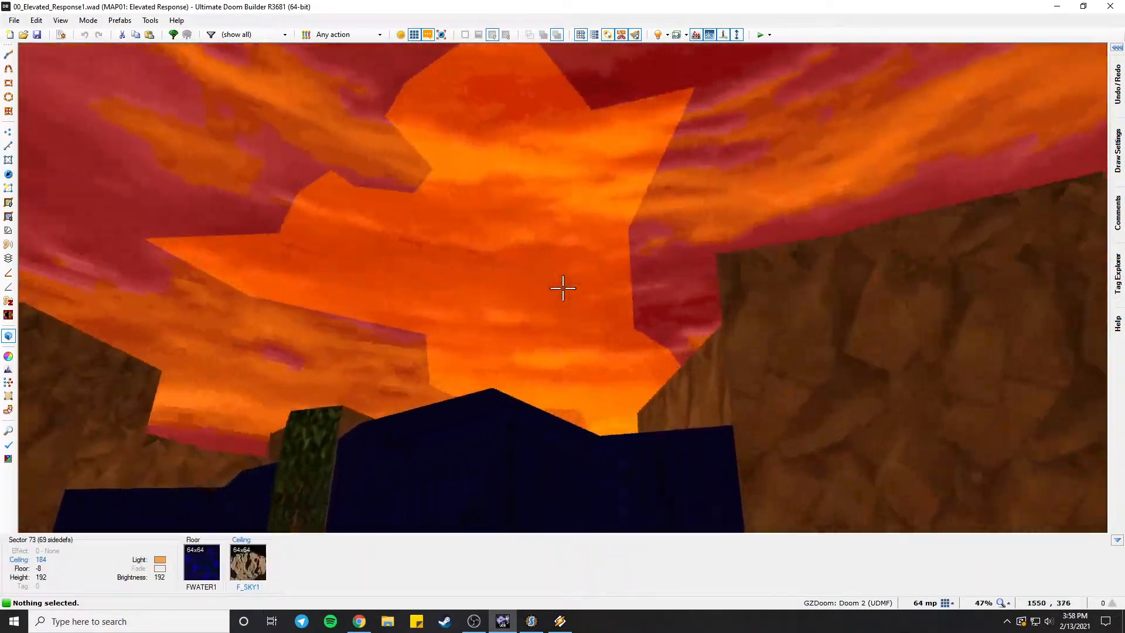
key(e)
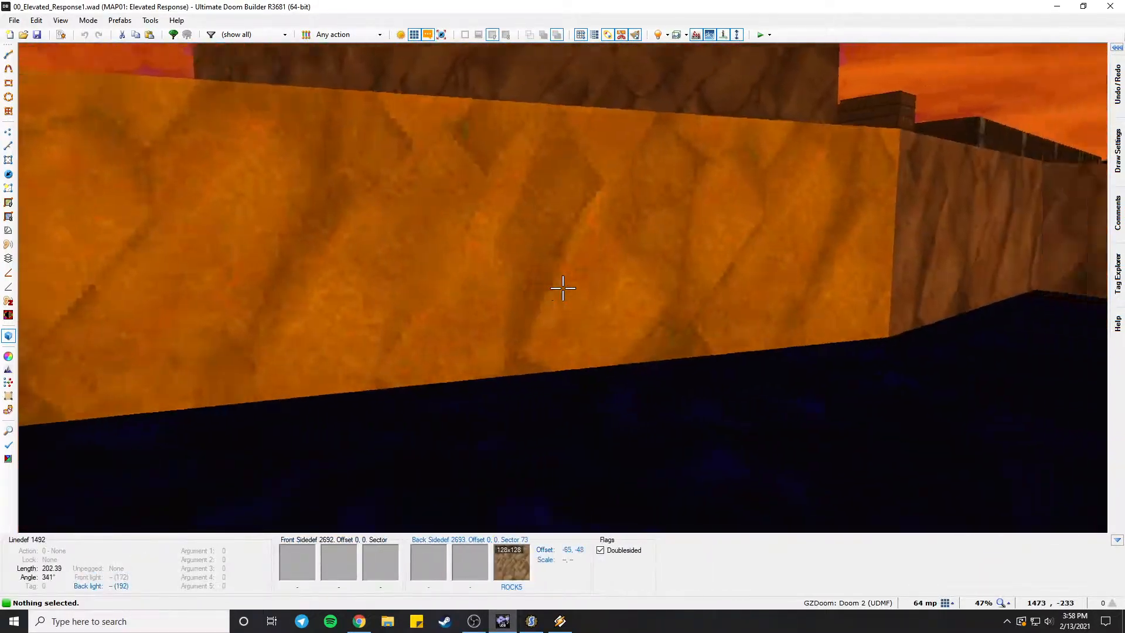
key(e)
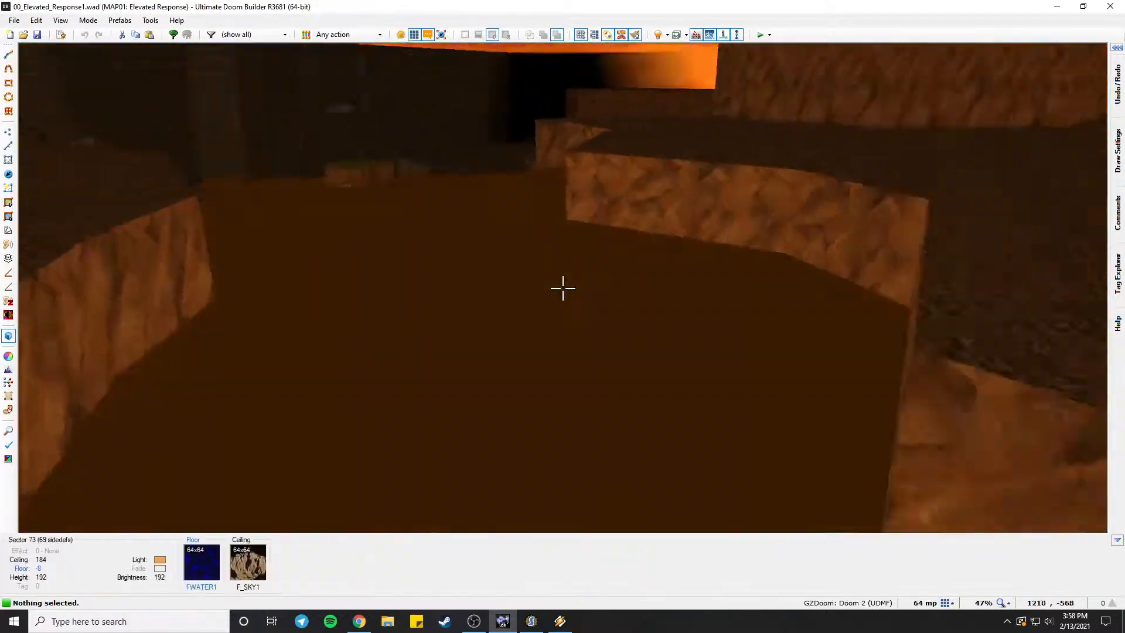
key(e)
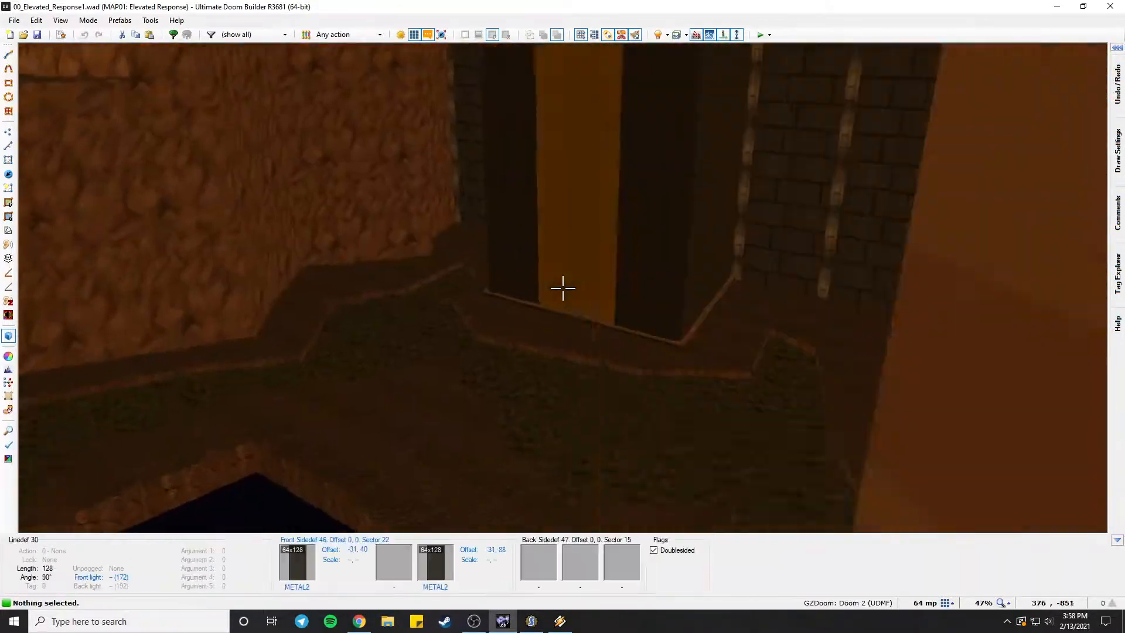
Examine the dark metal structure by the fenced brick wall, the river above the cliffs, and the brick building beside the waterfall.
key(e)
key(f)
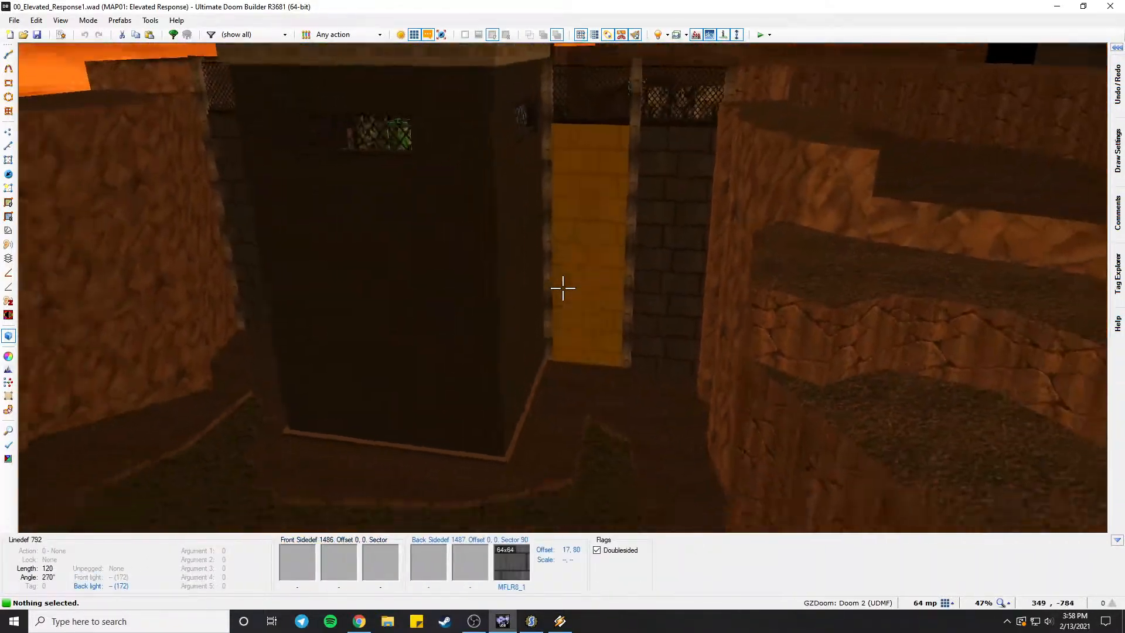
key(e)
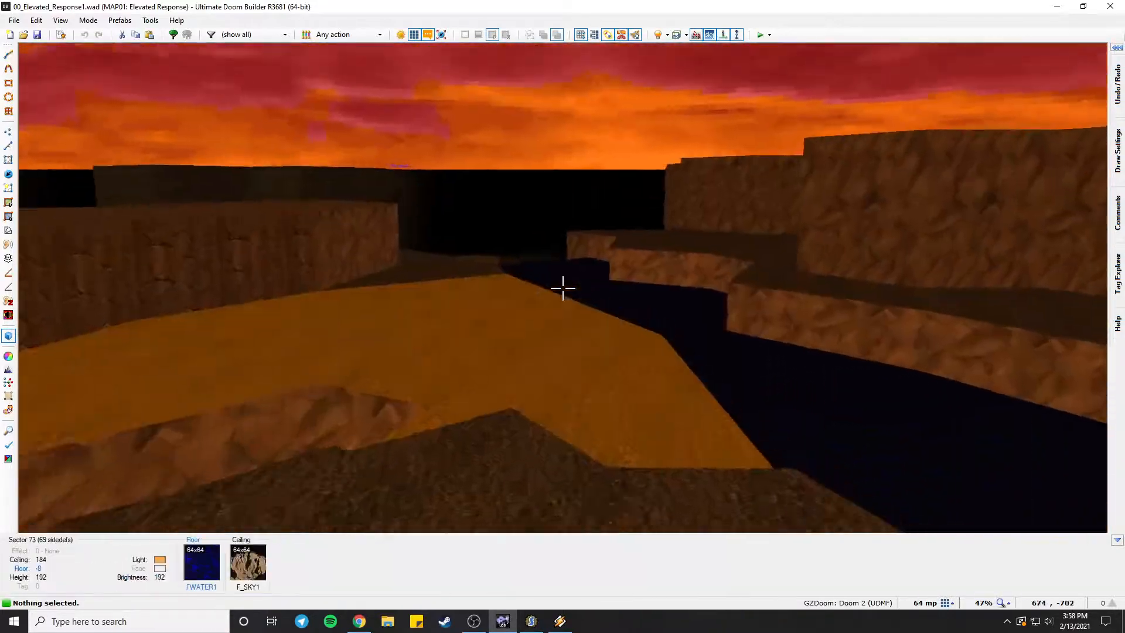
key(e)
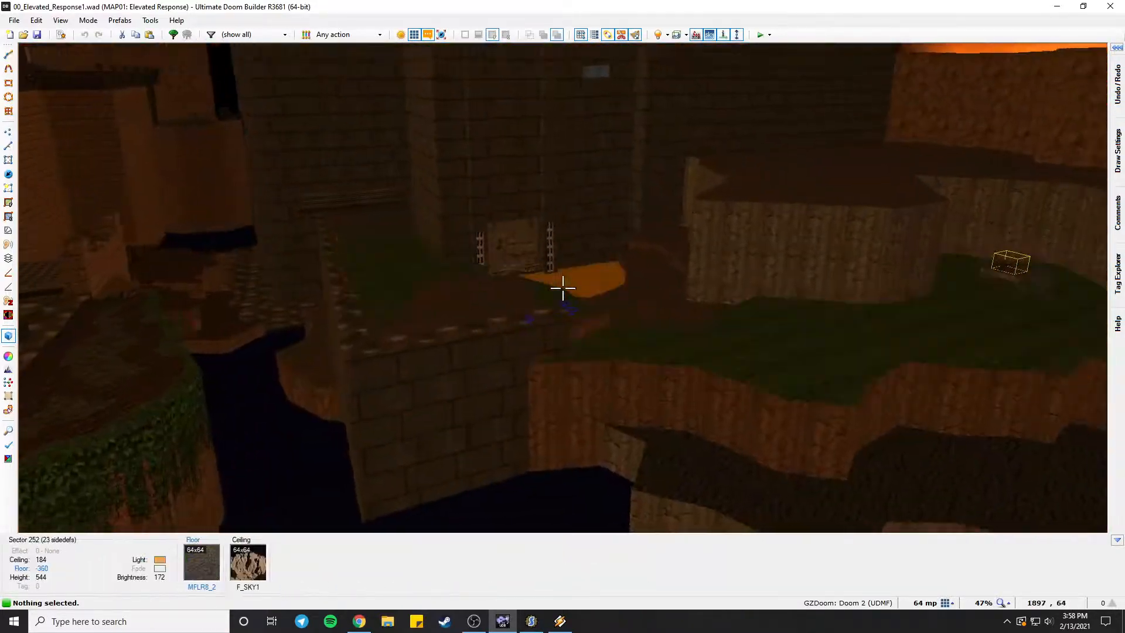
key(d)
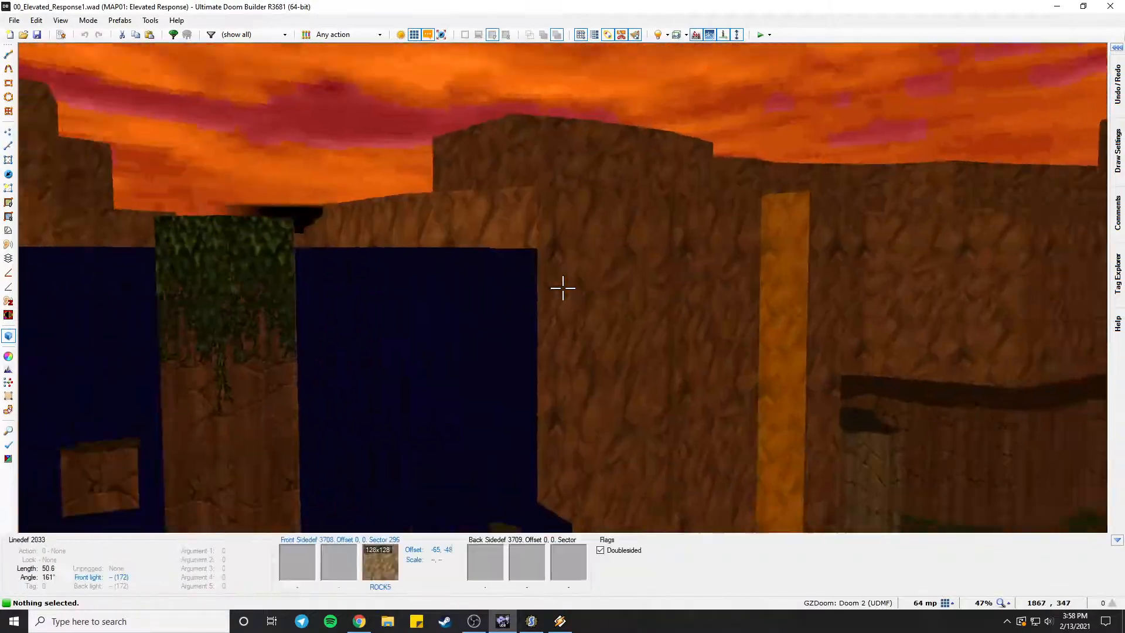
key(e)
key(e)
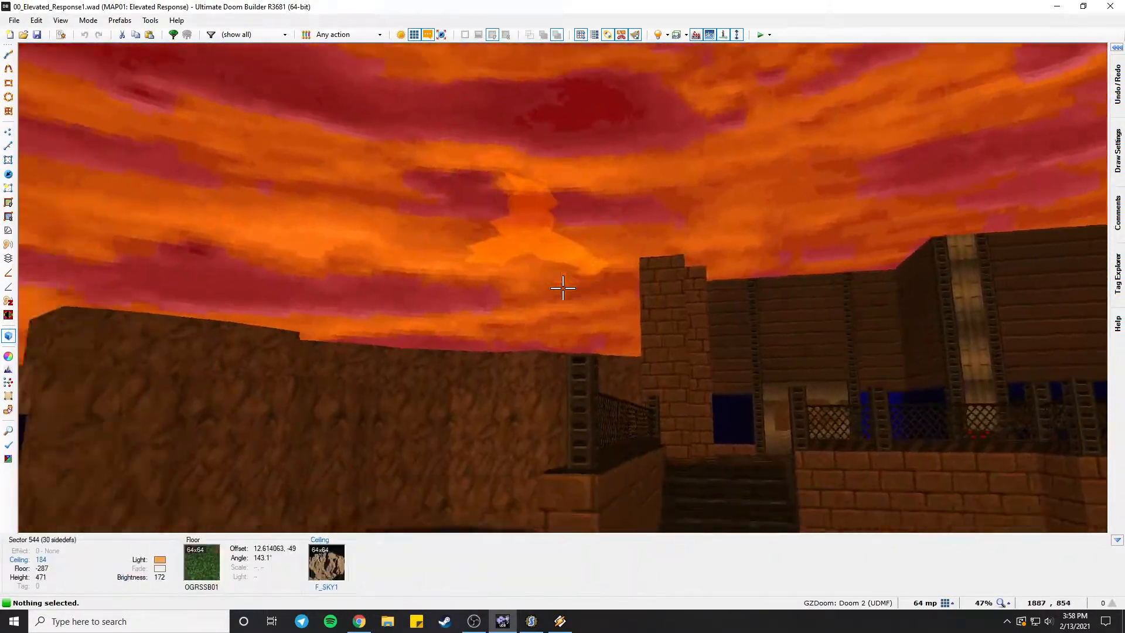
Examine the ivy-topped rock pillar in the waterfall, the rocky river channel upstream and the fenced brick terraces along the gorge.
key(e)
key(d)
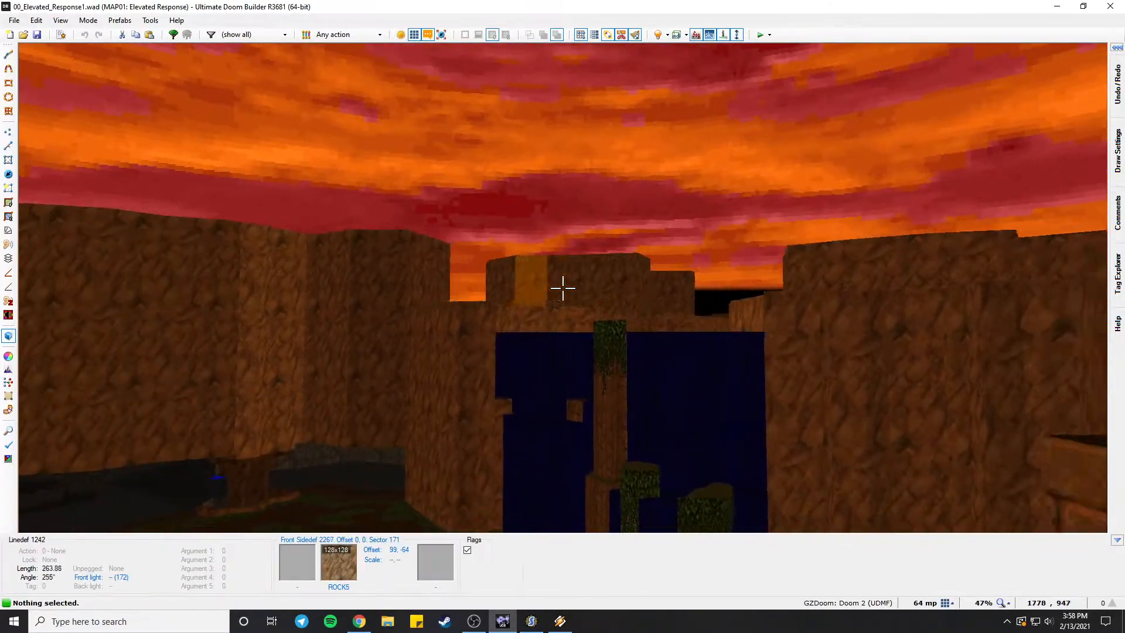
key(e)
key(e)
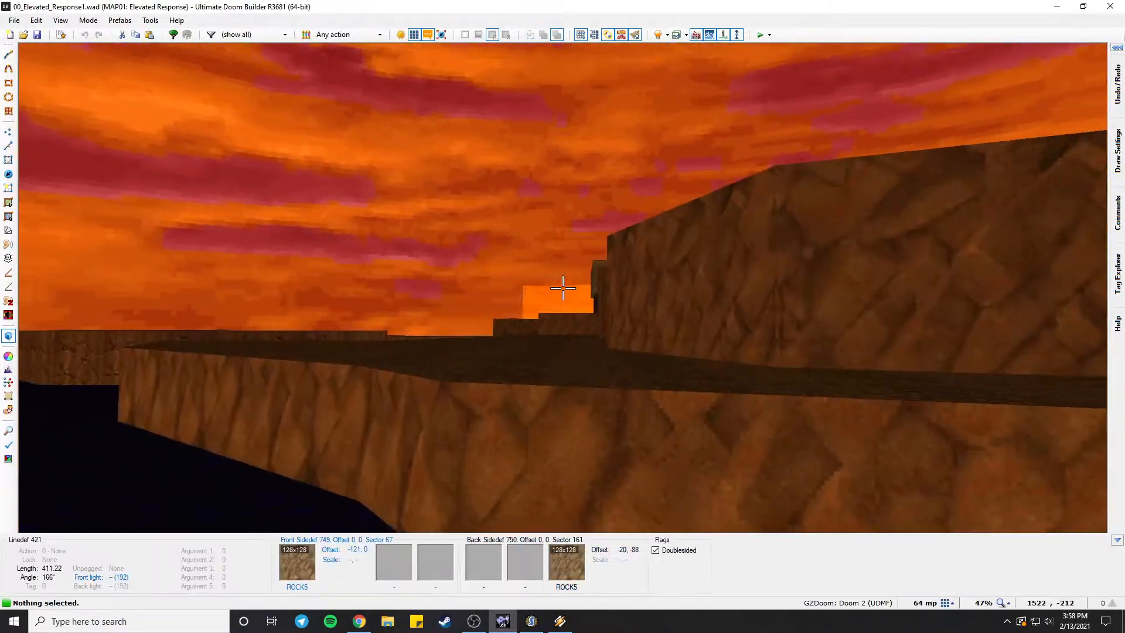
key(e)
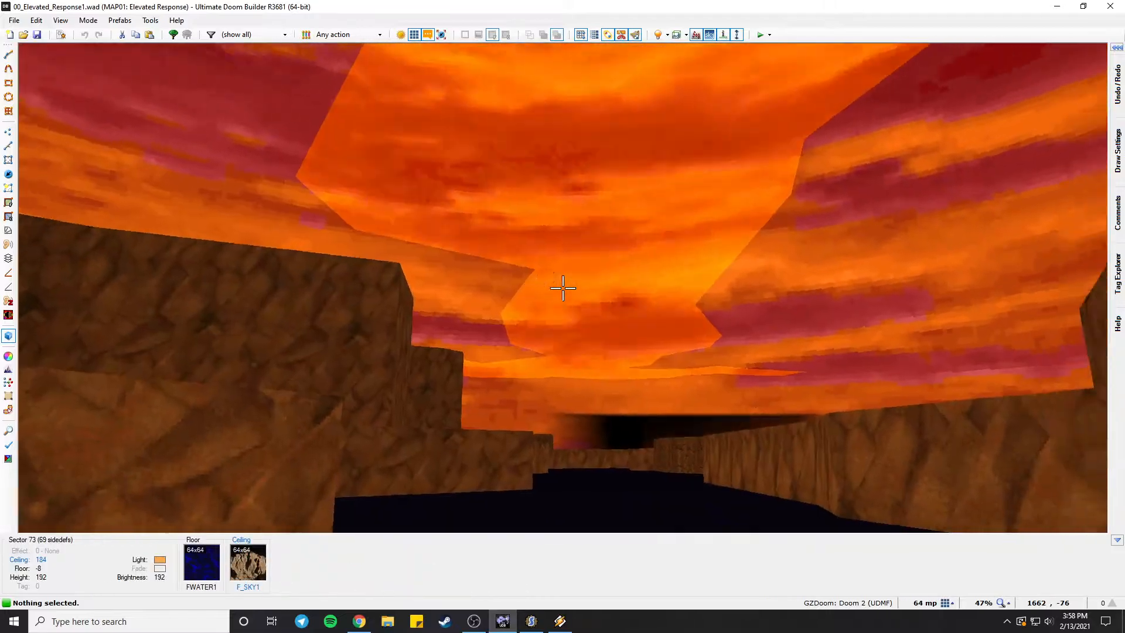
key(e)
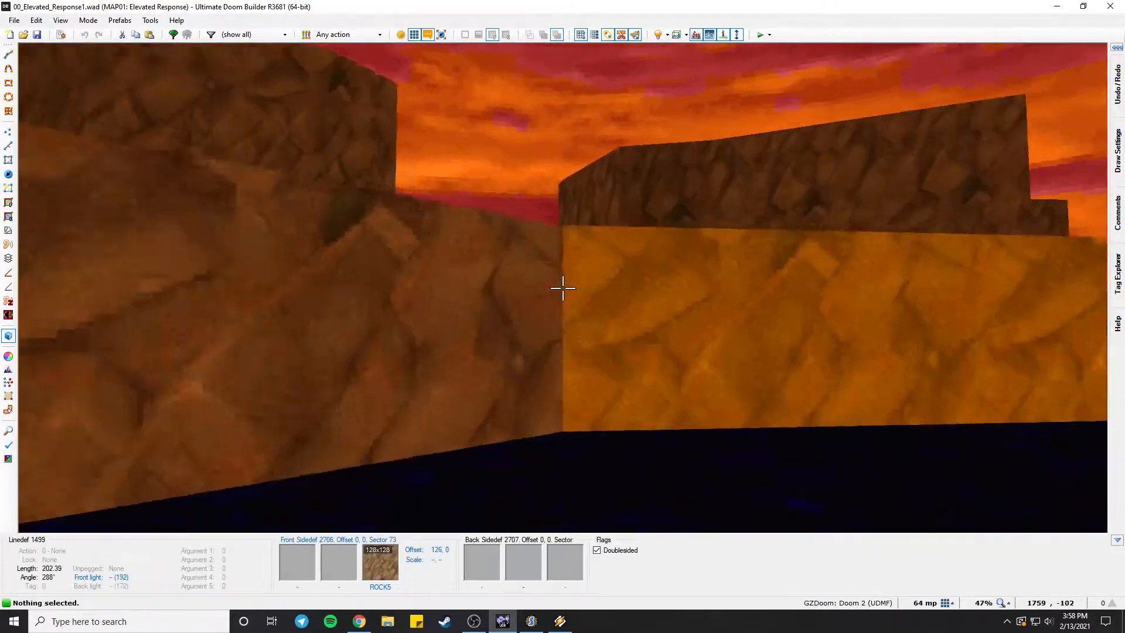
key(e)
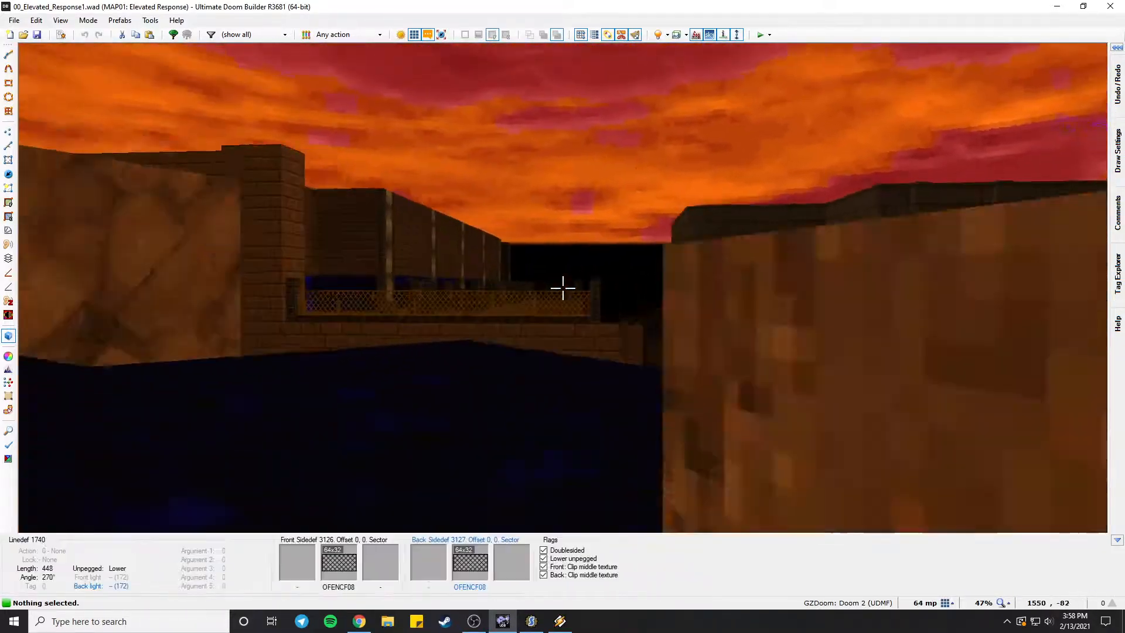
key(e)
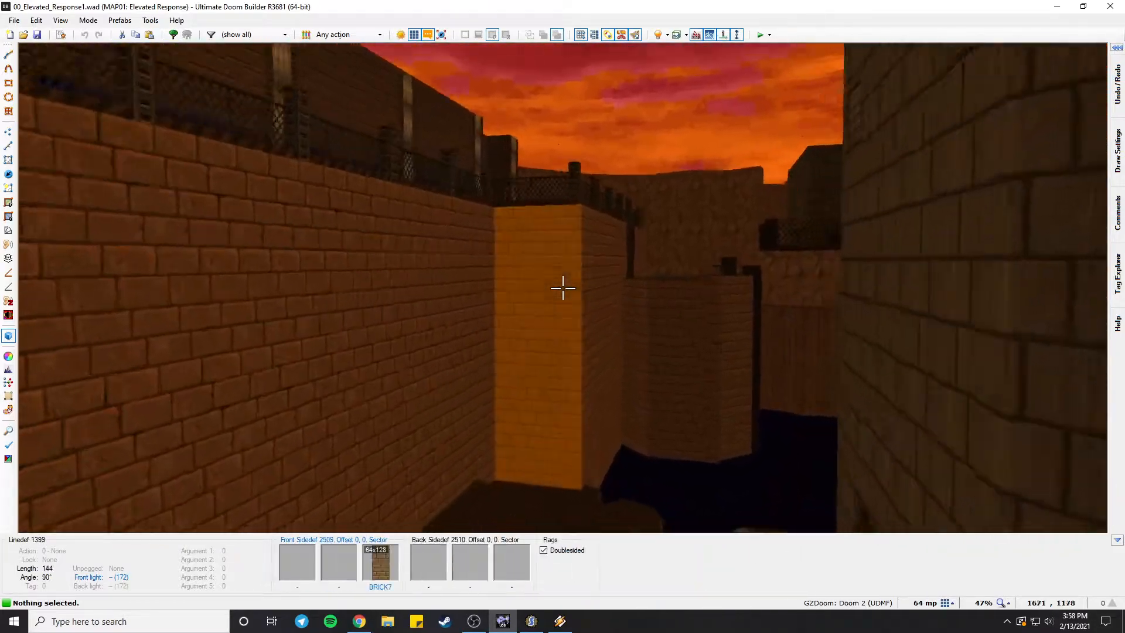
Leave the 3D view and open MAP01 from ELEVATED1.01.wad.
key(q)
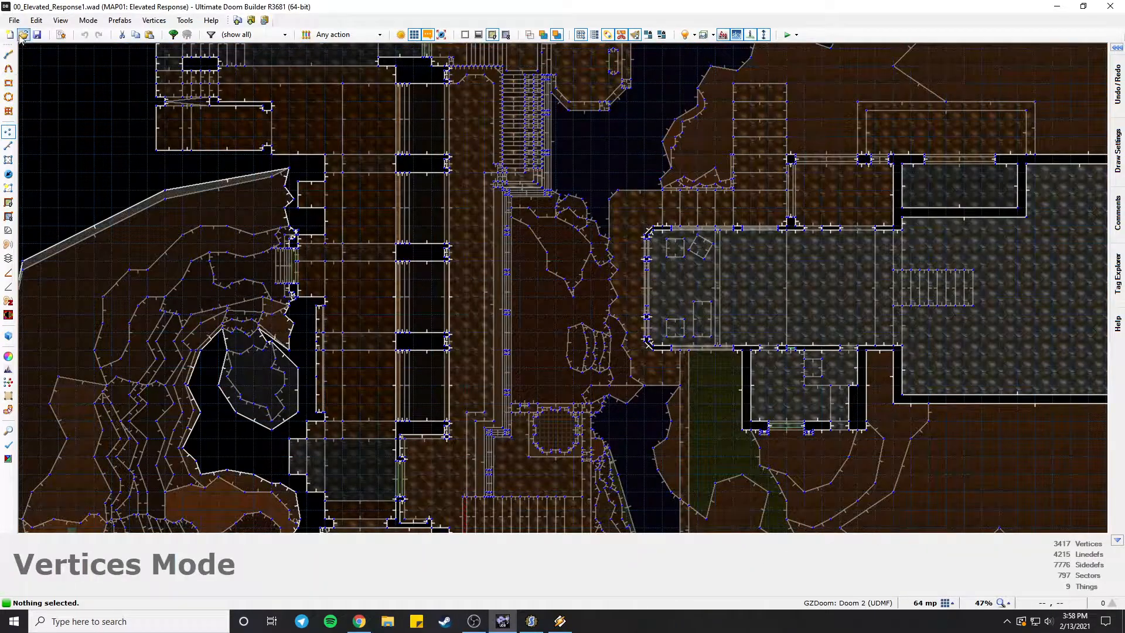
click(22, 35)
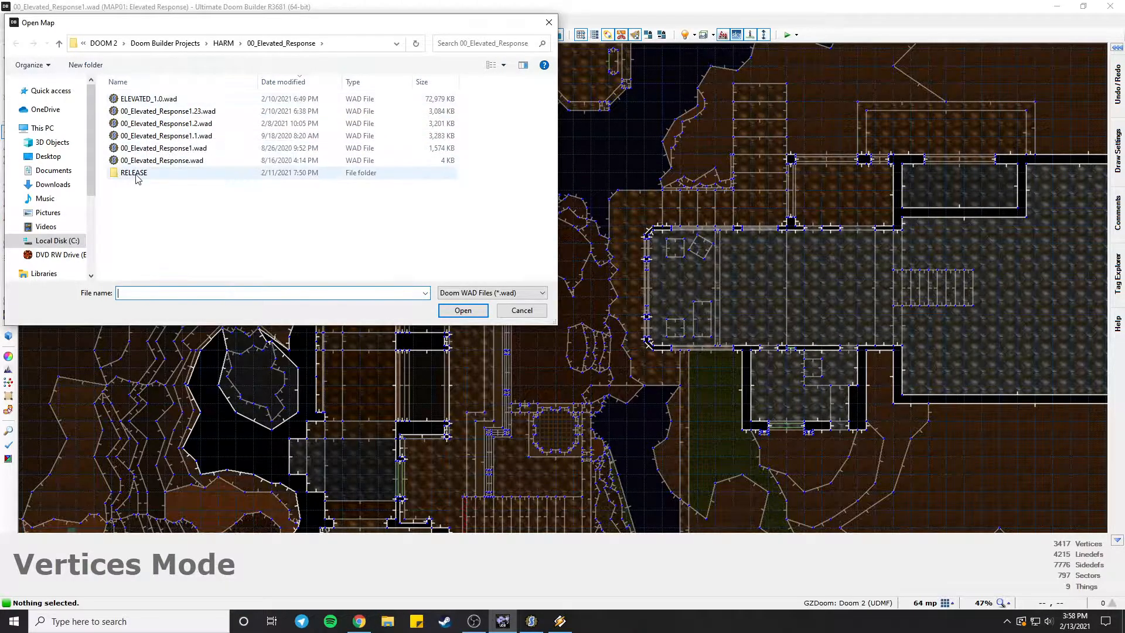
click(463, 310)
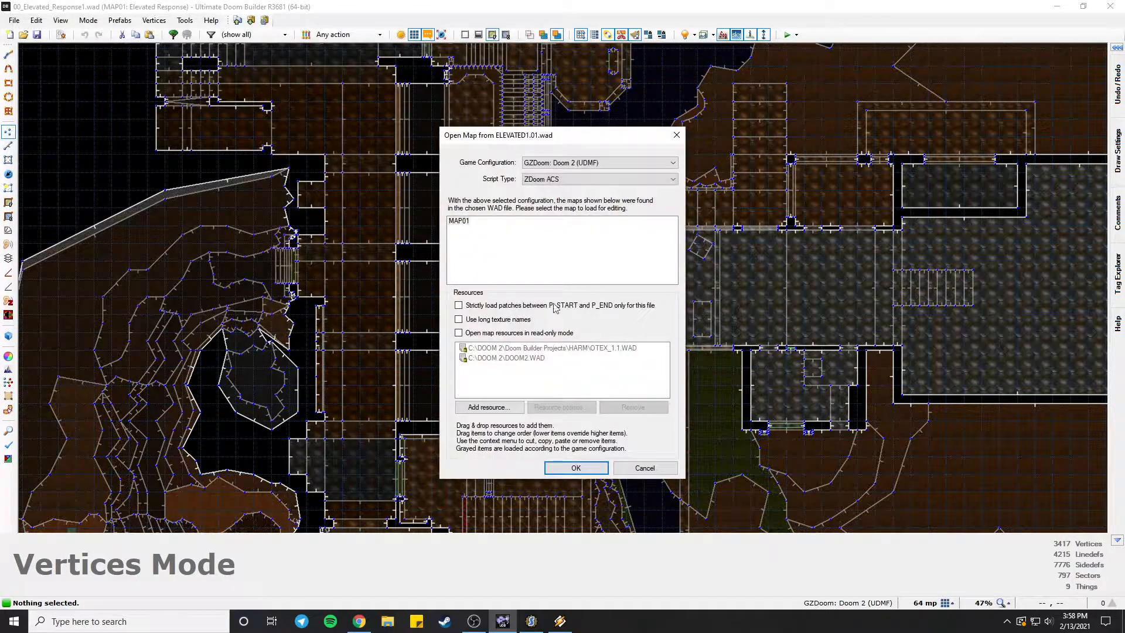
click(576, 468)
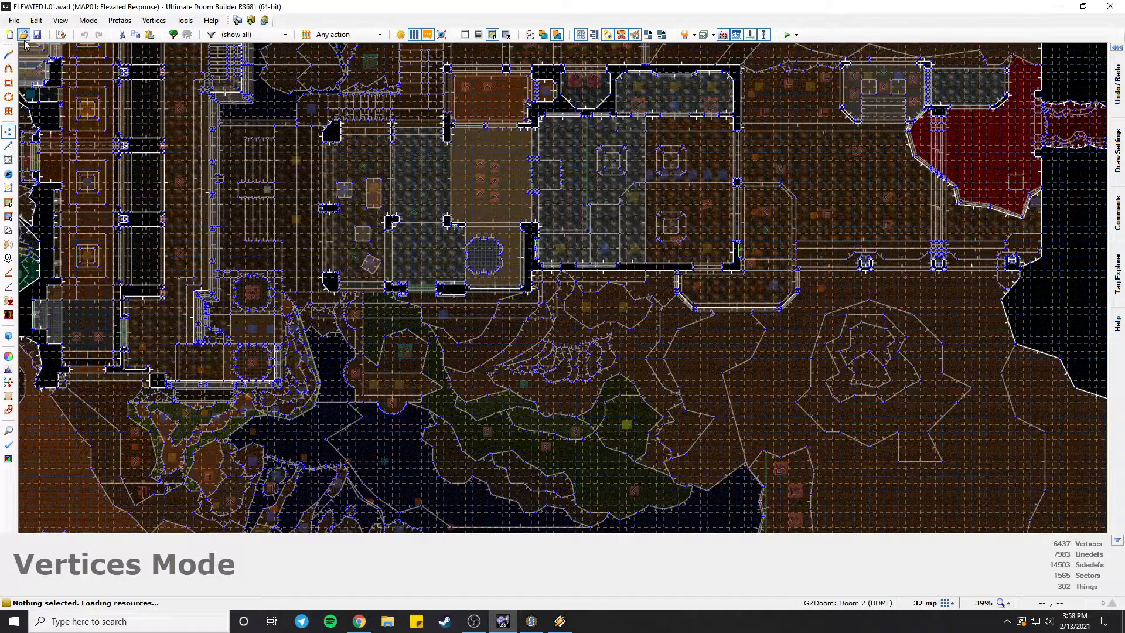
Open MAP01 from 00_Elevated_Response1.1.wad and enter its 3D view.
click(23, 35)
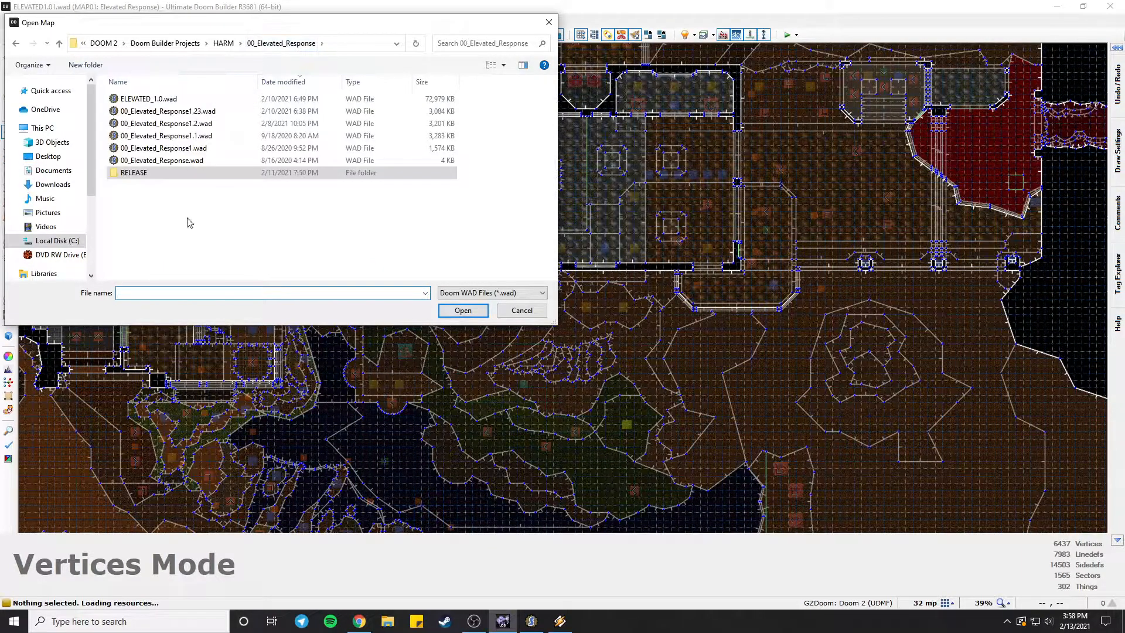
double_click(175, 136)
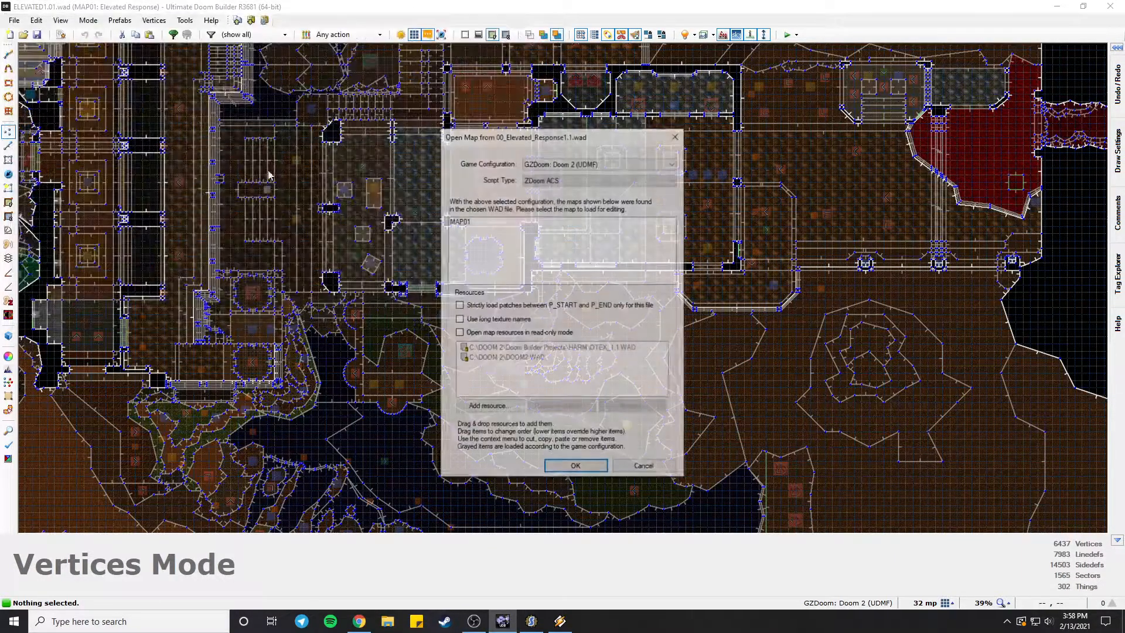
click(579, 467)
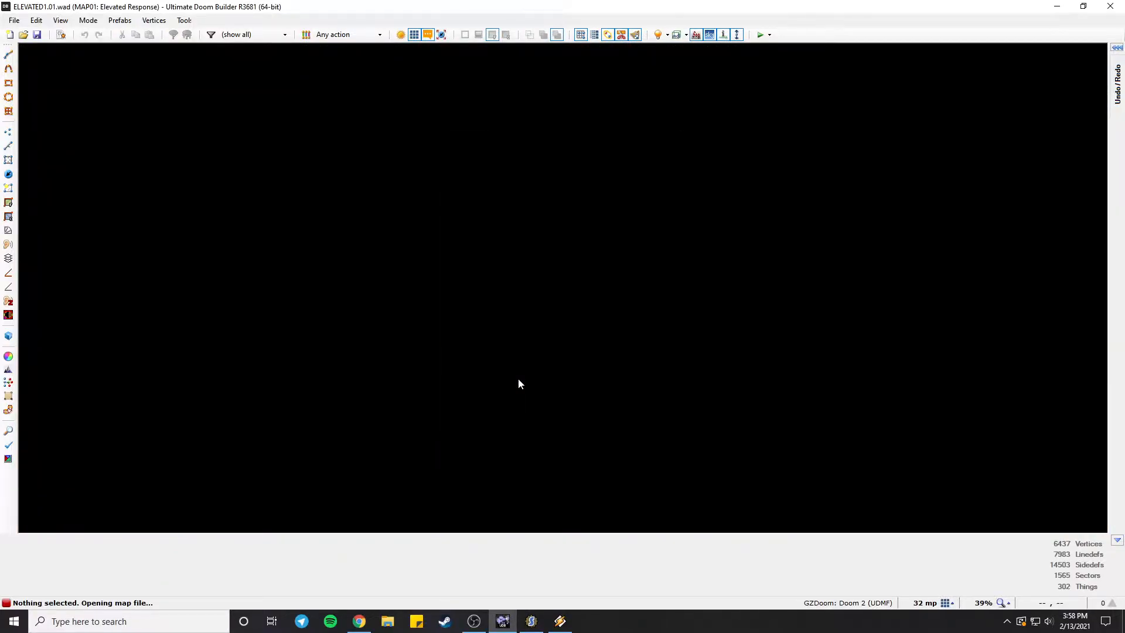
key(q)
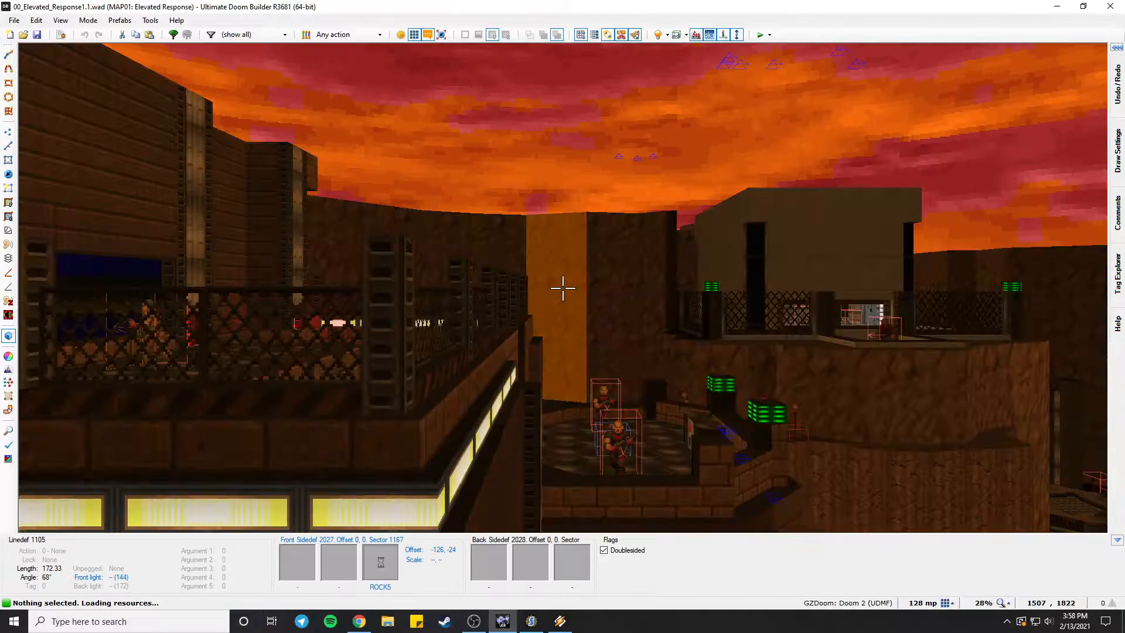
Examine the grey brick walls with shutters, the yellow-lit terrace edge over the gorge and the fenced window into the computer hall.
key(e)
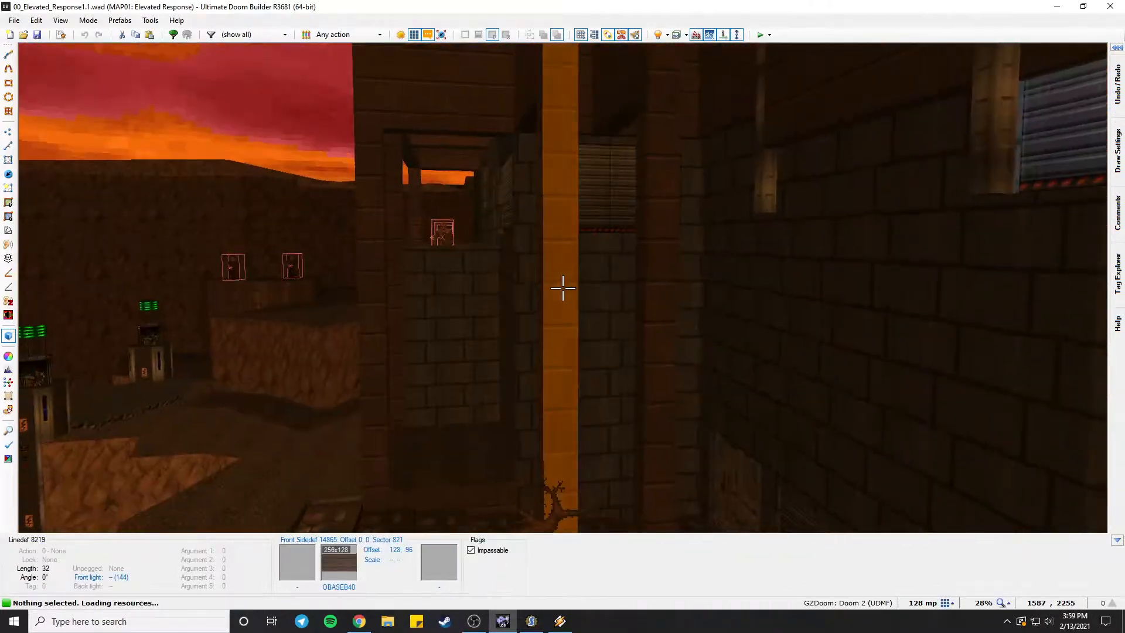
key(e)
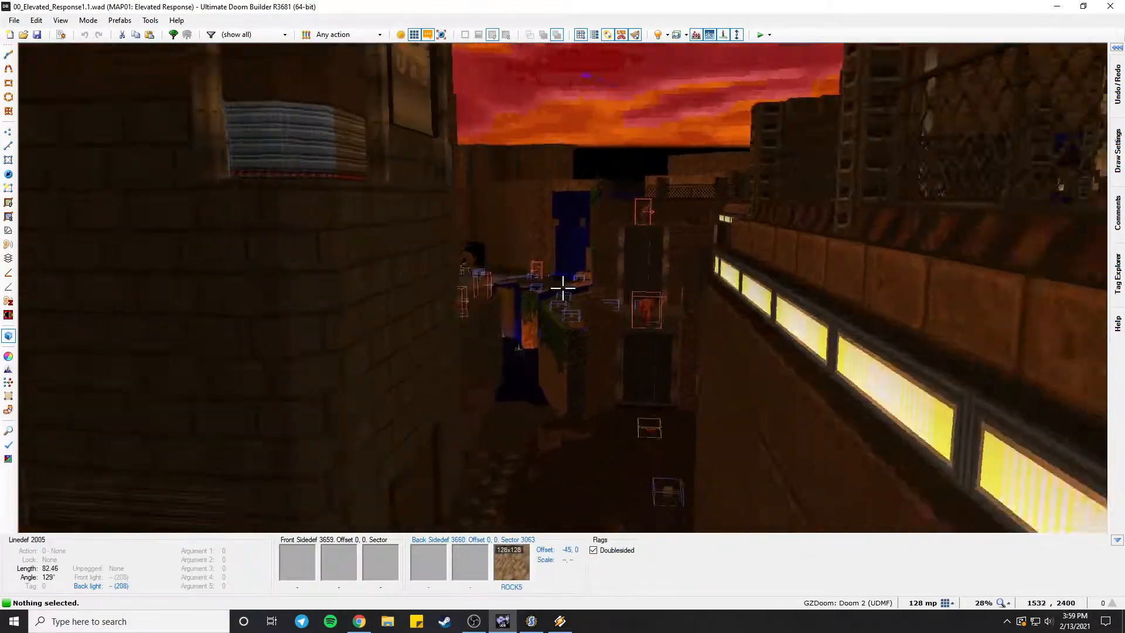
key(e)
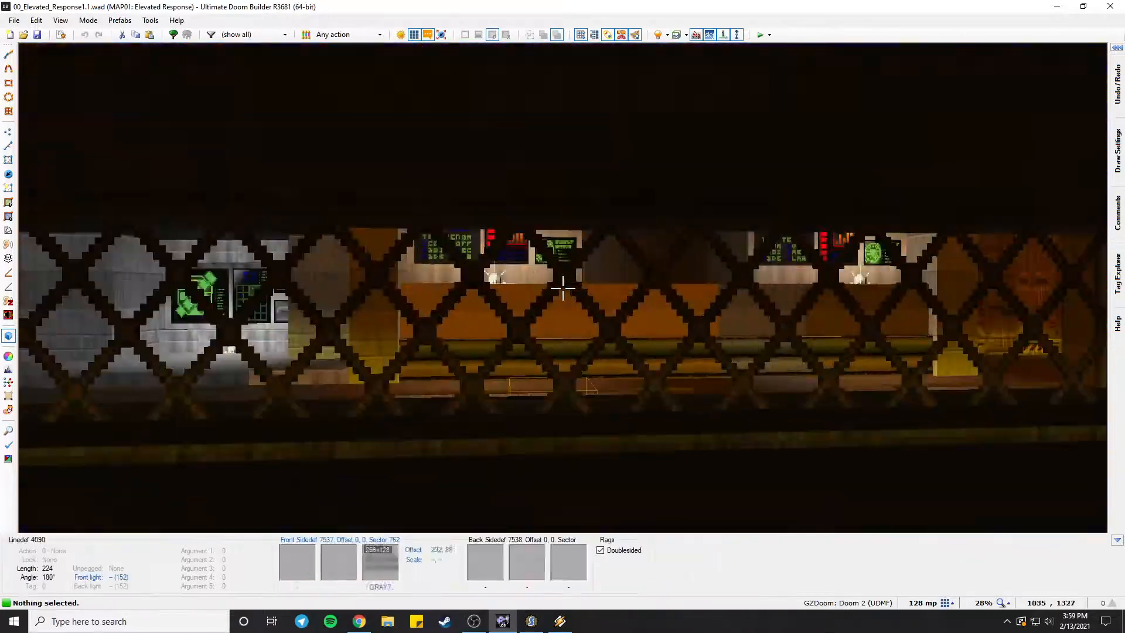
key(e)
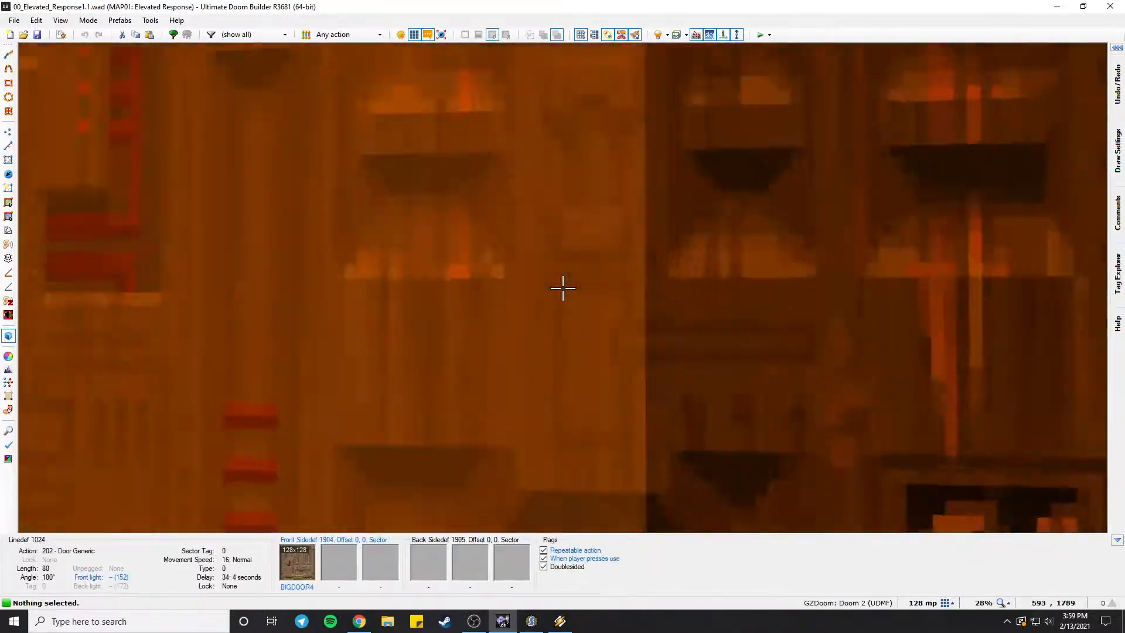
Examine the canyon around the player start building, including its open entrance, chain-link fences, gravel ledges, cracked rock walls and UAC sign.
key(e)
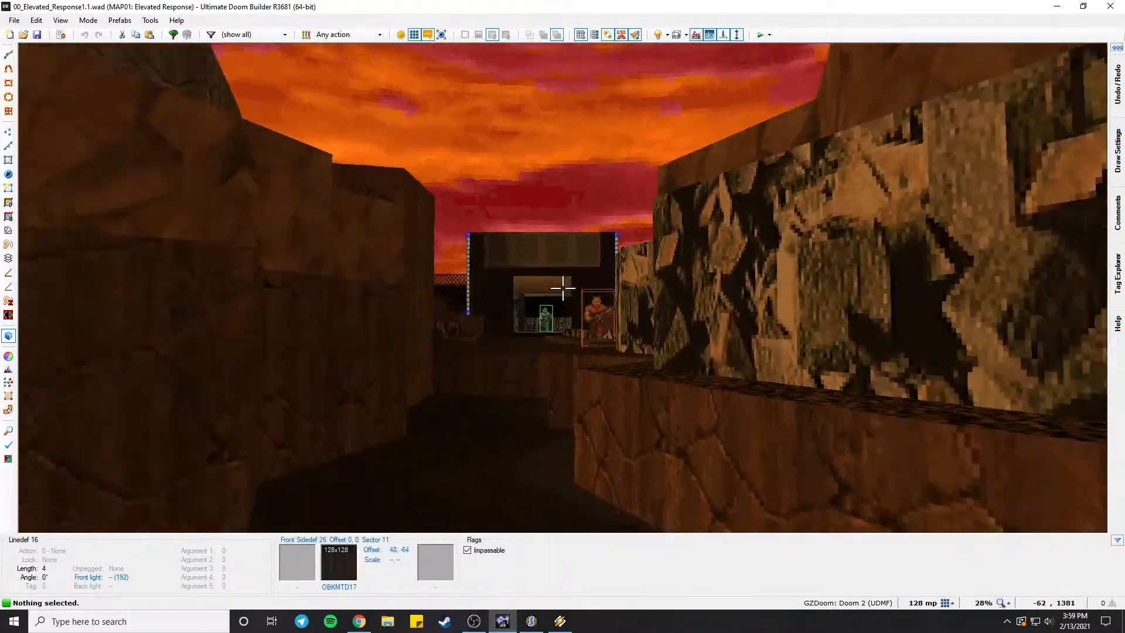
key(e)
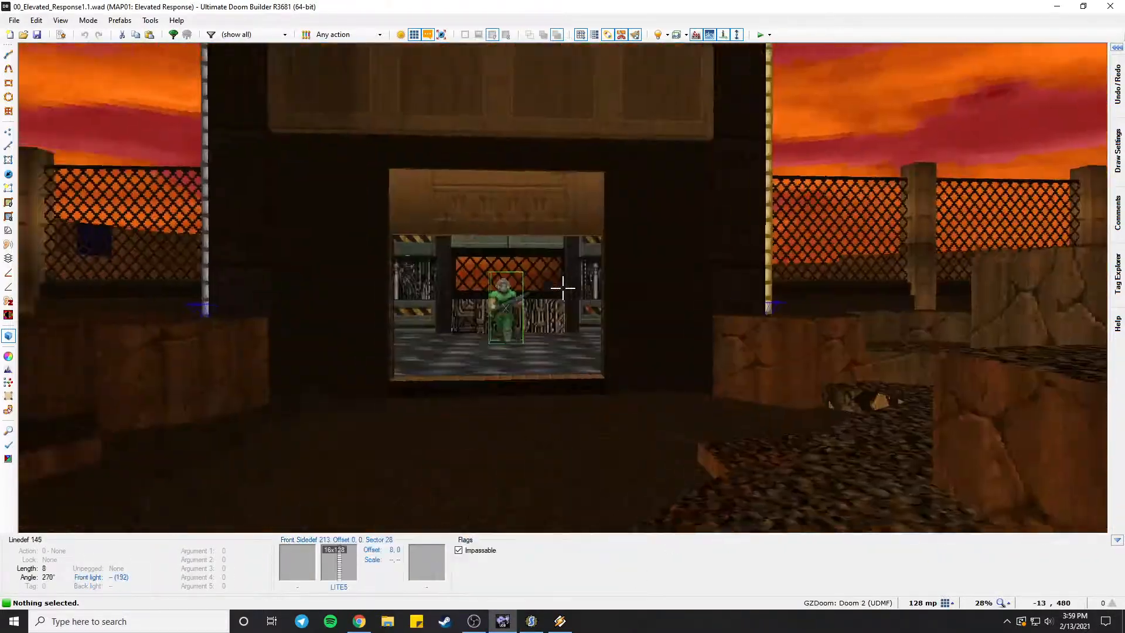
key(e)
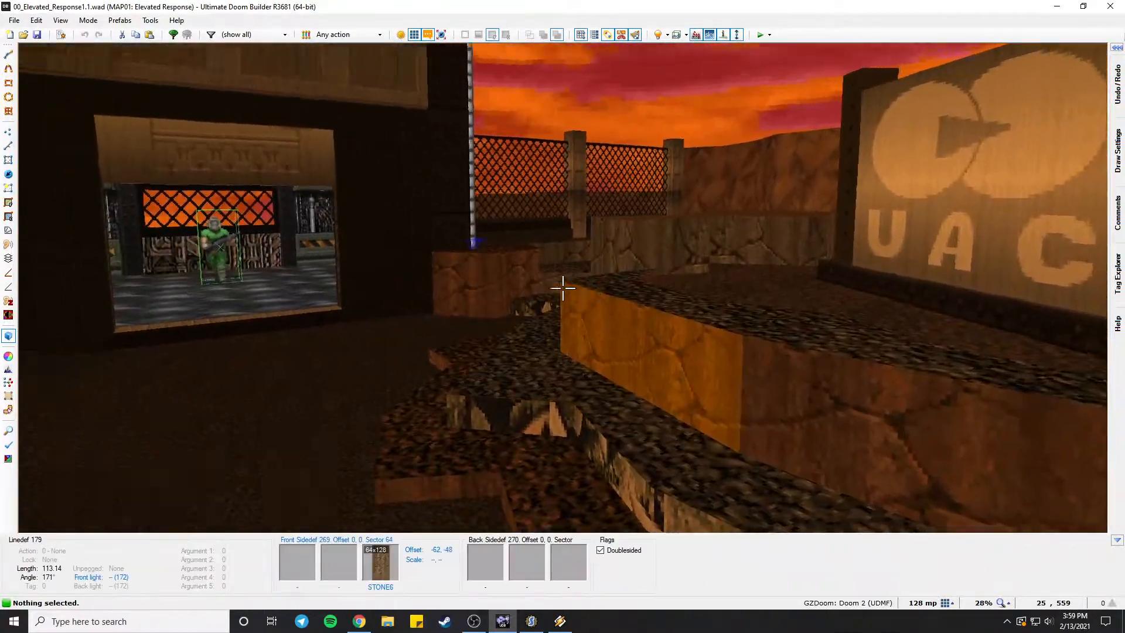
key(s)
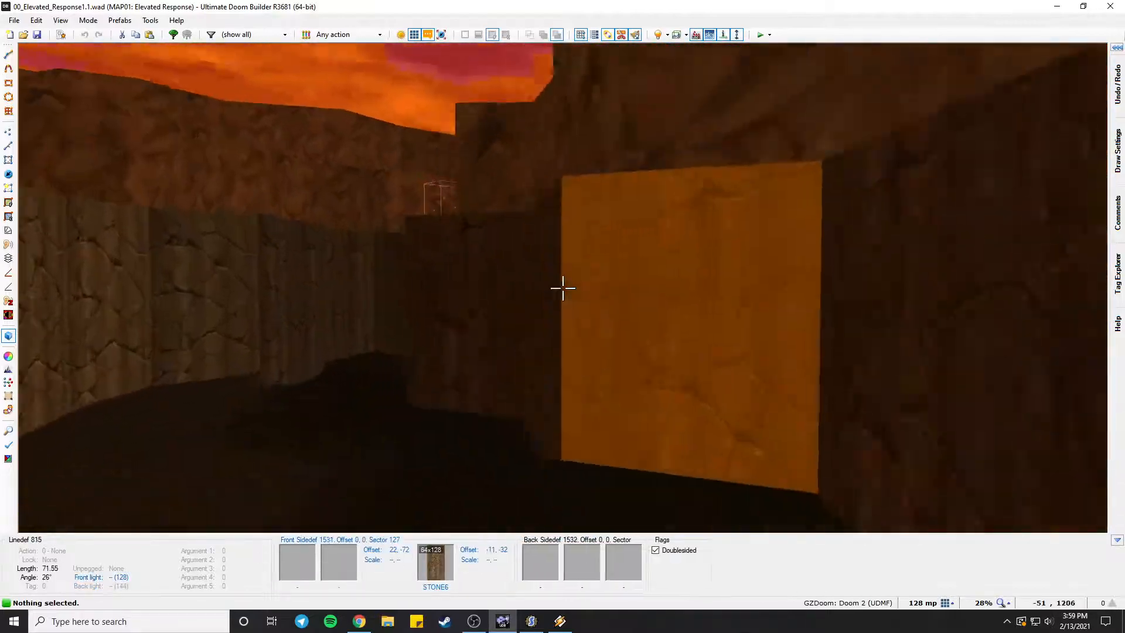
key(e)
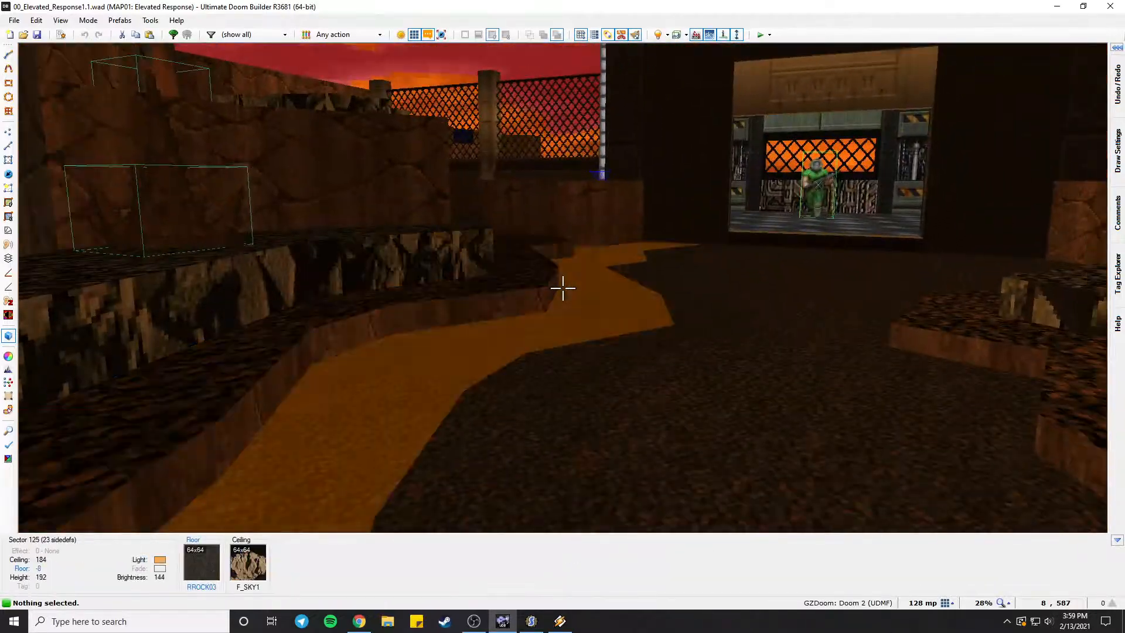
key(e)
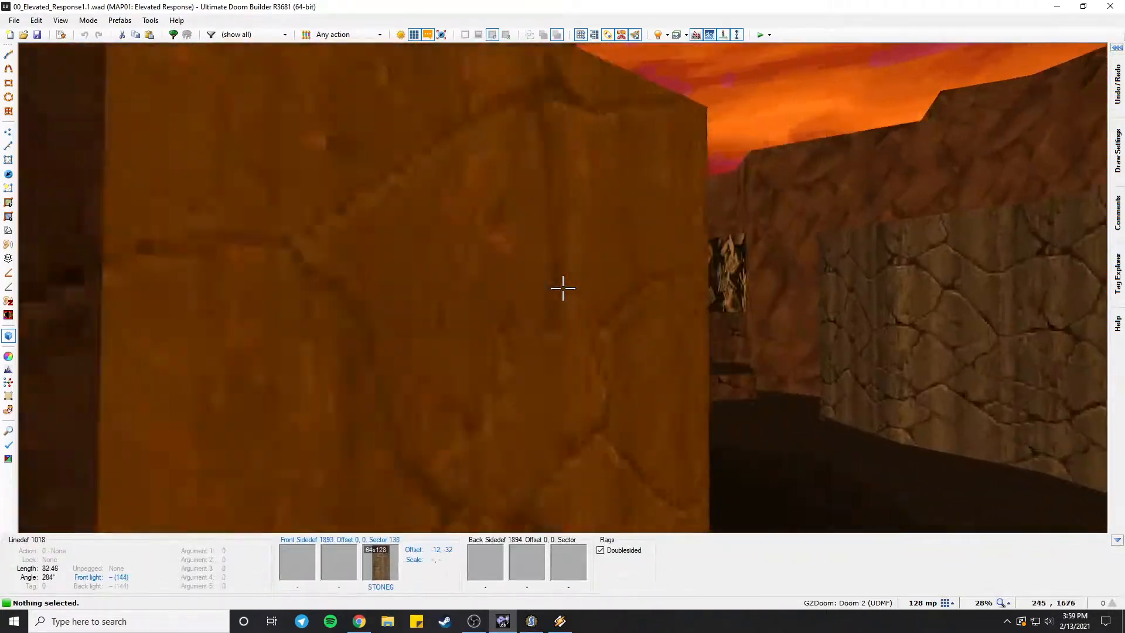
Examine the computer hall's wall monitors, yellow-lit wall bases, recessed ceiling lights, large metal doors and open doorway to the blue-panelled room.
key(e)
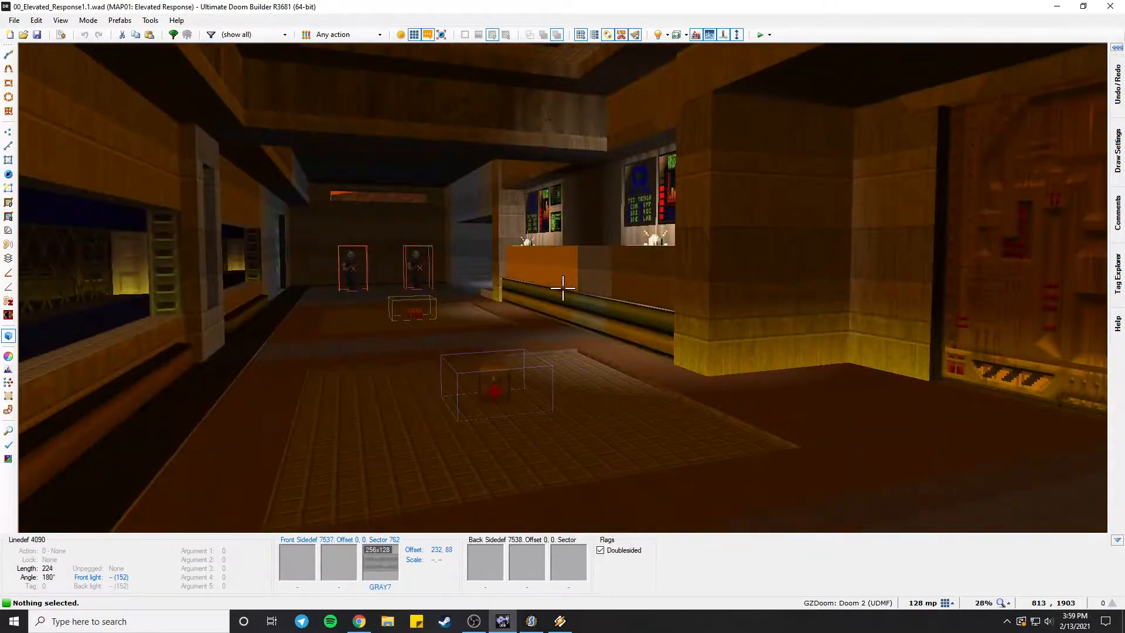
key(e)
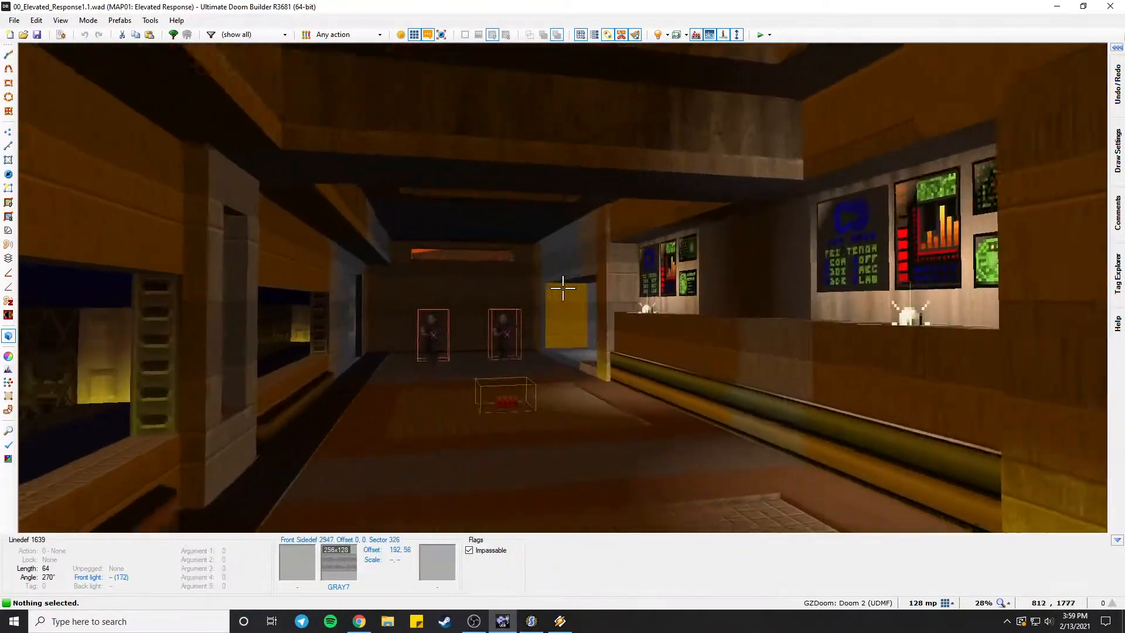
key(e)
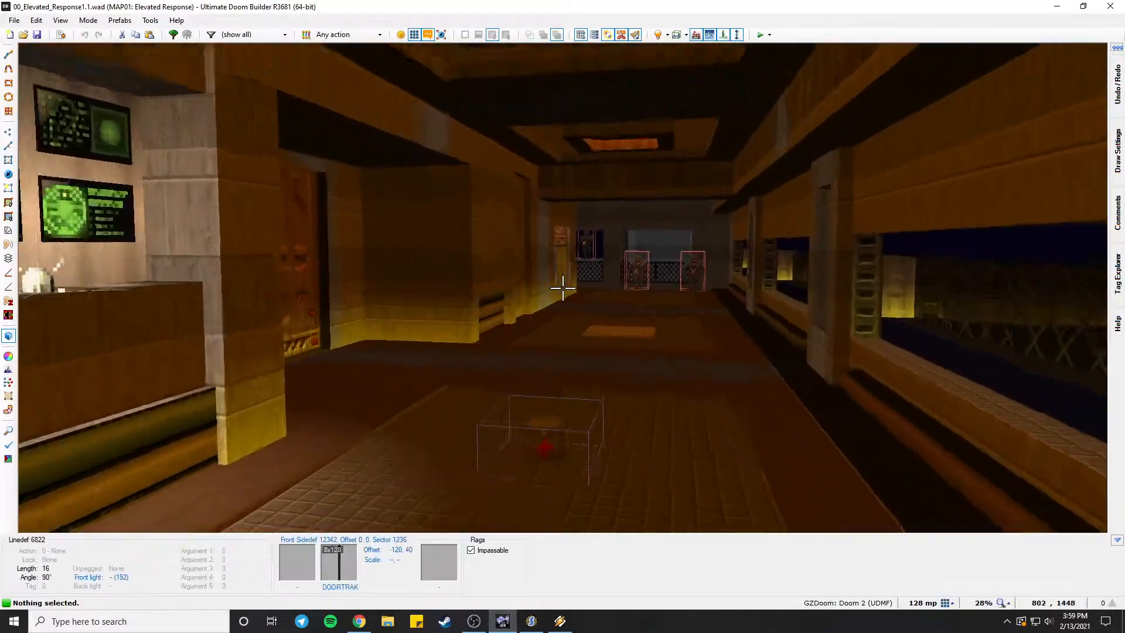
key(e)
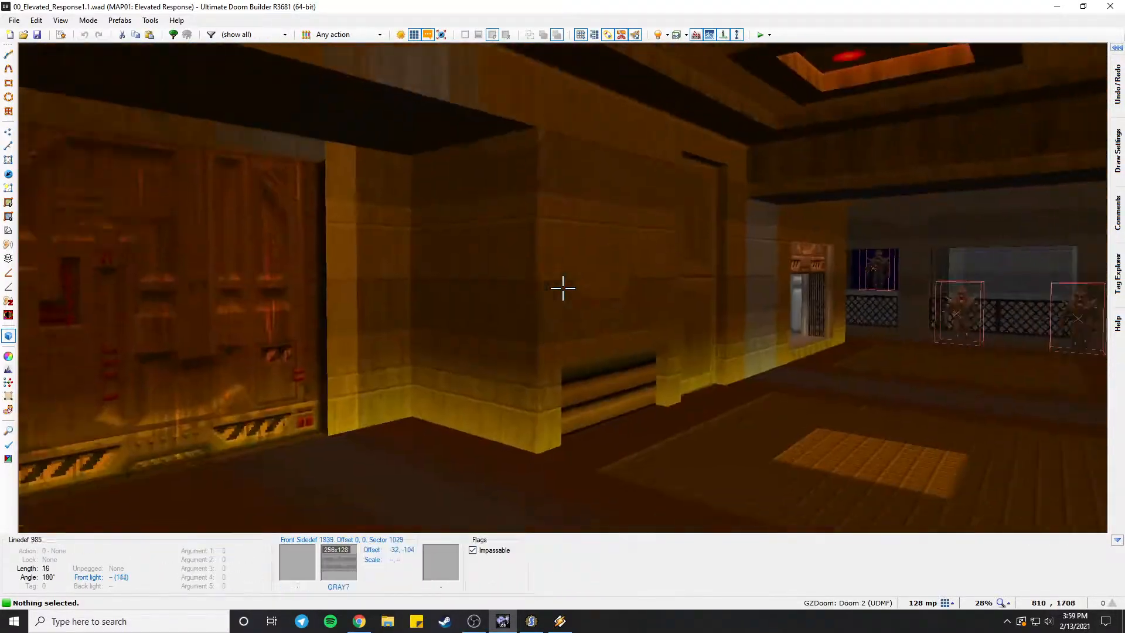
key(e)
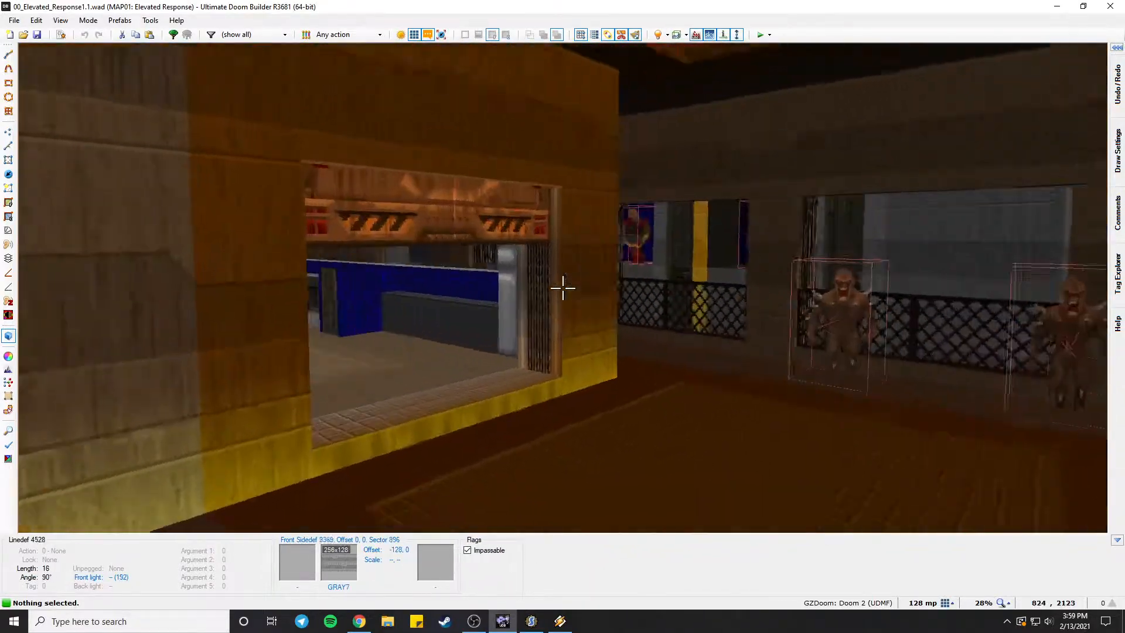
key(e)
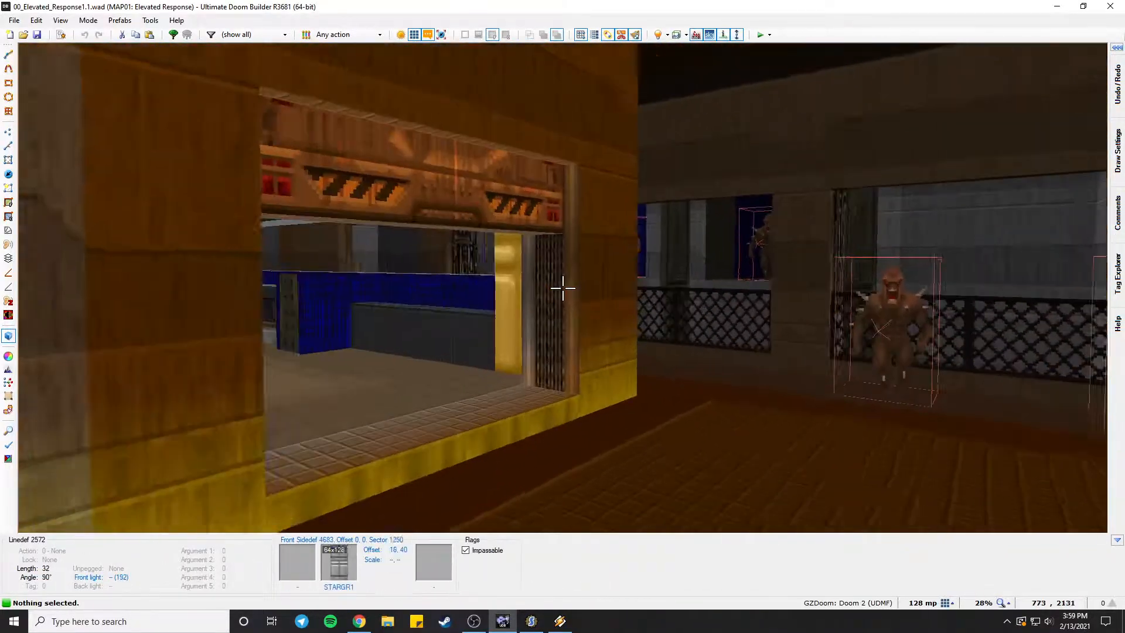
Examine the hazard-striped doorway into the blue-panelled room and the fenced windows along the opposite side of the hall.
key(e)
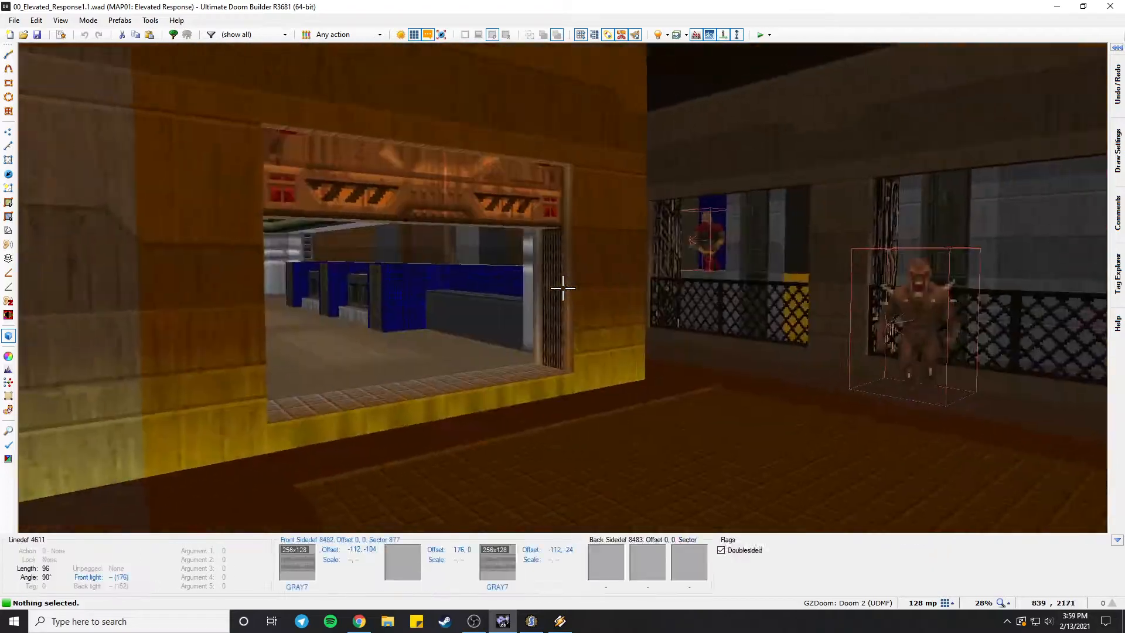
key(e)
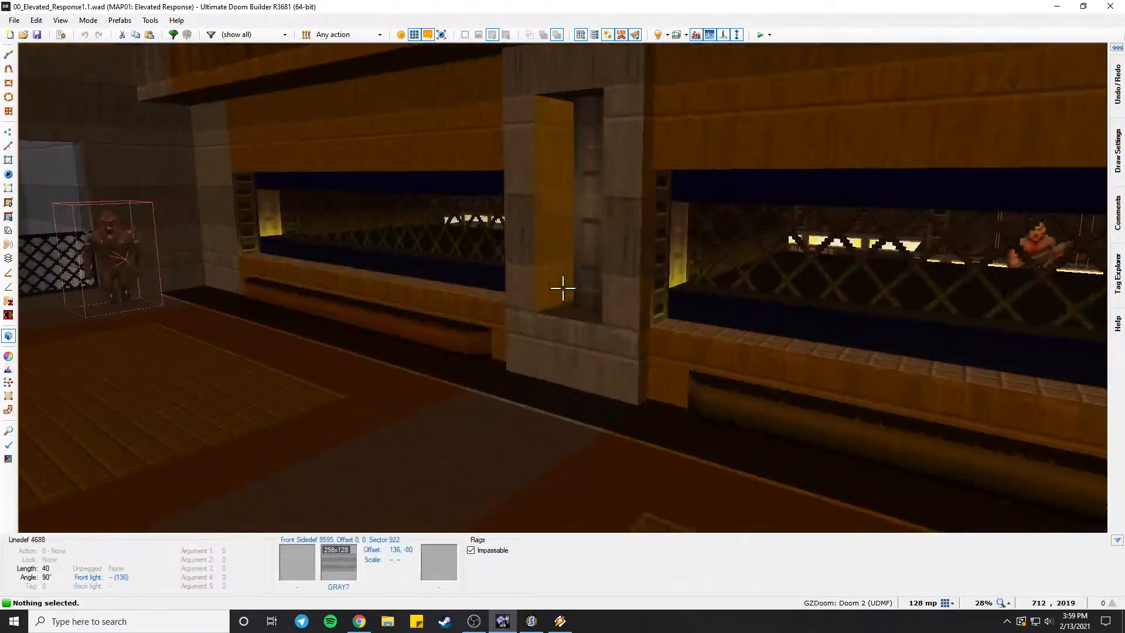
key(e)
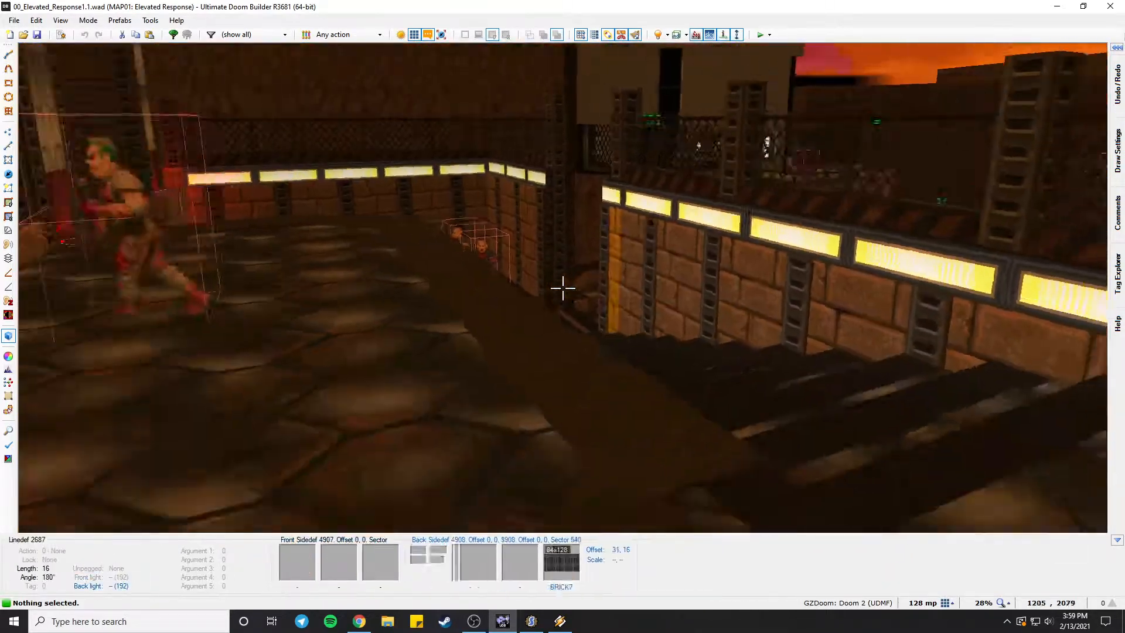
Examine the outdoor gorge, including its lit terrace edge, rock cliffs, fenced start building, green-lamp posts, brick pillars and red-lit tower.
key(e)
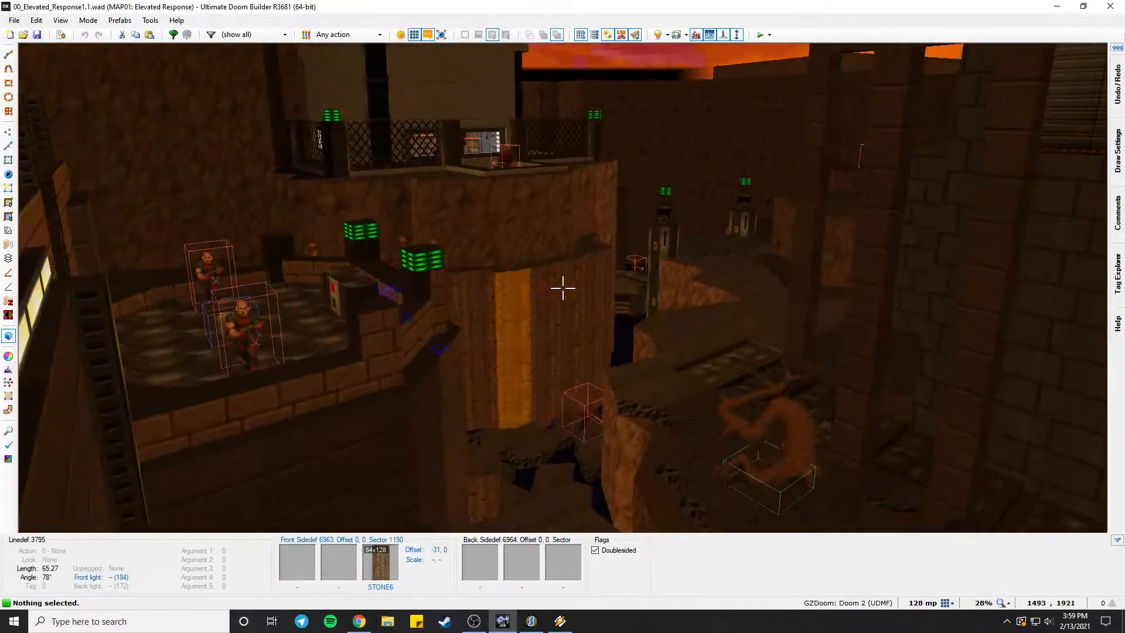
key(e)
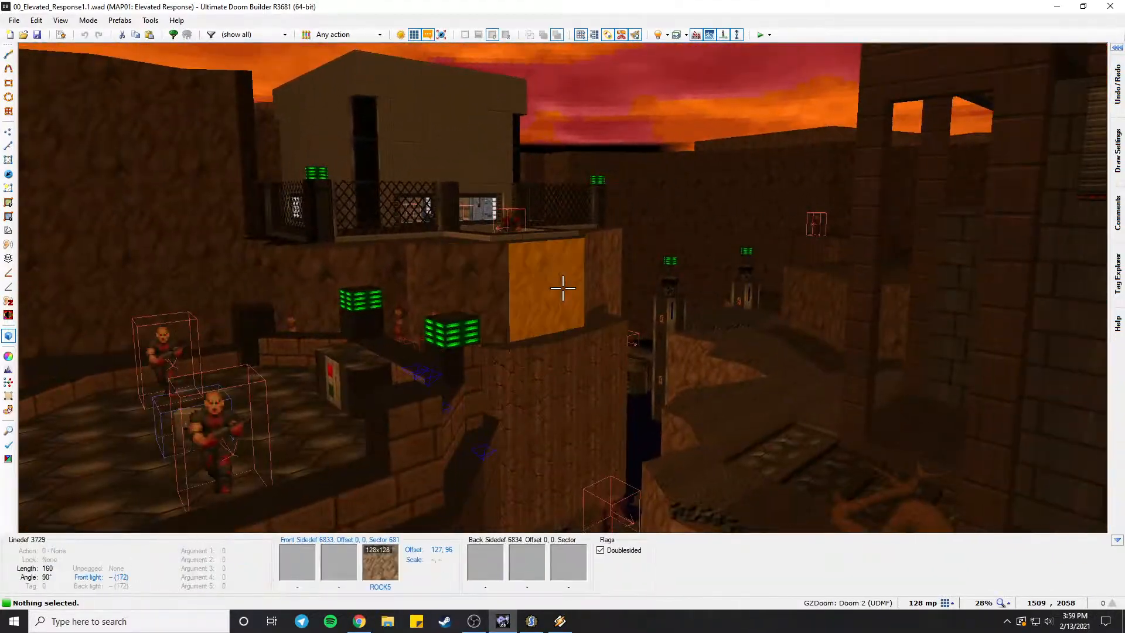
key(d)
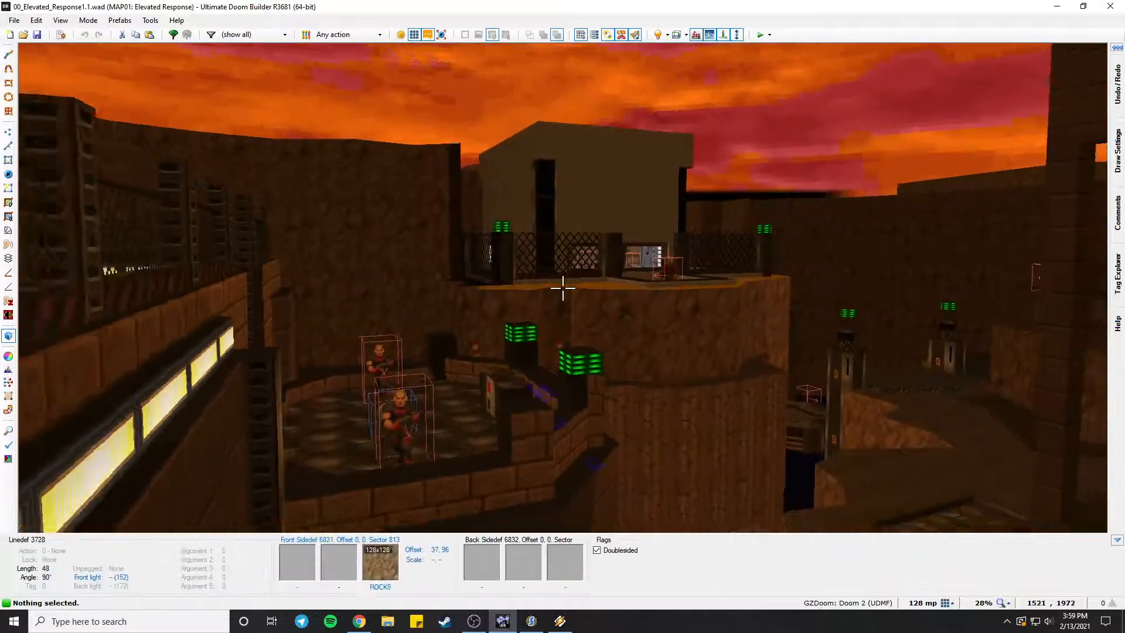
key(e)
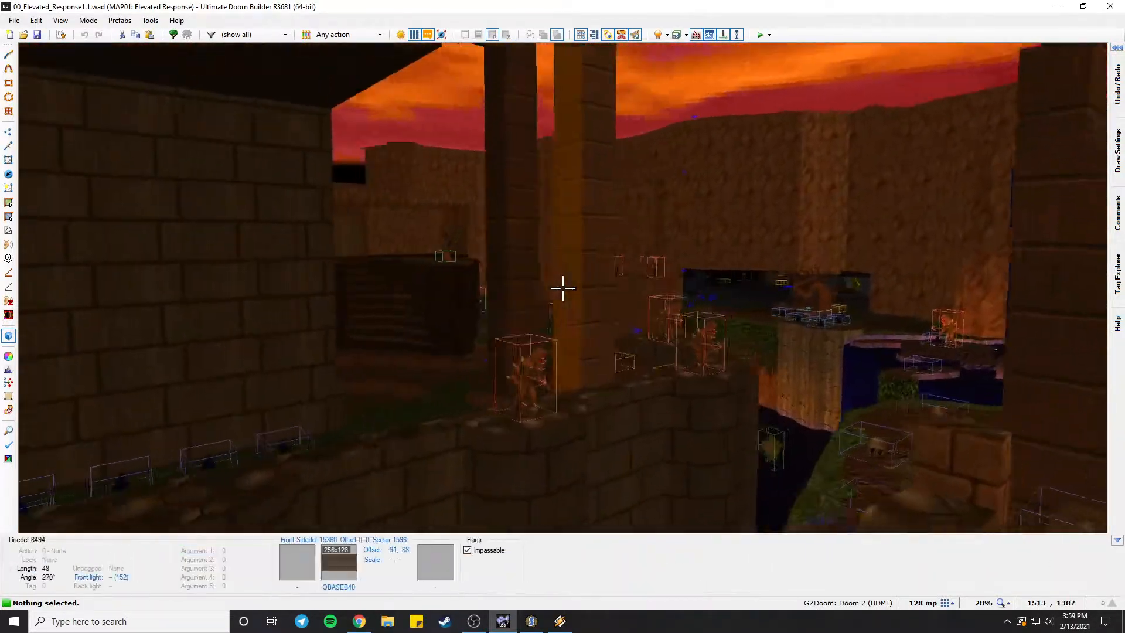
key(e)
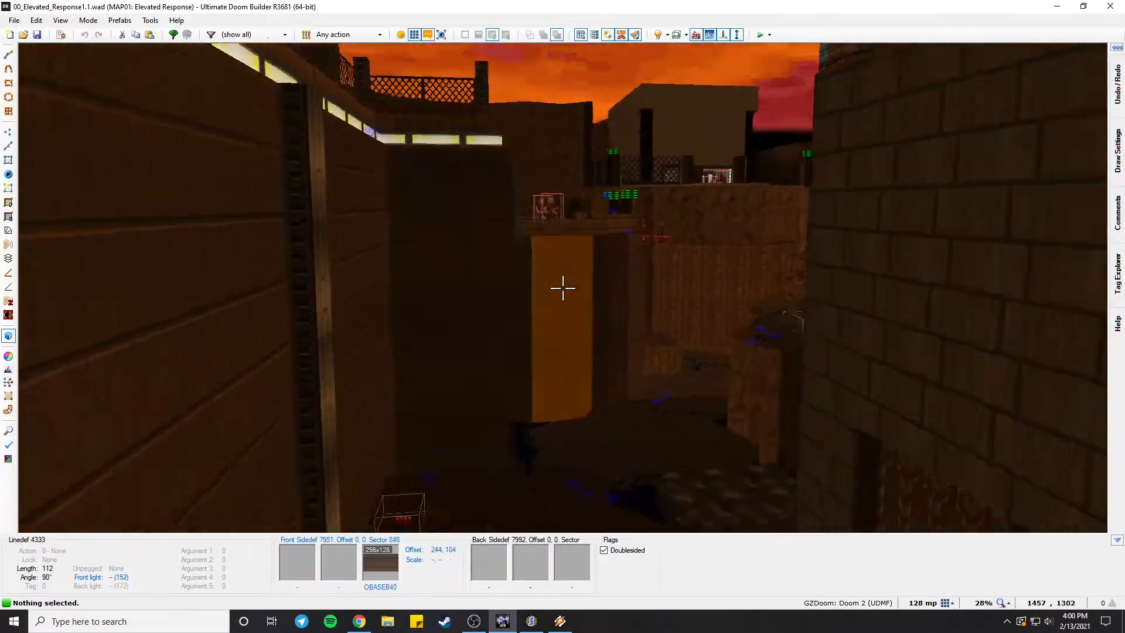
key(e)
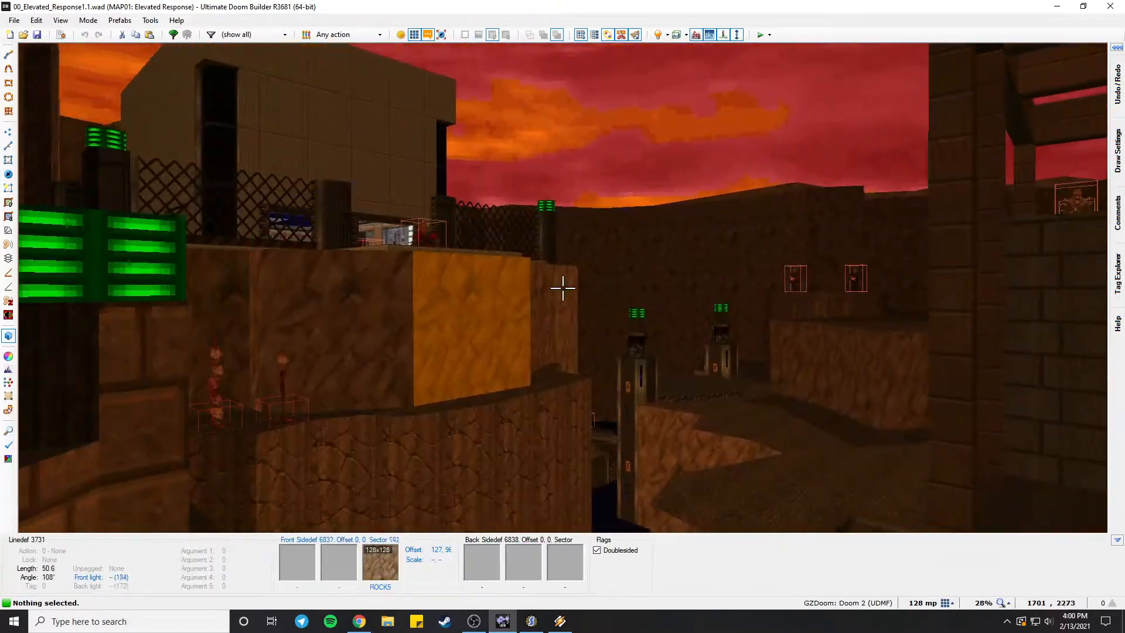
key(e)
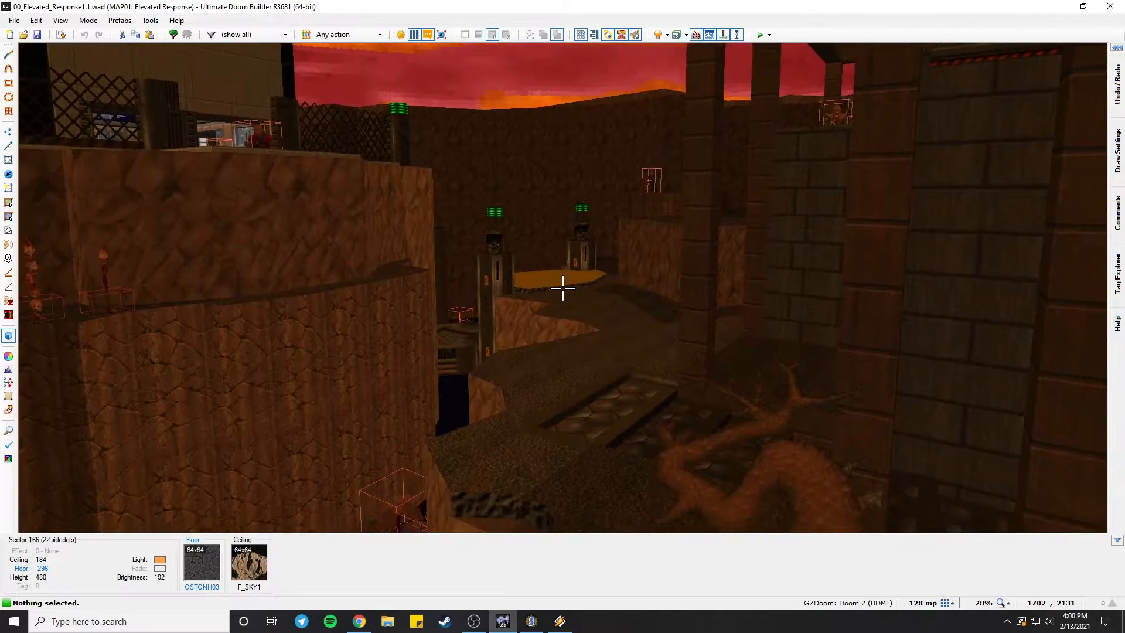
key(e)
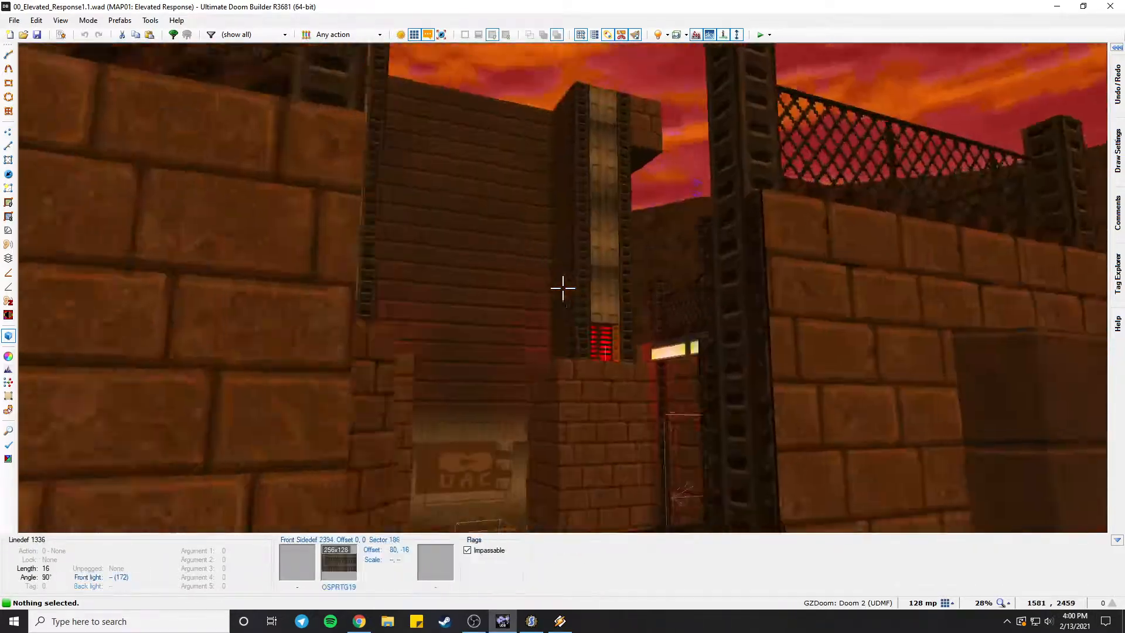
Examine the long hall's yellow-lit wall bases, recessed ceiling lights, fenced windows, pipe recesses, grey pillars and wall monitors.
key(e)
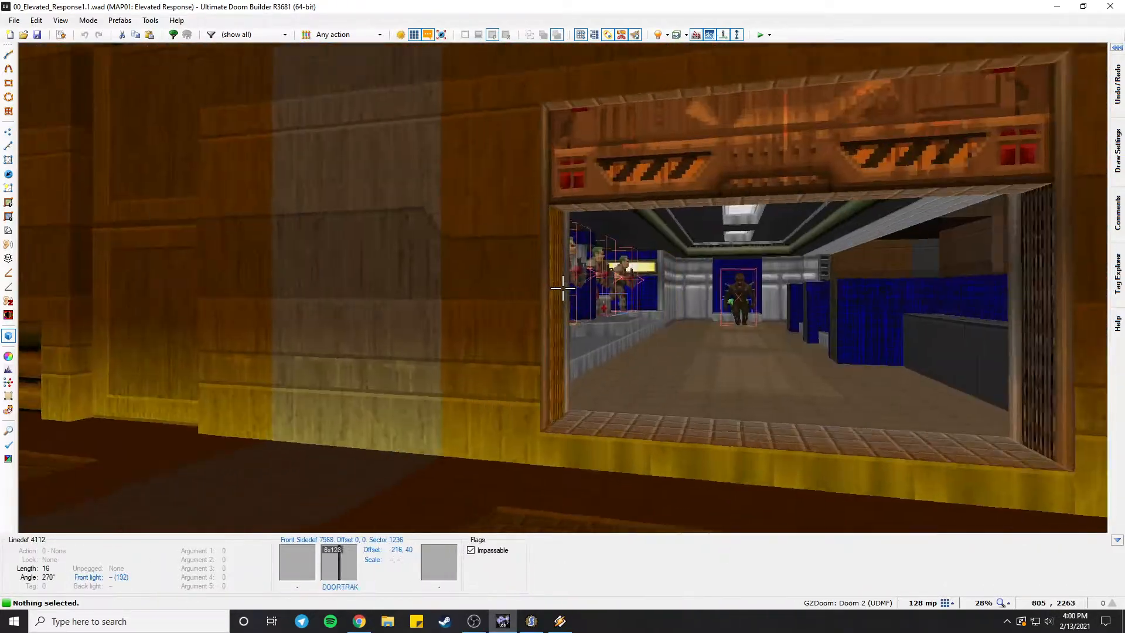
key(e)
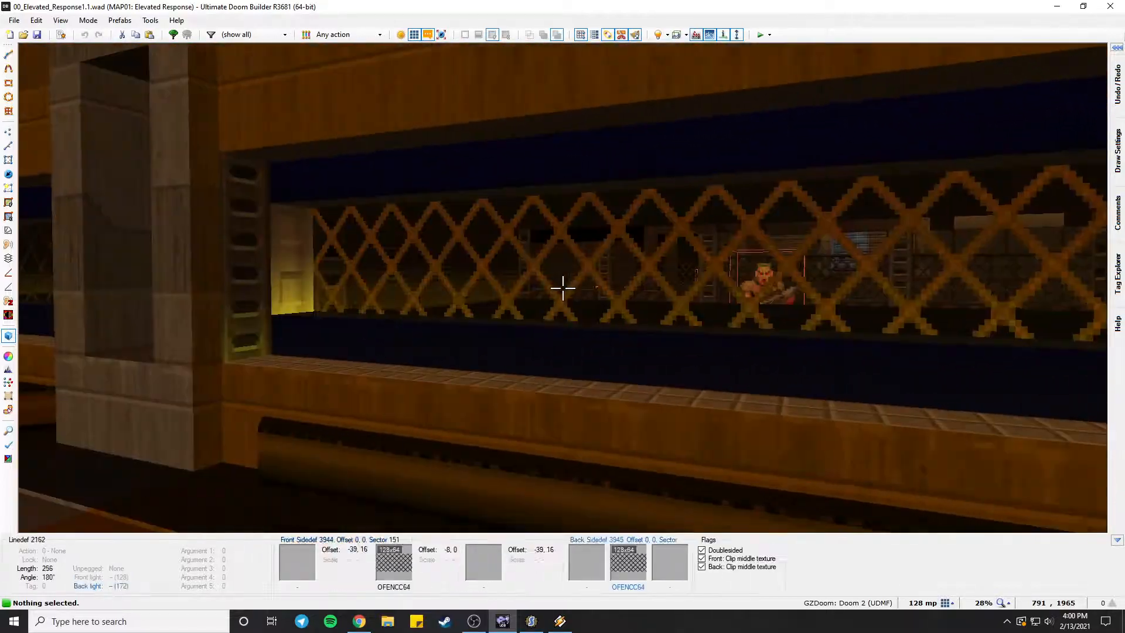
key(d)
key(d)
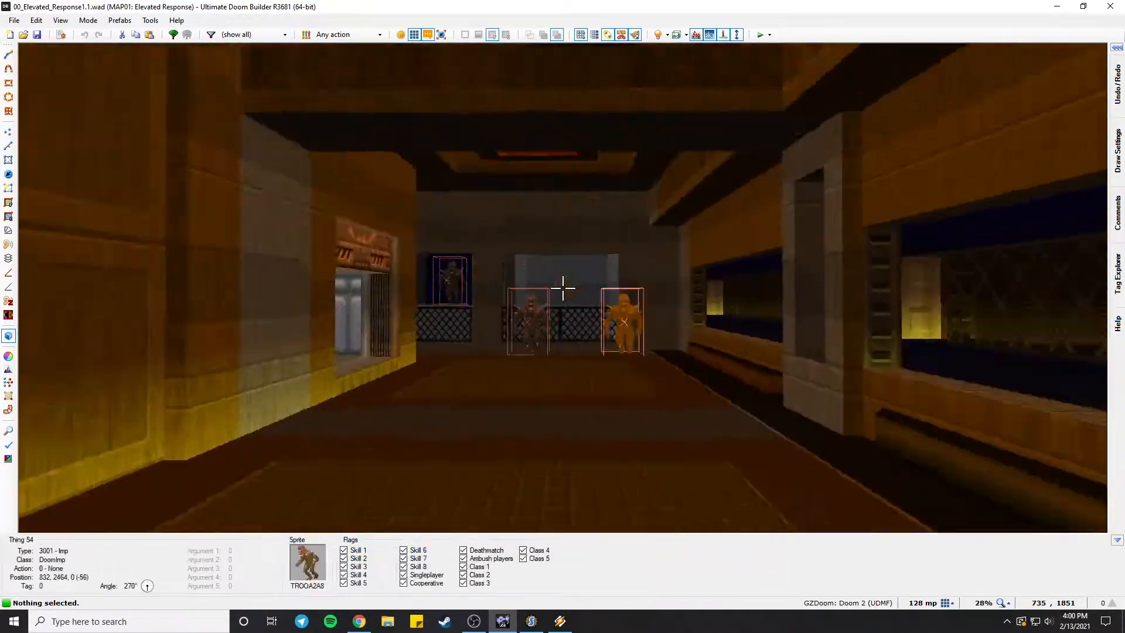
key(e)
key(e)
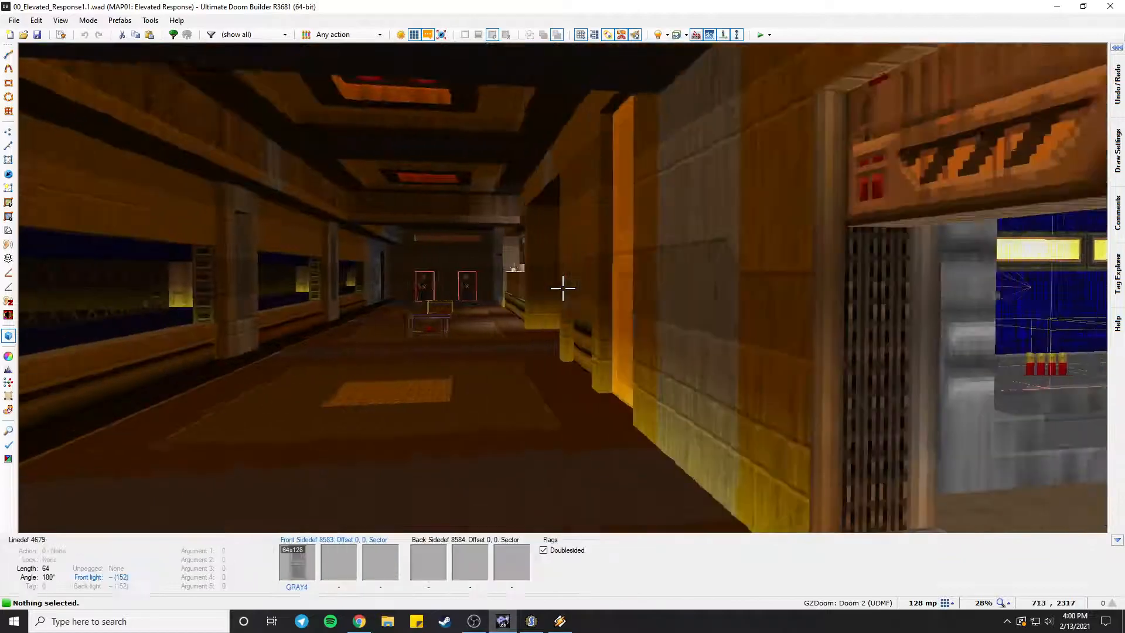
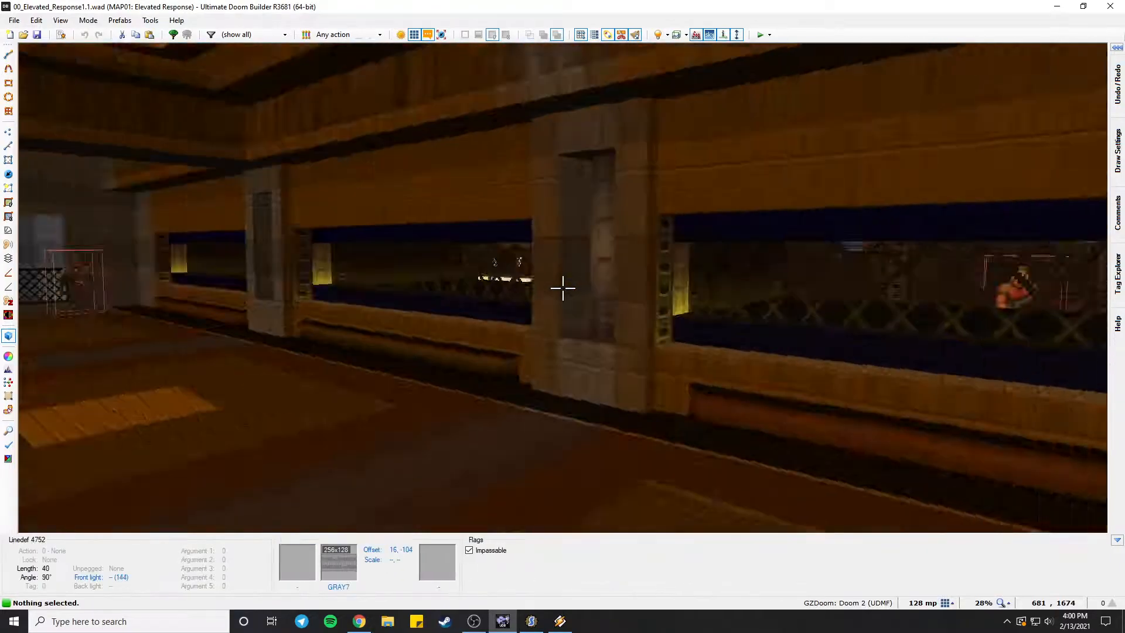
key(s)
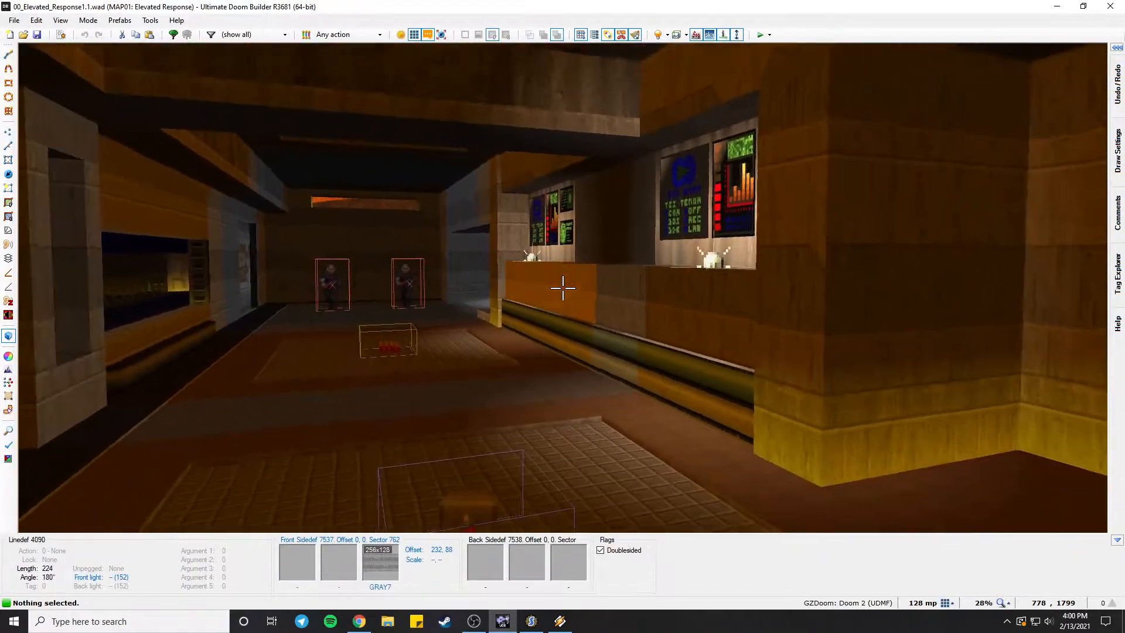
key(s)
key(d)
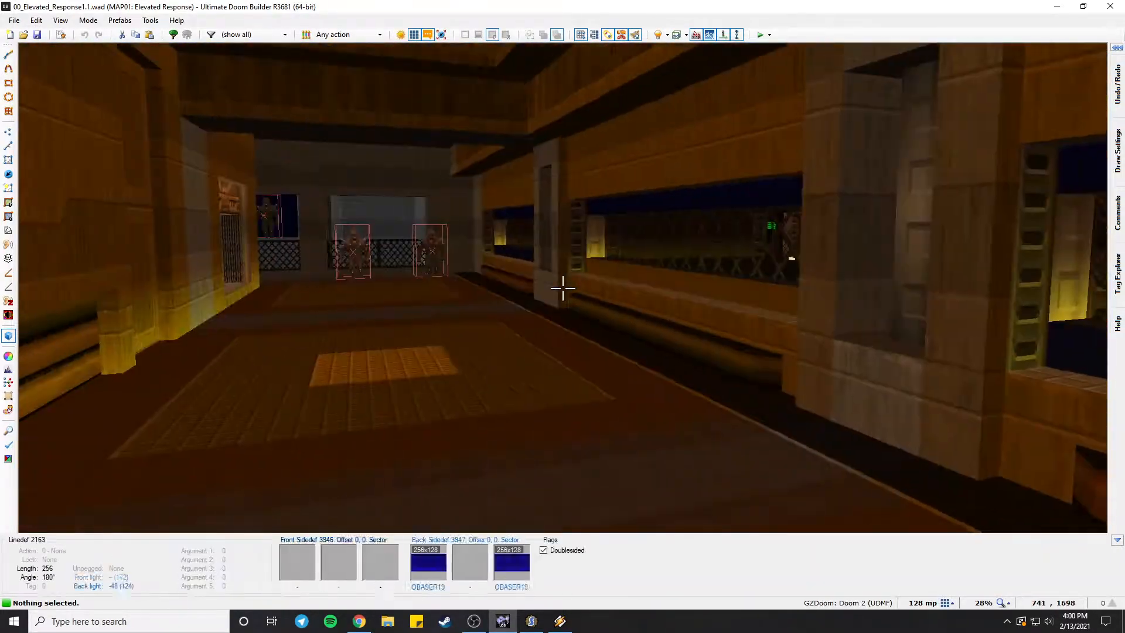
key(a)
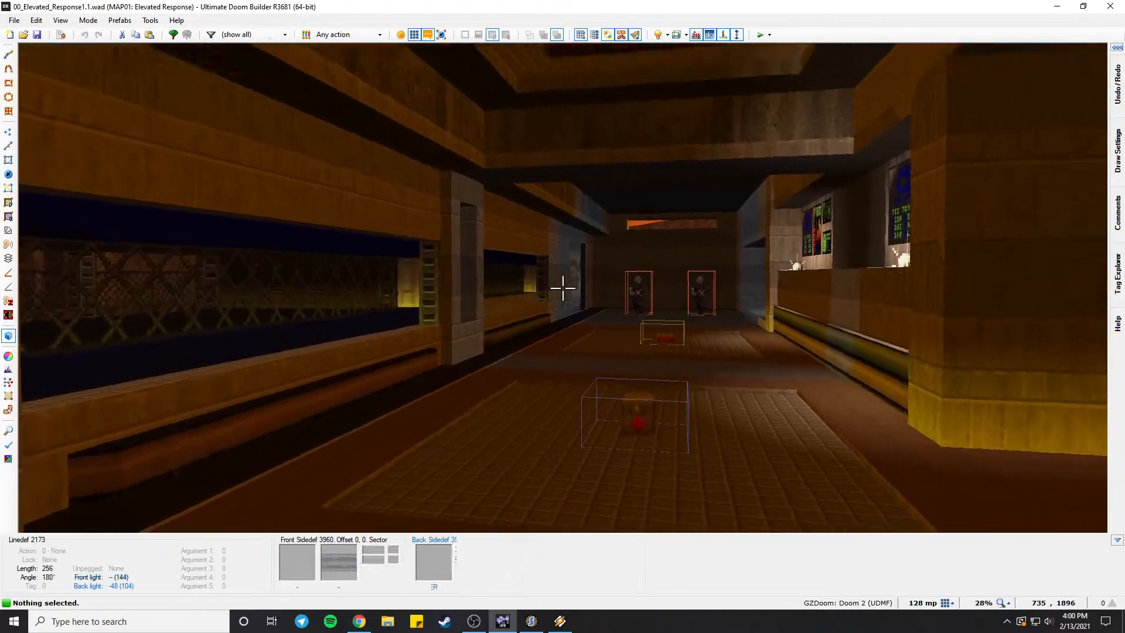
Examine the fenced terrace and the gorge wall below it, including the back-side properties of the BRICK7 trim linedef.
key(w)
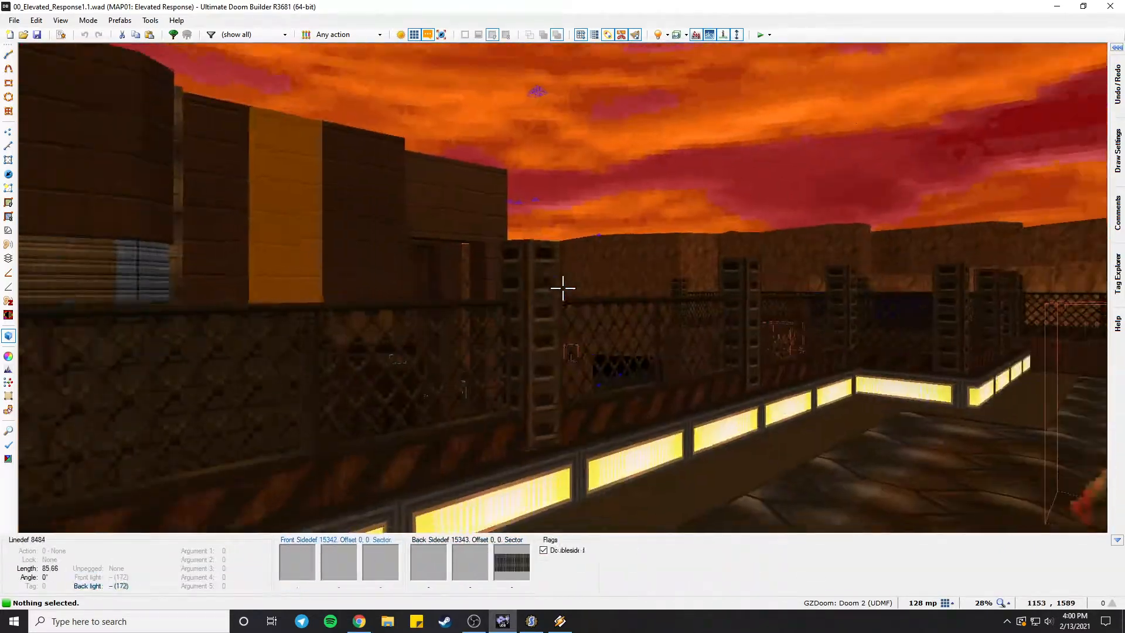
key(w)
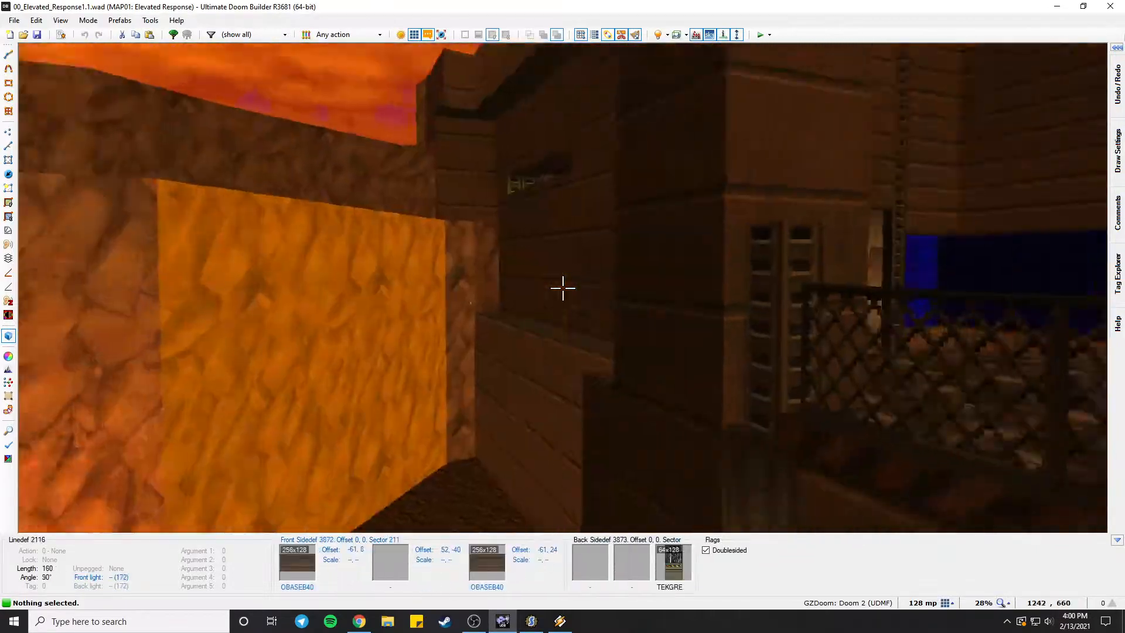
key(w)
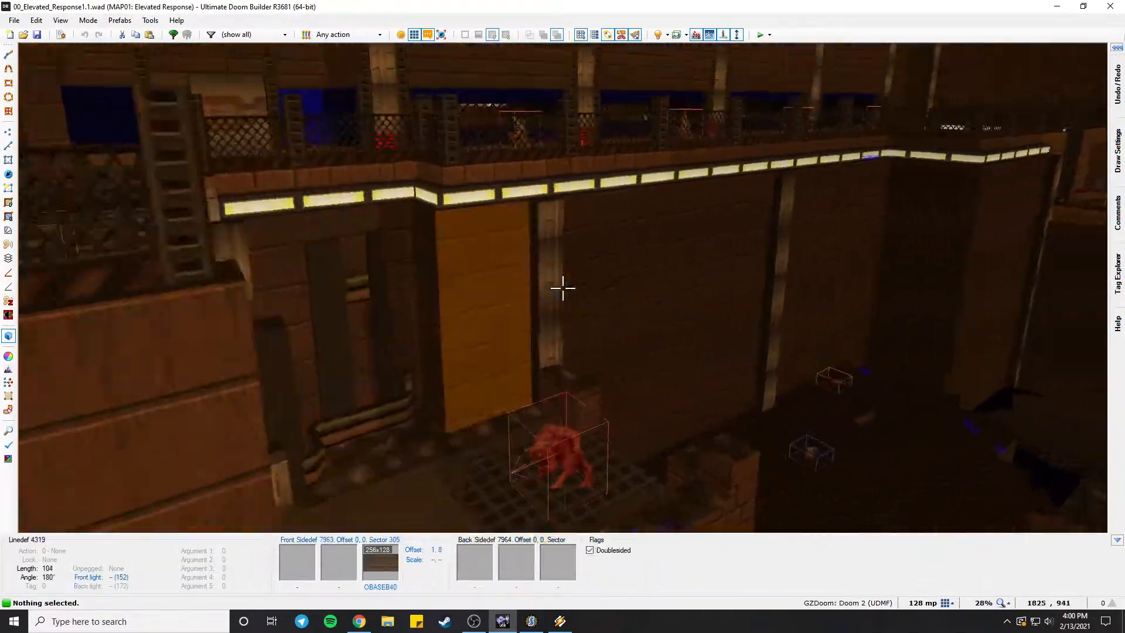
key(w)
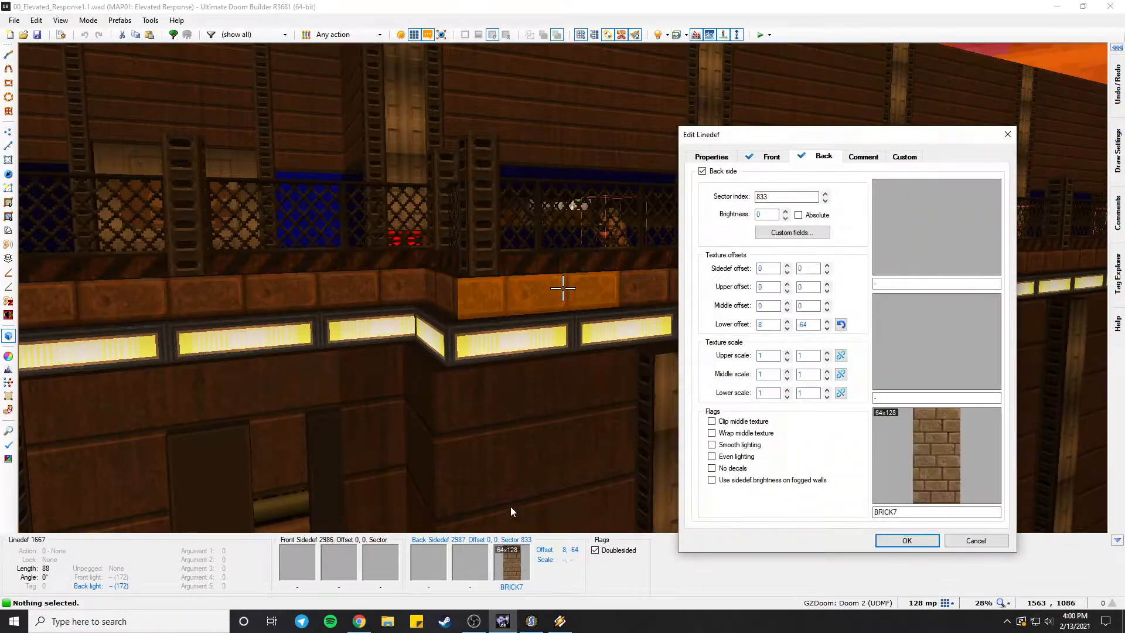
key(w)
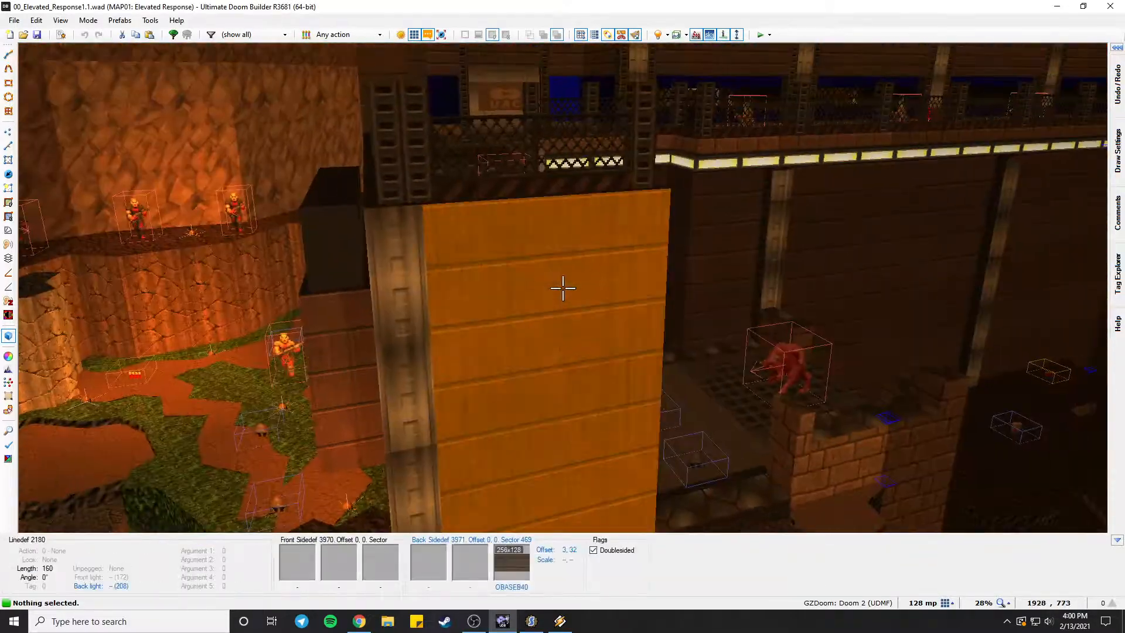
key(w)
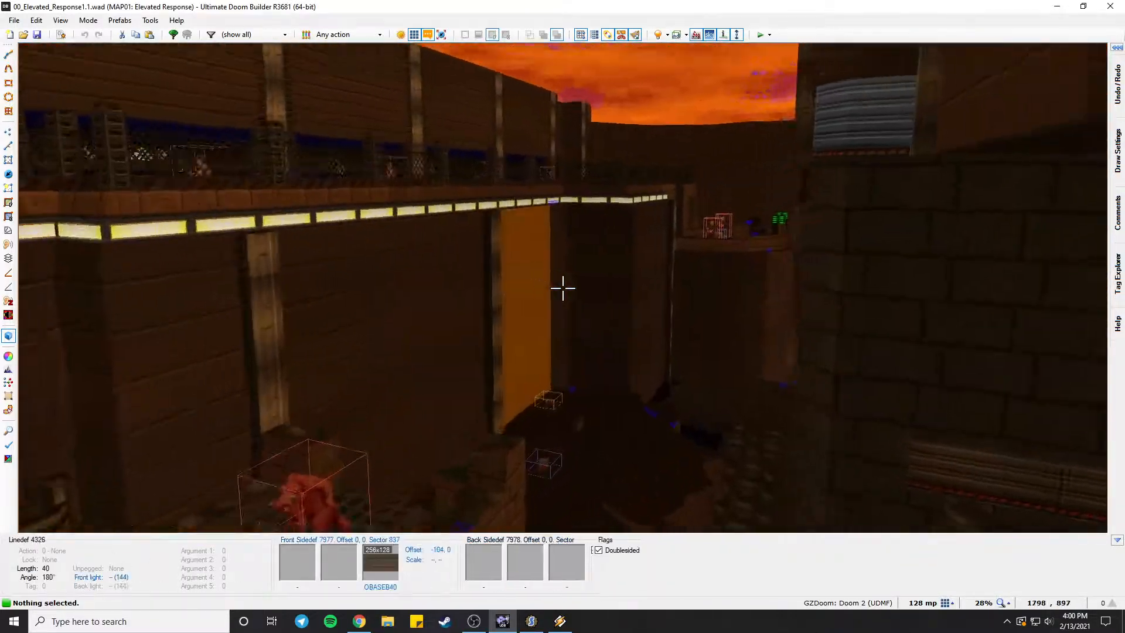
Examine the strip-lit gorge wall along to the brick platform with the green lamps and medikit.
key(w)
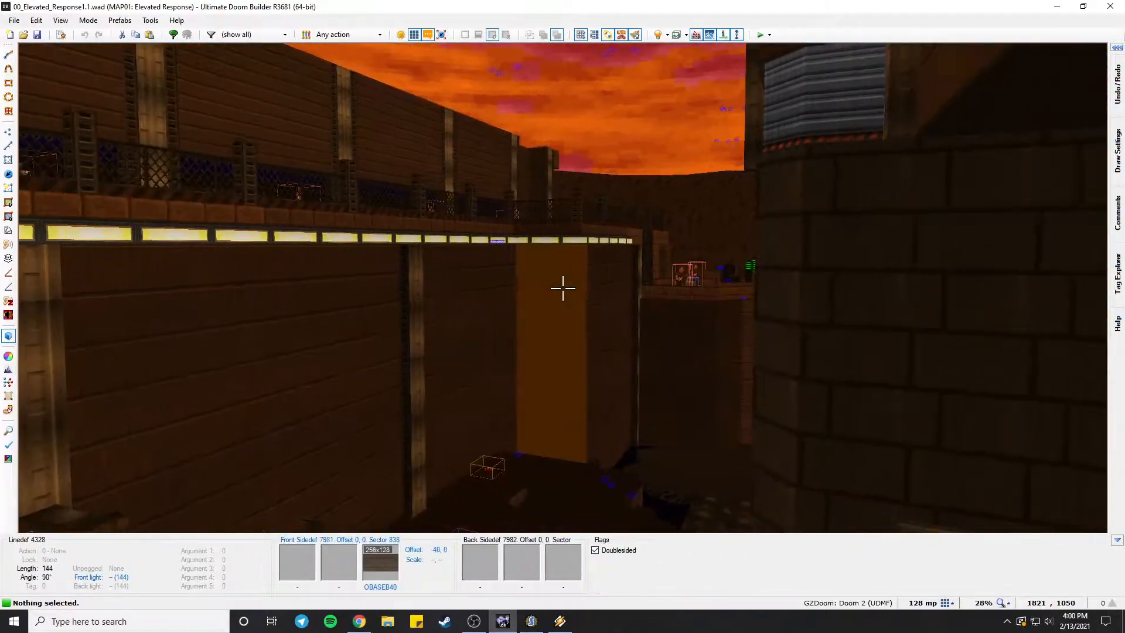
key(w)
key(w)
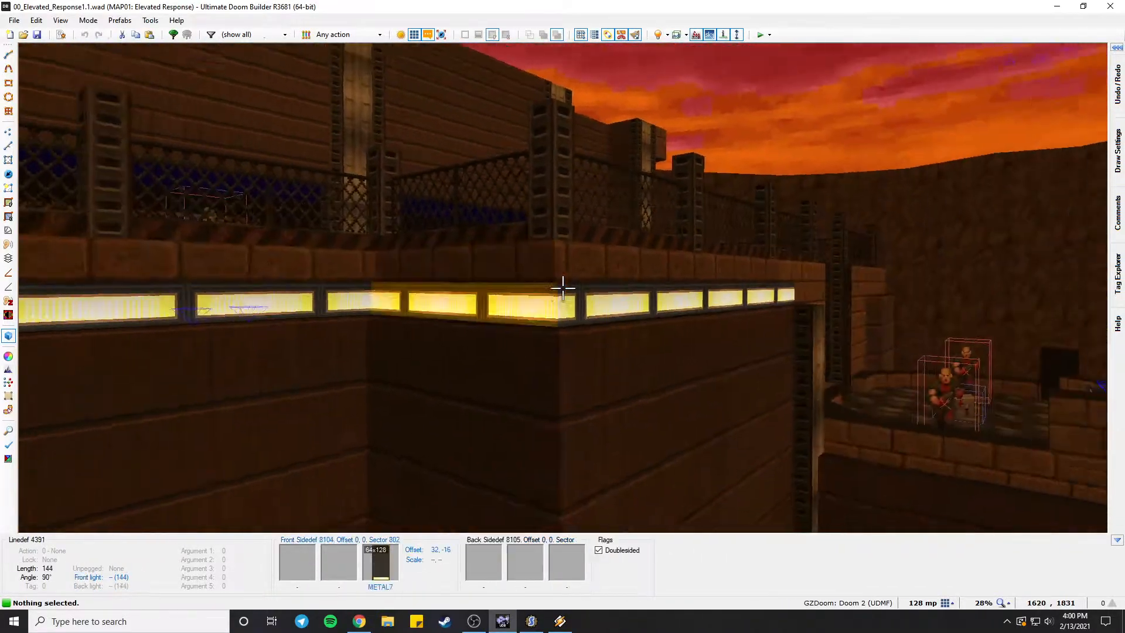
key(w)
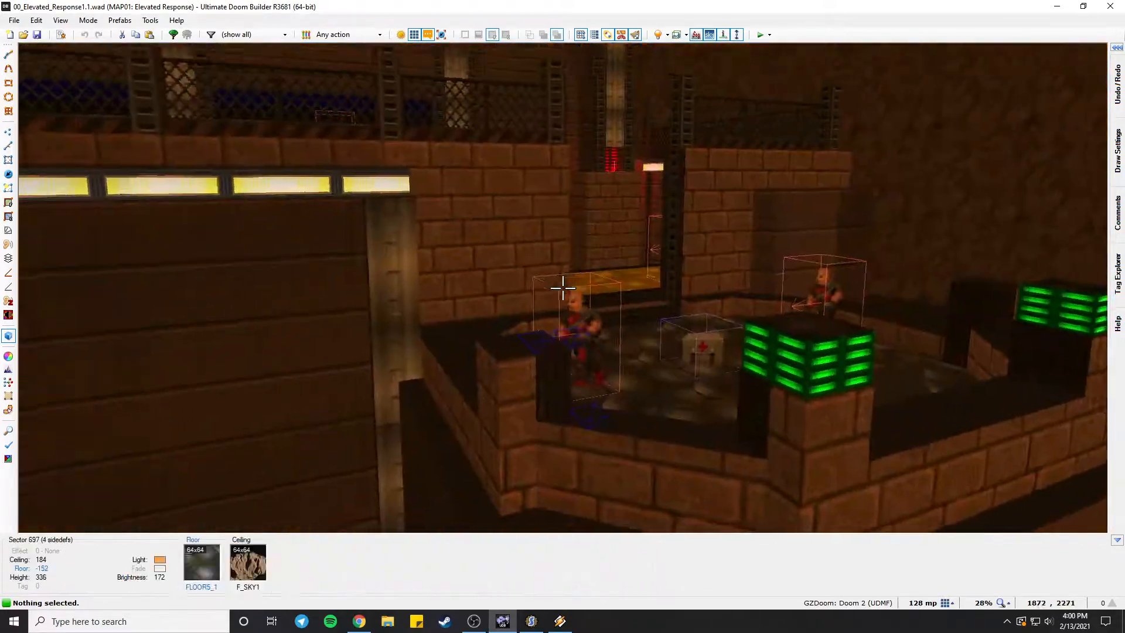
key(w)
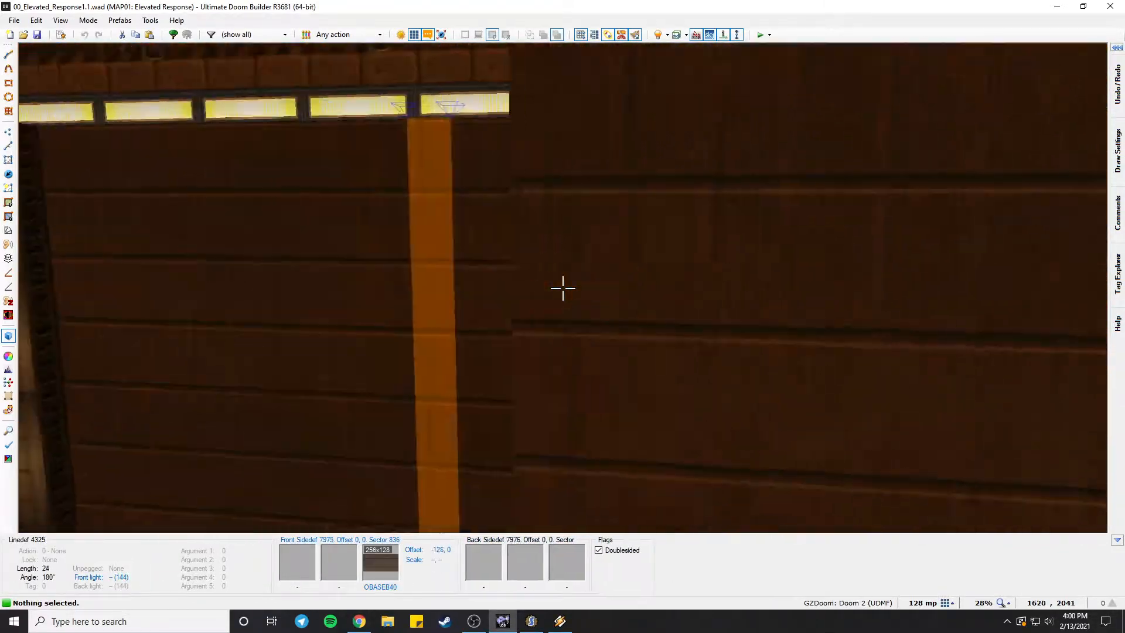
Examine the metal supports, light strips and brick trim that break up the OBASEB40 gorge wall, including its outer corner.
key(d)
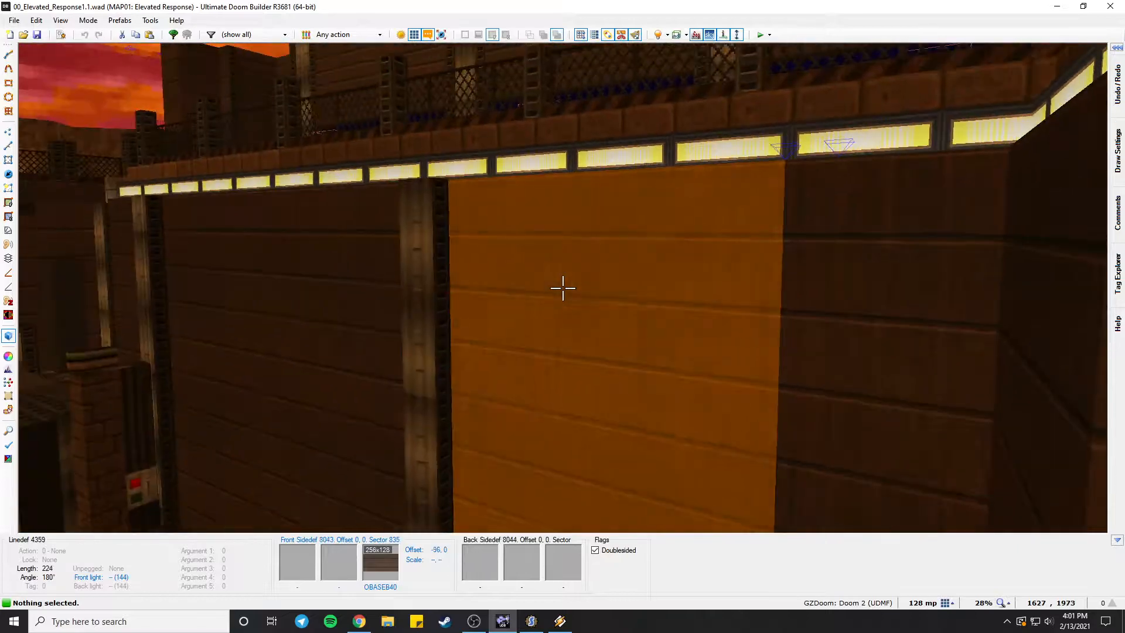
key(w)
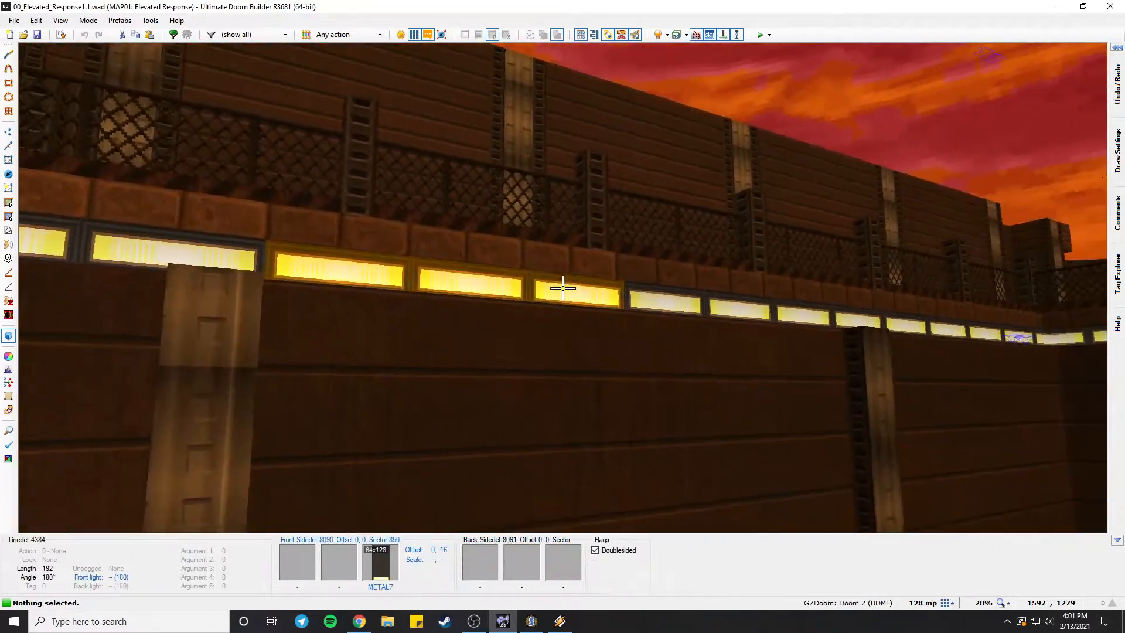
key(w)
key(a)
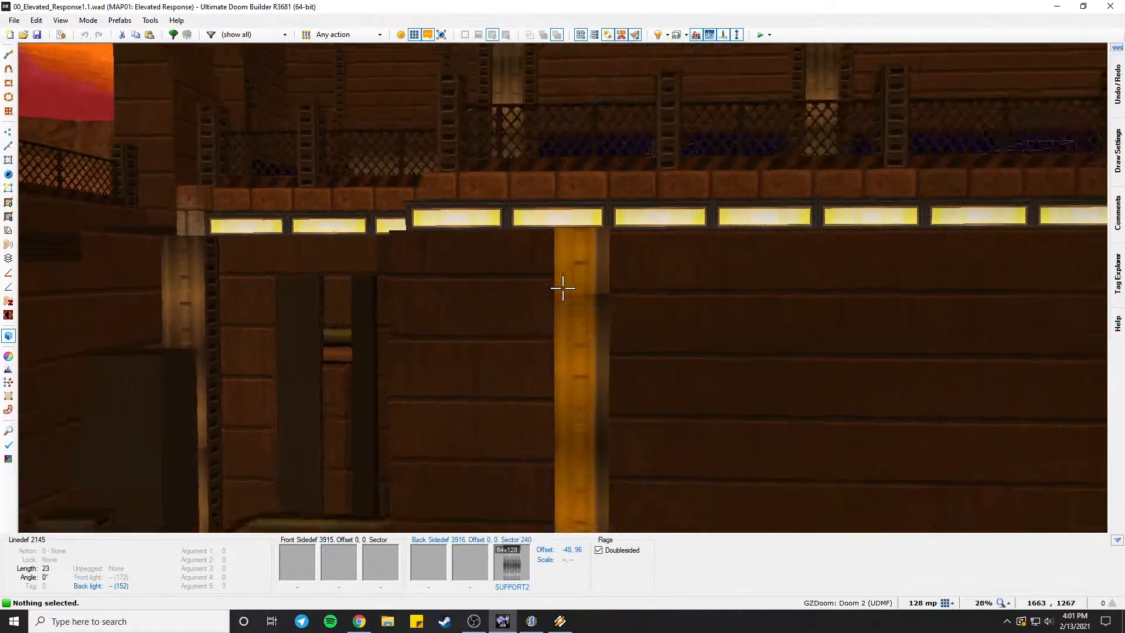
key(d)
key(s)
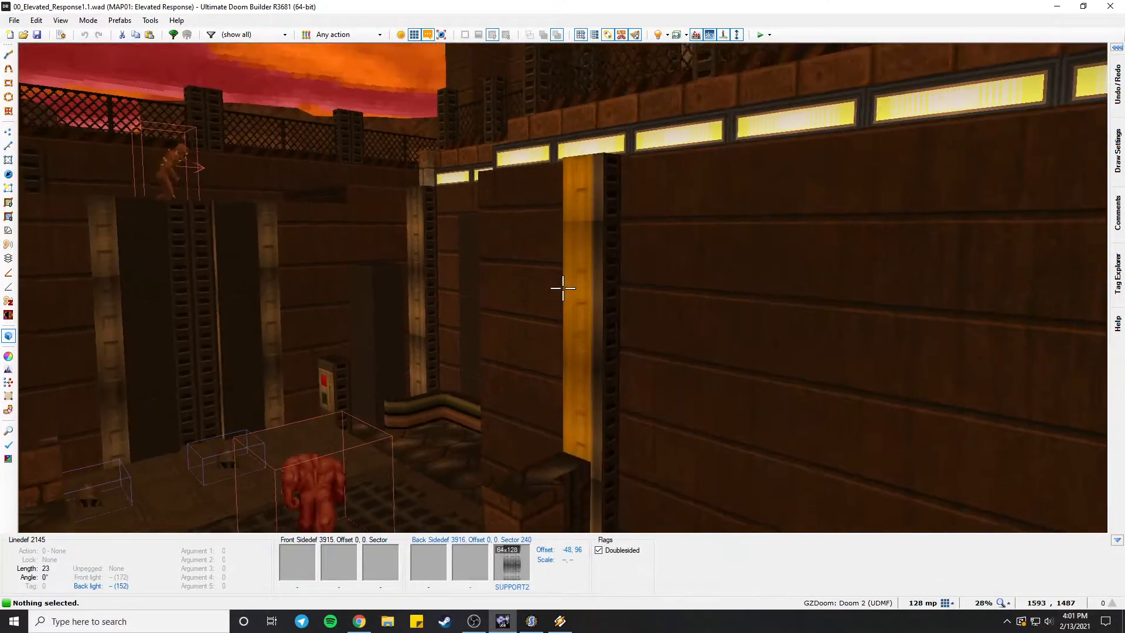
key(w)
key(s)
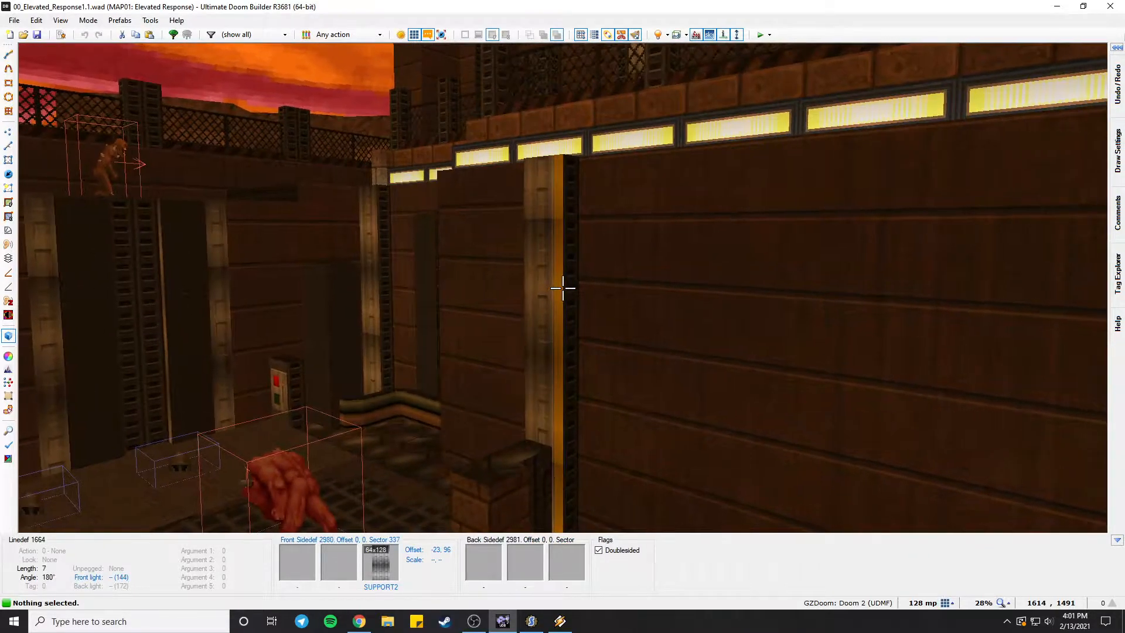
key(a)
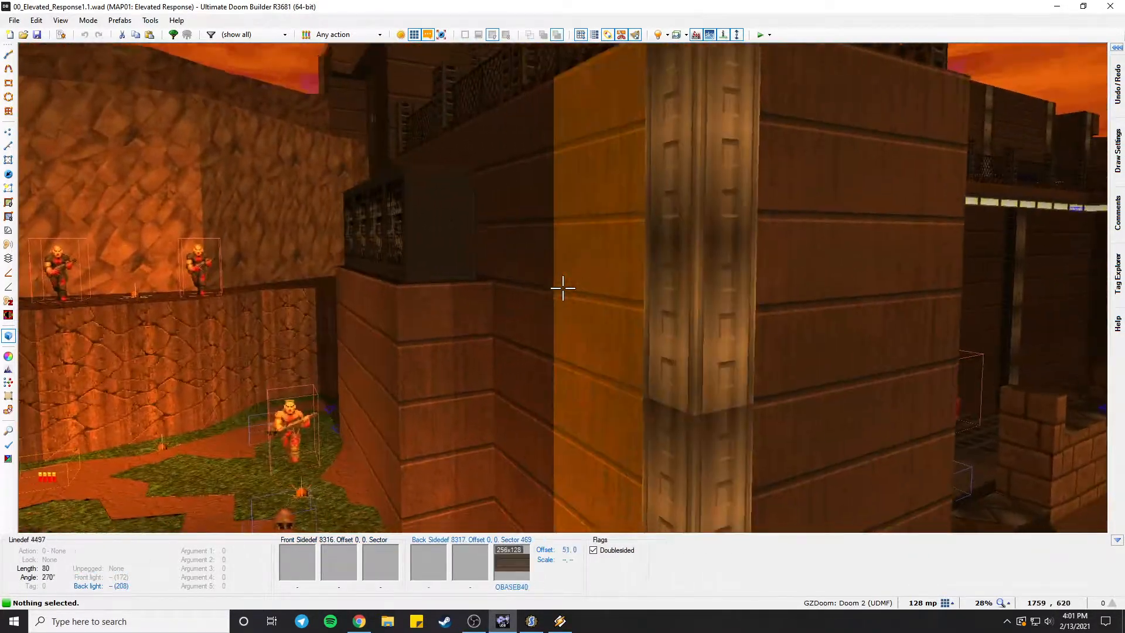
Examine the dark MFLR8_1 brick building near the gorge, including its tall OBASEB40 pillars, small window and ground-level door.
key(s)
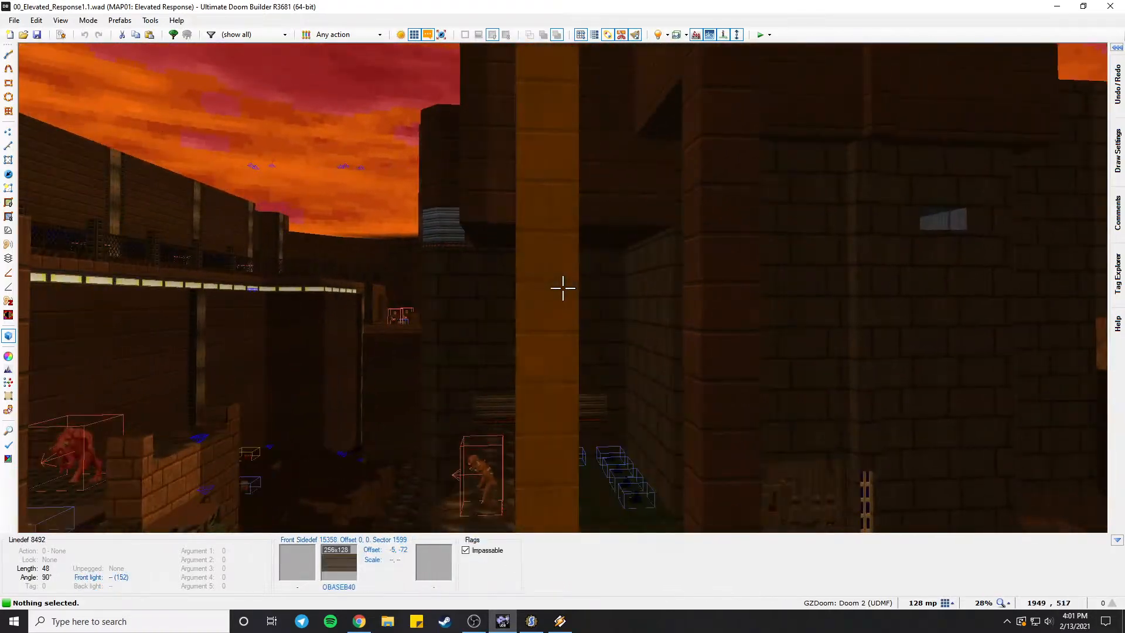
key(s)
key(a)
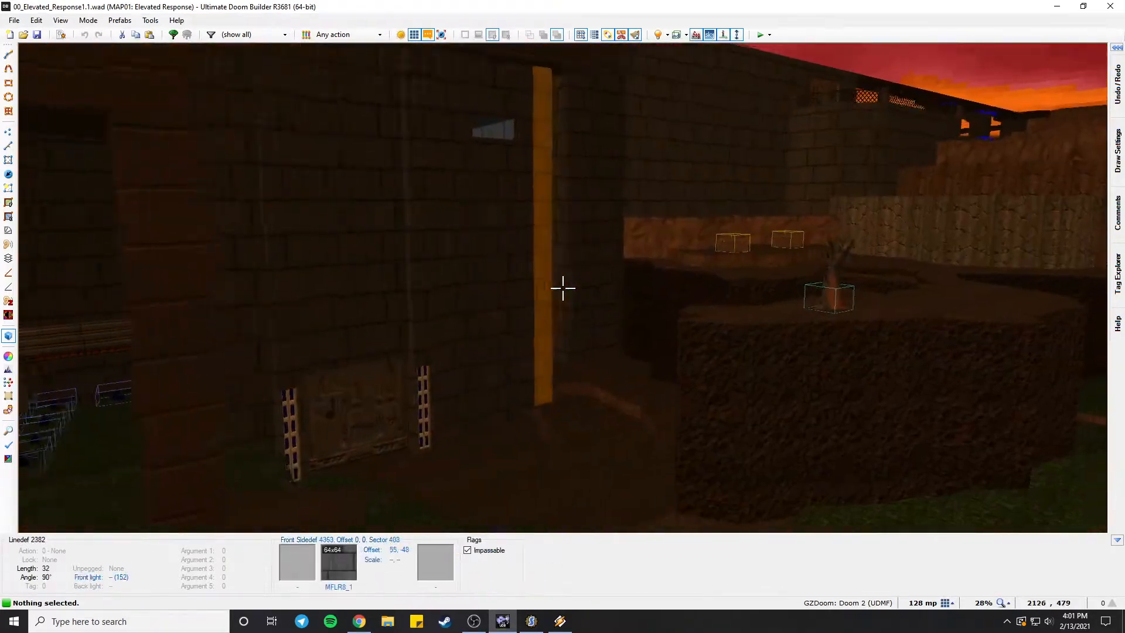
key(s)
key(w)
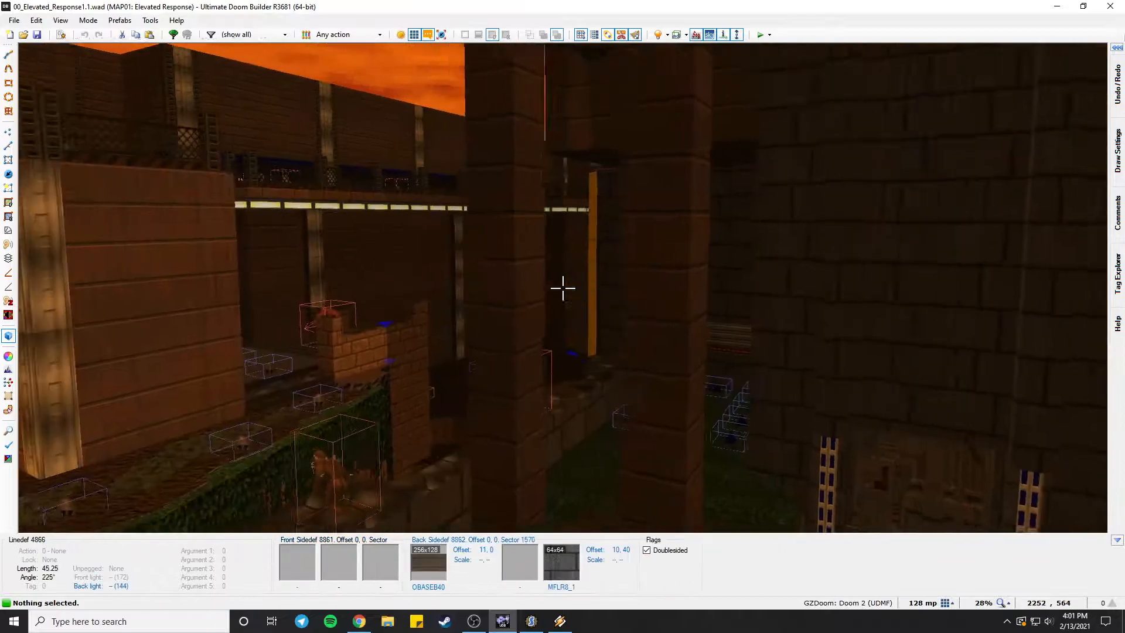
key(a)
key(w)
Examine the OBASEB40 terrace block with its SUPPORT2 corner trim and fenced top, and the strip-lit walkway beyond it.
key(s)
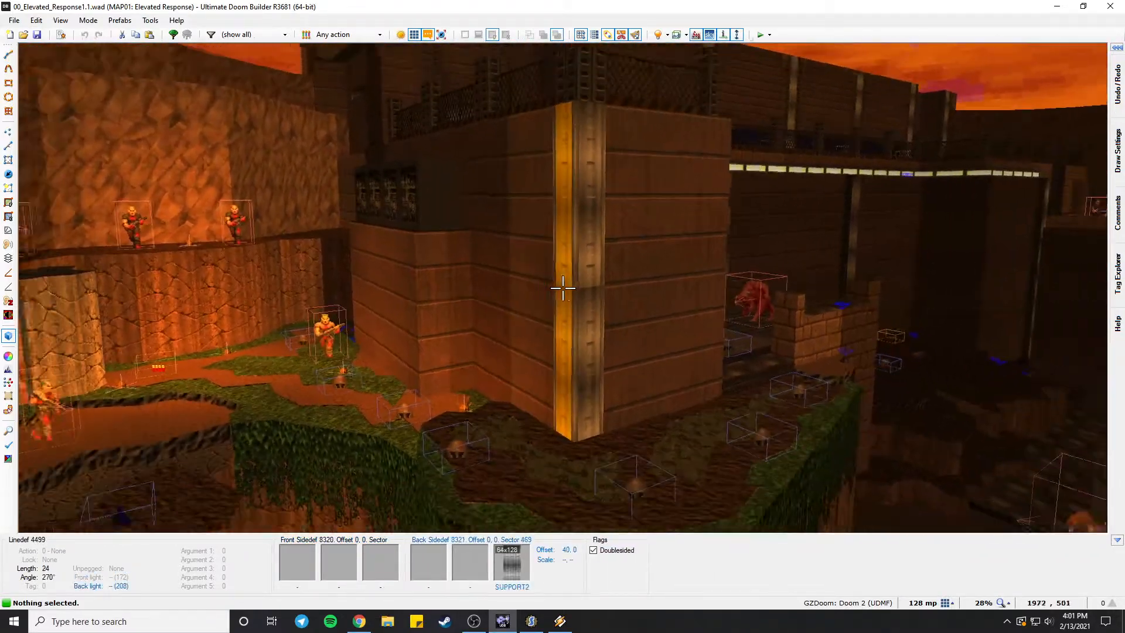
key(w)
key(s)
key(d)
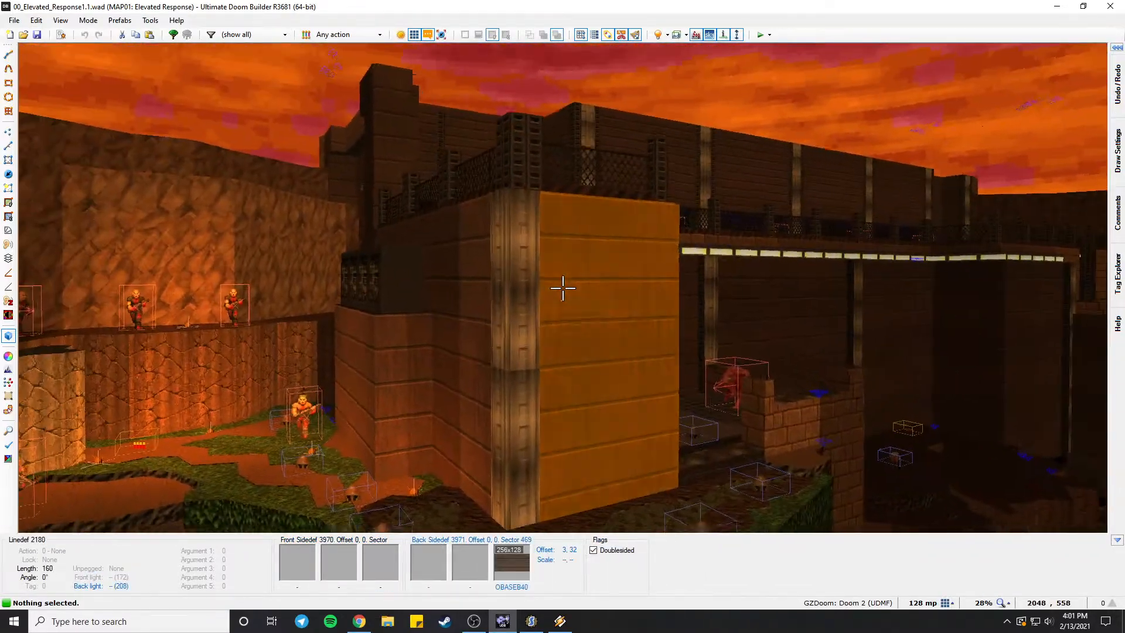
key(w)
key(w)
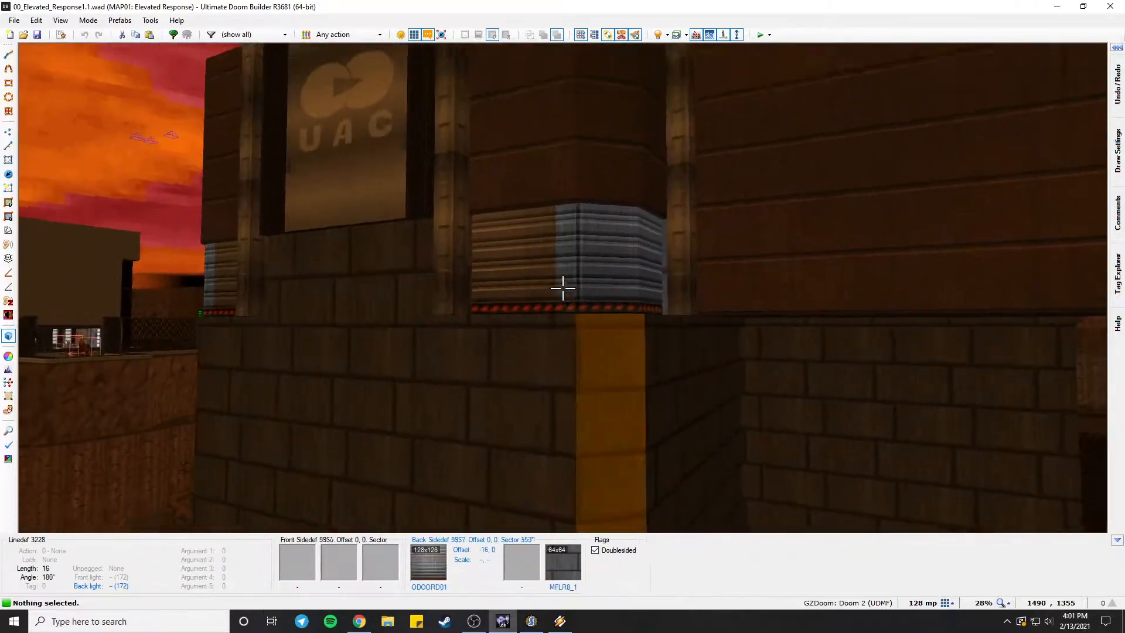
Examine the UAC-signed brick building's corner shutters, recessed OIRONN15 gate and the ODOORD01 shutter strip beside the stairs.
key(s)
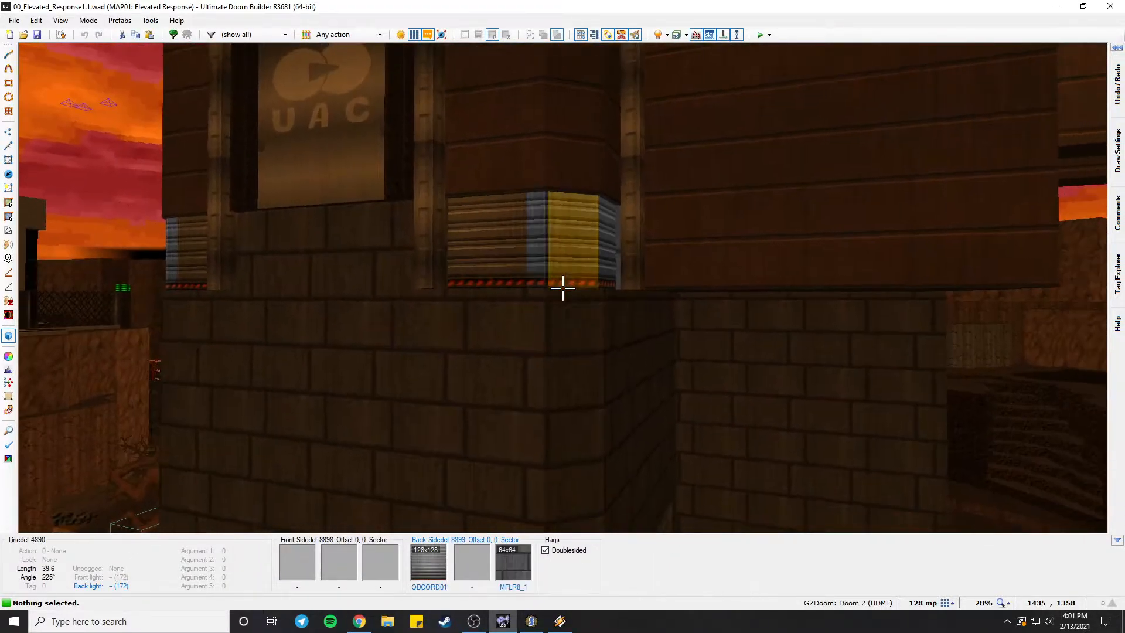
key(w)
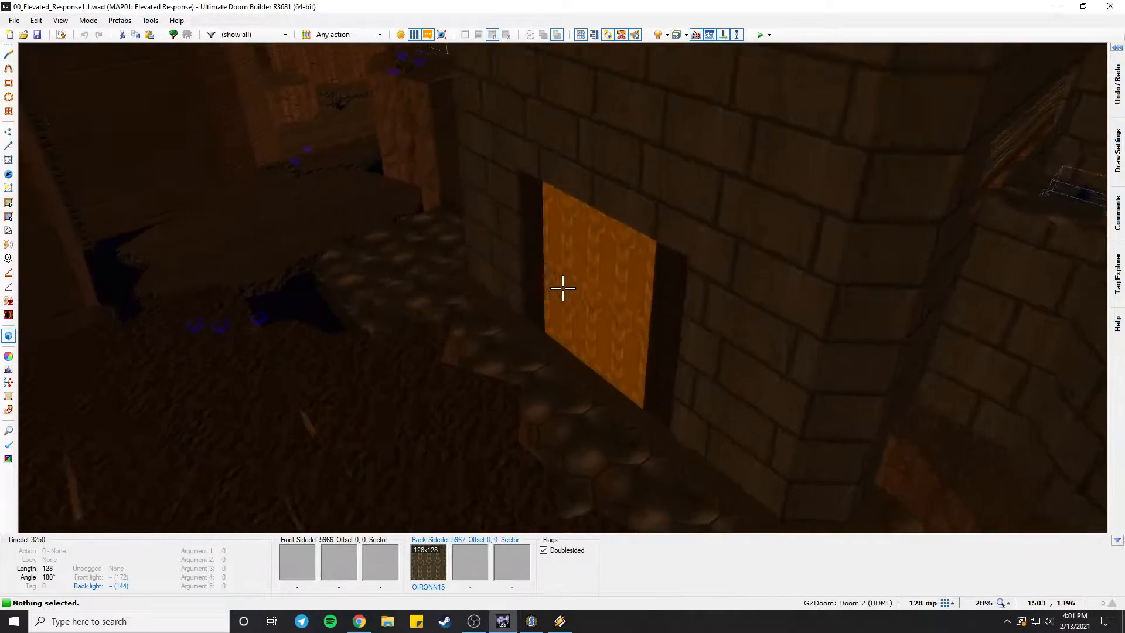
key(w)
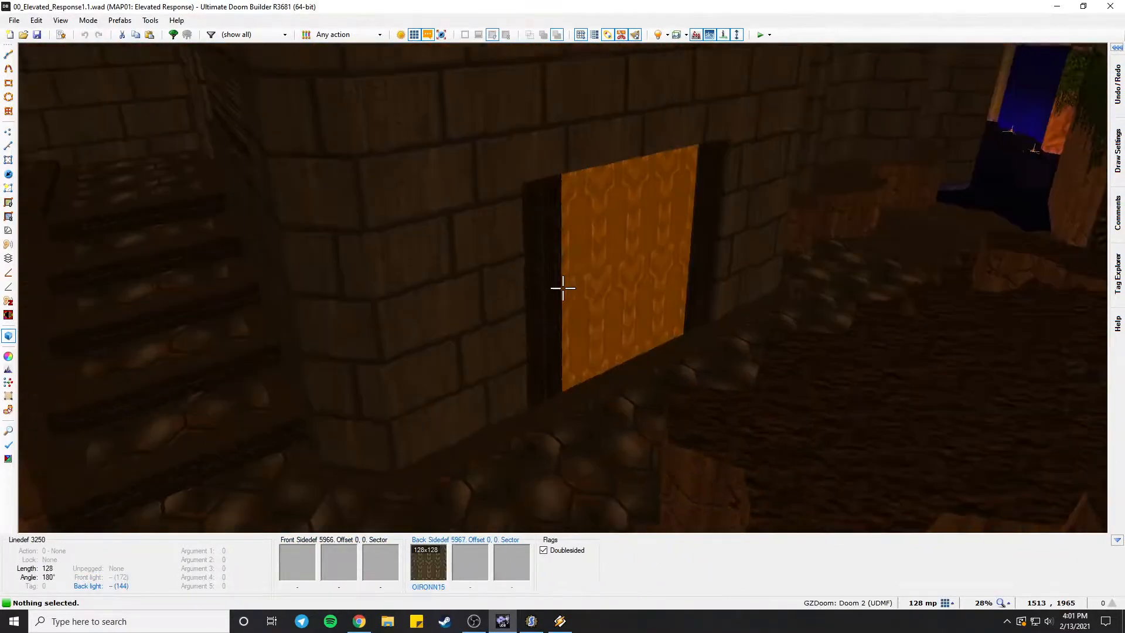
key(d)
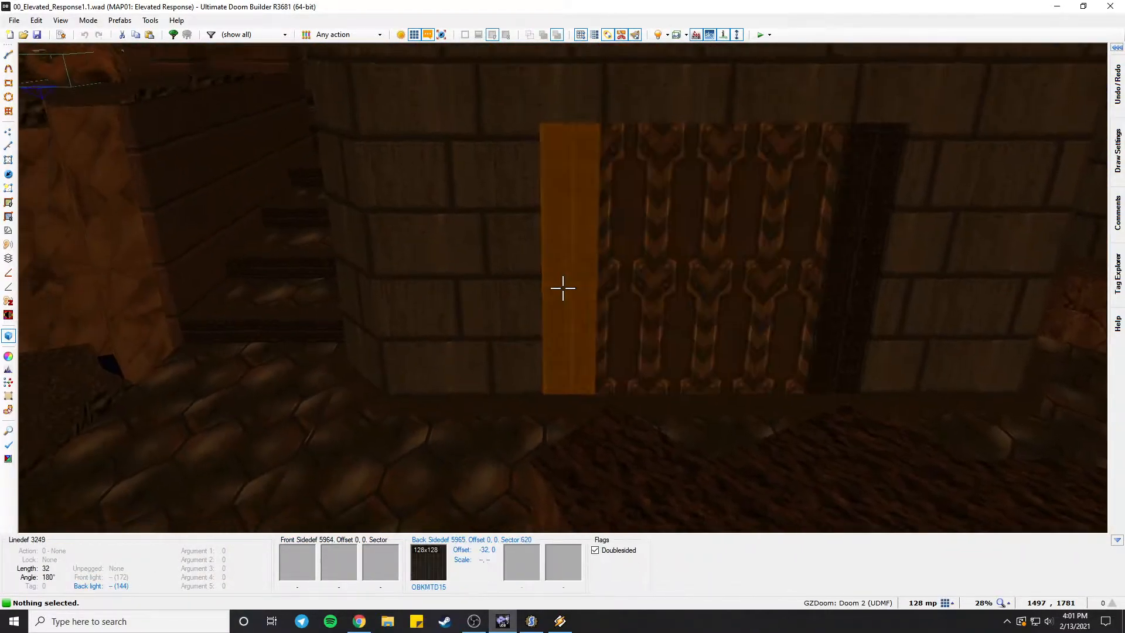
key(w)
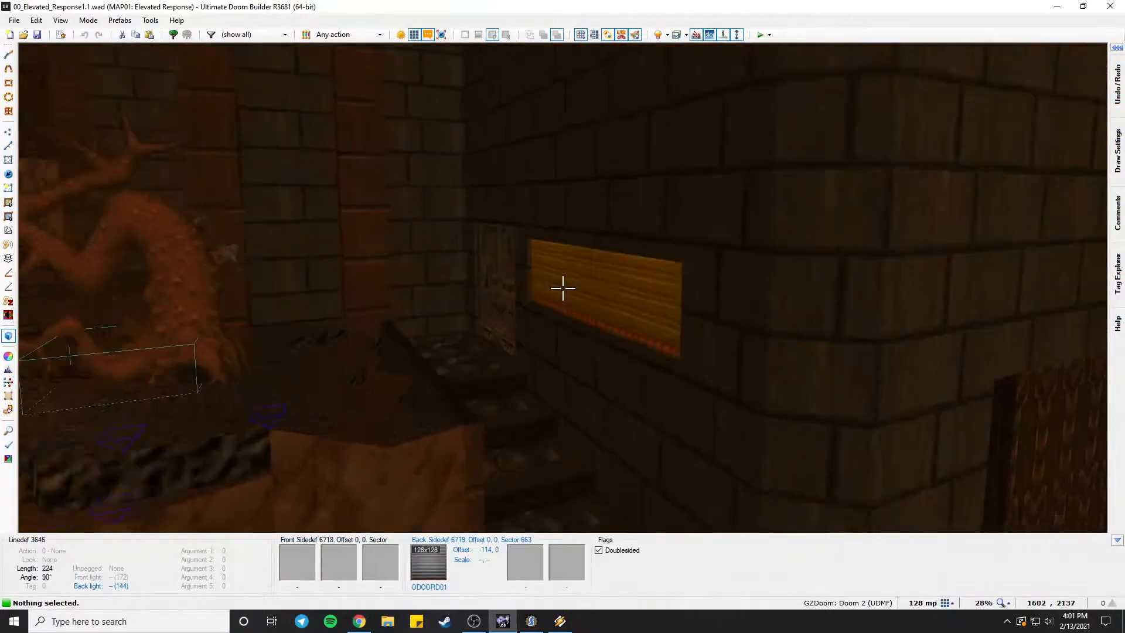
key(w)
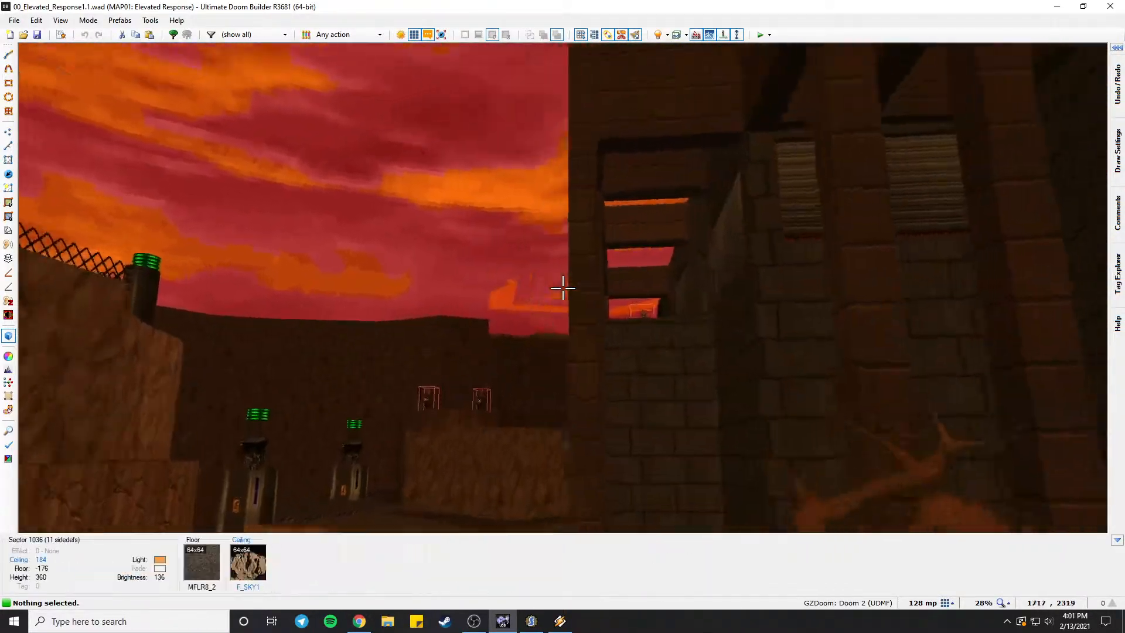
Examine the building's MFLR8_1 brick wall and angled corner, including the front-side properties of the linedef below the corner shutter.
key(d)
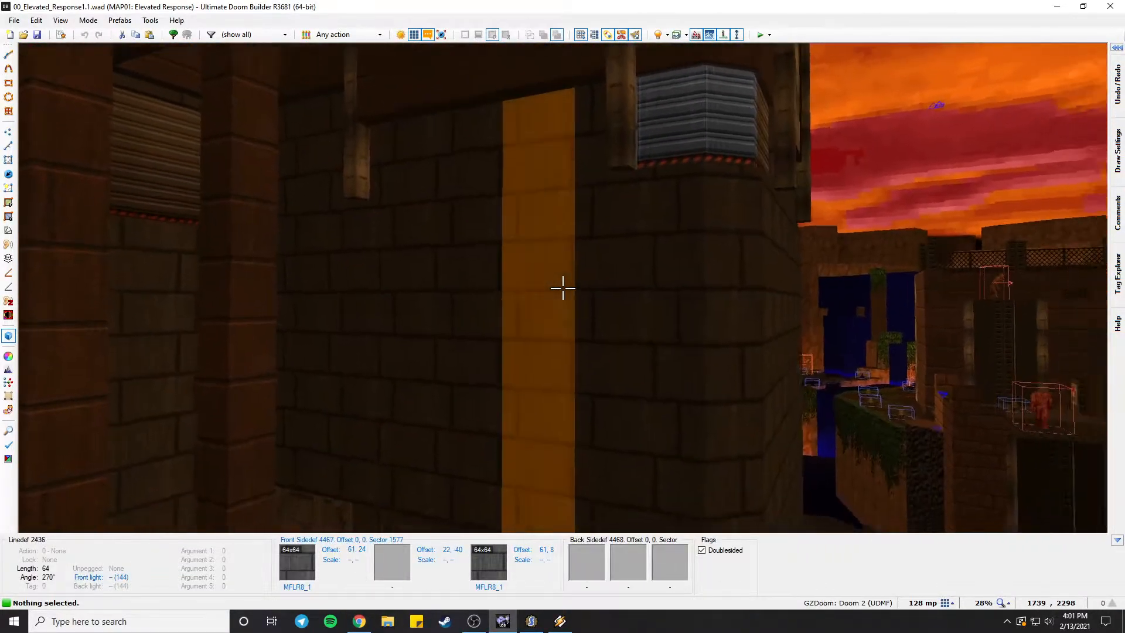
key(d)
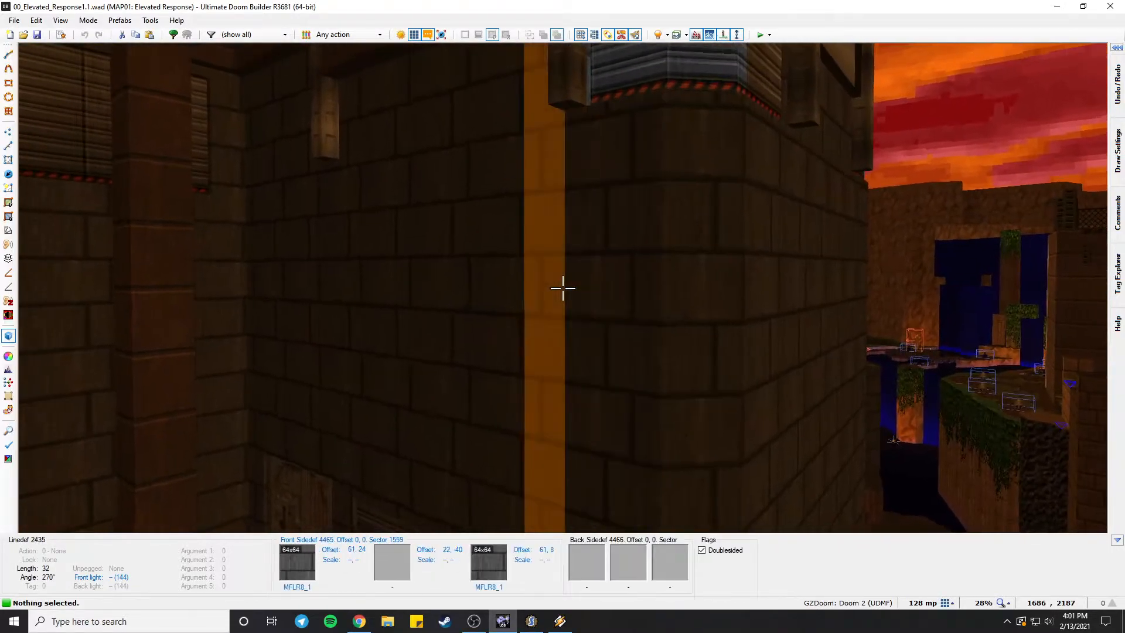
right_click(562, 287)
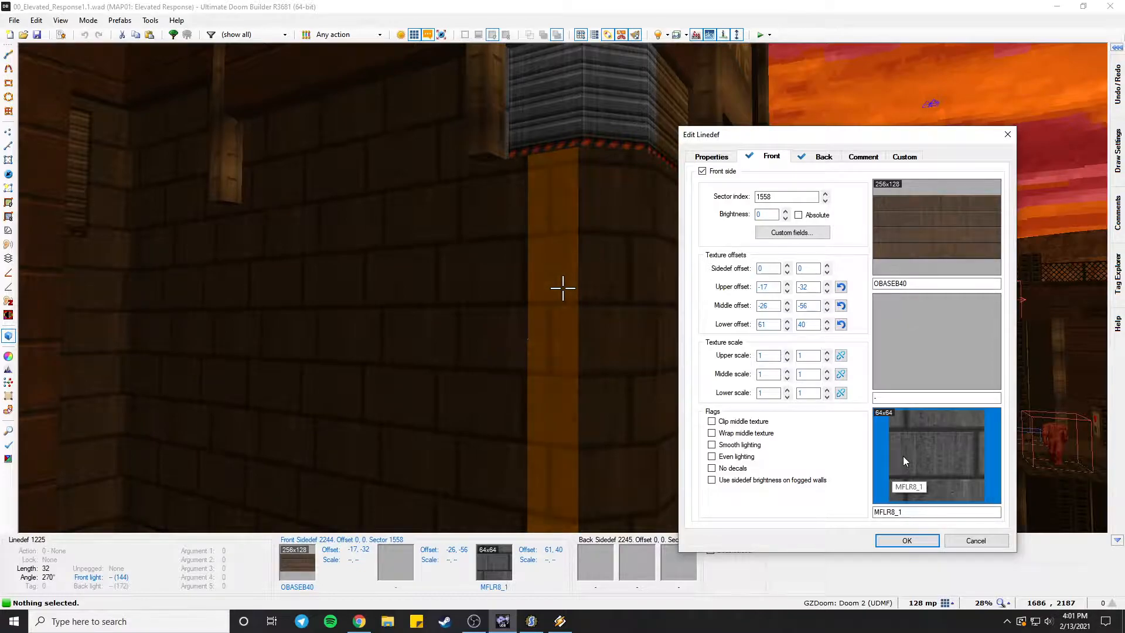
key(Escape)
key(d)
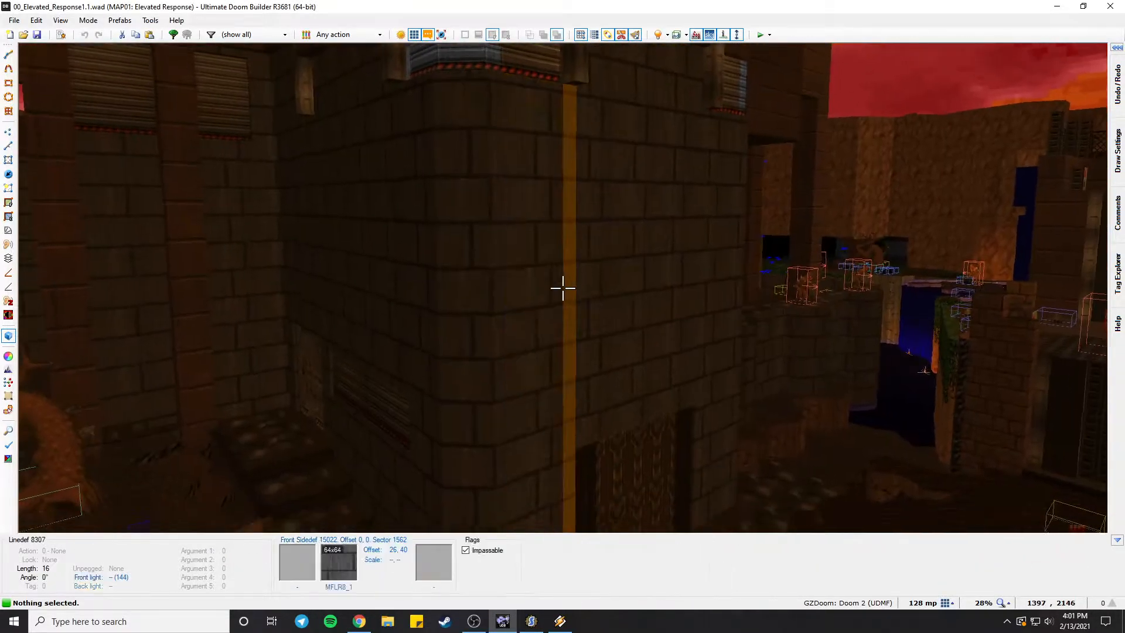
Examine the rounded MFLR8_1 brick retaining walls rising from the gorge beneath the imp ledges.
key(f)
key(e)
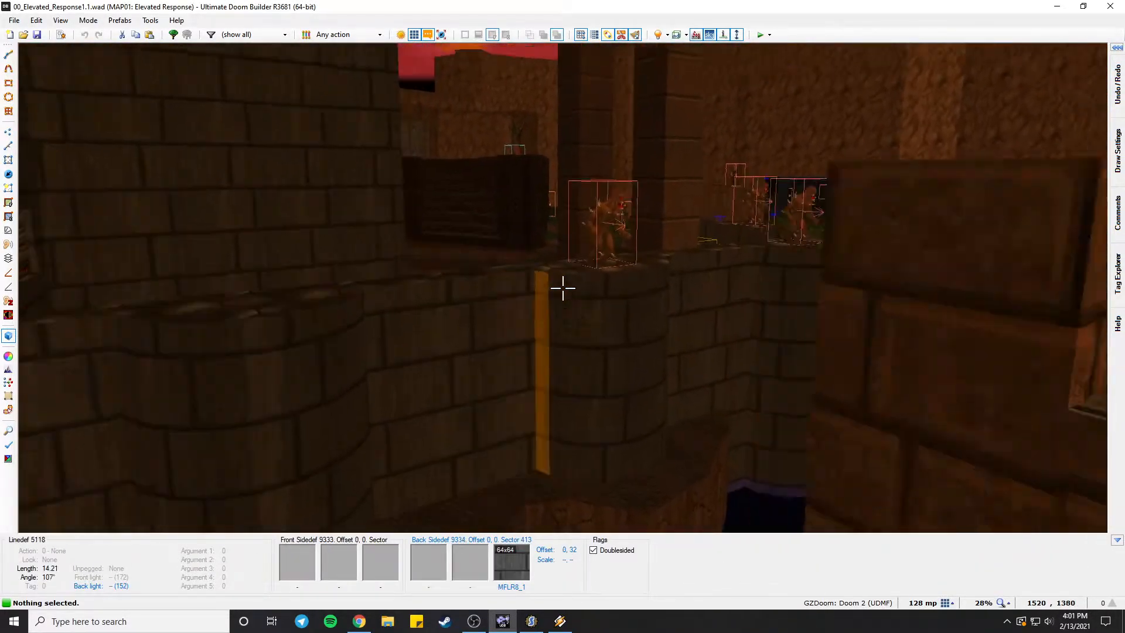
key(f)
key(e)
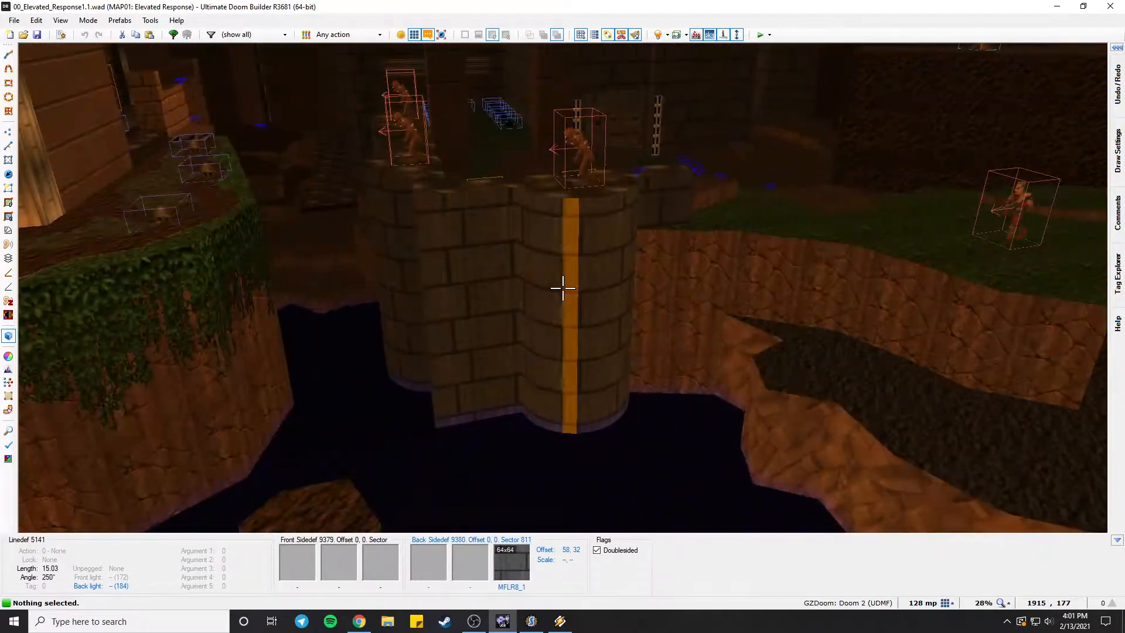
key(f)
key(e)
key(s)
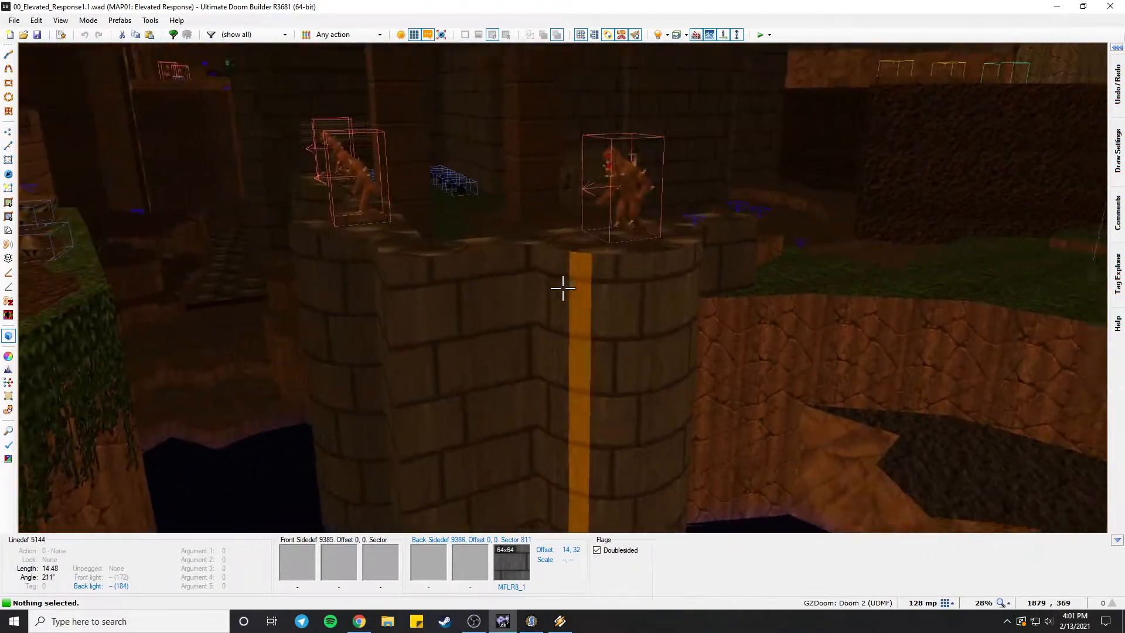
Examine the brick alcove under the building's overhang, its low shutter strip, the angled wall corner and the roofline above.
key(e)
key(s)
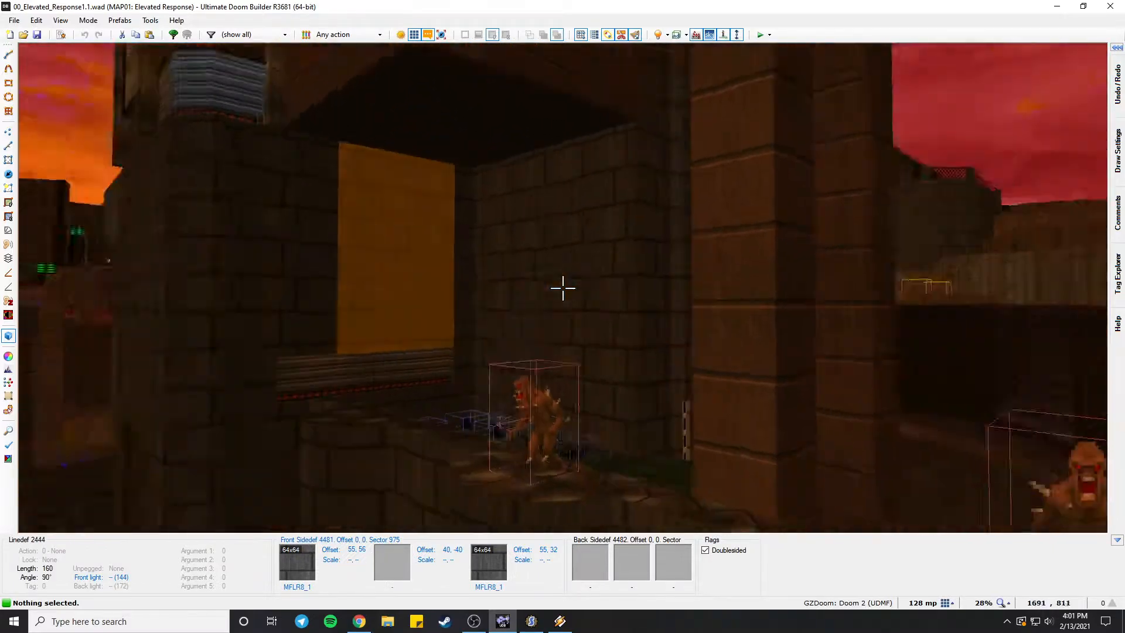
key(e)
key(s)
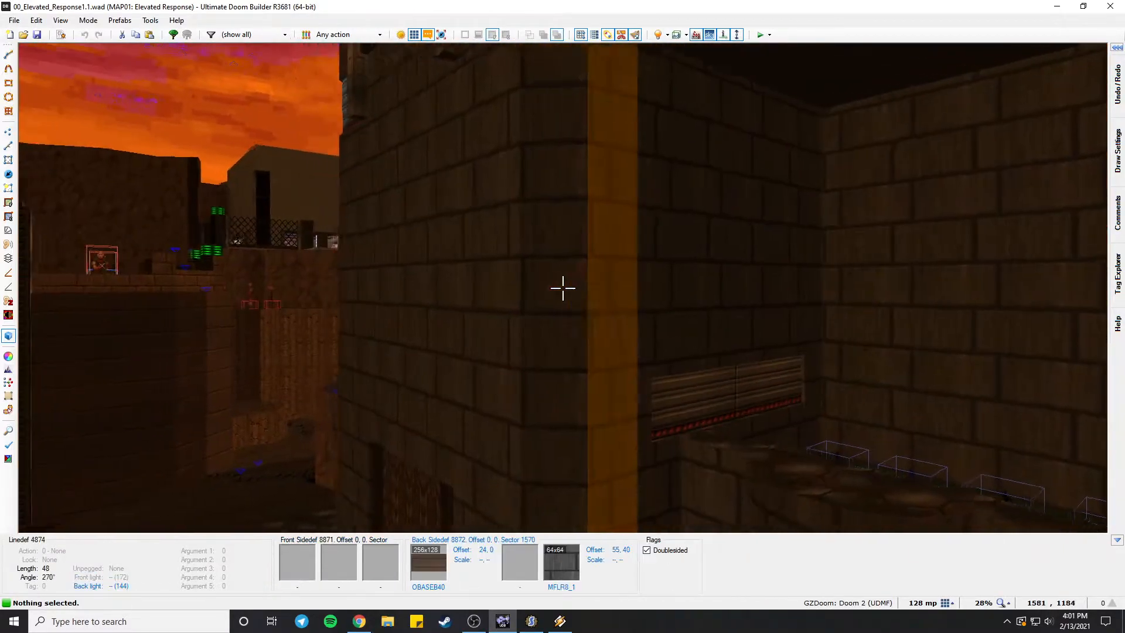
key(e)
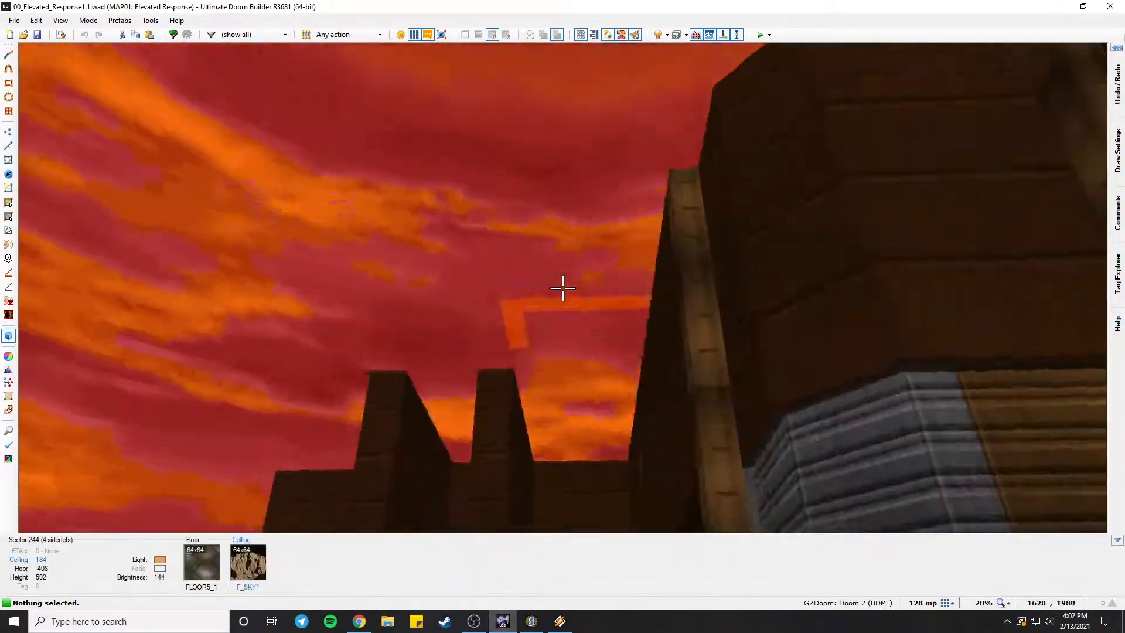
key(e)
Examine the building's far side with its rocky ground, brick pillars, shuttered windows and imp balcony.
key(e)
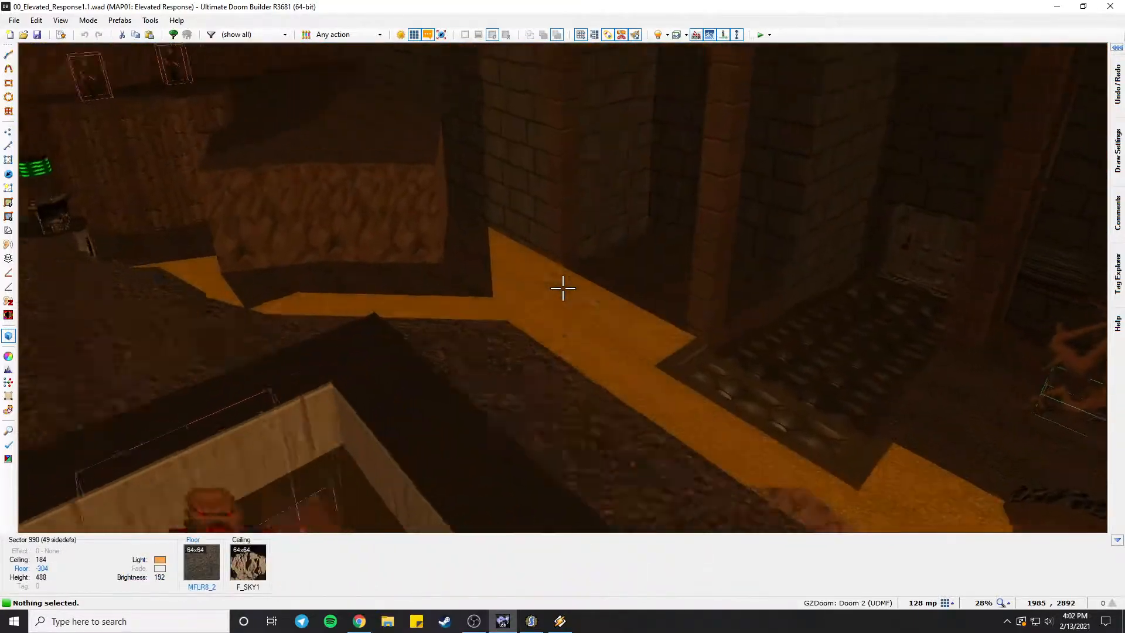
key(f)
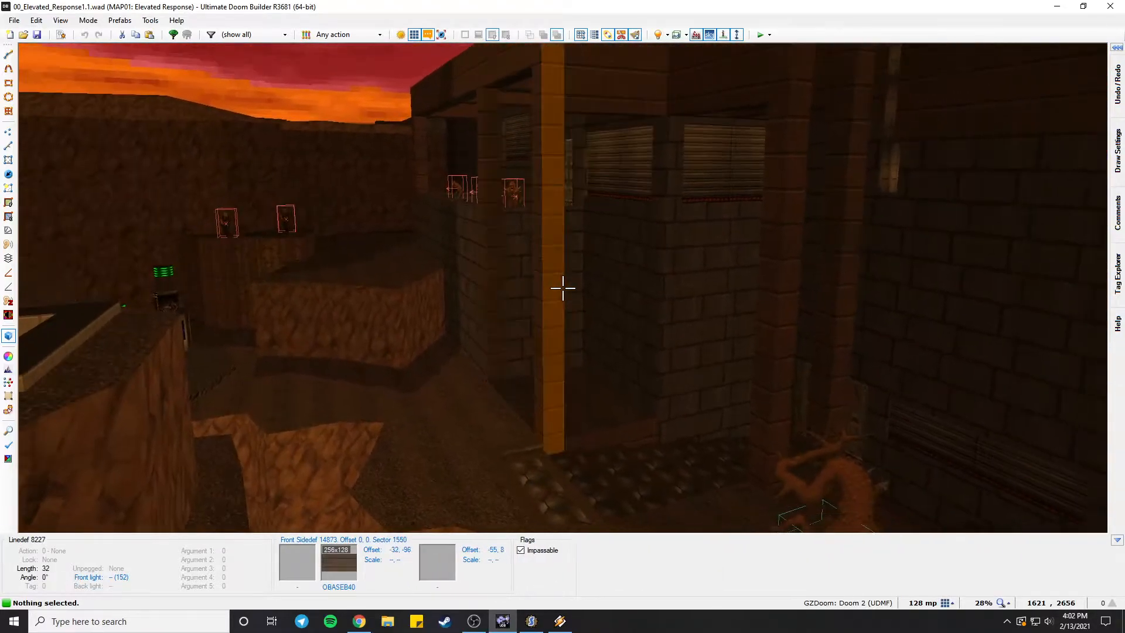
key(f)
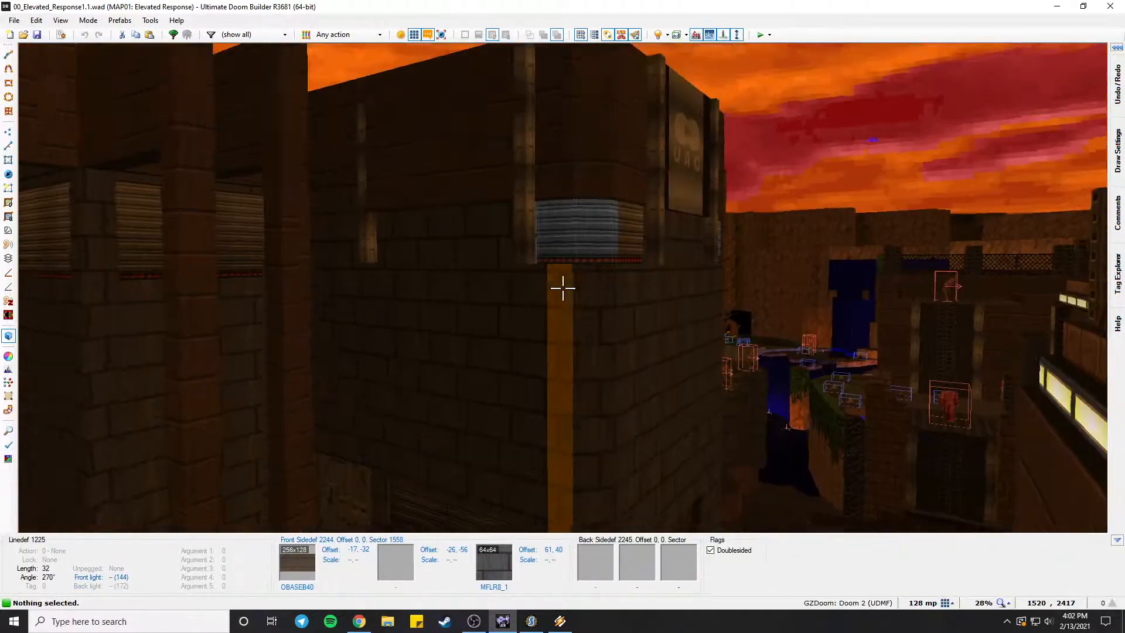
key(s)
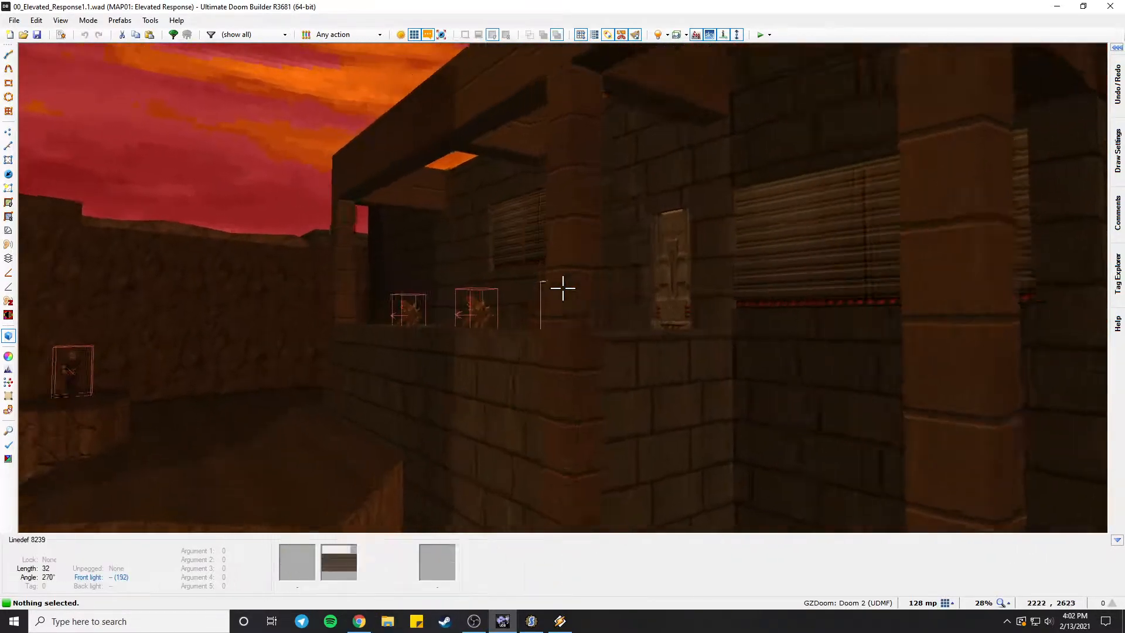
key(f)
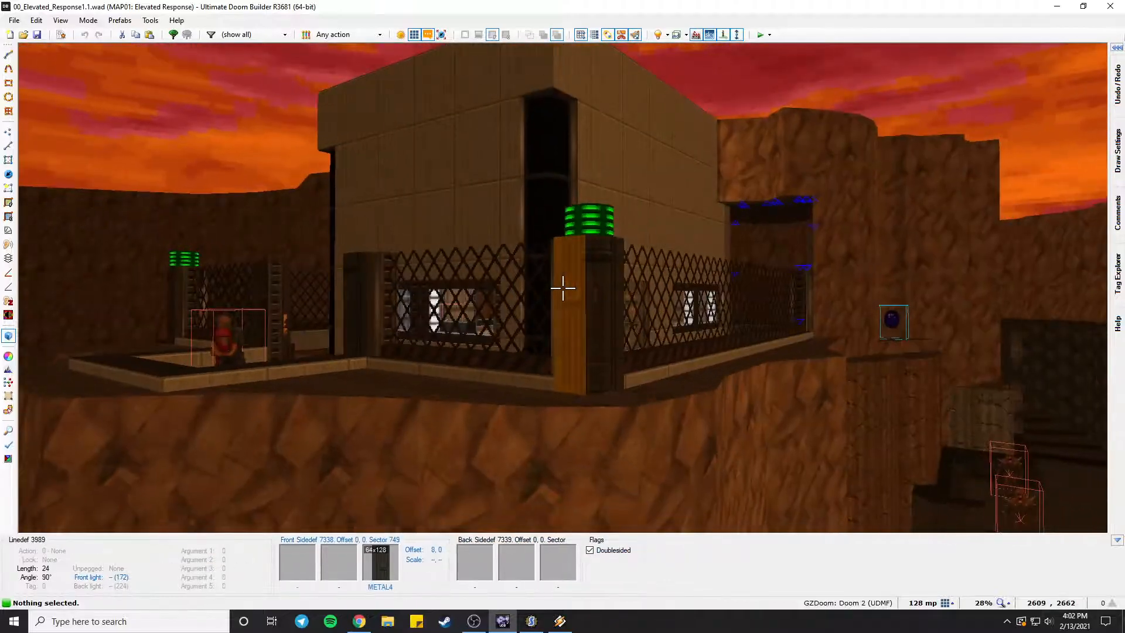
Examine the fenced hut with green lamps and the STARTAN2 room with its teleport destinations, crates and zombie doorway.
key(s)
key(e)
key(e)
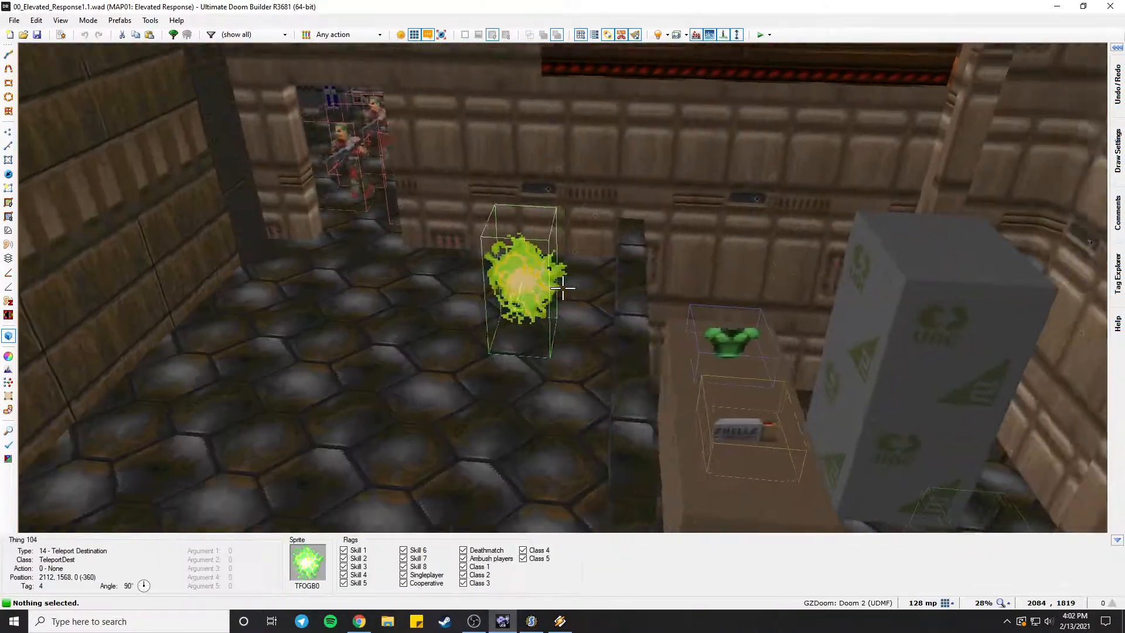
key(w)
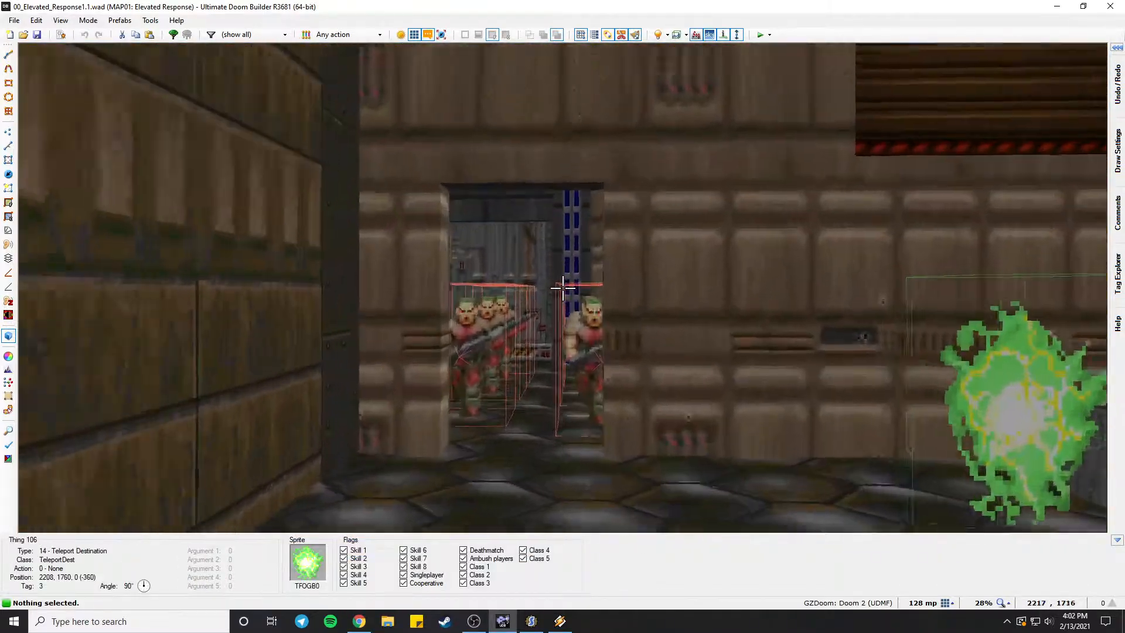
key(w)
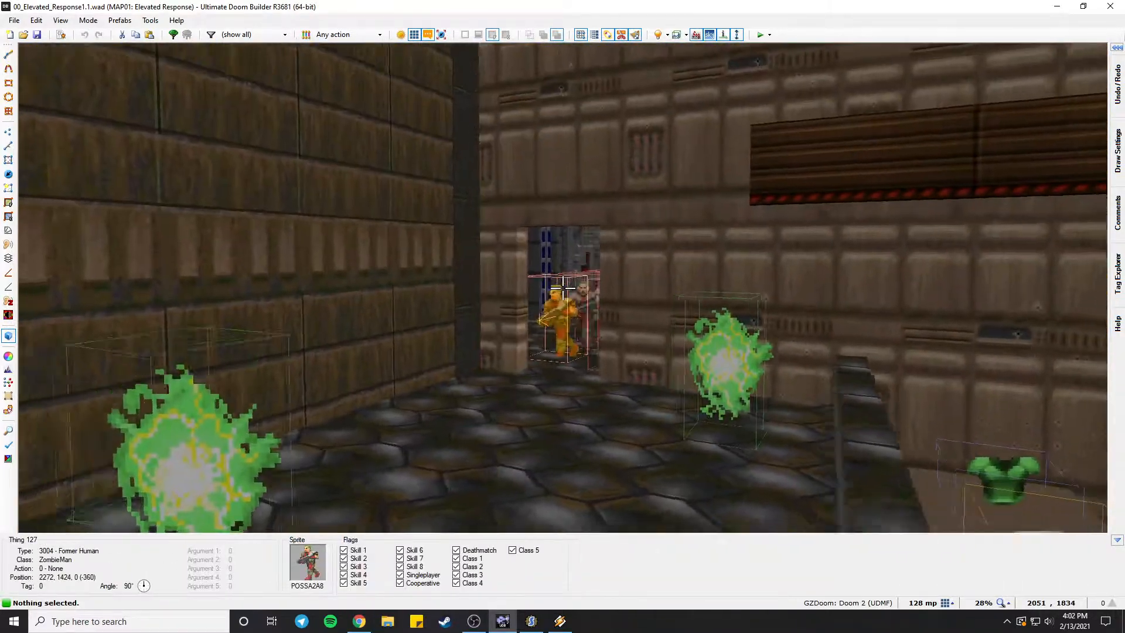
key(w)
key(s)
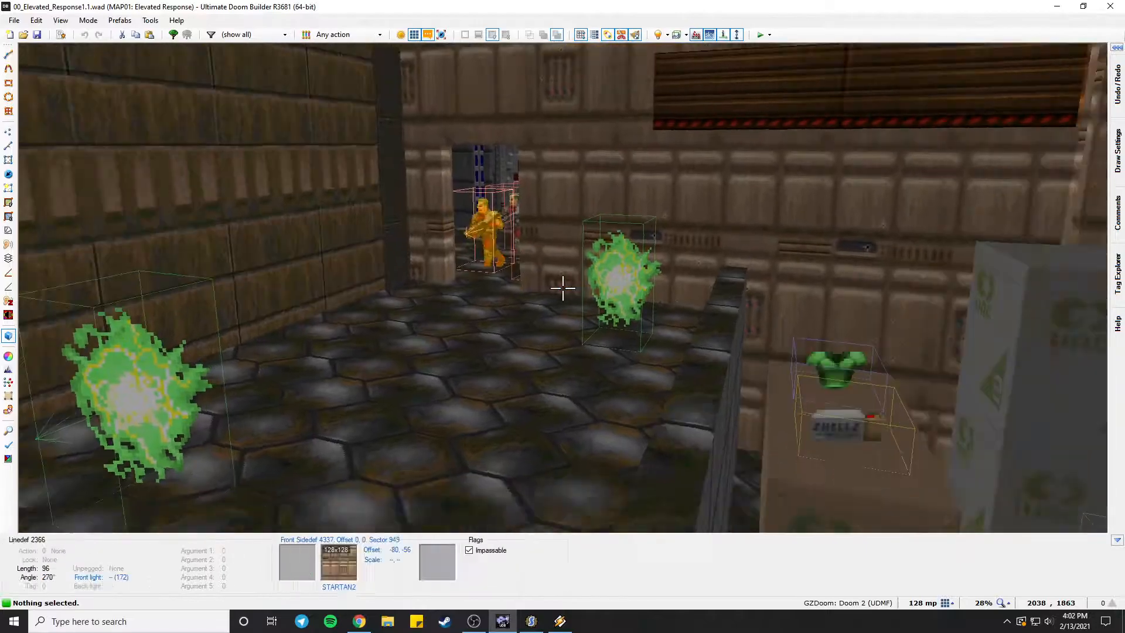
key(w)
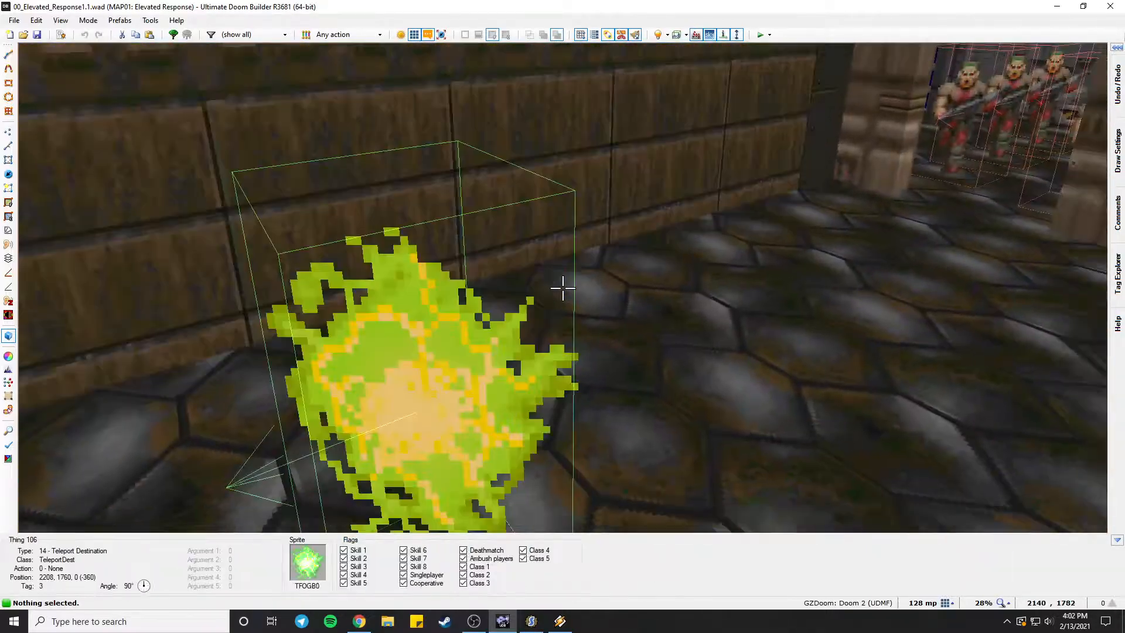
Examine the twisted tree and the cobbled path leading to the BIGDOOR2 door between the brick walls.
key(s)
key(w)
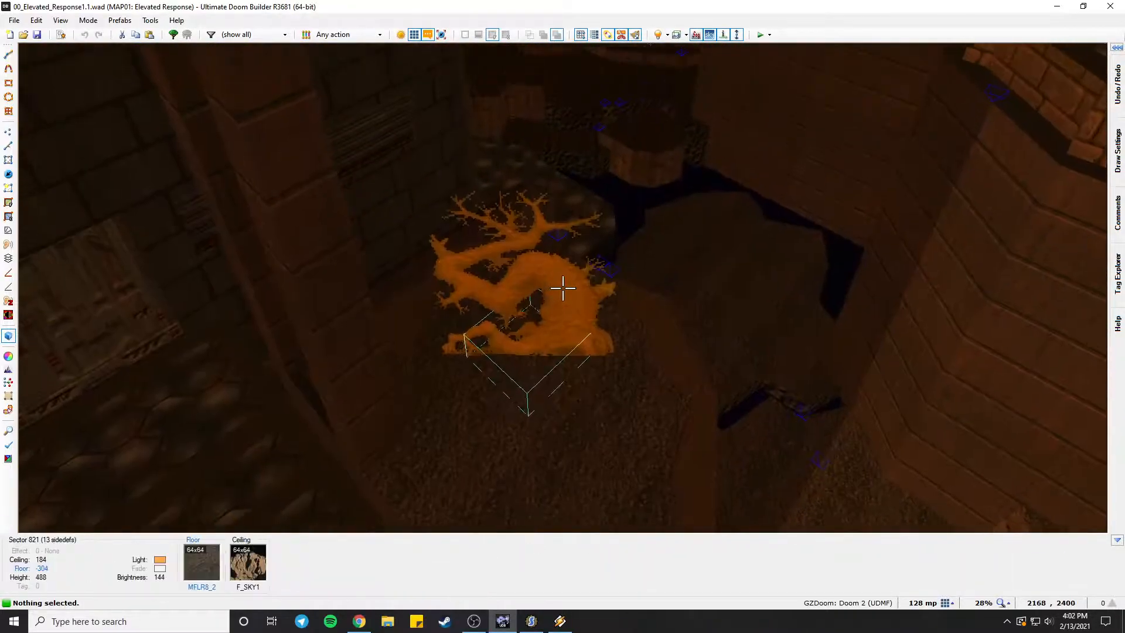
key(w)
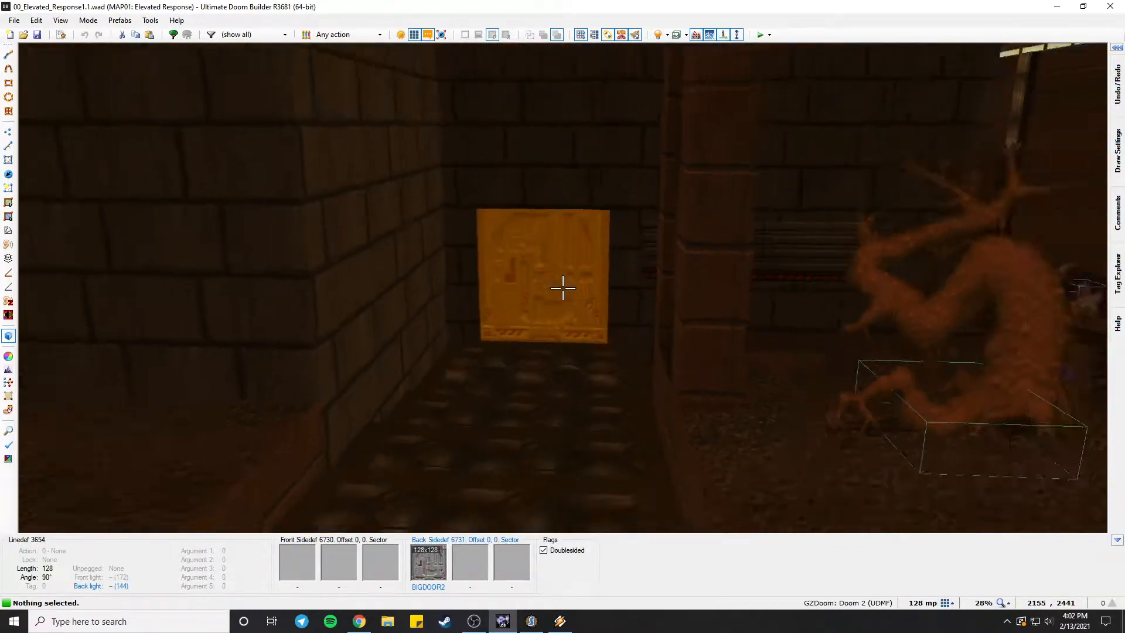
key(s)
key(s)
key(s)
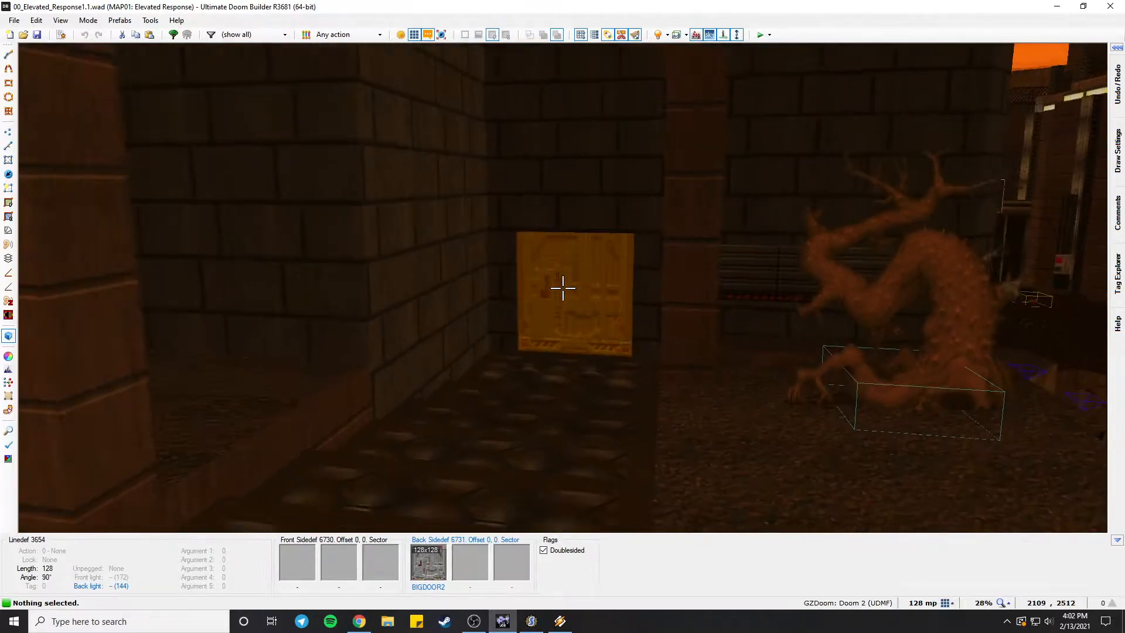
Examine the brick walls and pillars around the cobbled path, and the imp balcony with its shuttered windows and overhead beams.
key(w)
key(s)
key(s)
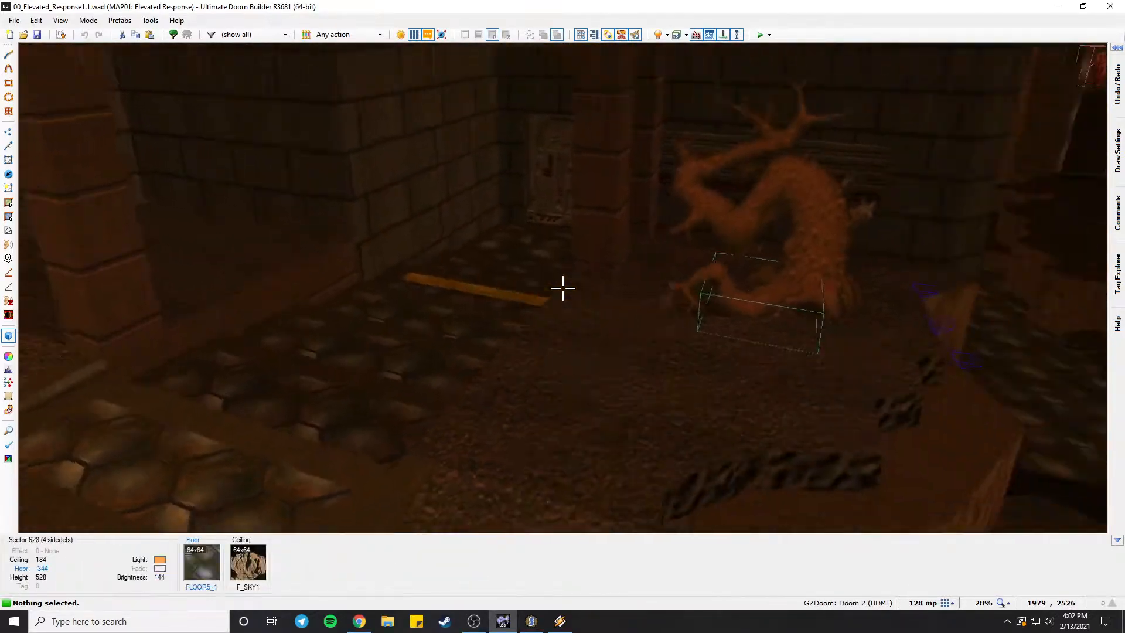
key(w)
key(s)
key(w)
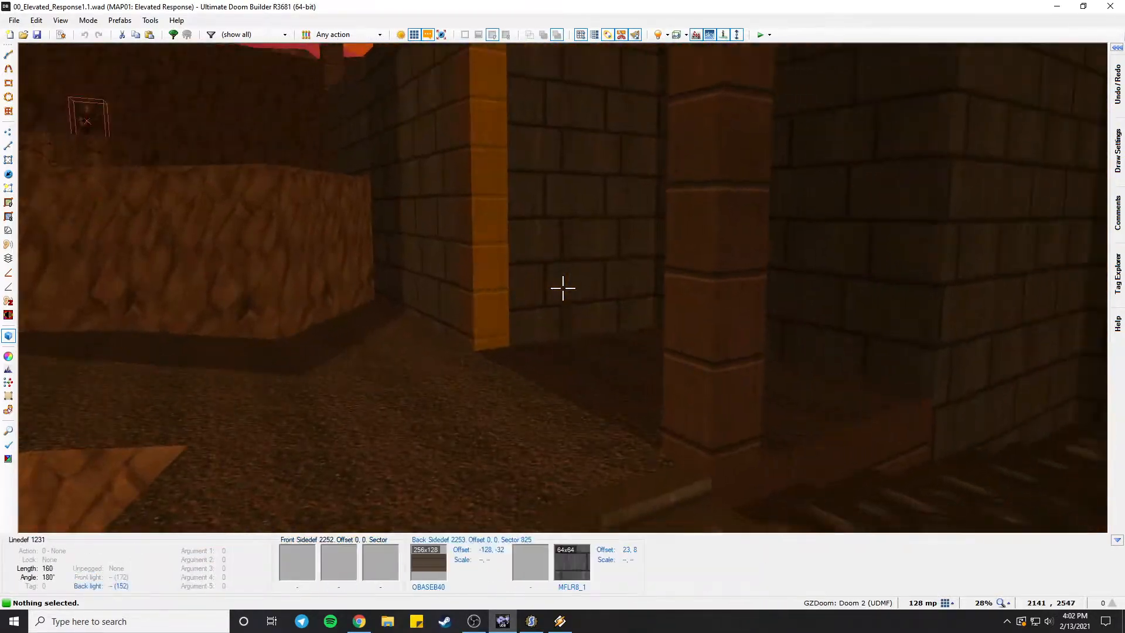
key(w)
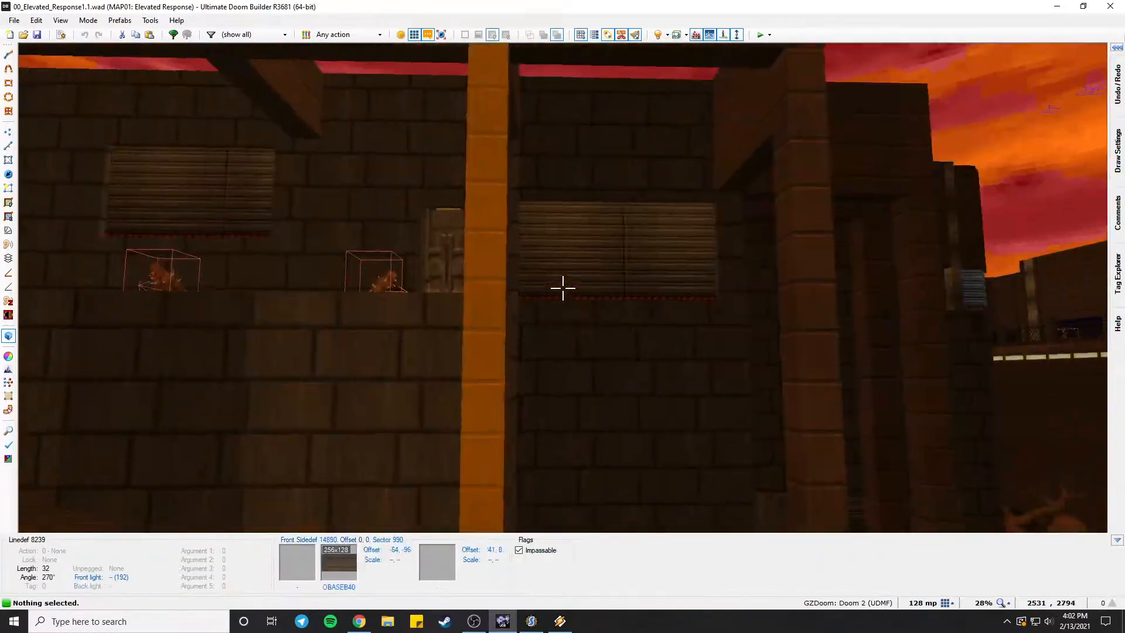
key(w)
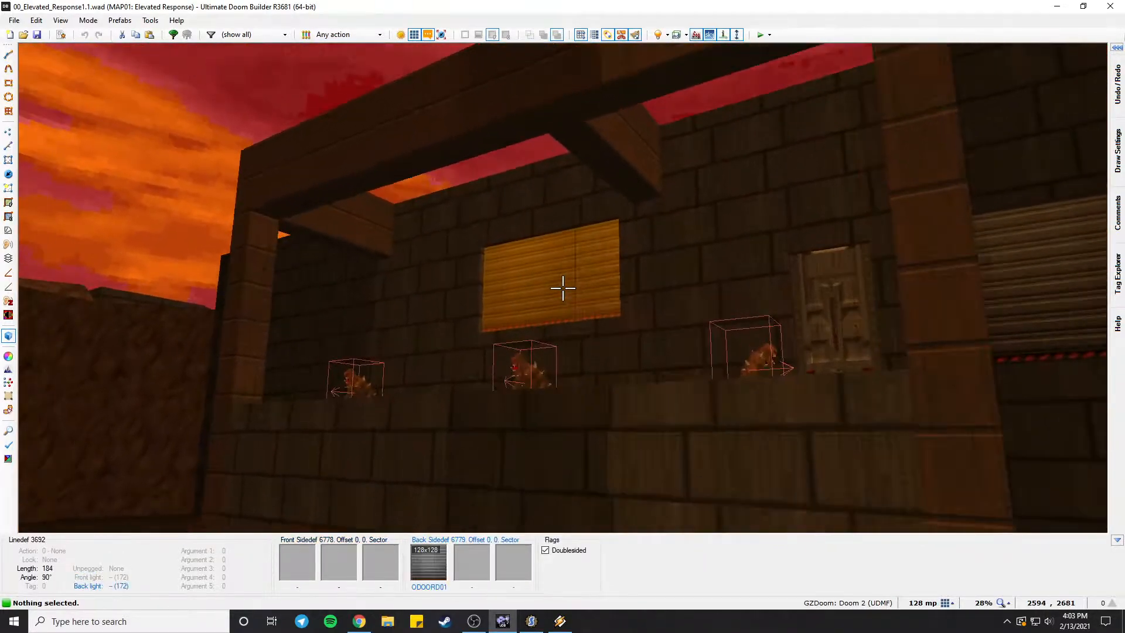
key(s)
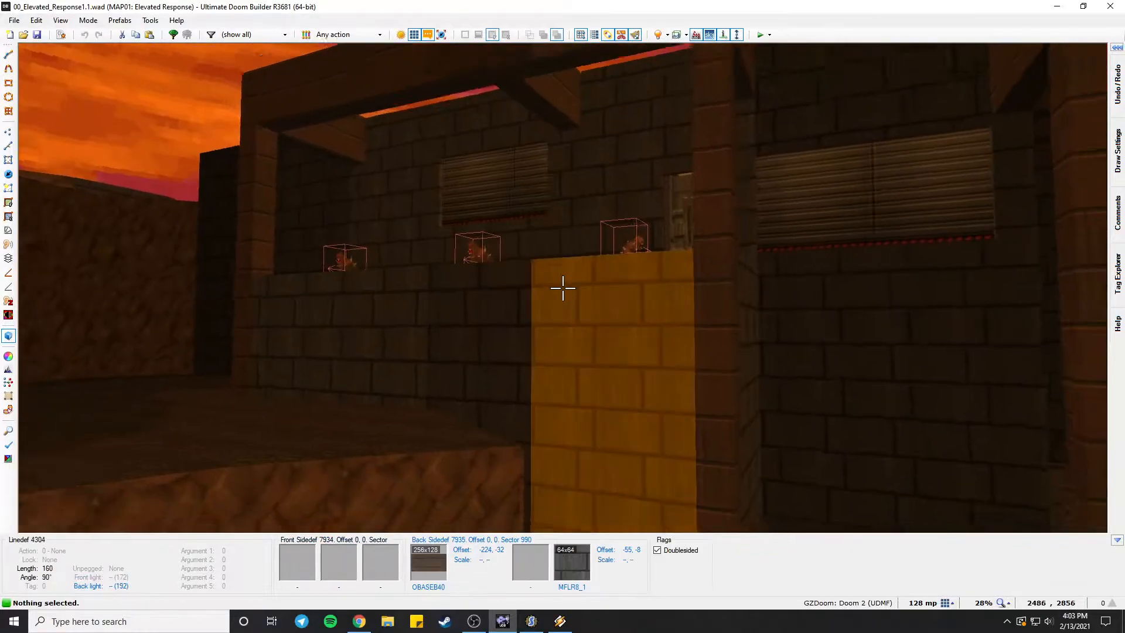
Examine the rocky ledge around the twisted tree, the fenced hut opposite, the shuttered brick wall behind the tree and the curved brick wall beyond.
key(s)
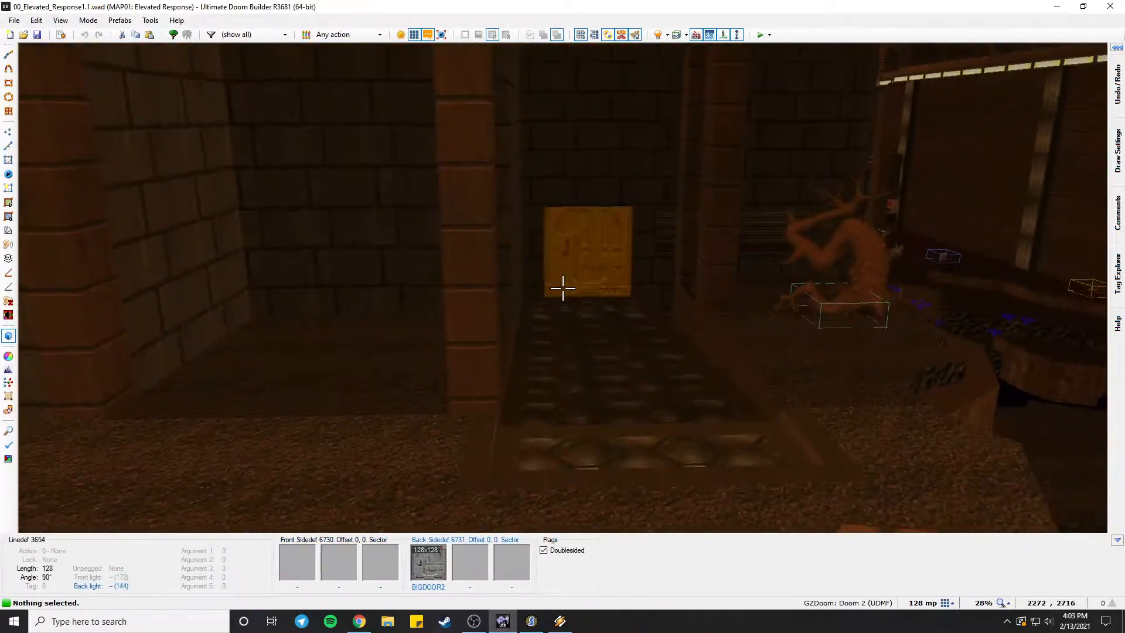
key(s)
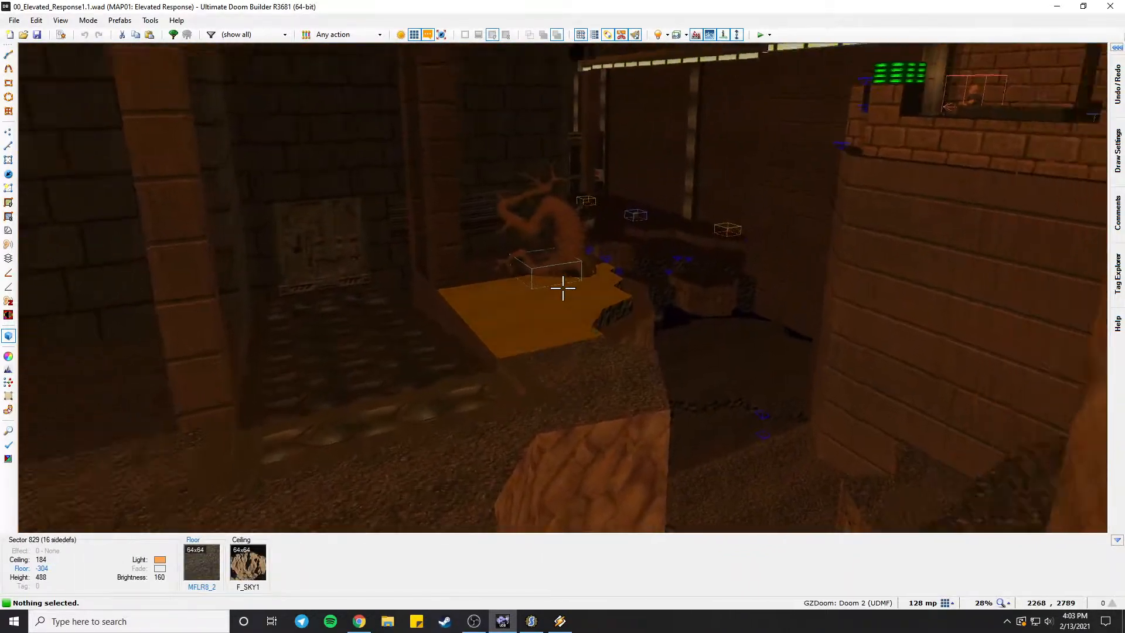
key(w)
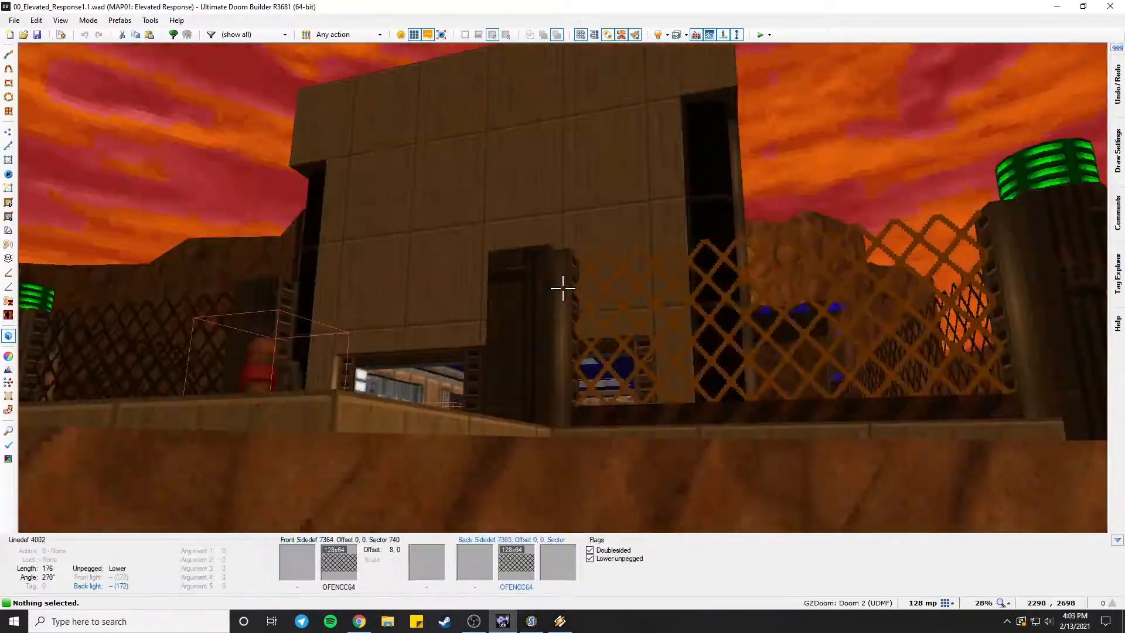
key(w)
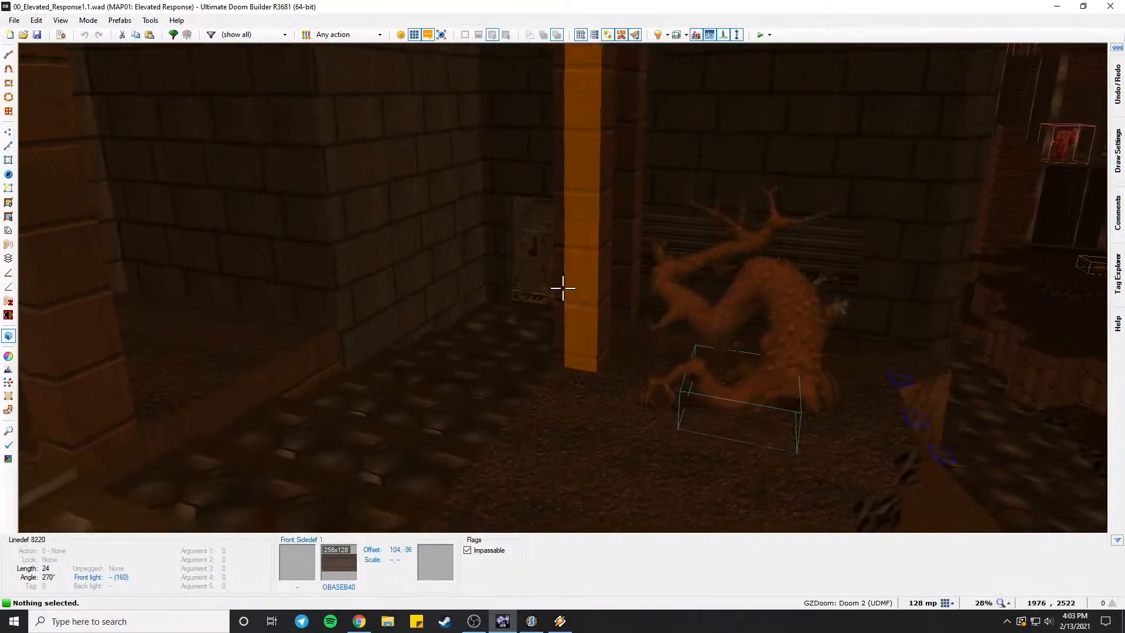
key(w)
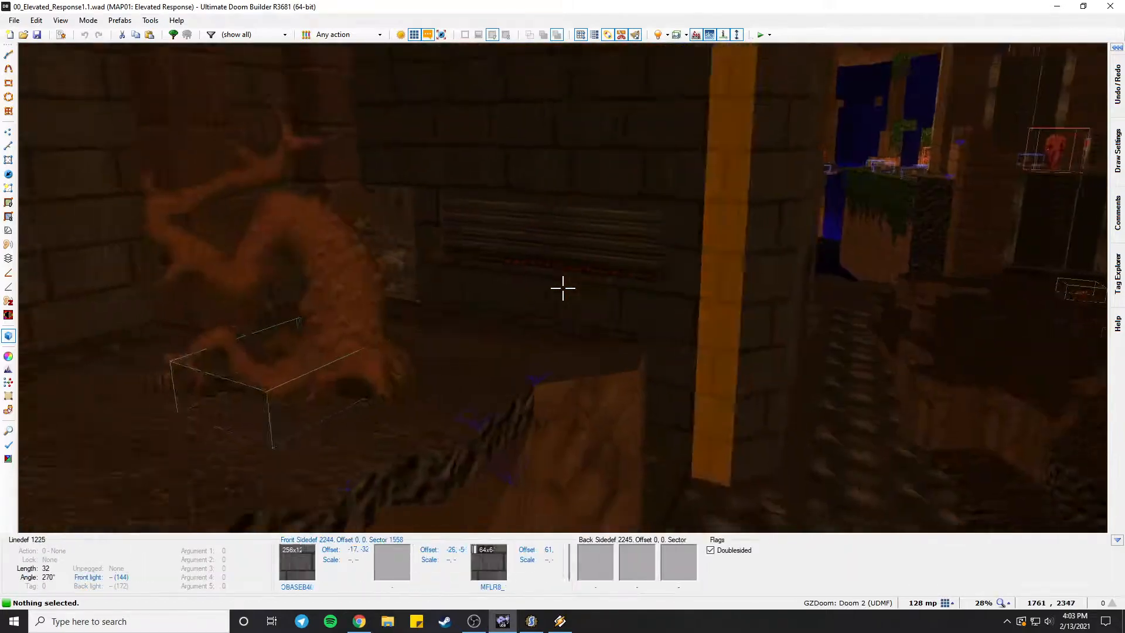
key(s)
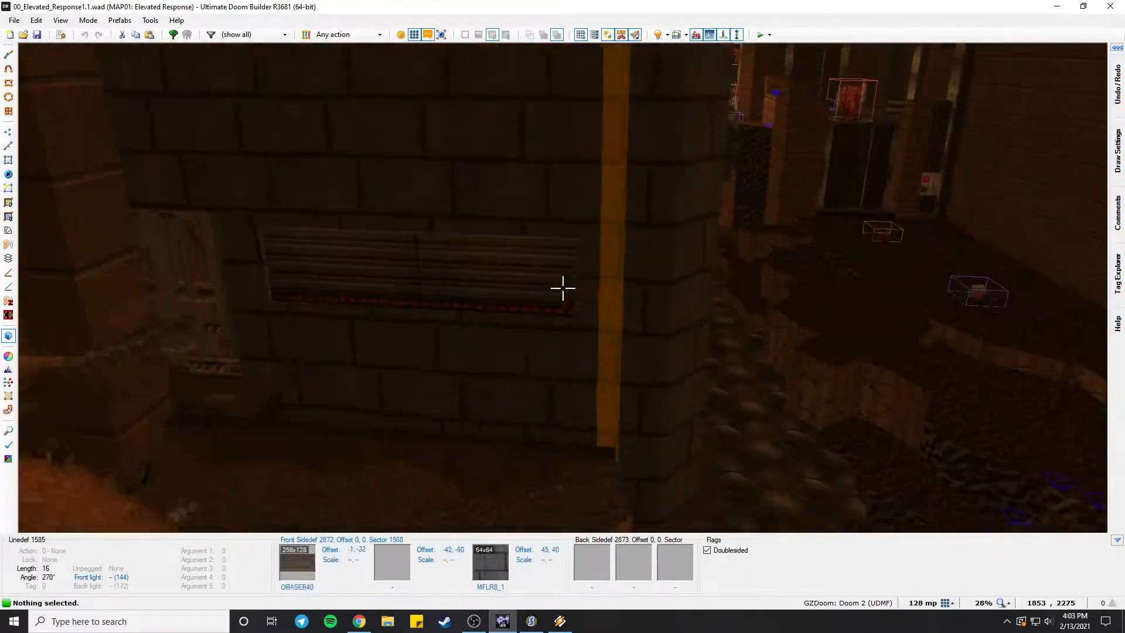
key(w)
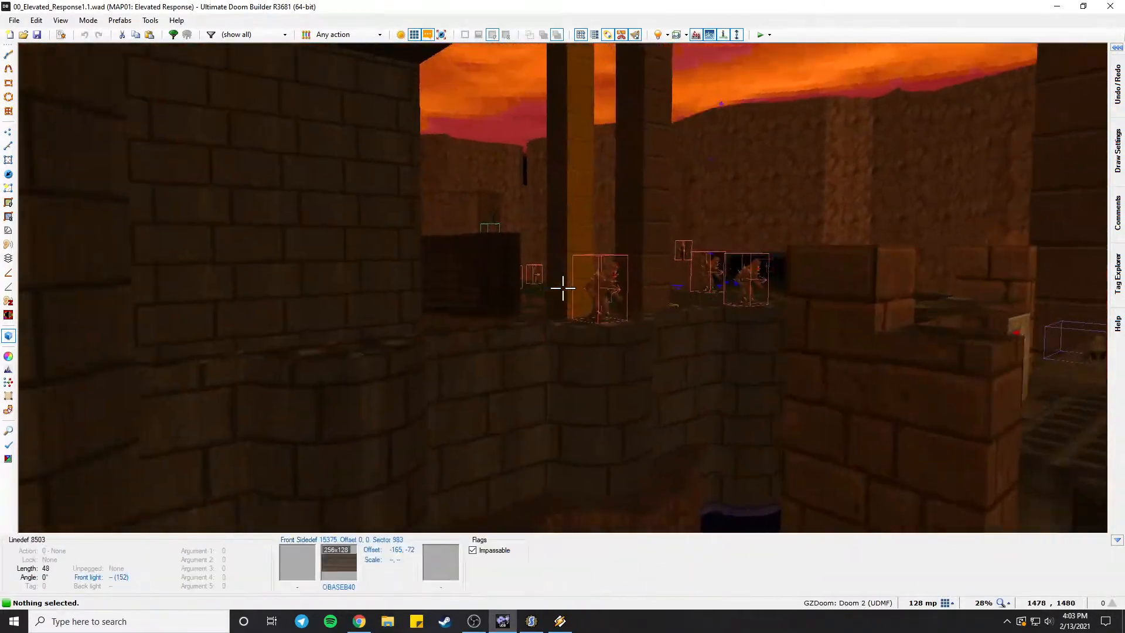
Inspect the canyon walls and the UAC crate room in the 3D view of the older map version.
key(w)
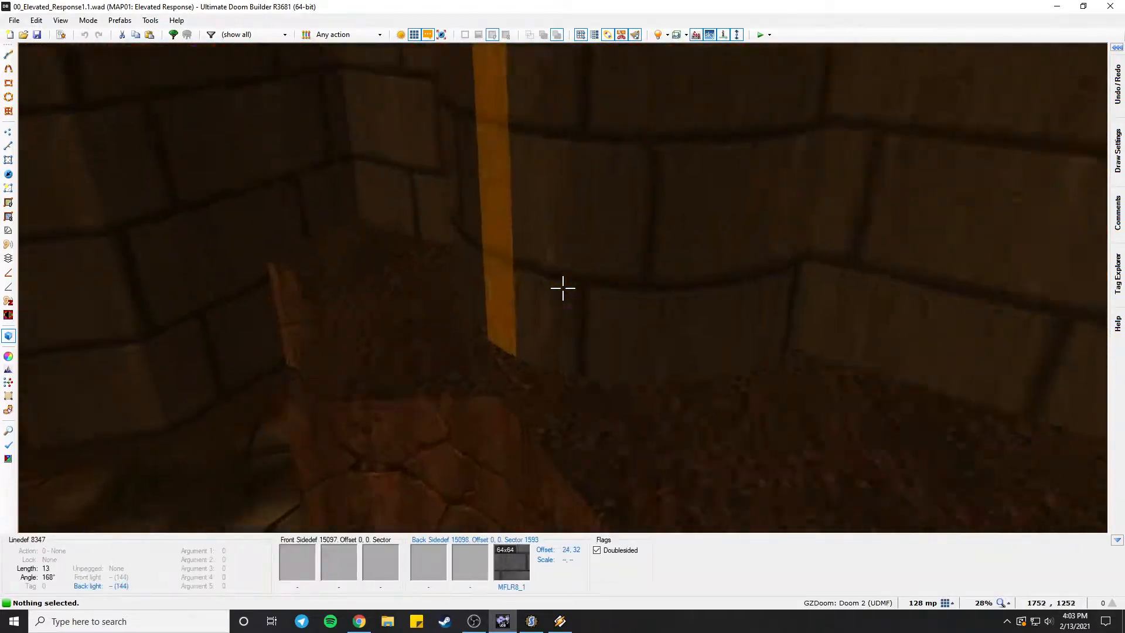
key(w)
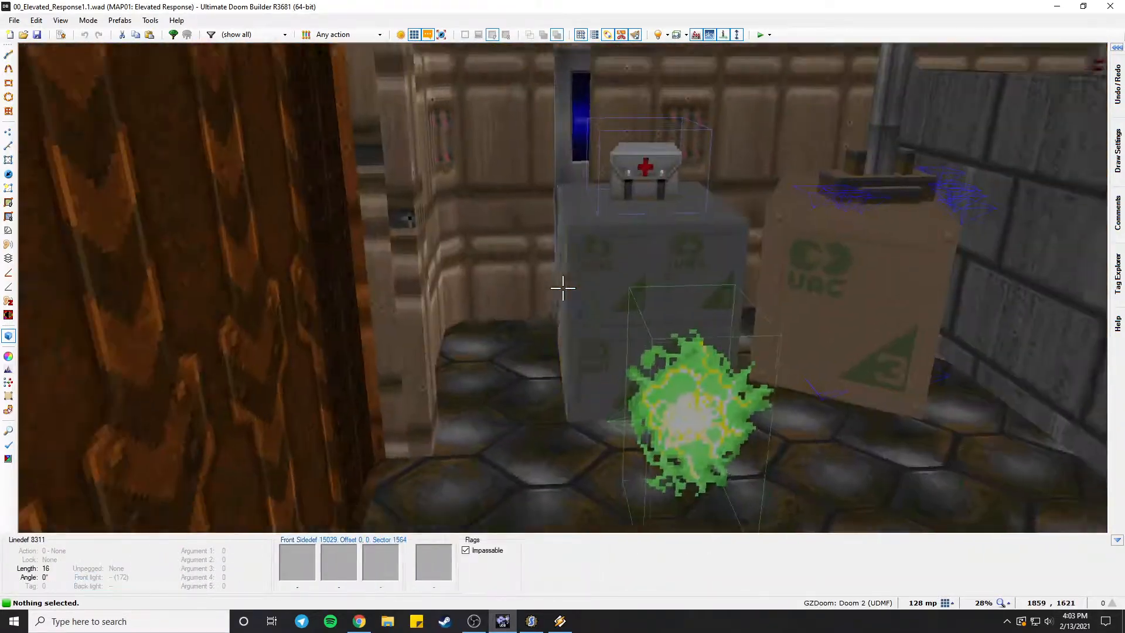
key(w)
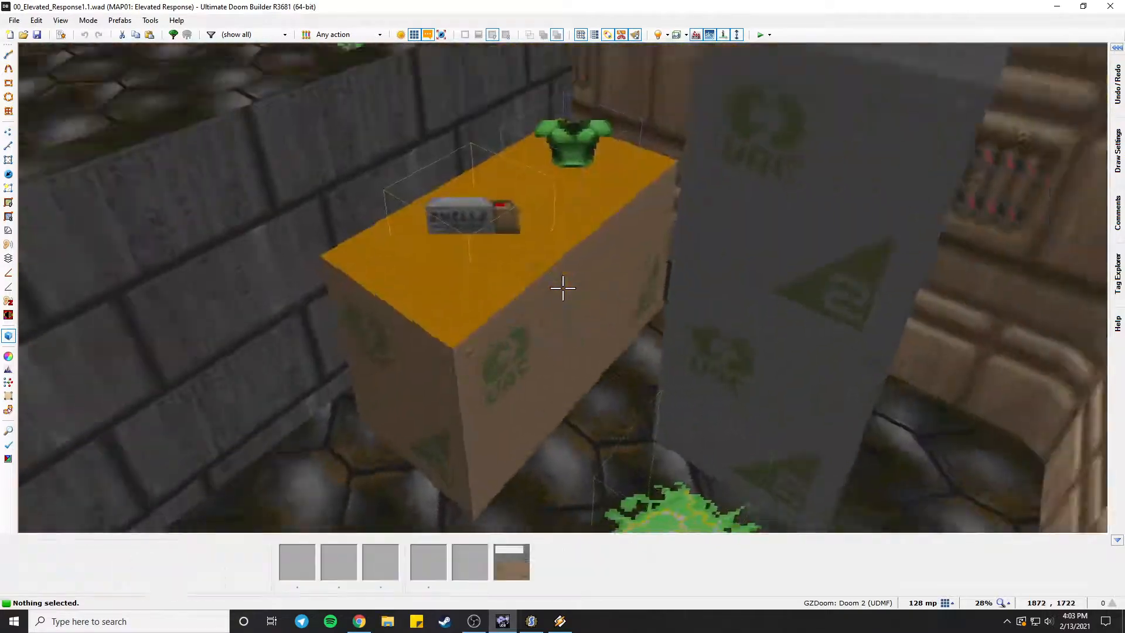
key(w)
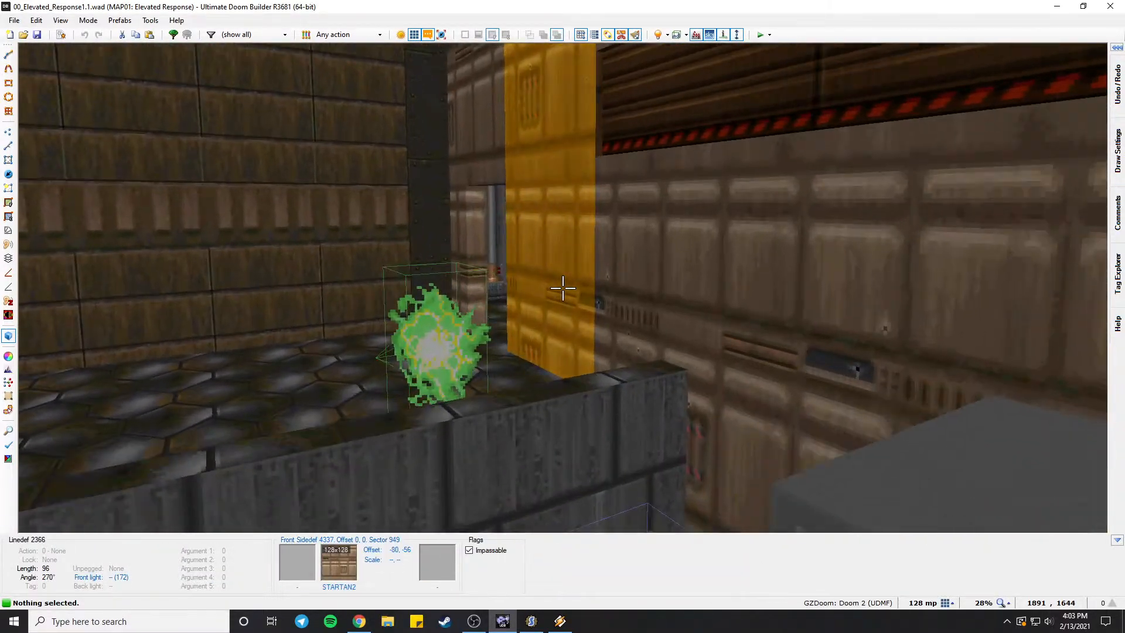
key(w)
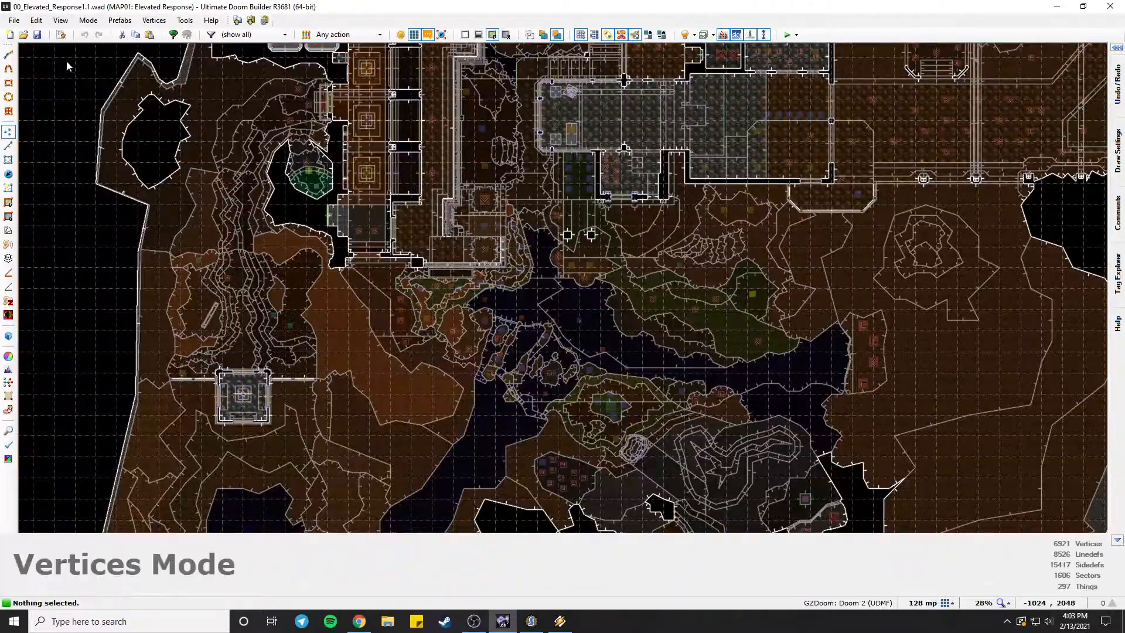
Open MAP01 from ELEVATED1.01.wad in the RELEASE folder with the GZDoom: Doom 2 (UDMF) configuration and enter the 3D view.
click(23, 36)
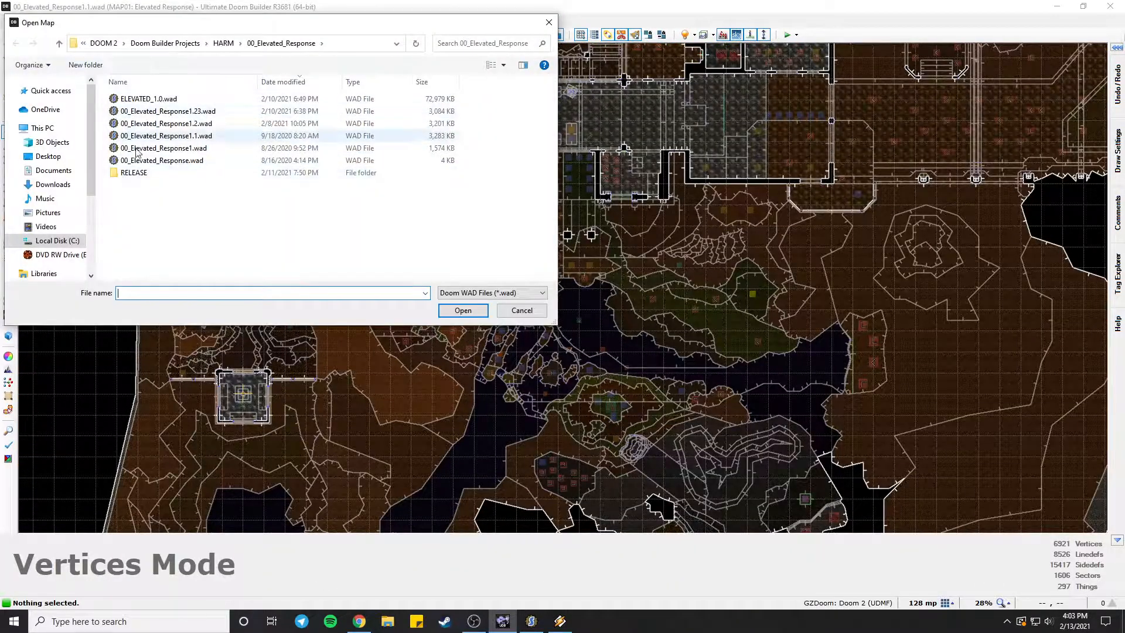
double_click(130, 173)
double_click(149, 111)
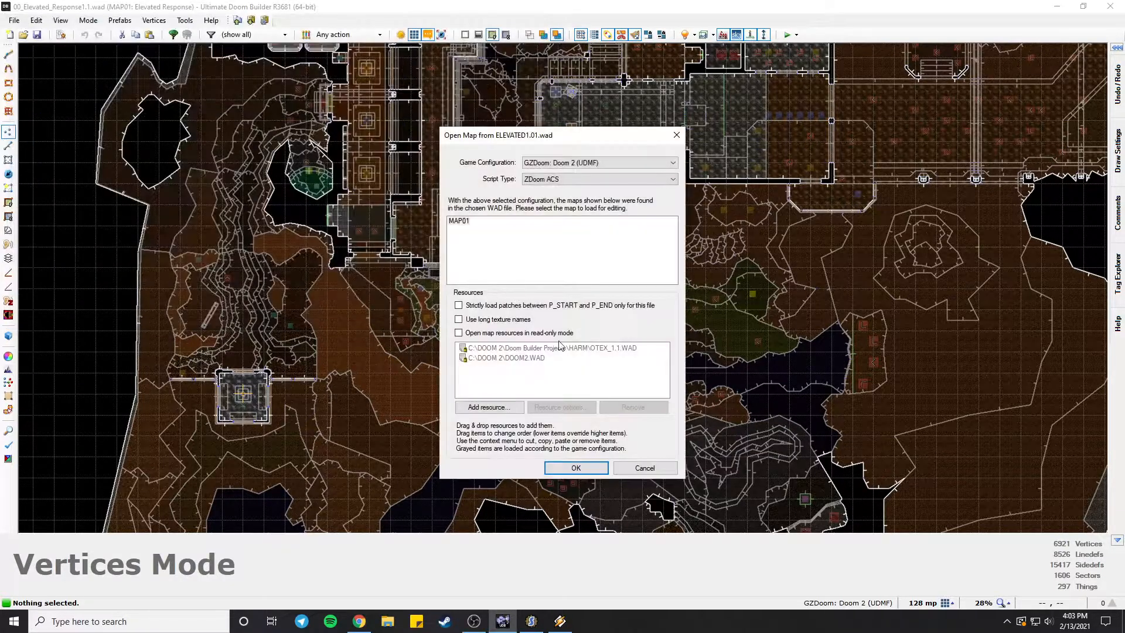
click(577, 466)
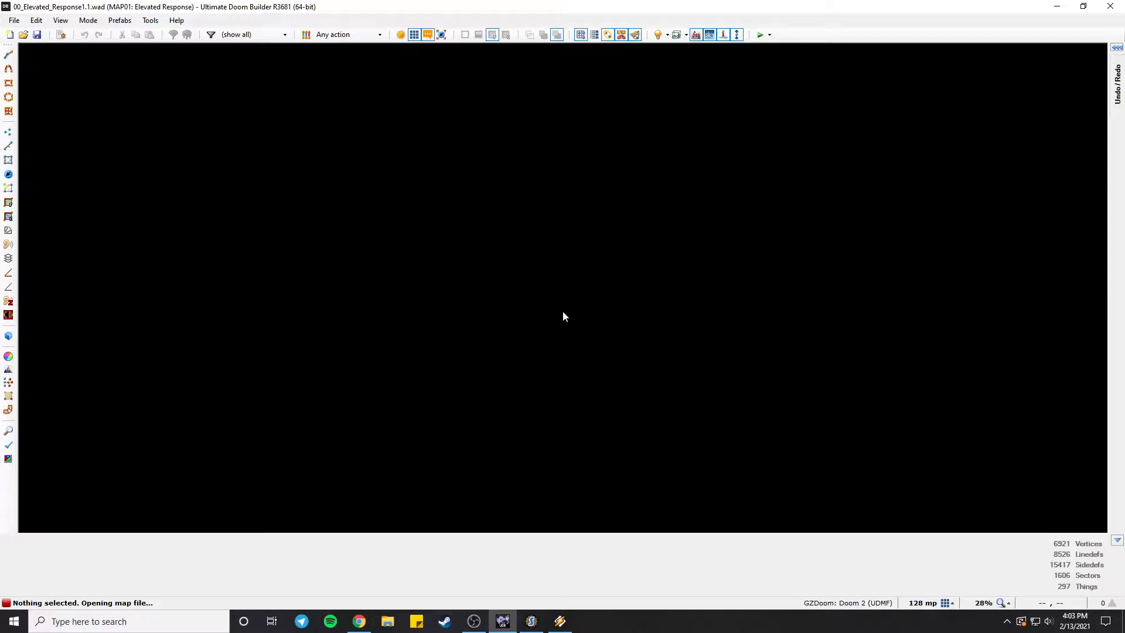
key(w)
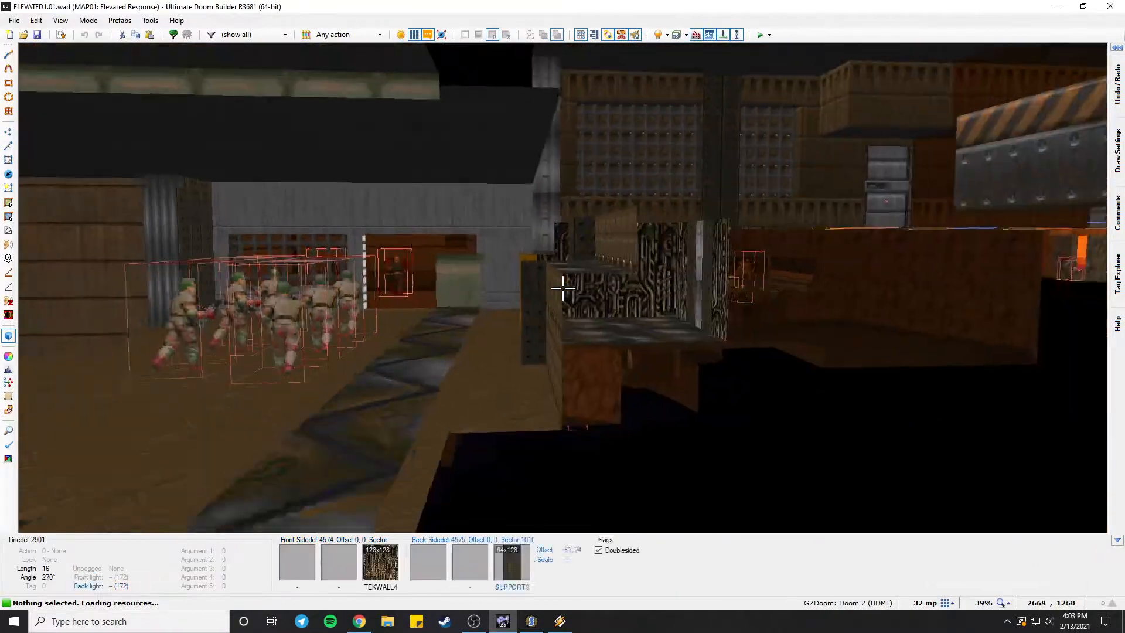
Survey the map's outdoor areas in 3D, including the fenced tower, the grassy canyon and the yard with yellow light strips.
key(e)
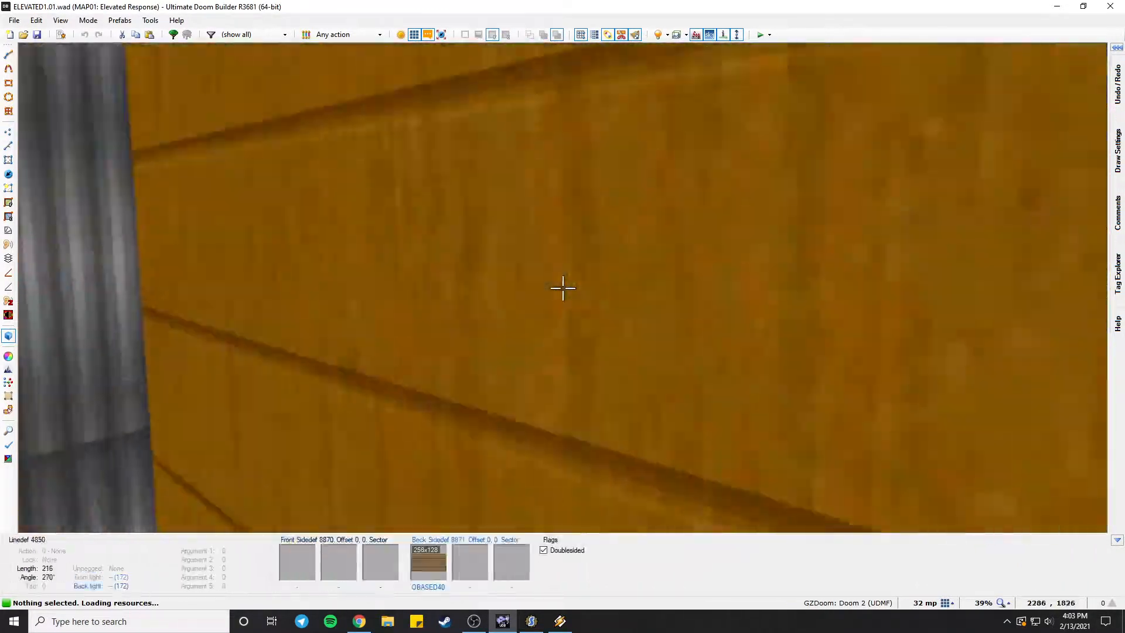
key(e)
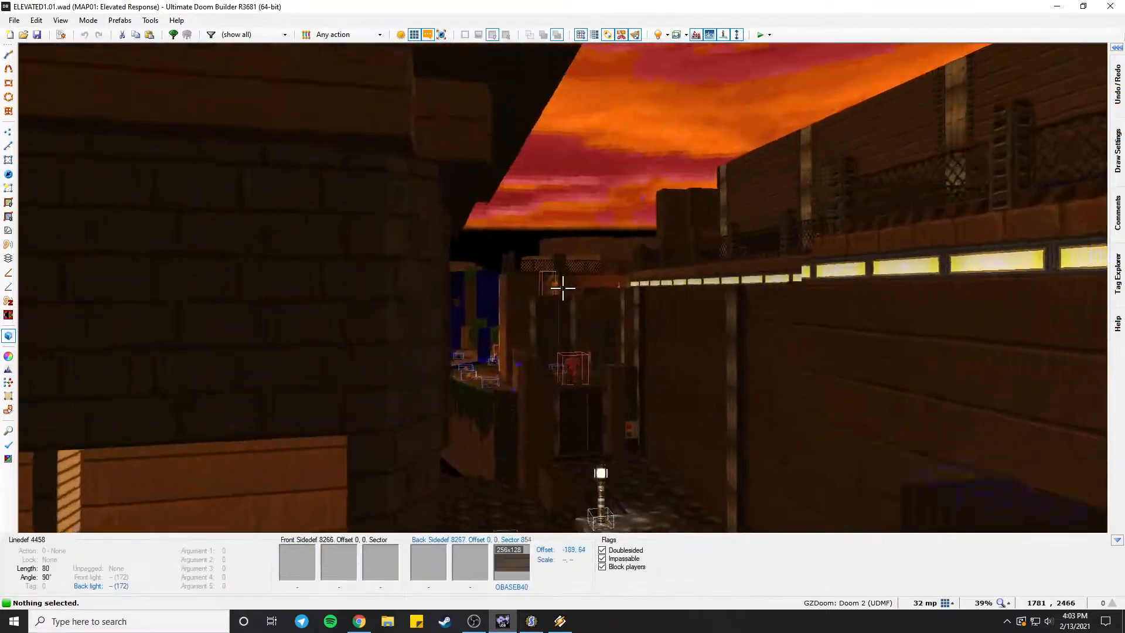
key(e)
key(e)
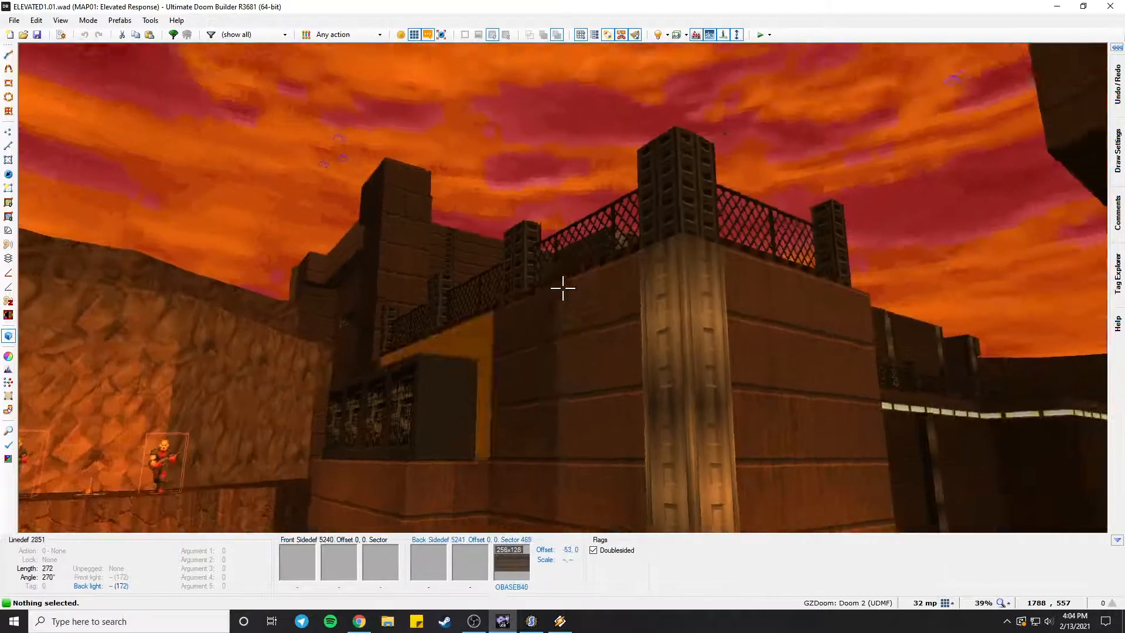
key(e)
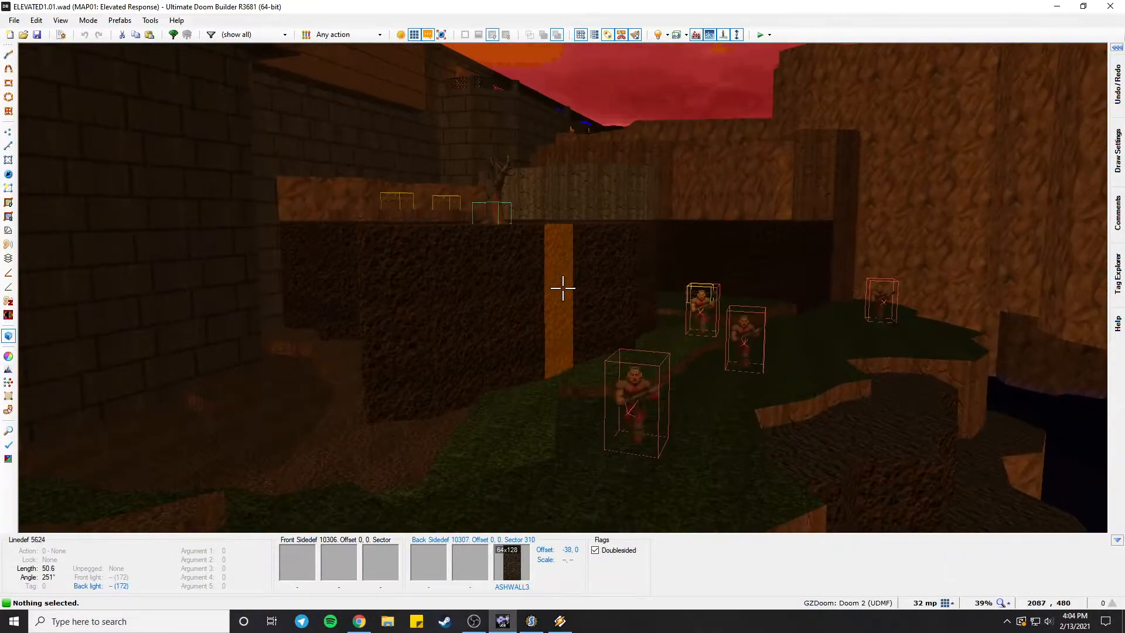
key(e)
key(e)
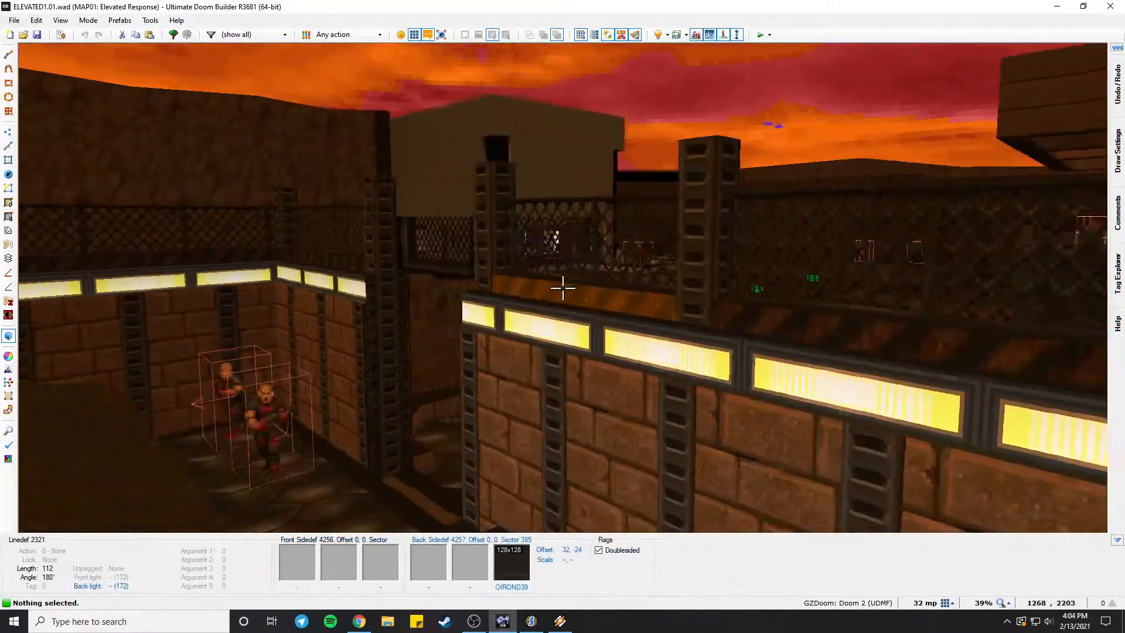
key(e)
key(d)
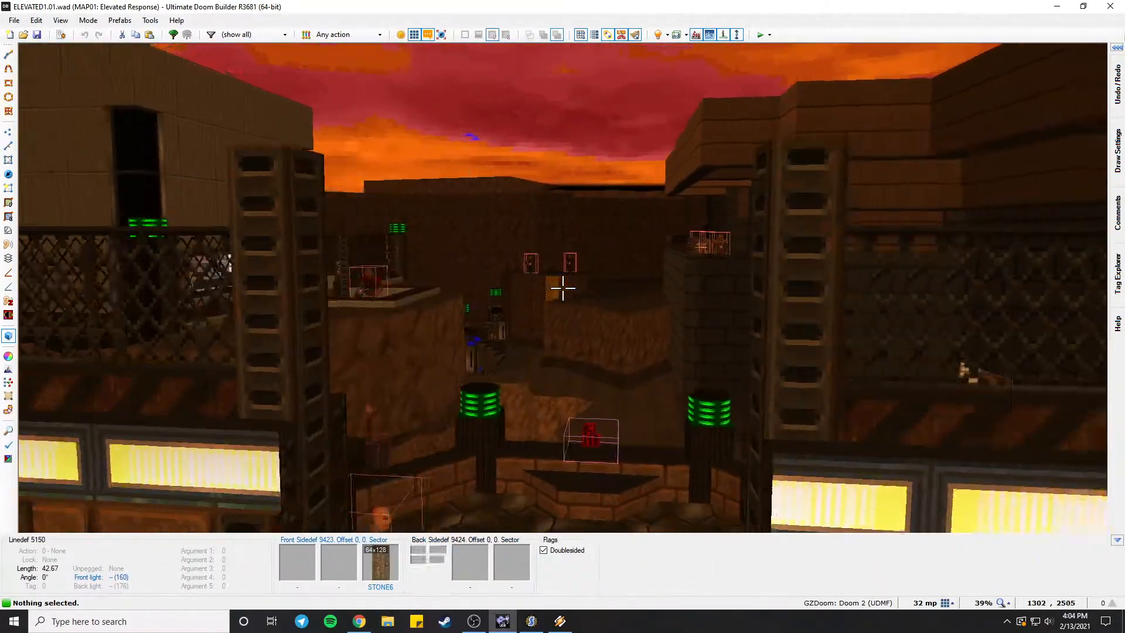
Examine the rocky ravine with the green-lit posts and the dark brick building beside it.
key(e)
key(e)
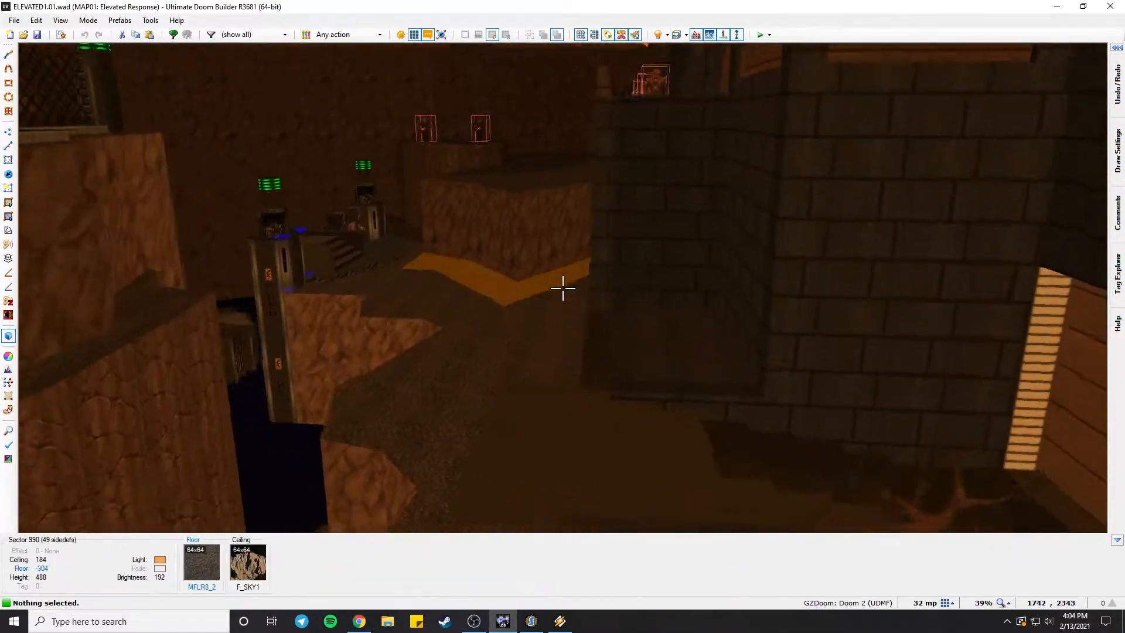
key(d)
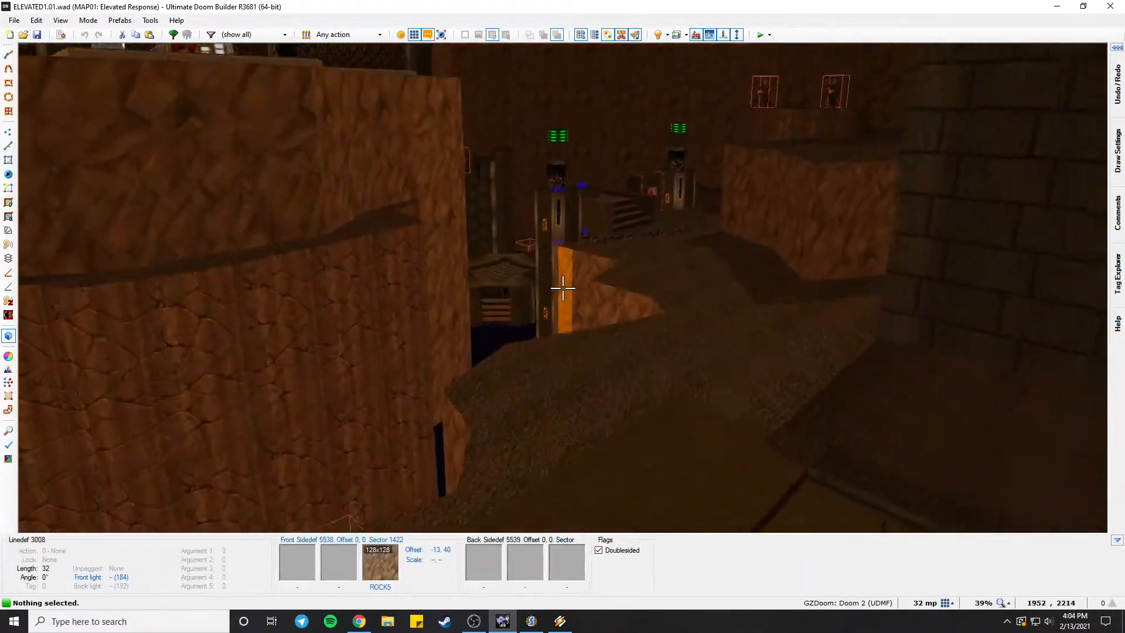
key(e)
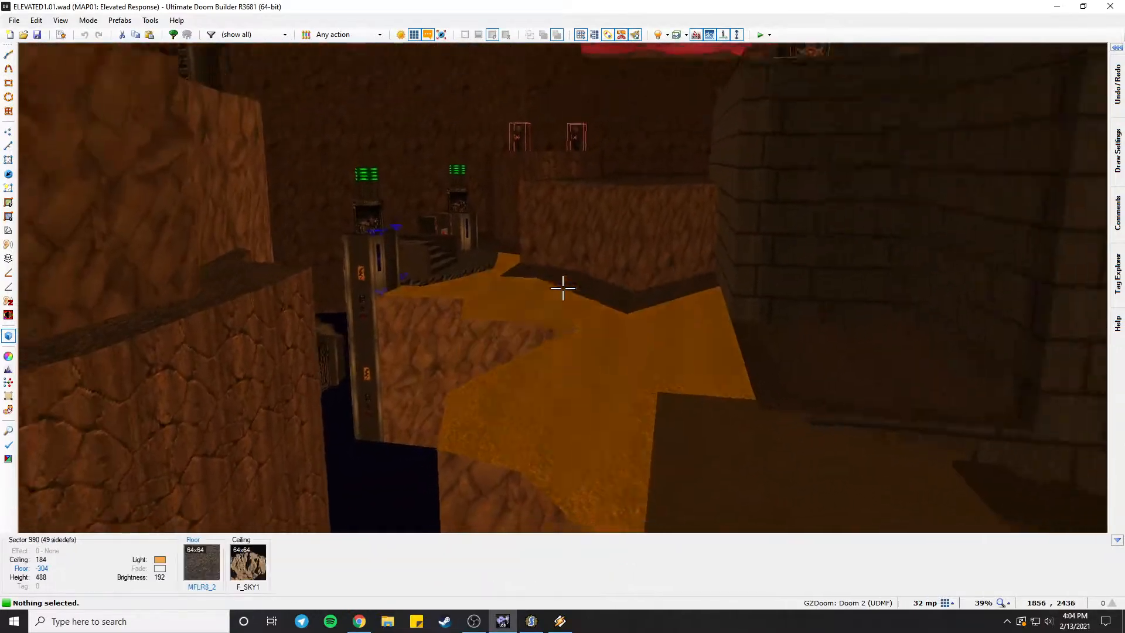
key(e)
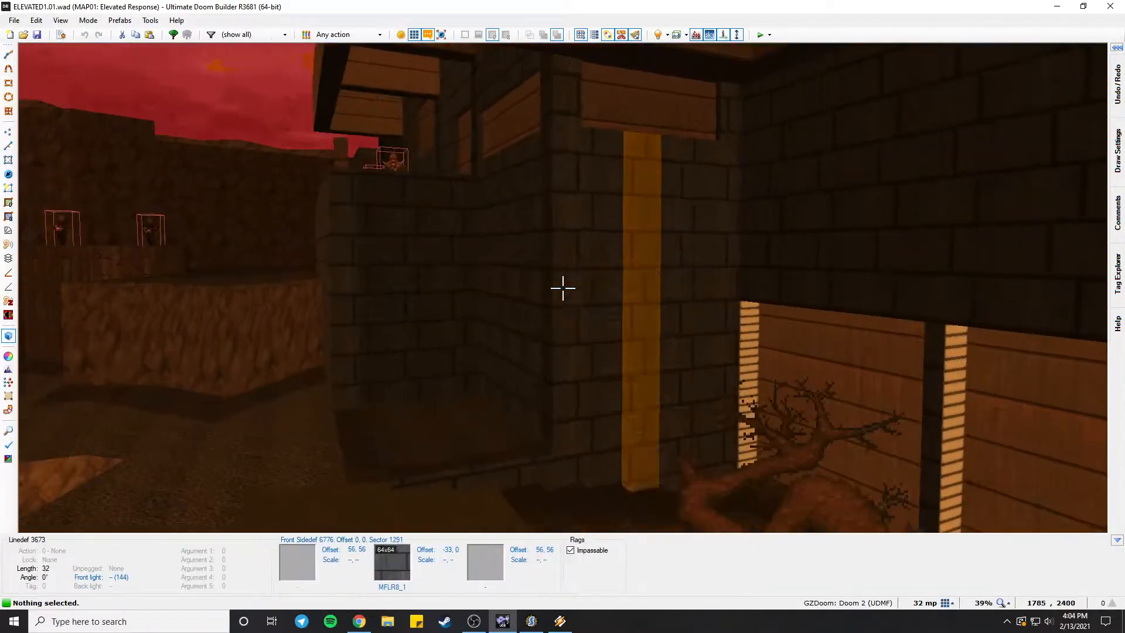
key(e)
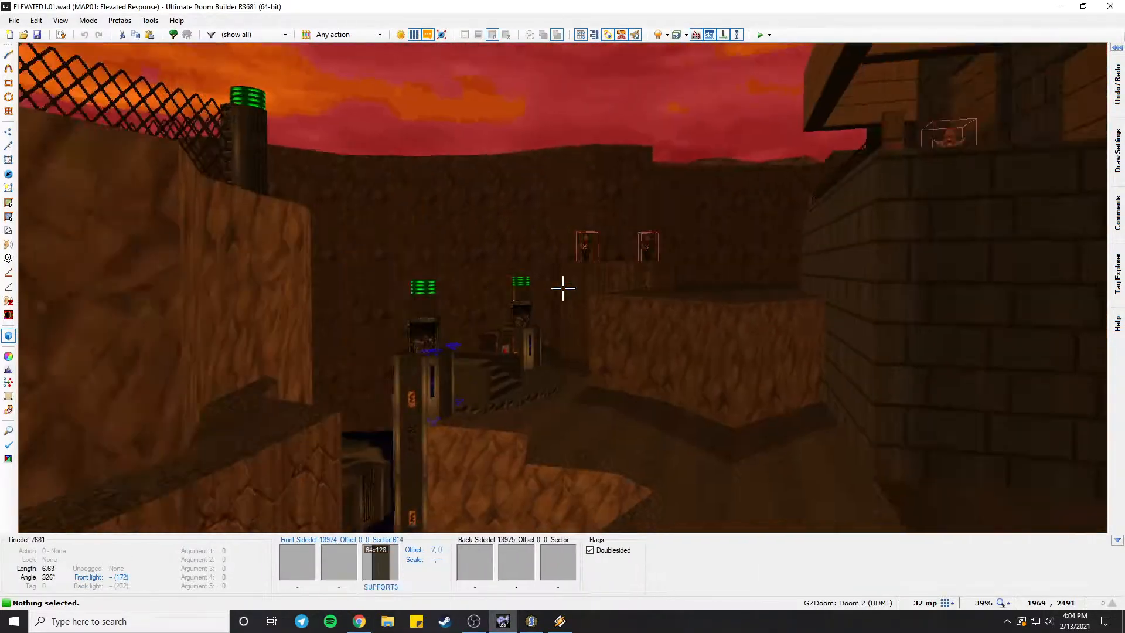
key(e)
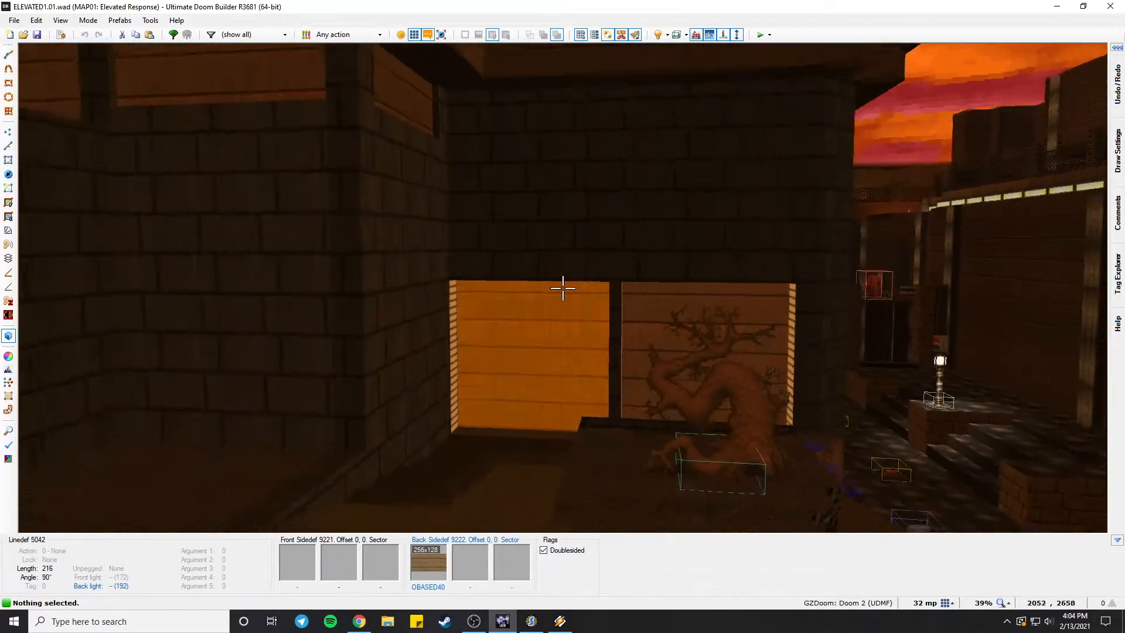
key(e)
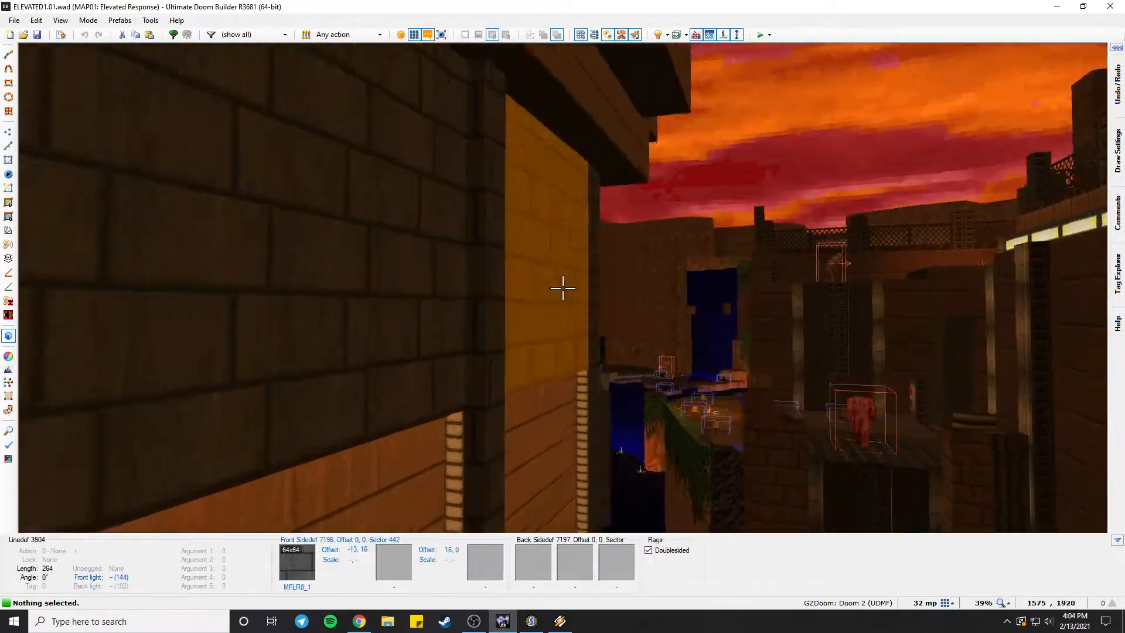
Inspect the canyon ledges and the vine-covered terrace around the base of the fenced corner tower.
key(e)
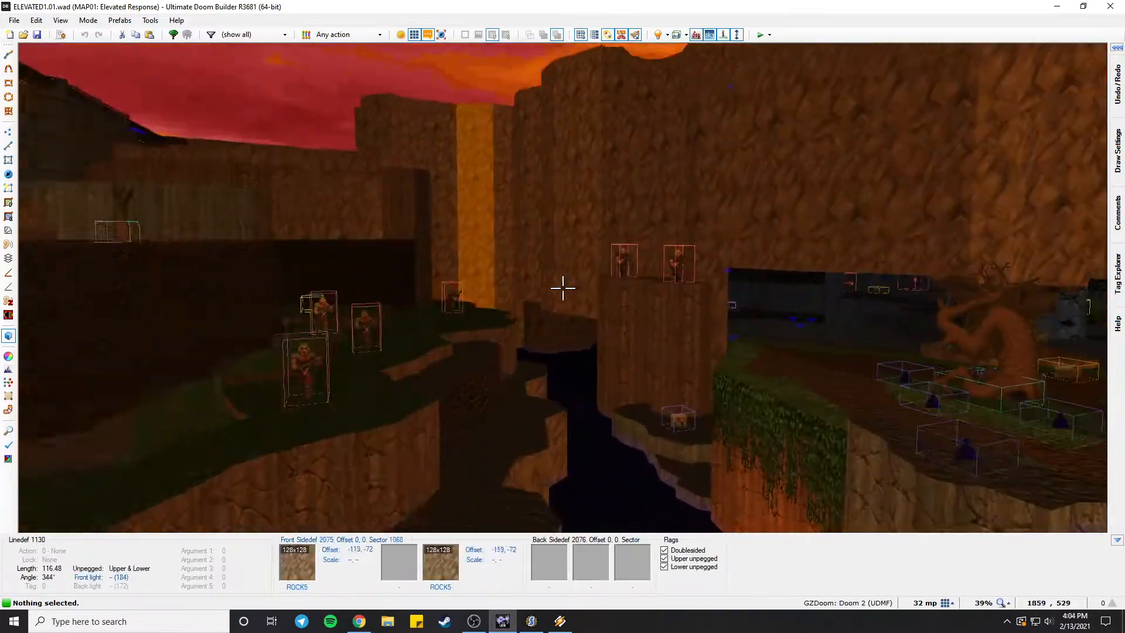
key(d)
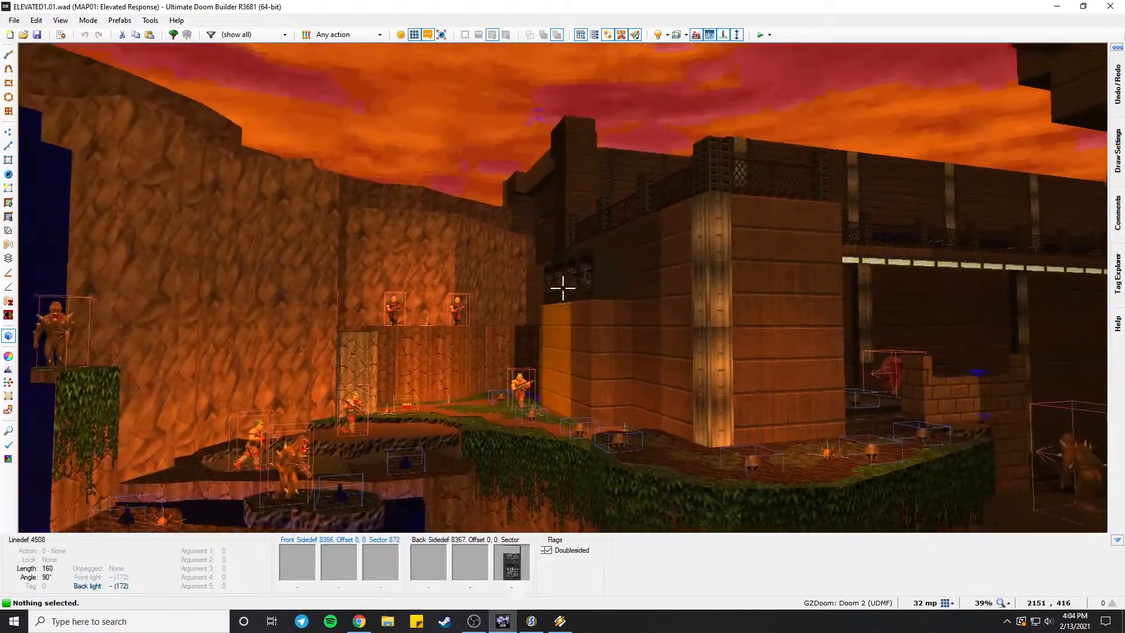
key(e)
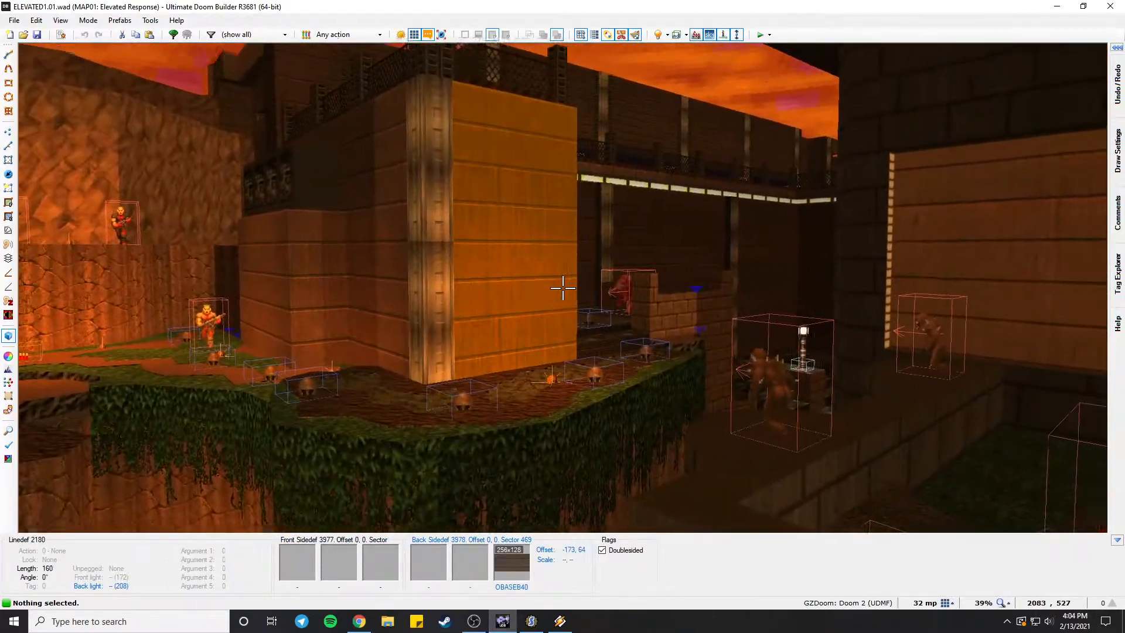
key(d)
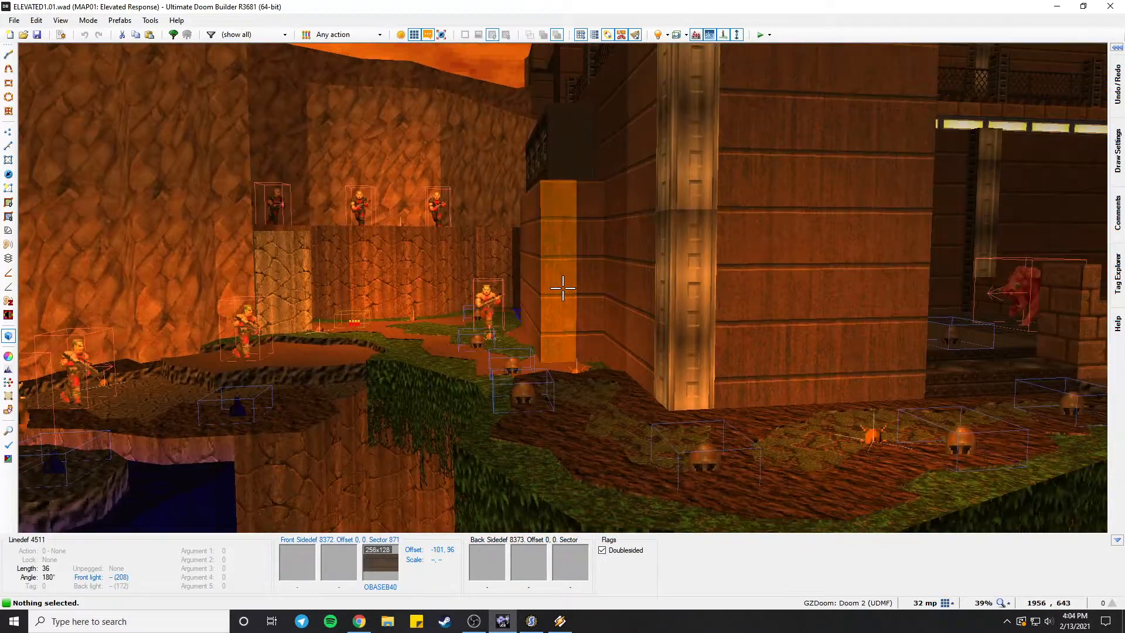
Look over the fenced rooftops, the tiled doorway and the rocky passage with the stepped floor.
key(e)
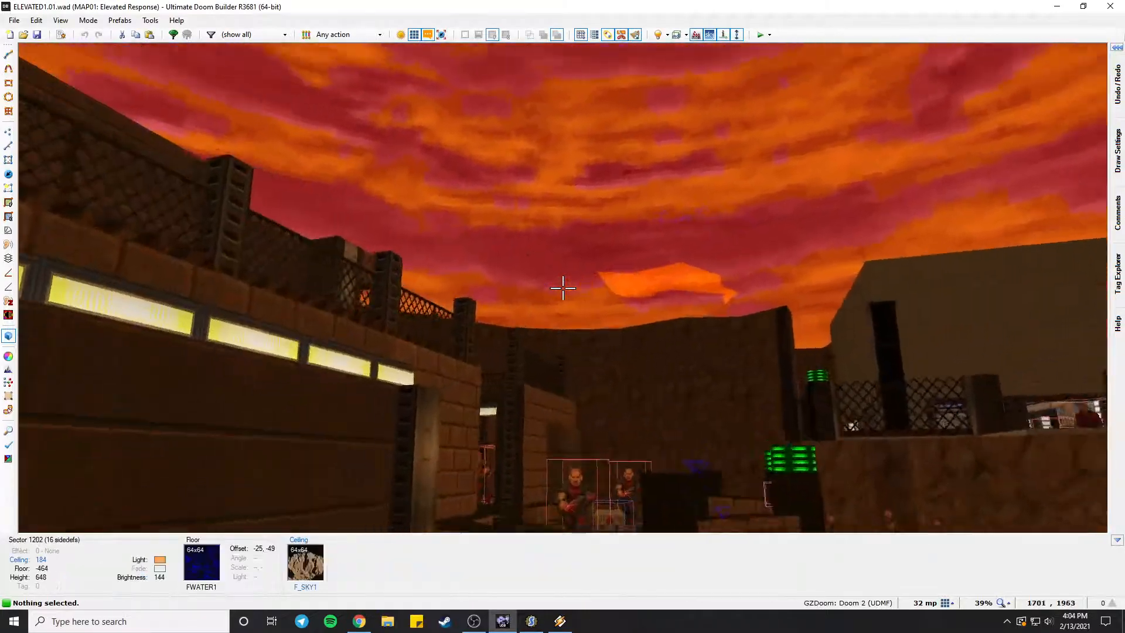
key(e)
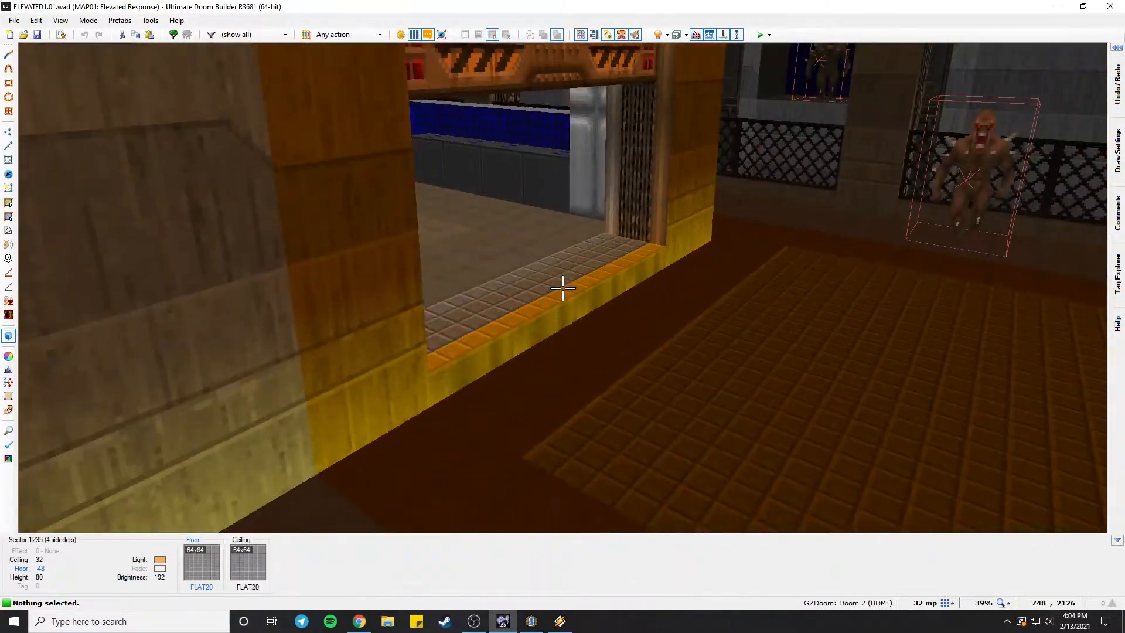
key(e)
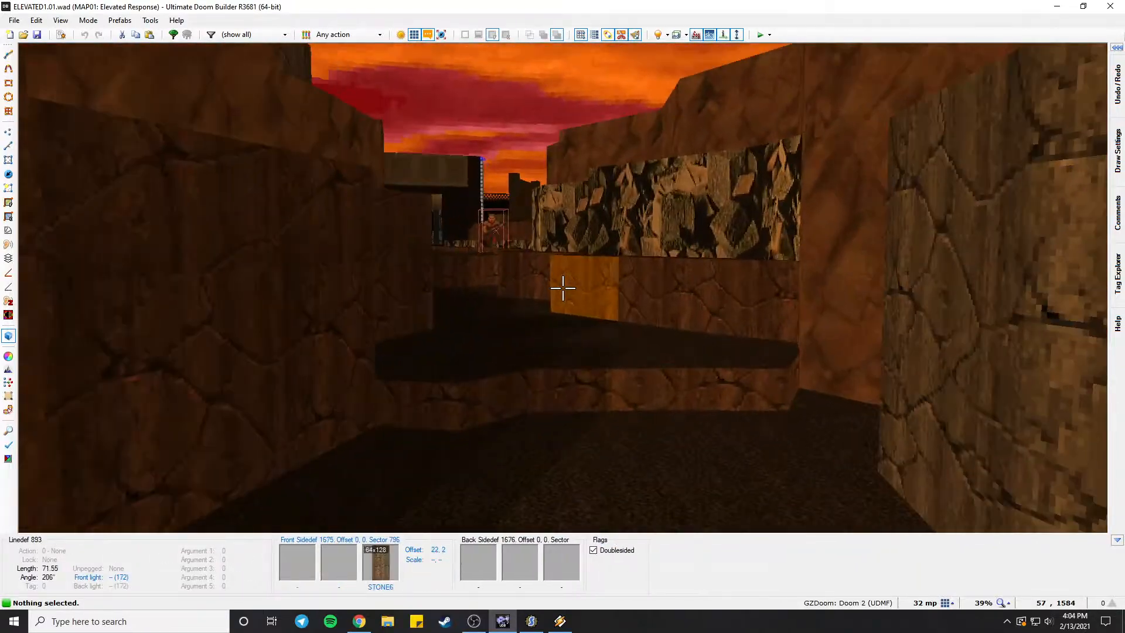
key(d)
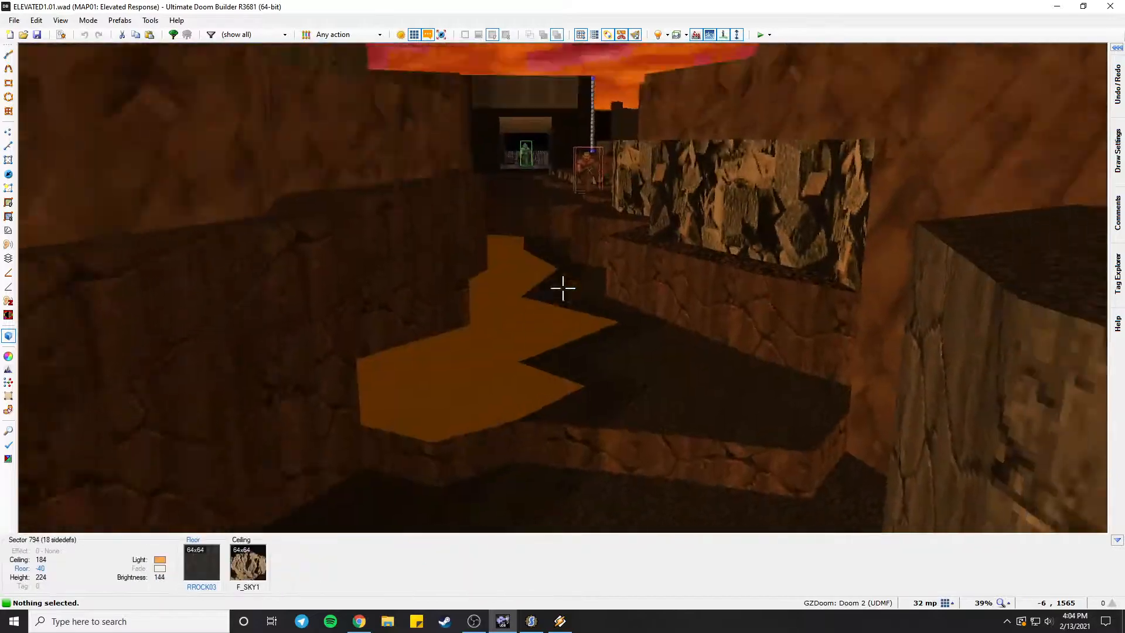
Examine the long interior corridor with its window openings, pipe-lined walls and wall-mounted computer screens.
key(e)
key(e)
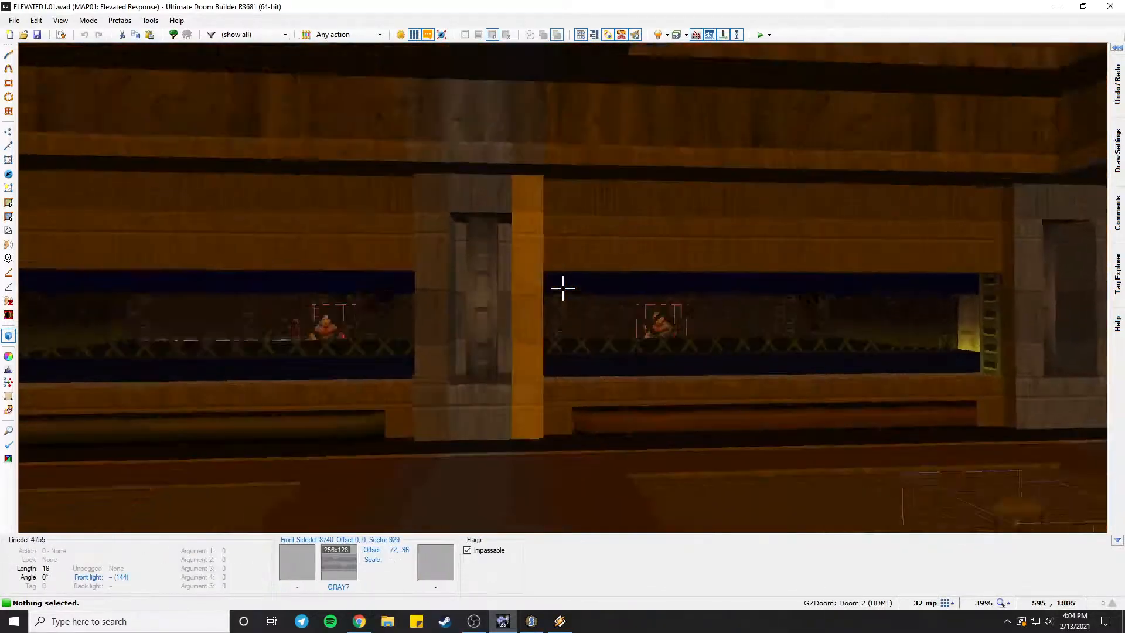
key(e)
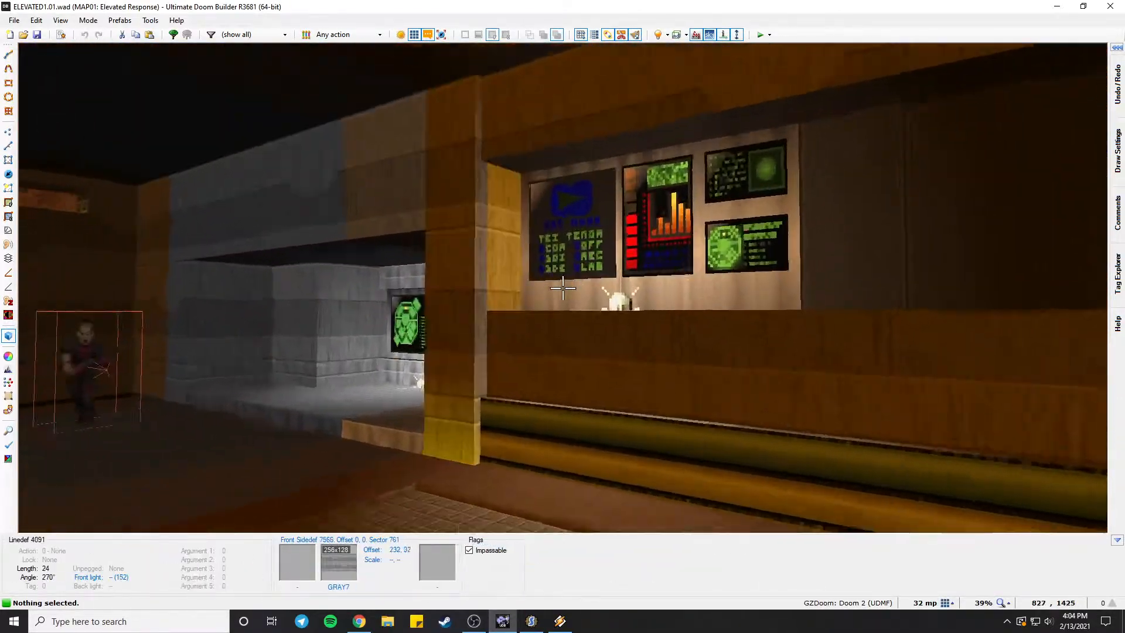
key(s)
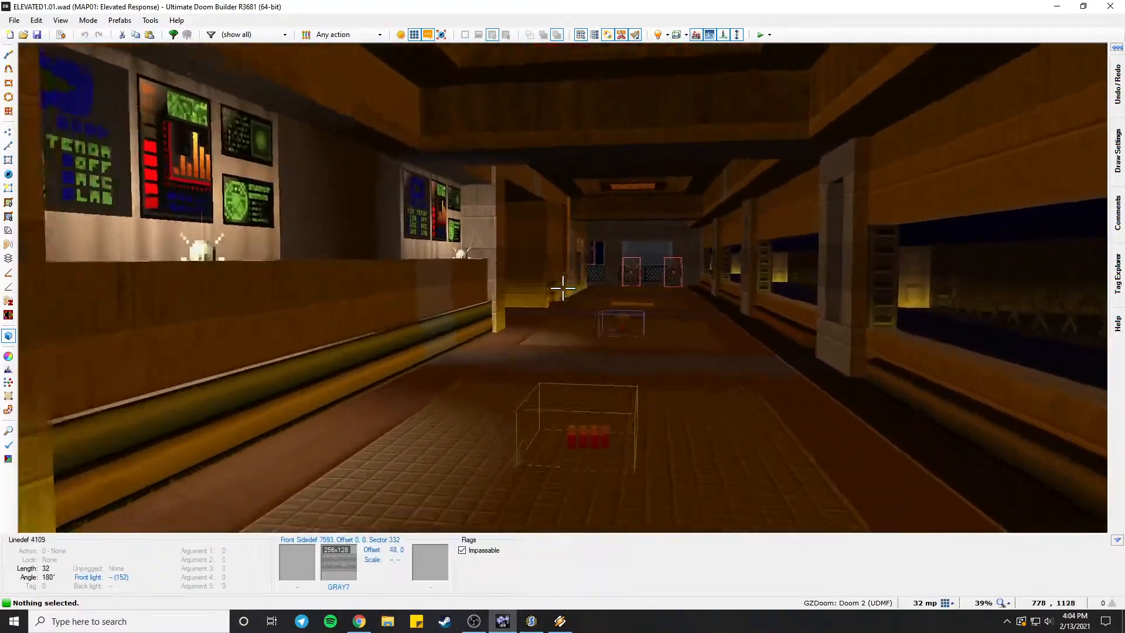
key(e)
key(f)
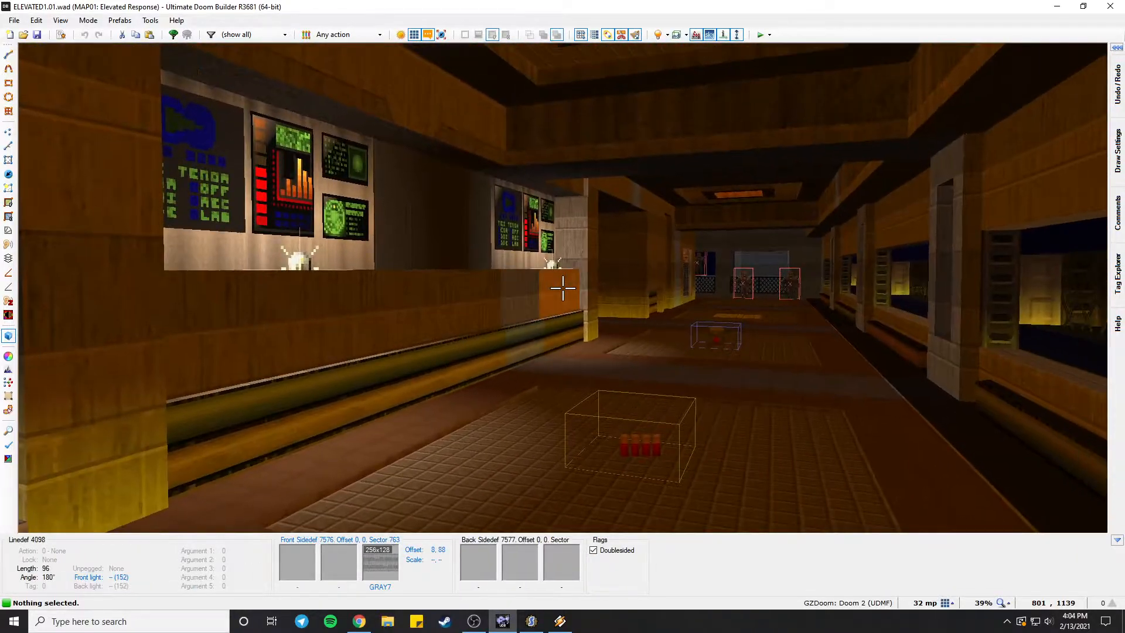
key(s)
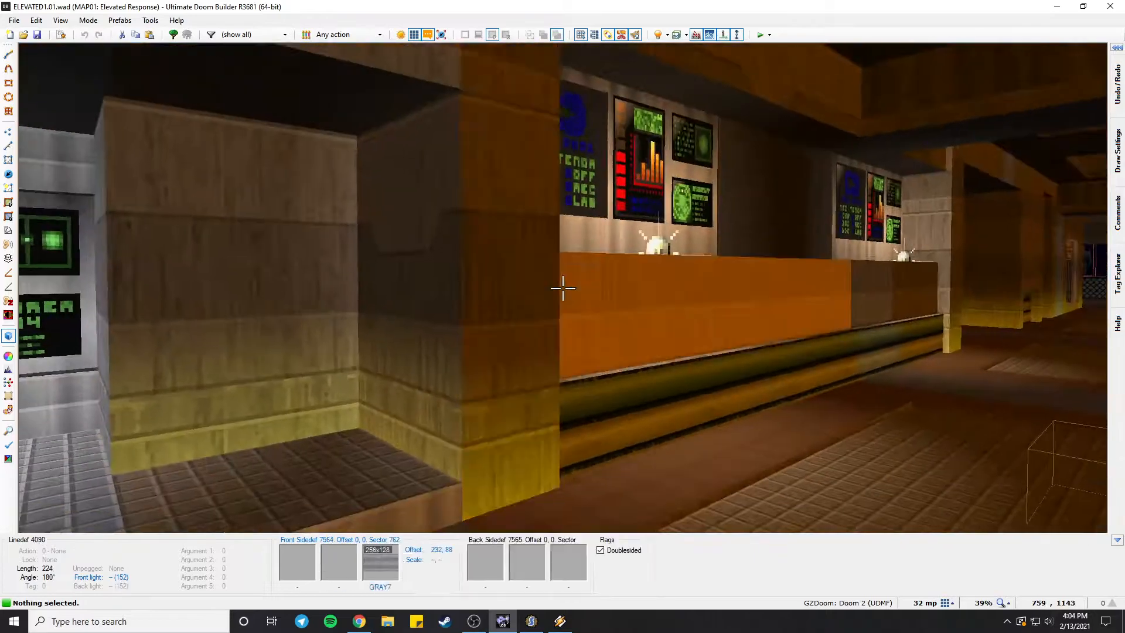
Examine the lighting around the computer screens above the long counter and in the gray alcove beside it.
key(e)
key(f)
key(d)
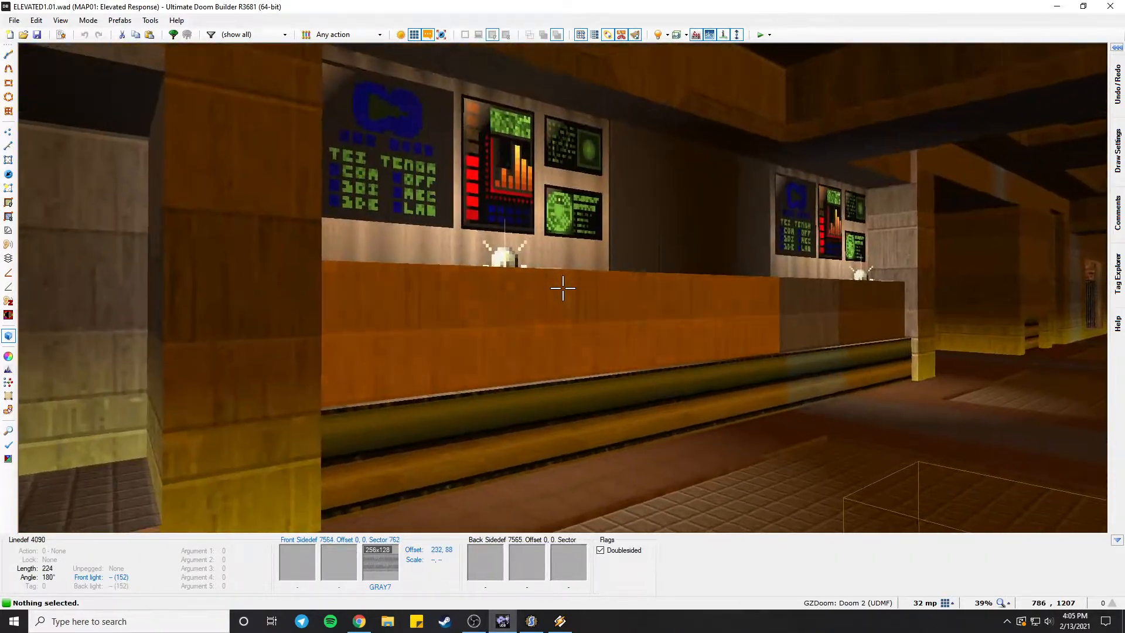
key(d)
key(e)
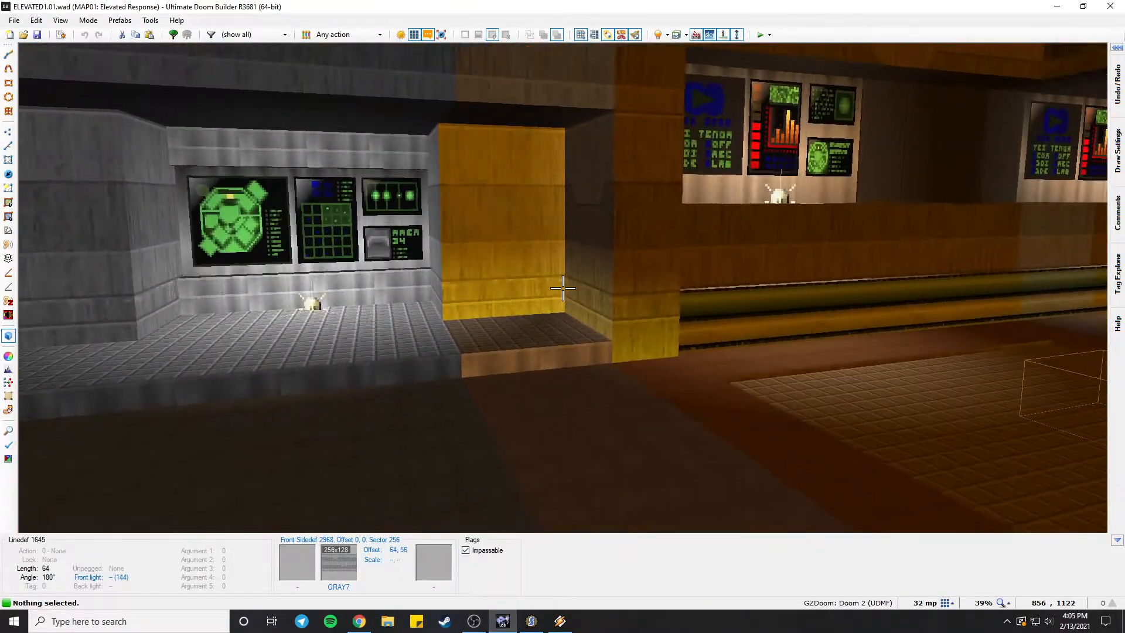
key(s)
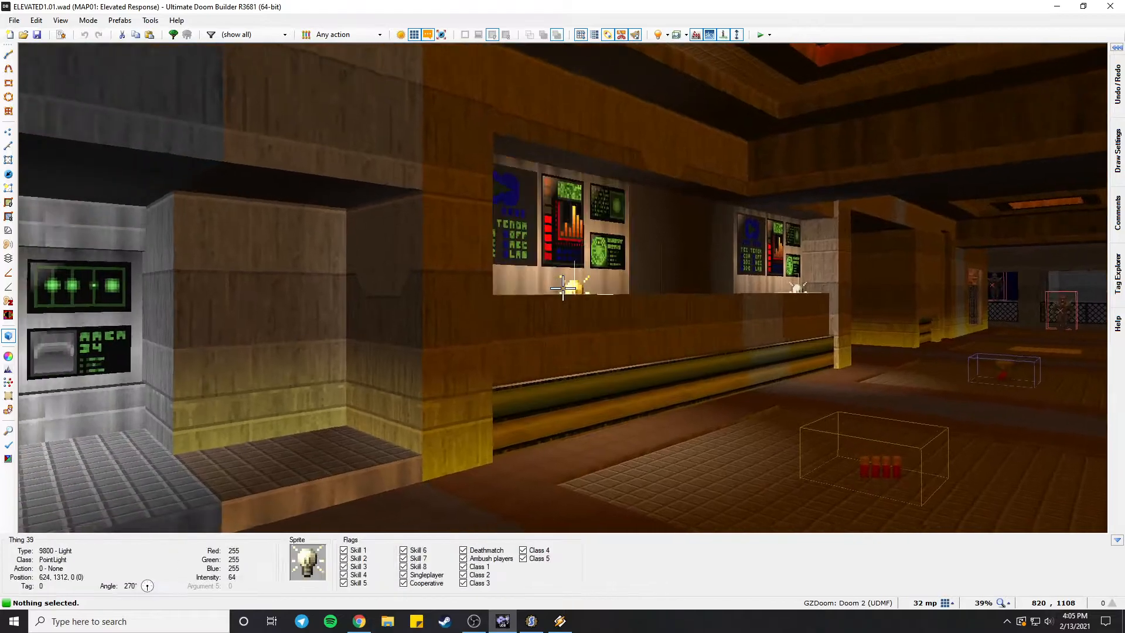
key(f)
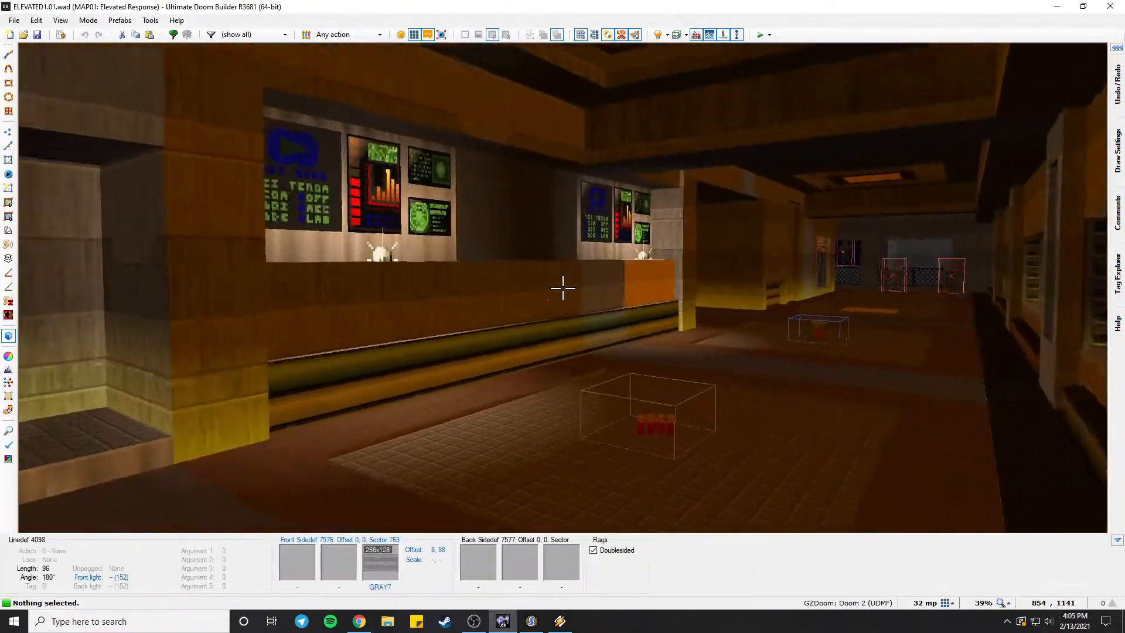
key(s)
key(d)
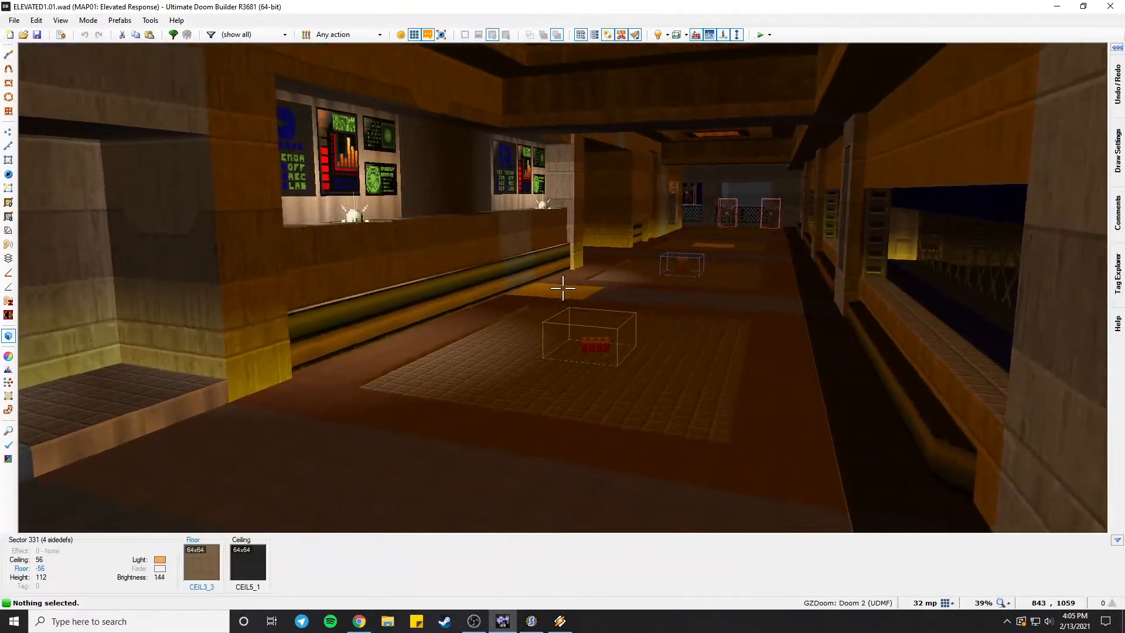
Inspect the counter's pipe-lined base, the tiled corridor floor and the yellow floor glow on the adjoining alcove walls.
key(w)
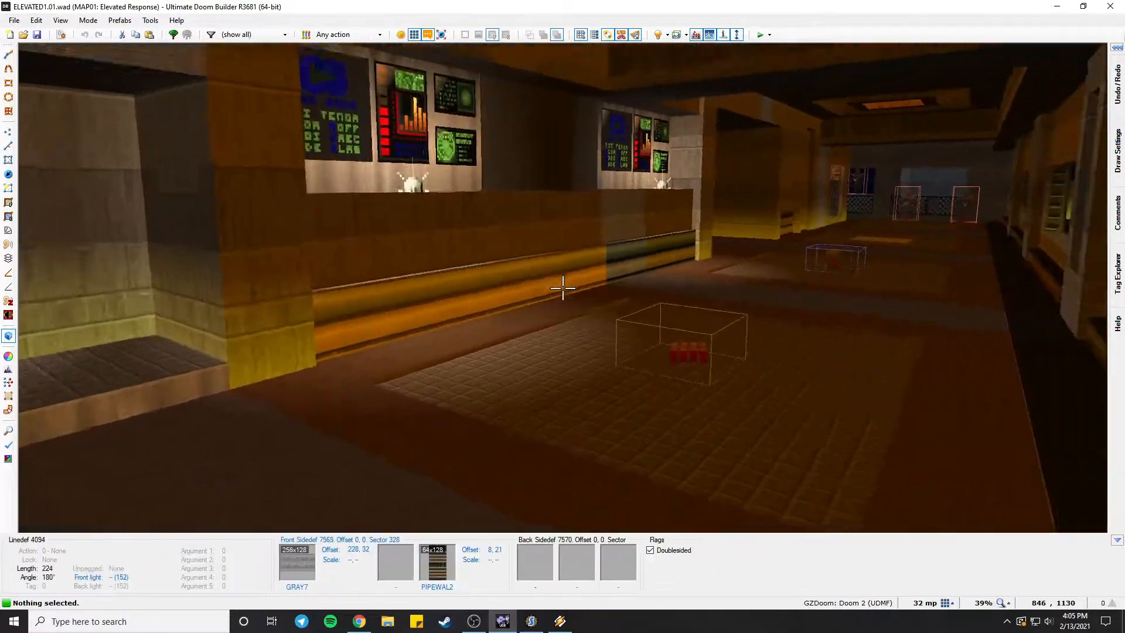
key(s)
key(w)
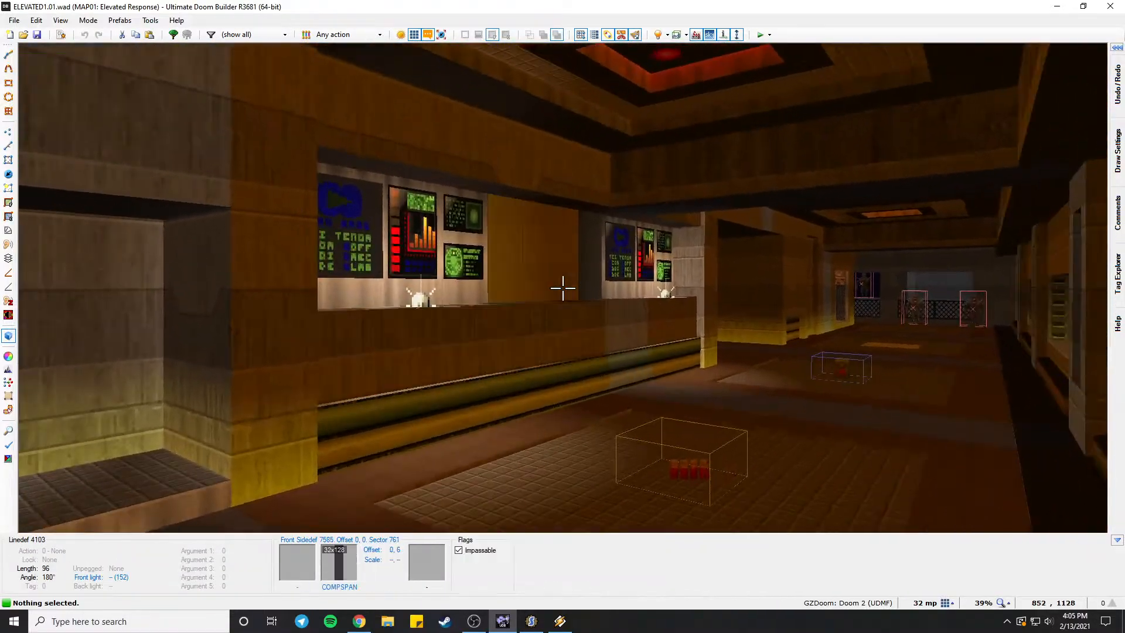
key(w)
key(s)
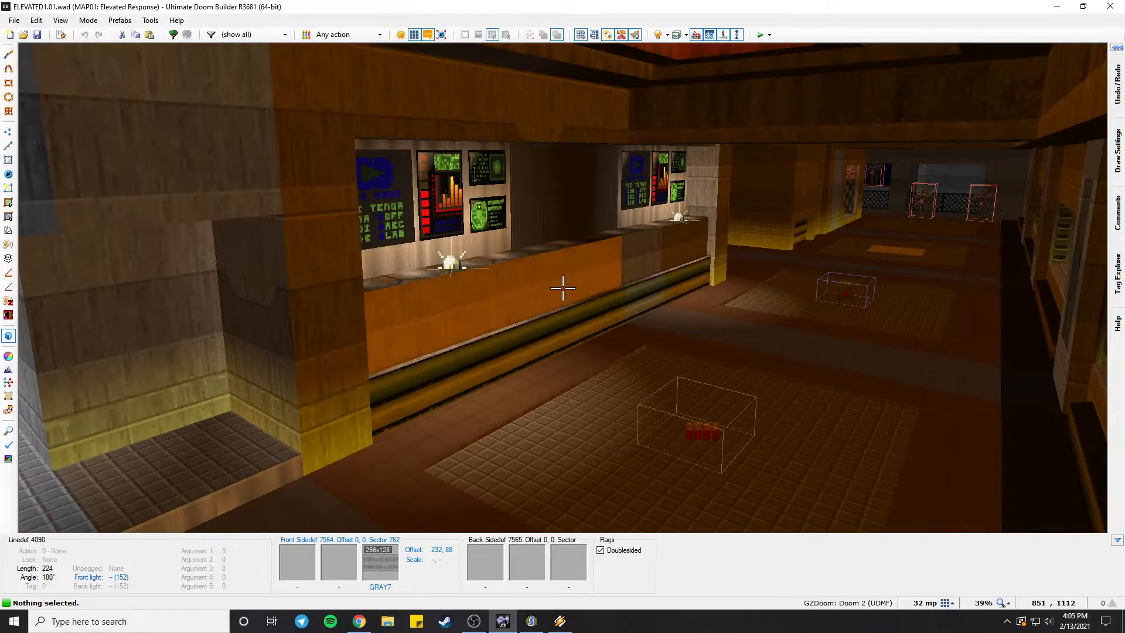
key(w)
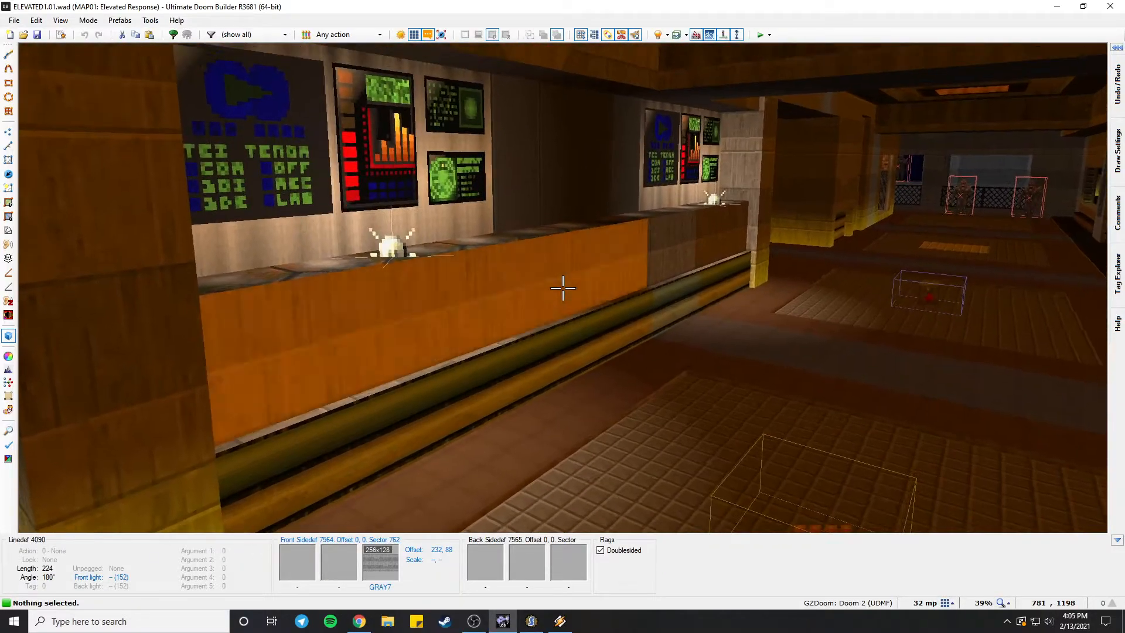
key(s)
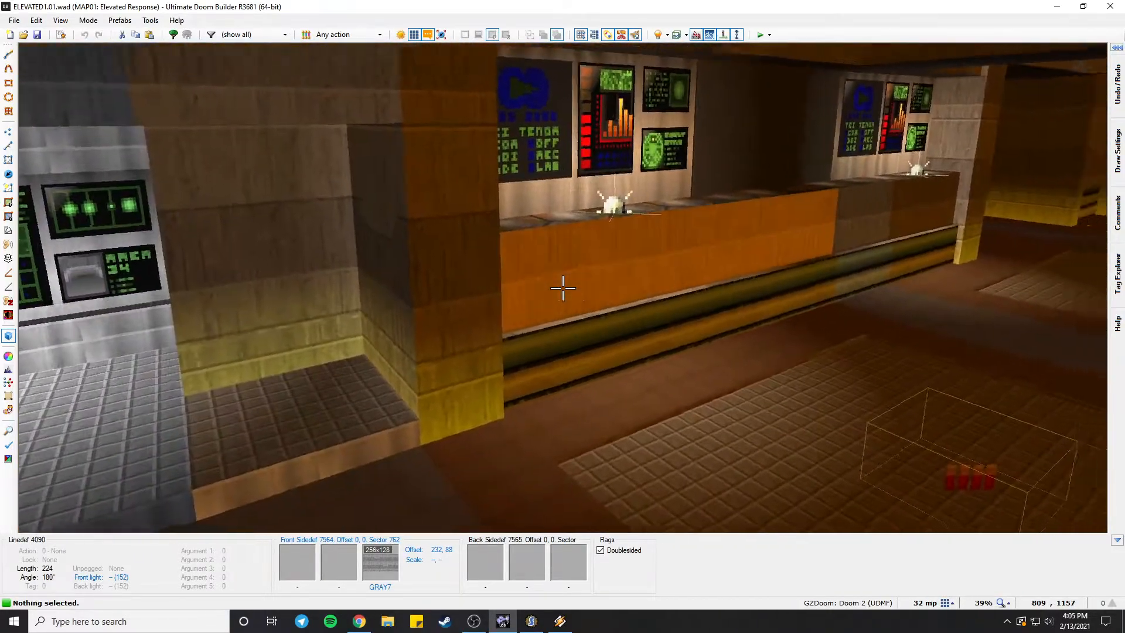
key(w)
key(s)
key(s)
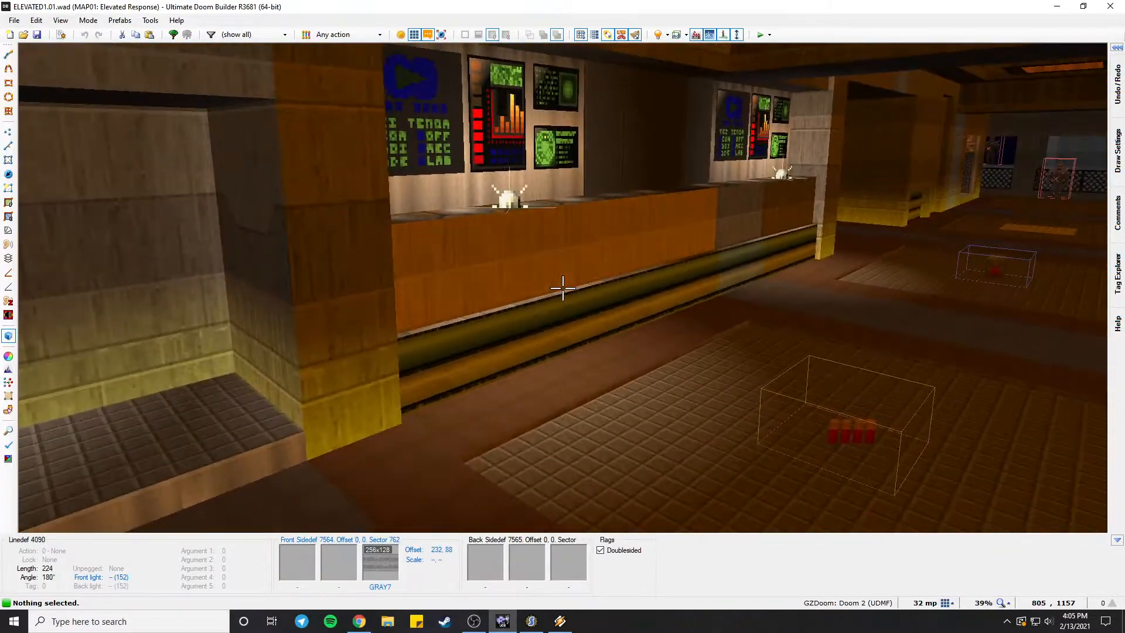
key(w)
key(s)
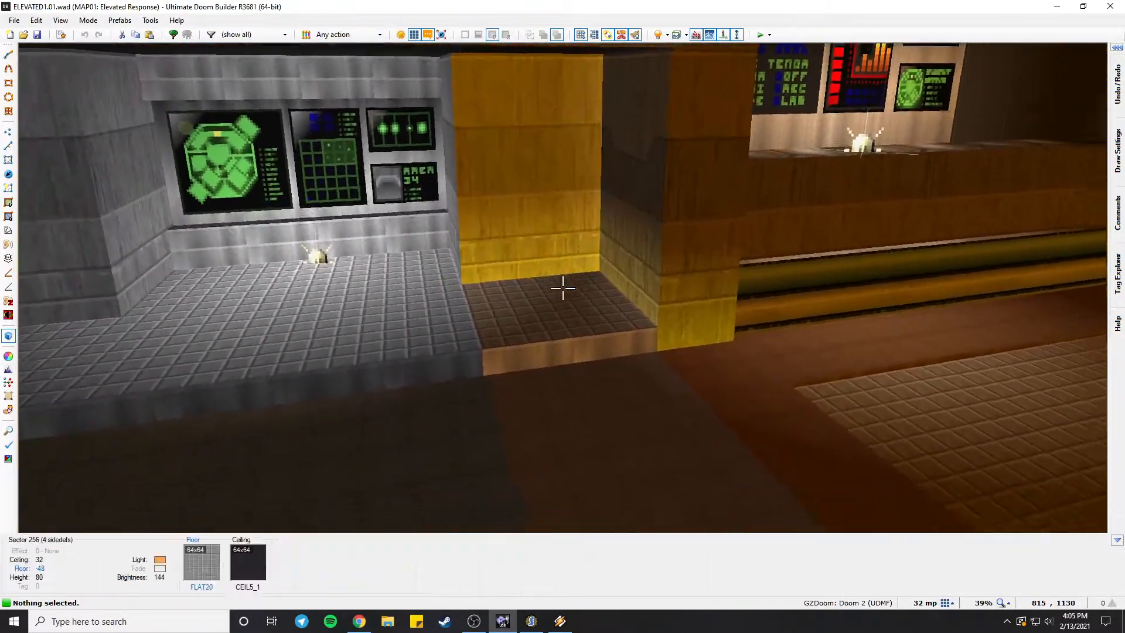
Preview a floor glow of color FF0059 and height 16 on the alcove's raised brown floor sector, and discard the changes.
key(w)
right_click(562, 287)
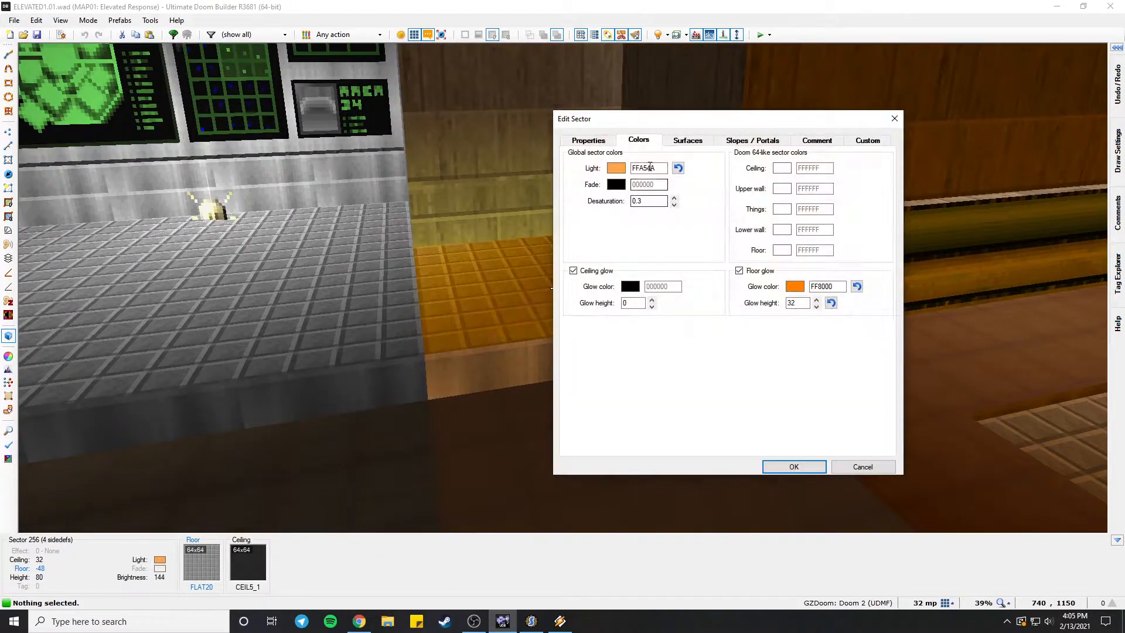
drag(664, 124, 947, 183)
click(967, 333)
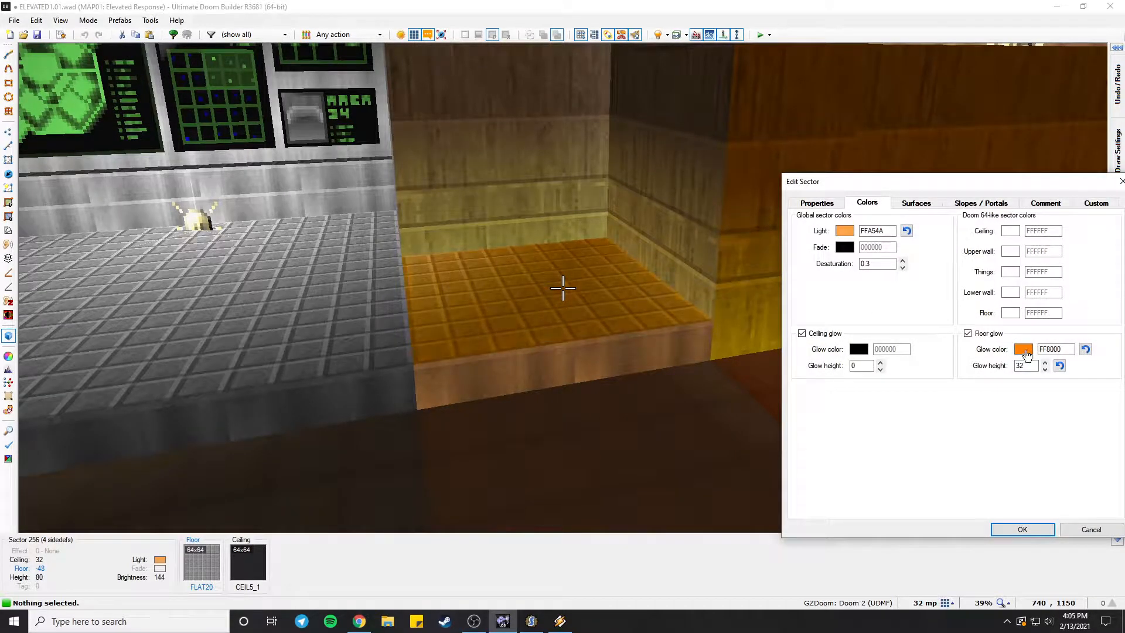
click(1023, 351)
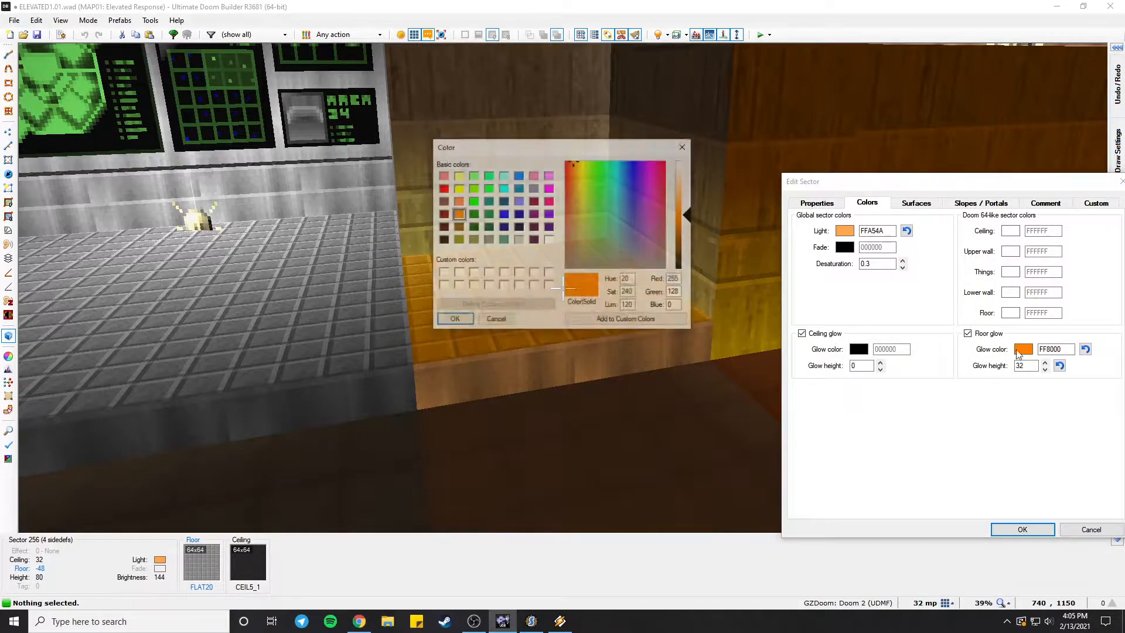
click(452, 320)
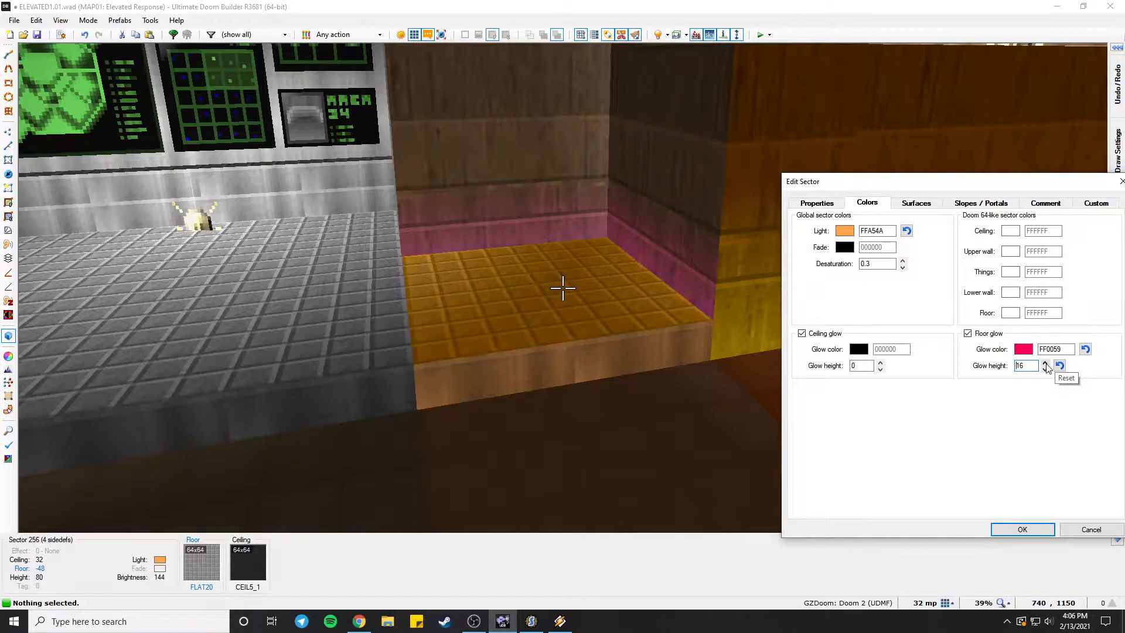
click(1073, 526)
Look down the orange-lit corridor and through its long windows toward the fenced walkway.
key(w)
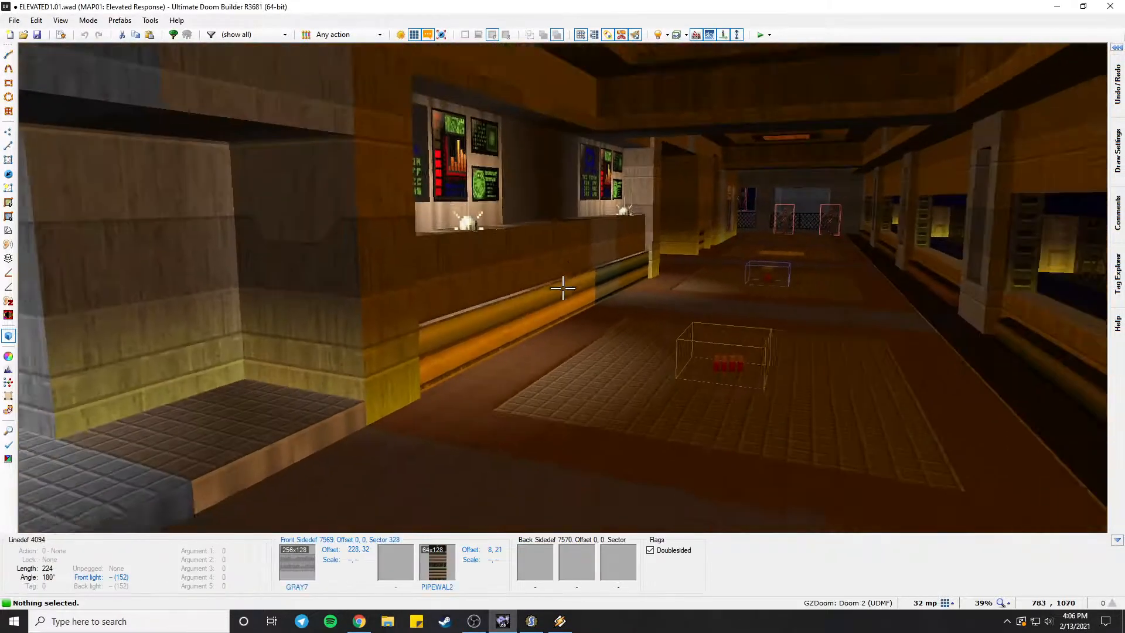
key(a)
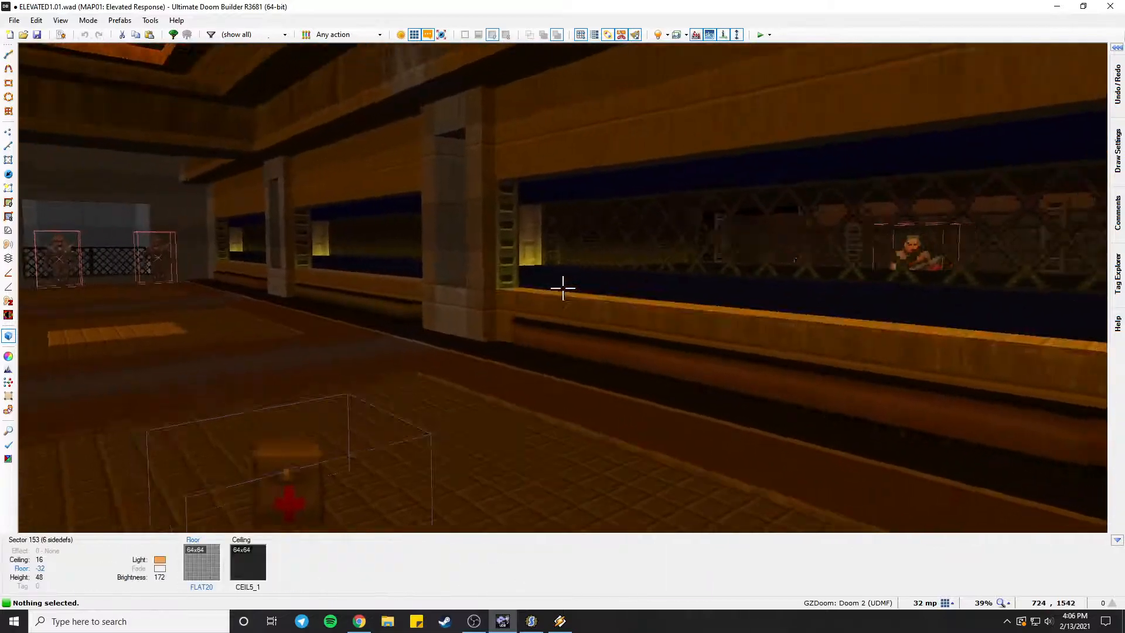
key(d)
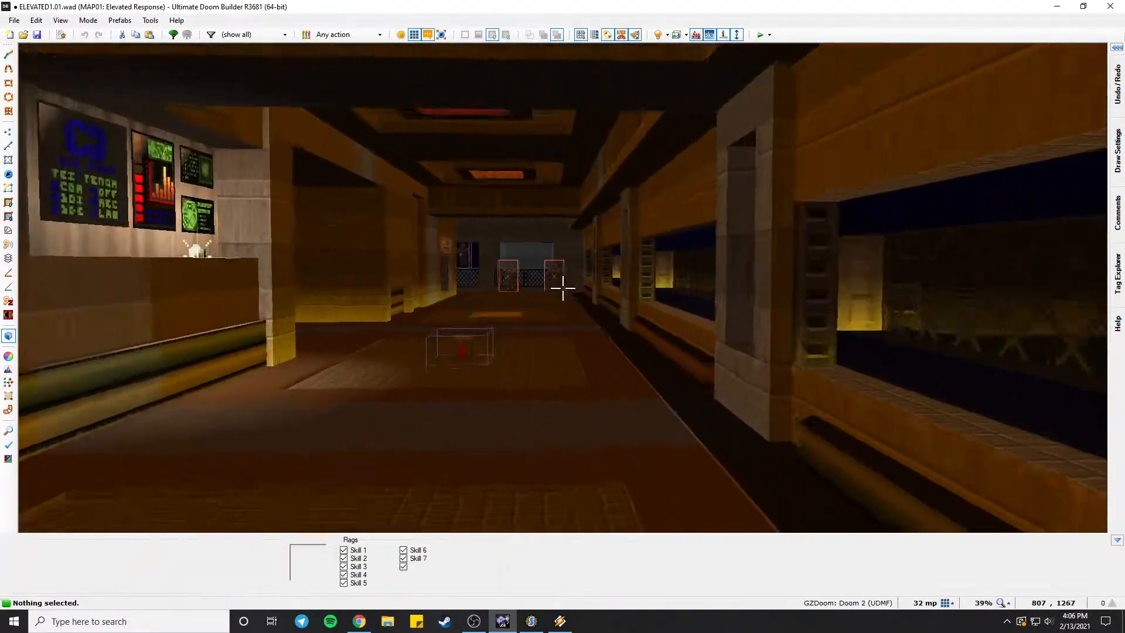
Inspect the outdoor fenced walkway with its strip-lit edge and the overhanging roof of the dark brick building.
key(w)
key(w)
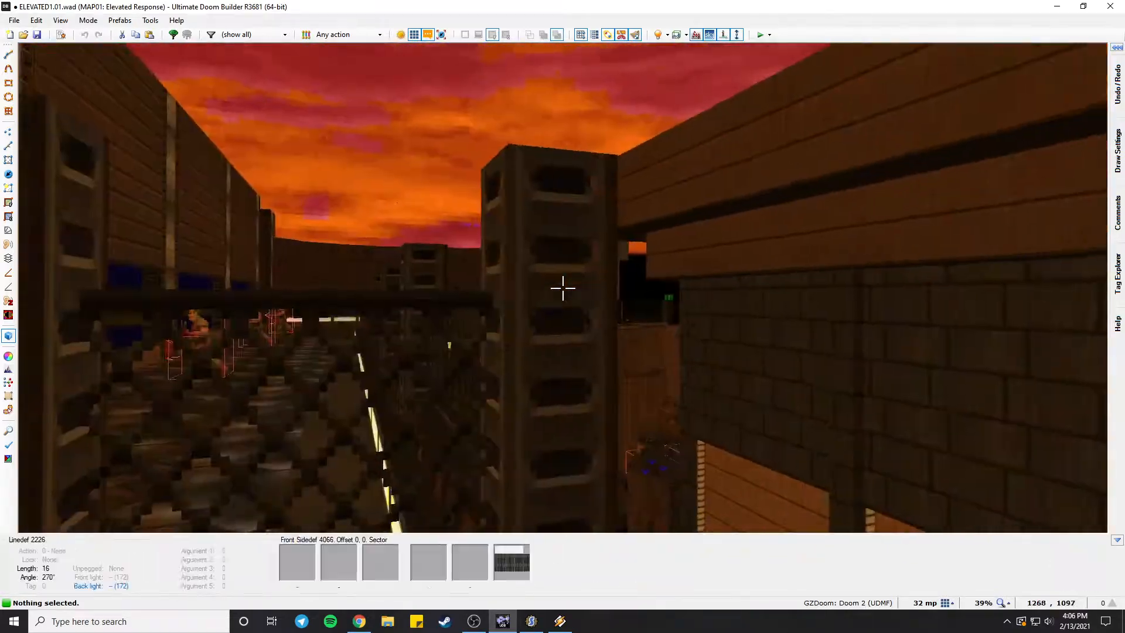
key(w)
key(s)
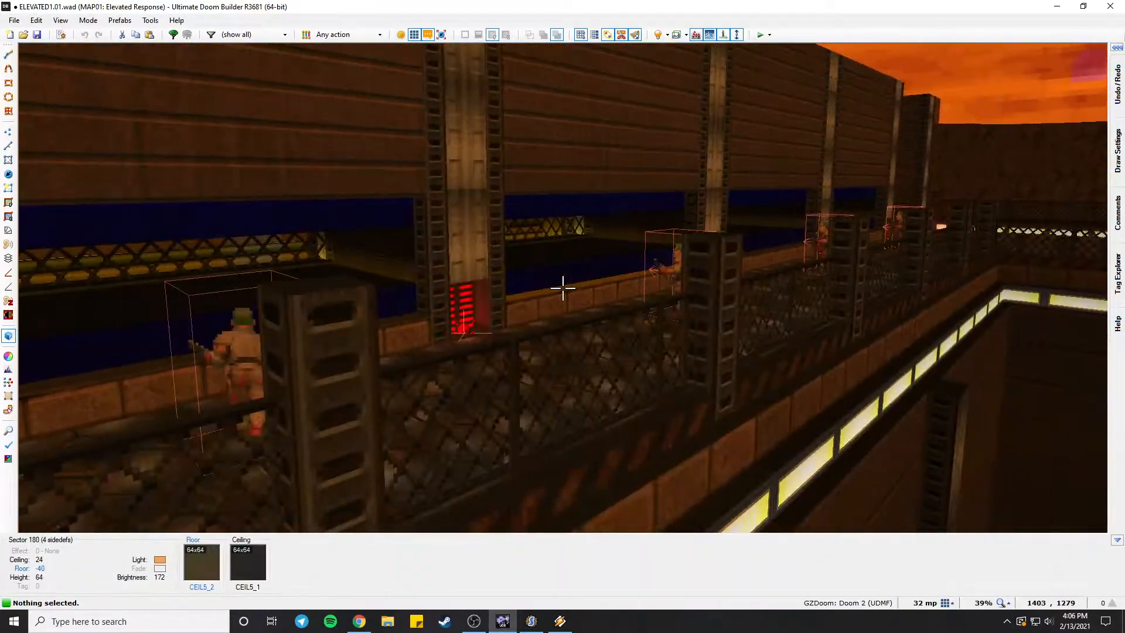
key(w)
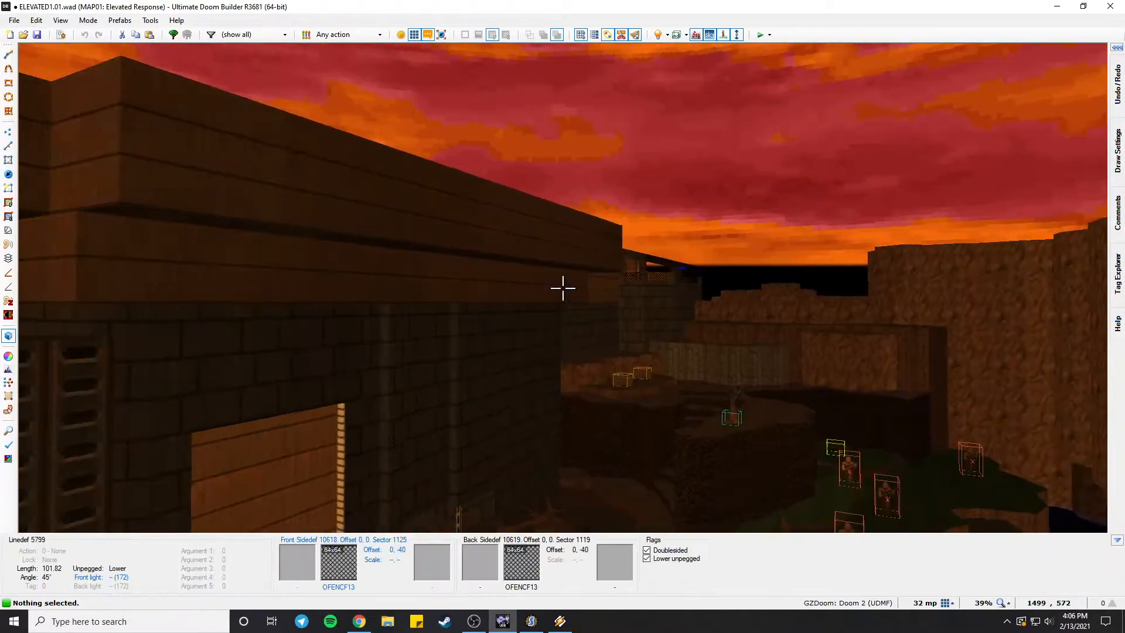
key(e)
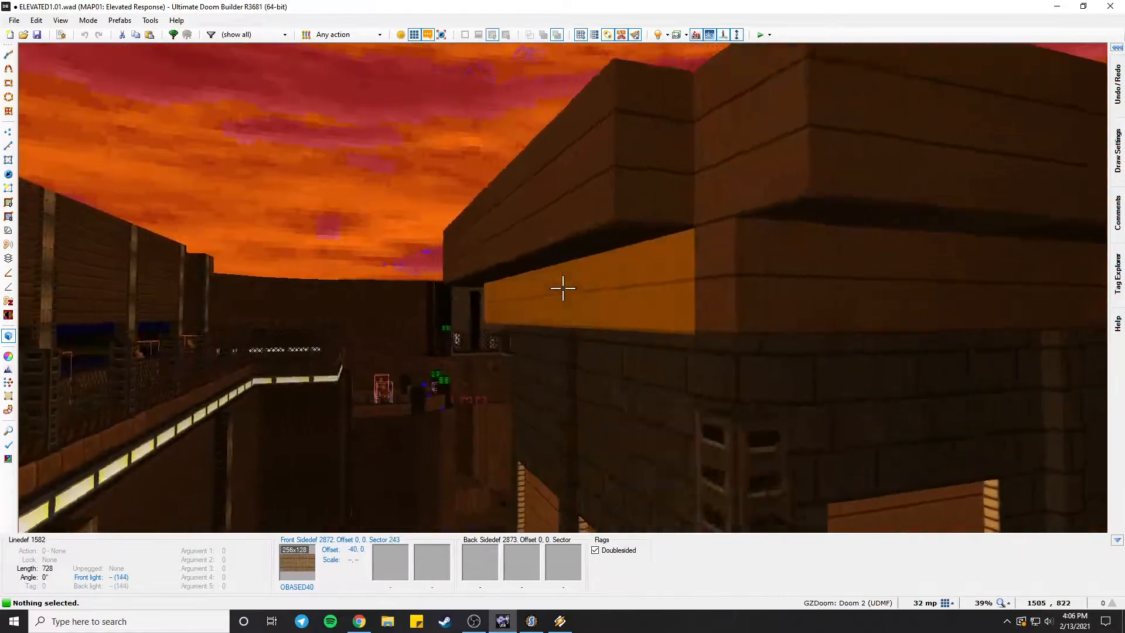
Compare the corridor's ceiling lights and windows with the lit screens and glowing pillar by the counter.
key(e)
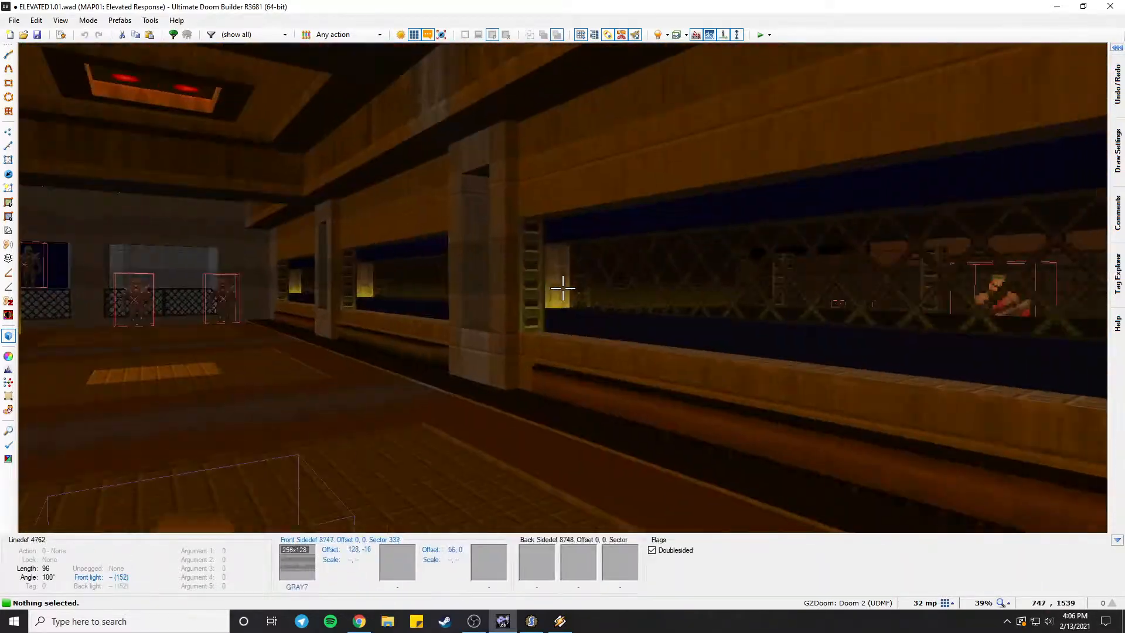
key(d)
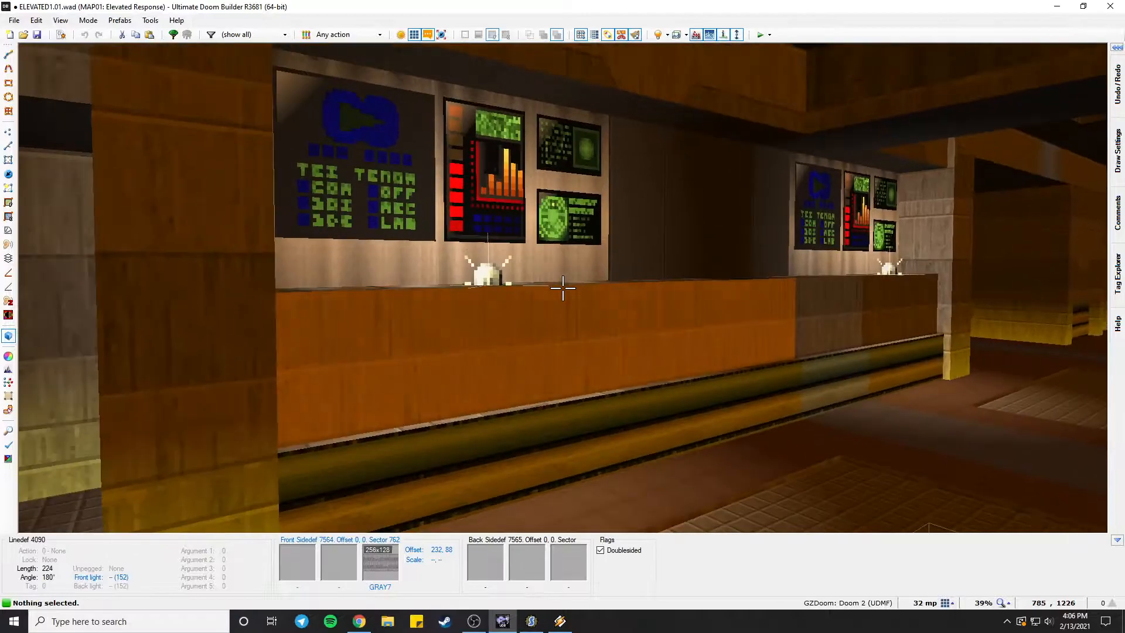
key(s)
key(d)
key(w)
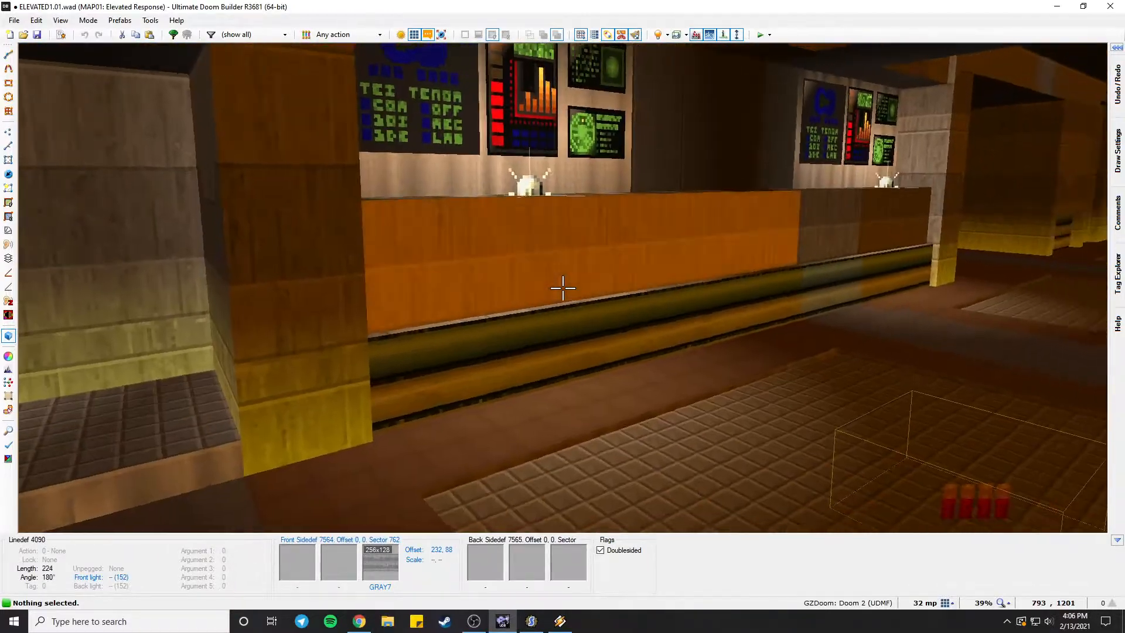
Examine the outdoor area from the strip-lit walkway across the rocky terraces to the grassy ledge around the tower base.
key(s)
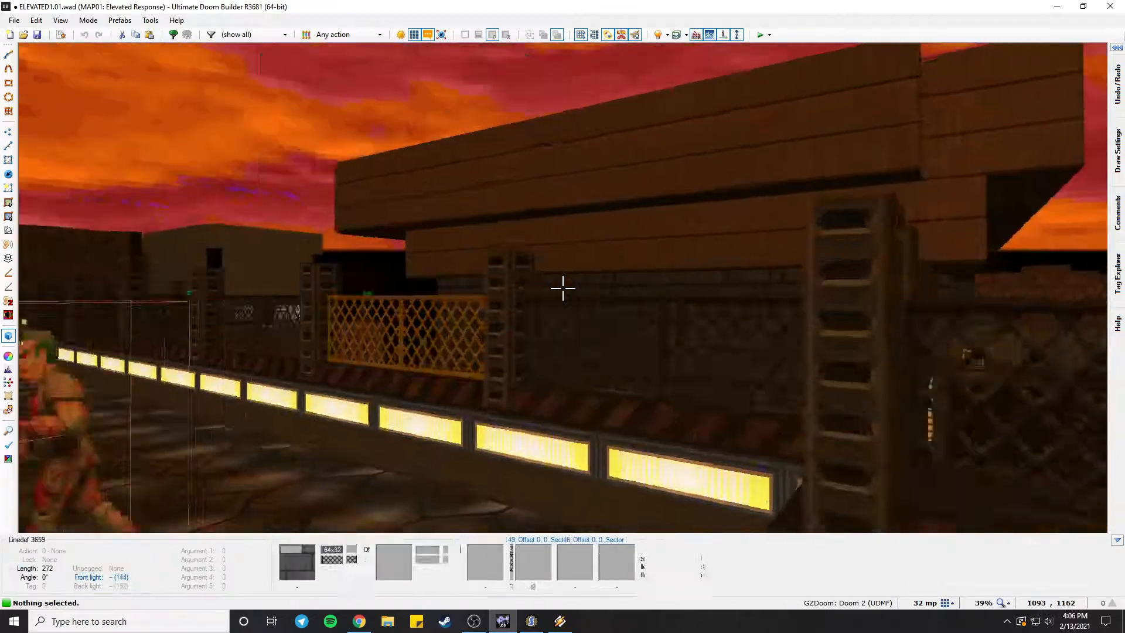
key(w)
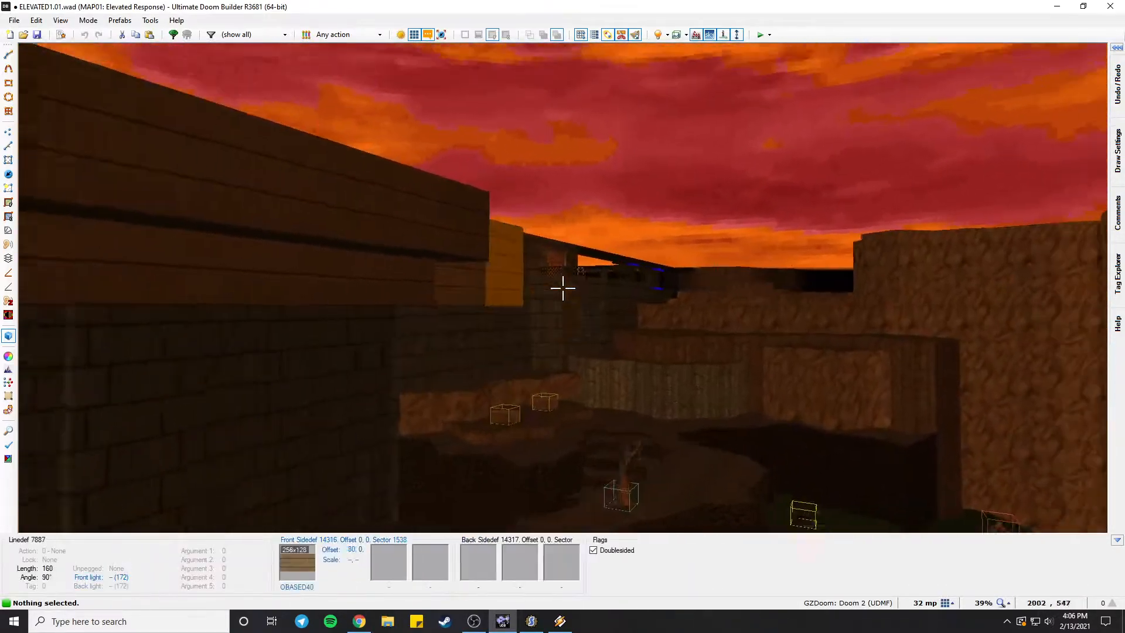
key(w)
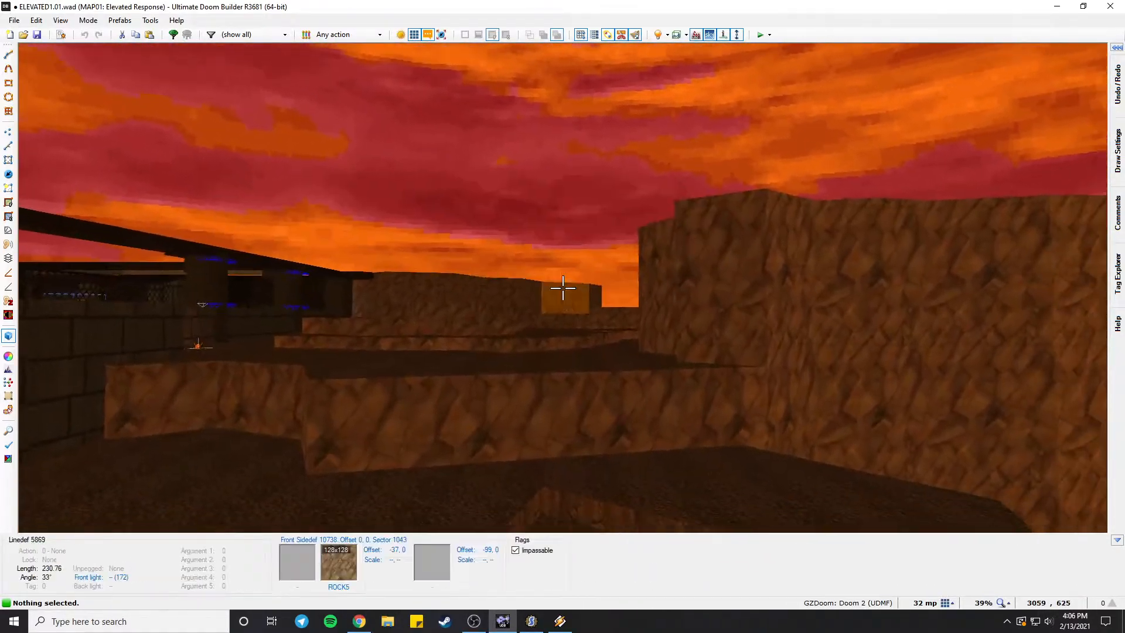
key(s)
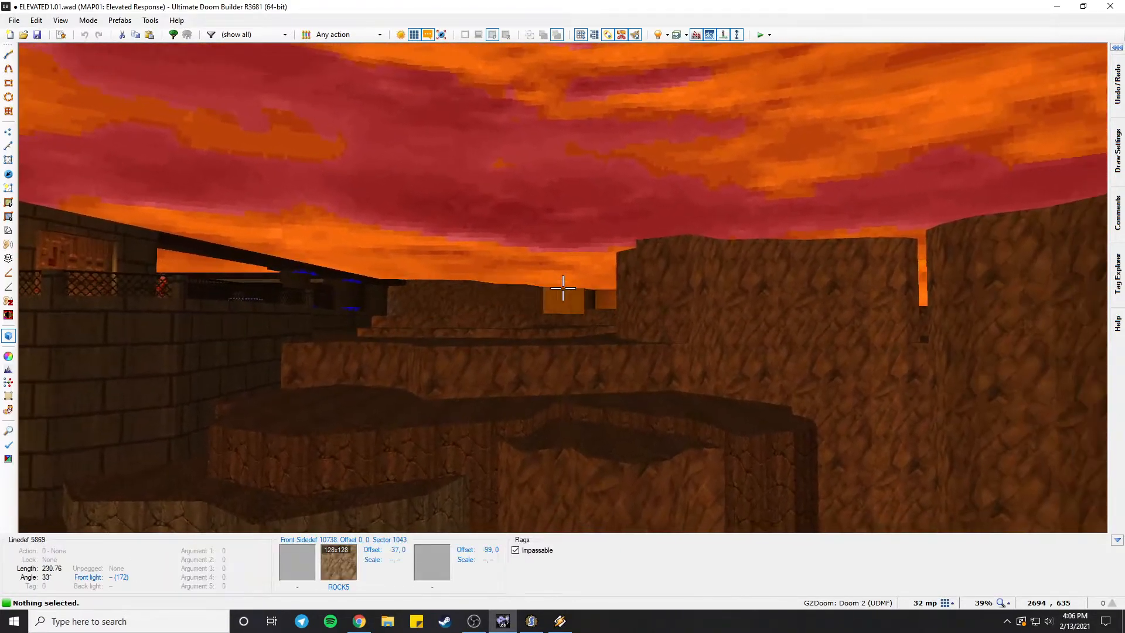
key(w)
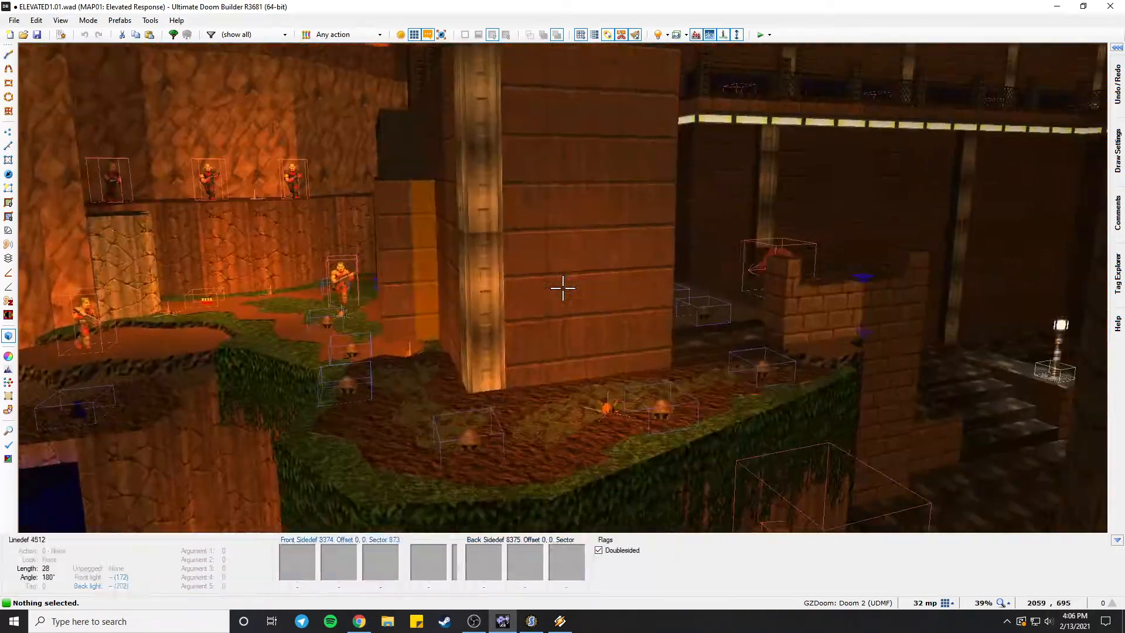
key(w)
key(w)
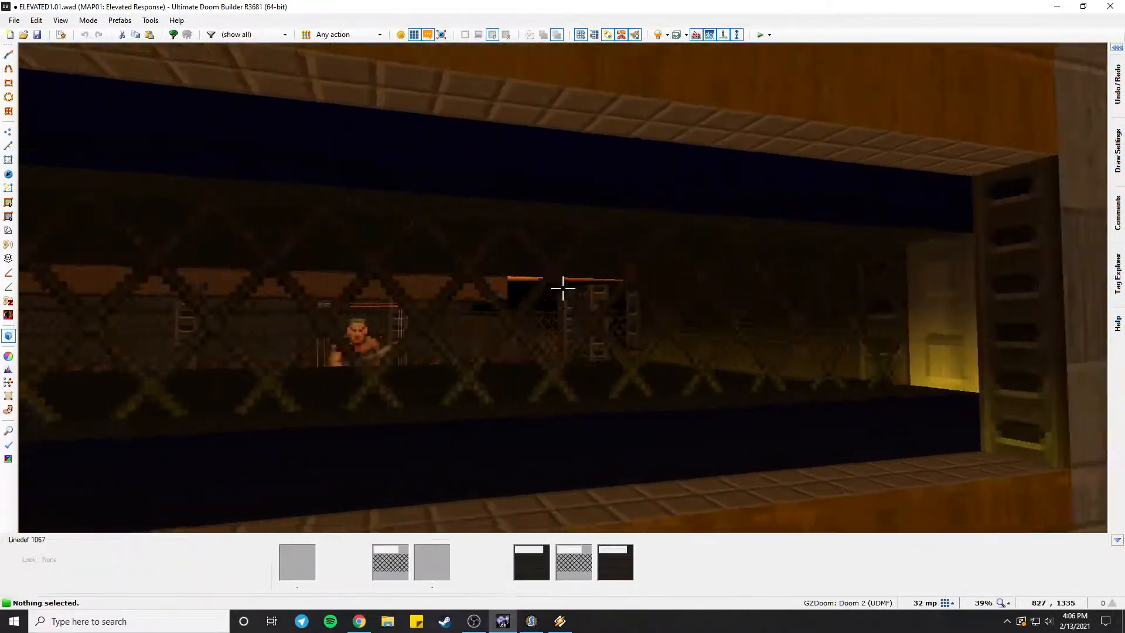
Review the contrast between the gray-lit screen alcove and the orange-lit counter and pipes next to it.
key(w)
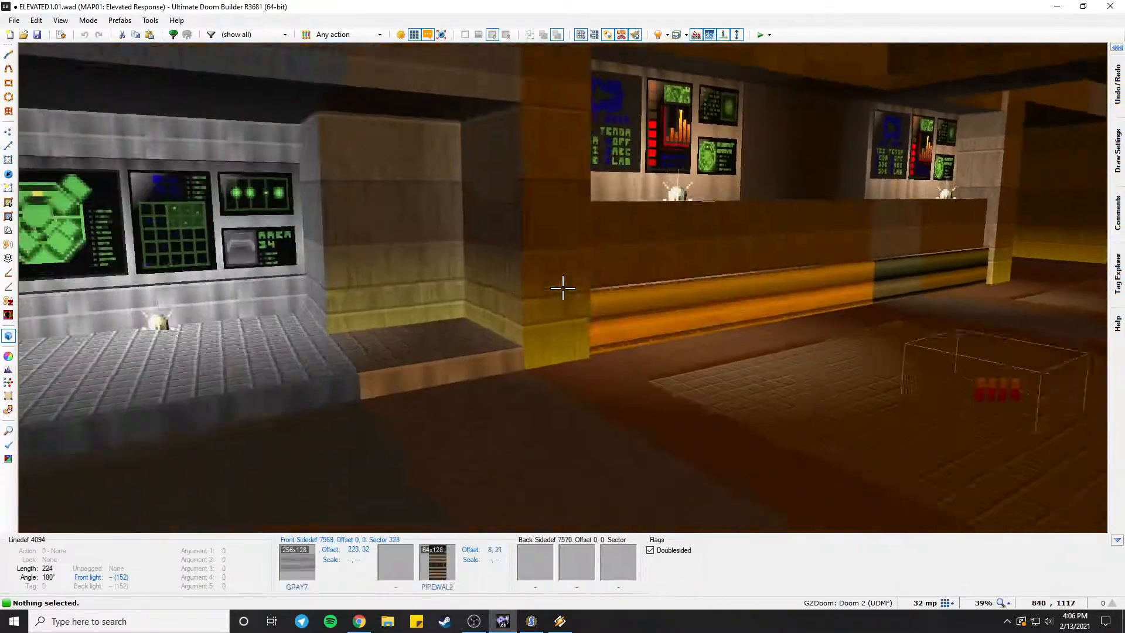
key(w)
key(s)
key(w)
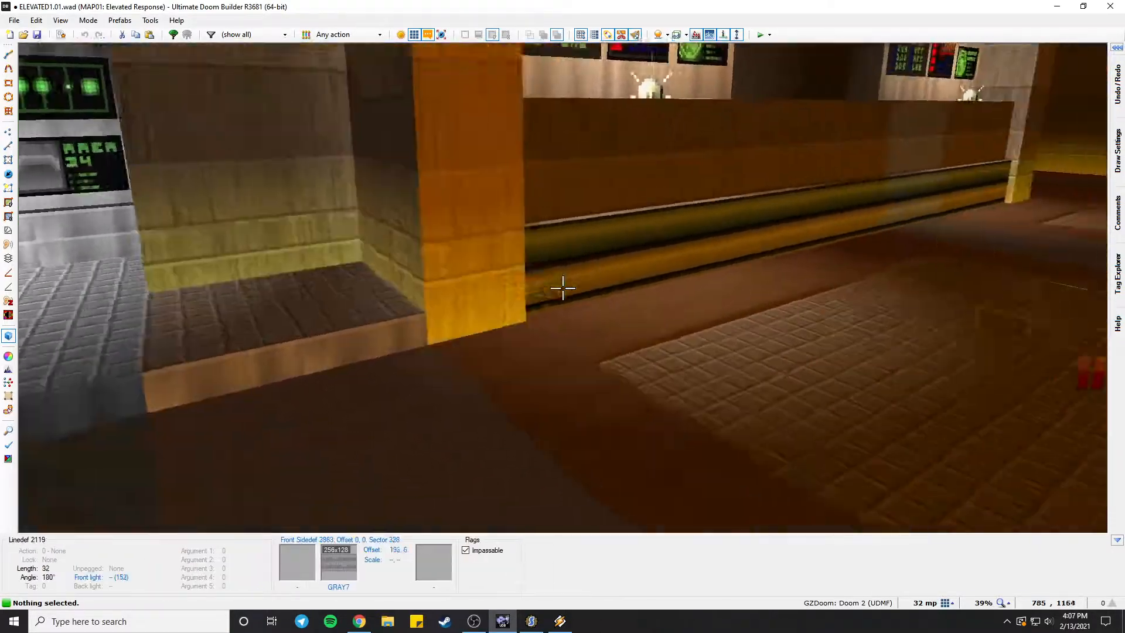
key(w)
key(s)
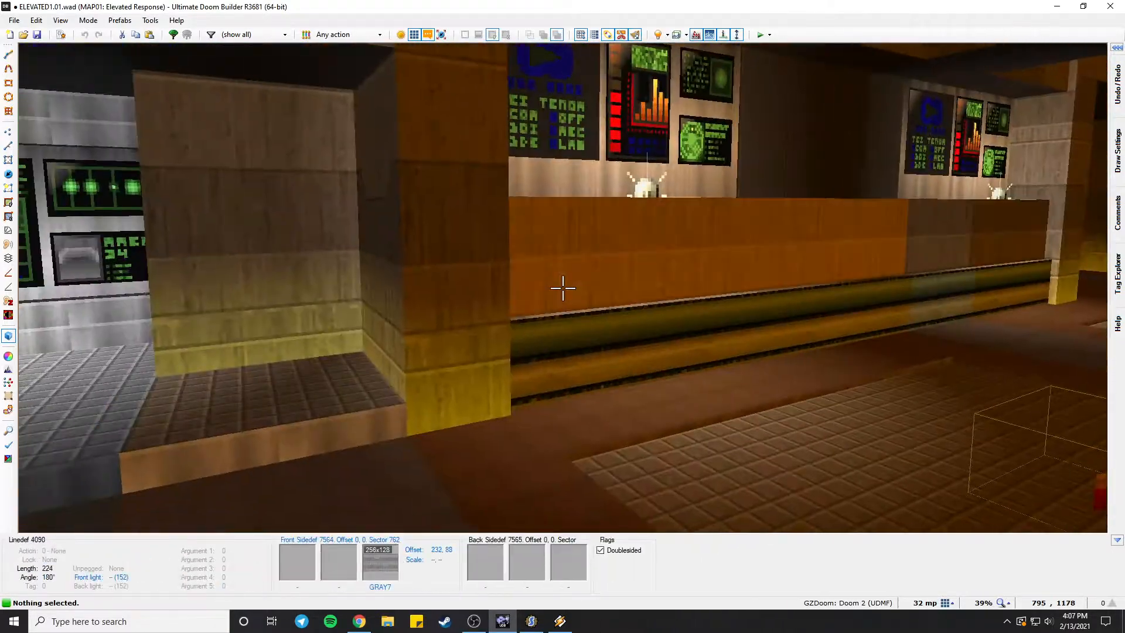
Reset the light color of the floor sector along the counter to the default FFFFFF, keeping its floor glow.
key(a)
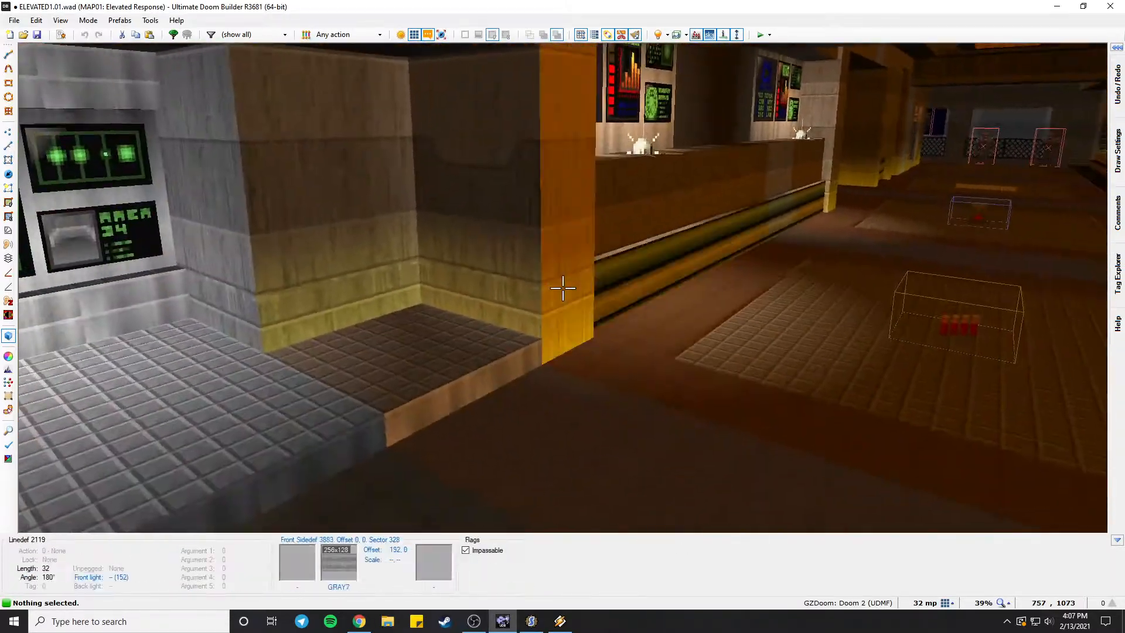
key(w)
key(s)
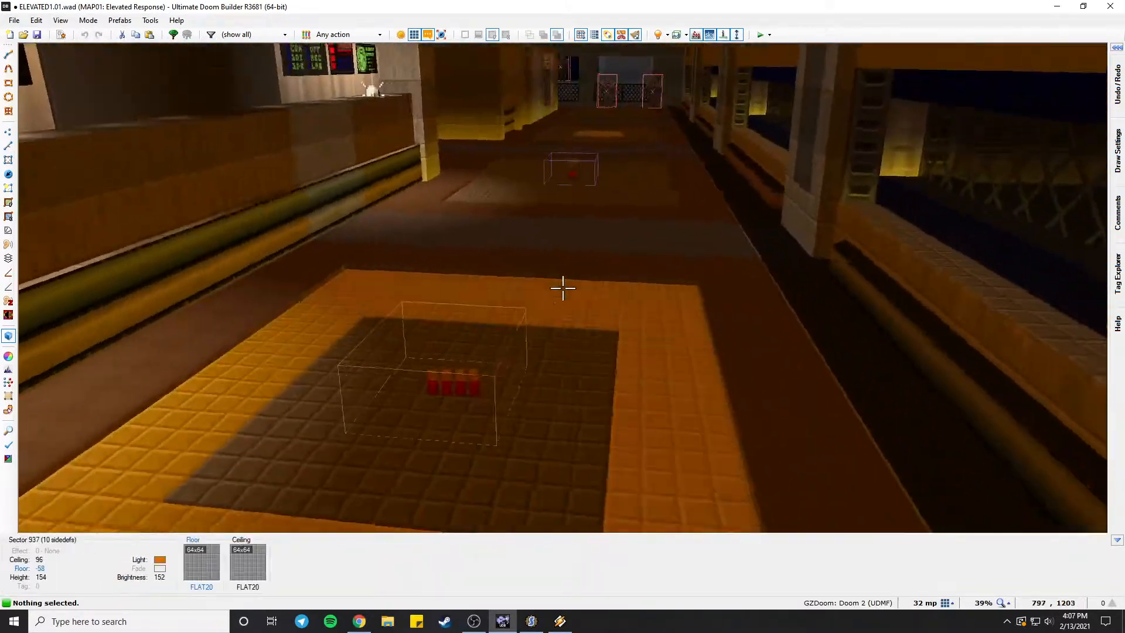
right_click(563, 288)
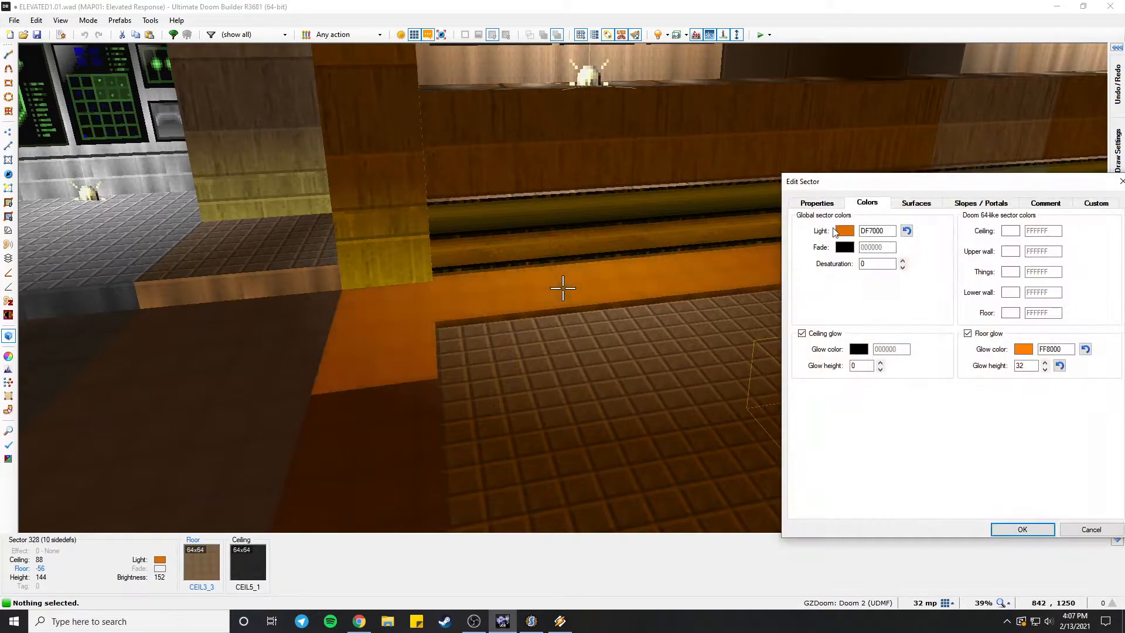
drag(907, 181, 782, 168)
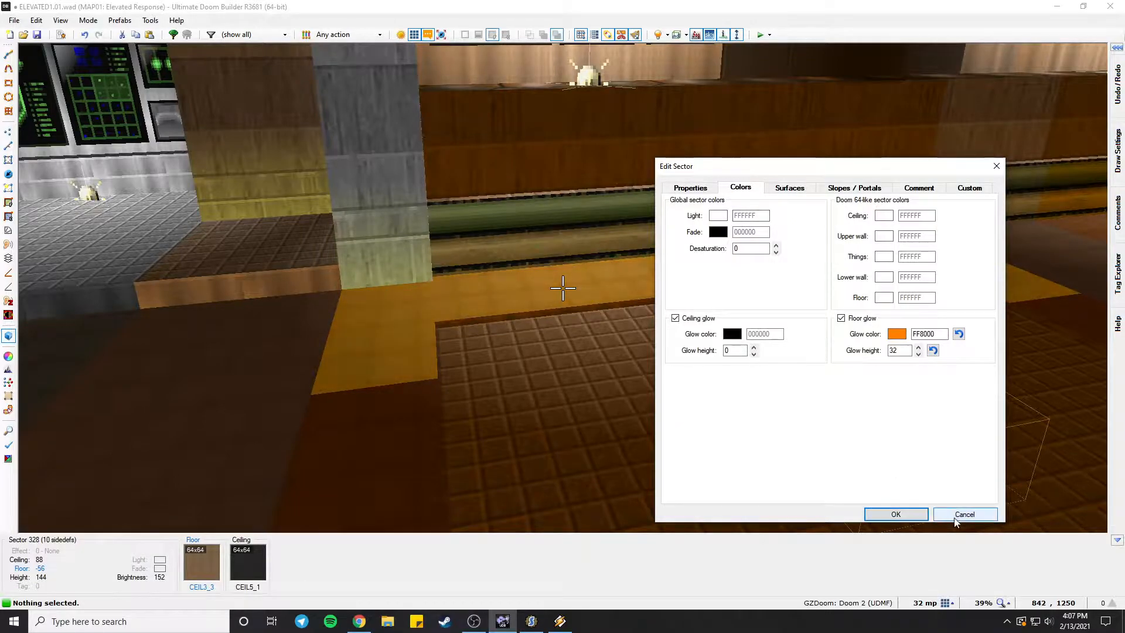
click(934, 516)
Examine the pillar, pipes and floor beside the counter under the uncolored light, and undo the sector edit.
key(s)
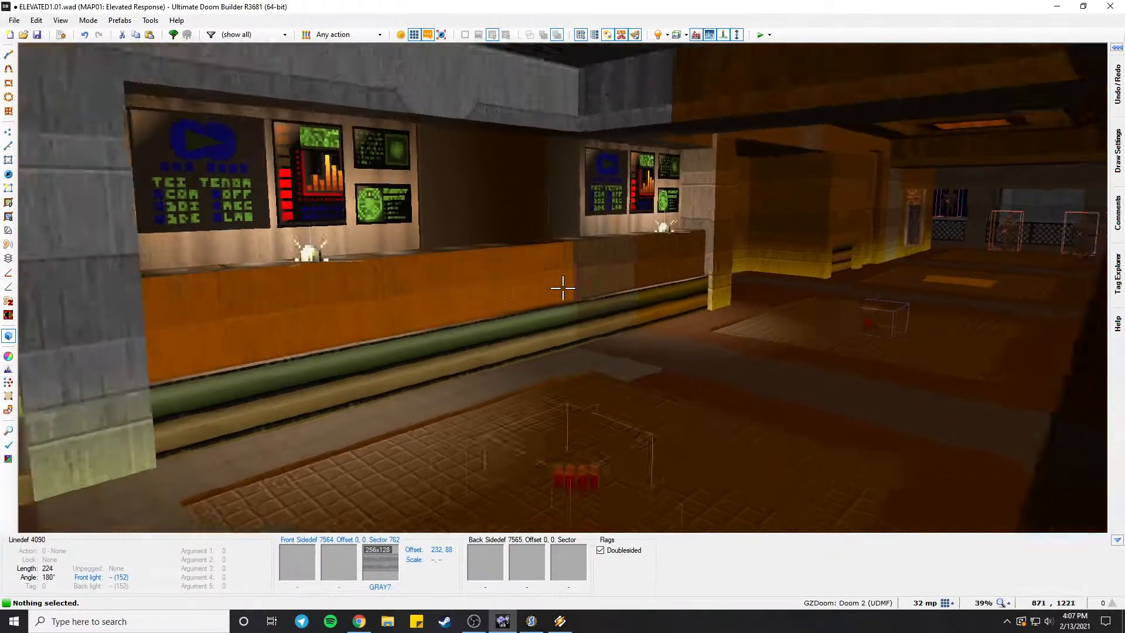
key(d)
key(a)
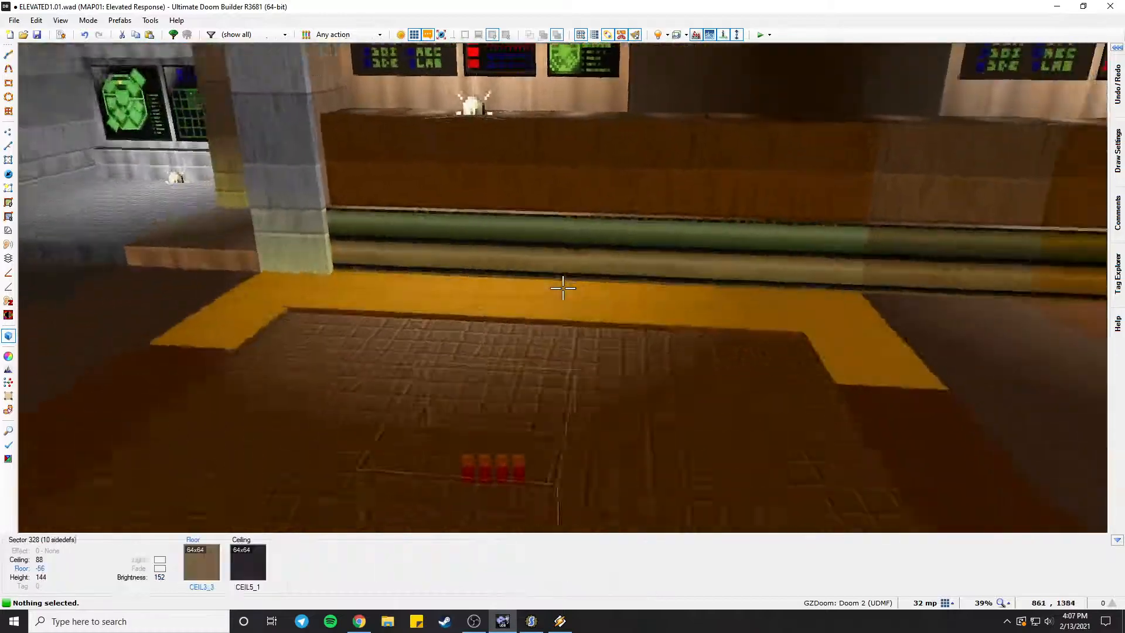
key(s)
key(a)
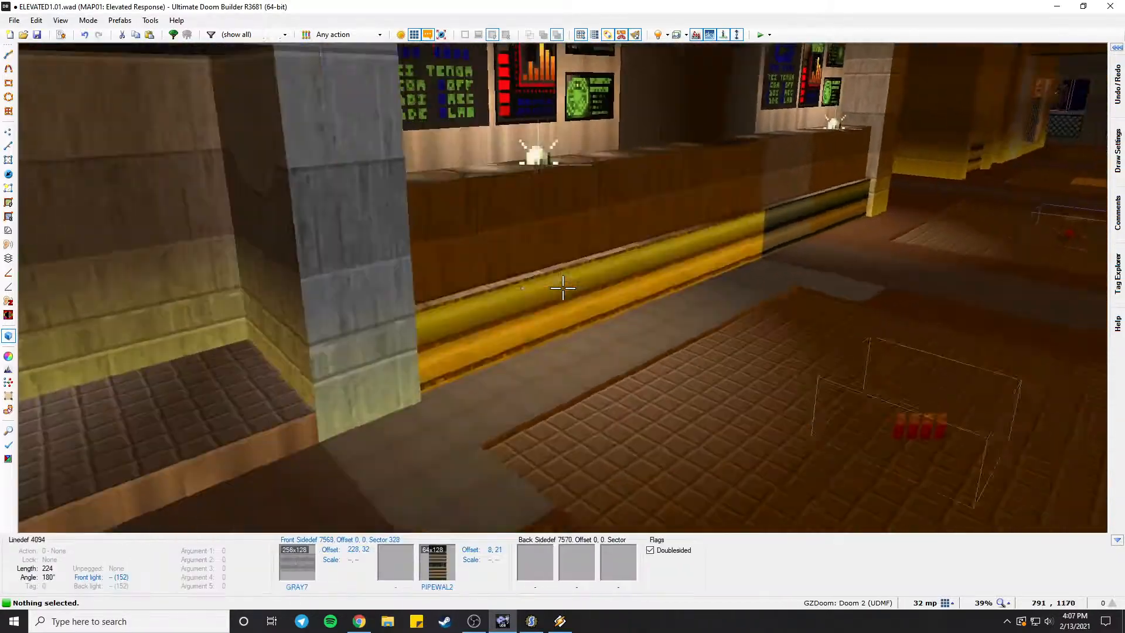
key(s)
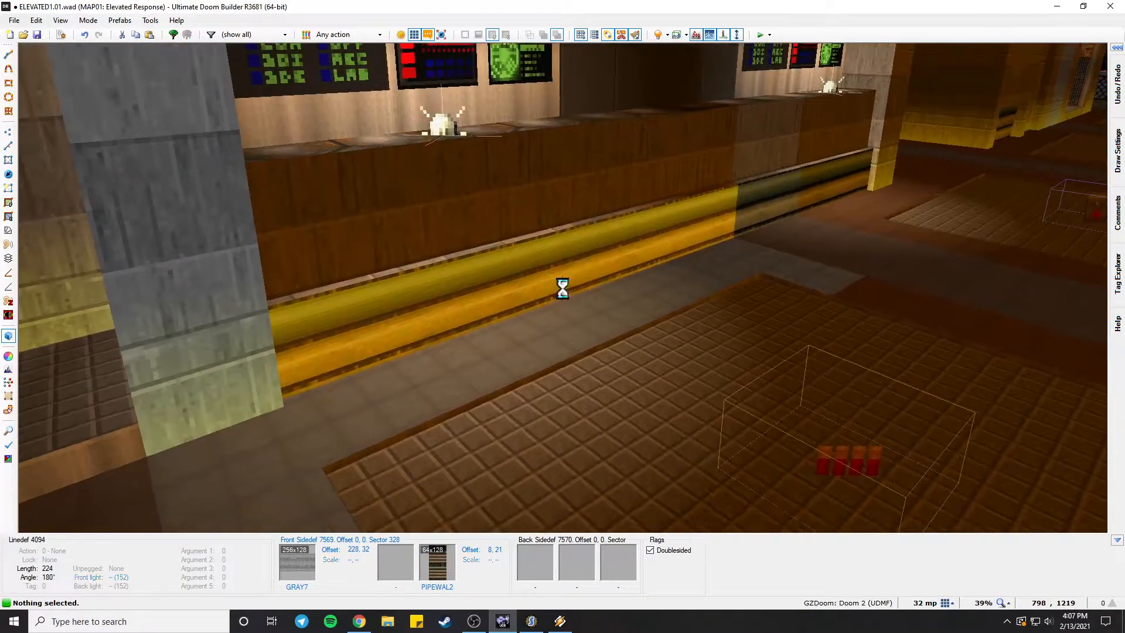
key(ctrl+z)
Examine the orange lighting across the corridor floor, the counter top and the pipes beneath it.
key(w)
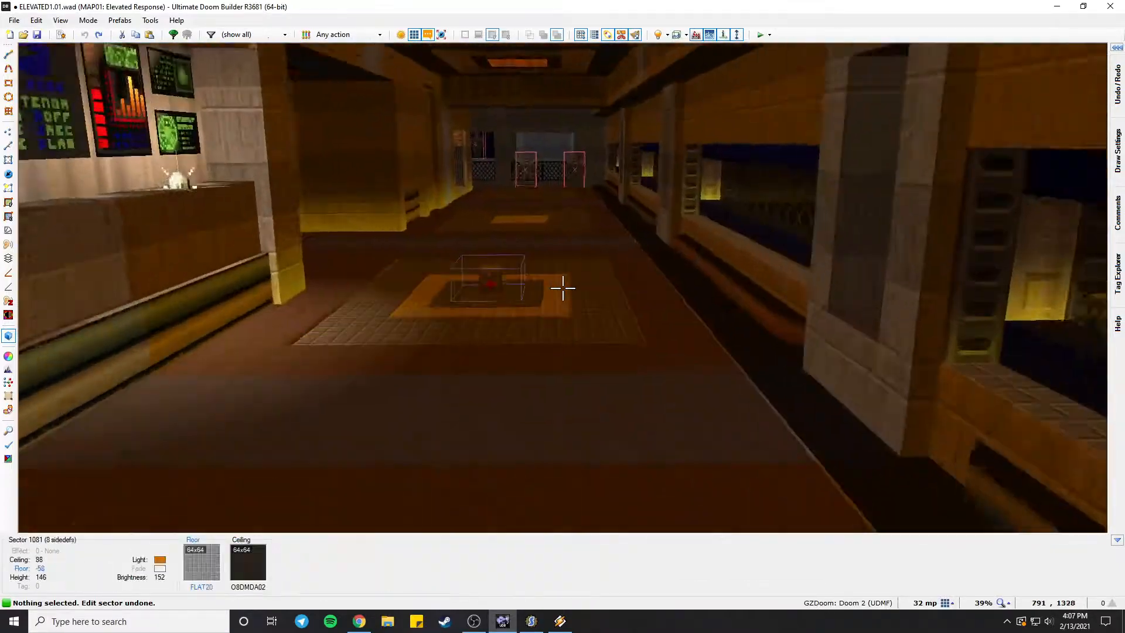
key(s)
key(w)
key(a)
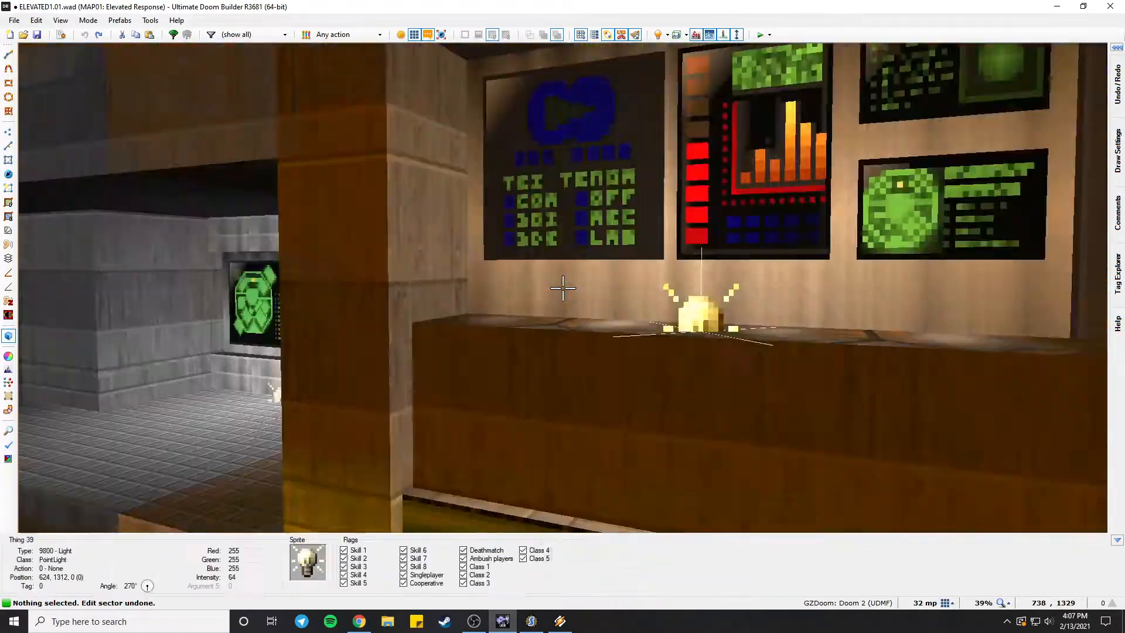
key(w)
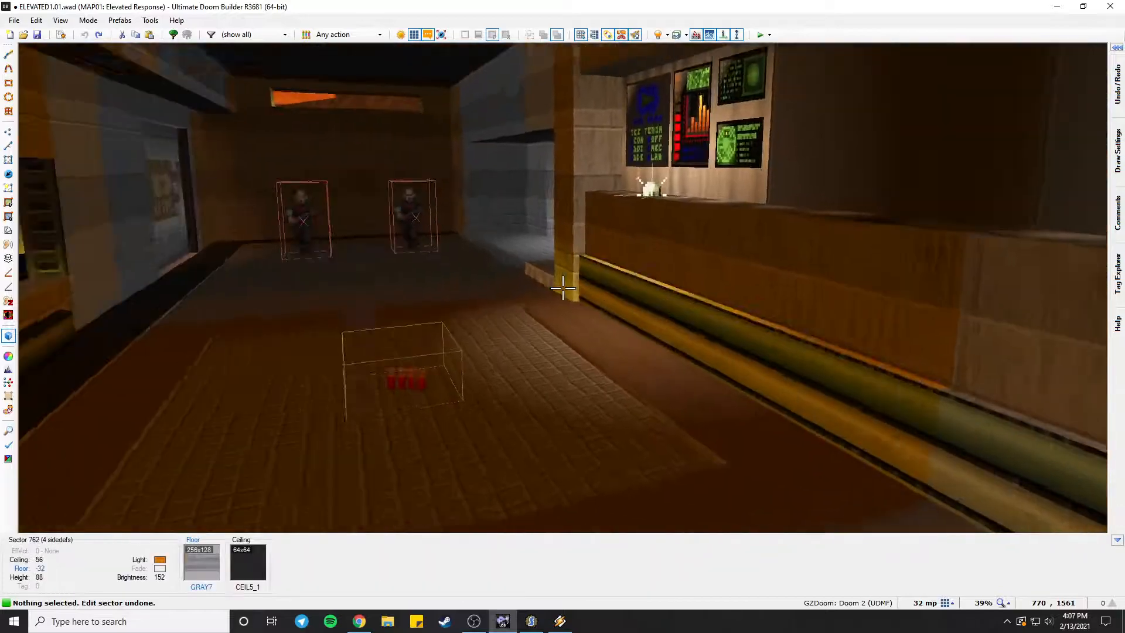
key(w)
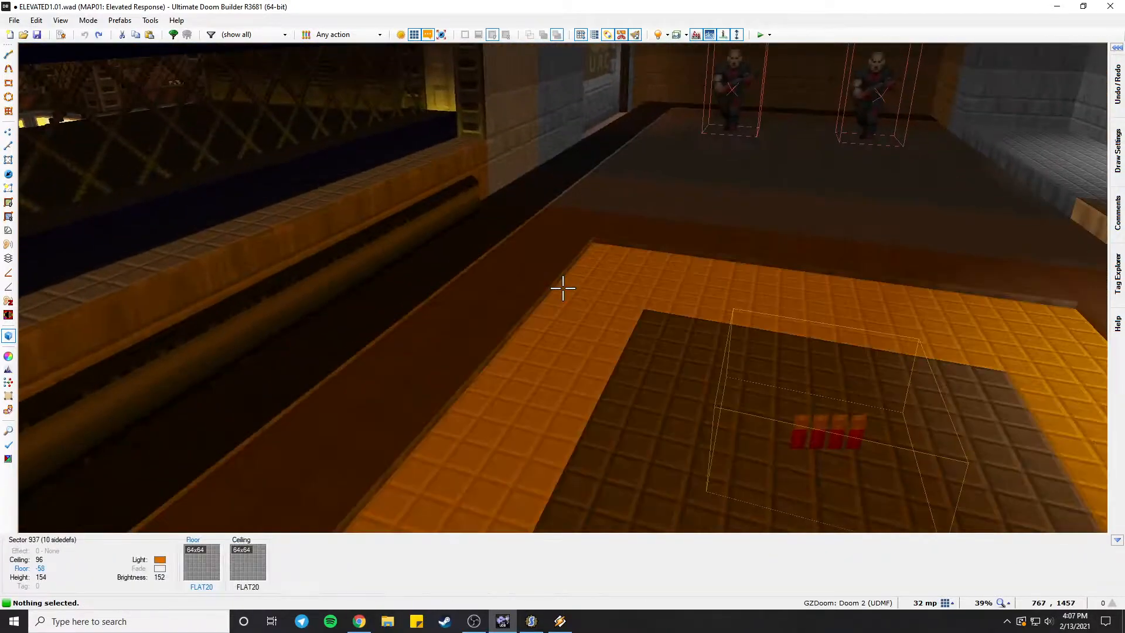
key(s)
key(w)
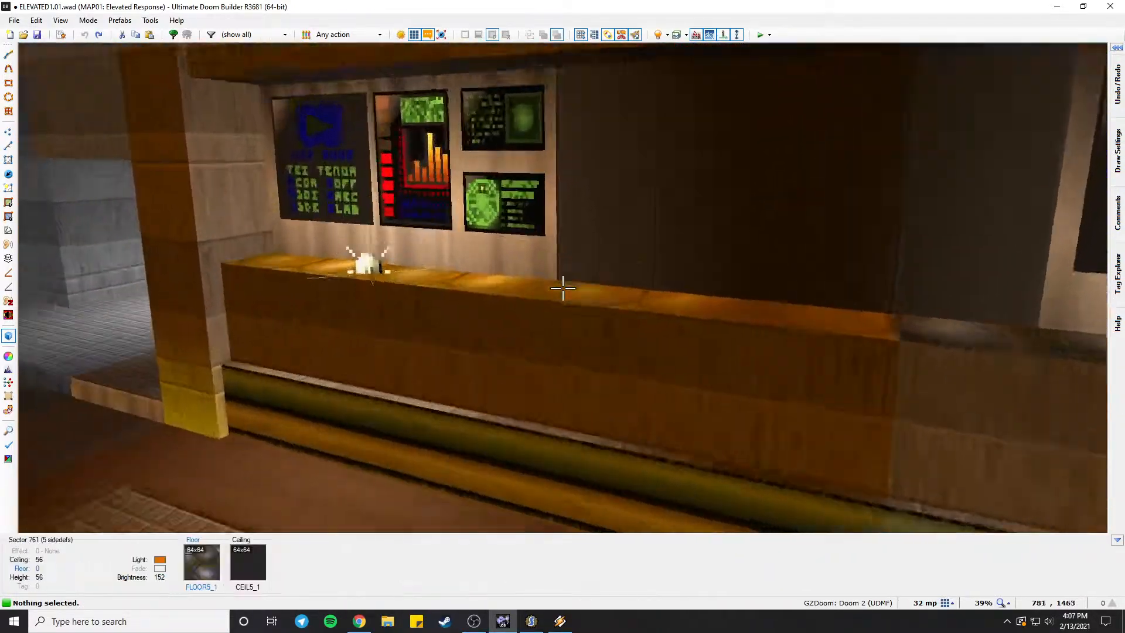
Compare the lit wall screens behind the counter with the gray and orange bands on the counter, pipes and corridor.
key(s)
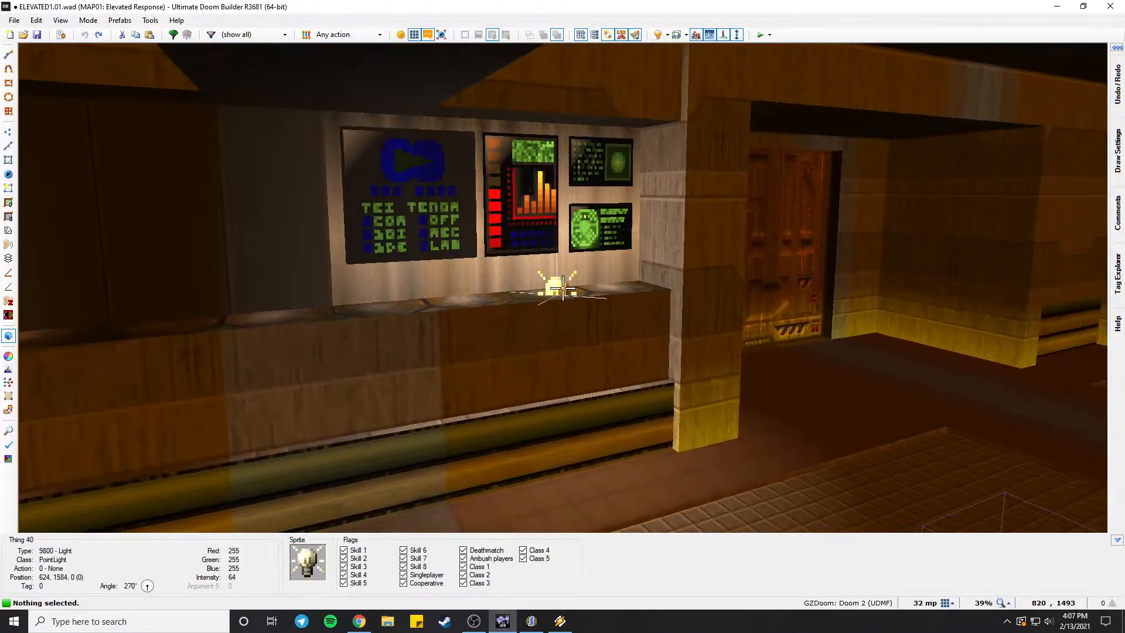
key(w)
key(d)
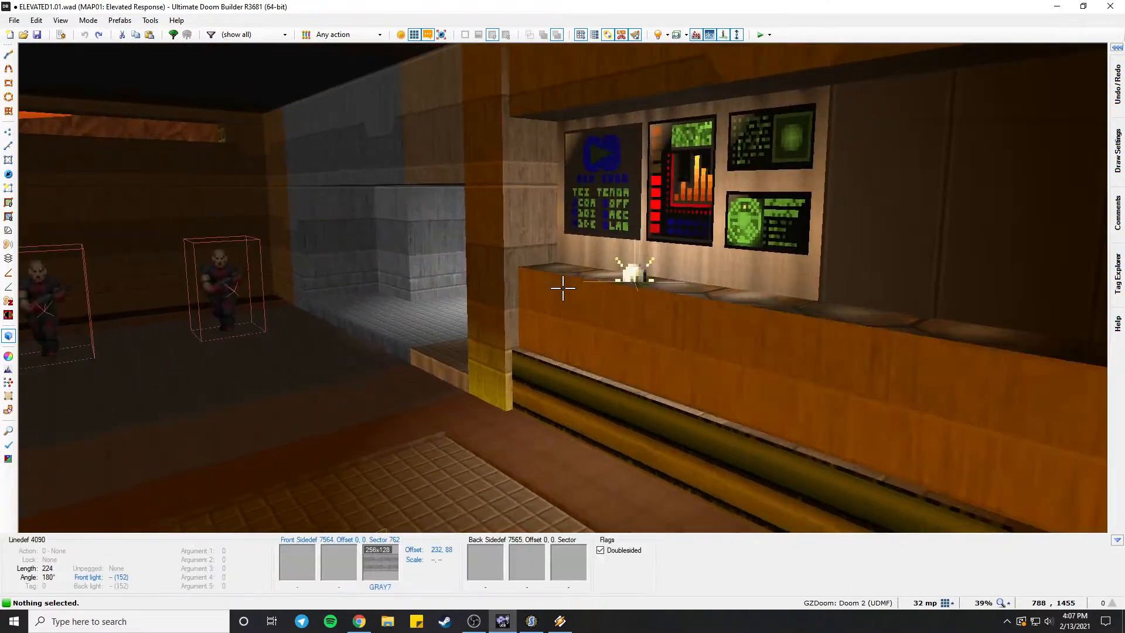
key(d)
key(s)
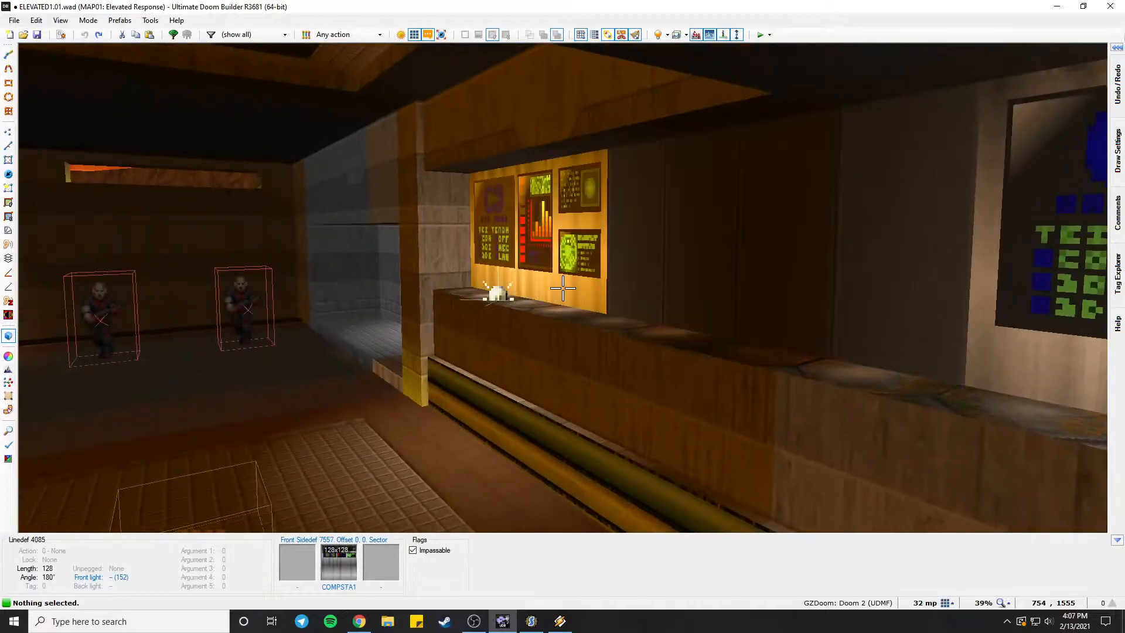
key(w)
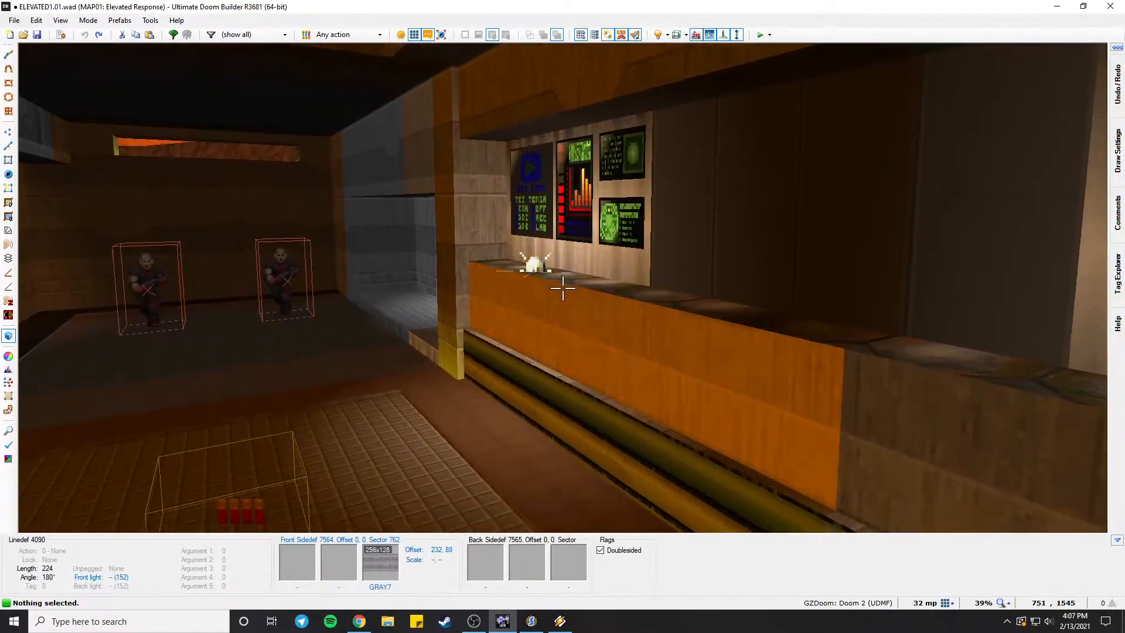
key(s)
key(s)
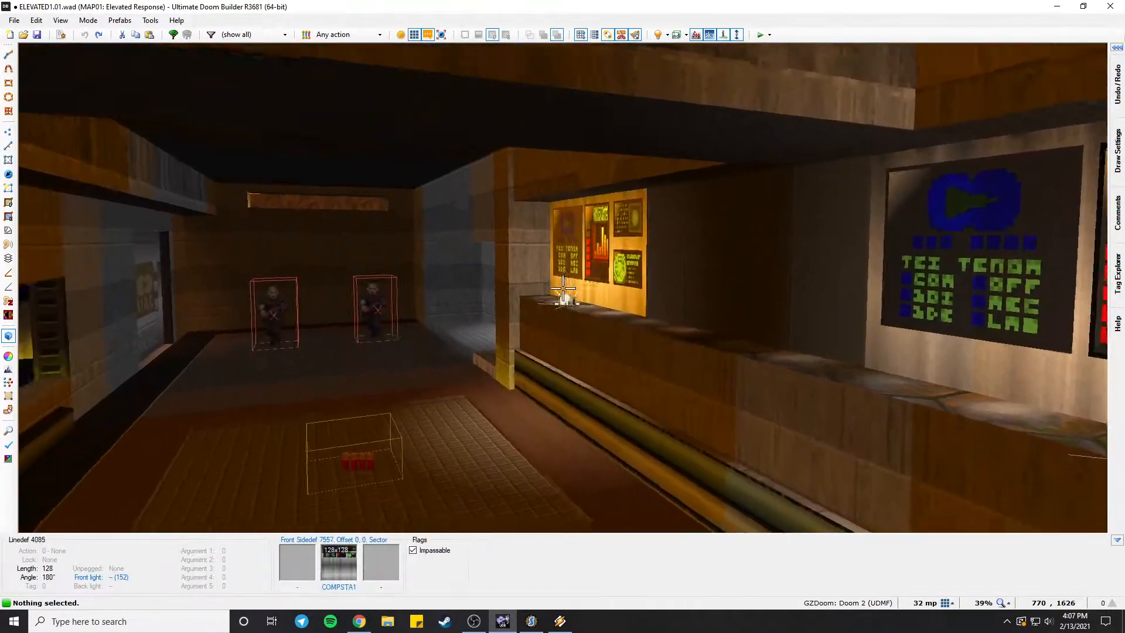
key(w)
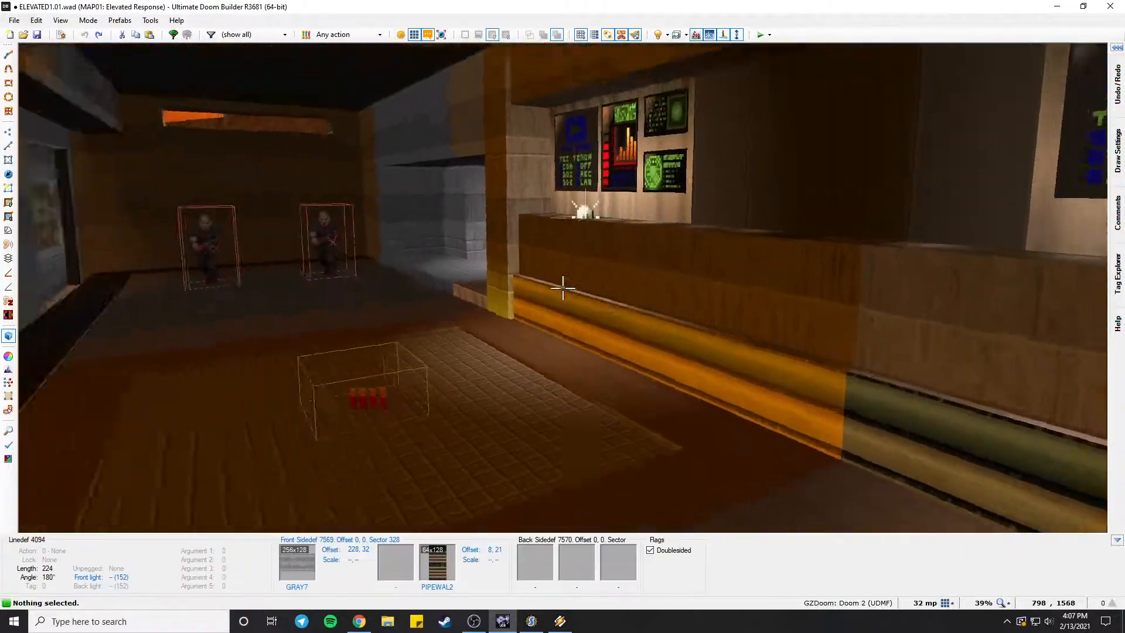
key(s)
key(s)
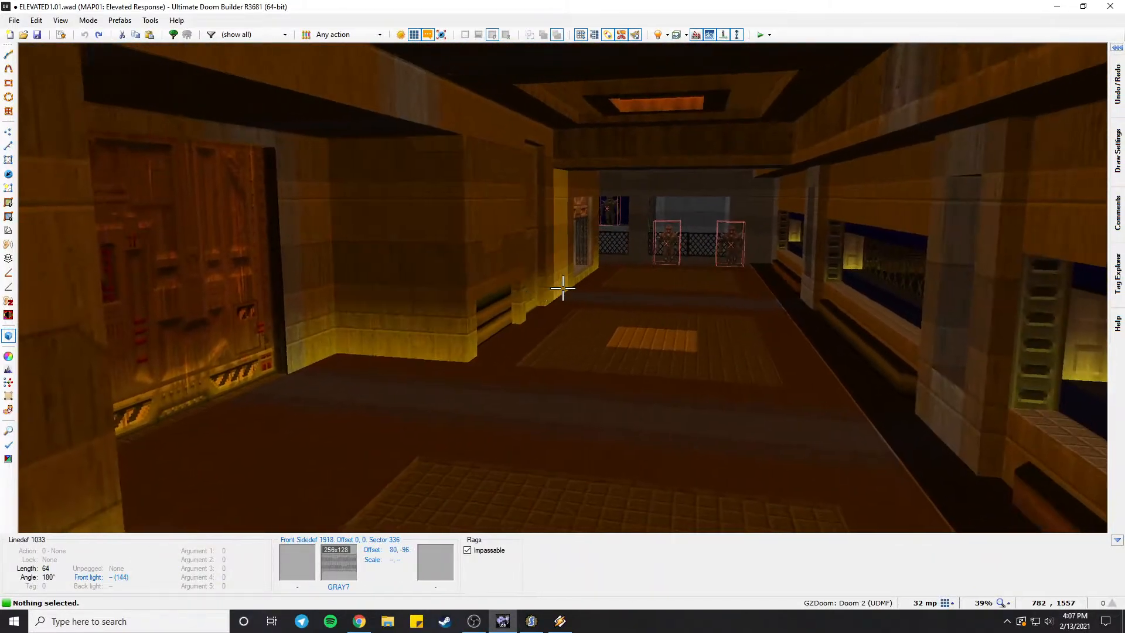
Compare the orange light on the outdoor fence, rock walls and grassy canyon with the light around the indoor counter.
key(w)
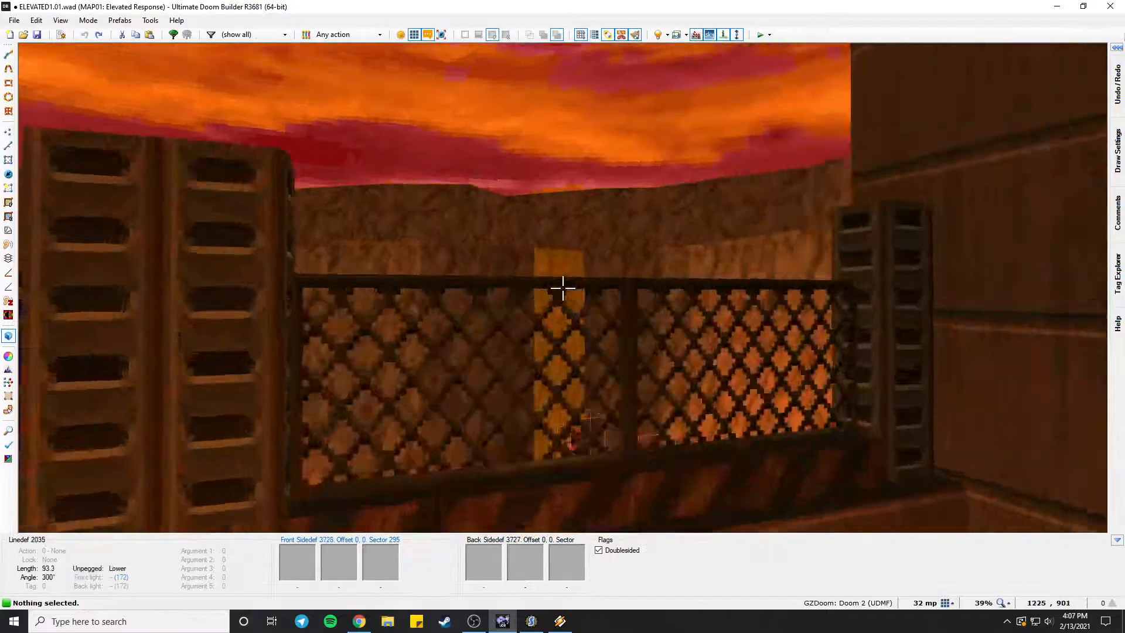
key(s)
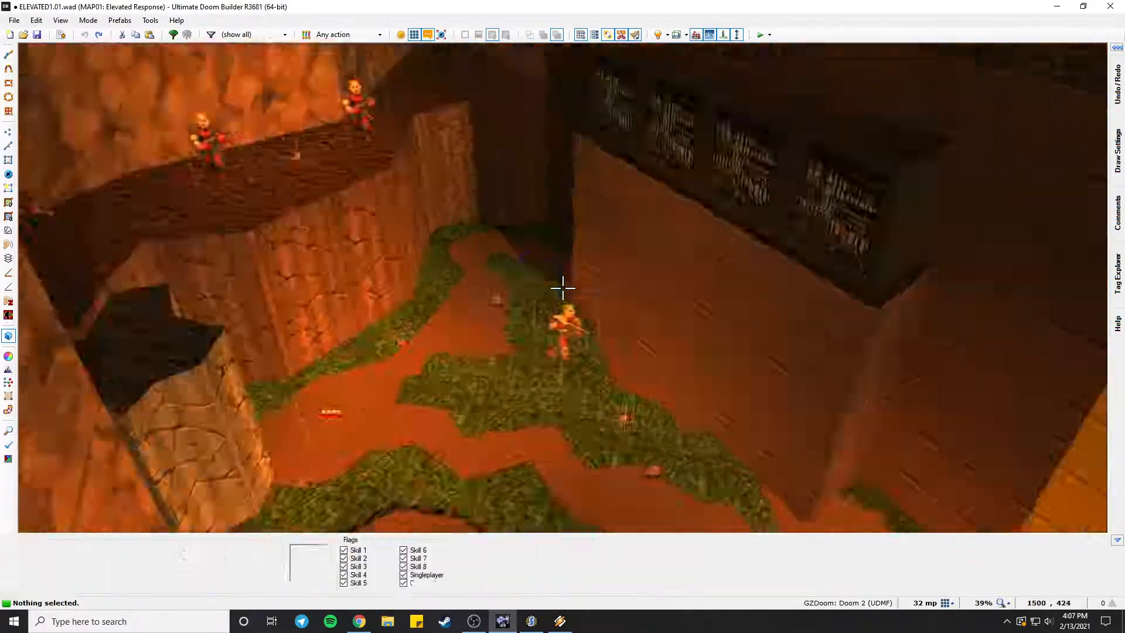
key(w)
key(w)
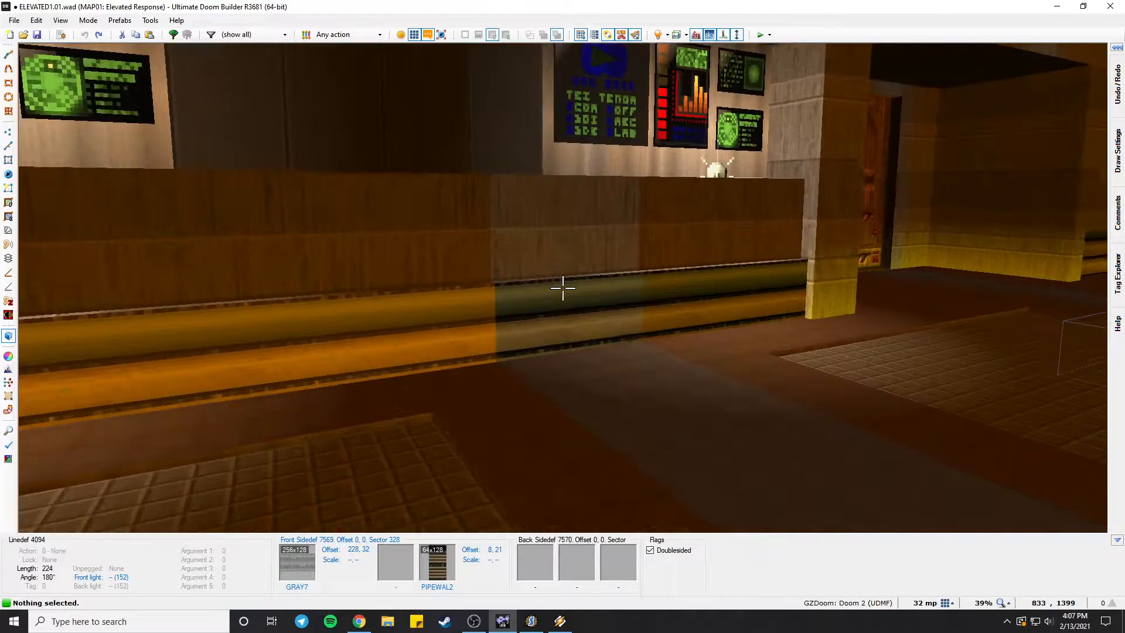
Inspect the light color and desaturation settings of the gray floor strip and the adjoining orange floor sector.
key(w)
right_click(562, 288)
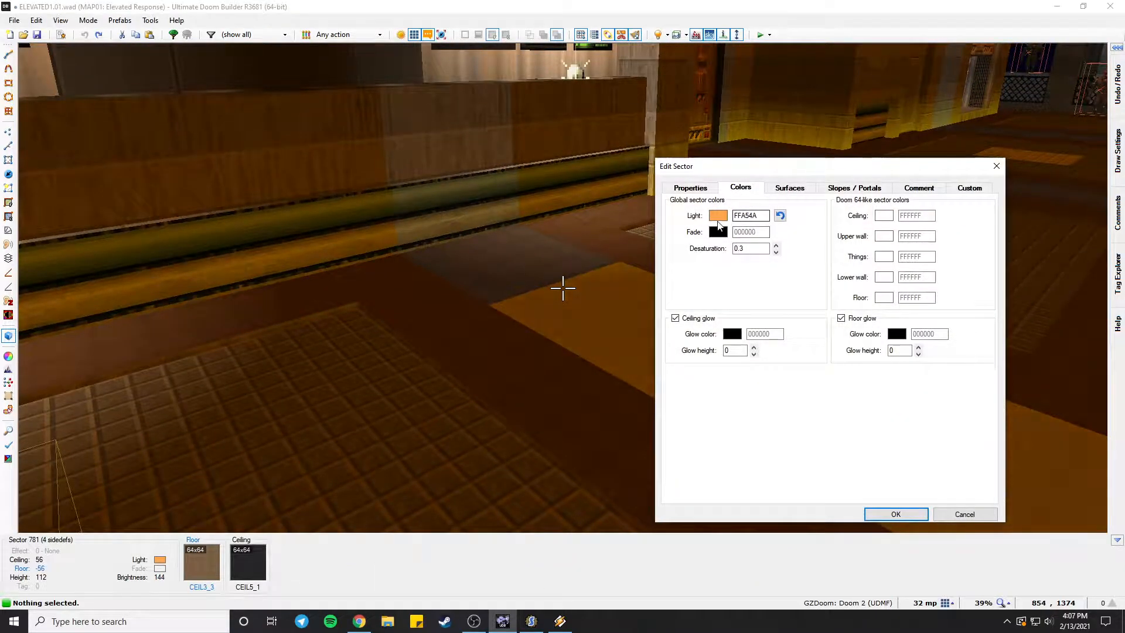
key(Escape)
right_click(562, 287)
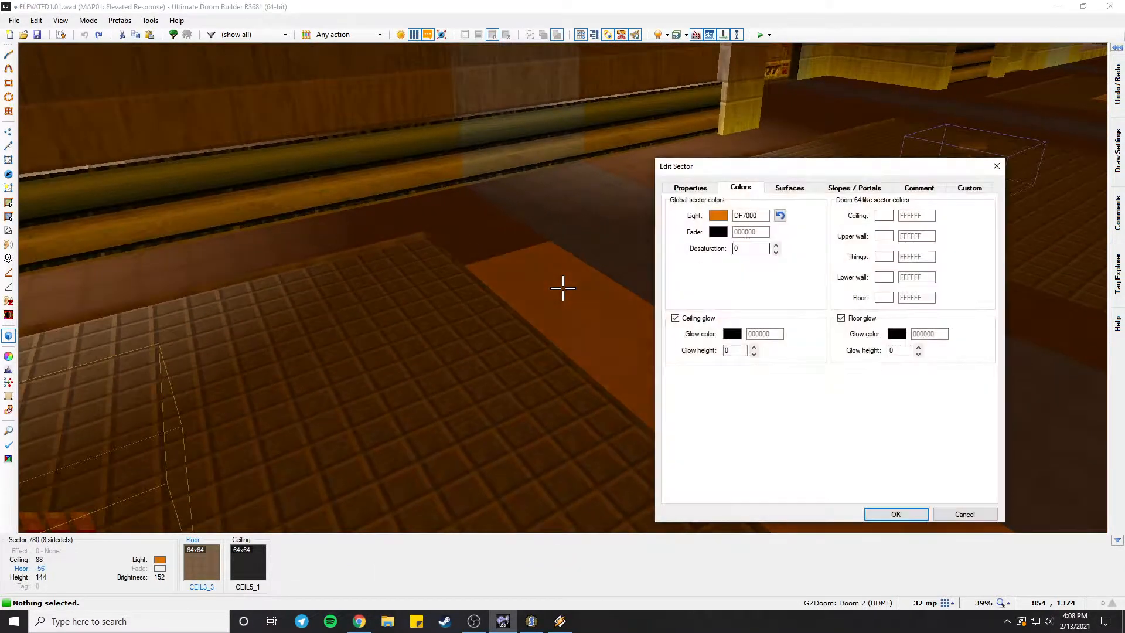
key(Escape)
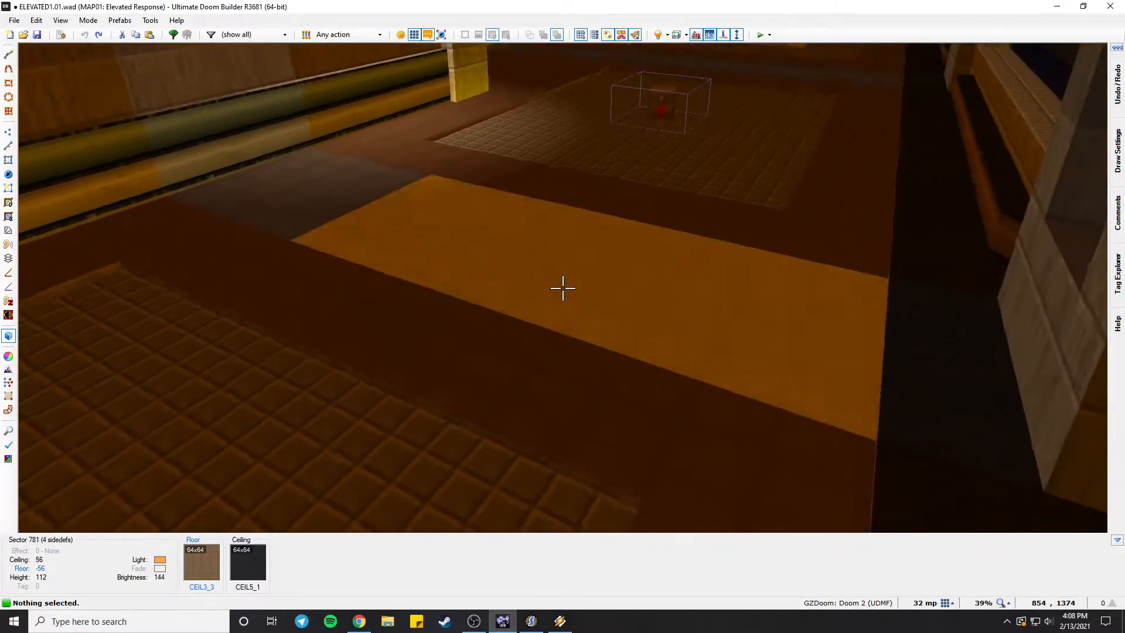
Auto-align the wall textures horizontally at the pillar on the corridor's window side, and review the neighbouring floor strips.
key(a)
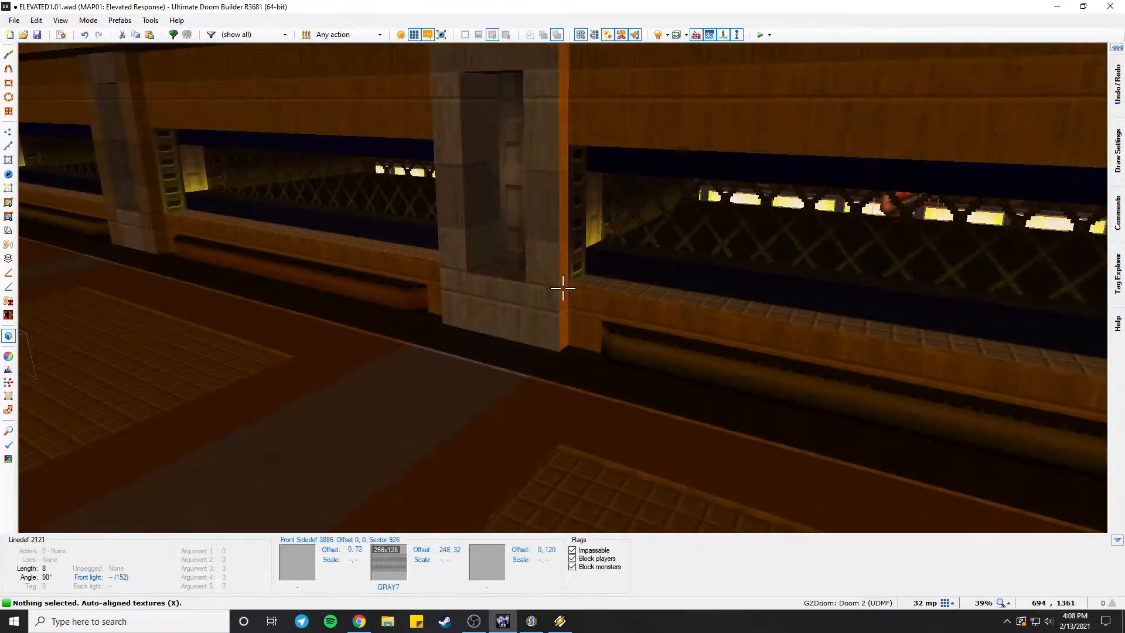
key(e)
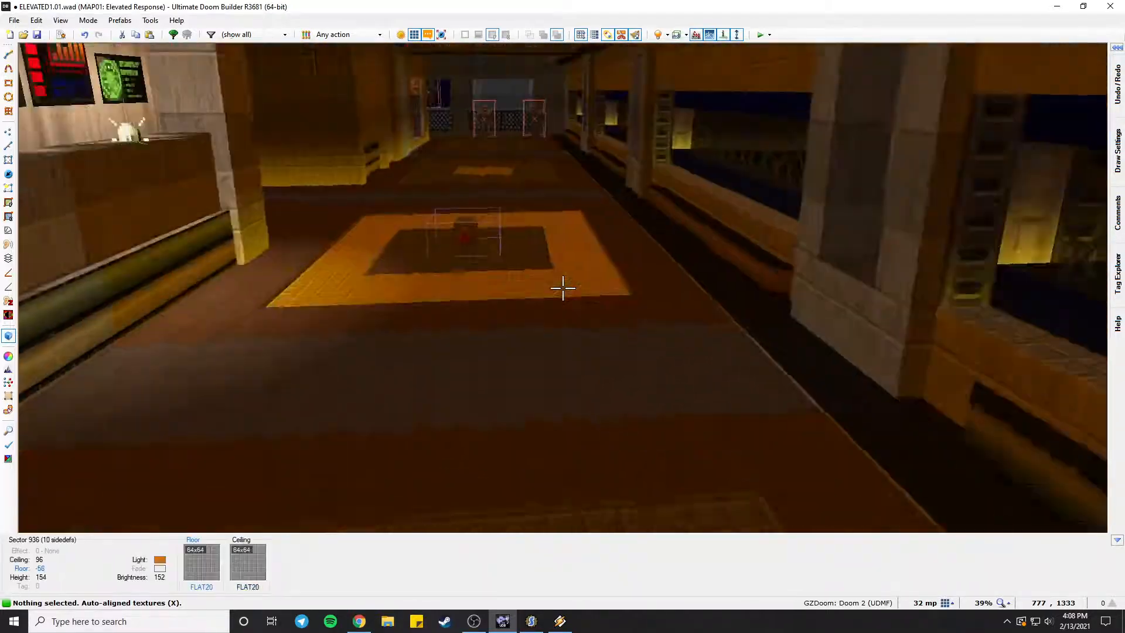
key(e)
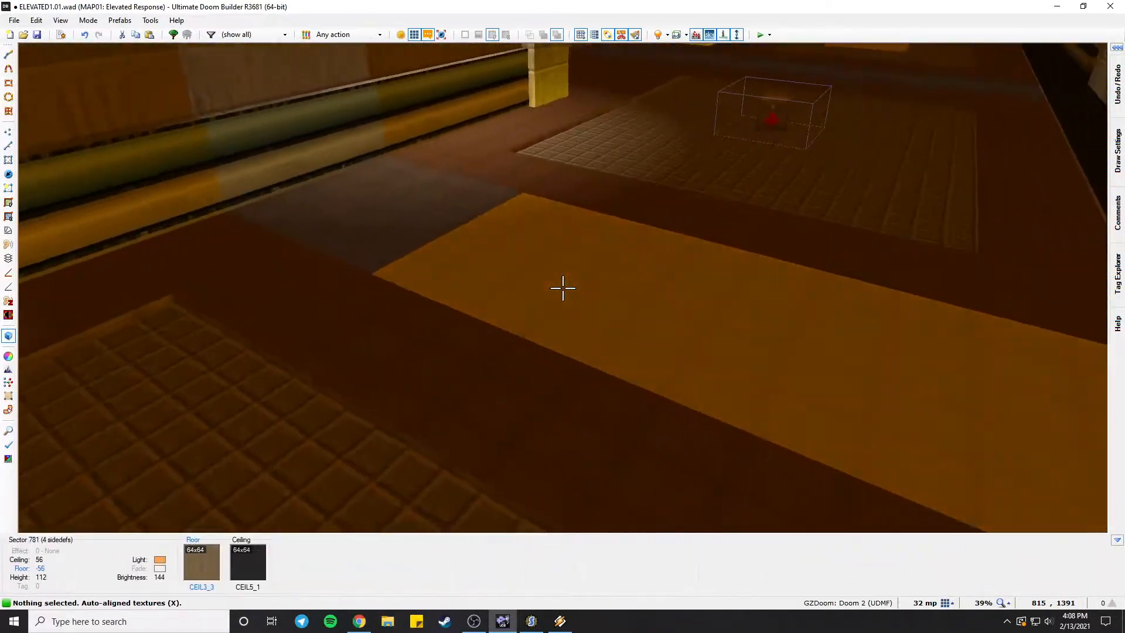
key(e)
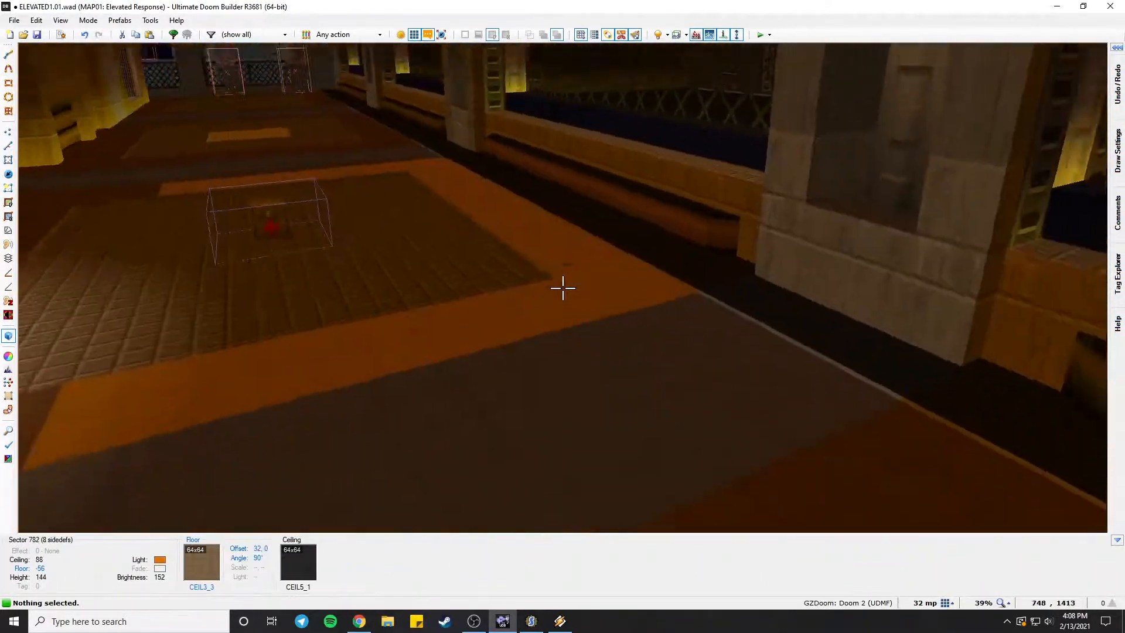
Examine how the gray strips continue across the corridor floor and walls, from the counter to the far doorway.
key(d)
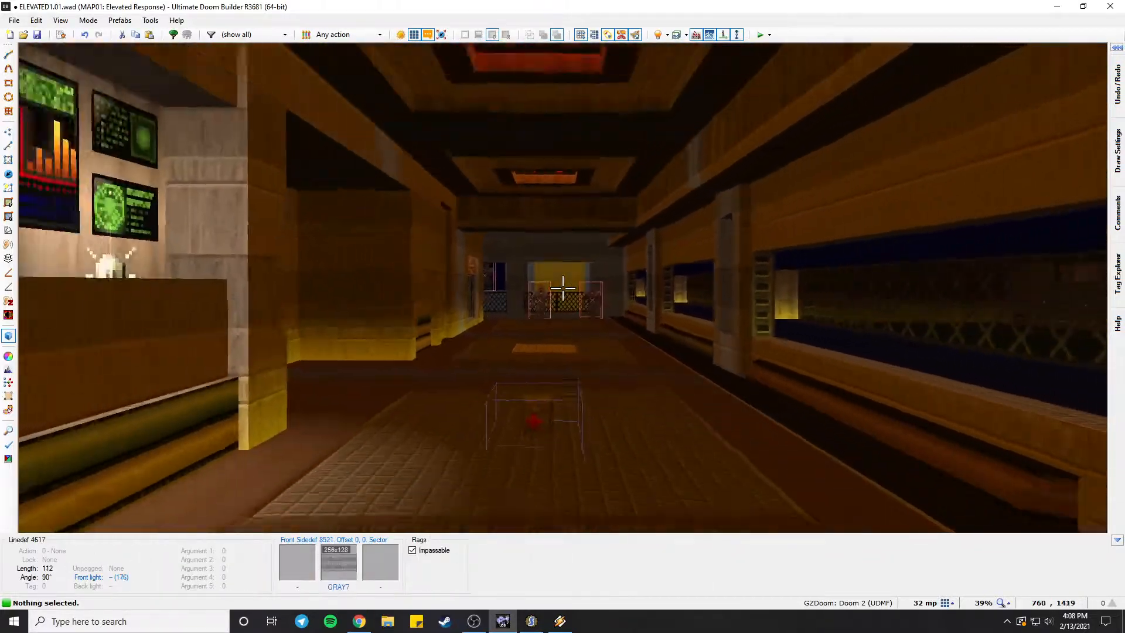
key(e)
key(f)
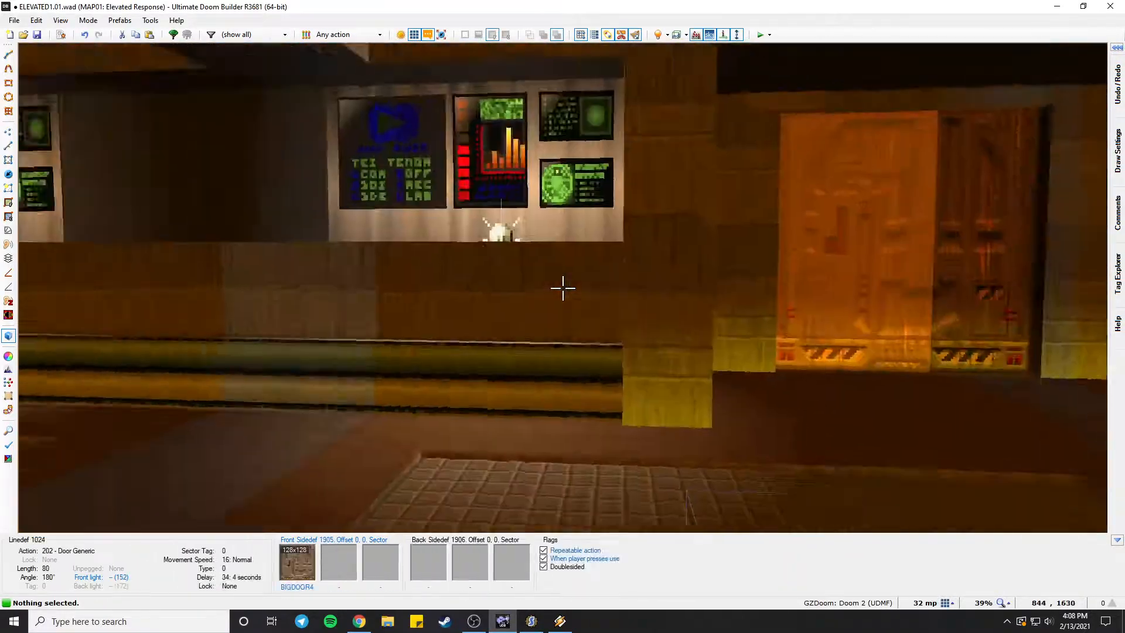
key(e)
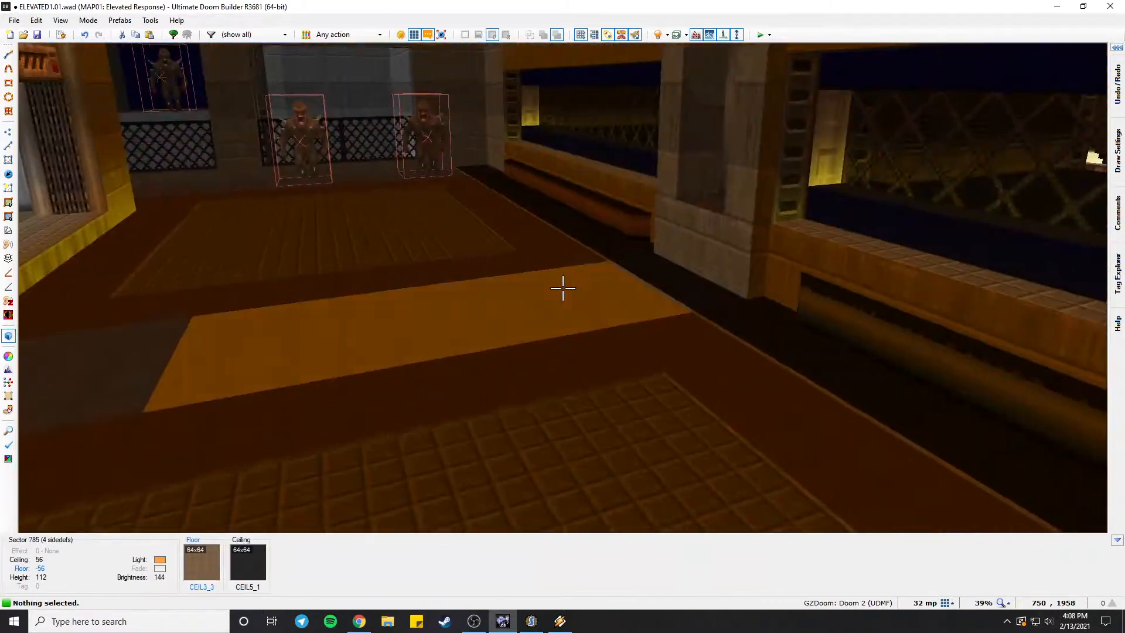
key(e)
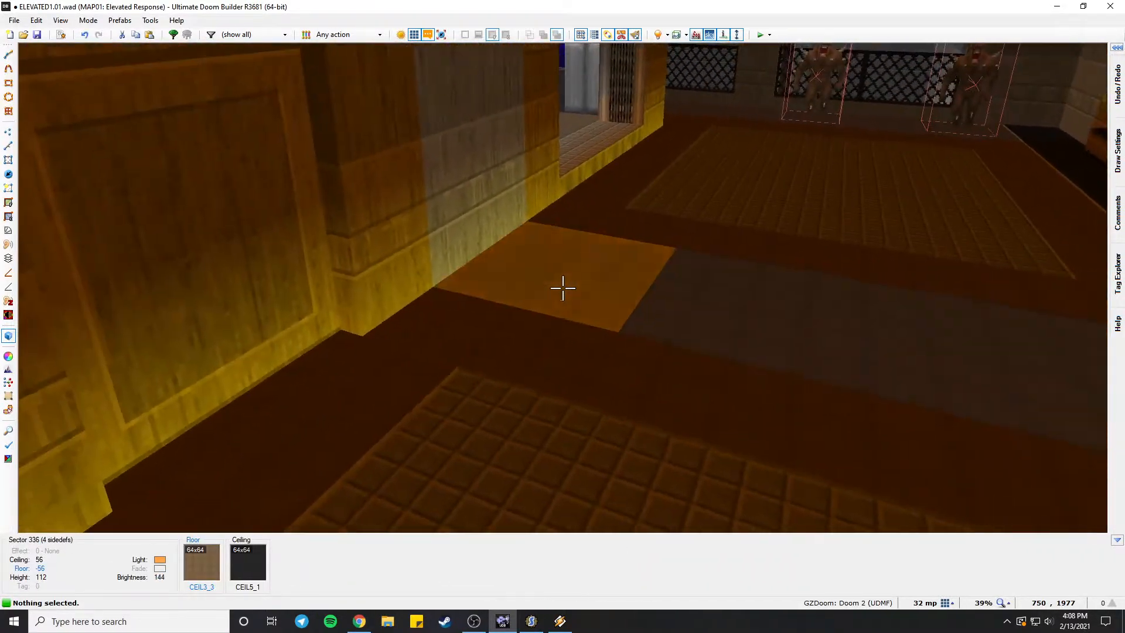
key(f)
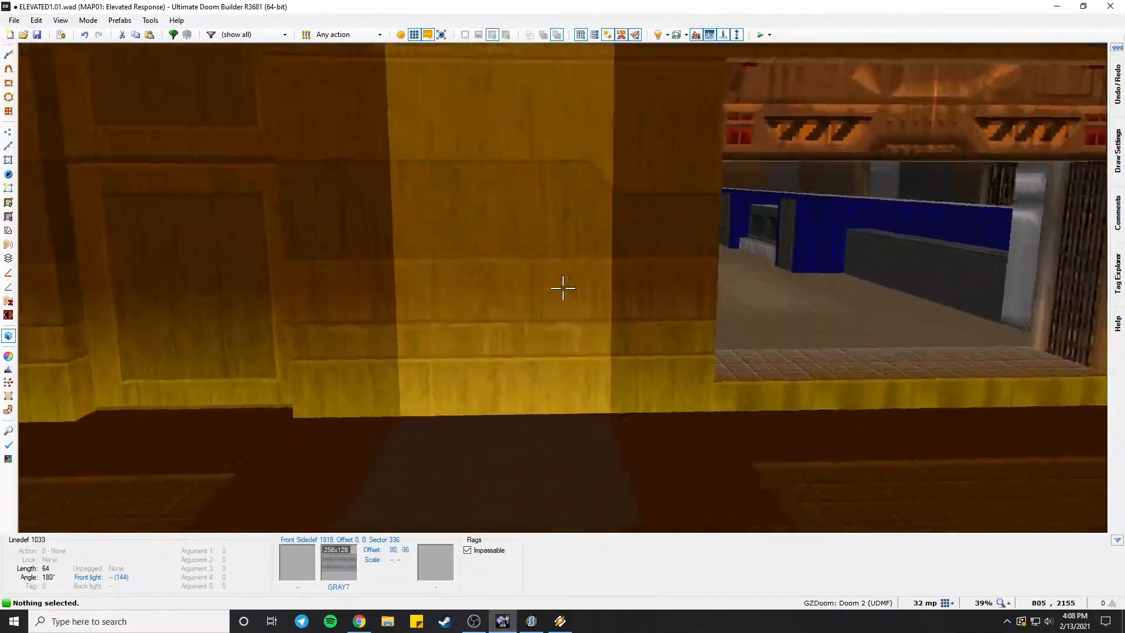
Examine the wall panels and yellow floor glow in the orange corridor around the window into the blue room.
key(e)
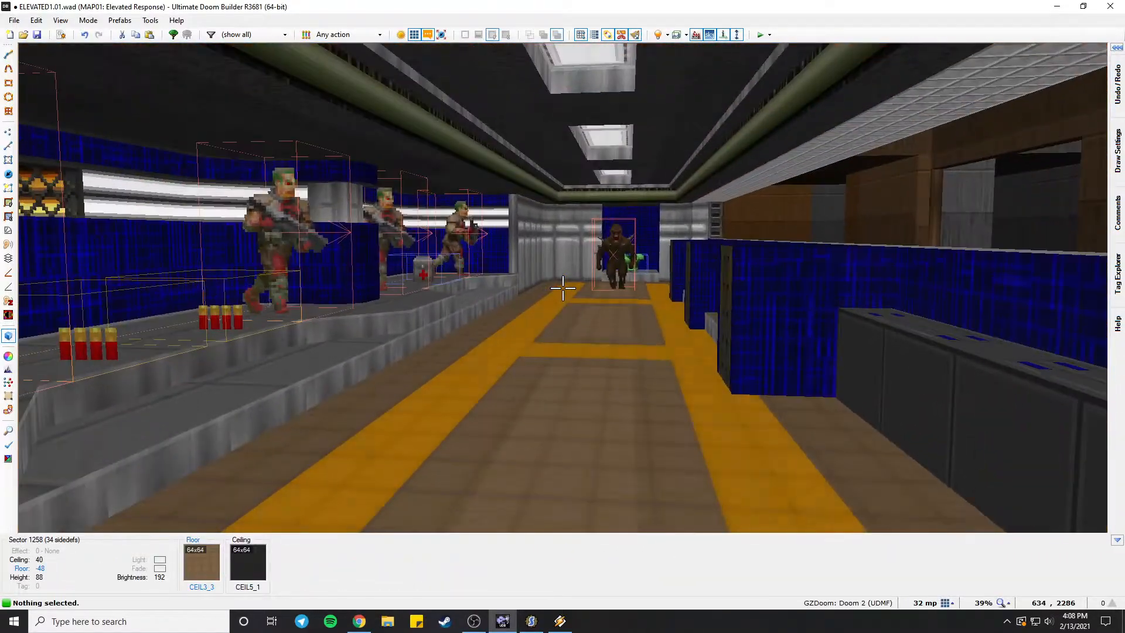
key(d)
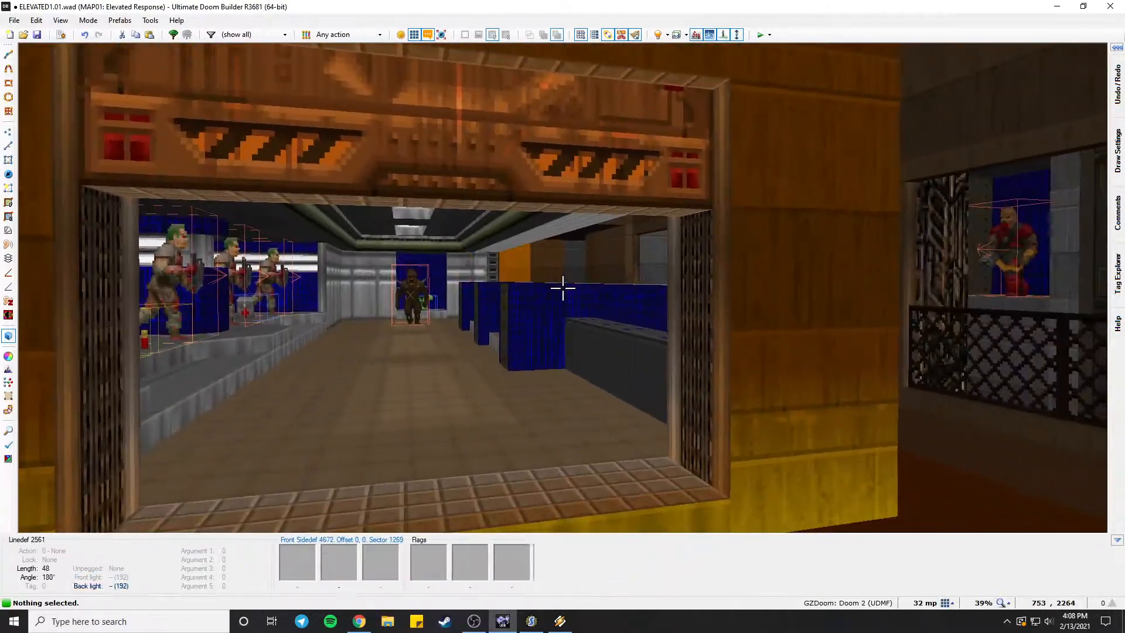
key(e)
key(d)
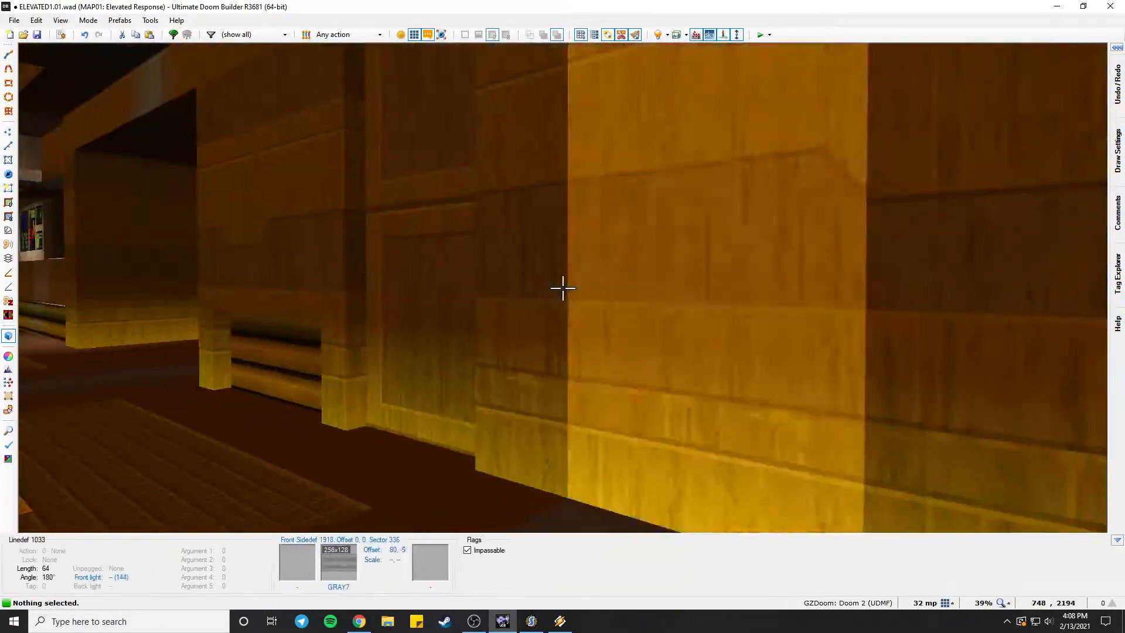
key(s)
key(e)
Locate the small dark secret room west of the corridor on the 2D map, and return to the 3D view.
key(q)
scroll(574, 286, up, 8)
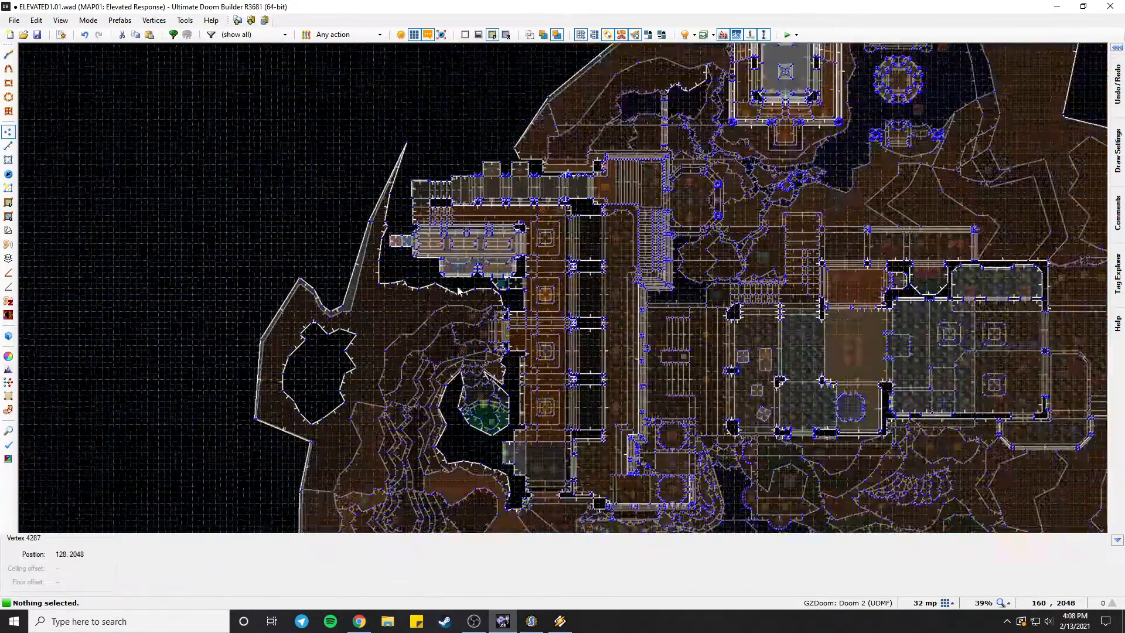
middle_drag(631, 341, 535, 390)
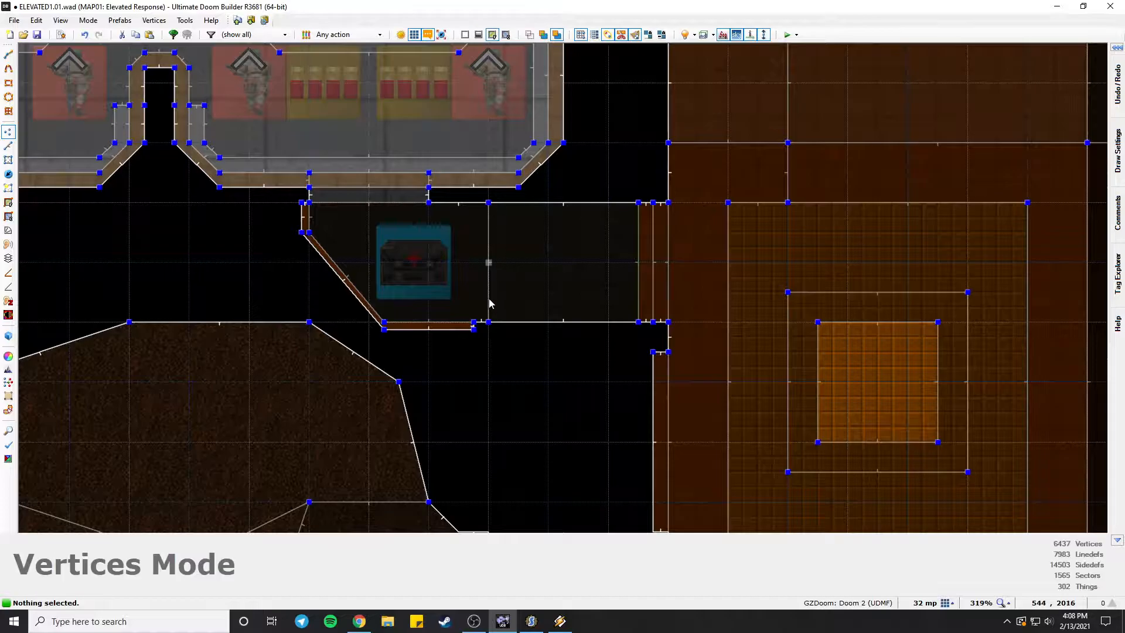
key(q)
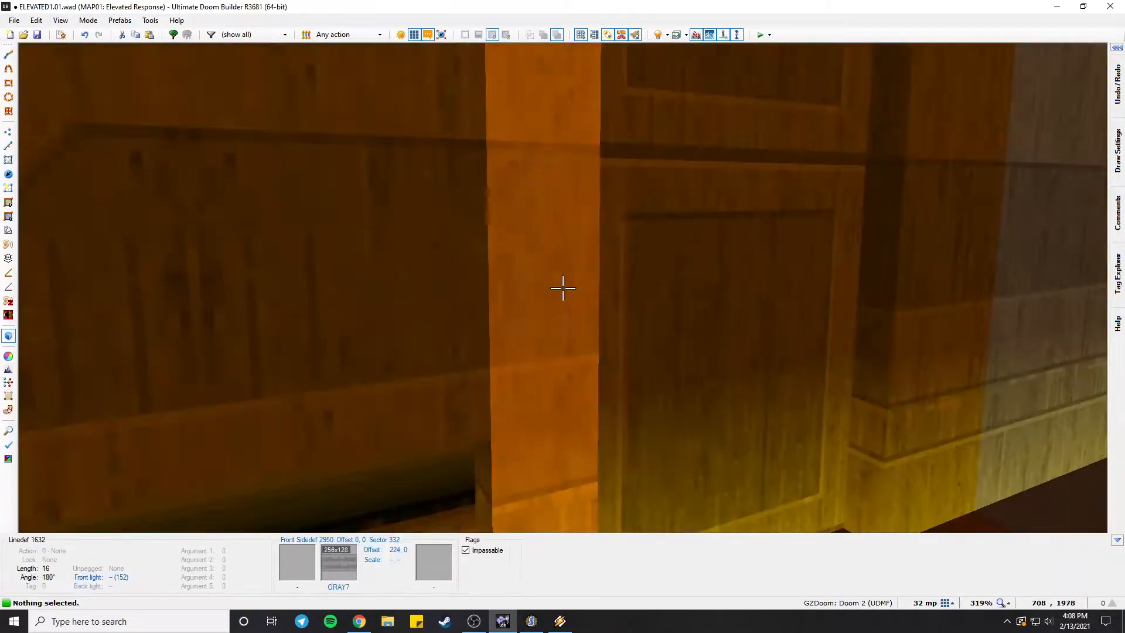
Examine the blue room's white wall light strips and its grated opening into the secret room.
key(e)
key(e)
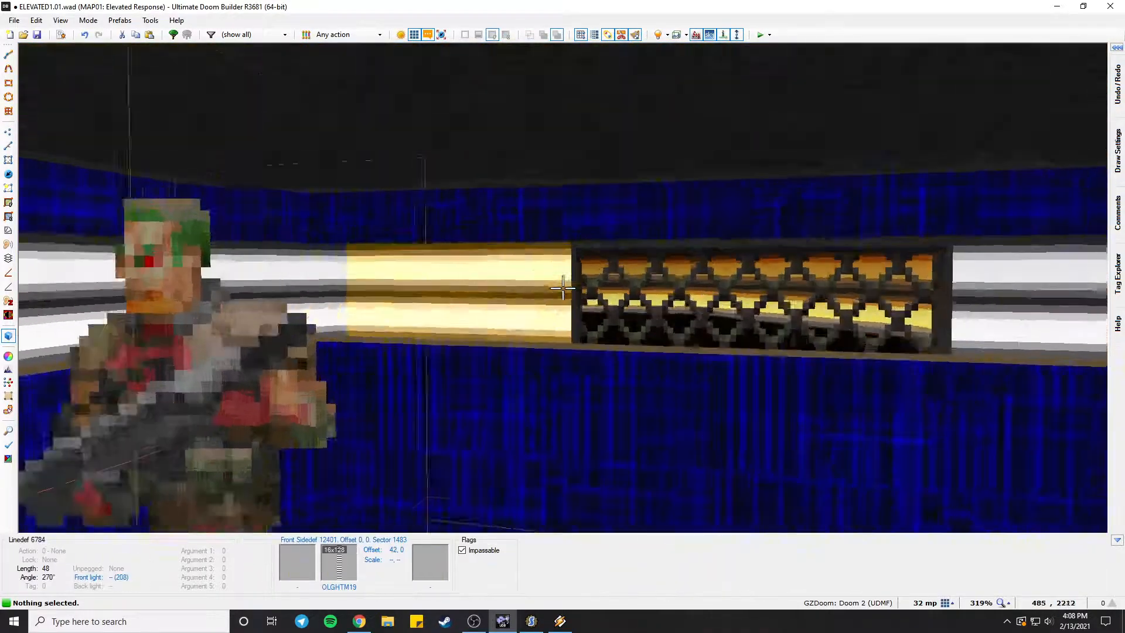
key(d)
key(e)
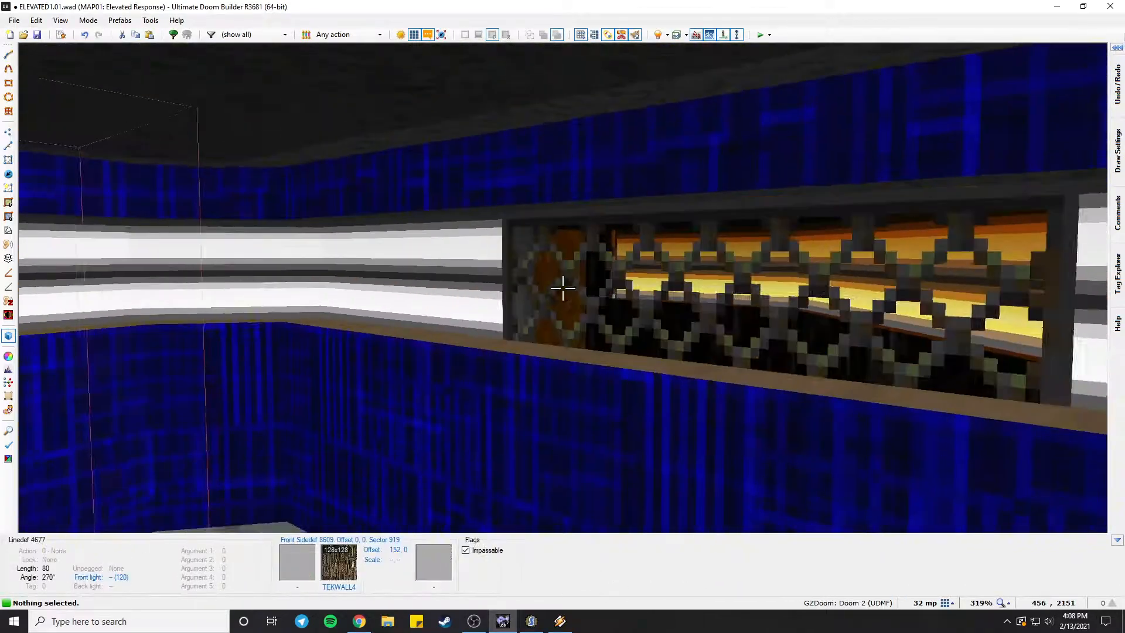
key(d)
key(e)
key(d)
key(d)
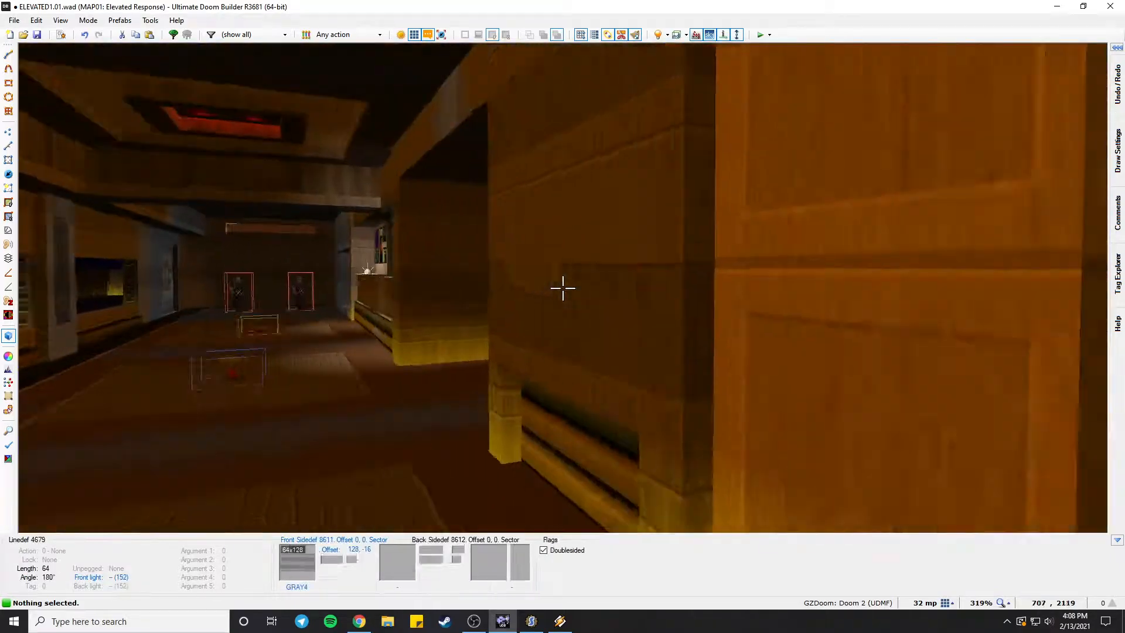
Compare the white light in the gray computer-panel alcove with the orange light on the corridor walls.
key(e)
key(e)
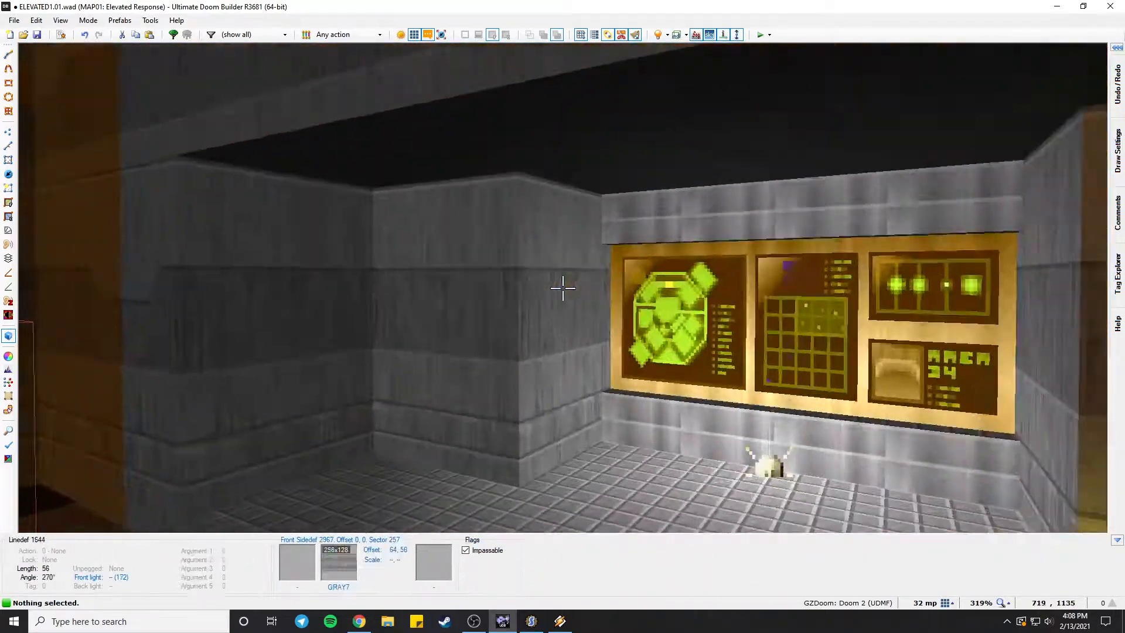
key(d)
key(f)
key(d)
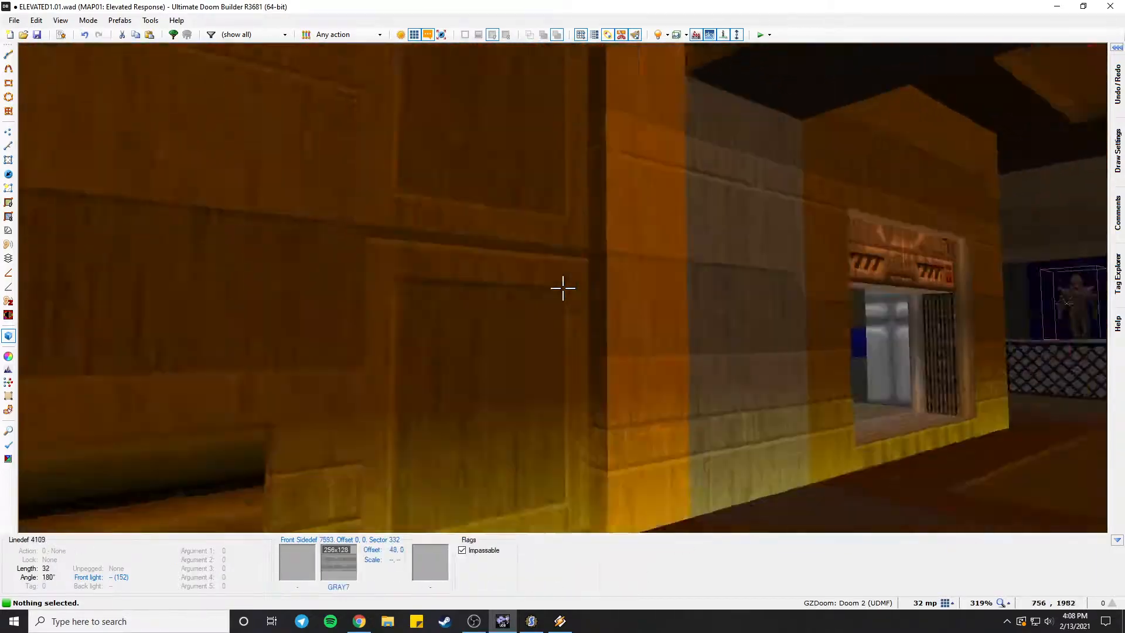
Inspect the secret room's door, dark walls and floor sector, and compare them with the lit corridor and console outside.
key(e)
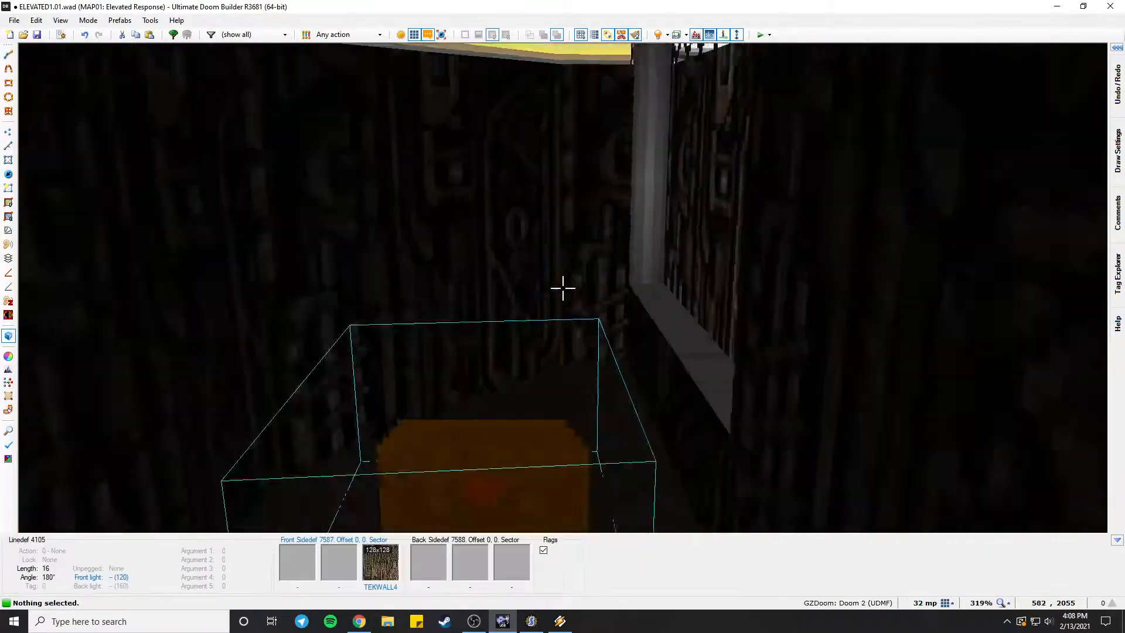
key(d)
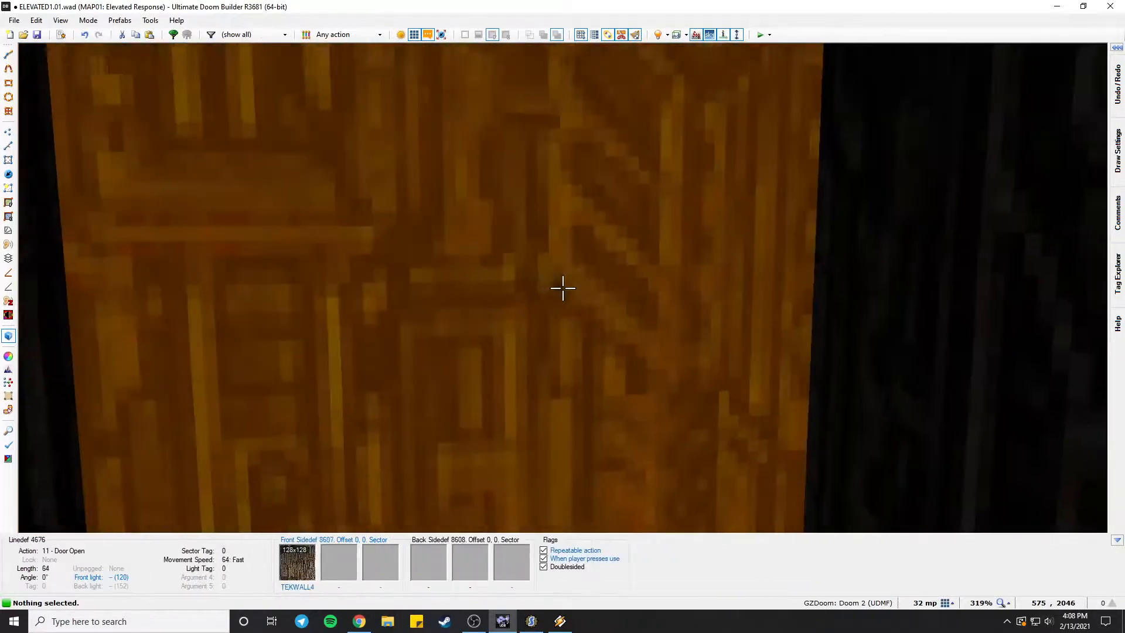
key(e)
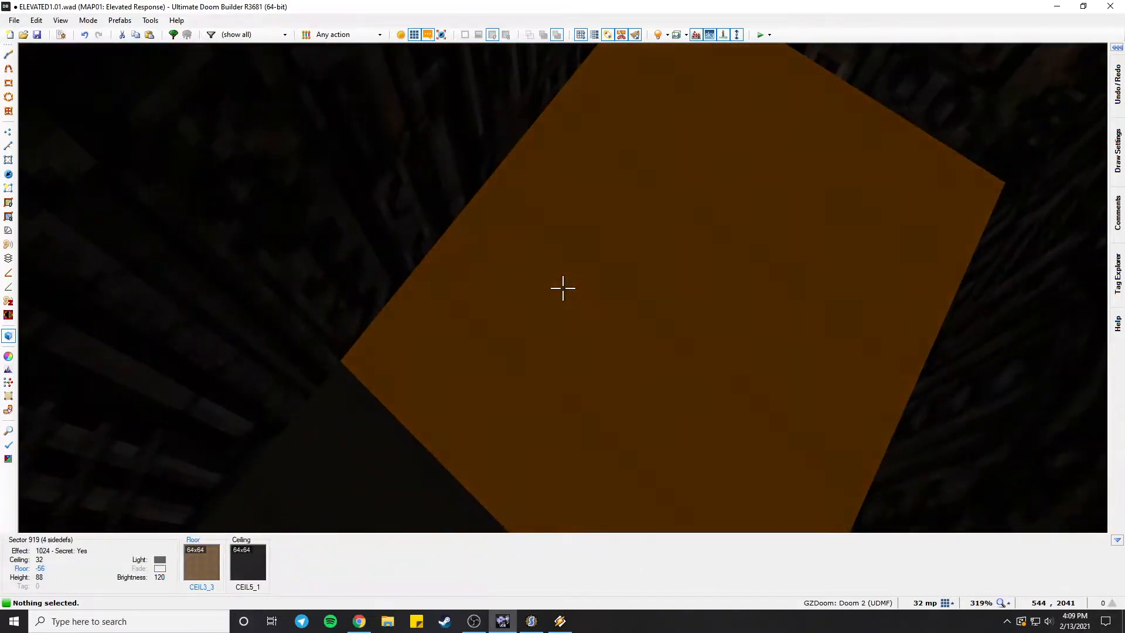
key(e)
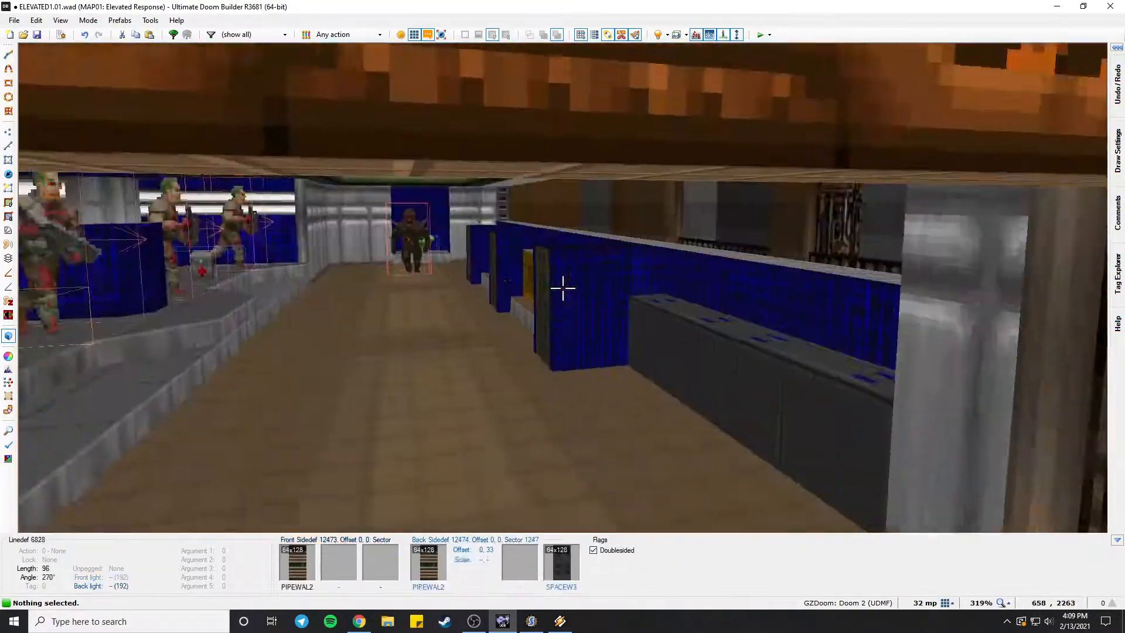
key(e)
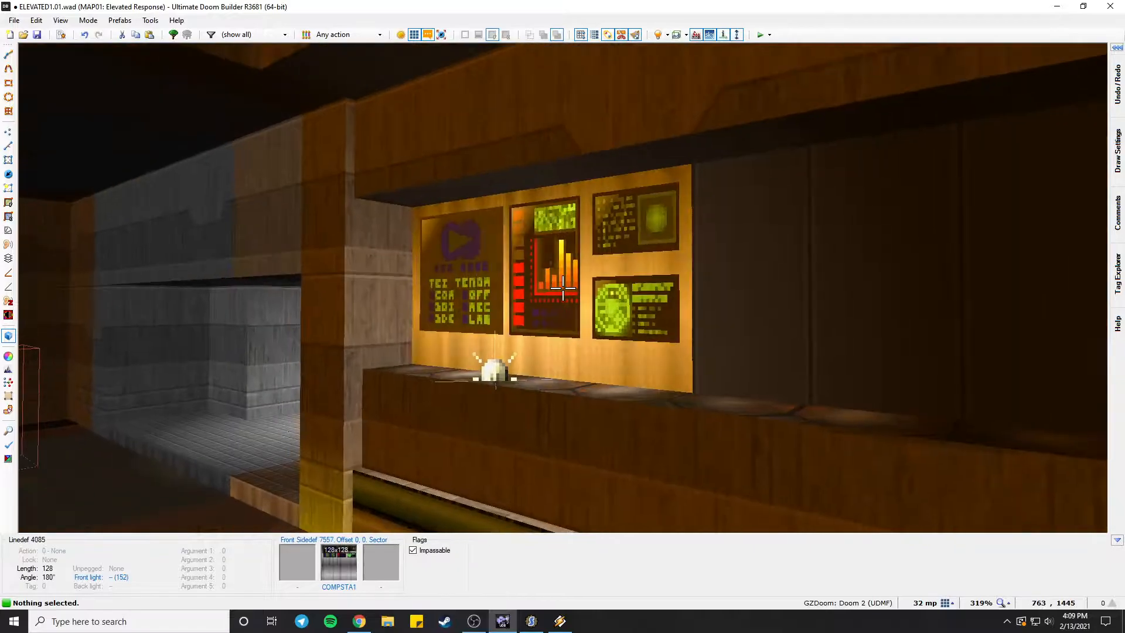
key(e)
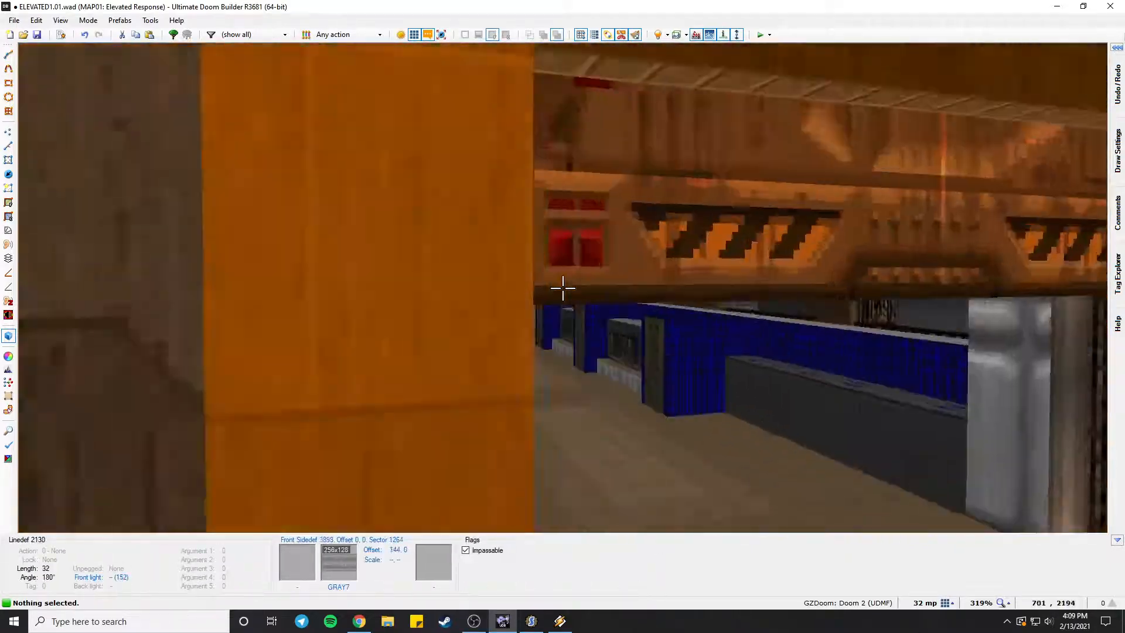
Review how the secret room looks through the grated opening, and compare it with the orange-lit outdoor canyon path.
key(e)
key(d)
key(e)
key(e)
key(e)
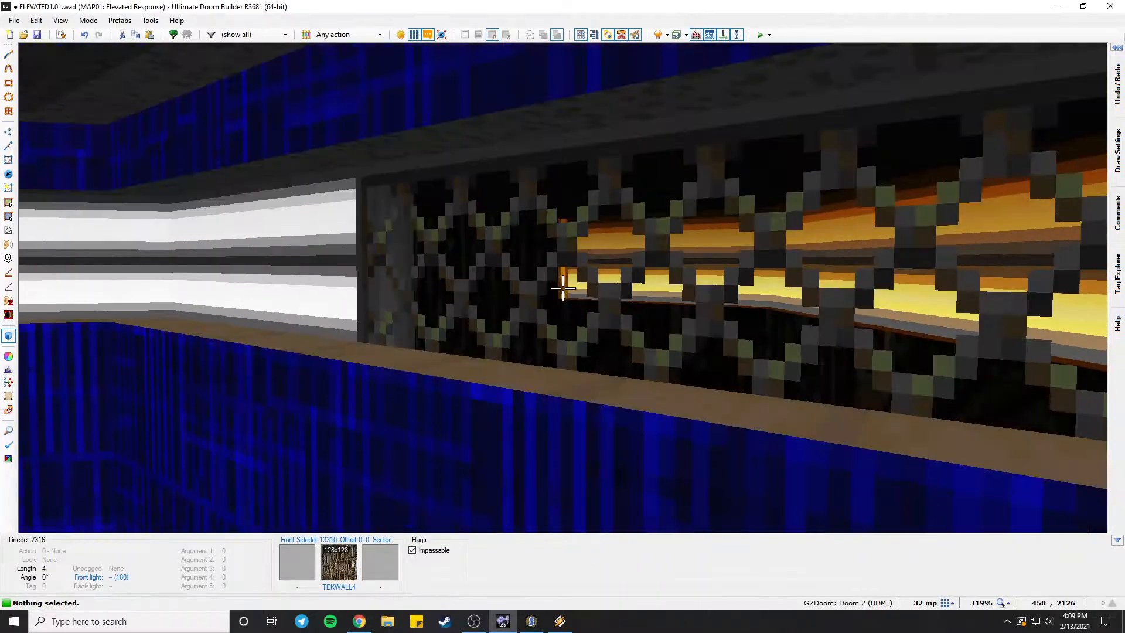
key(d)
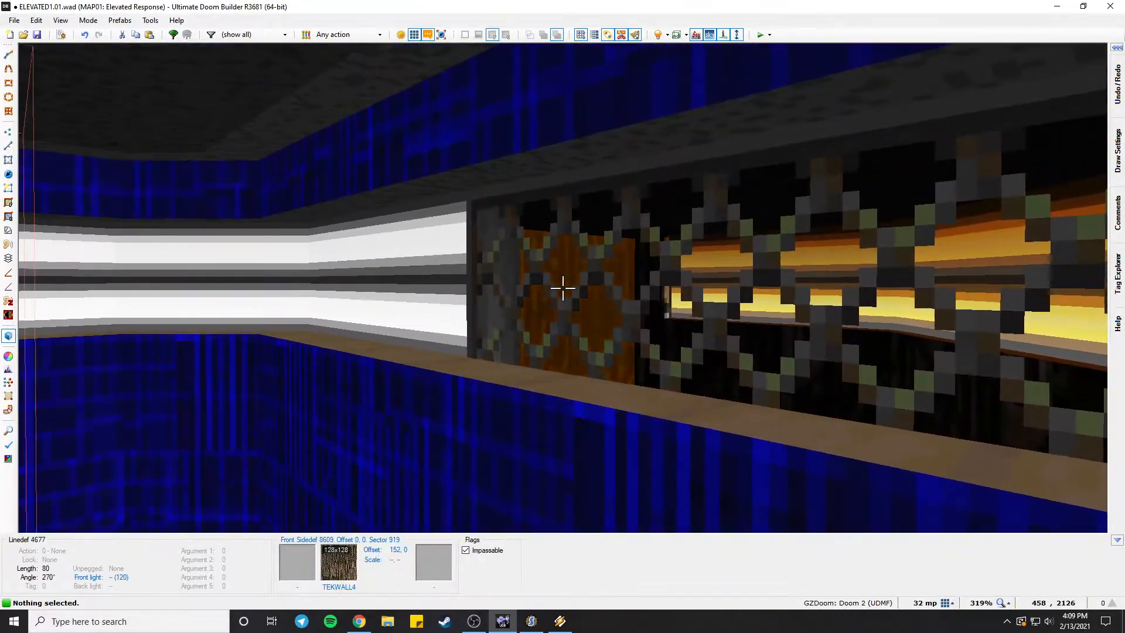
key(e)
key(e)
key(d)
key(e)
key(e)
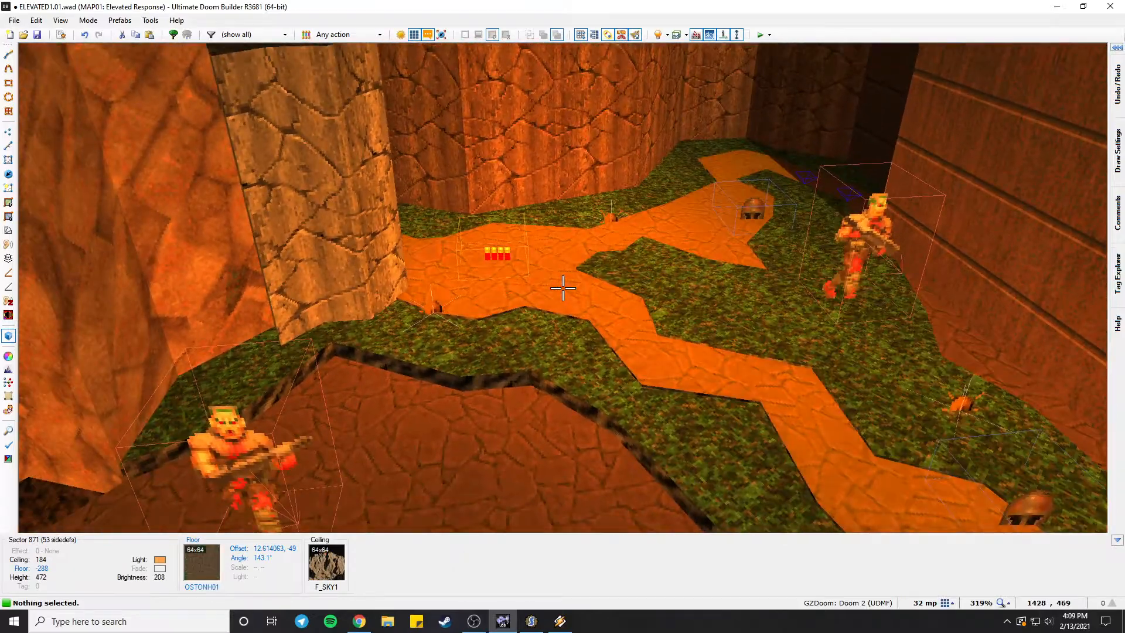
Try resetting the canyon stone path sector's light color to FFFFFF, and delete the orange sector light beside the path.
right_click(563, 287)
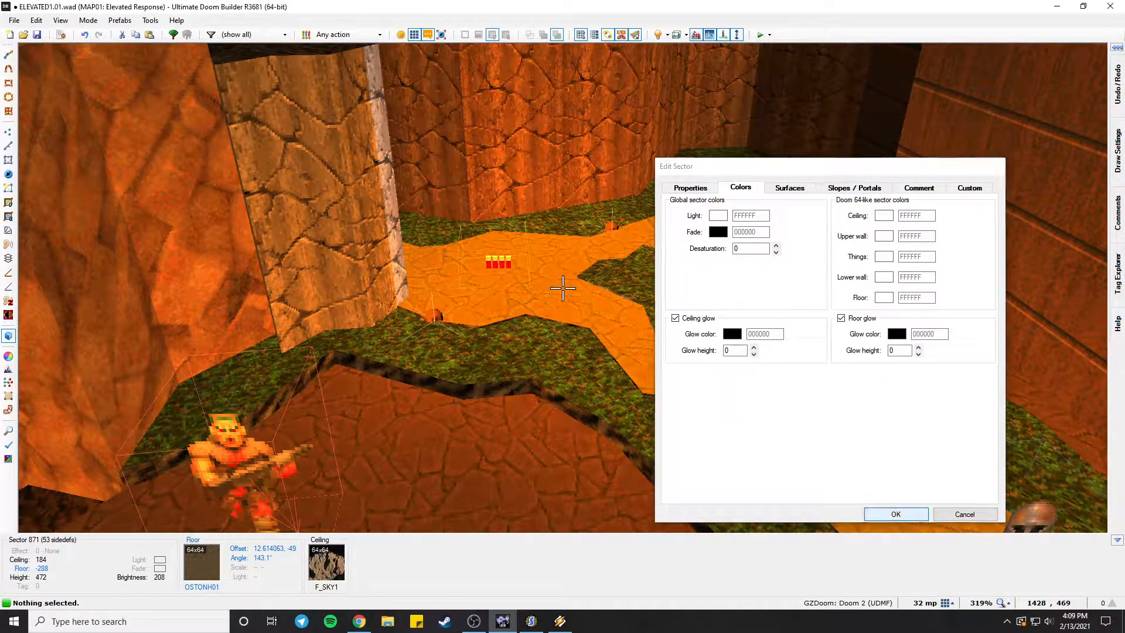
key(e)
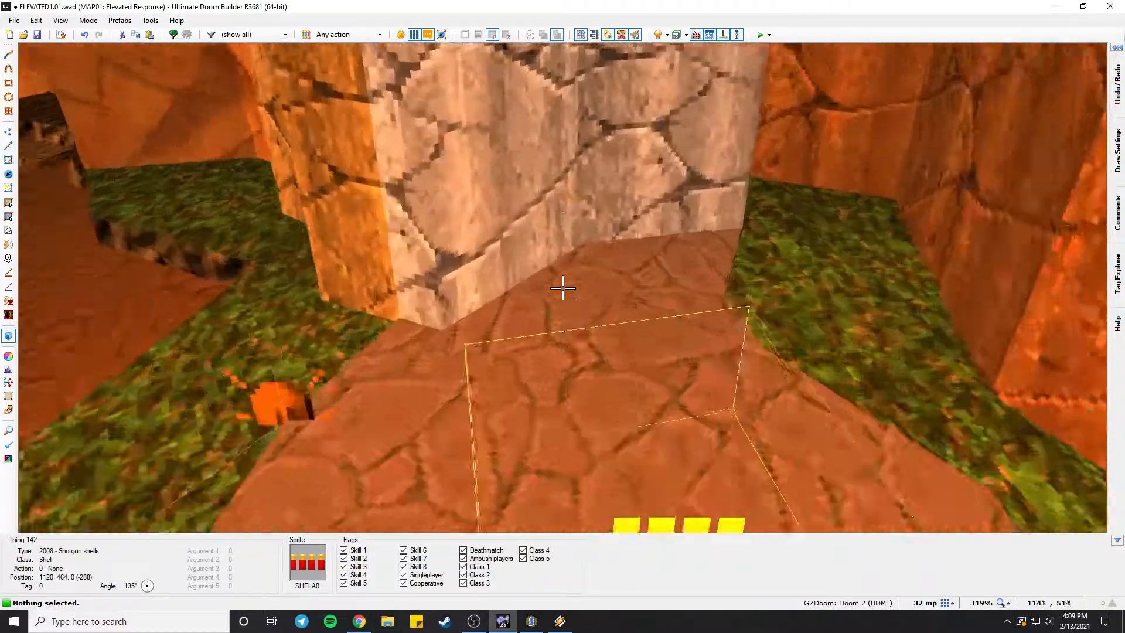
key(s)
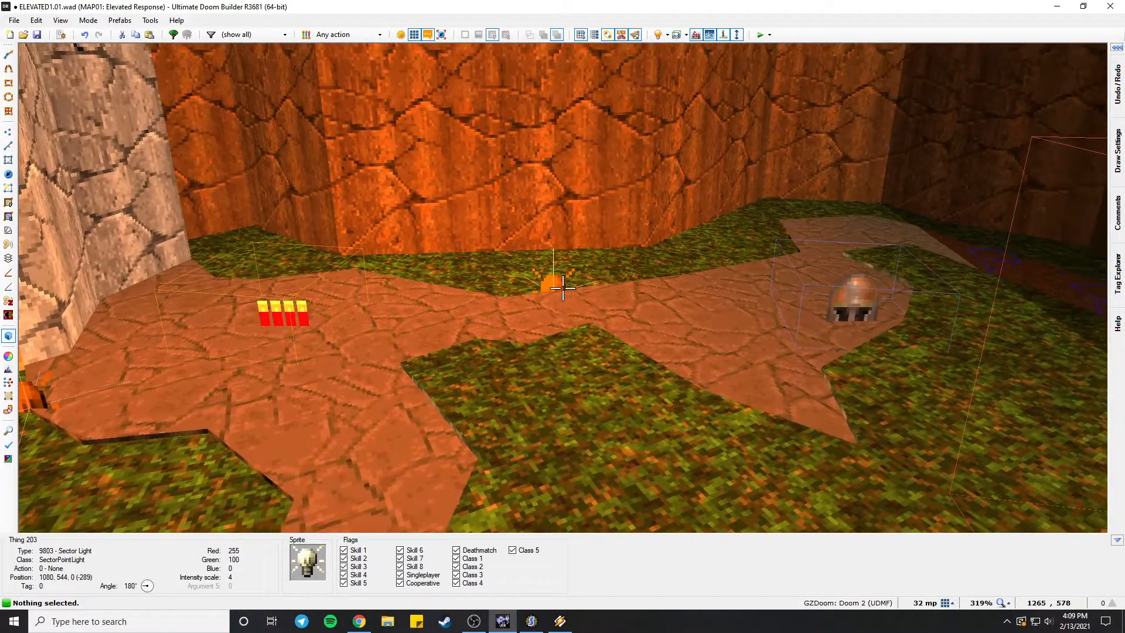
key(s)
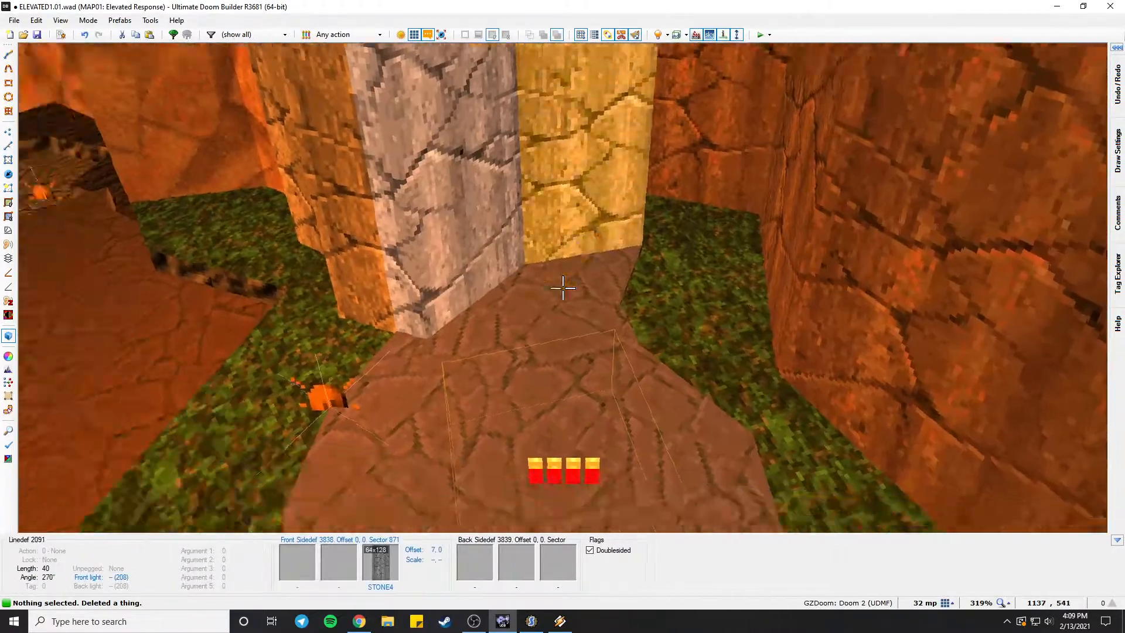
Undo the sector light deletion and the stone path sector's color edit.
key(ctrl+z)
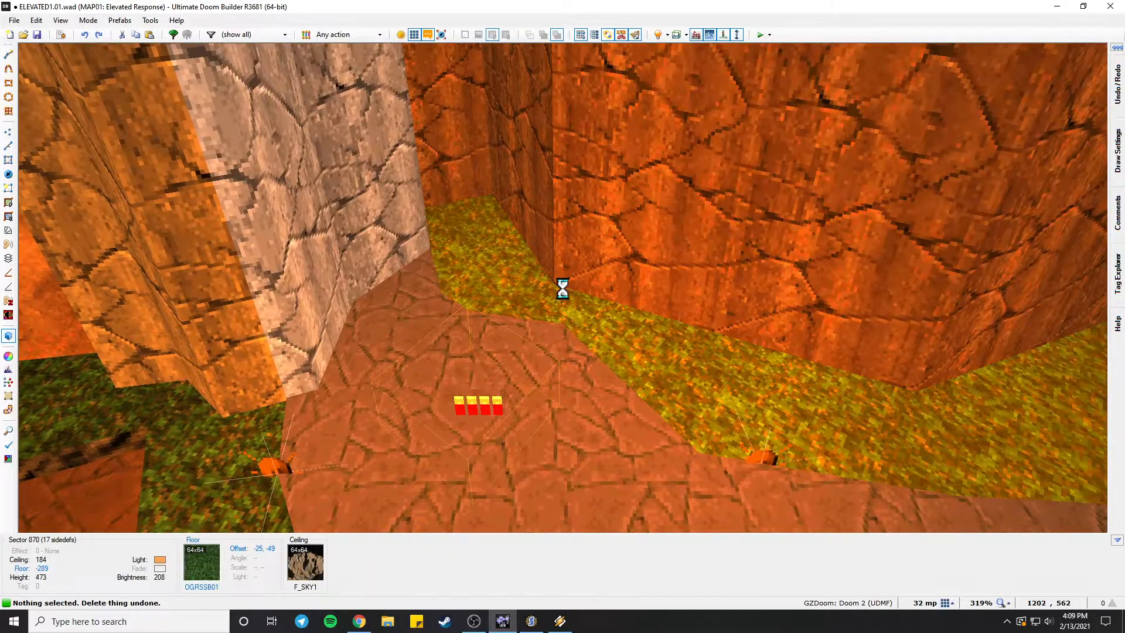
key(a)
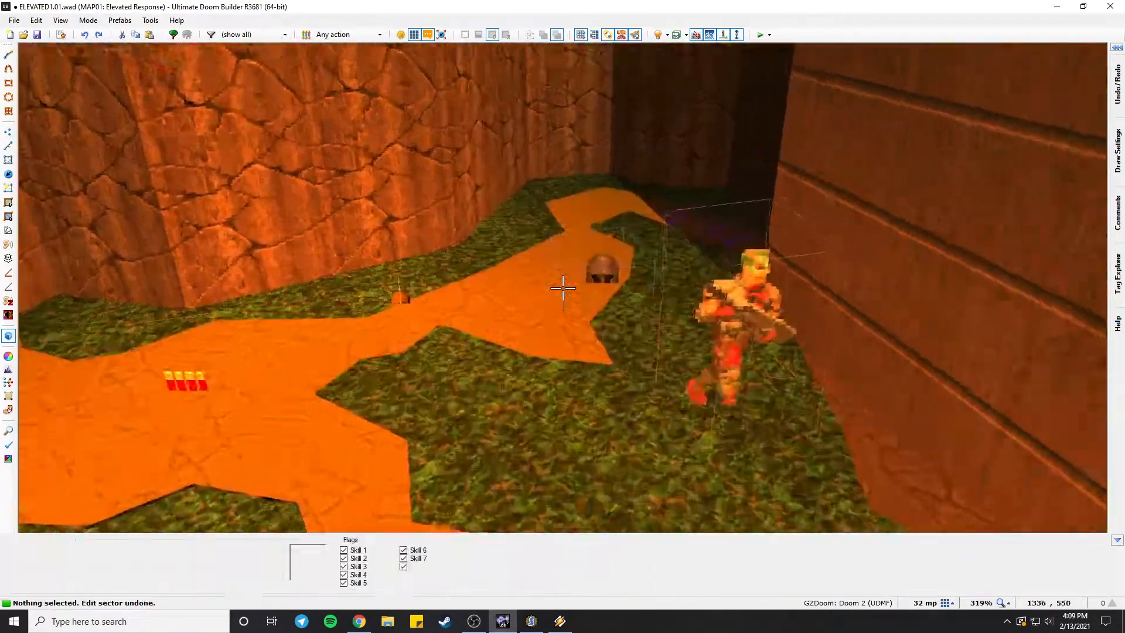
Compare the orange lighting on the canyon's rock walls, grass and stone path with the gray and orange indoor areas.
key(s)
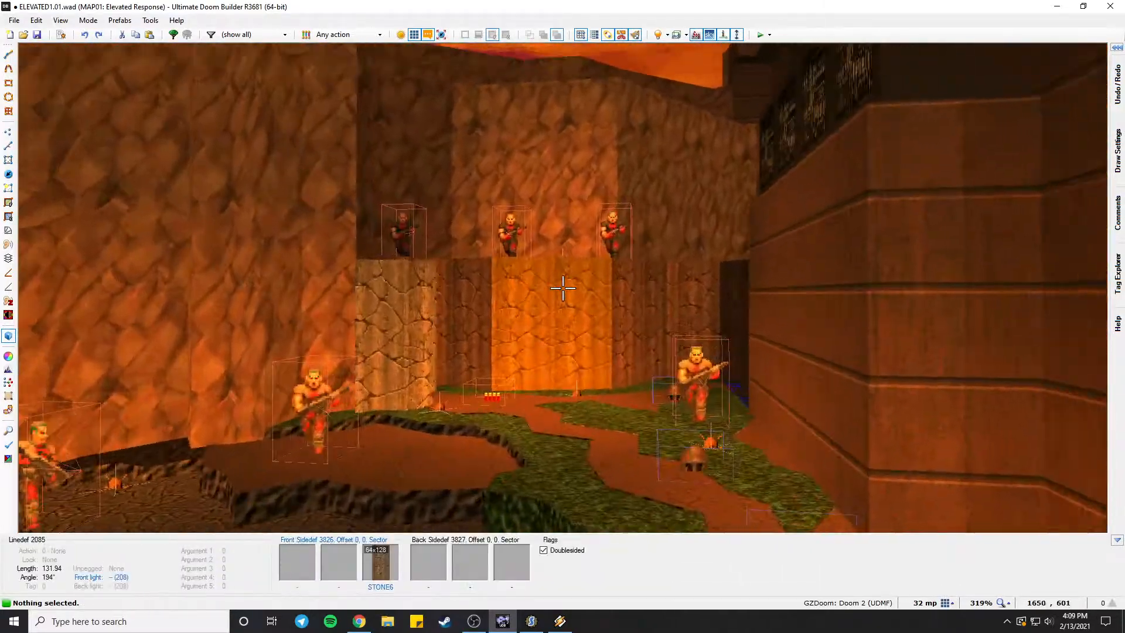
key(a)
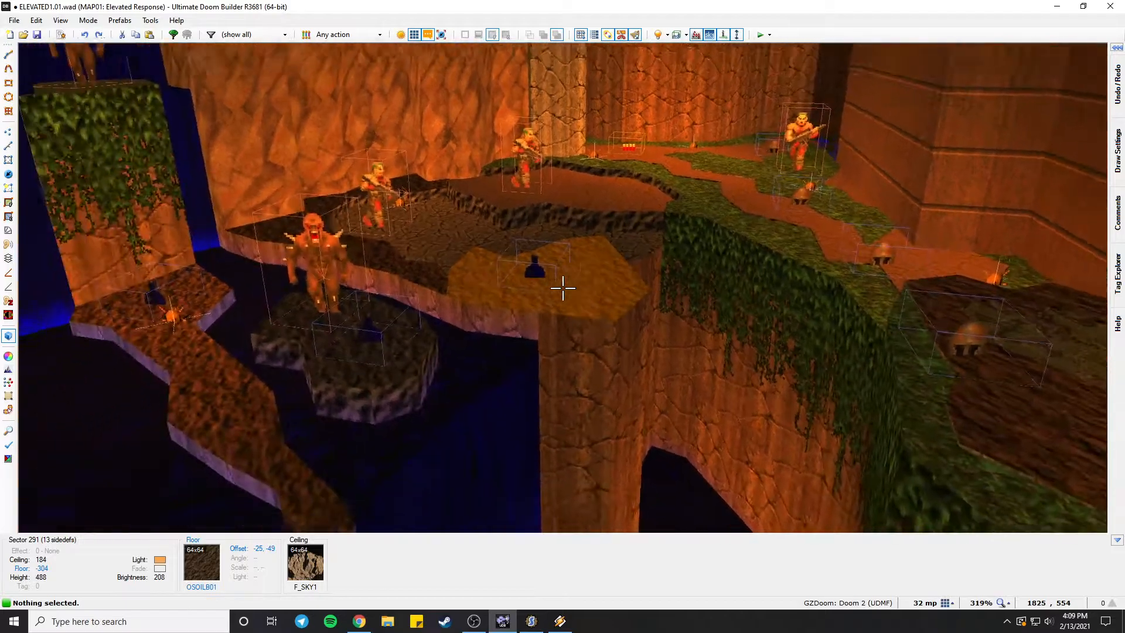
key(w)
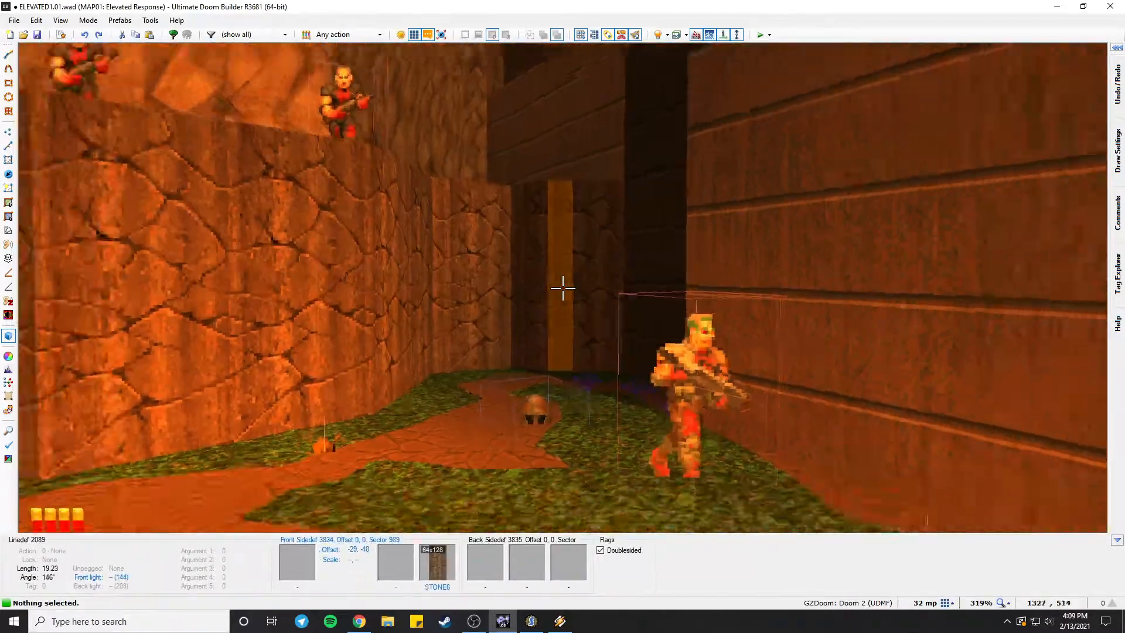
key(w)
key(w)
key(w)
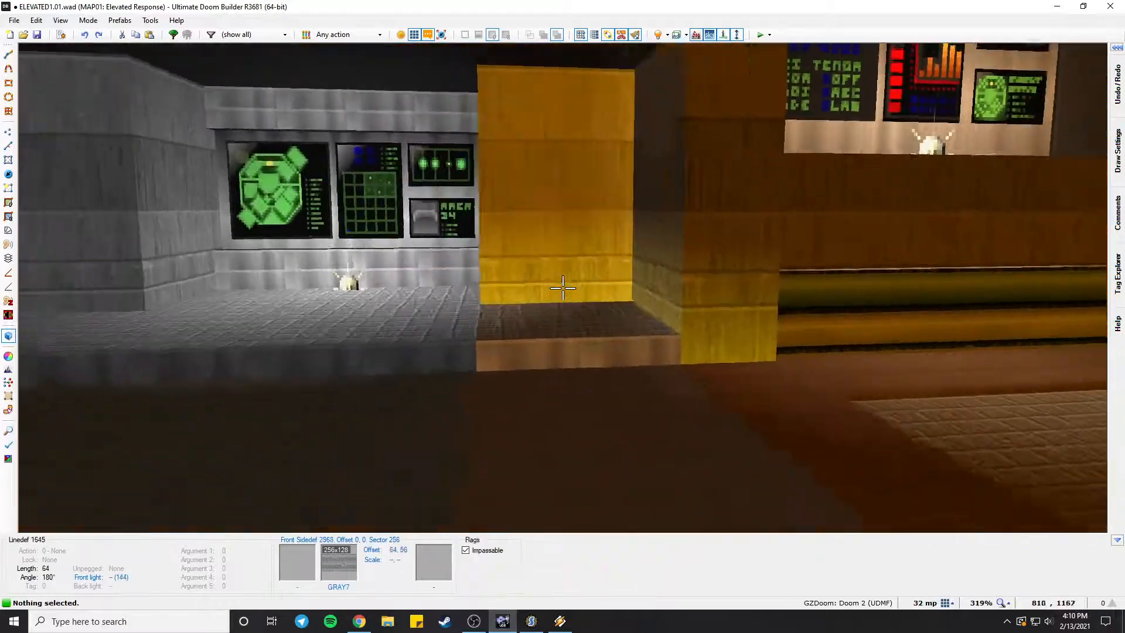
key(w)
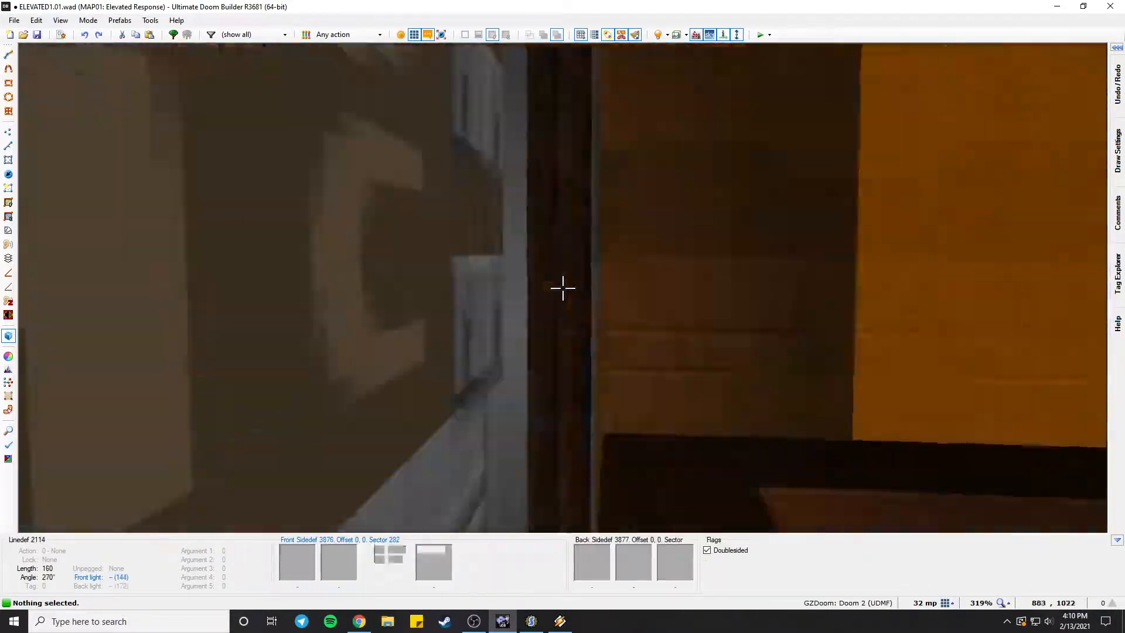
key(w)
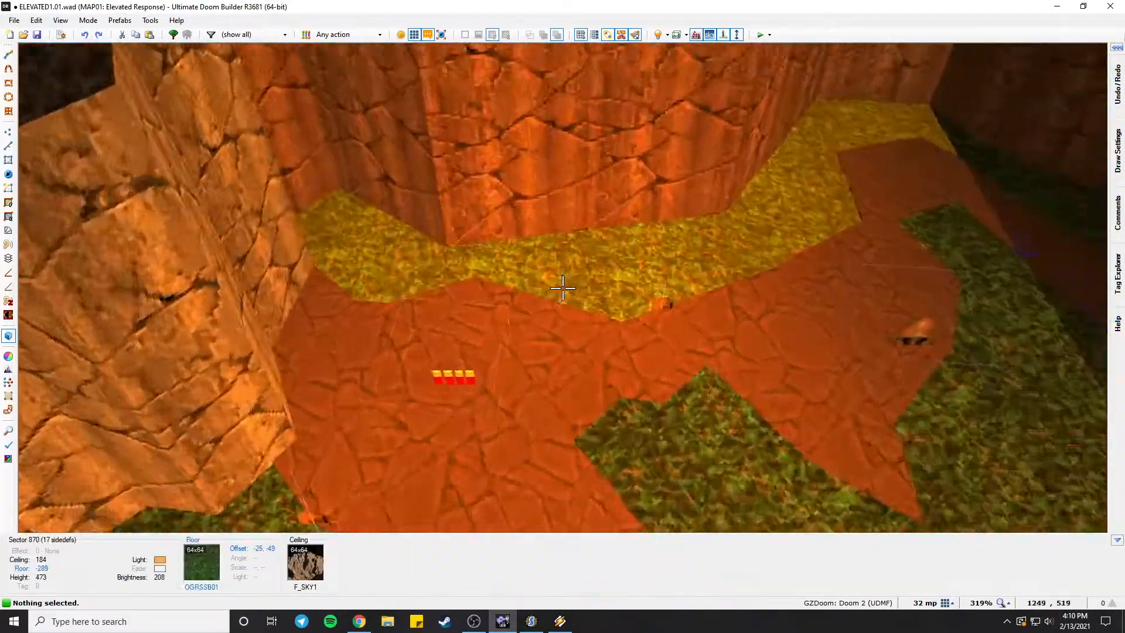
key(s)
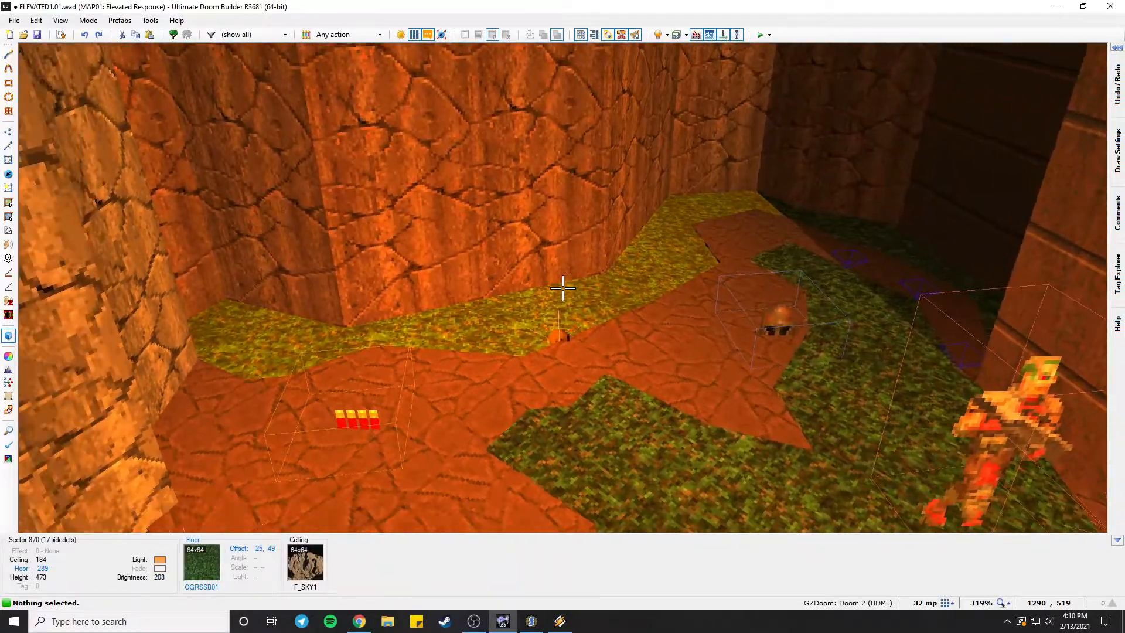
key(w)
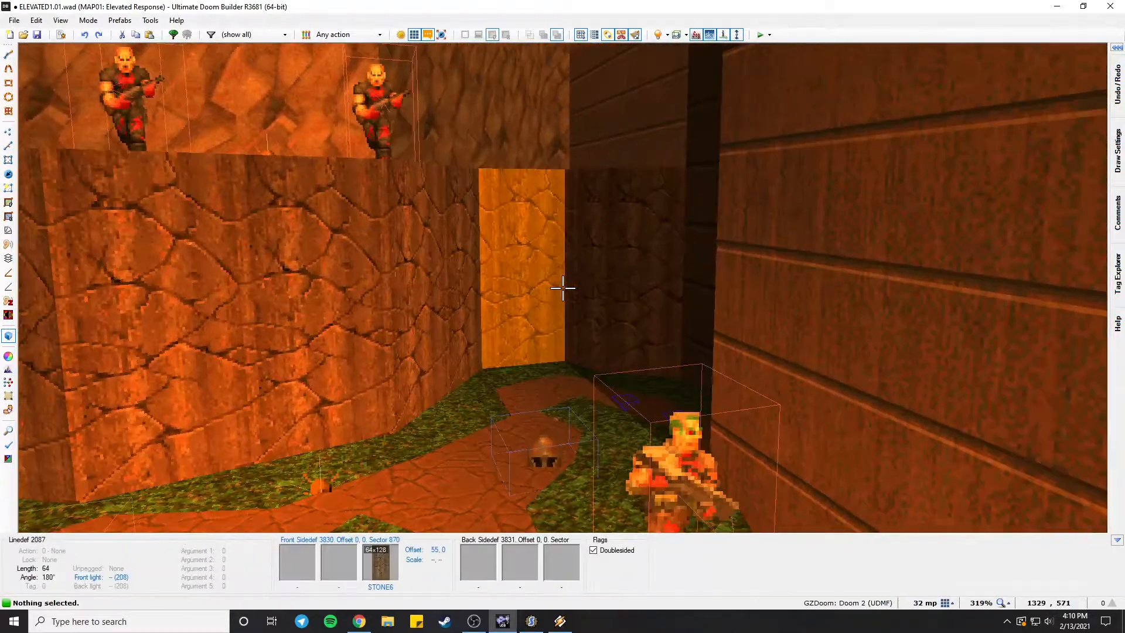
key(w)
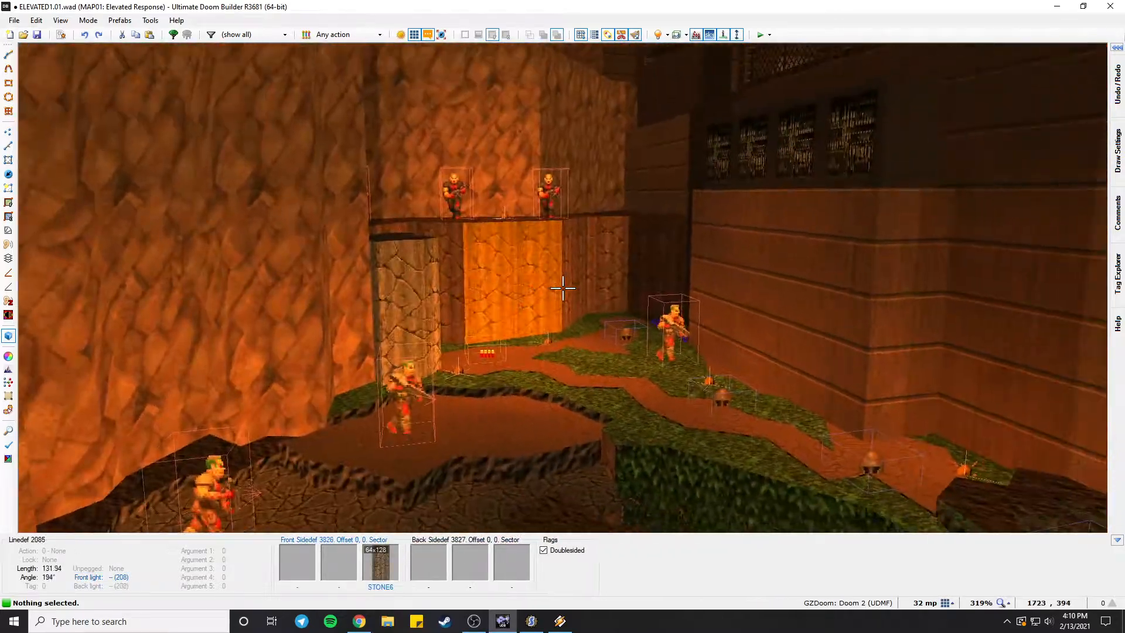
Examine how the orange lighting falls across the canyon path, grassy ledges and the adjoining brown panel building walls.
key(d)
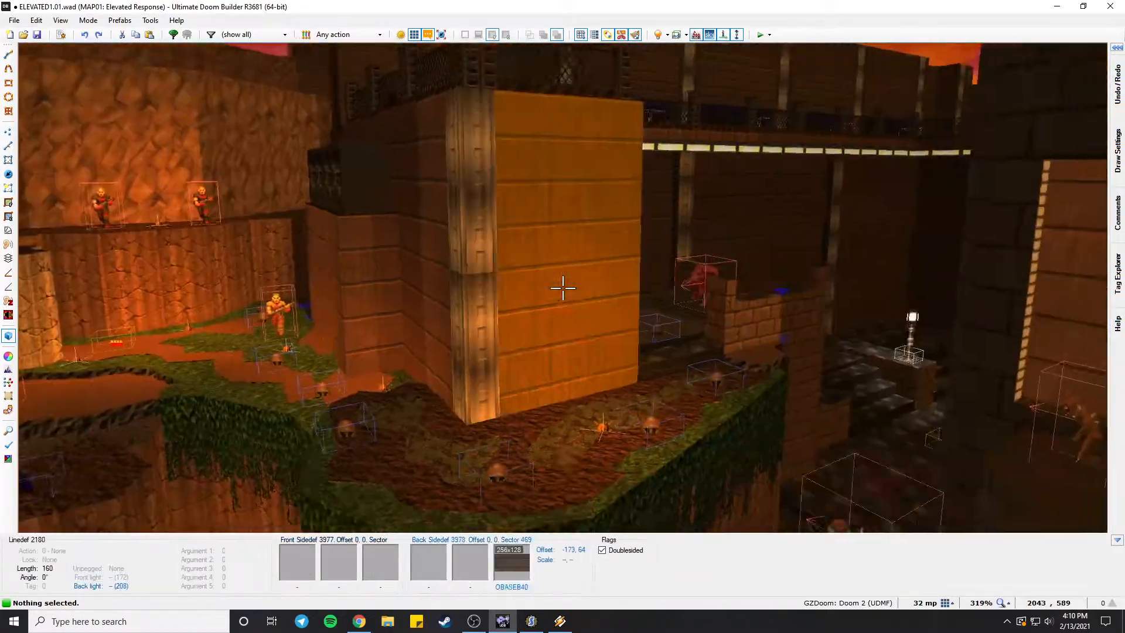
key(a)
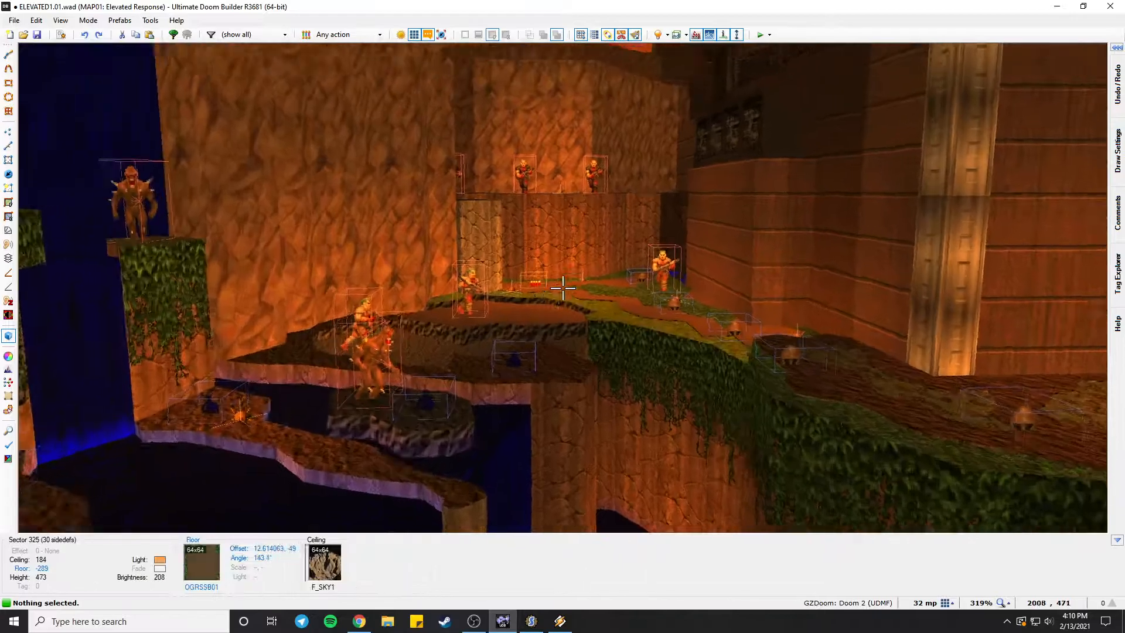
key(s)
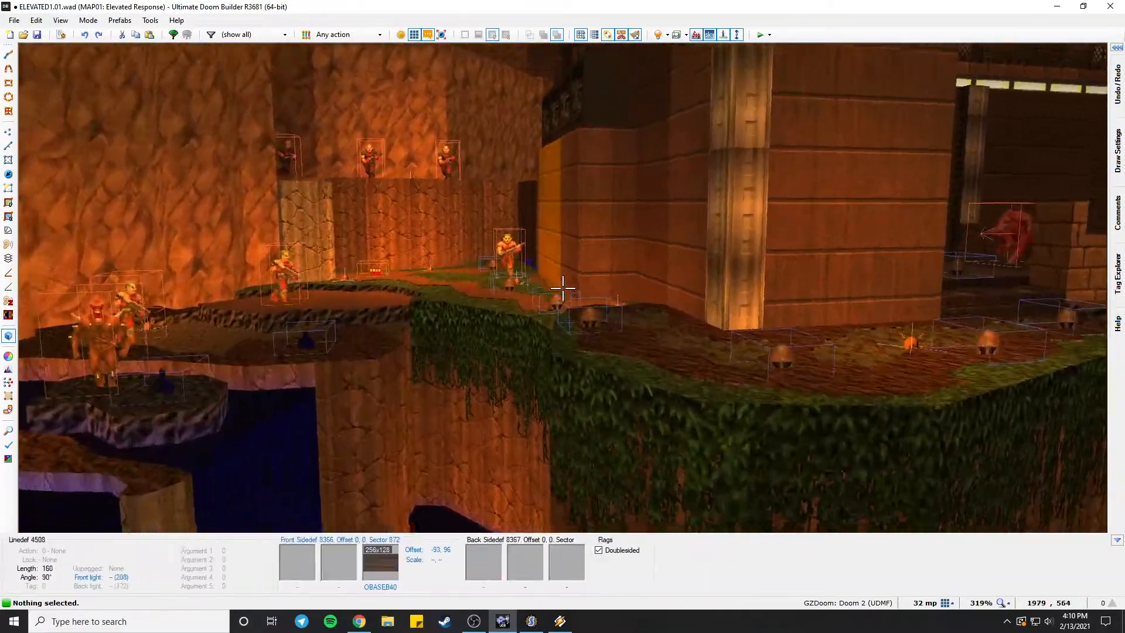
key(w)
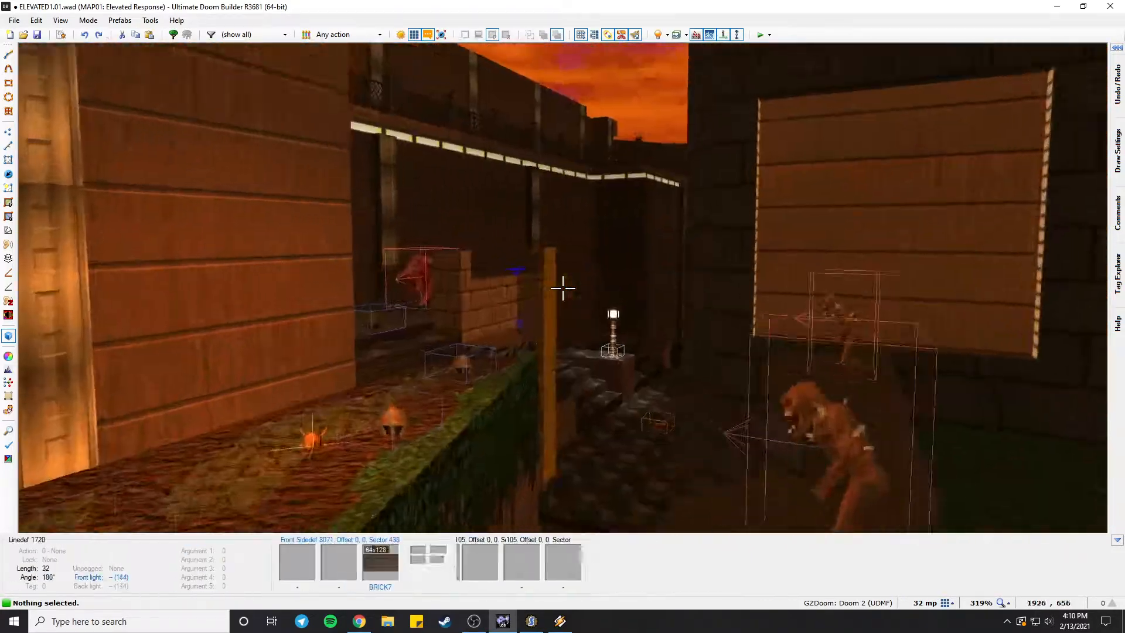
Inspect the yellow light strips along the upper walkways, the brick walls and the outdoor staircase.
key(w)
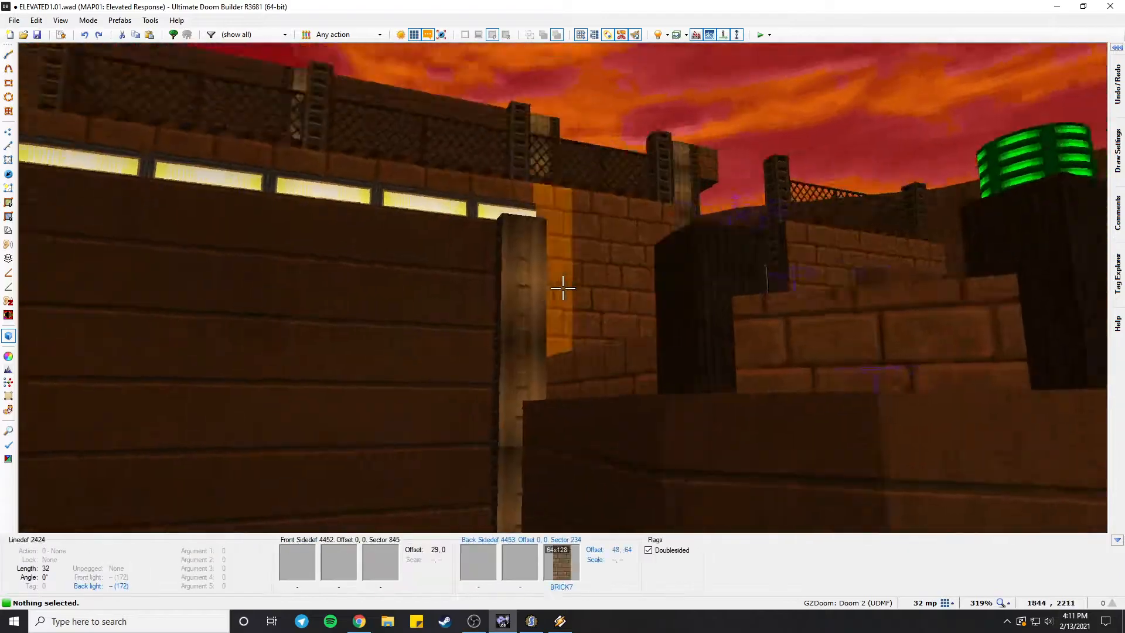
key(w)
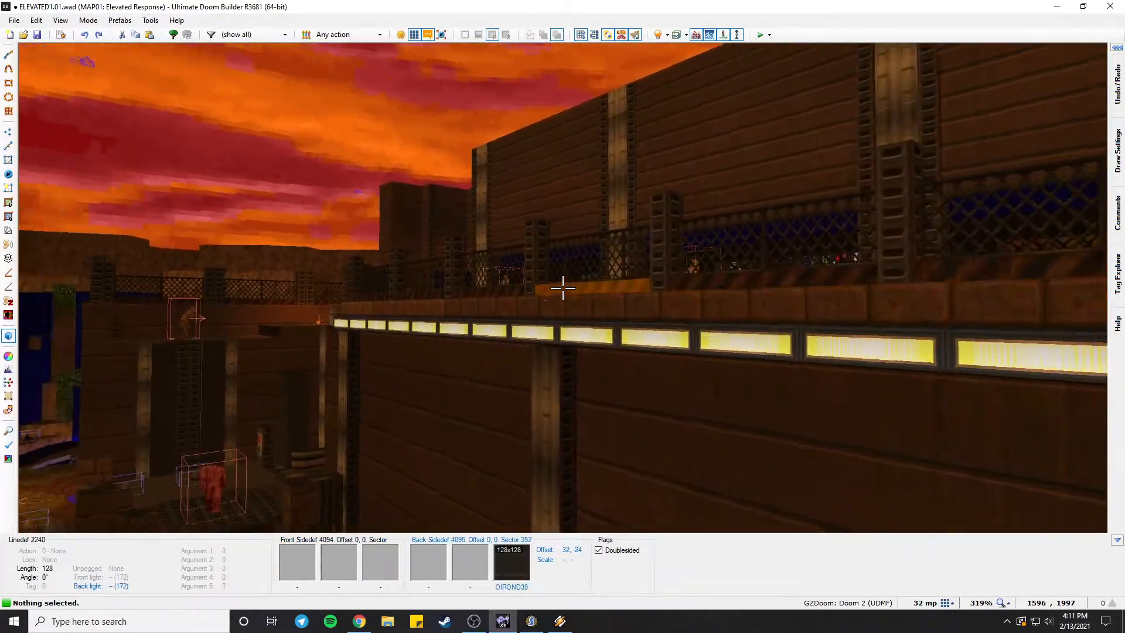
key(d)
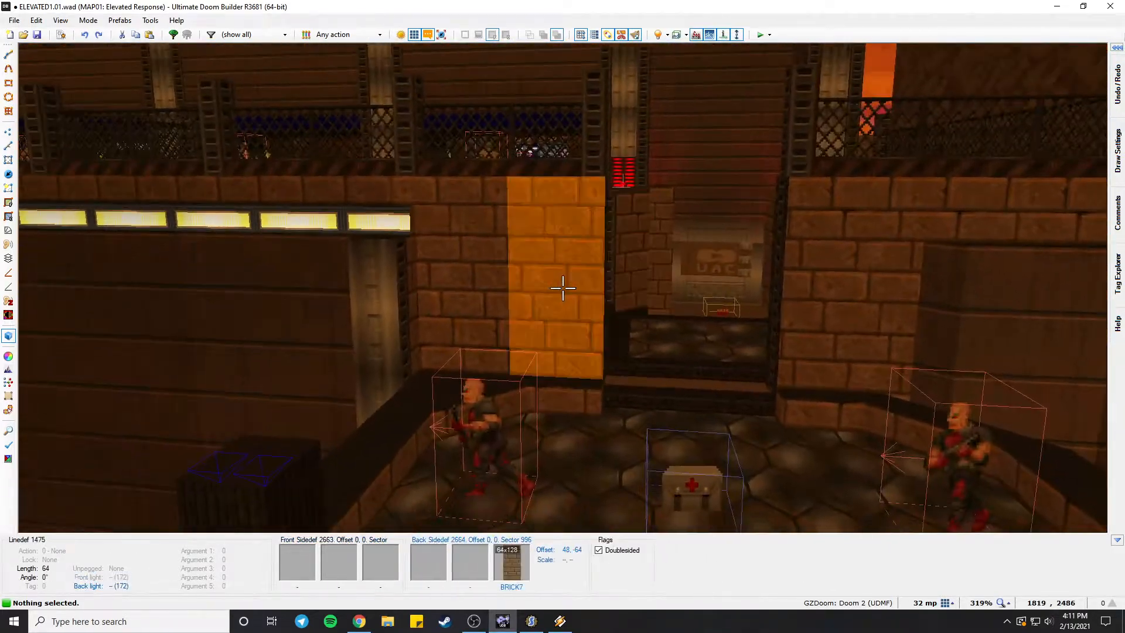
key(d)
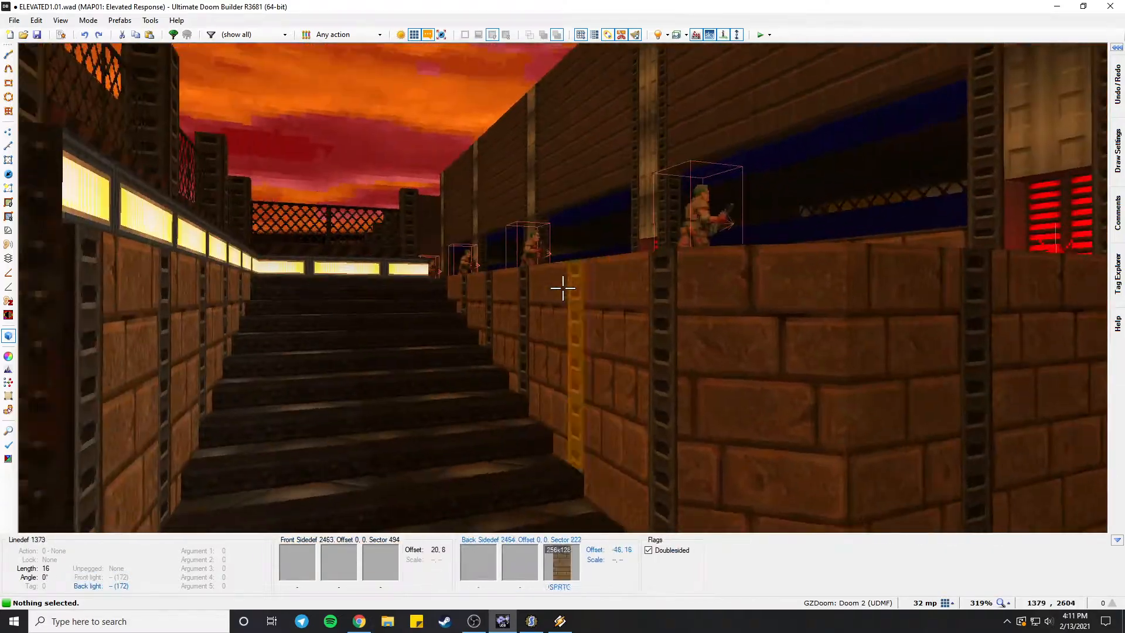
key(d)
key(d)
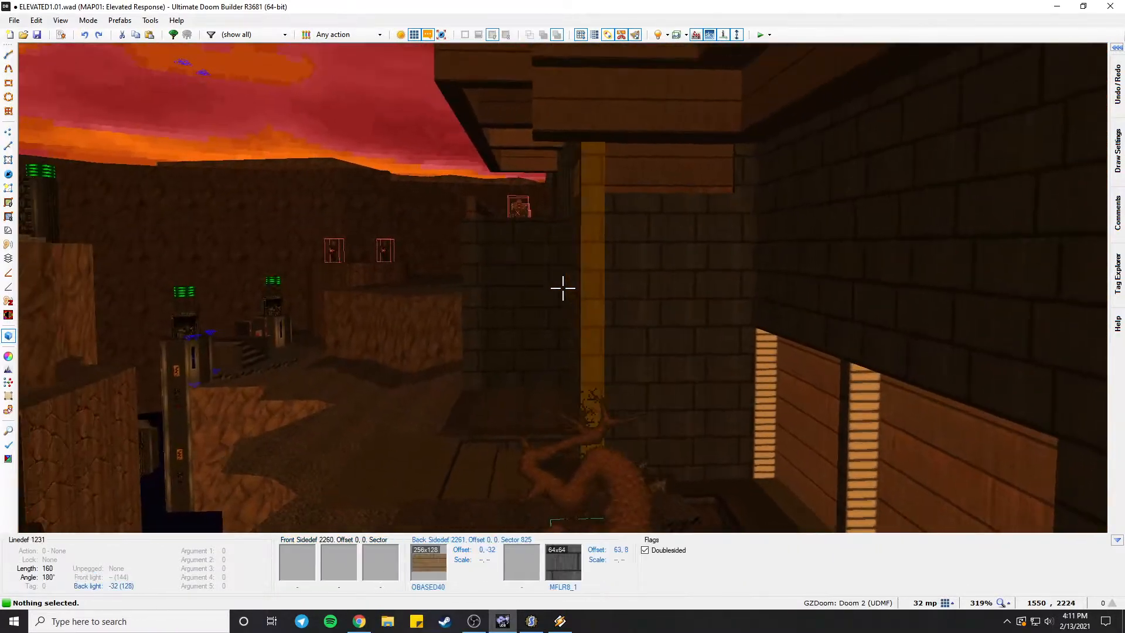
Review the gray brick building's wooden overhangs and lit wall recesses, and compare them with the strip-lit walls around the lamp courtyard.
key(a)
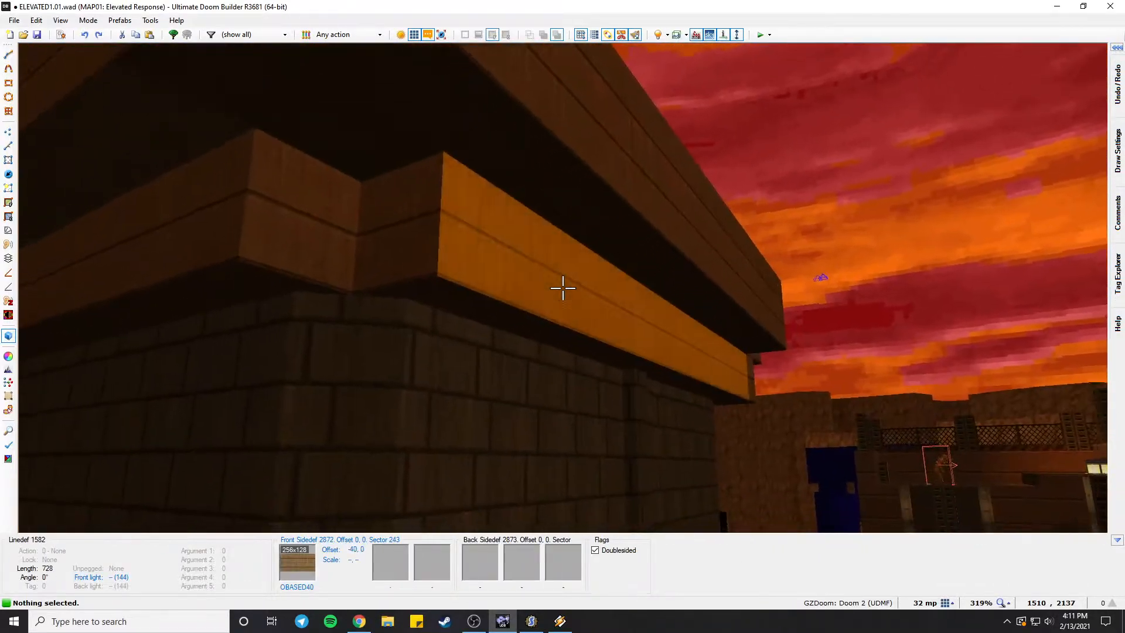
key(d)
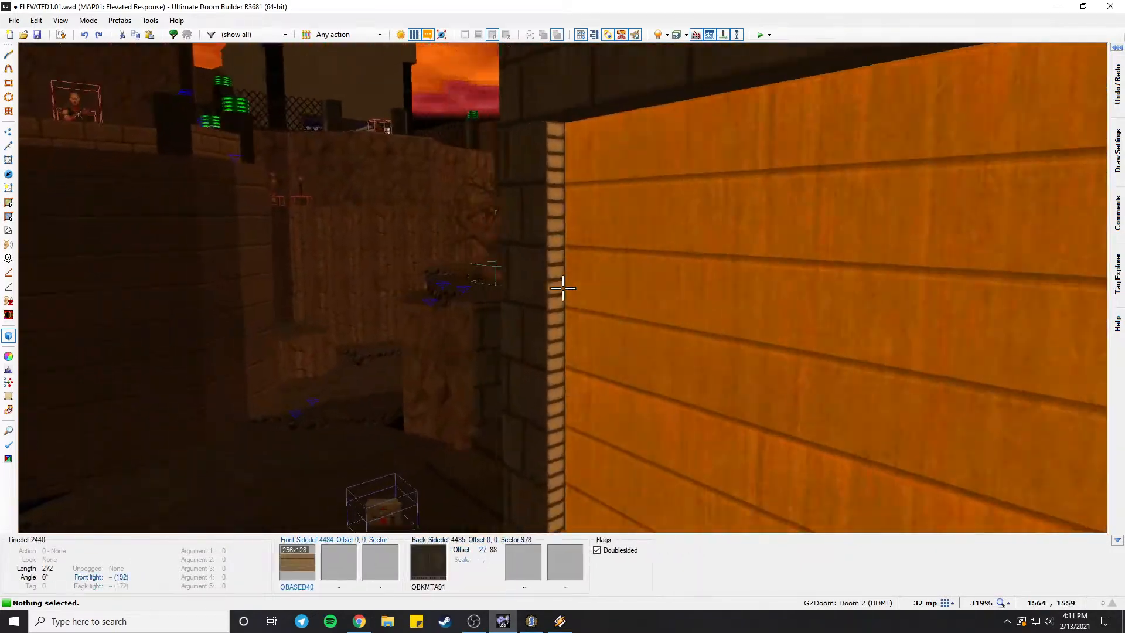
key(w)
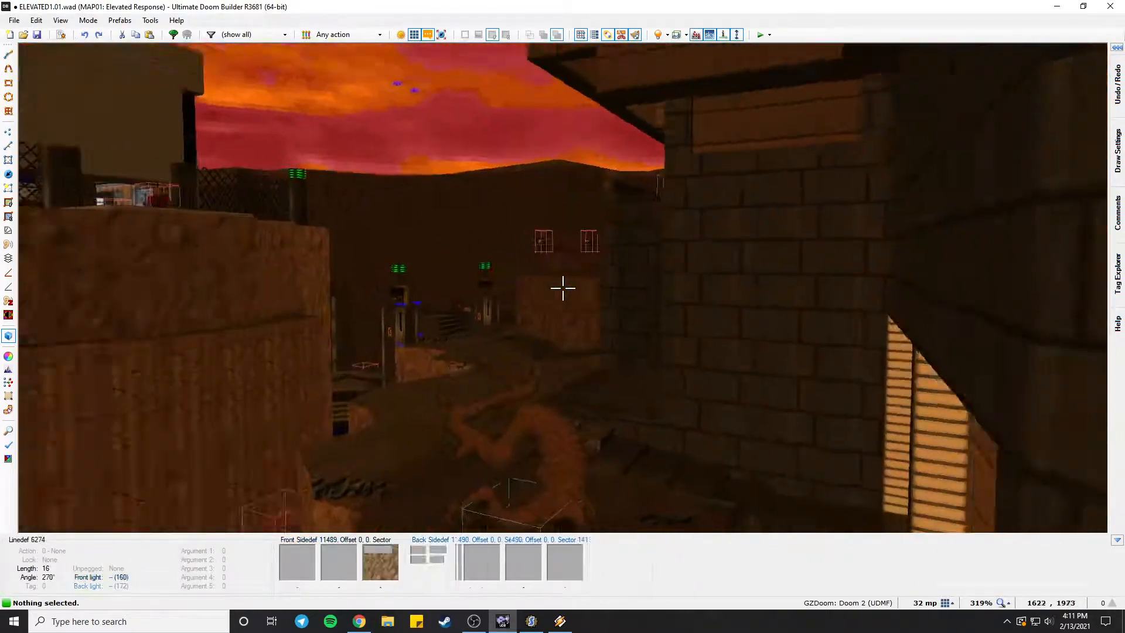
key(w)
key(s)
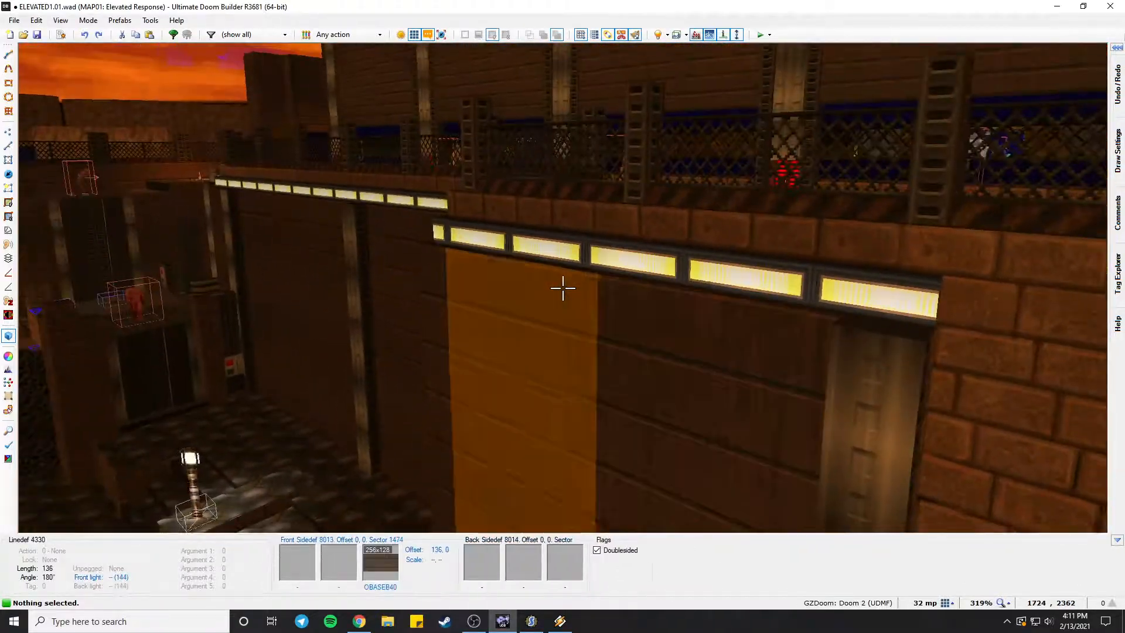
key(w)
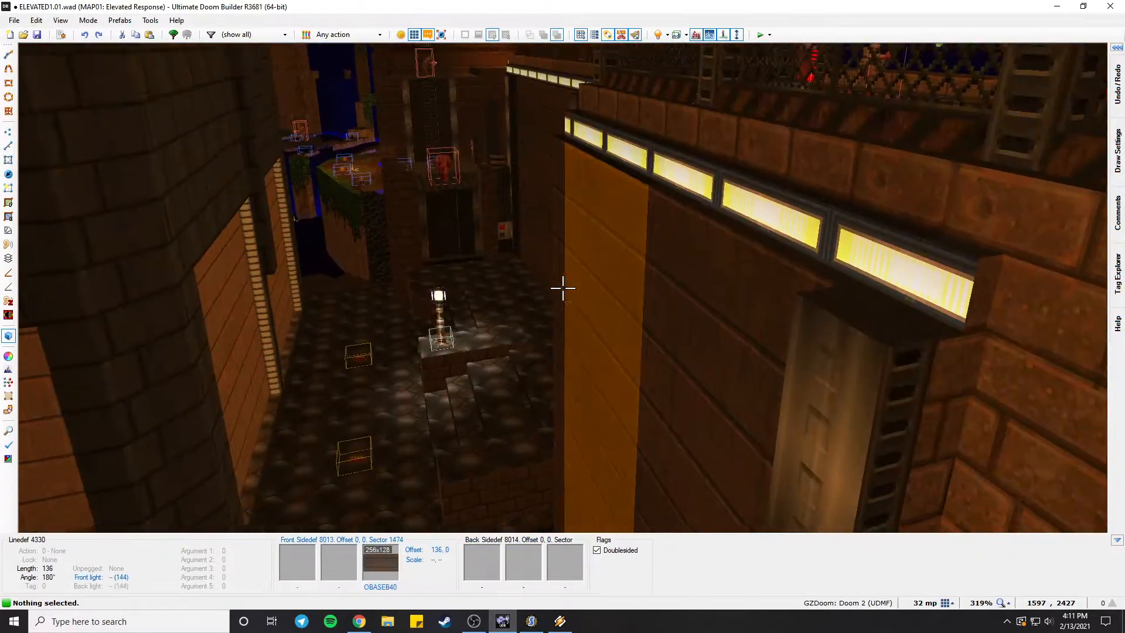
key(s)
key(s)
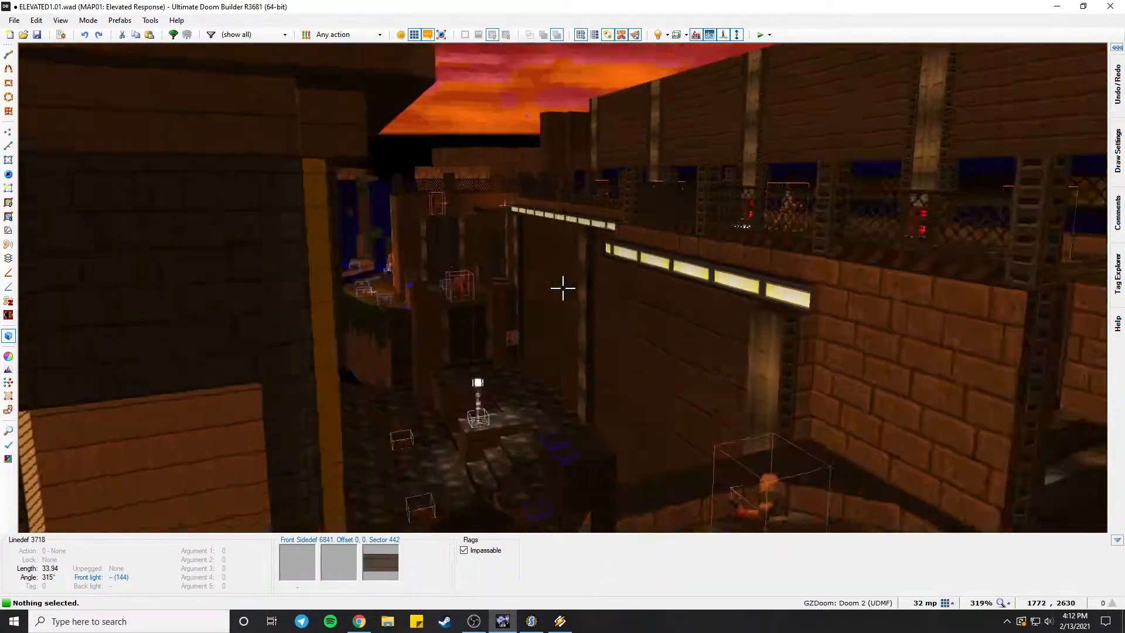
key(w)
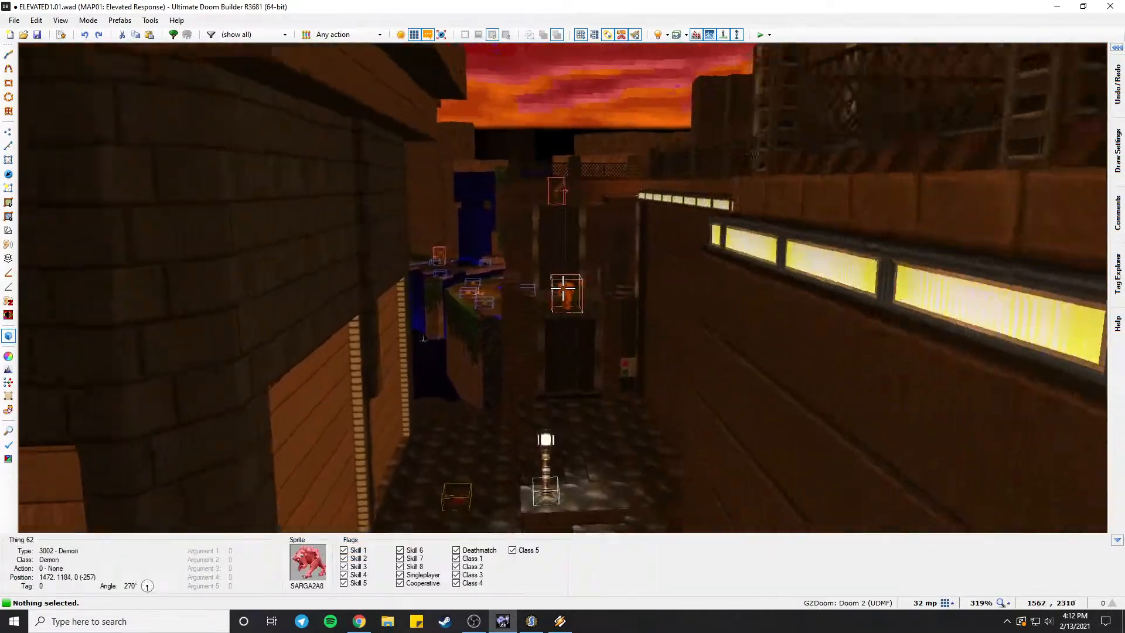
key(w)
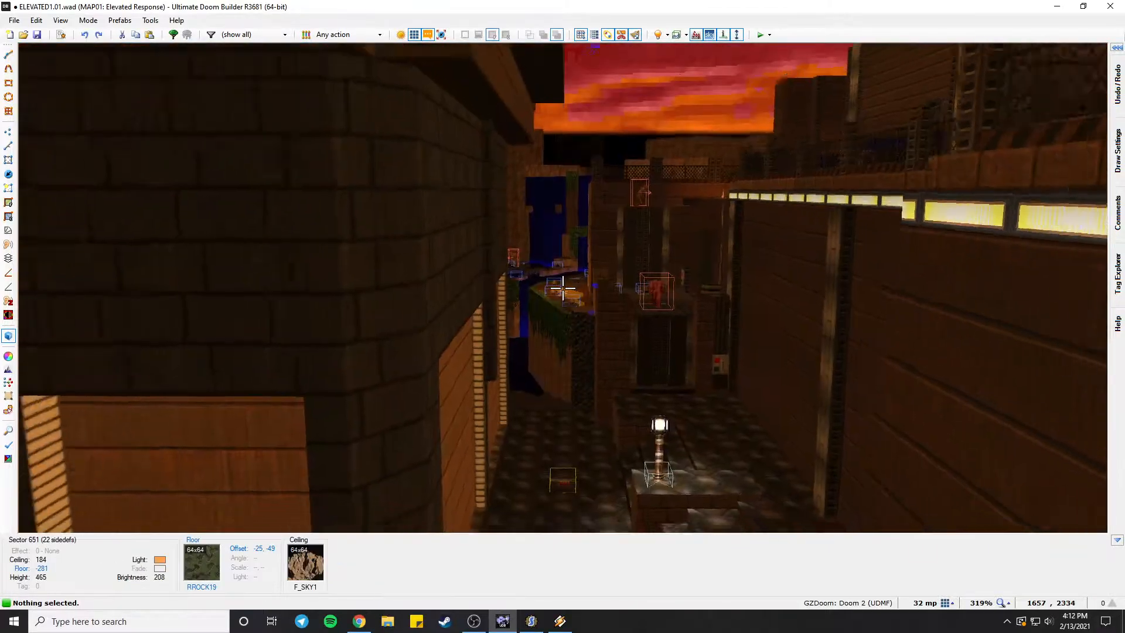
key(w)
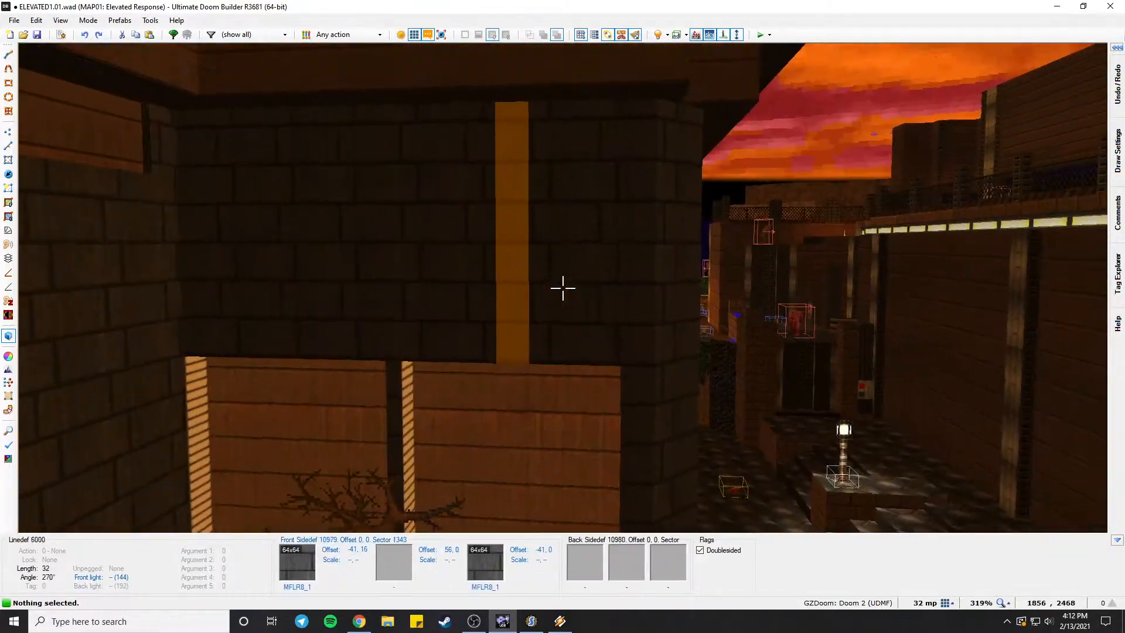
Survey the outdoor rock cliffs, green lamp posts and shadowed ledges, and compare them with the orange-lit waterfall canyon.
key(w)
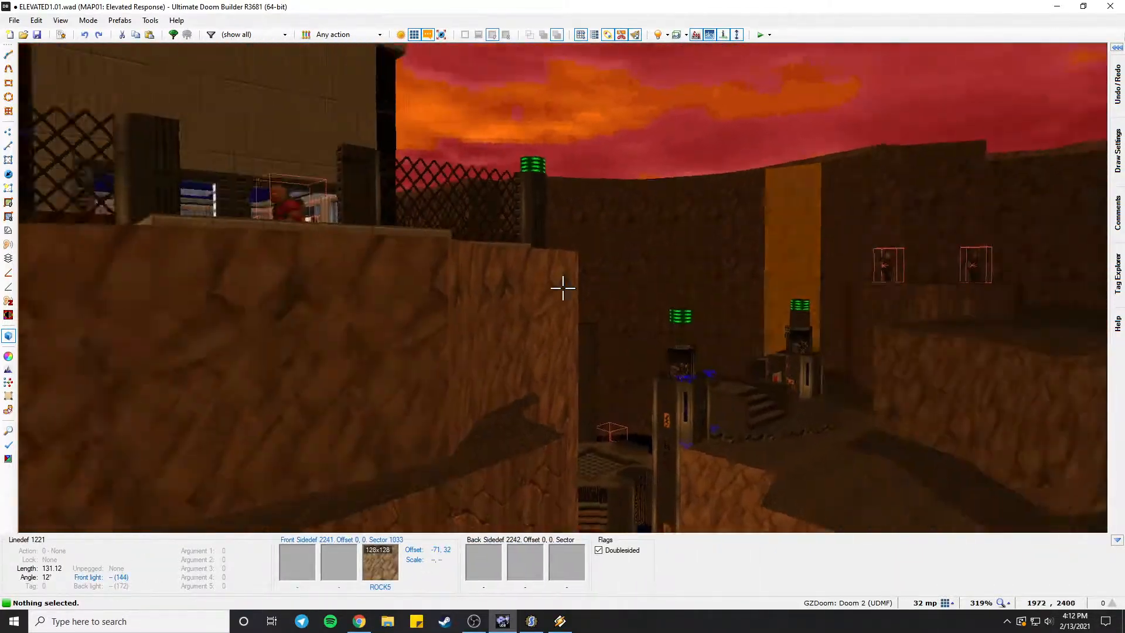
key(w)
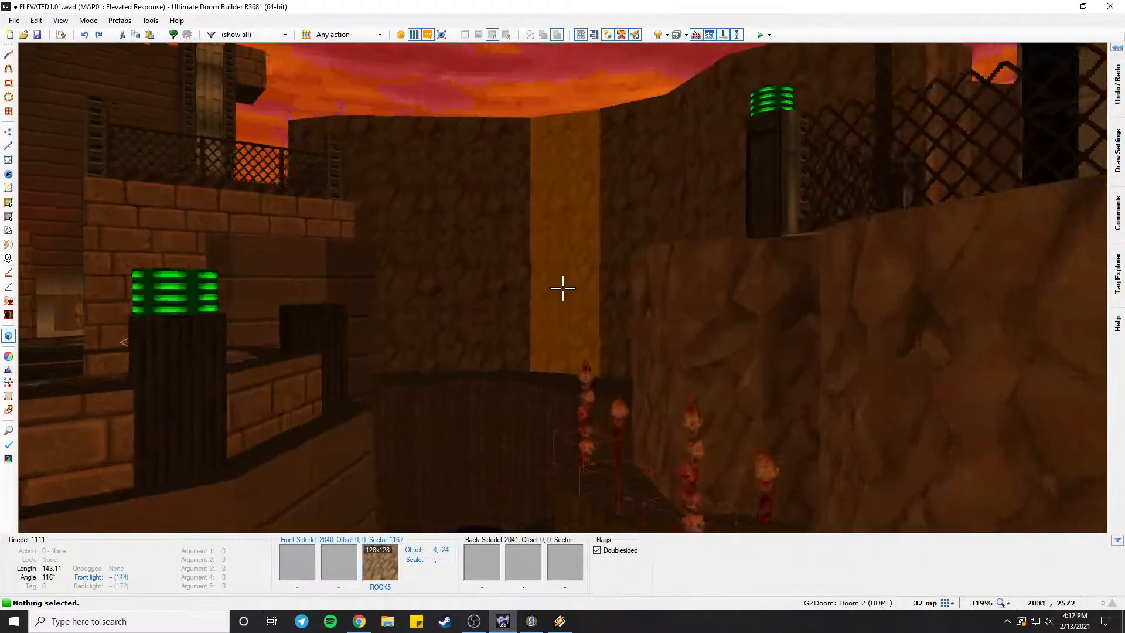
key(w)
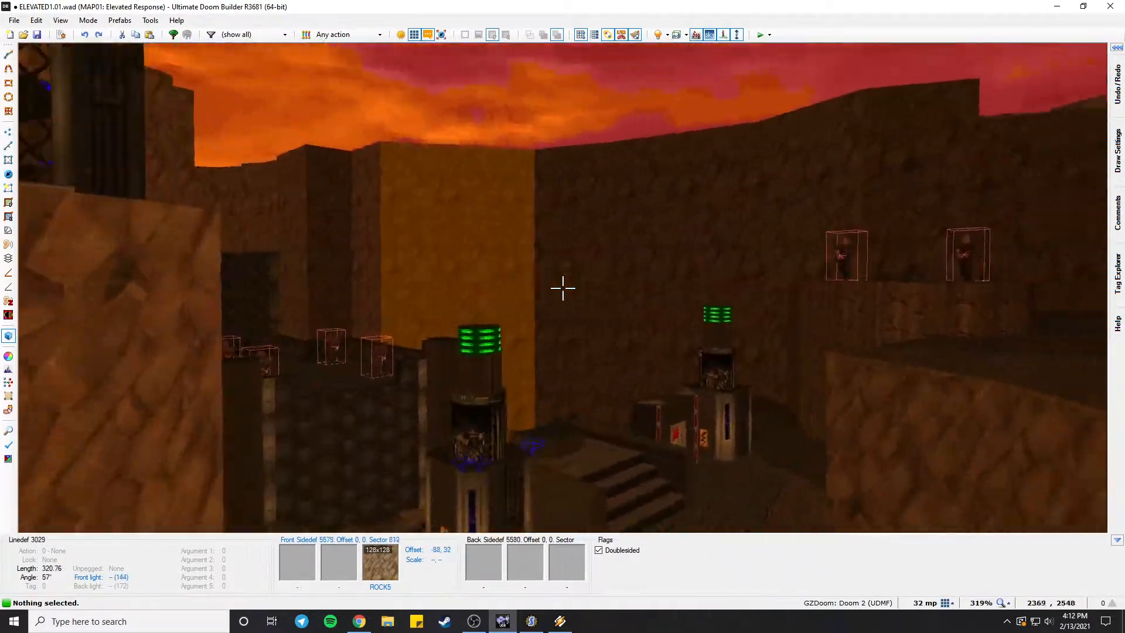
key(w)
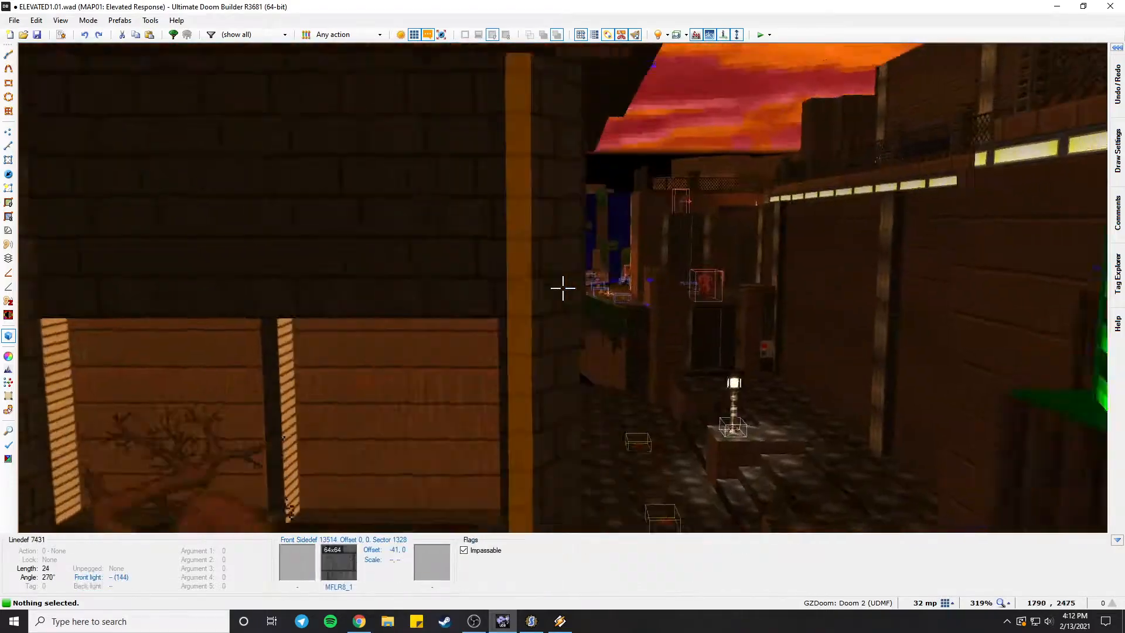
key(w)
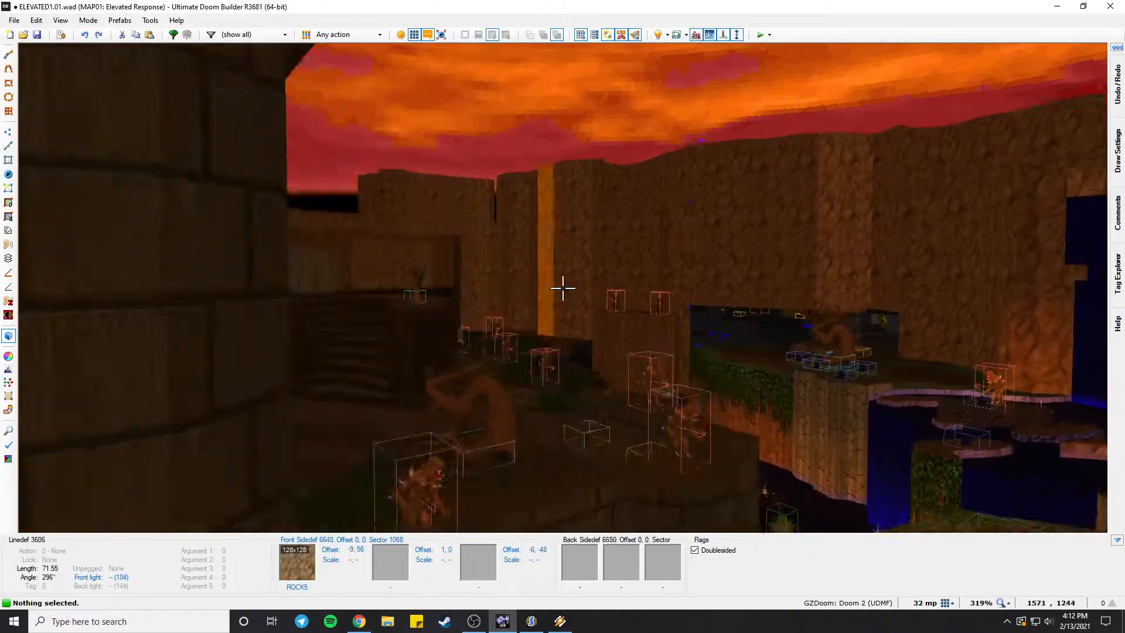
key(w)
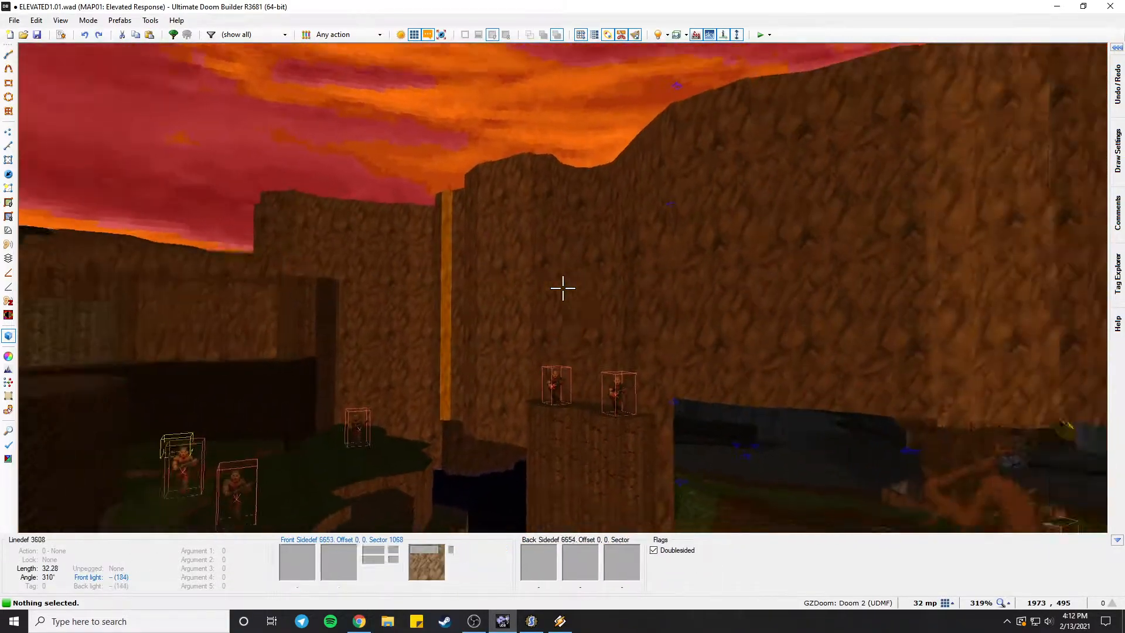
key(s)
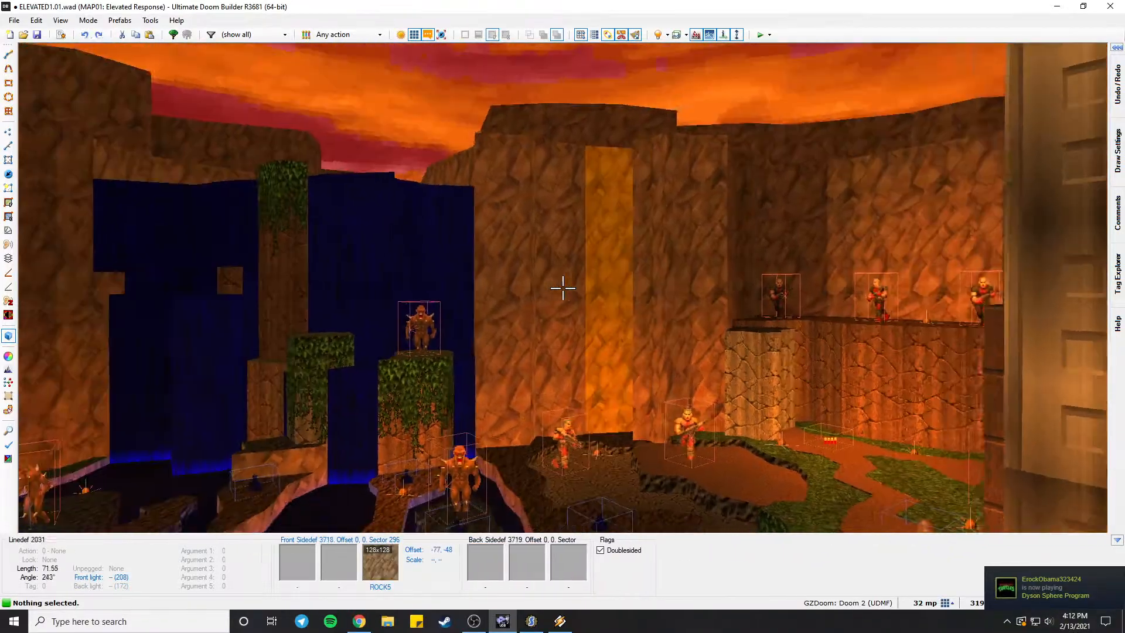
Leave and re-enter the 3D view, and review the grassy cliff area, the fenced gray outpost and the gray brick building's exterior.
key(q)
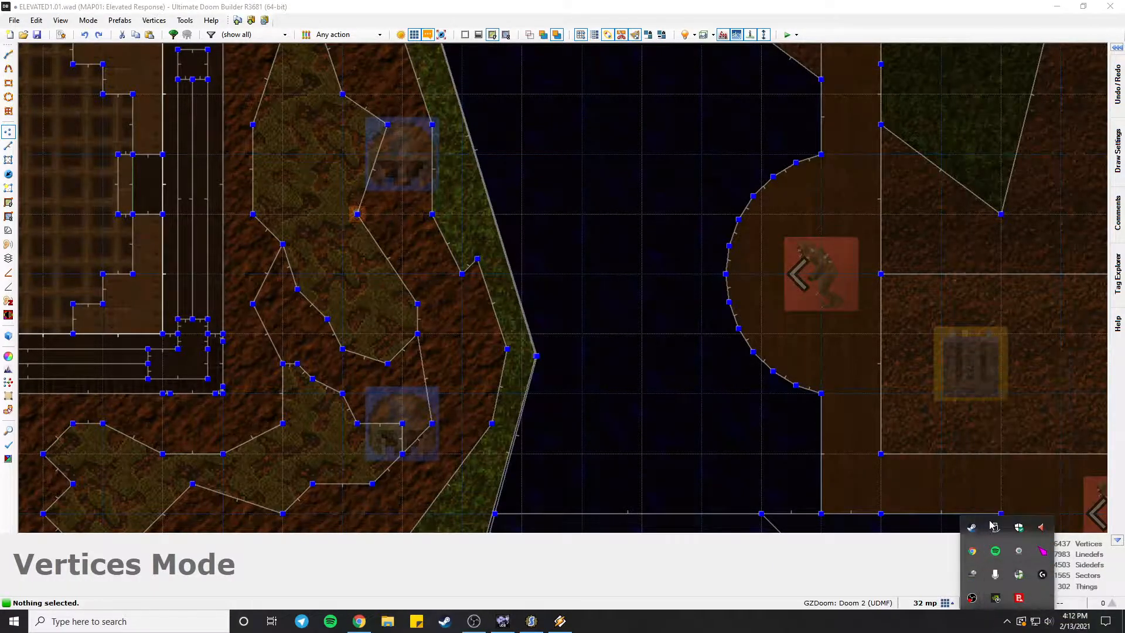
key(q)
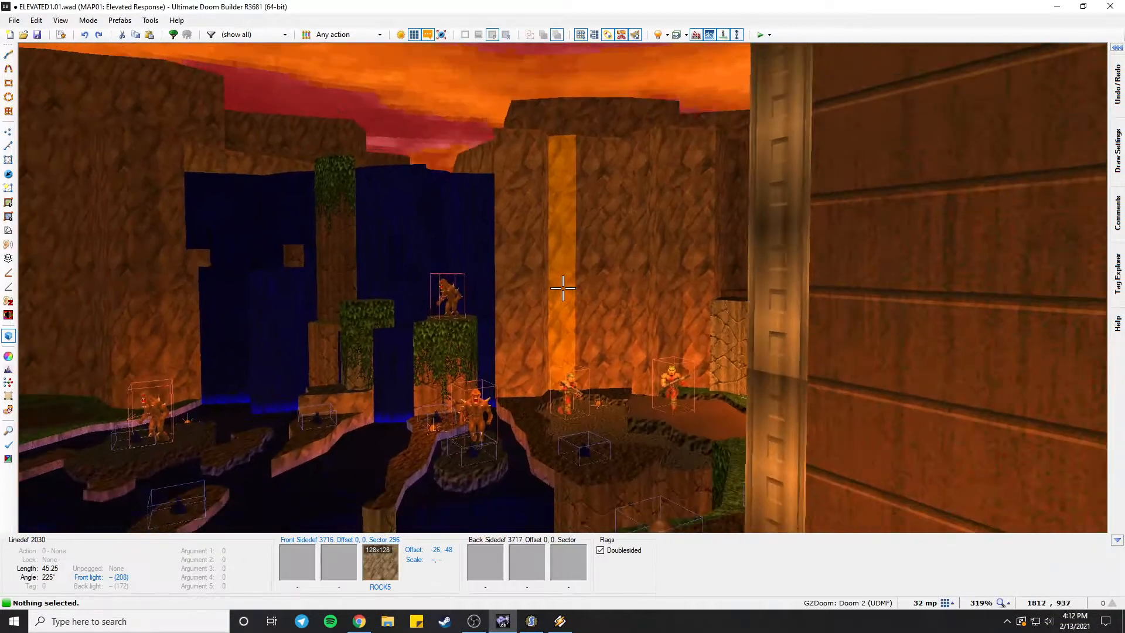
key(w)
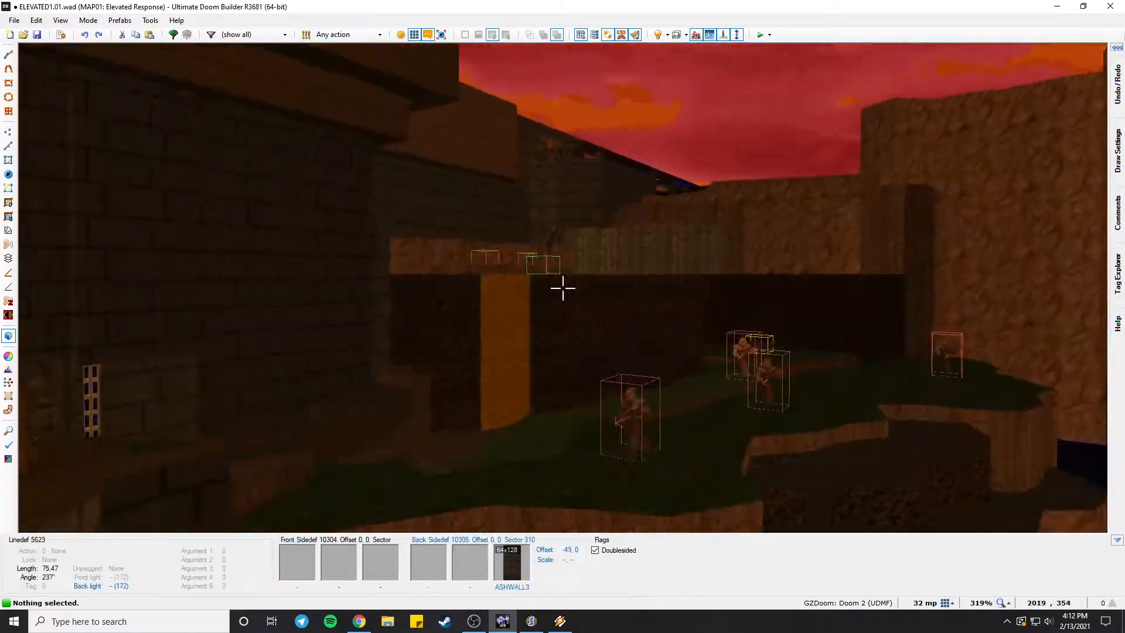
key(w)
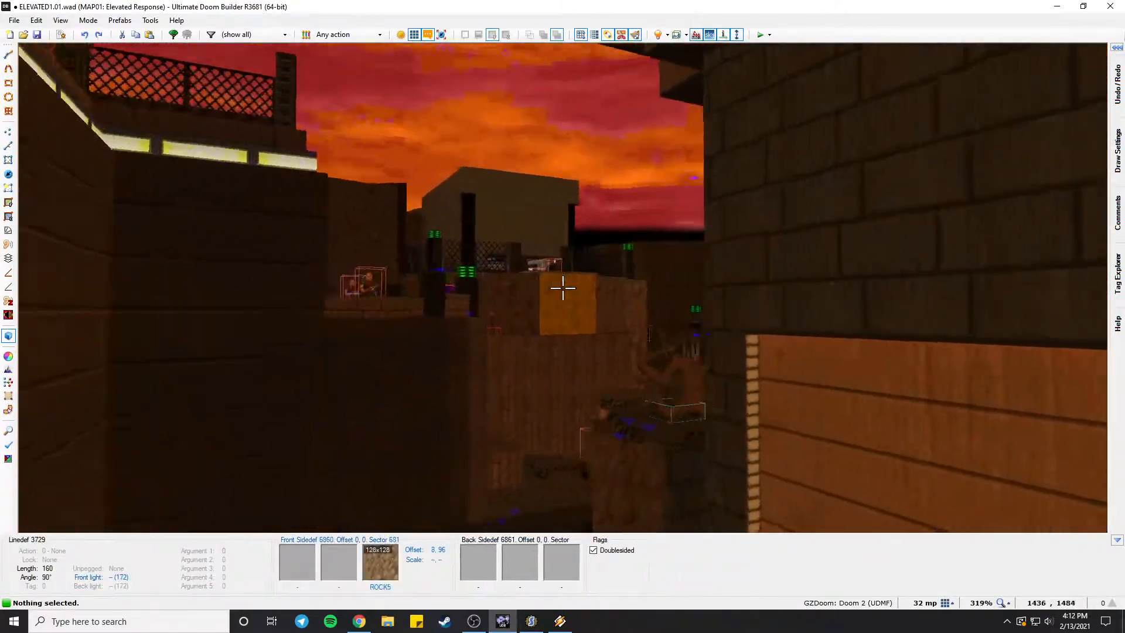
key(w)
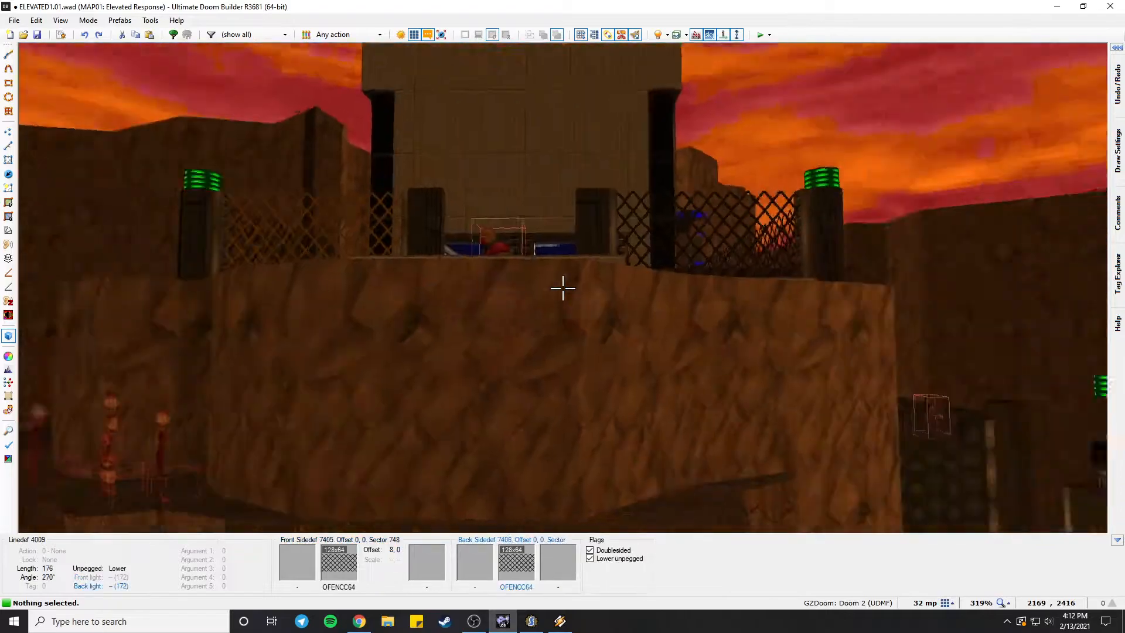
key(w)
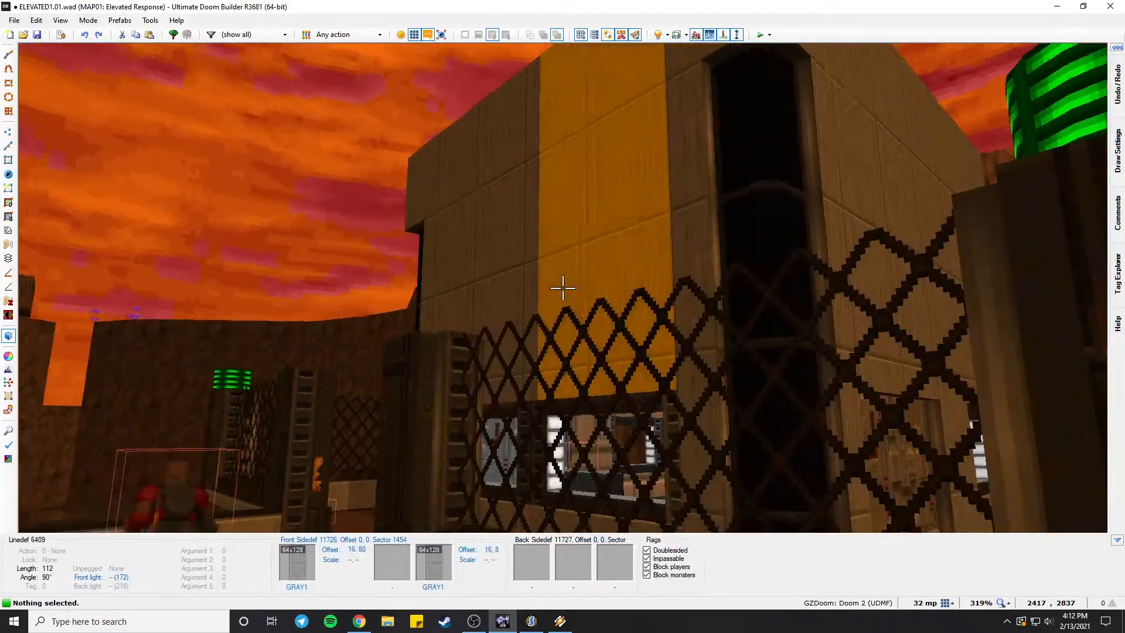
key(w)
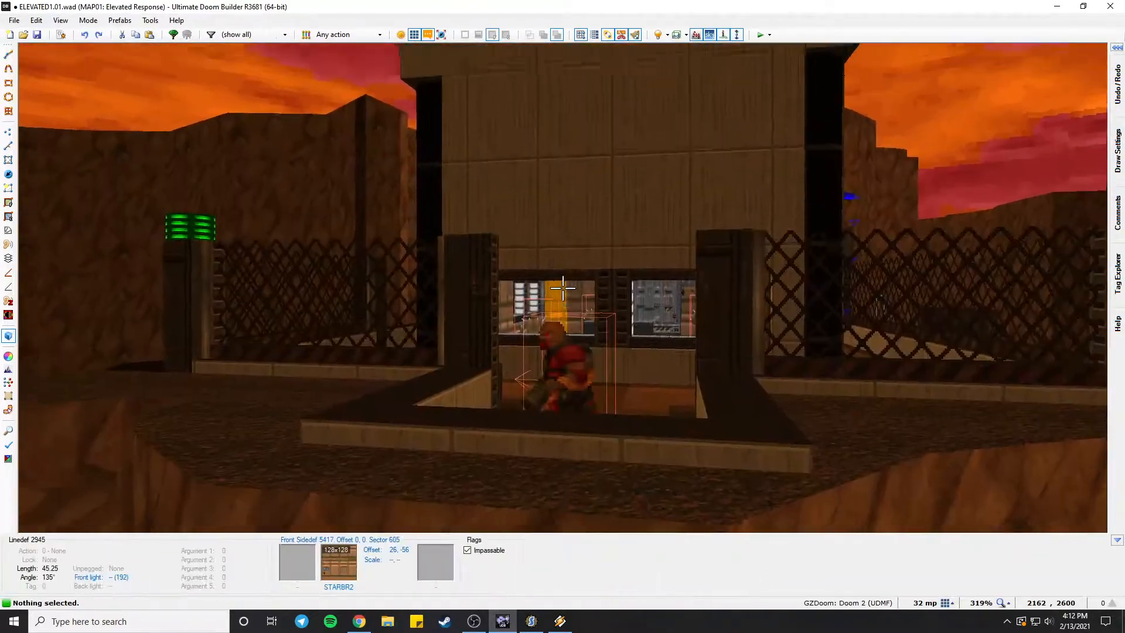
key(w)
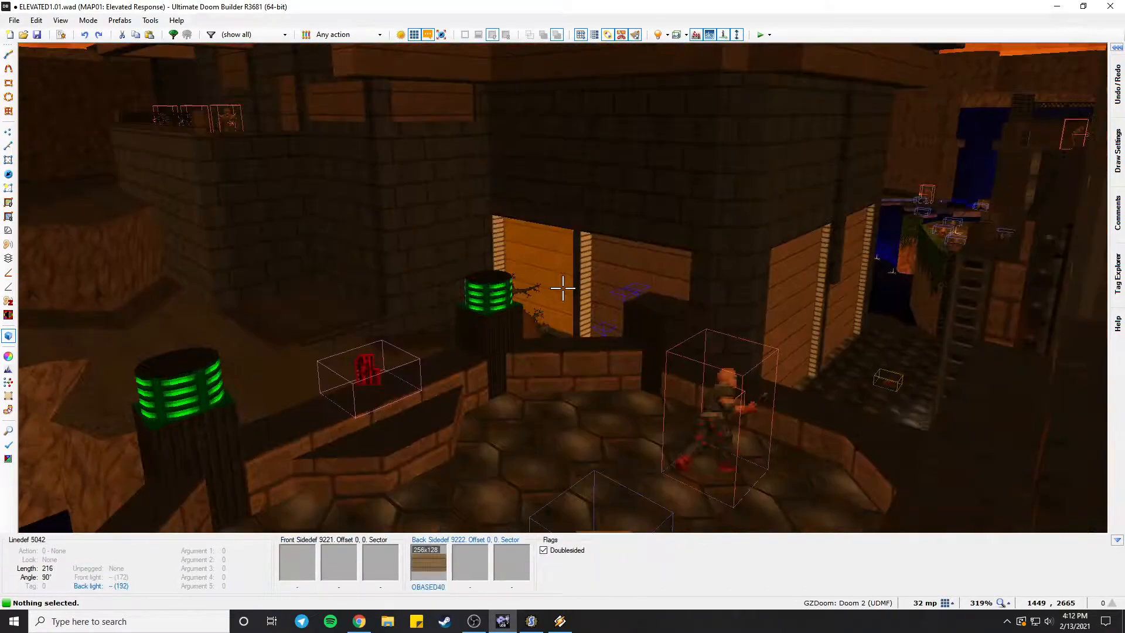
key(w)
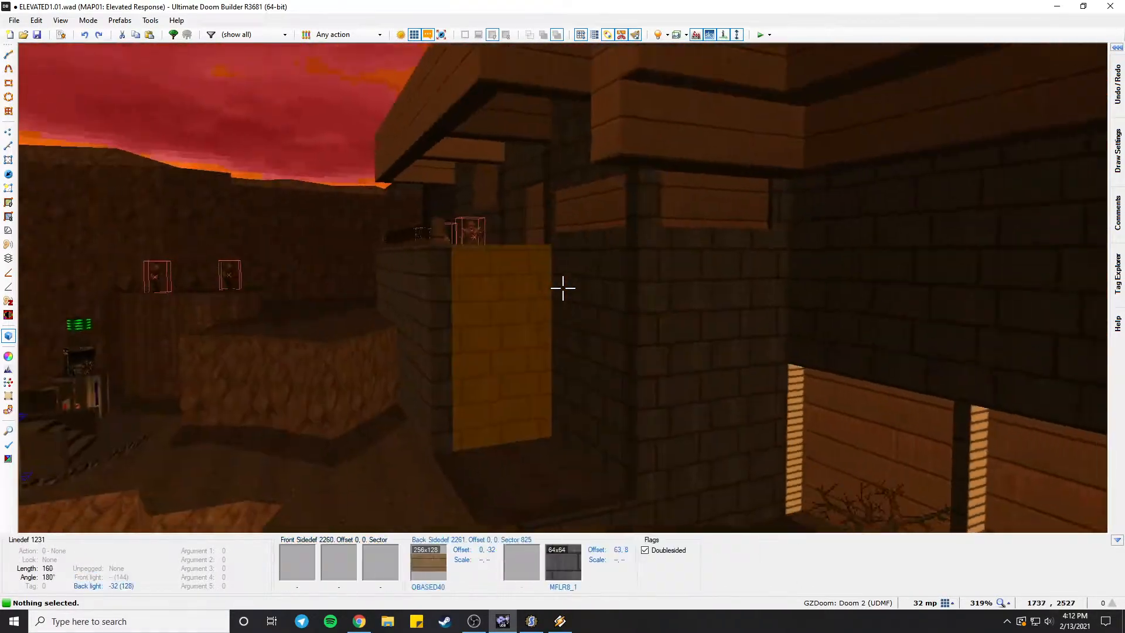
key(w)
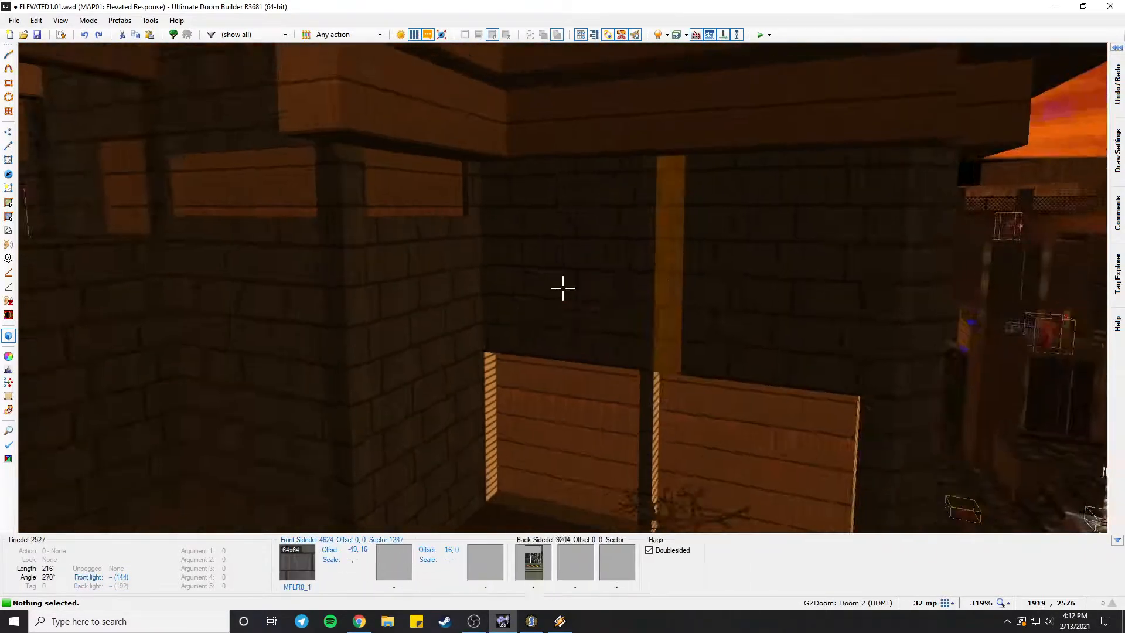
Examine the gray brick building's strip-lit wood recesses, the dead-tree ledge beside them and the shadow shapes on the ground.
key(s)
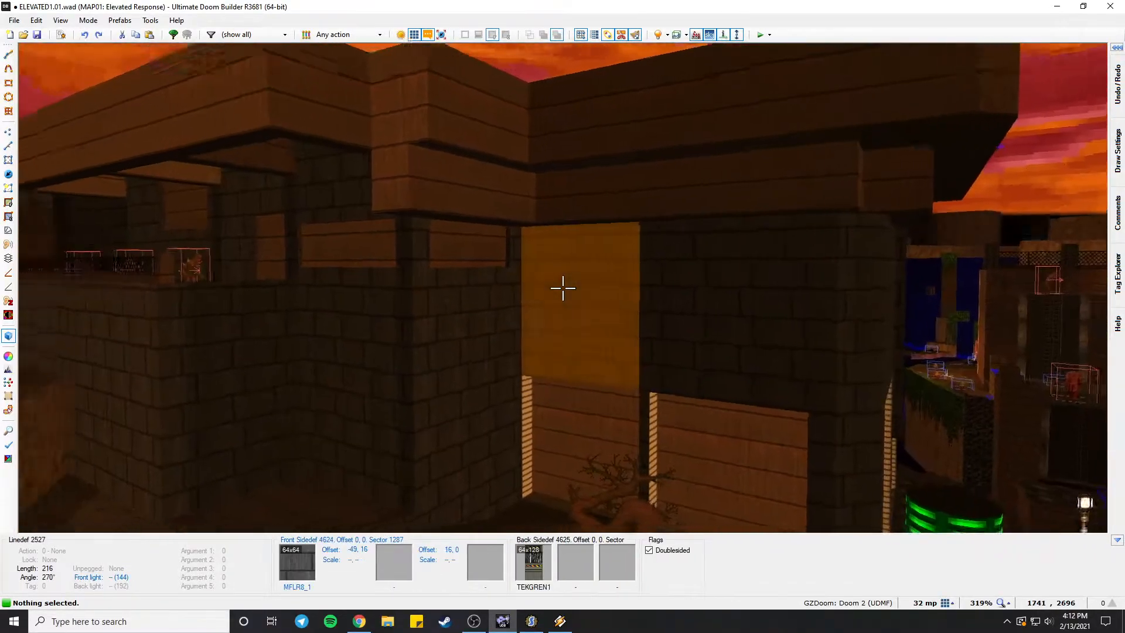
key(w)
key(s)
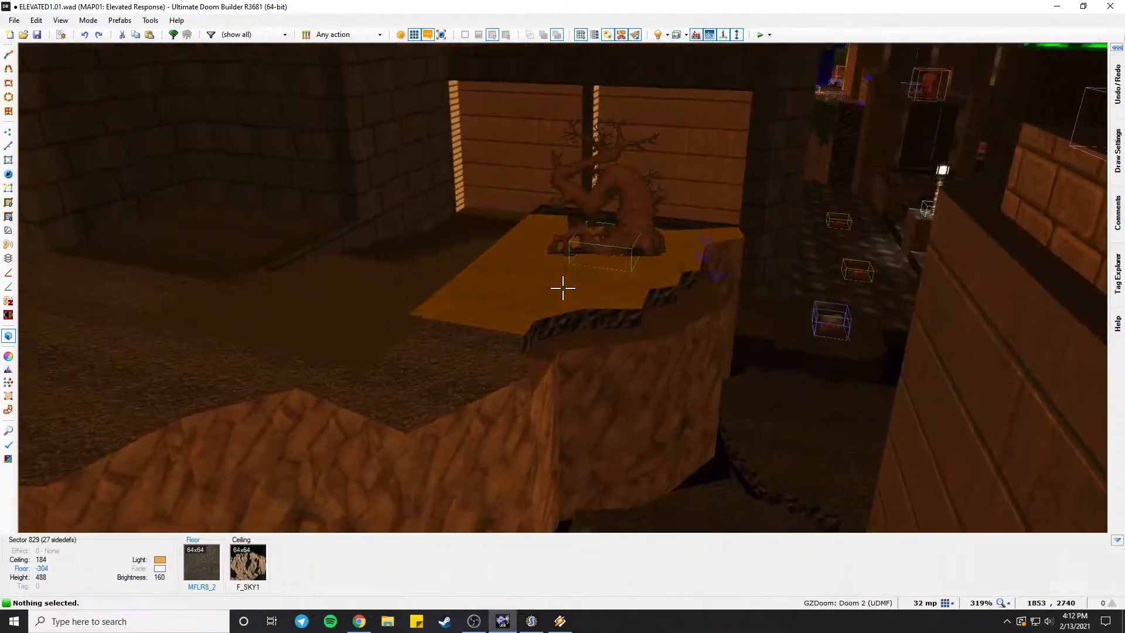
key(w)
key(s)
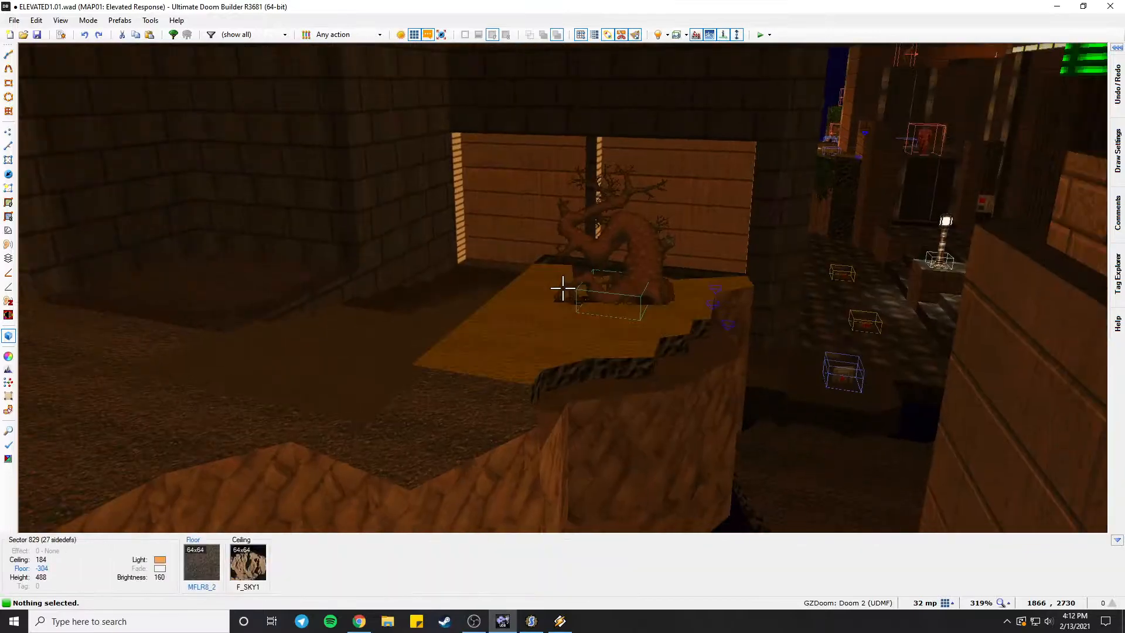
key(w)
key(s)
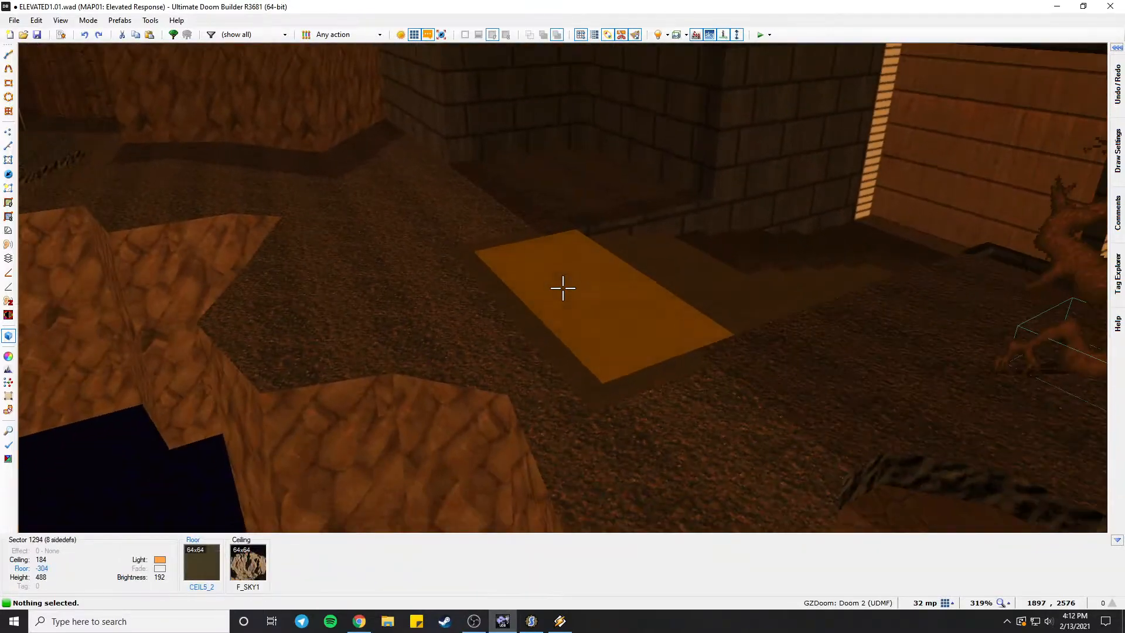
key(s)
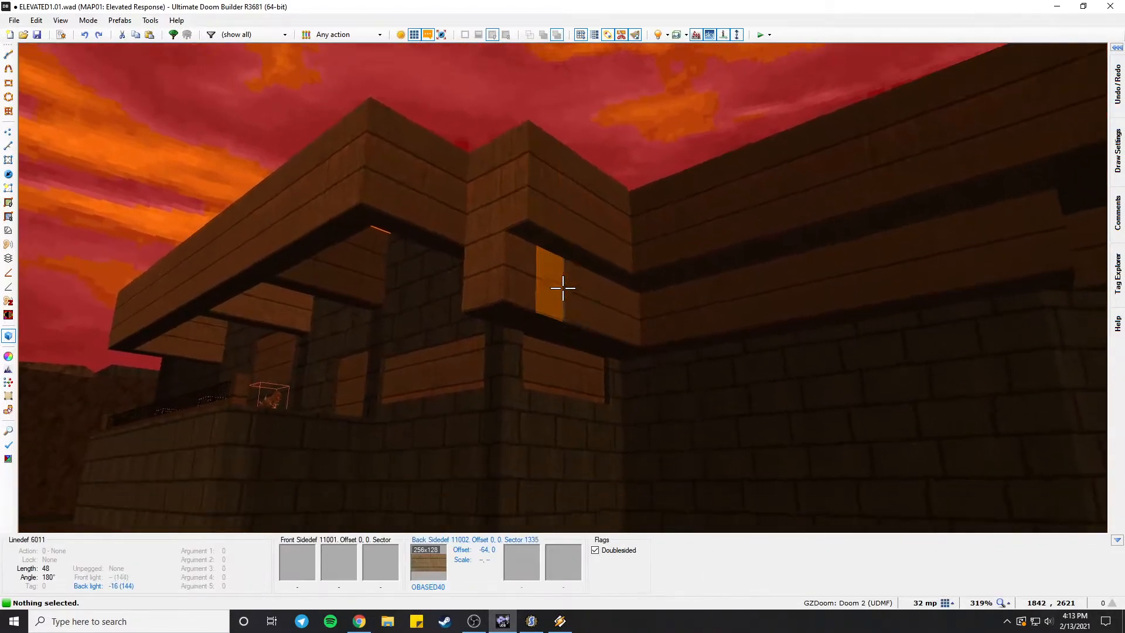
Inspect the building's layered wooden overhangs, fenced balcony, tall brick walls and the neighbouring rock ledge.
key(d)
key(d)
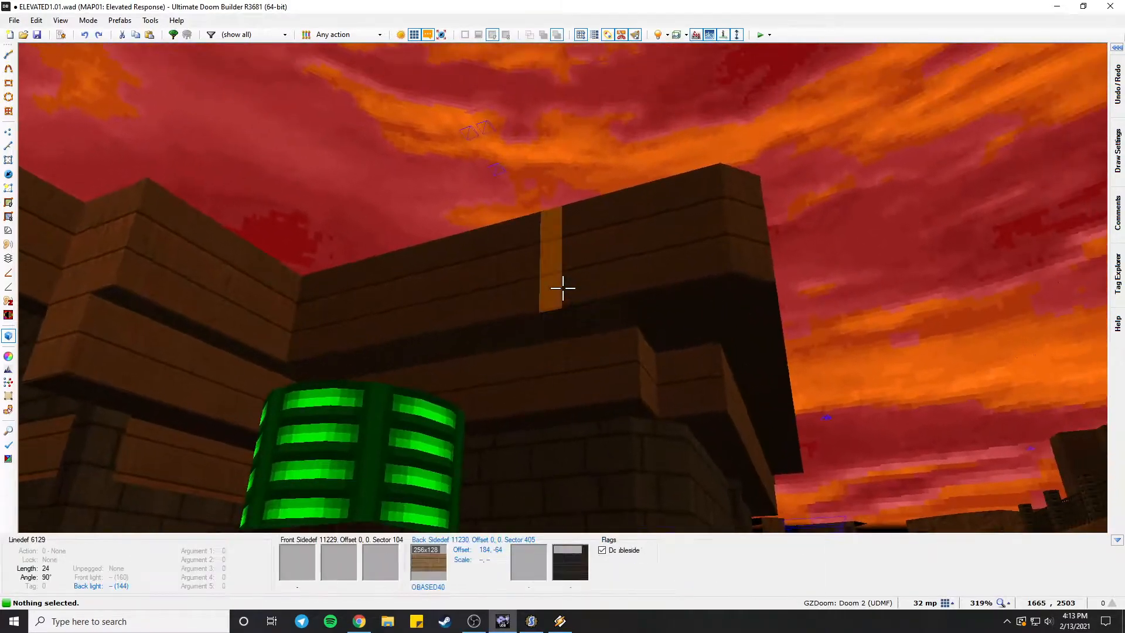
key(w)
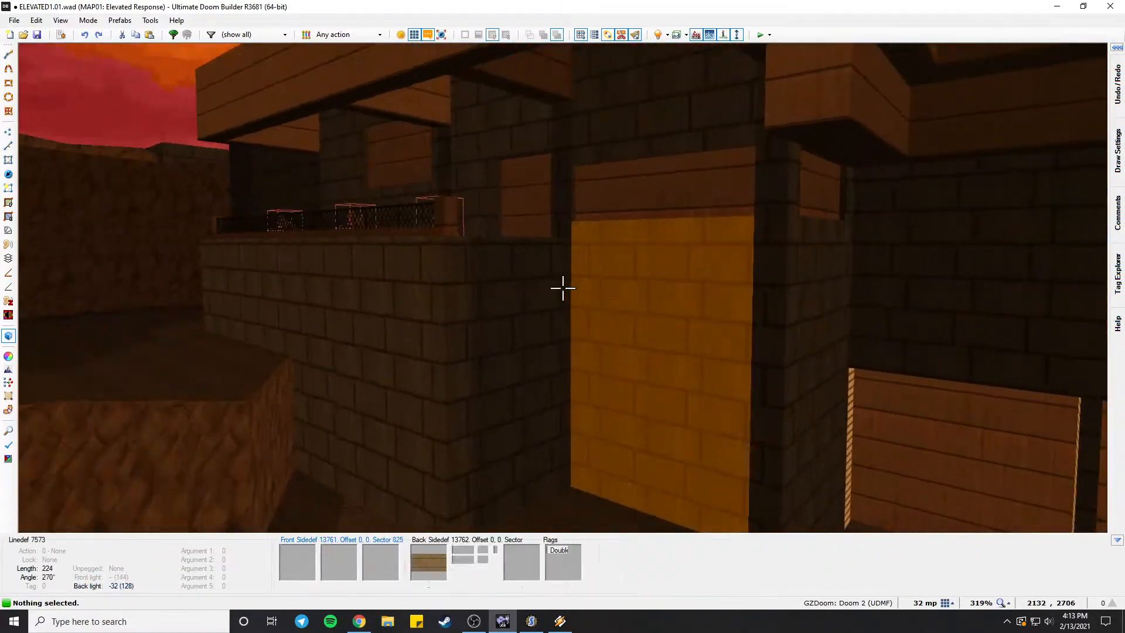
key(d)
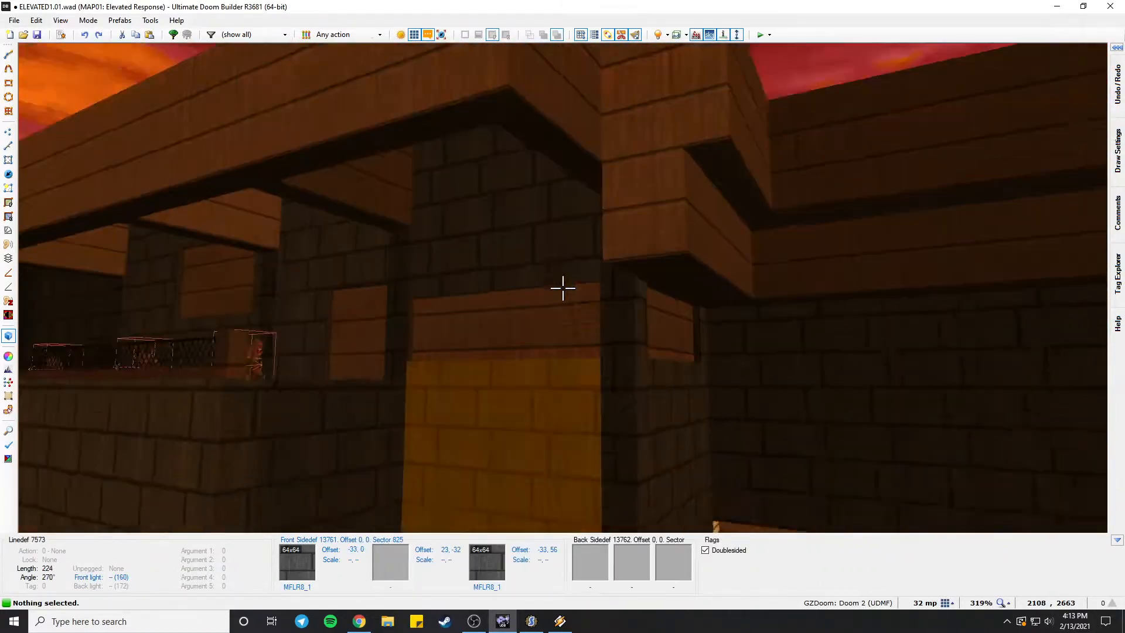
key(w)
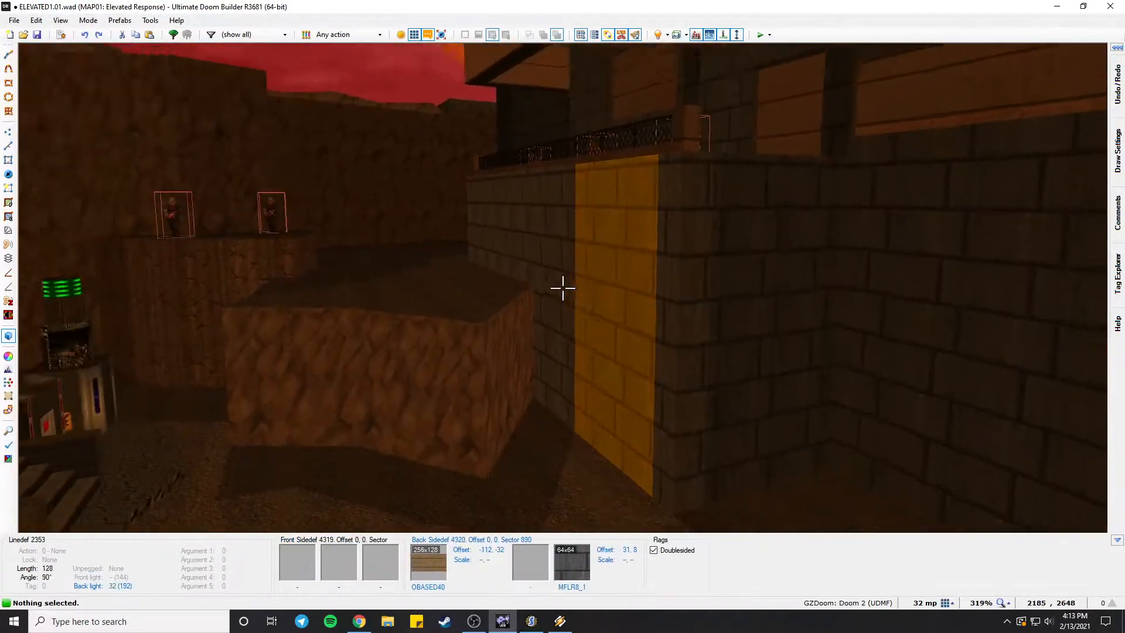
key(w)
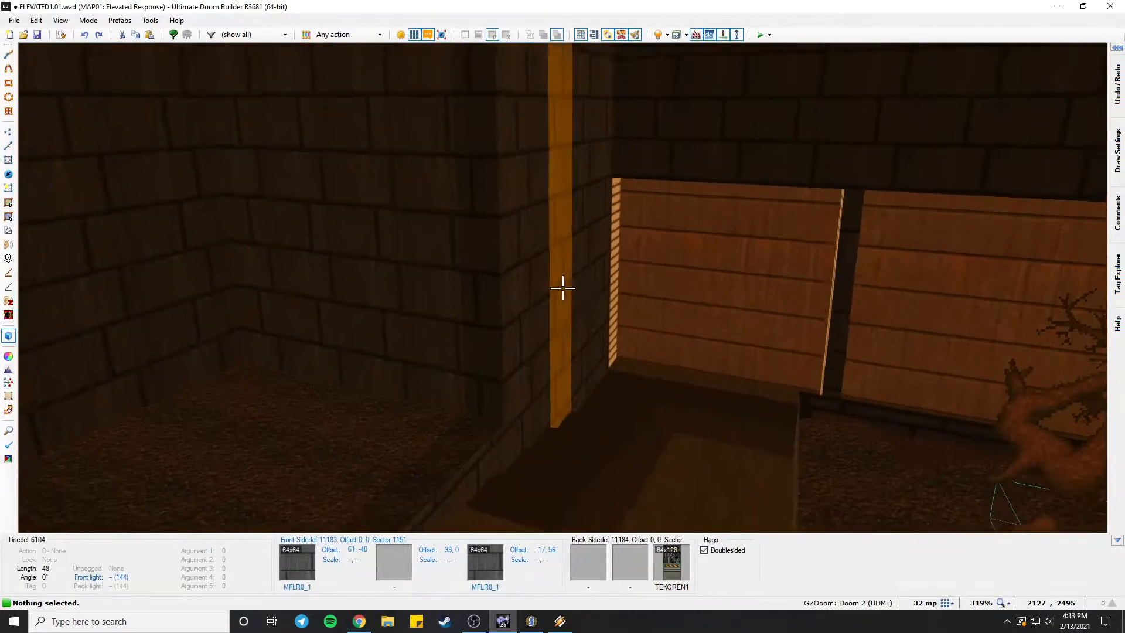
key(w)
key(w)
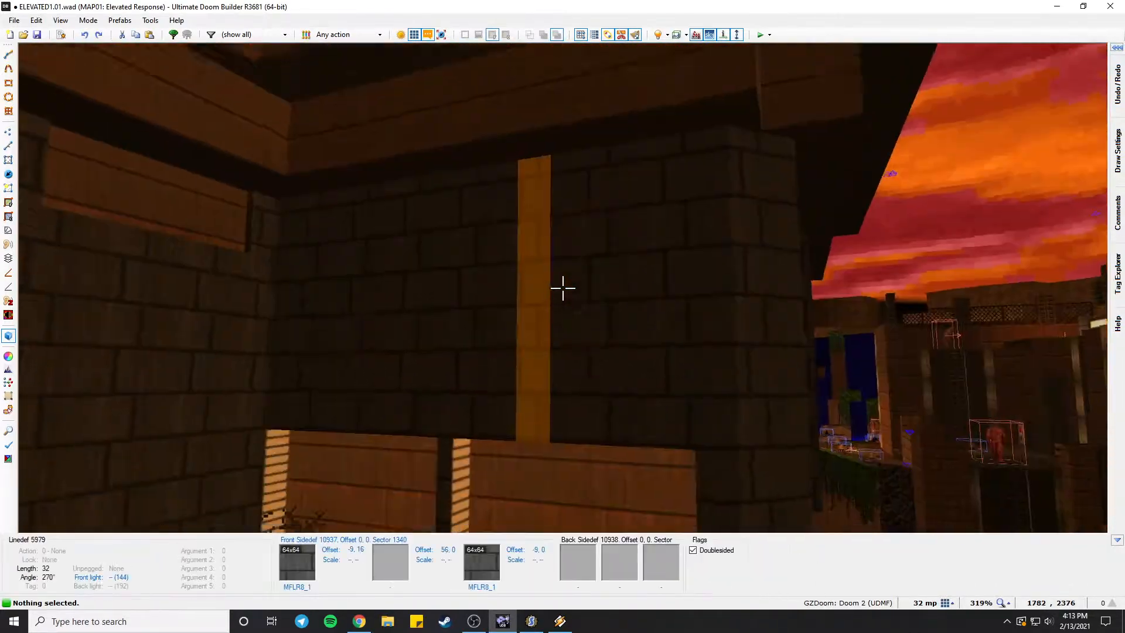
Circle the brick building to review its other facades, lit wood-panel recesses, grassy tree area and small doorway in the wall.
key(w)
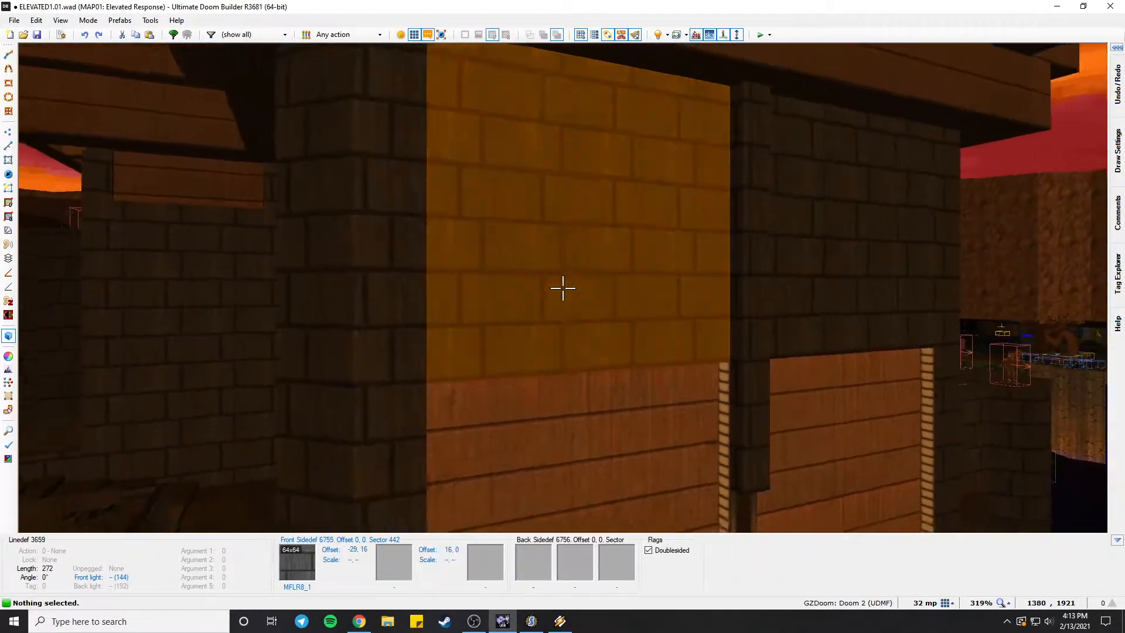
key(w)
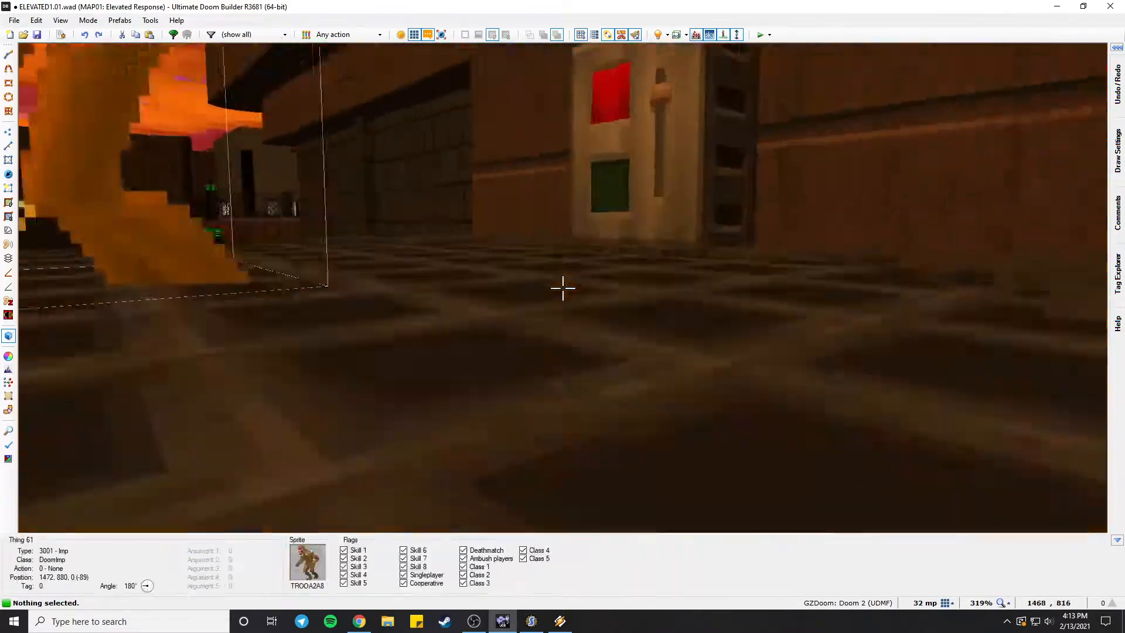
key(w)
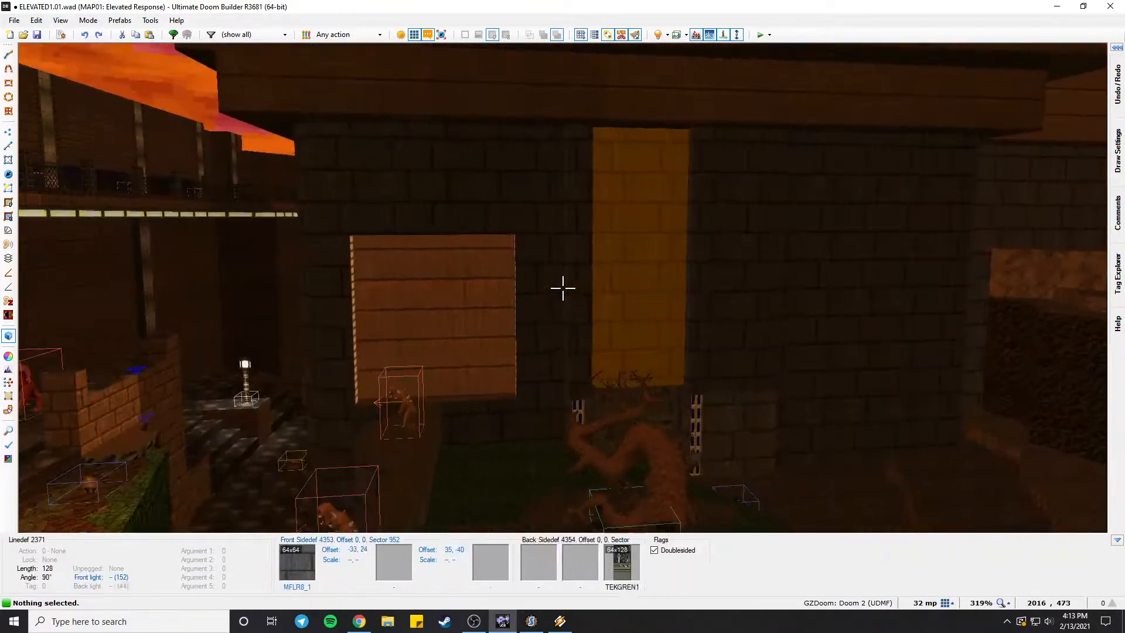
key(w)
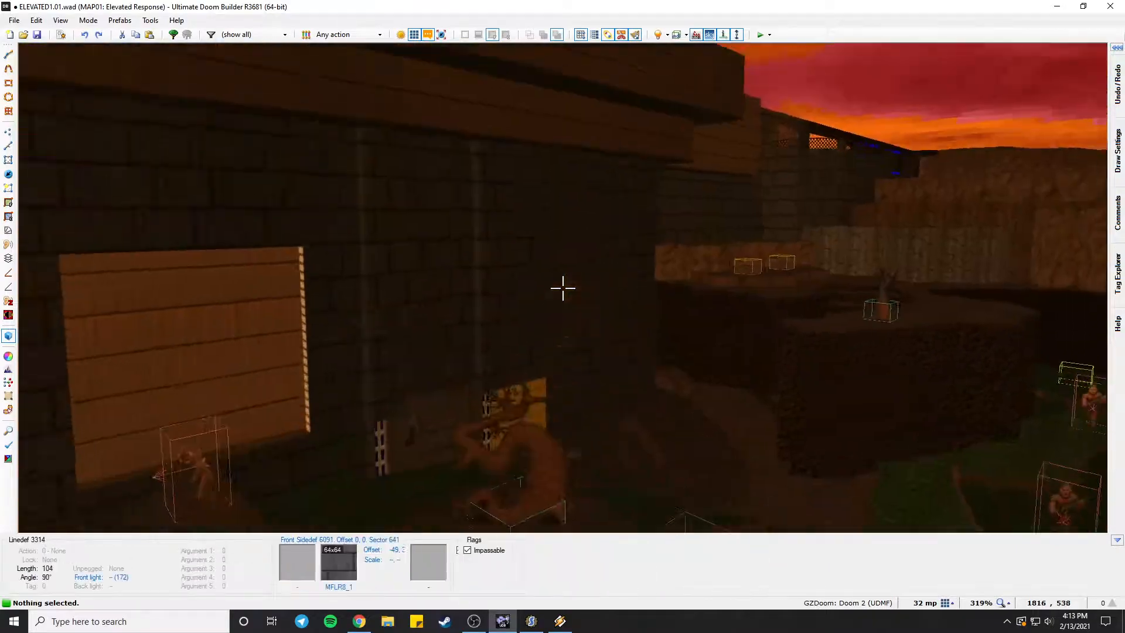
key(w)
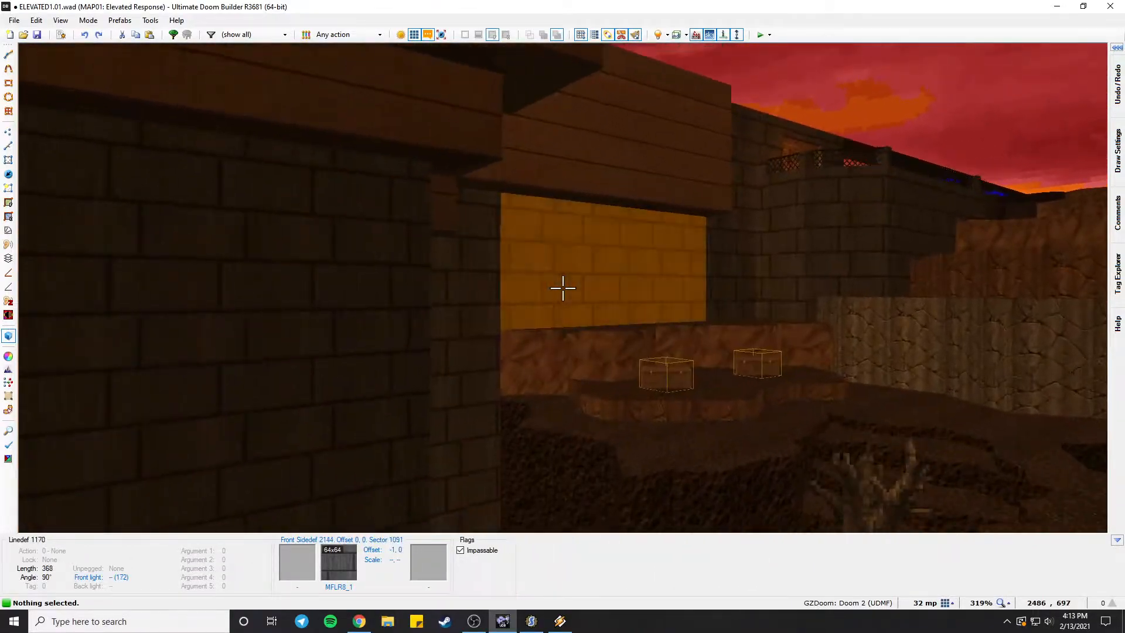
key(s)
key(w)
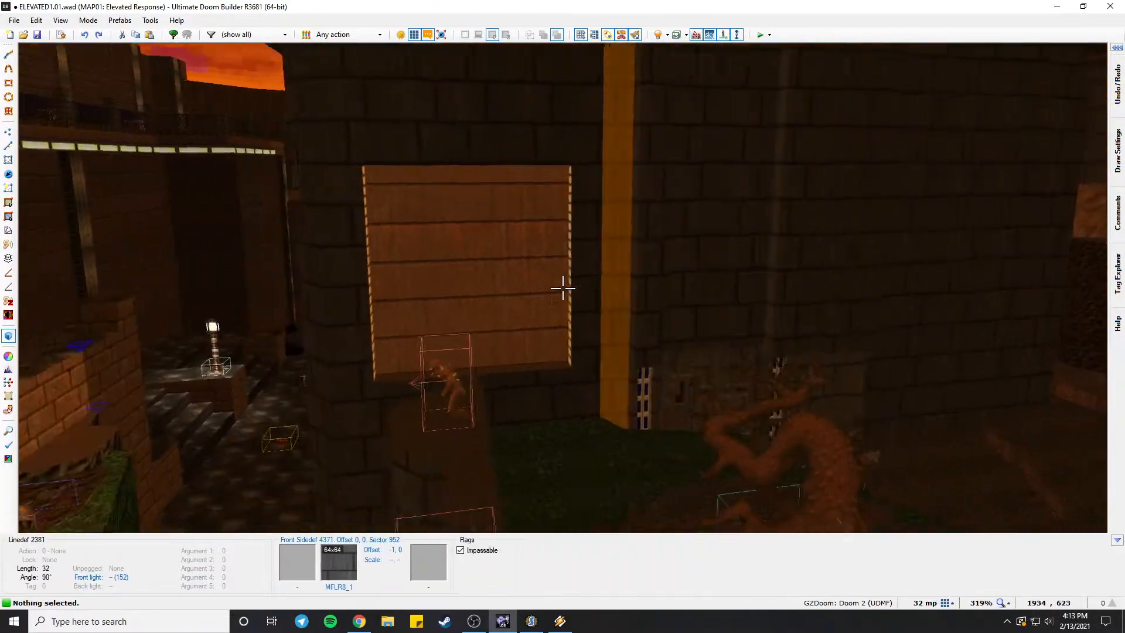
key(w)
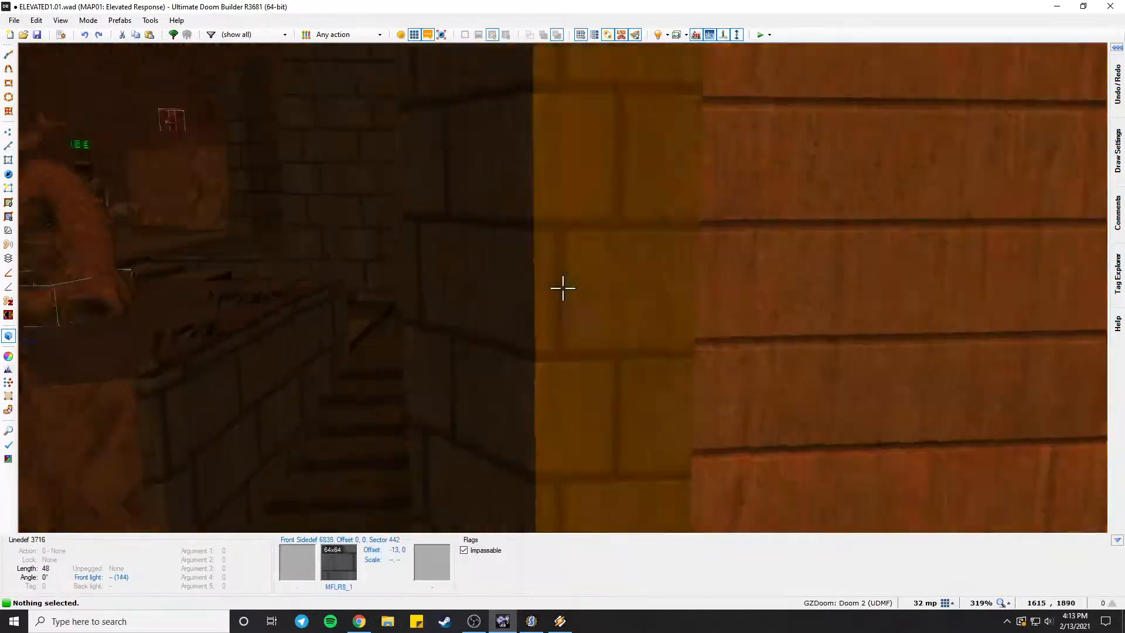
Compare the rocky cliffs and chaingunner outpost with the building's tree corner, gray interior hall and light-strip wall panels.
key(w)
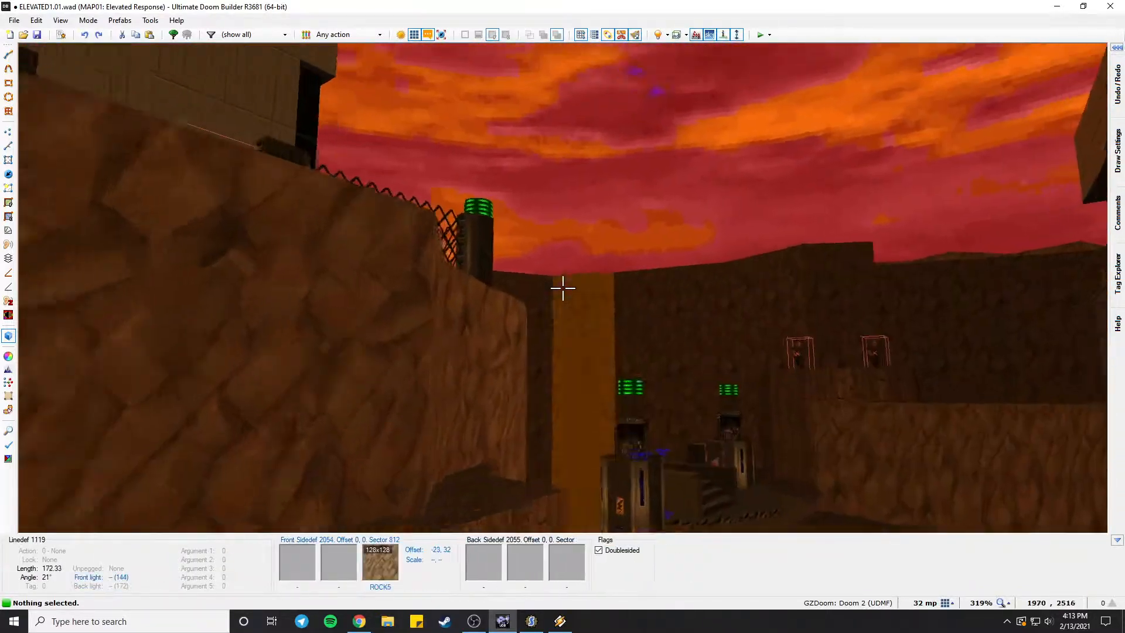
key(w)
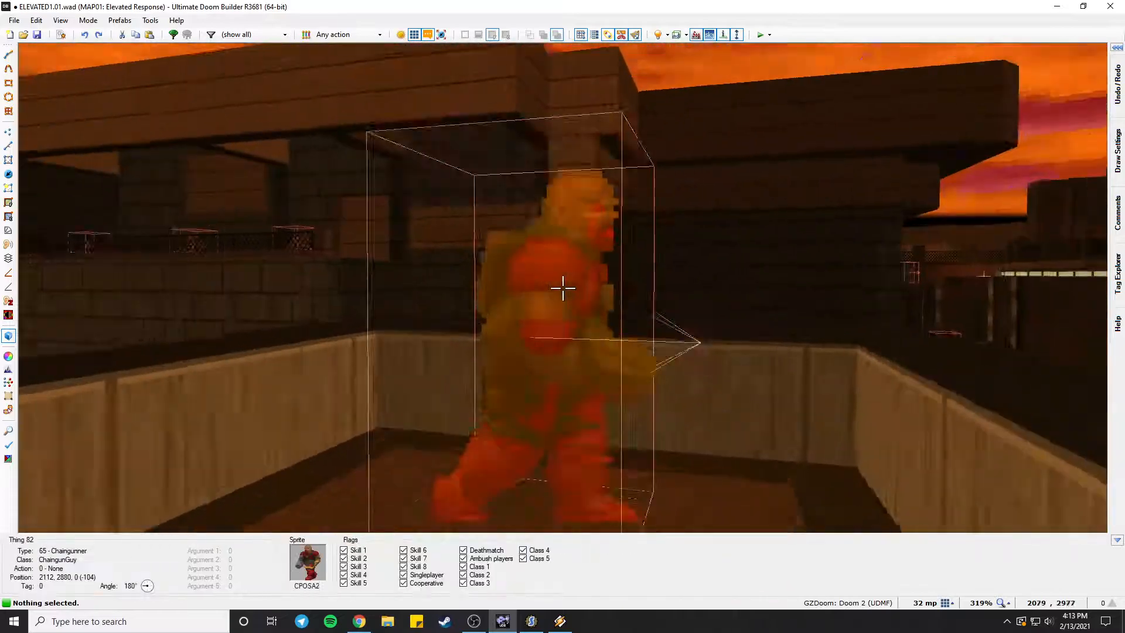
key(w)
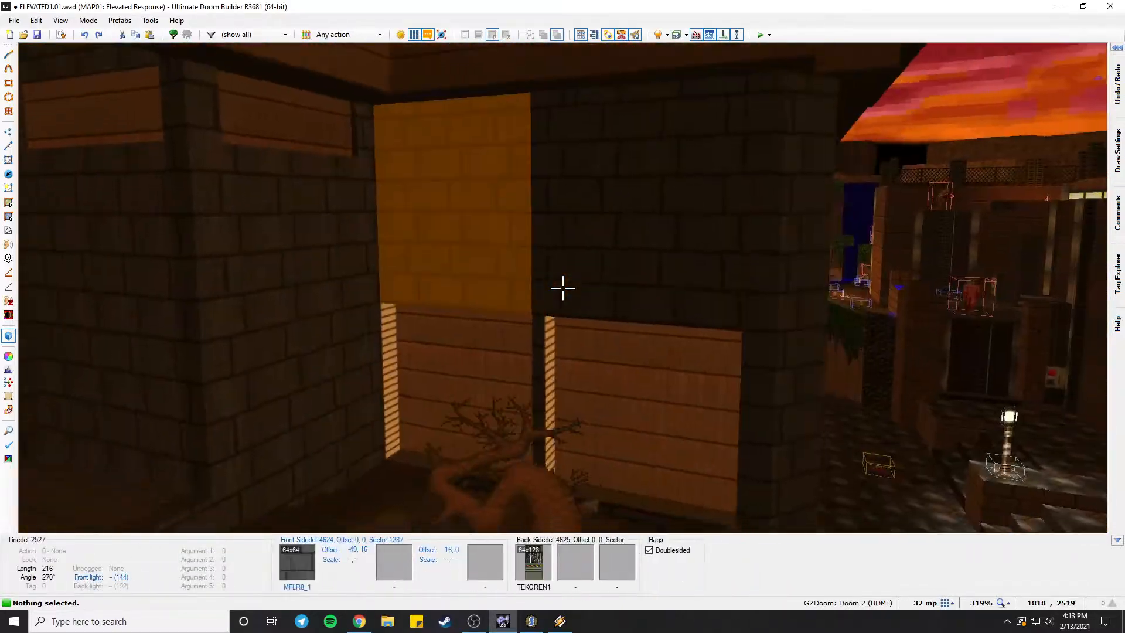
key(w)
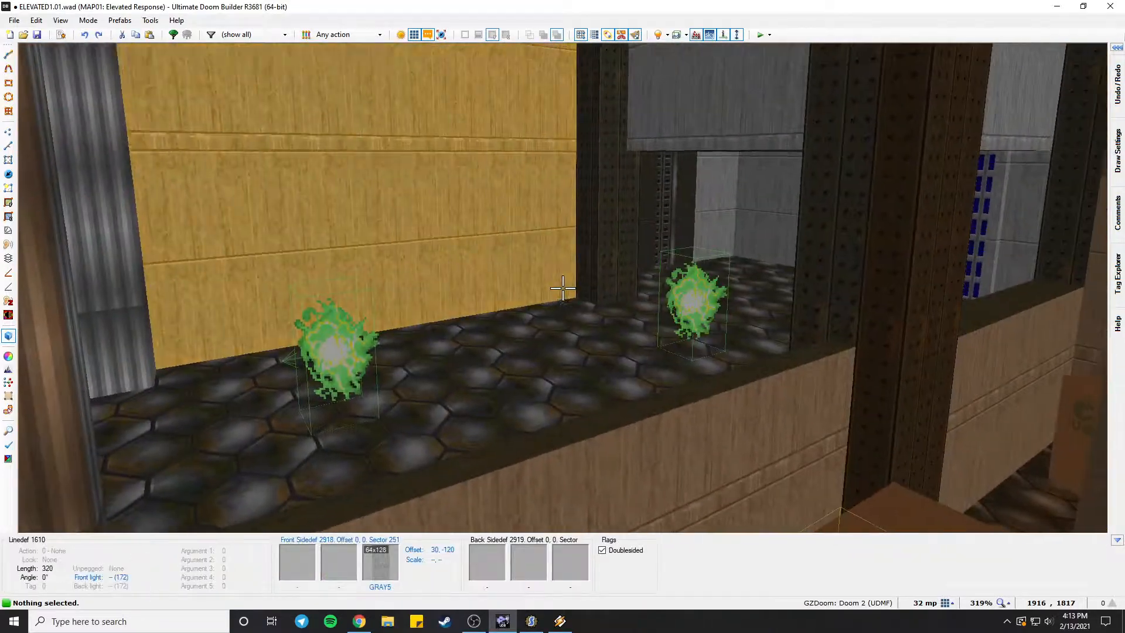
key(w)
key(s)
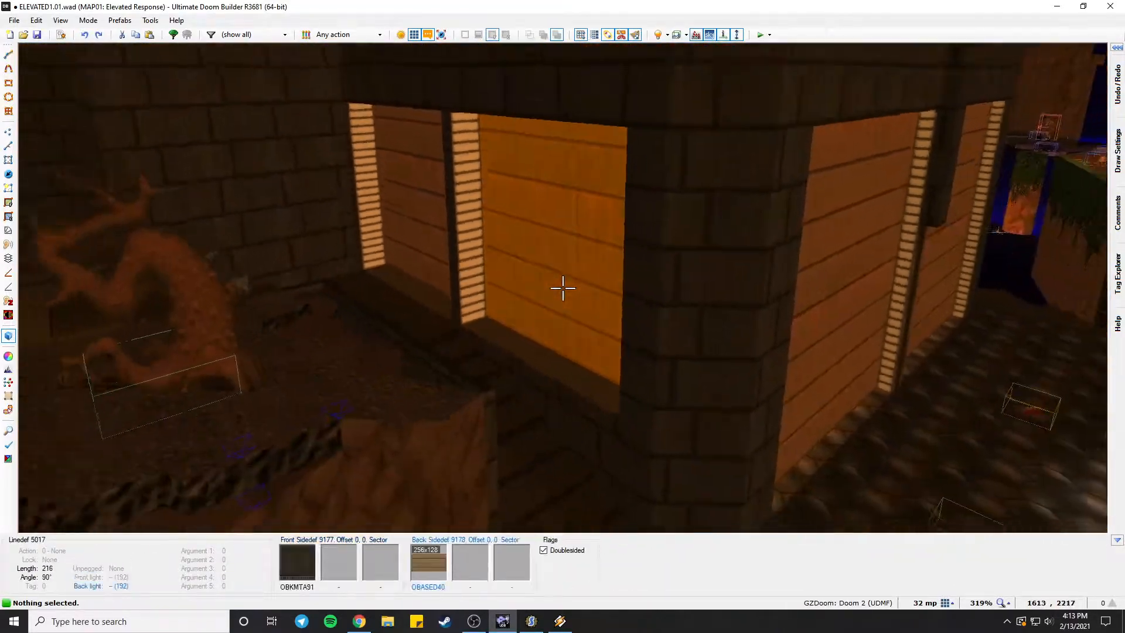
key(s)
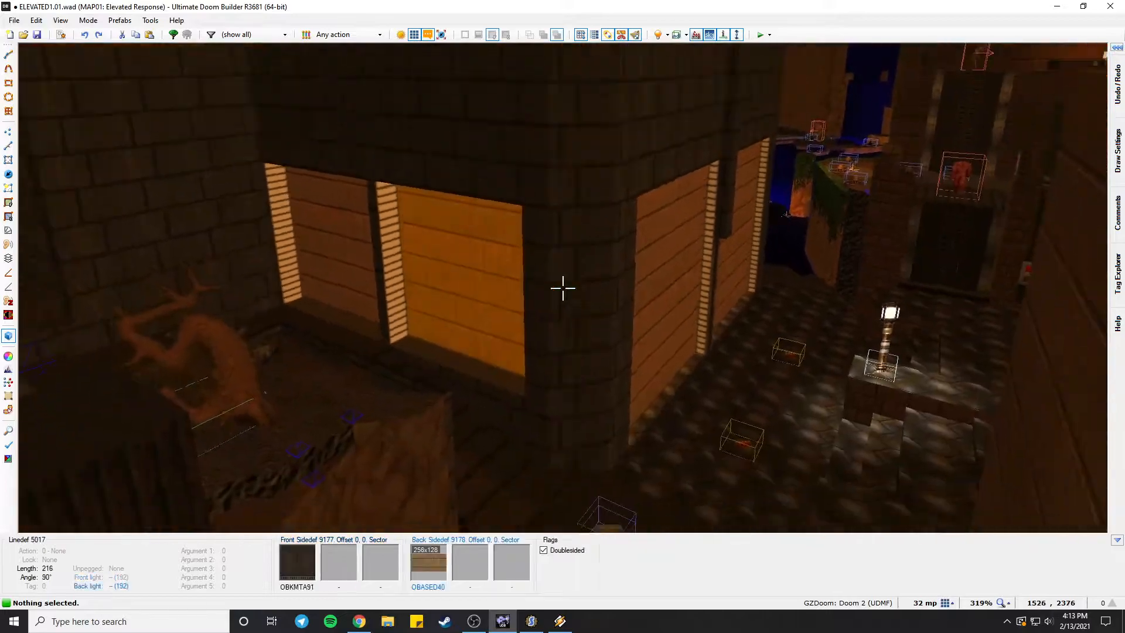
key(w)
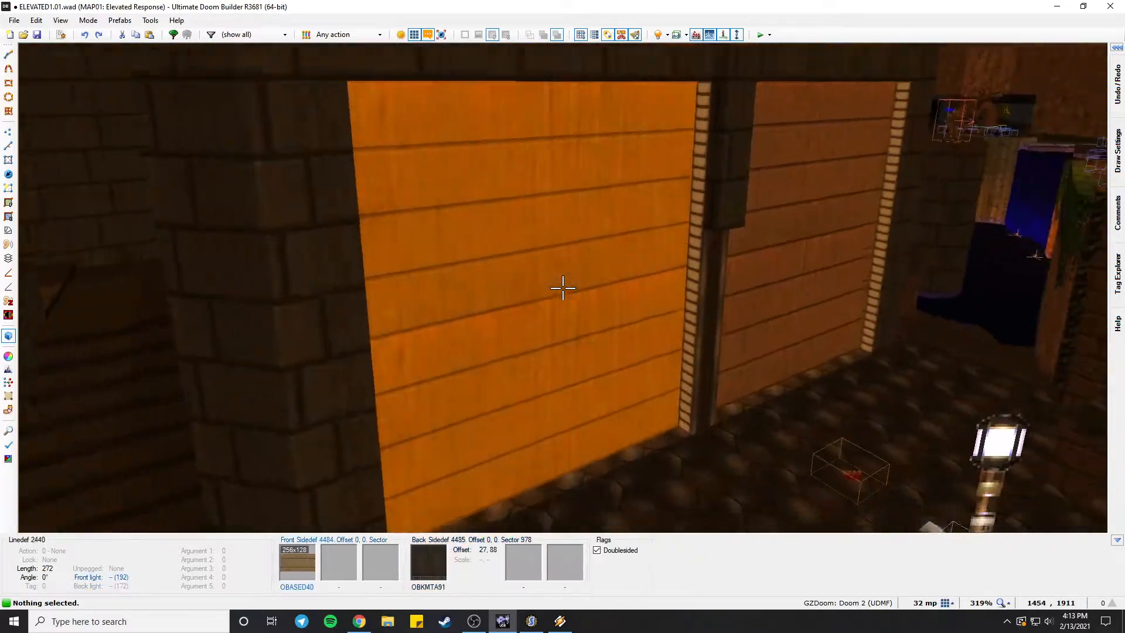
Review the balcony beams and strip-lit wood recesses again, and continue inside past the UAC crates to the gray tech-panel room.
key(a)
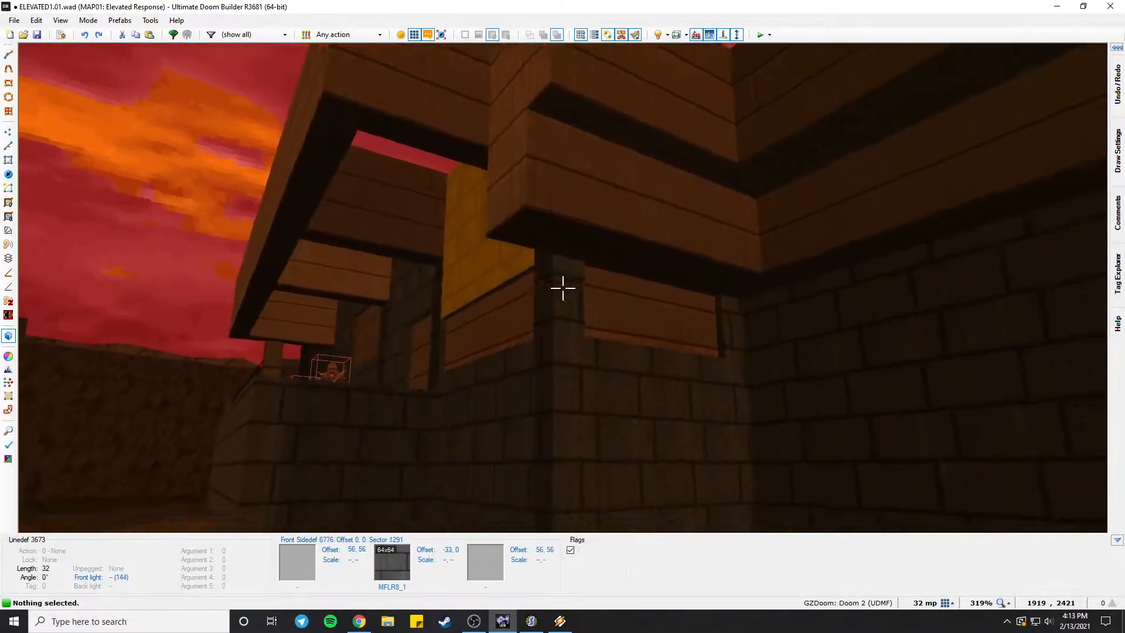
key(a)
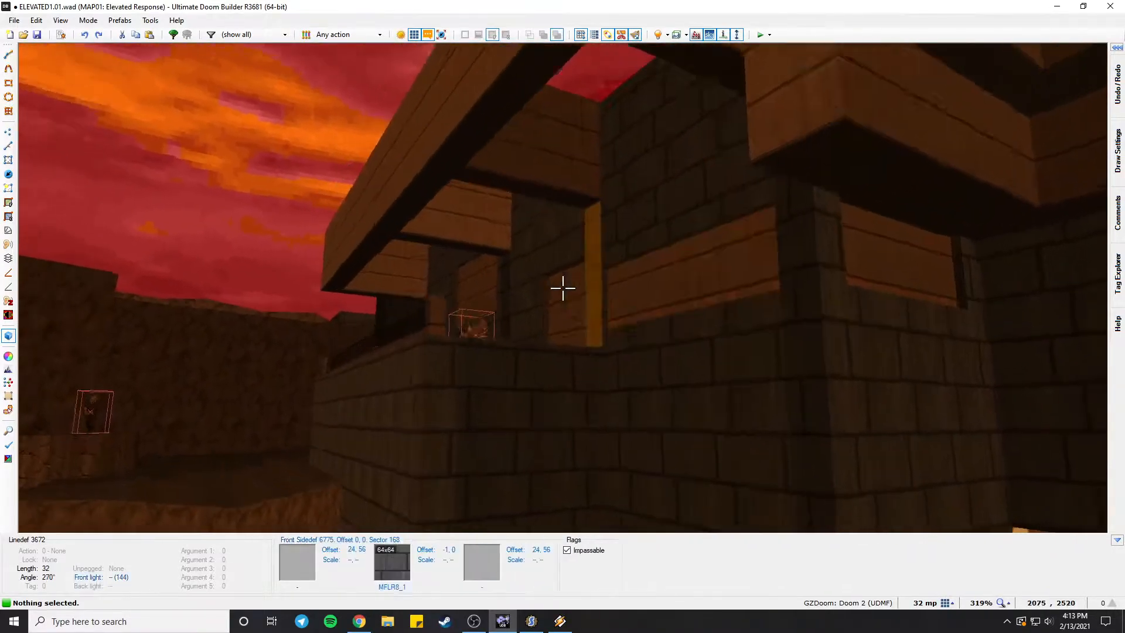
key(a)
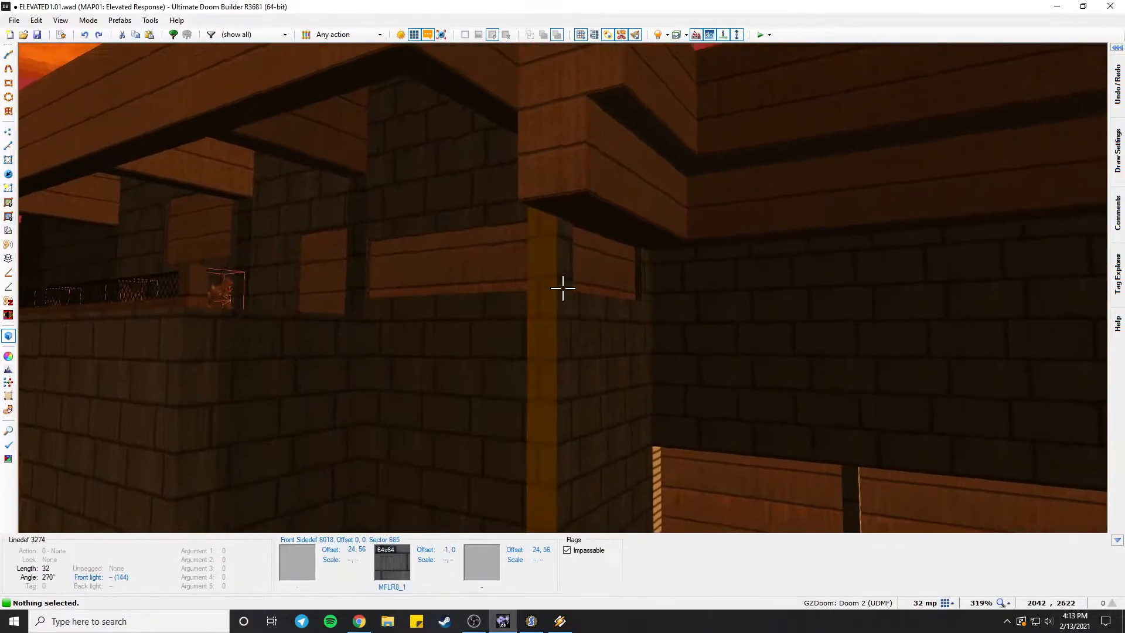
key(w)
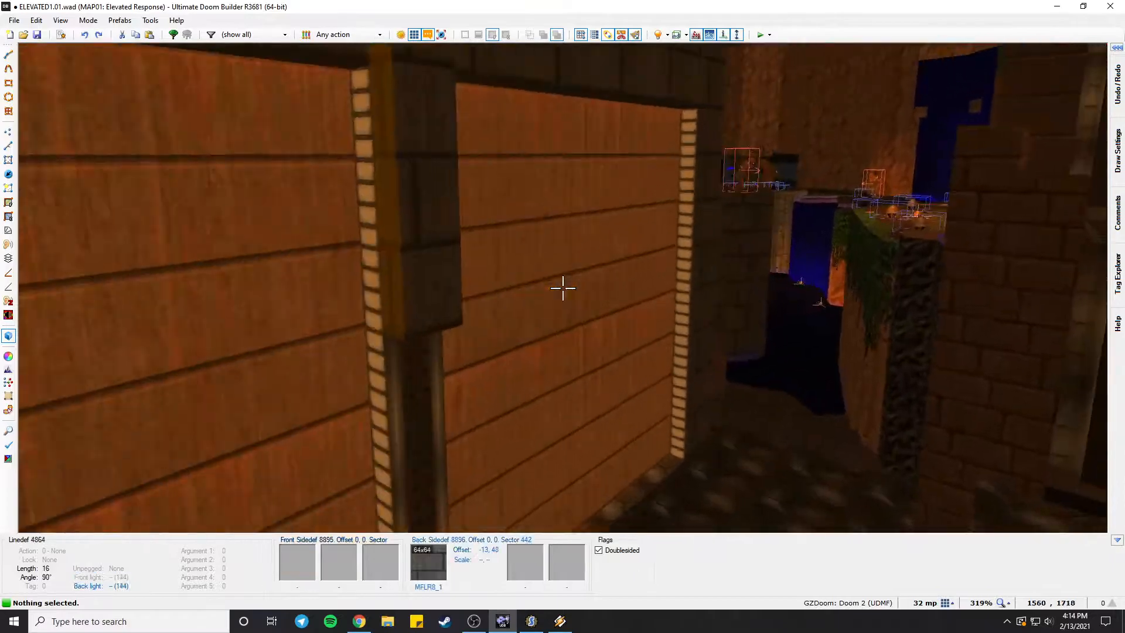
key(w)
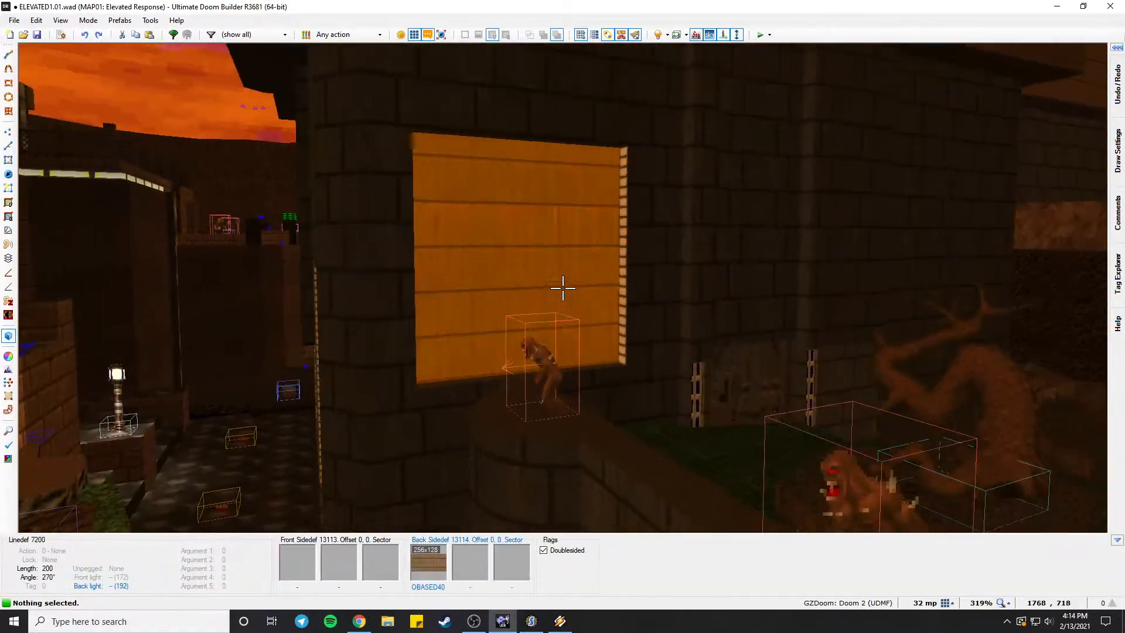
key(w)
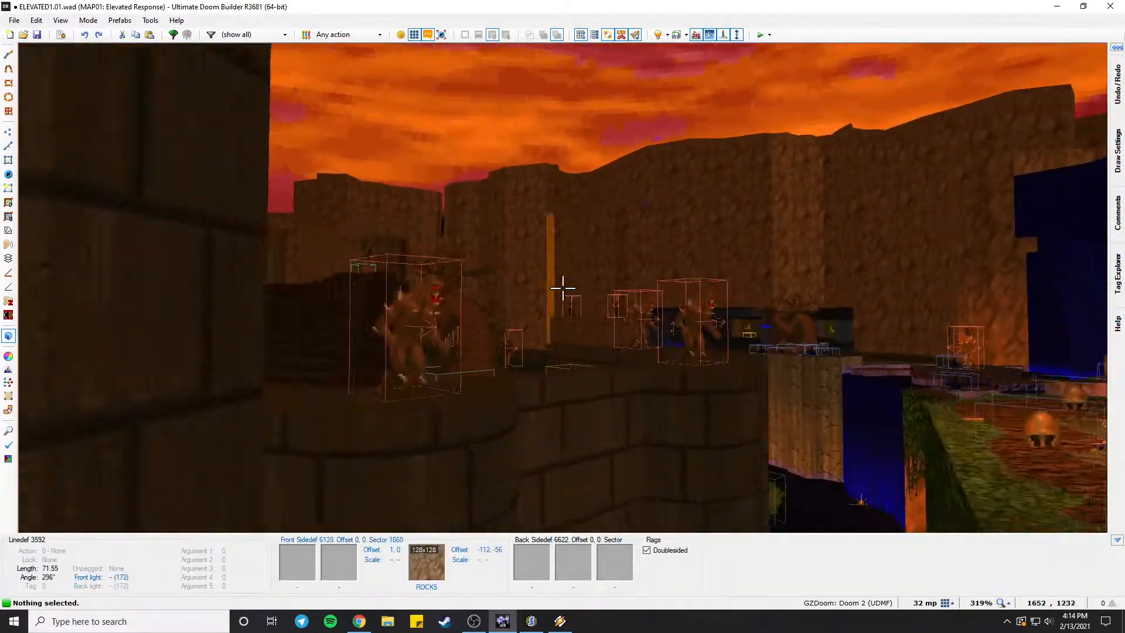
key(w)
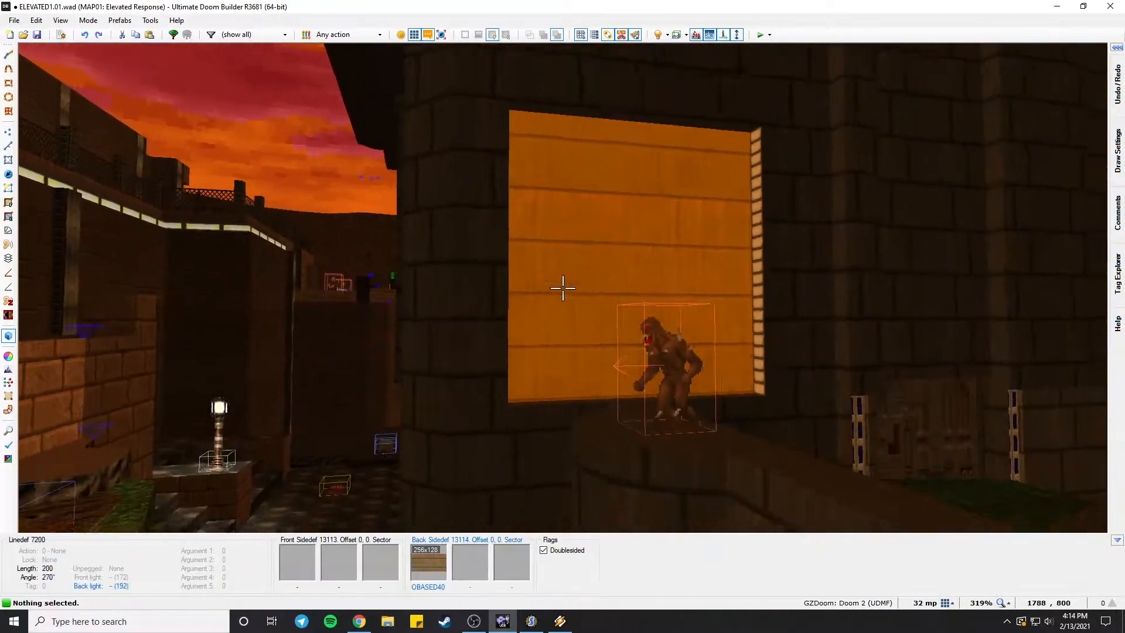
key(w)
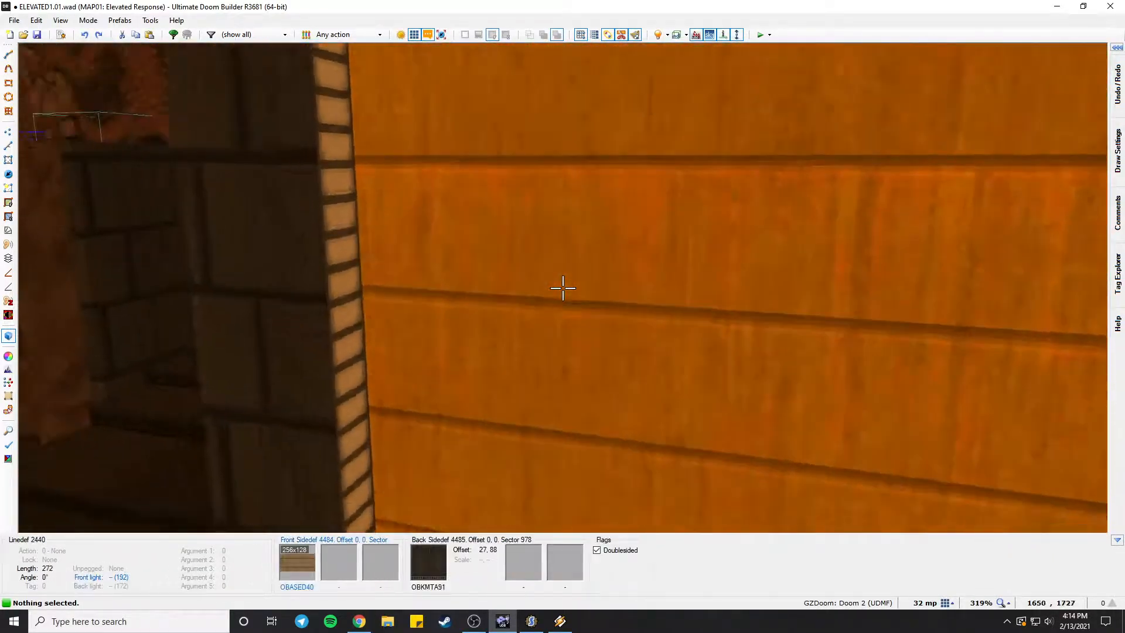
key(w)
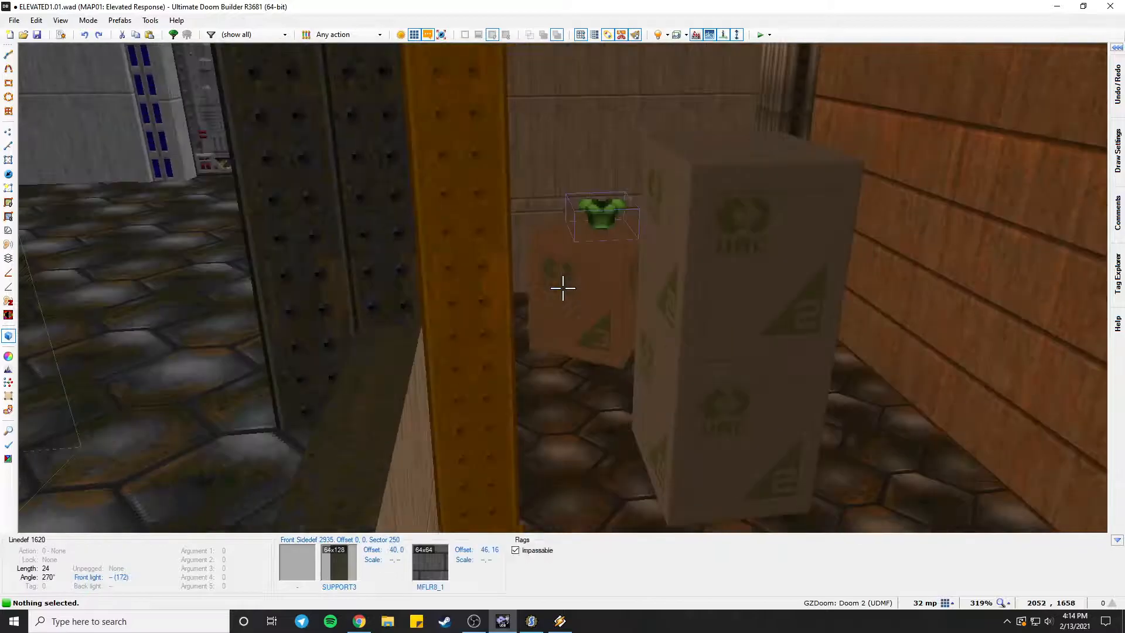
key(w)
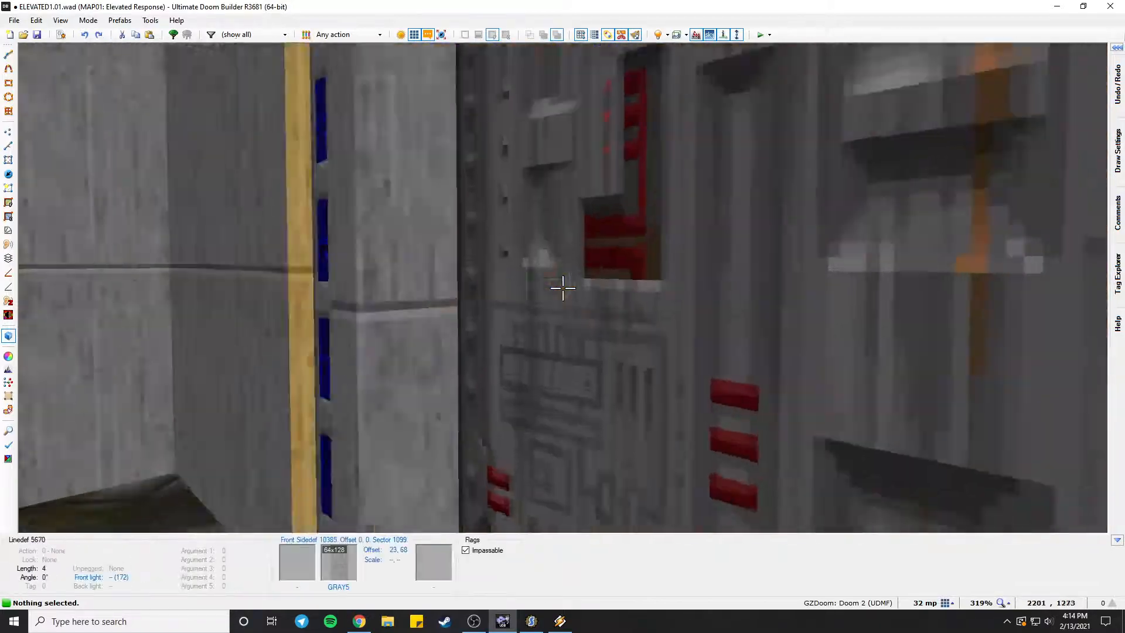
Inspect the UAC crate alcove beside the gray hall, its shaded floor and metal supports, and the blue-strip tech panel.
key(w)
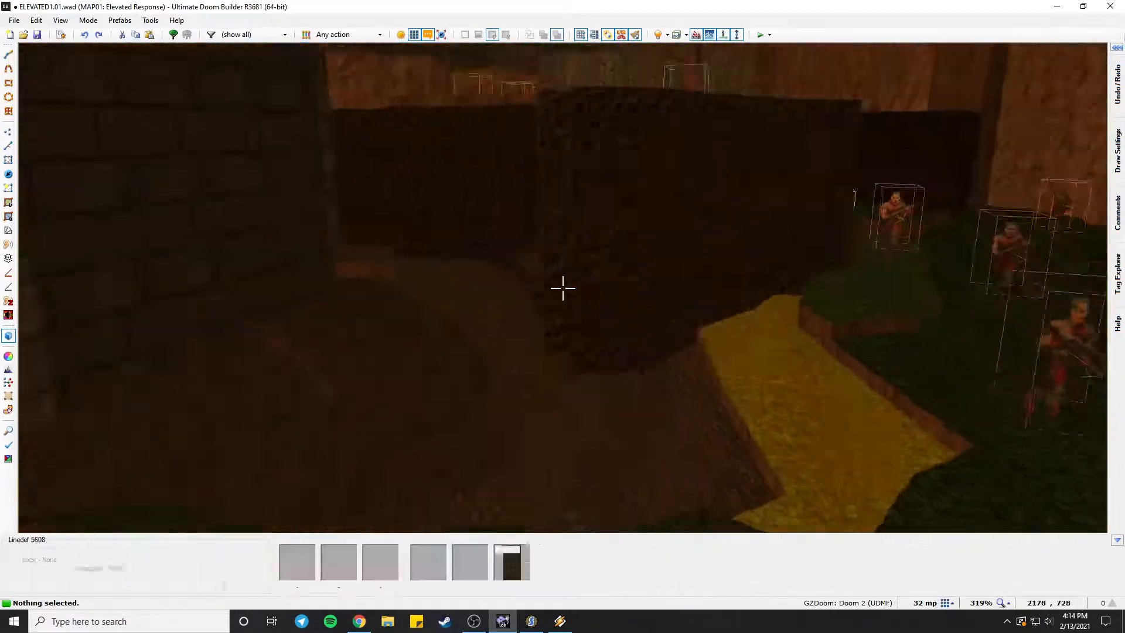
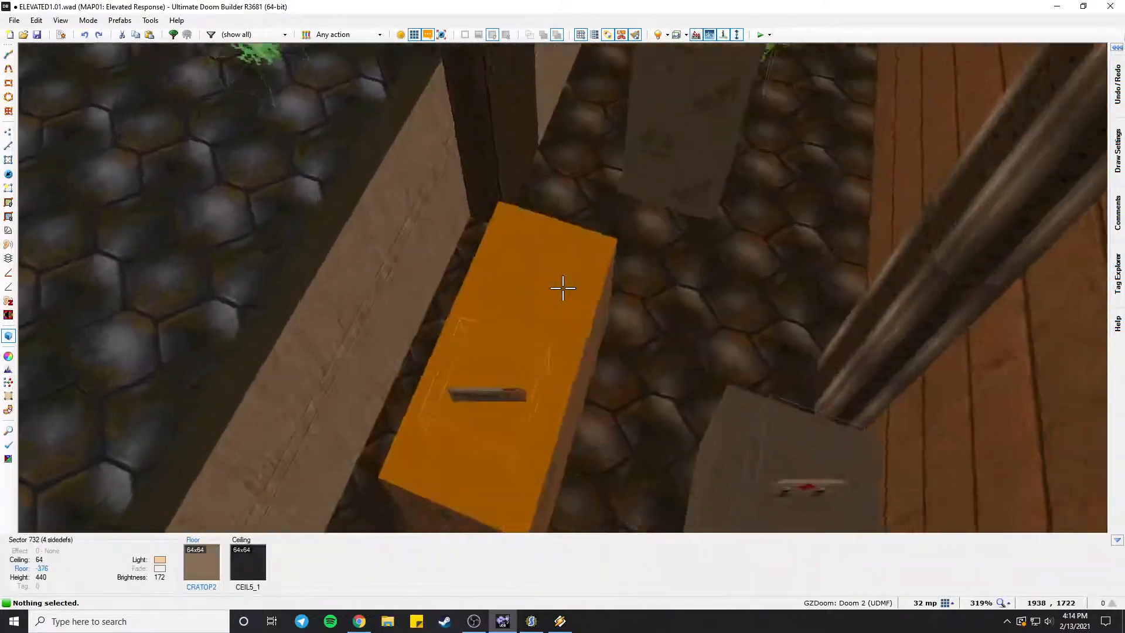
key(w)
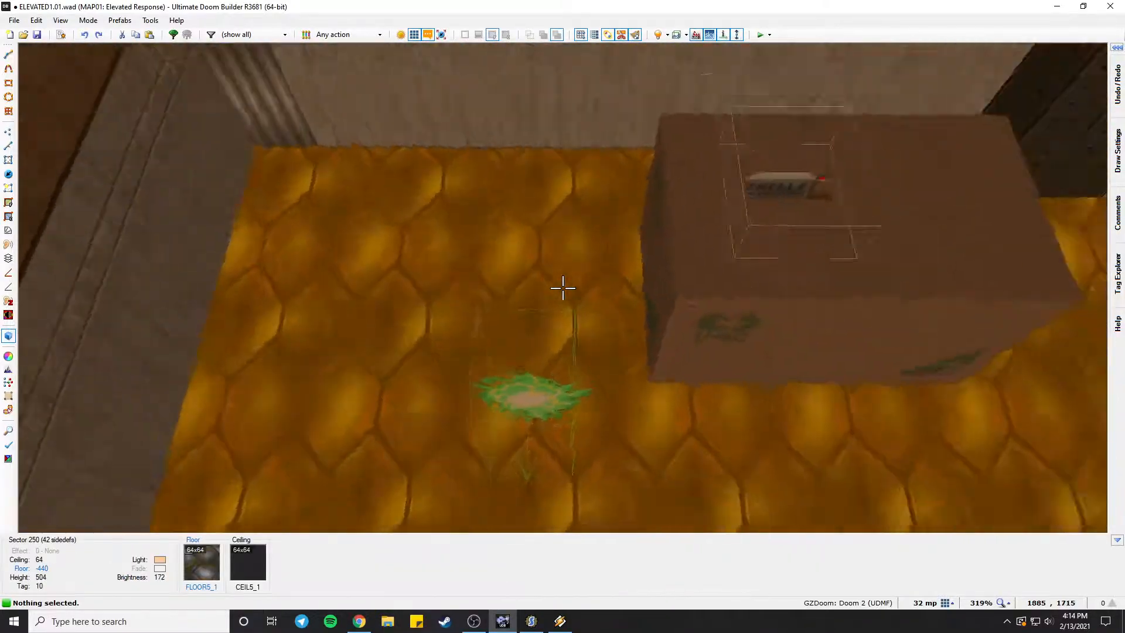
key(w)
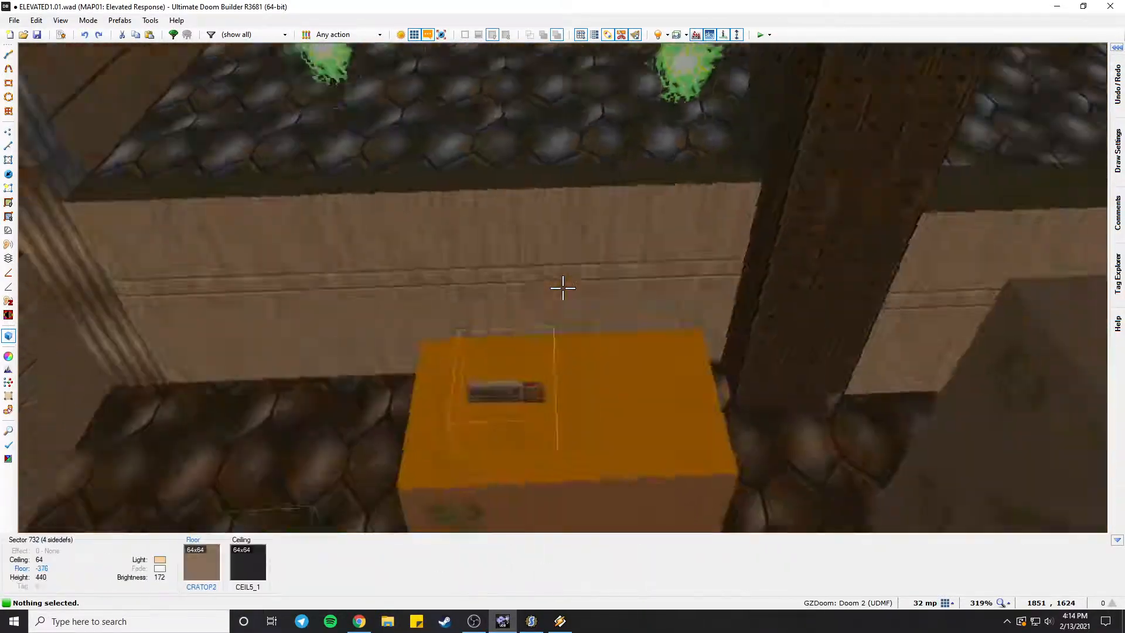
key(w)
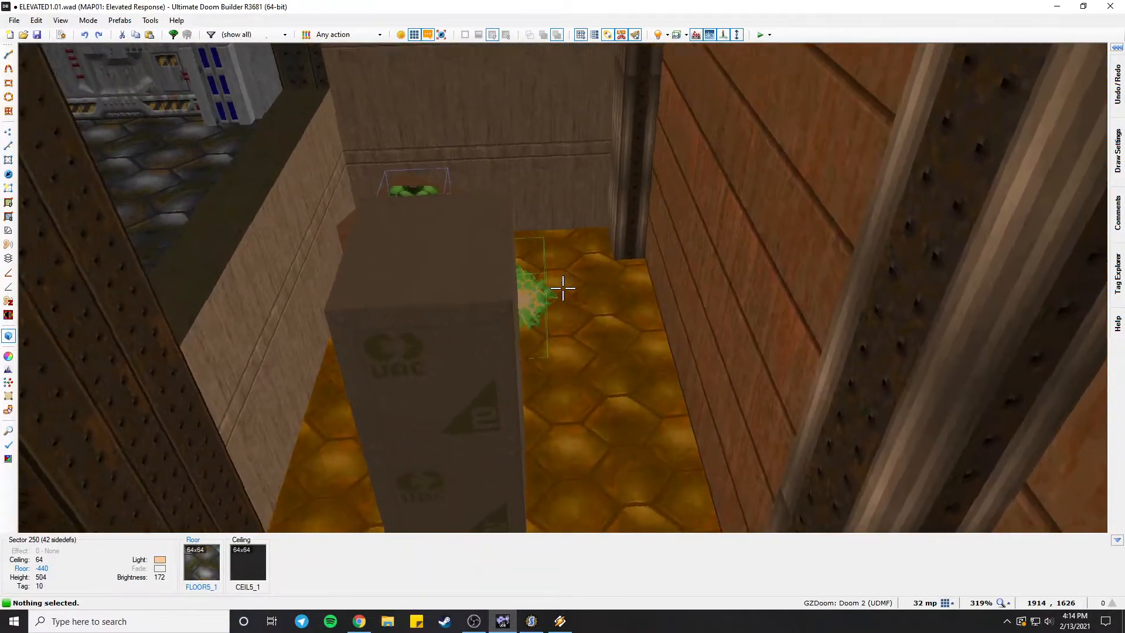
key(w)
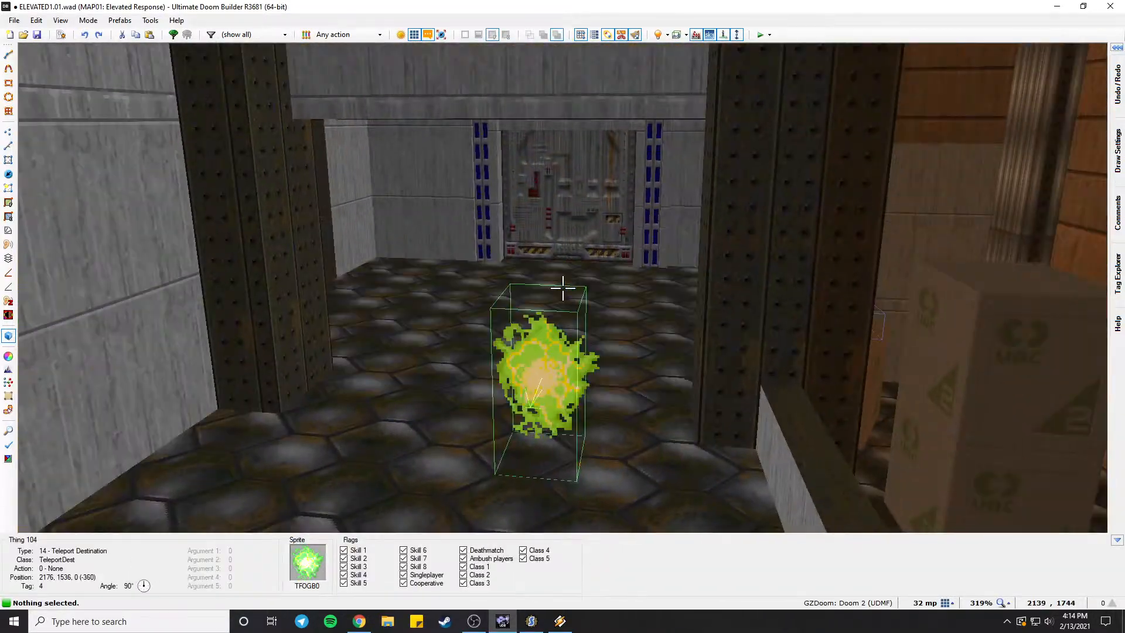
key(w)
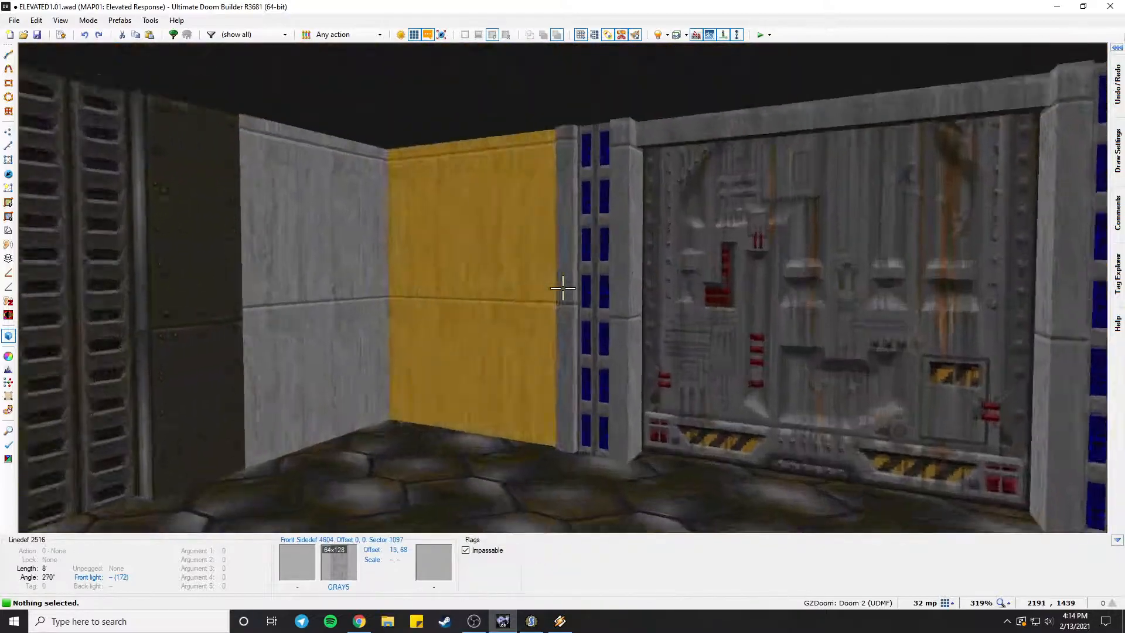
Compare the outdoor grassy ledges and rock cliffs around the zombiemen with the crate alcove inside.
key(w)
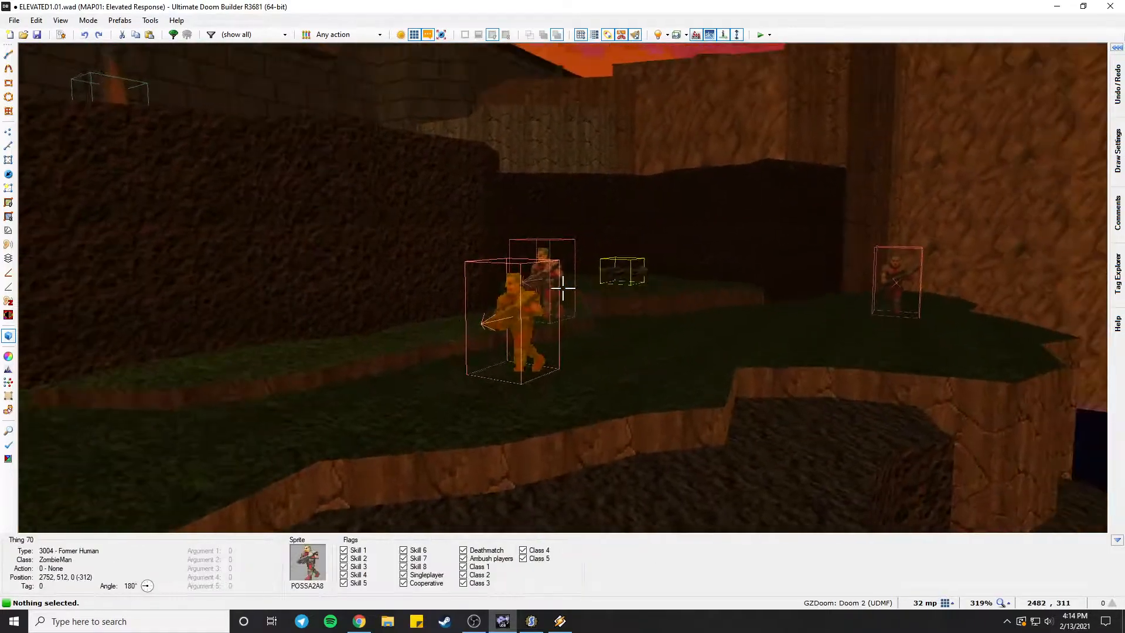
key(s)
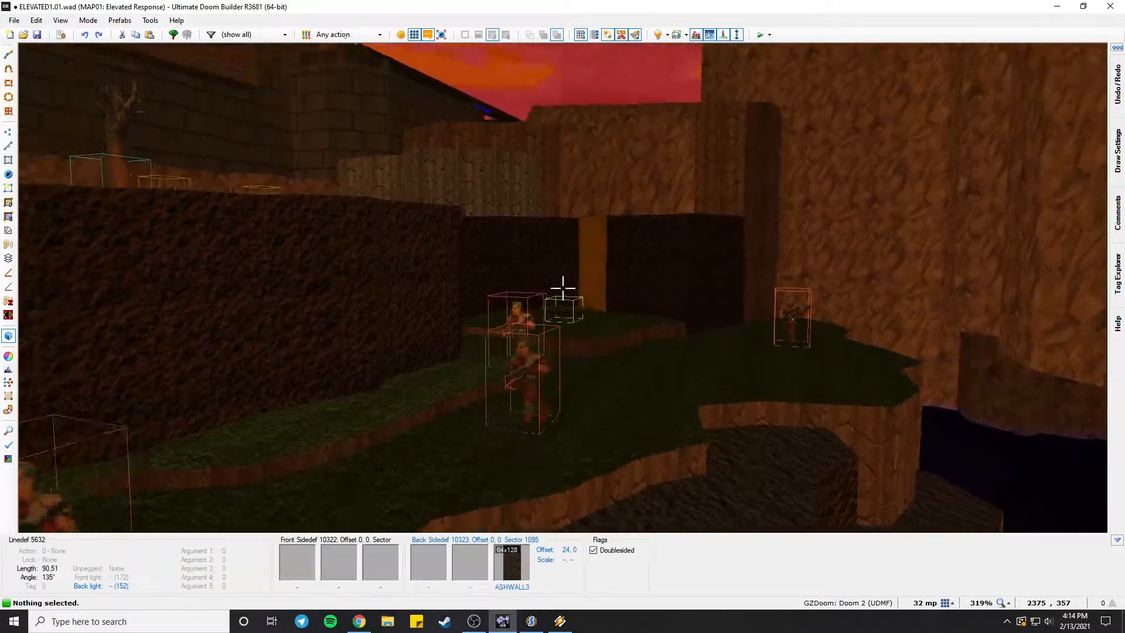
key(w)
key(w)
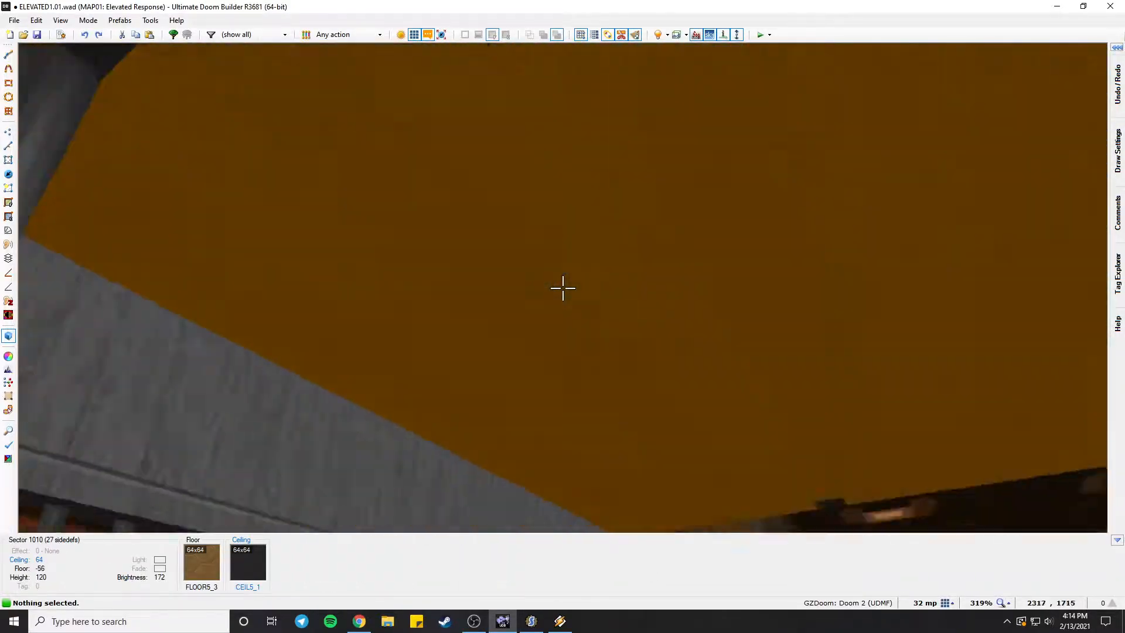
key(w)
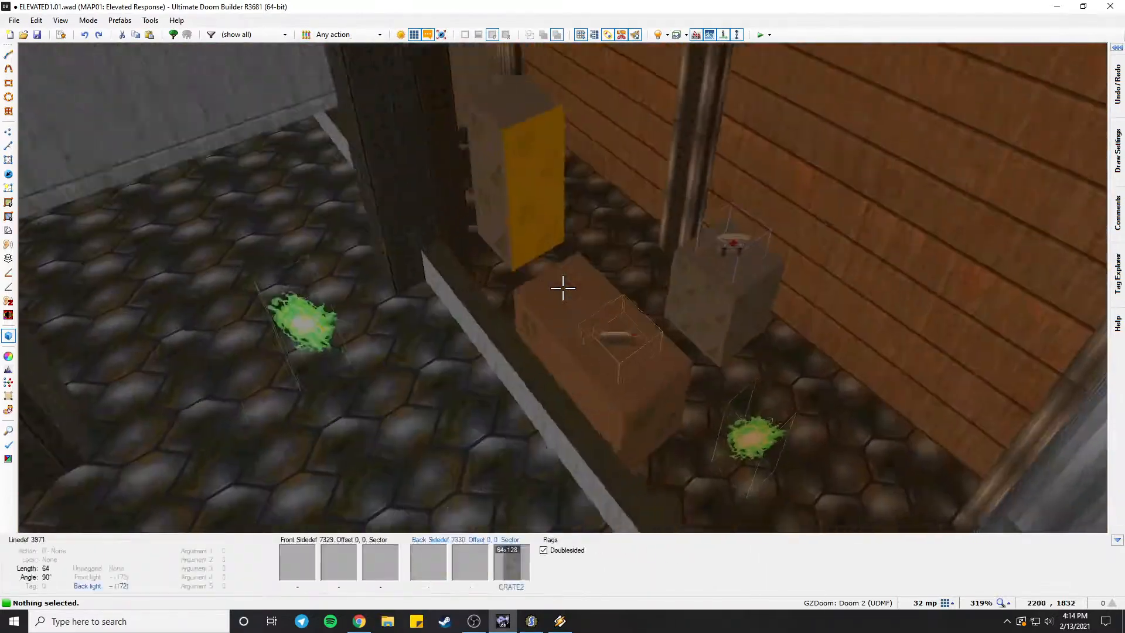
Review the light-strip brick walls, fenced walkway by the UAC door and cliffside lift, and return to the gray hall's ceiling.
key(w)
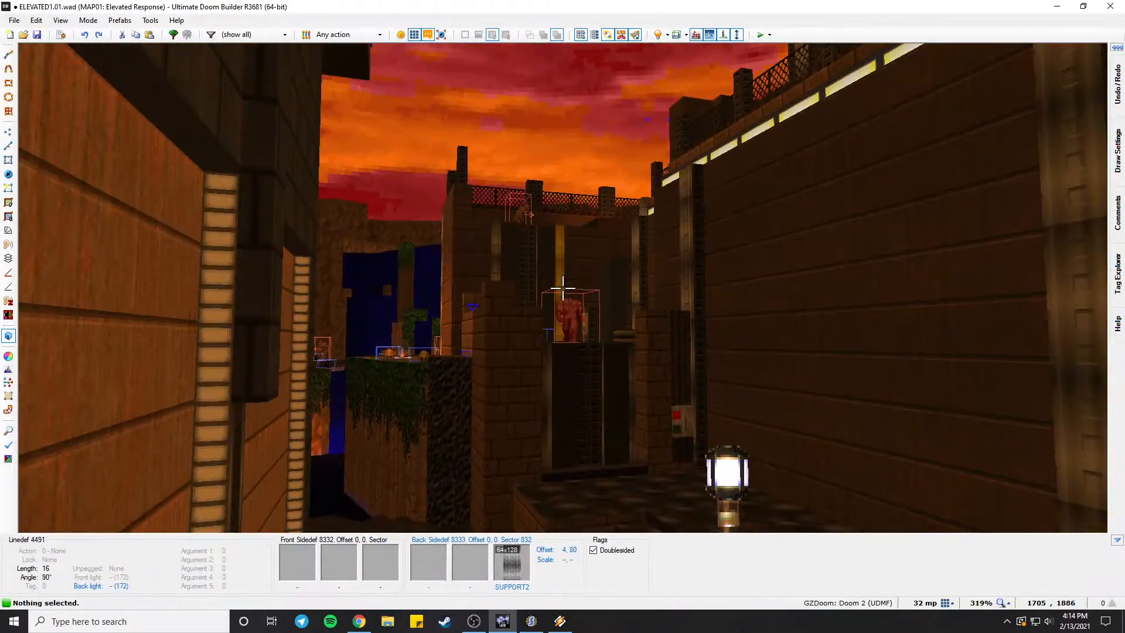
key(w)
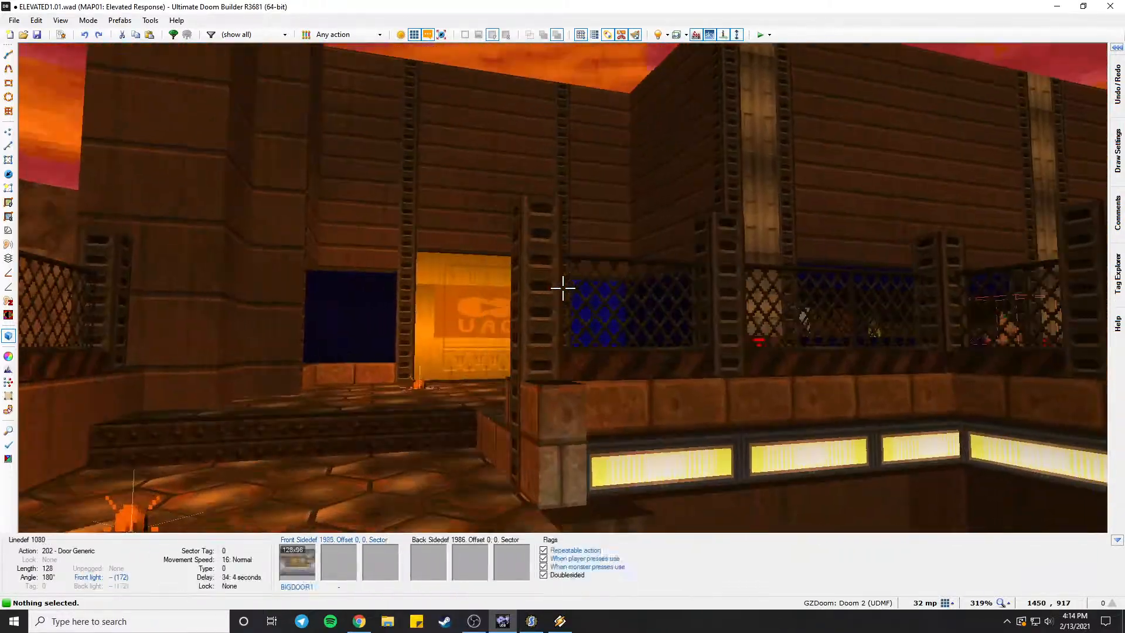
key(w)
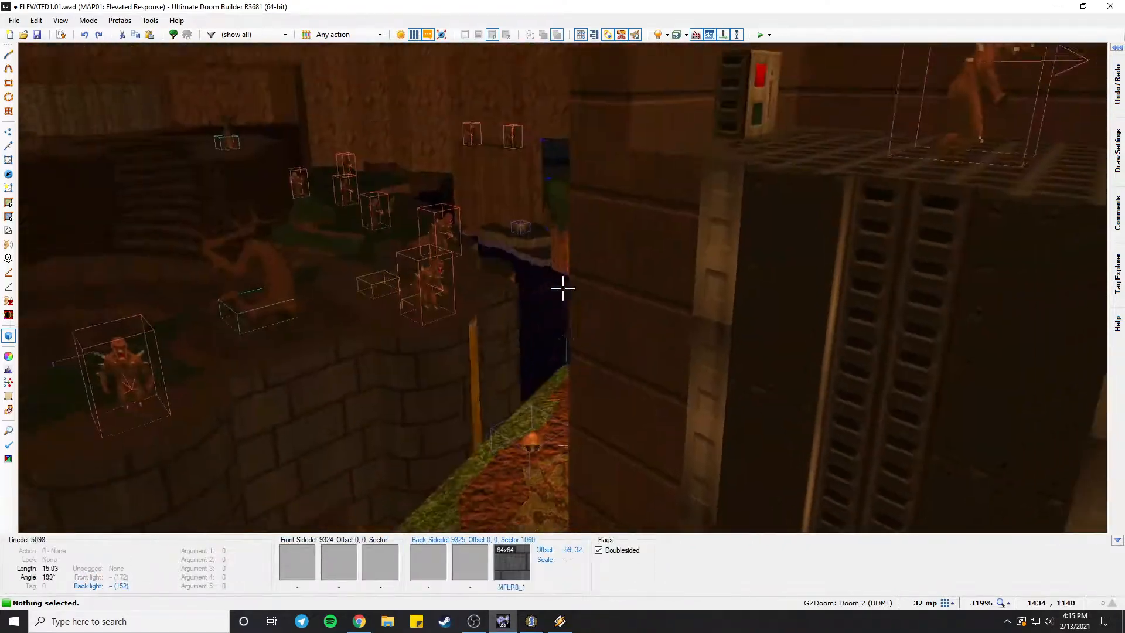
key(w)
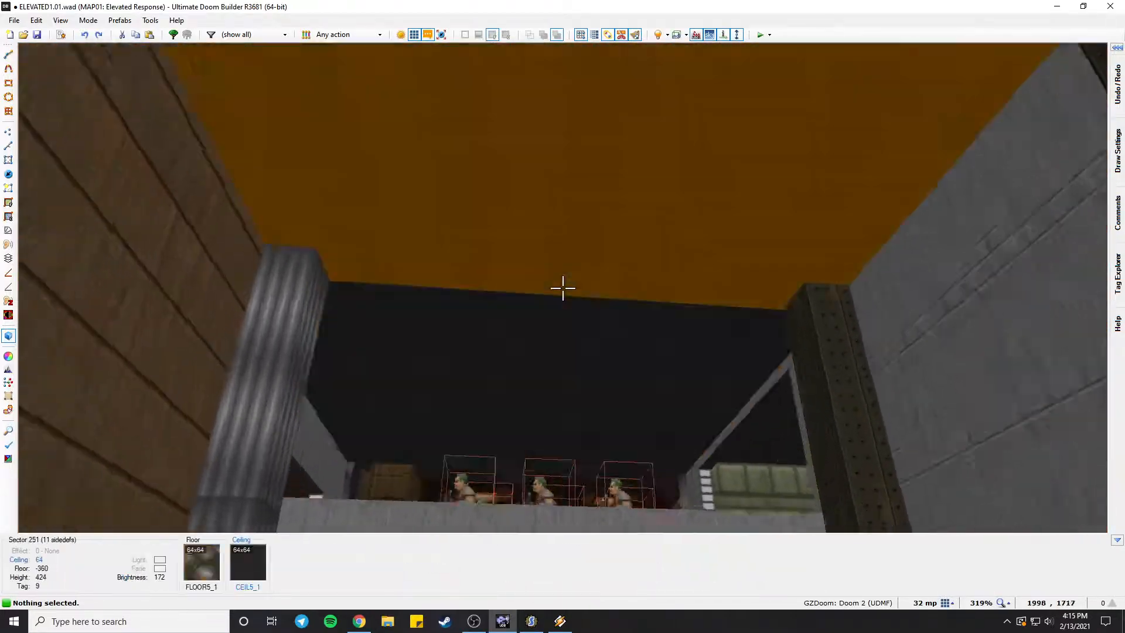
Examine the brown tech room's ceiling lamps, orange-to-gray floor lighting, hazard-striped platform and row of helmets.
key(w)
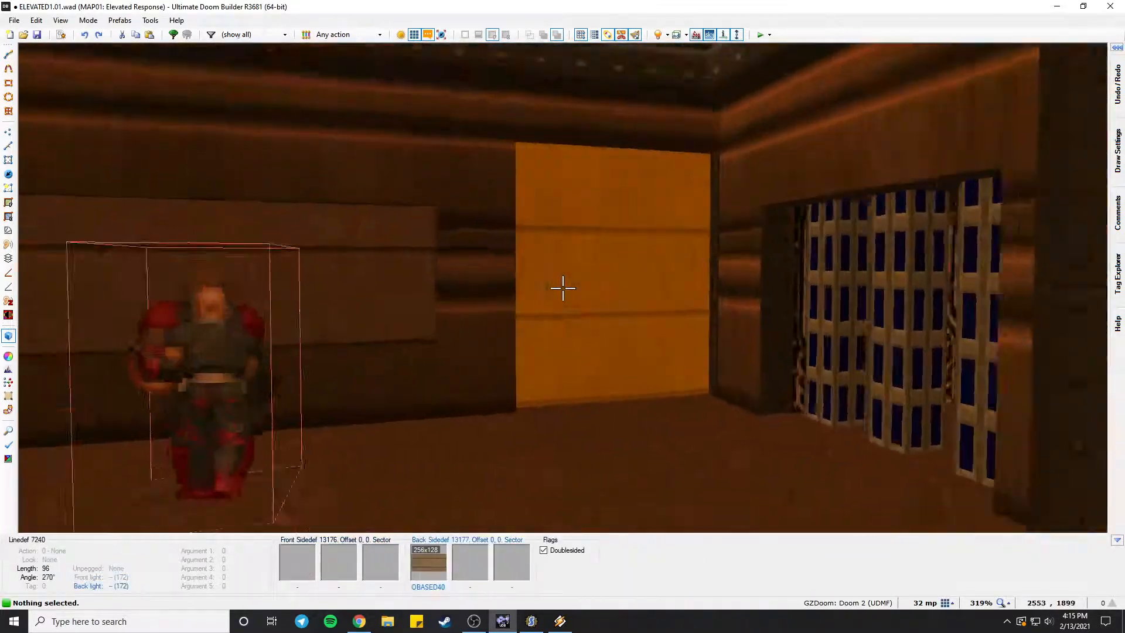
key(w)
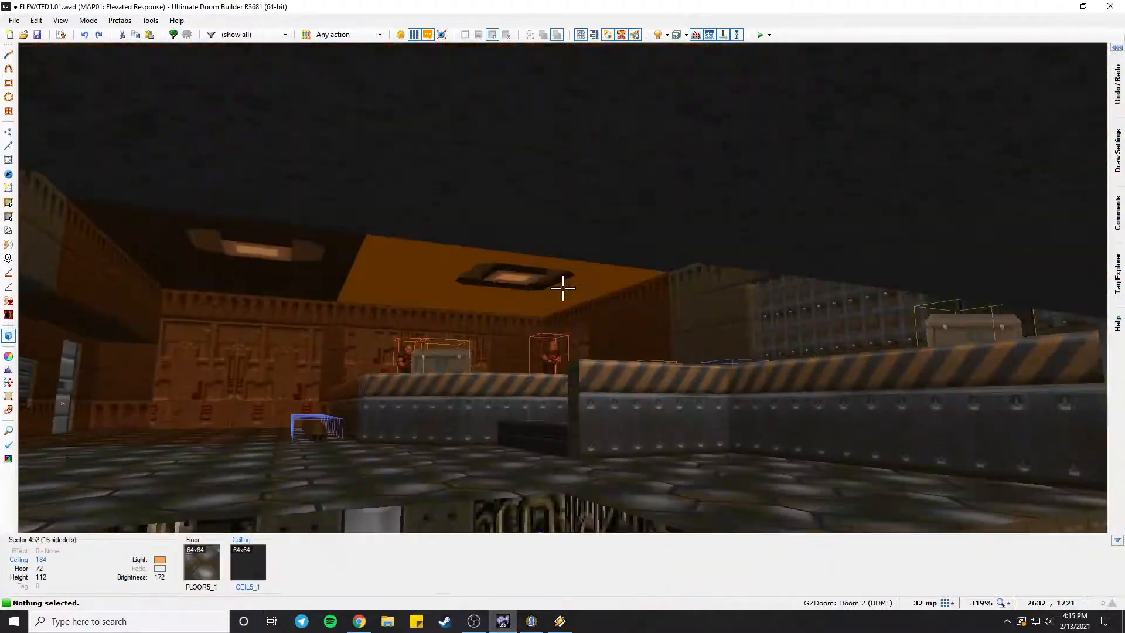
key(w)
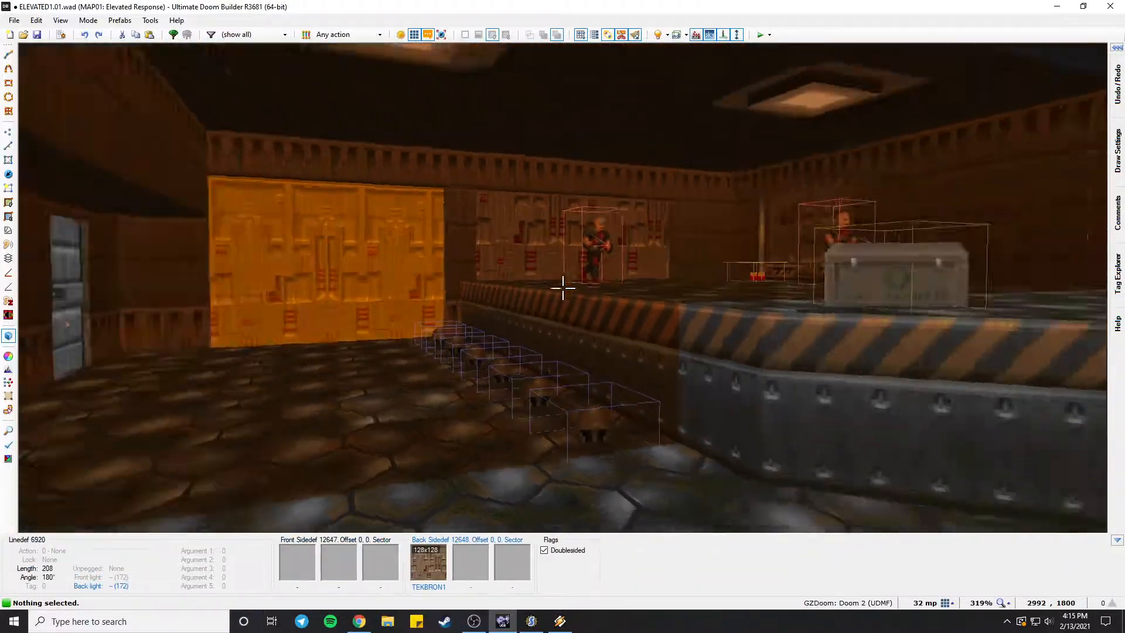
key(s)
key(w)
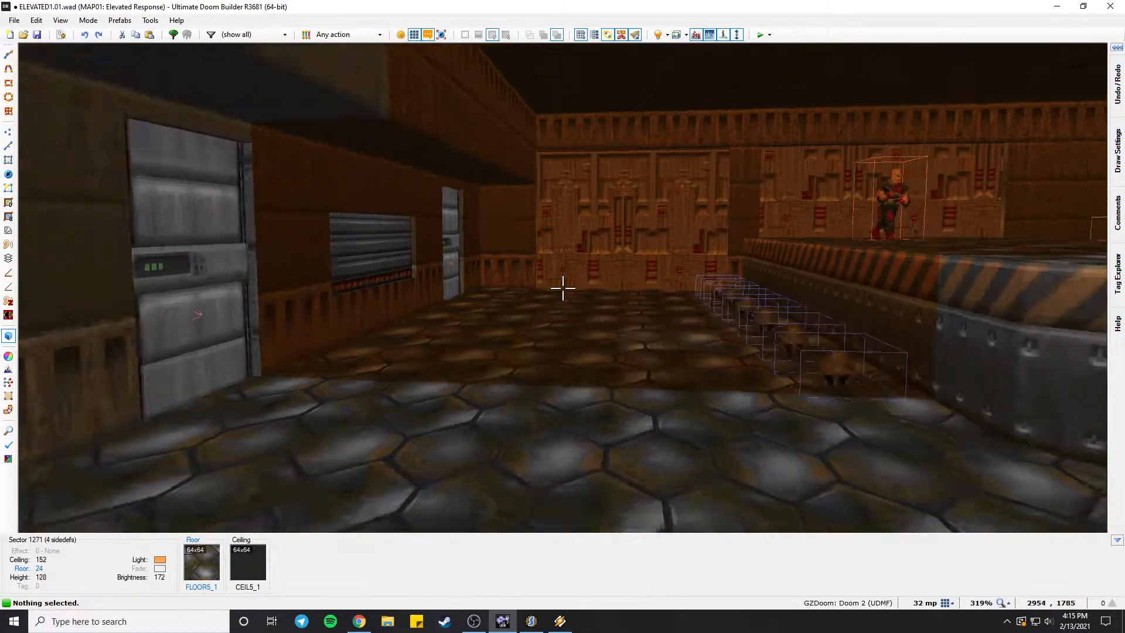
key(s)
key(w)
key(s)
key(s)
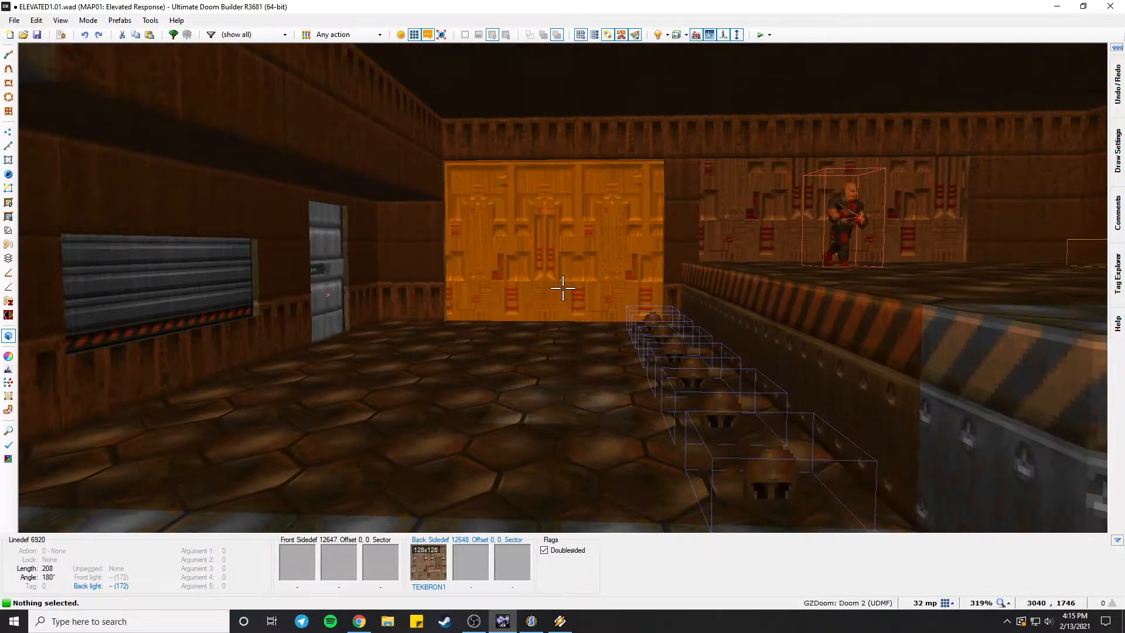
key(s)
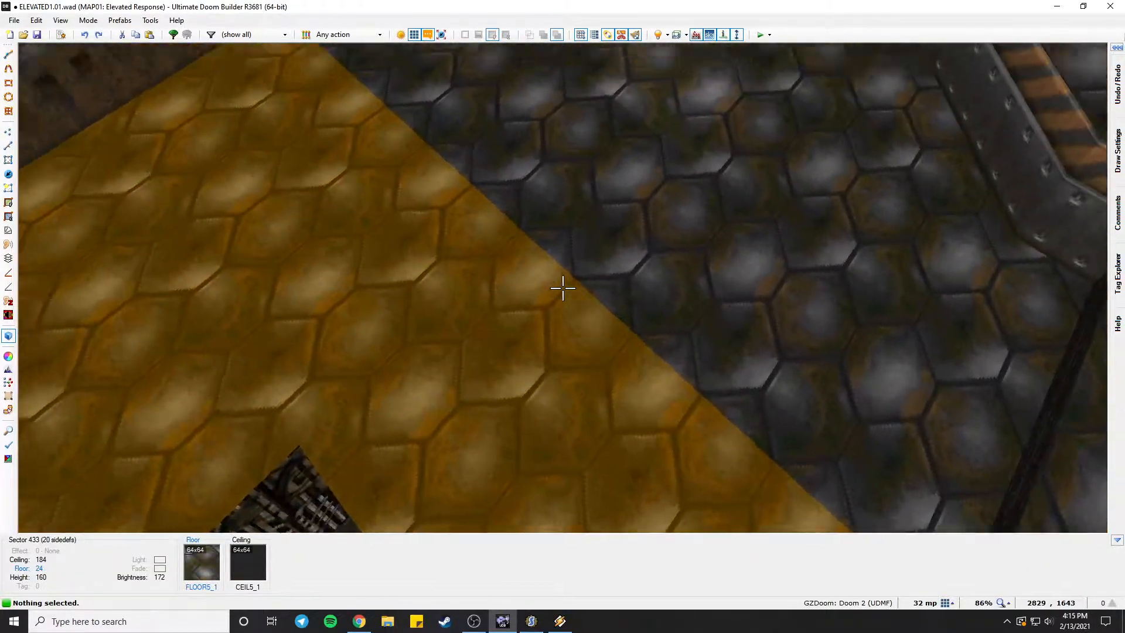
Inspect the brown room's gray doors, metal shutter and tech wall, and compare them with the revenant courtyard outside.
key(d)
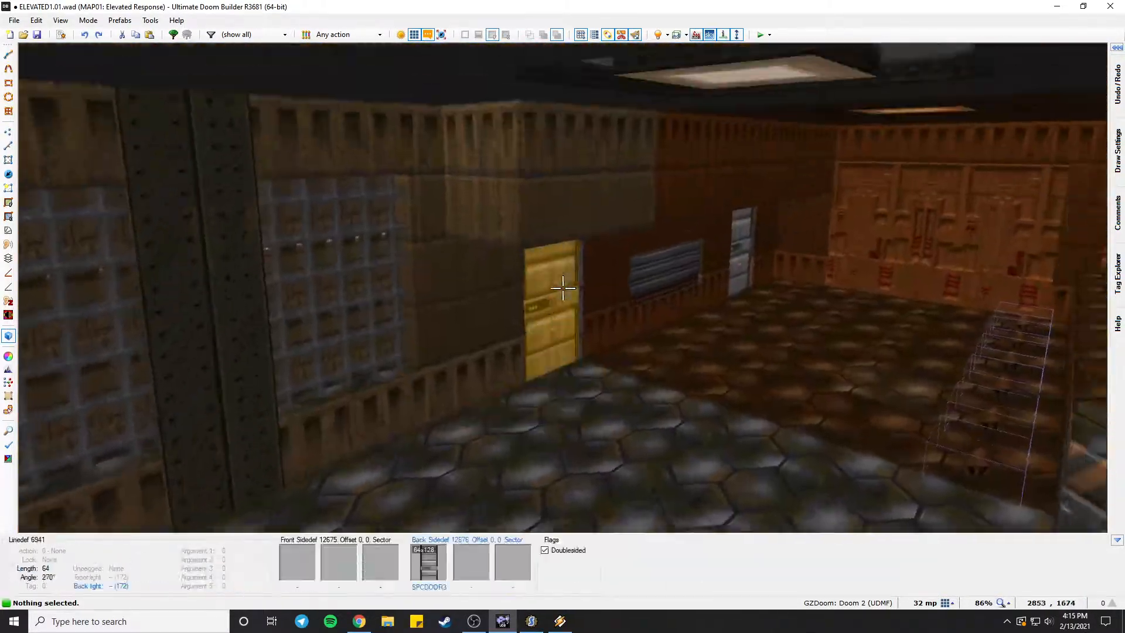
key(w)
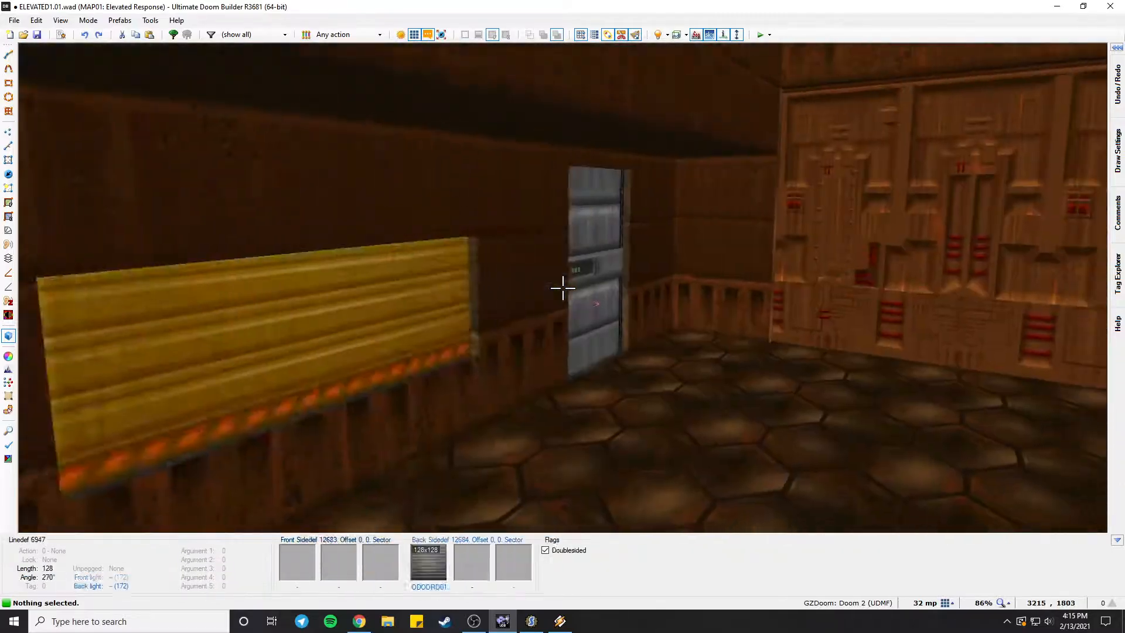
key(w)
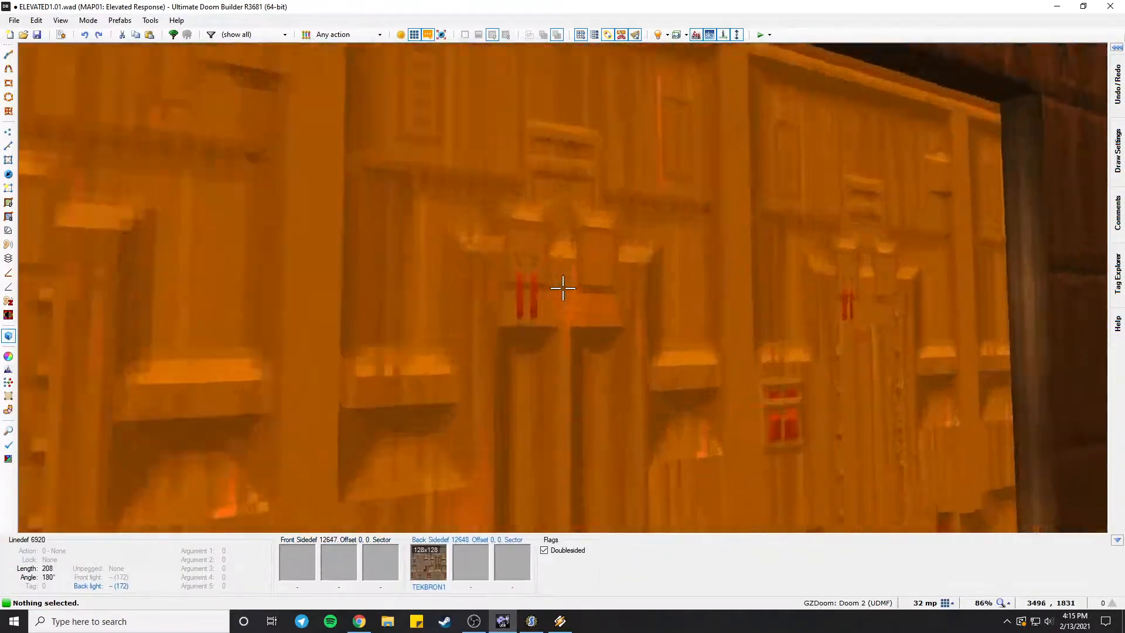
key(d)
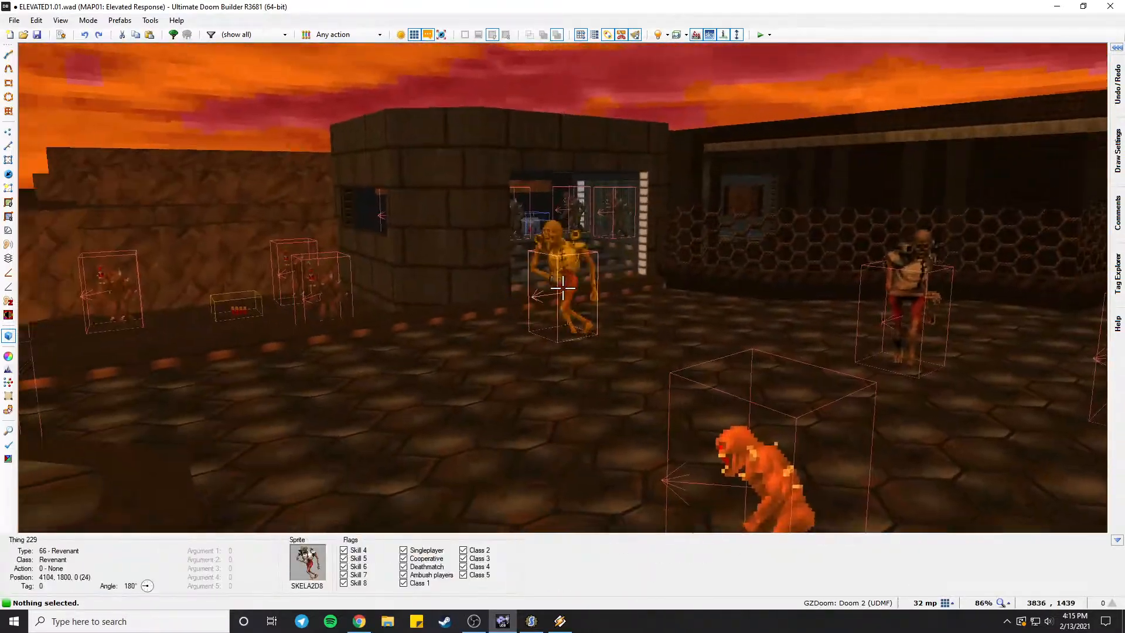
key(w)
key(w)
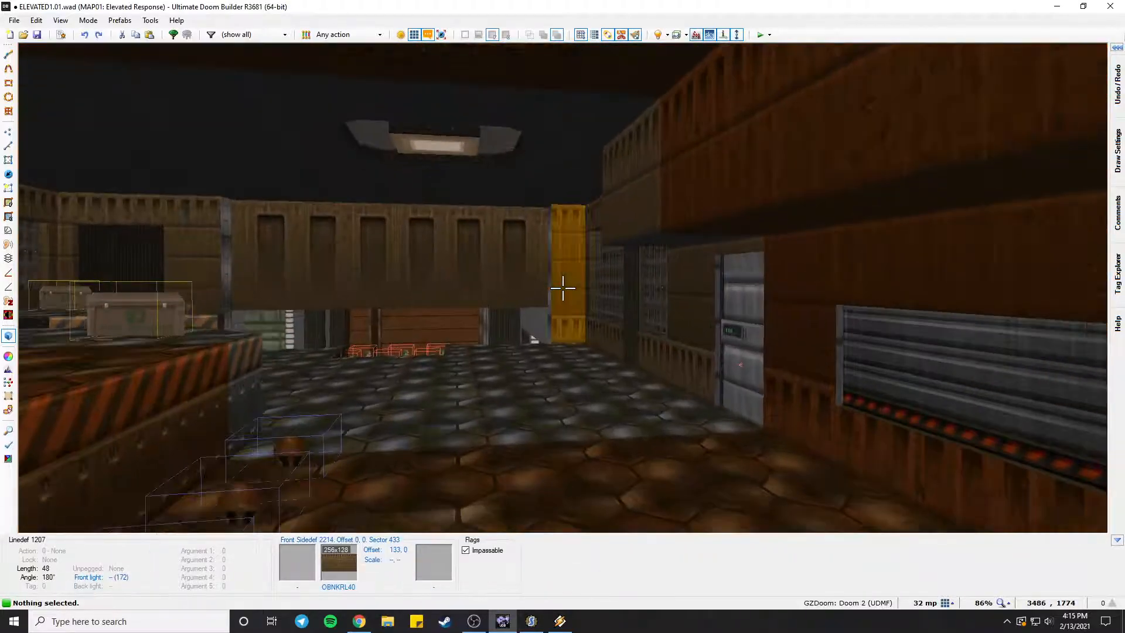
Review the platform room's open edge, the outdoor rock steps and grassy ledge with supply boxes, and the circuit-textured shaft.
key(w)
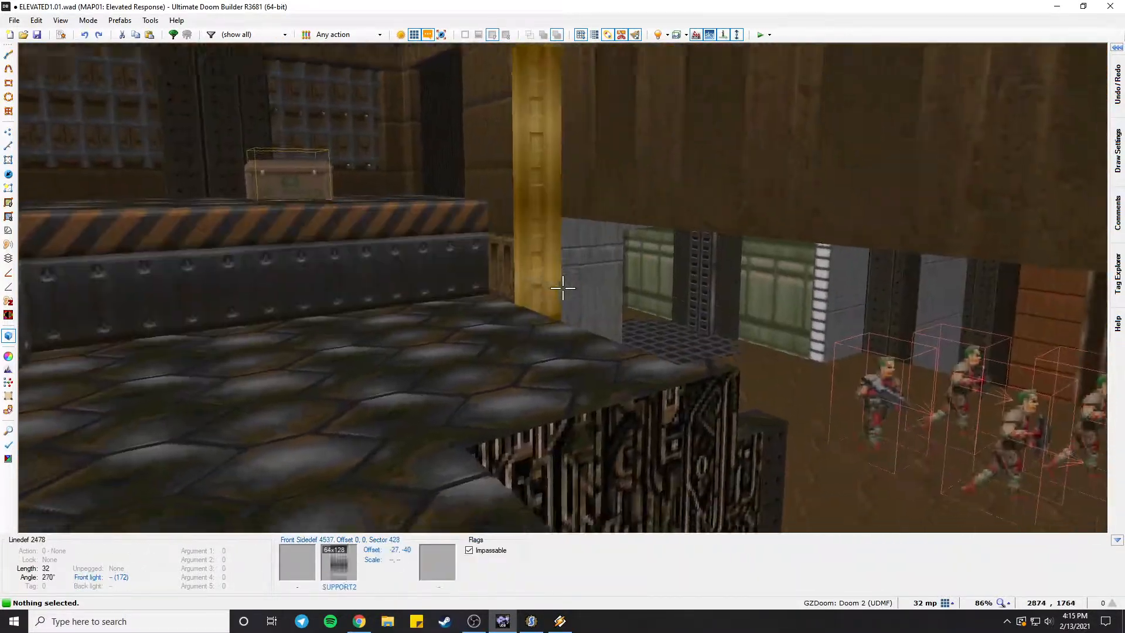
key(w)
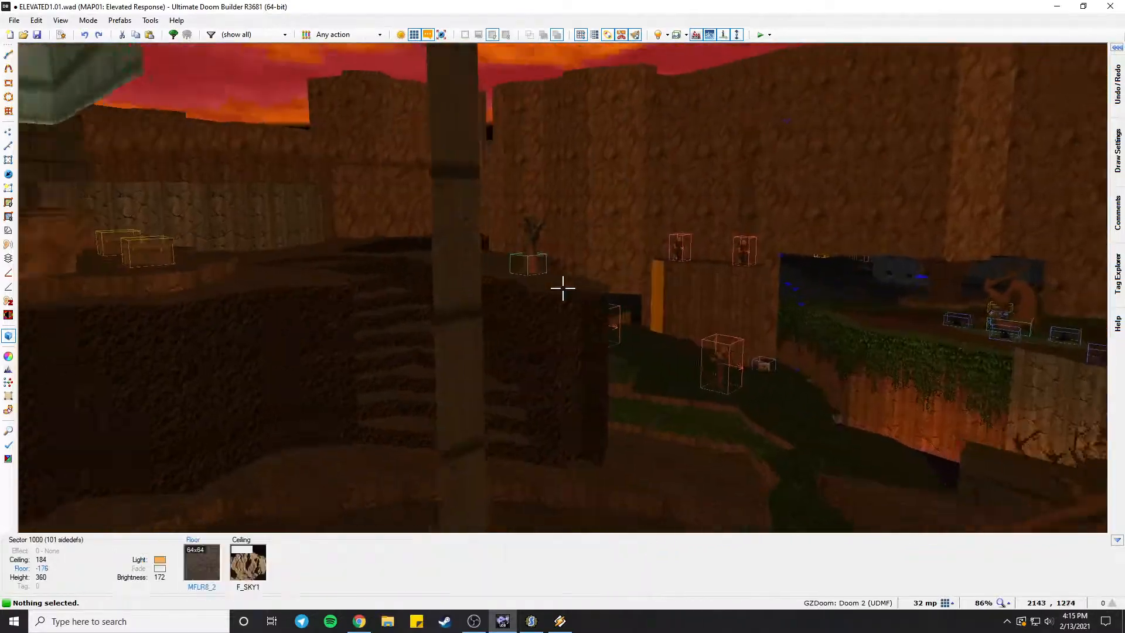
key(w)
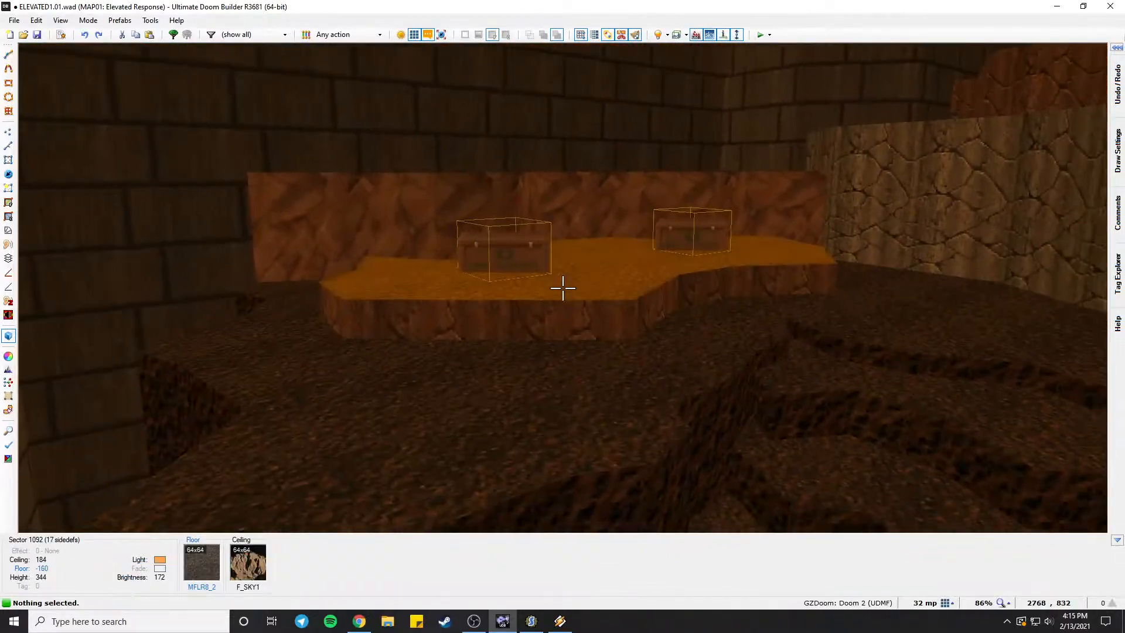
key(w)
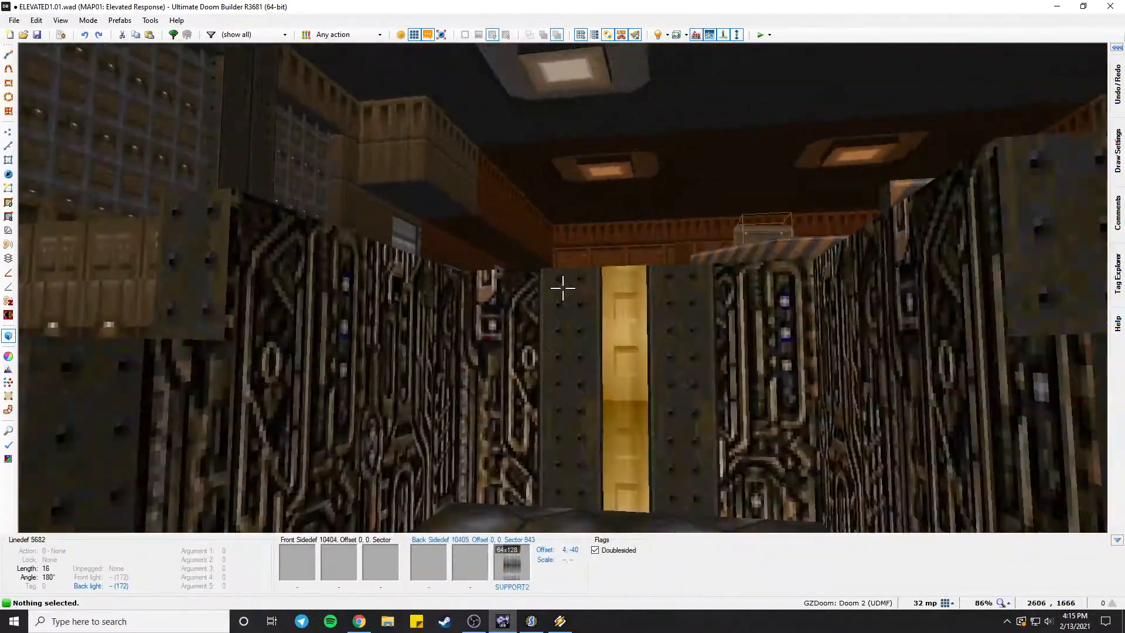
Review the hazard-striped platform from several distances, including its side steps, rocket box, medkit and the warm-to-neutral lighting boundary.
key(s)
key(w)
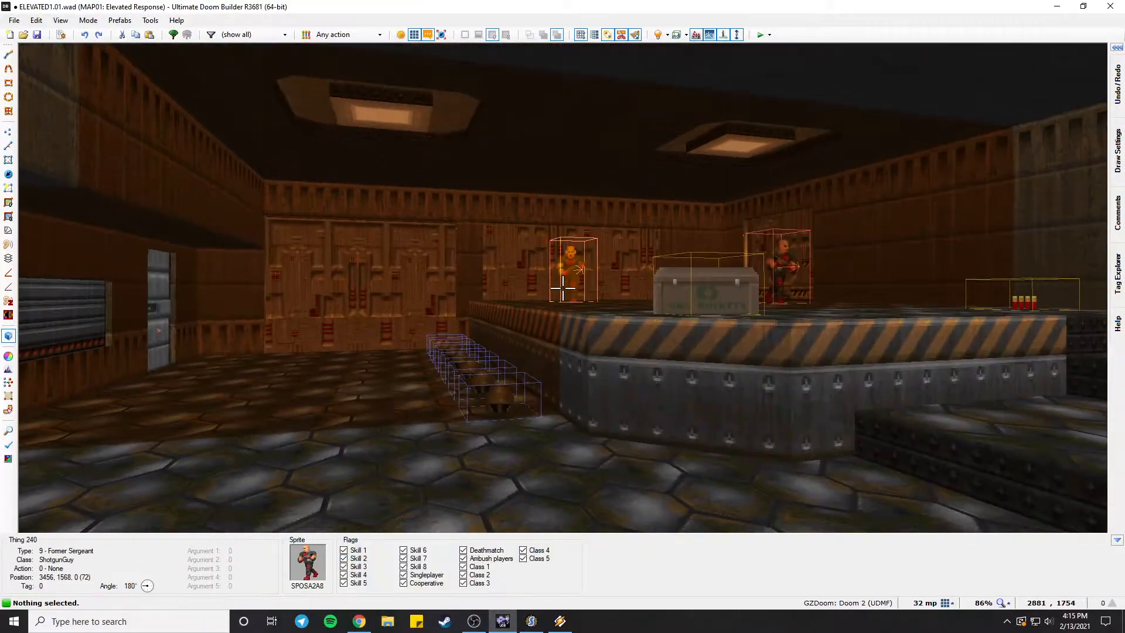
key(w)
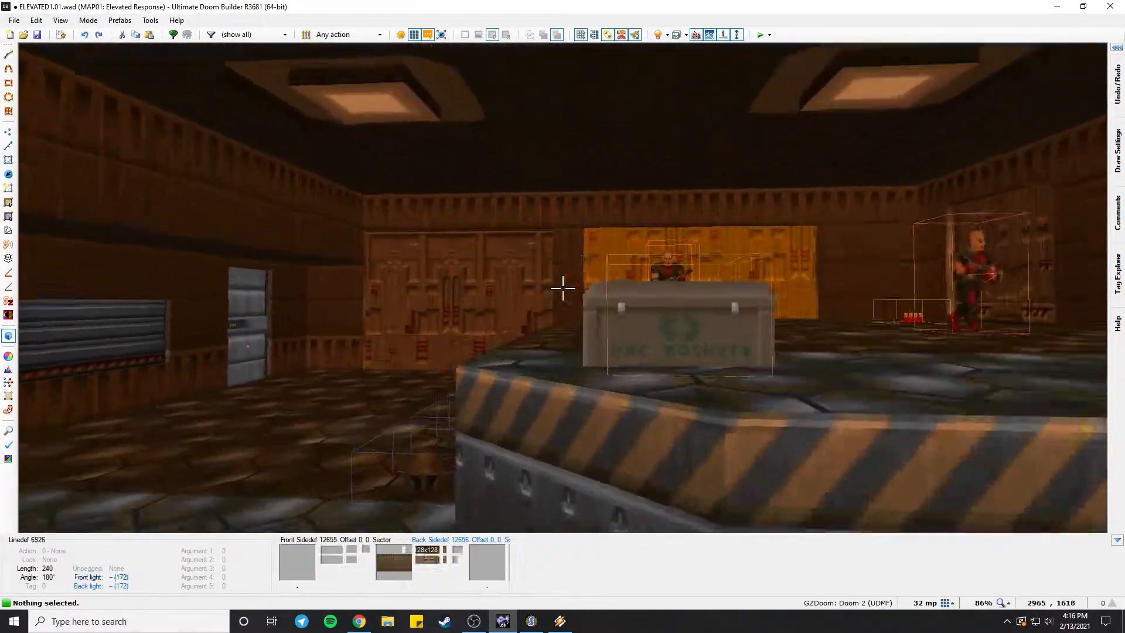
key(s)
key(s)
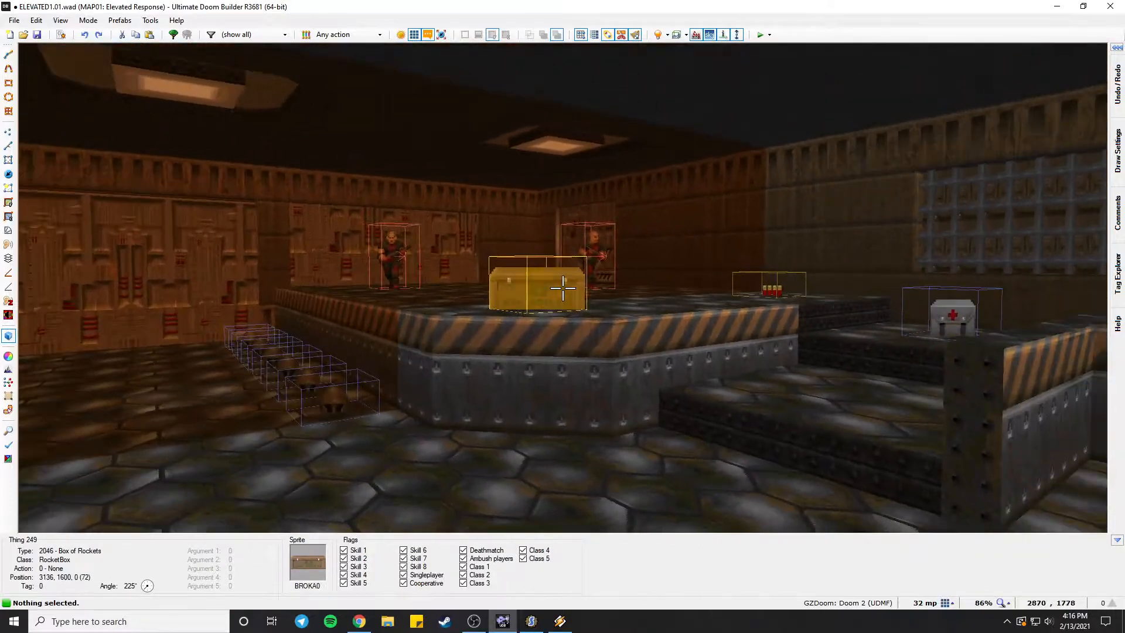
key(s)
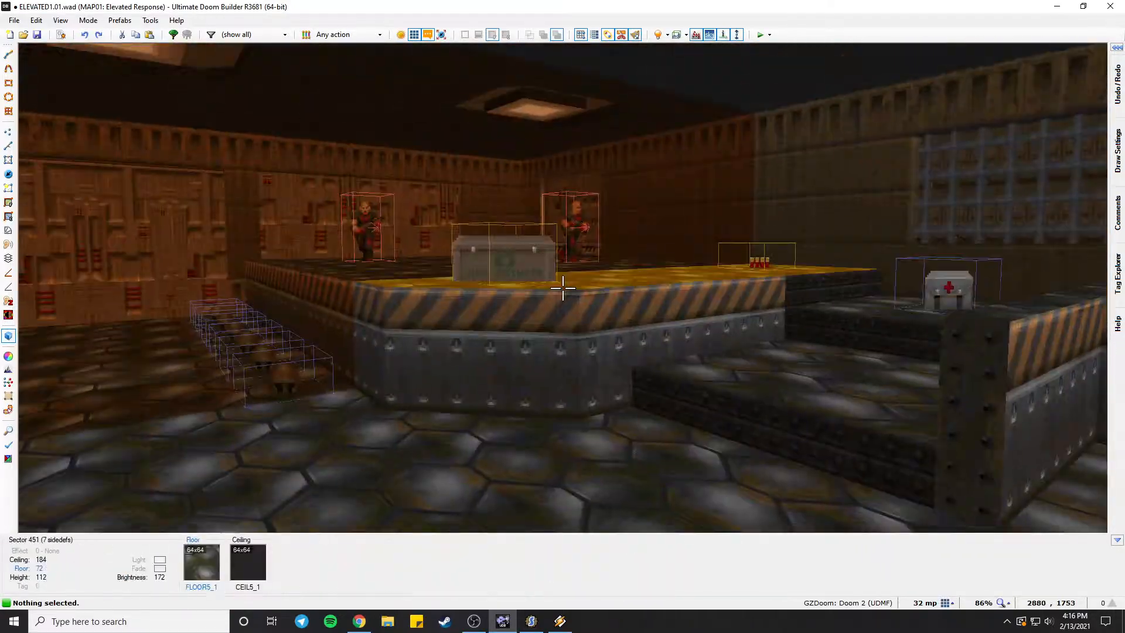
key(d)
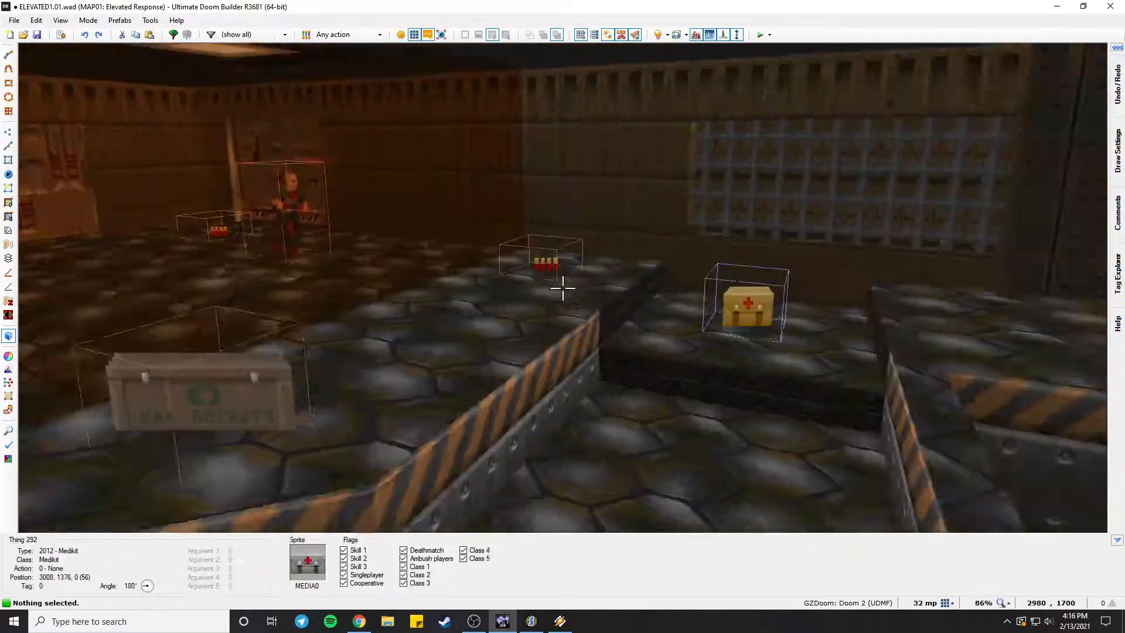
Open MAP01 from 00_Elevated_Response1.1.wad with the GZDoom: Doom 2 (UDMF) configuration, without saving changes to ELEVATED1.01.wad.
key(q)
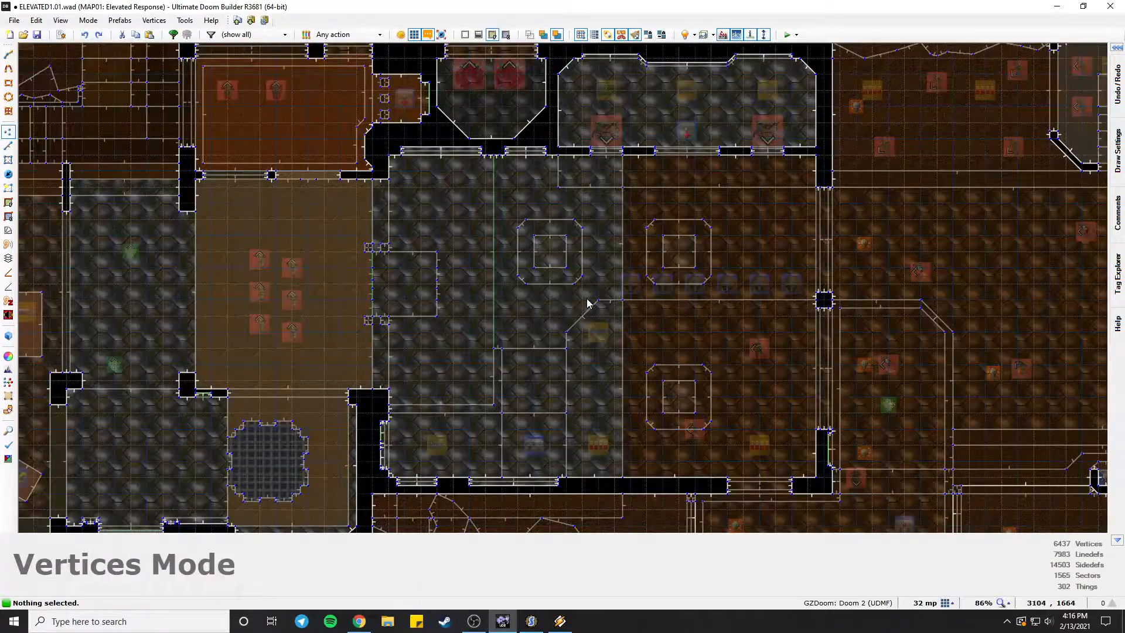
click(23, 35)
click(273, 44)
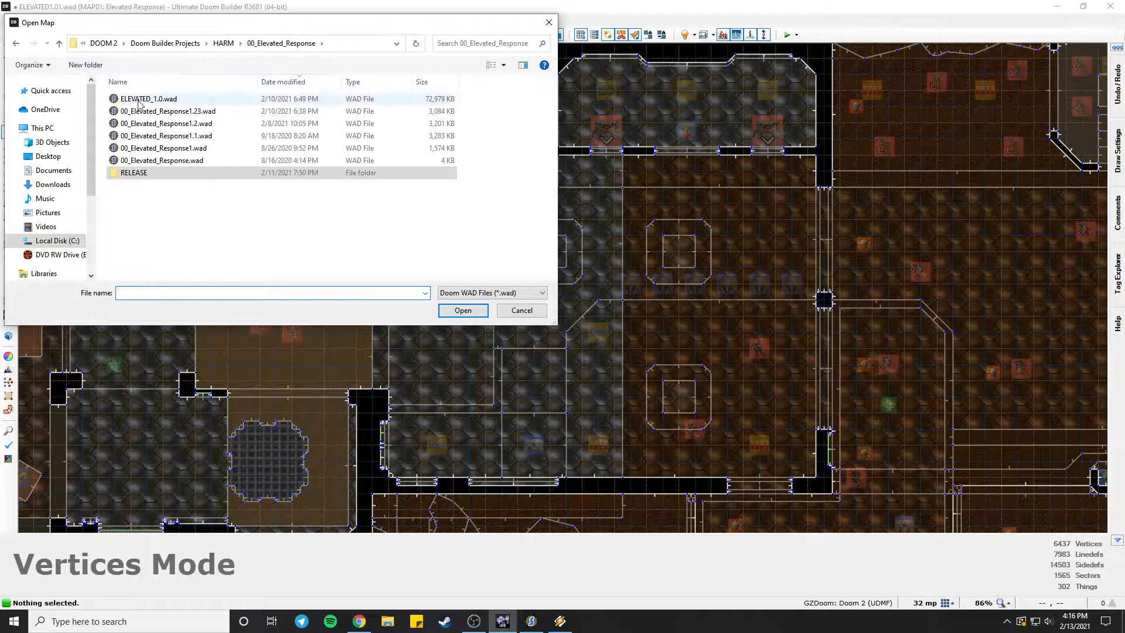
double_click(166, 124)
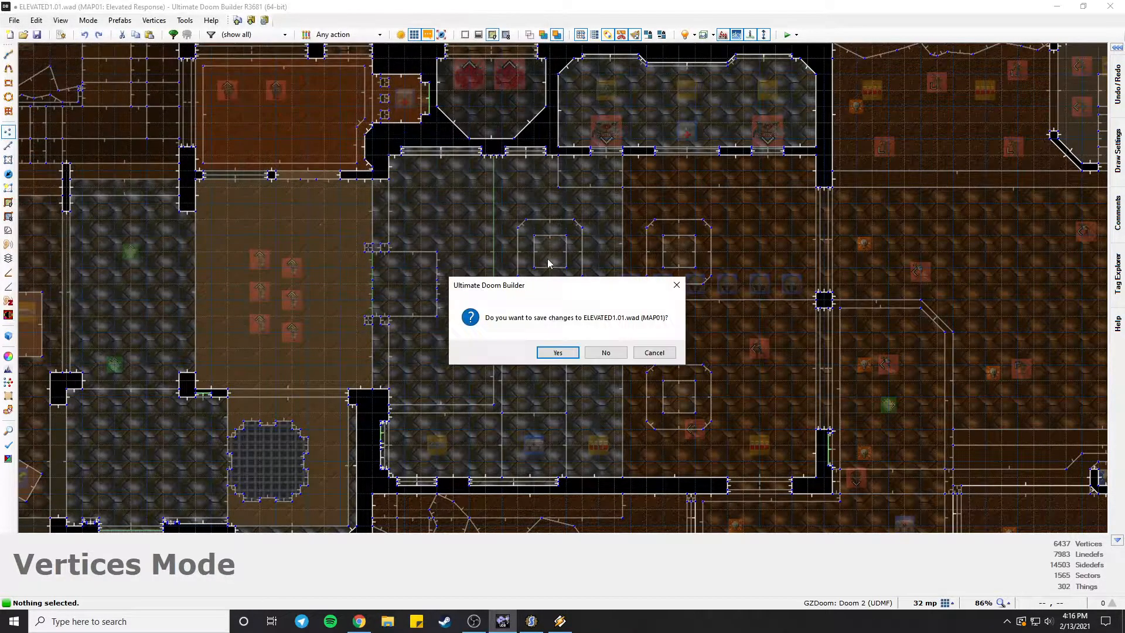
click(604, 352)
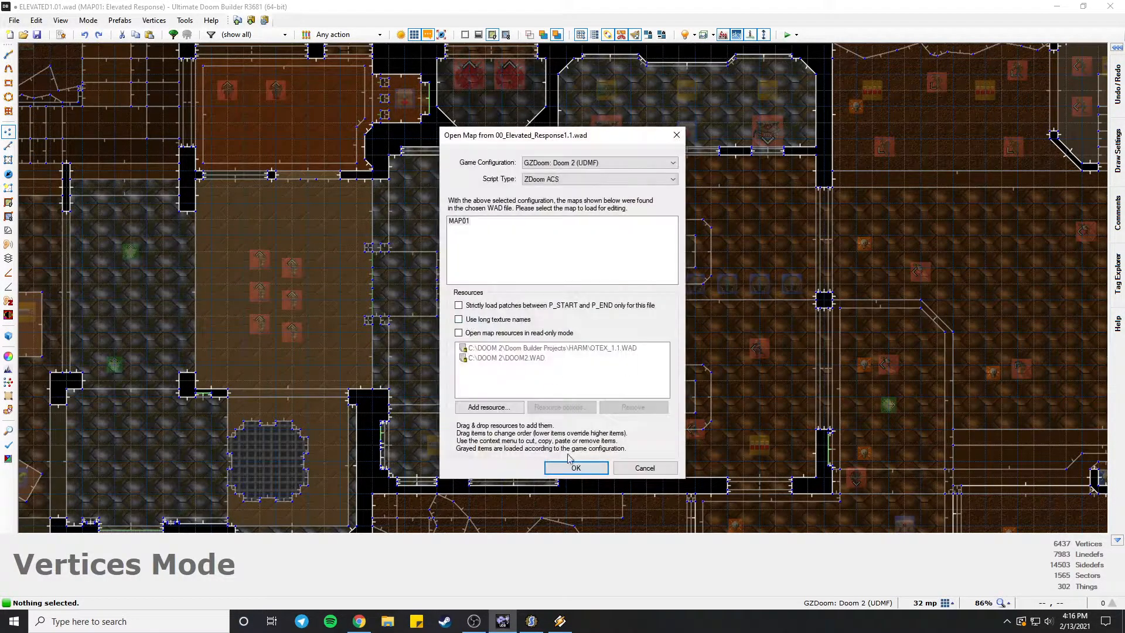
click(575, 466)
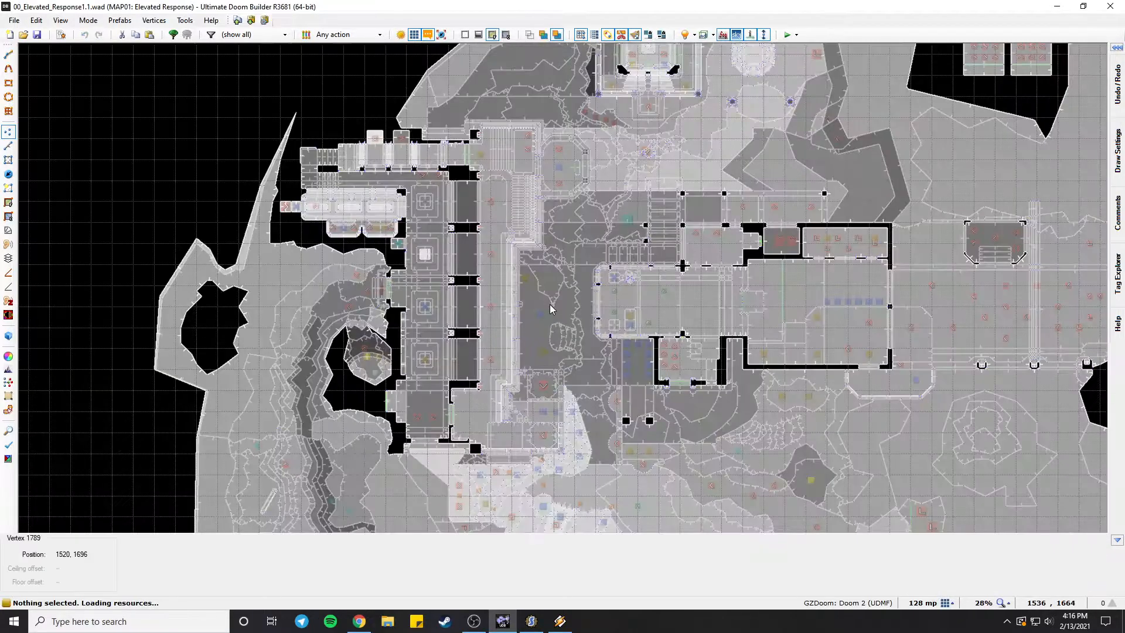
View the older map in 3D and examine the platform room's brown walls, window openings, dark ceiling and tech-sided platform.
key(w)
key(s)
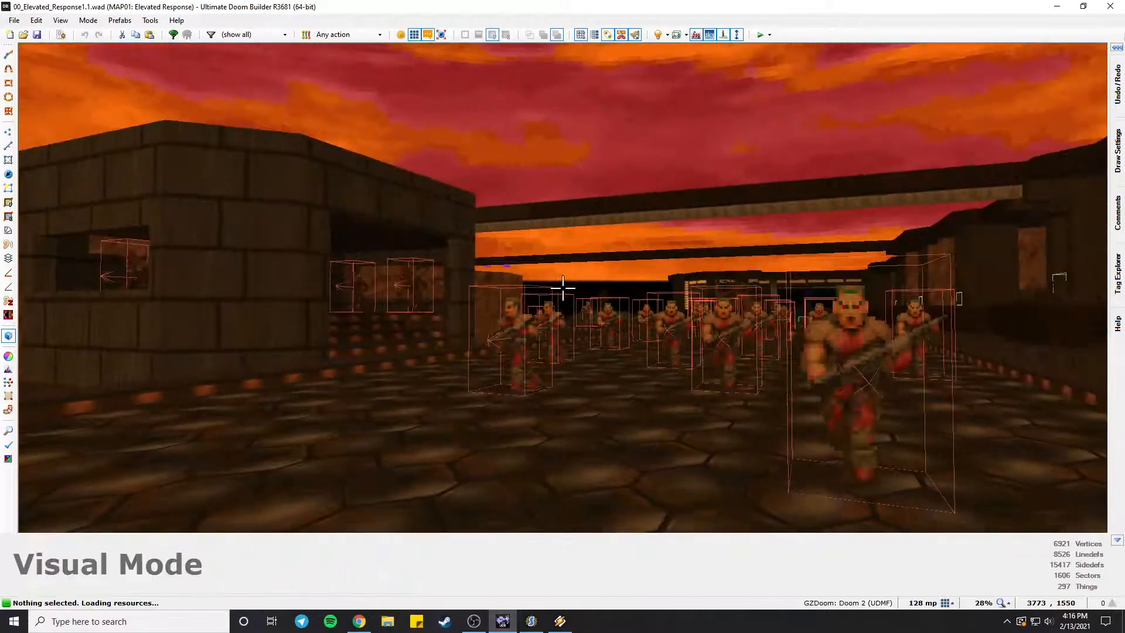
key(e)
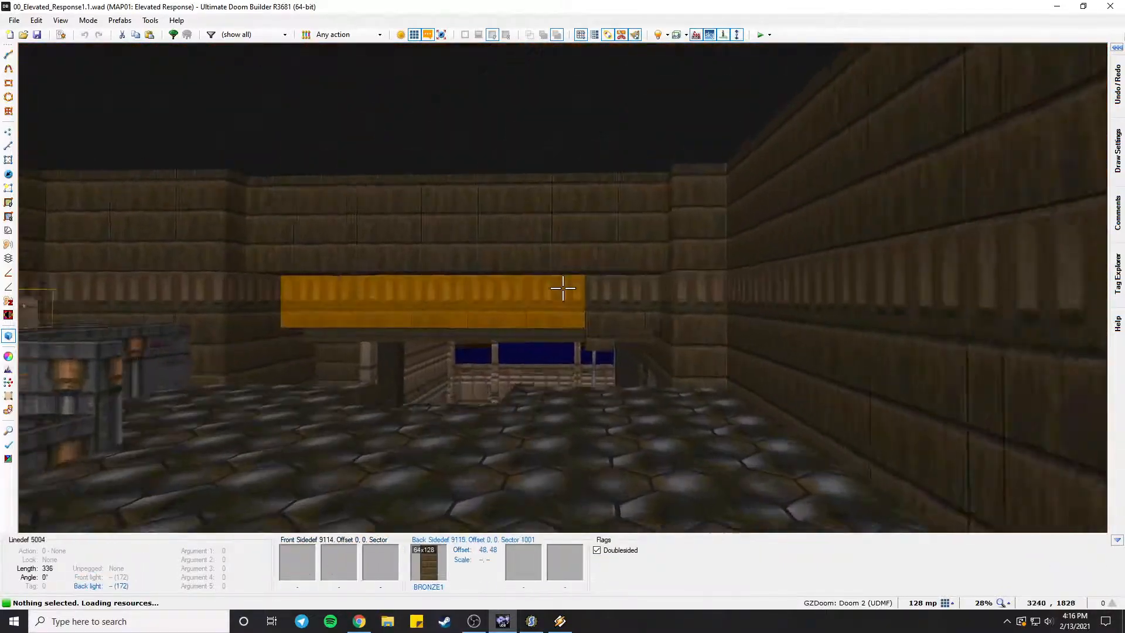
key(d)
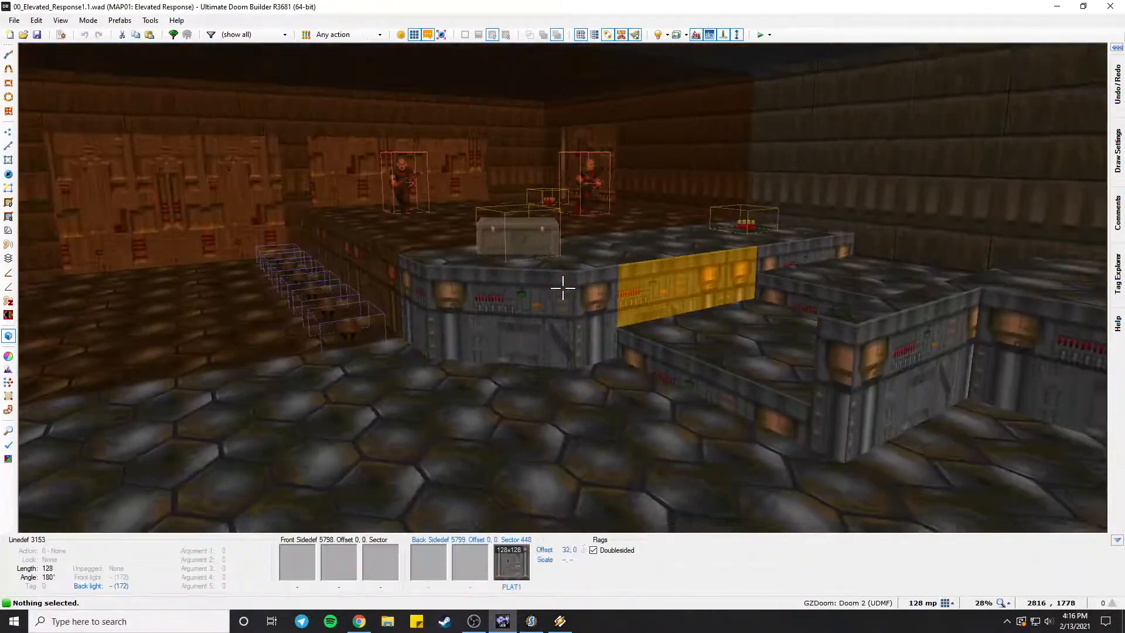
key(e)
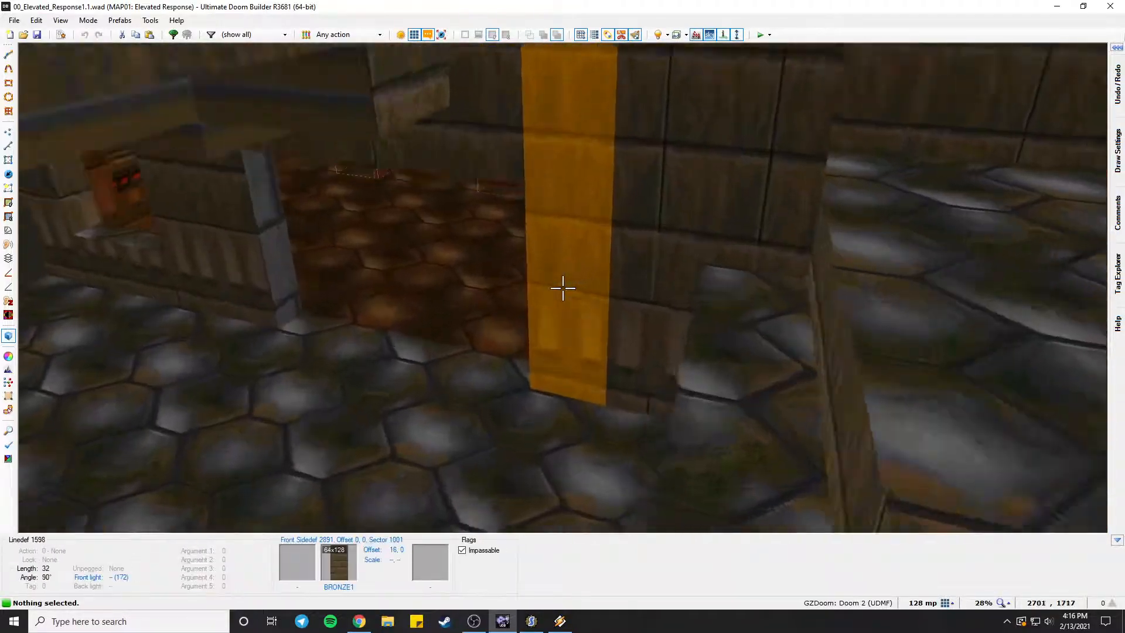
key(e)
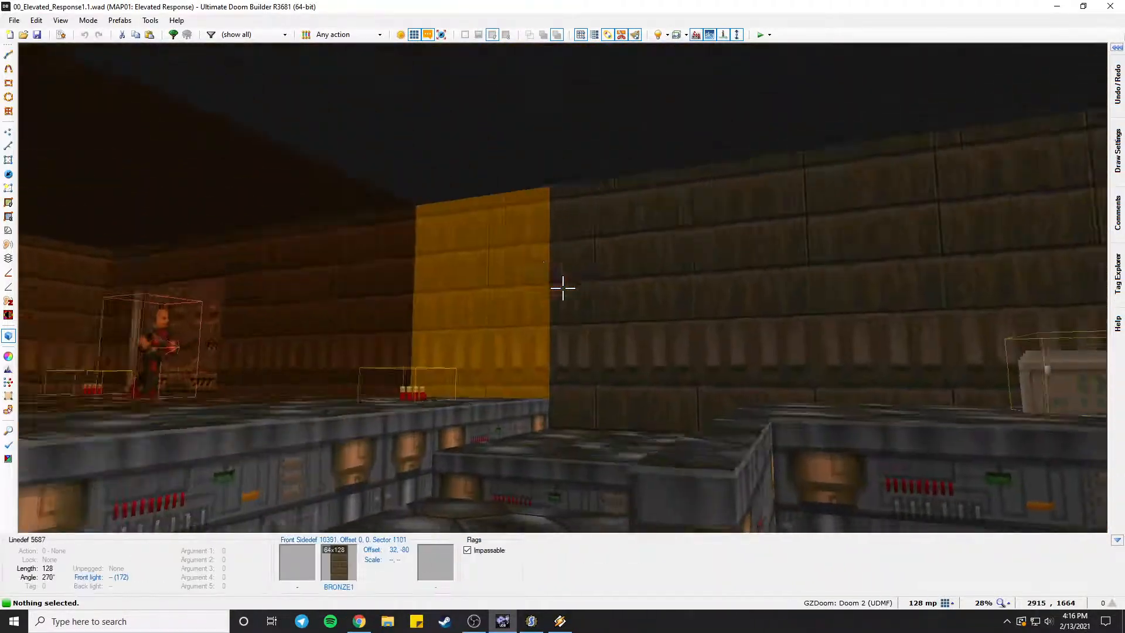
Inspect the older platform room's stepped floor levels, supply boxes, helmets, tech walls and orange-to-gray lighting boundary.
key(d)
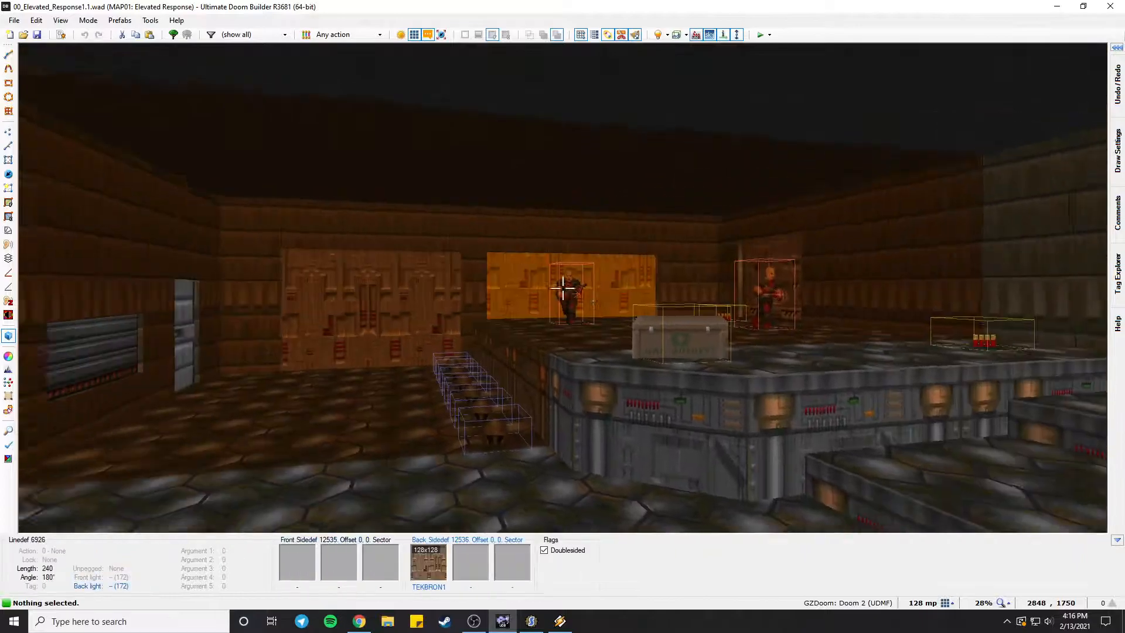
key(e)
key(s)
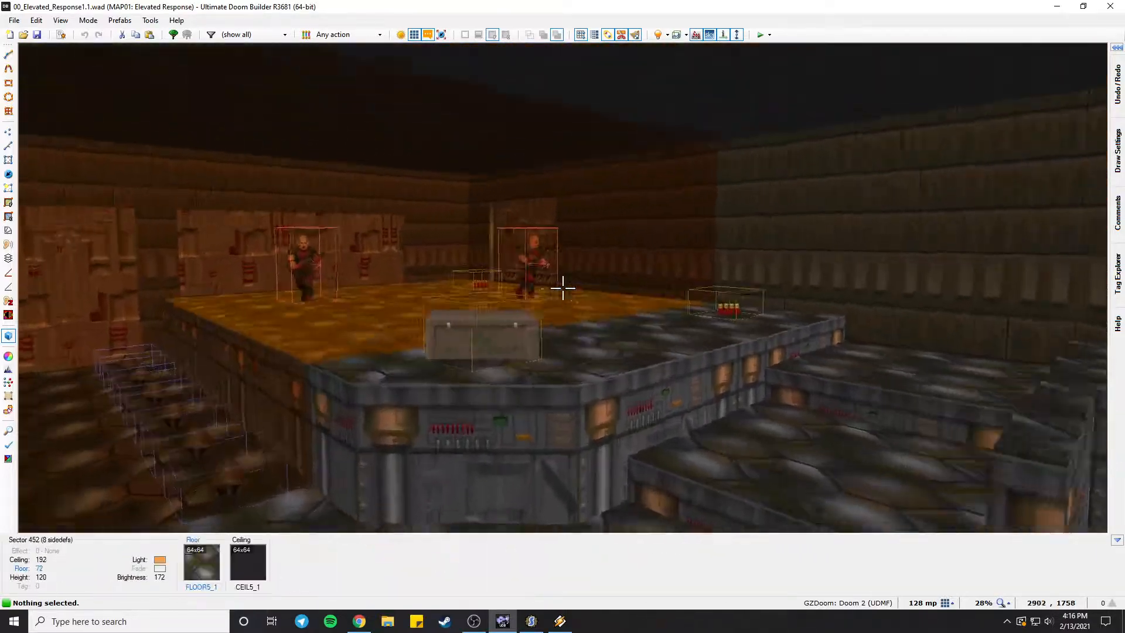
key(s)
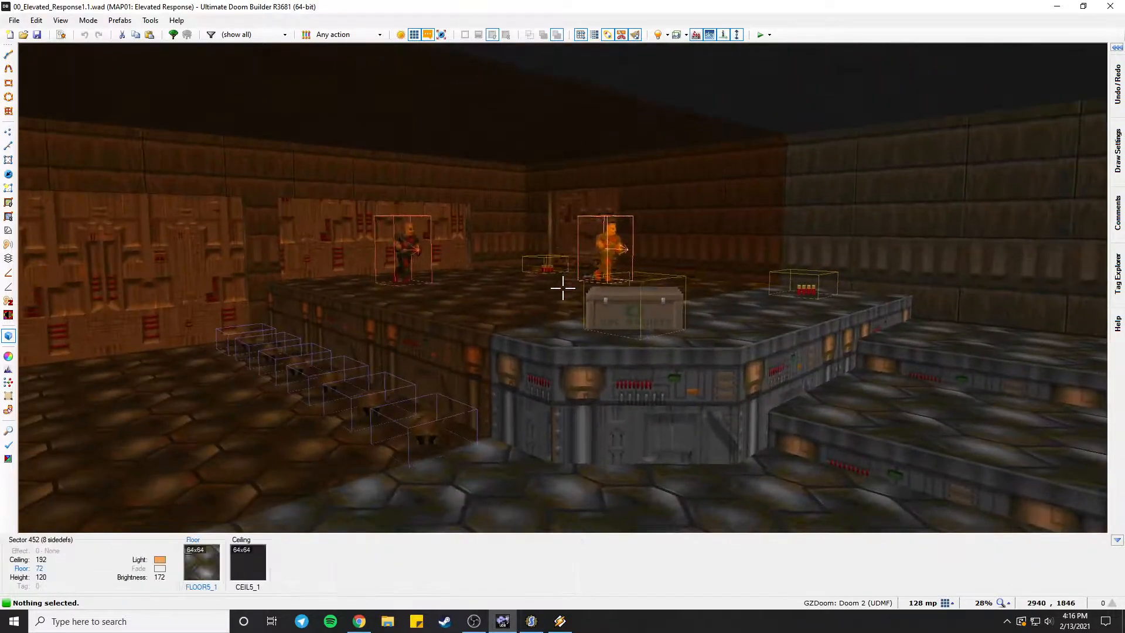
key(e)
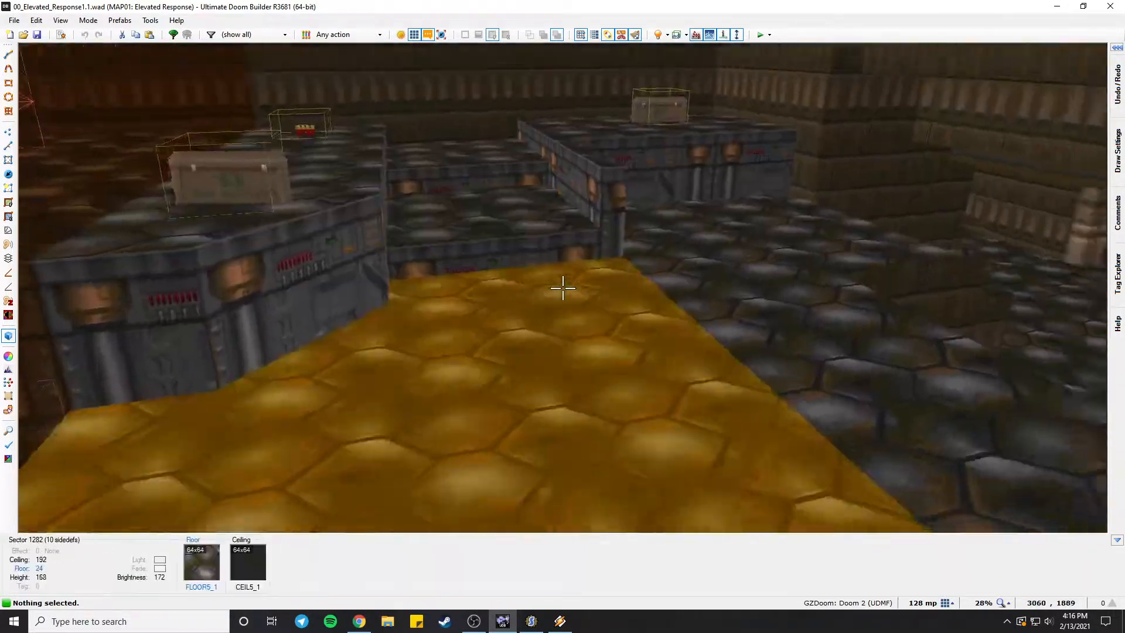
key(e)
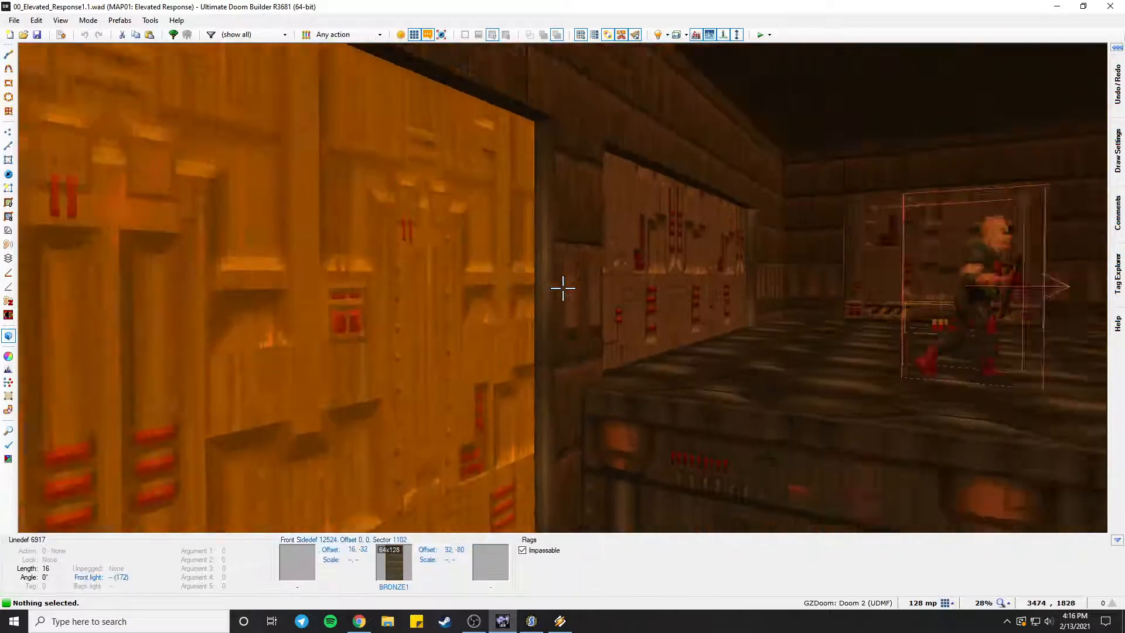
Compare the older platform room with the courtyard outside, including its raised tech platform, wall torches and fenced medkit ledge.
key(d)
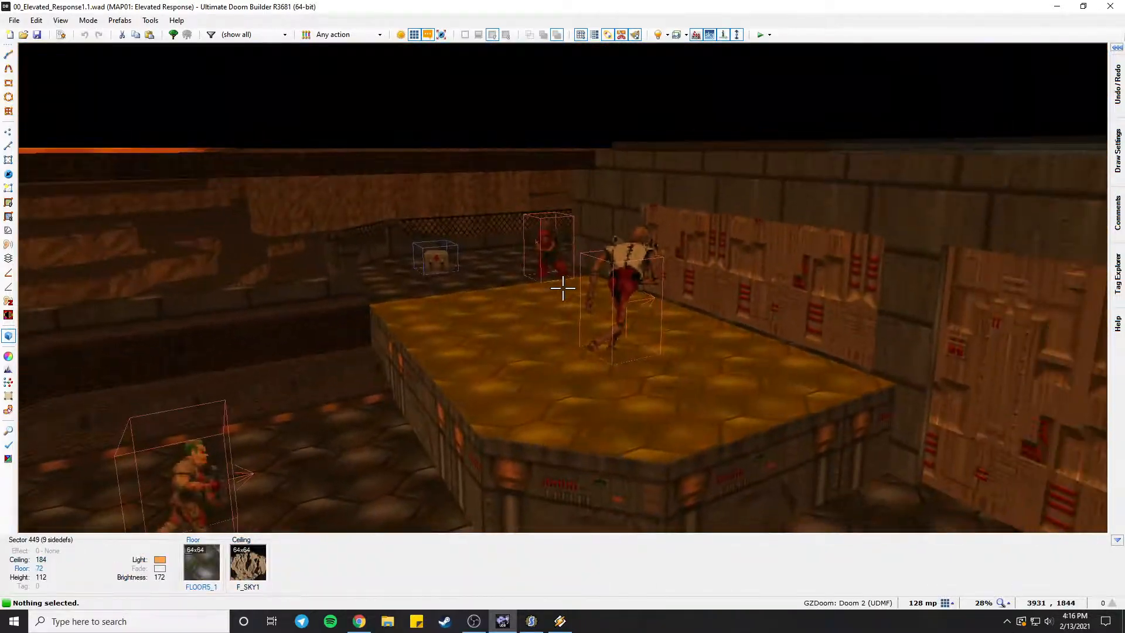
key(f)
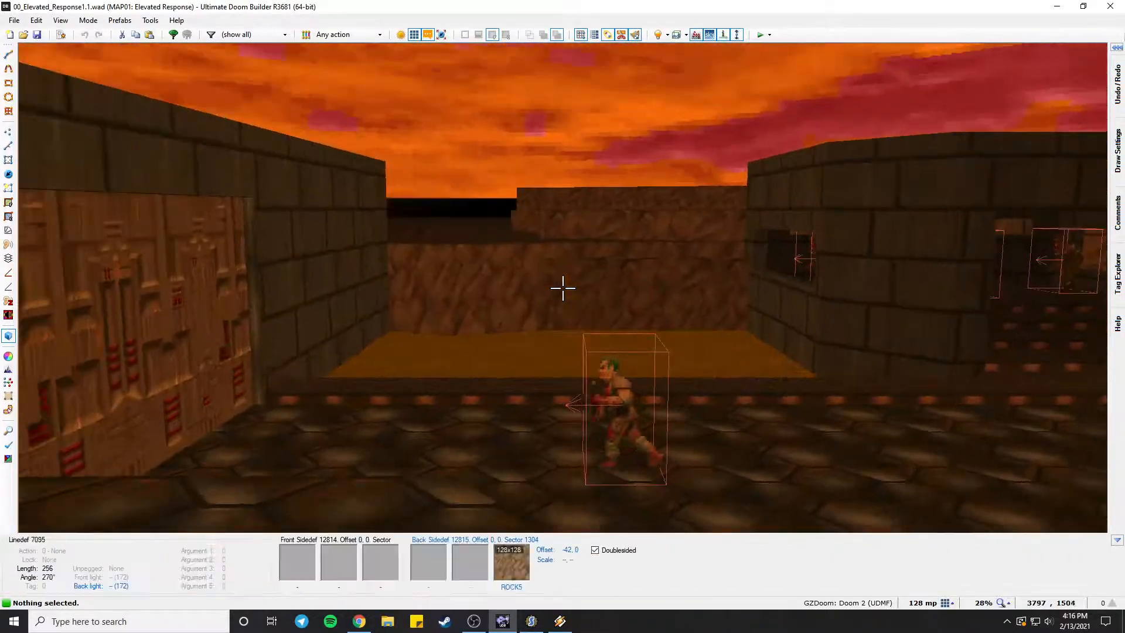
key(e)
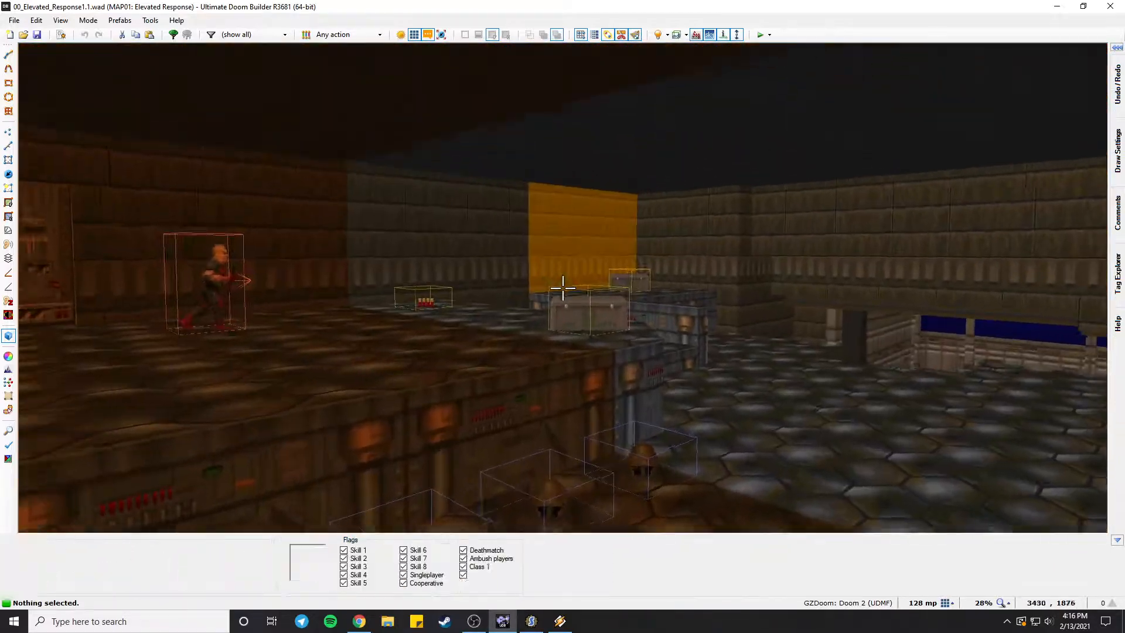
key(e)
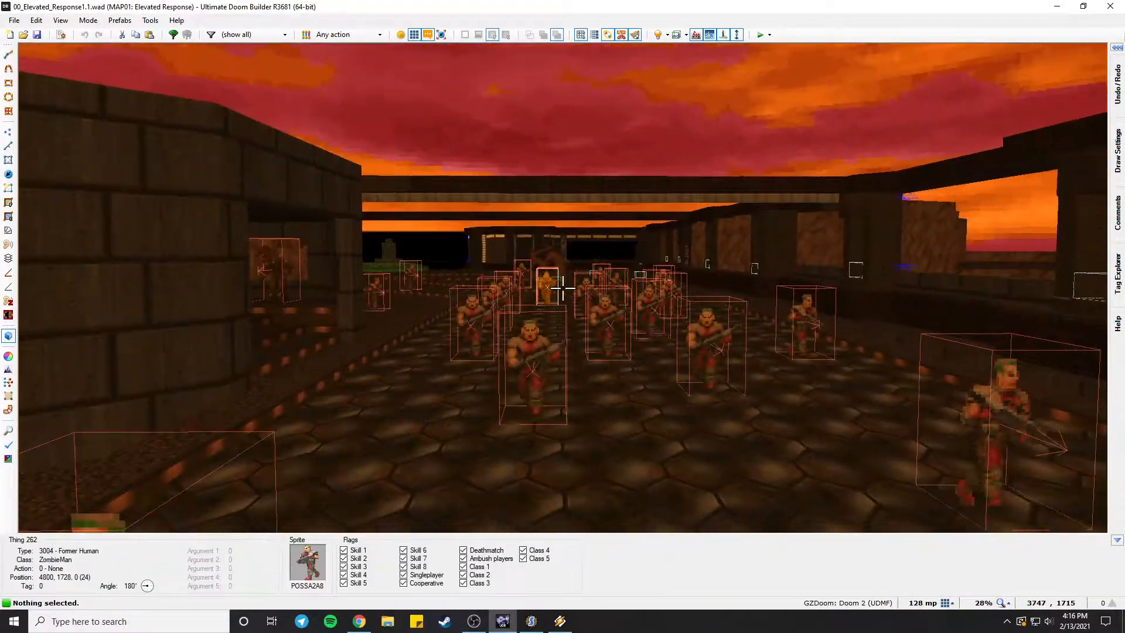
key(e)
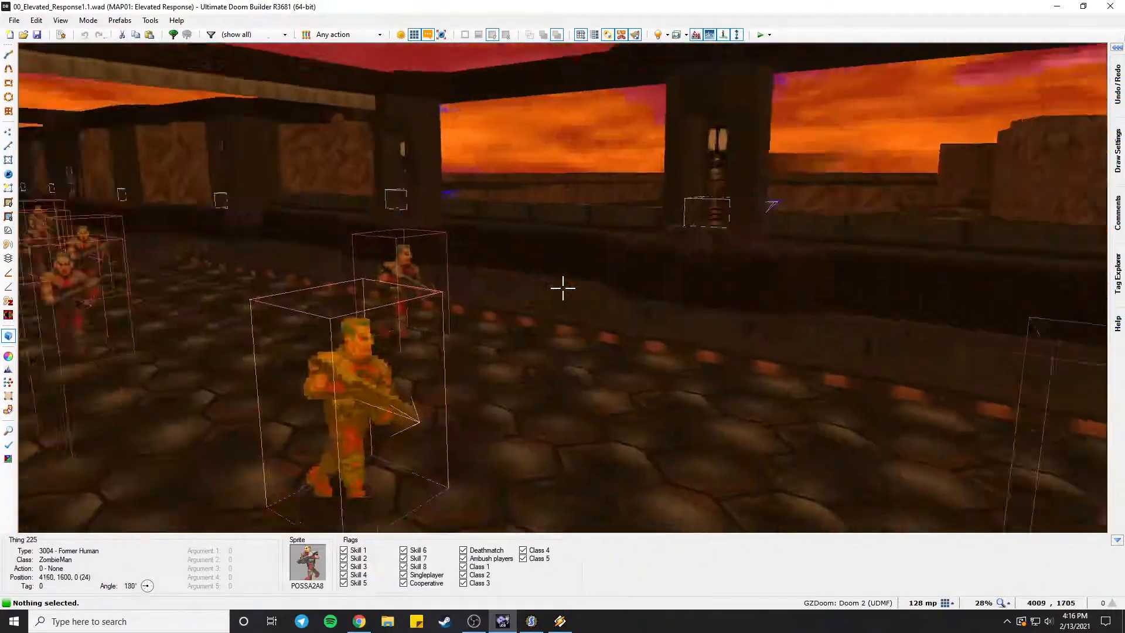
key(e)
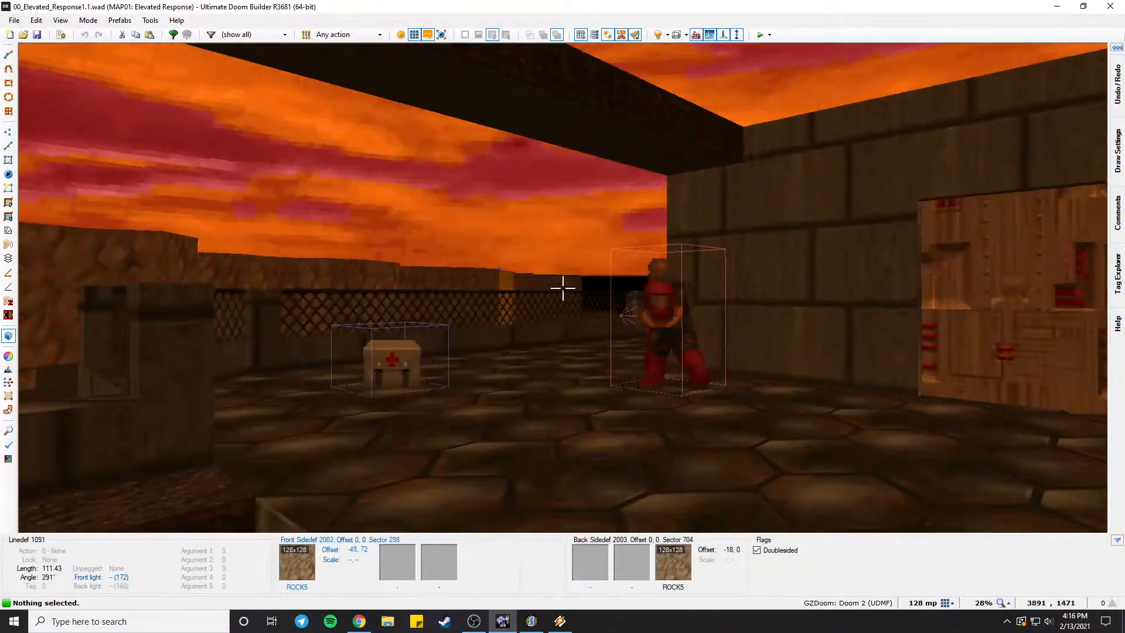
Review the older courtyard's overhead beams, blocky guard building, zombie rows, rock walls and light-studded path edges.
key(e)
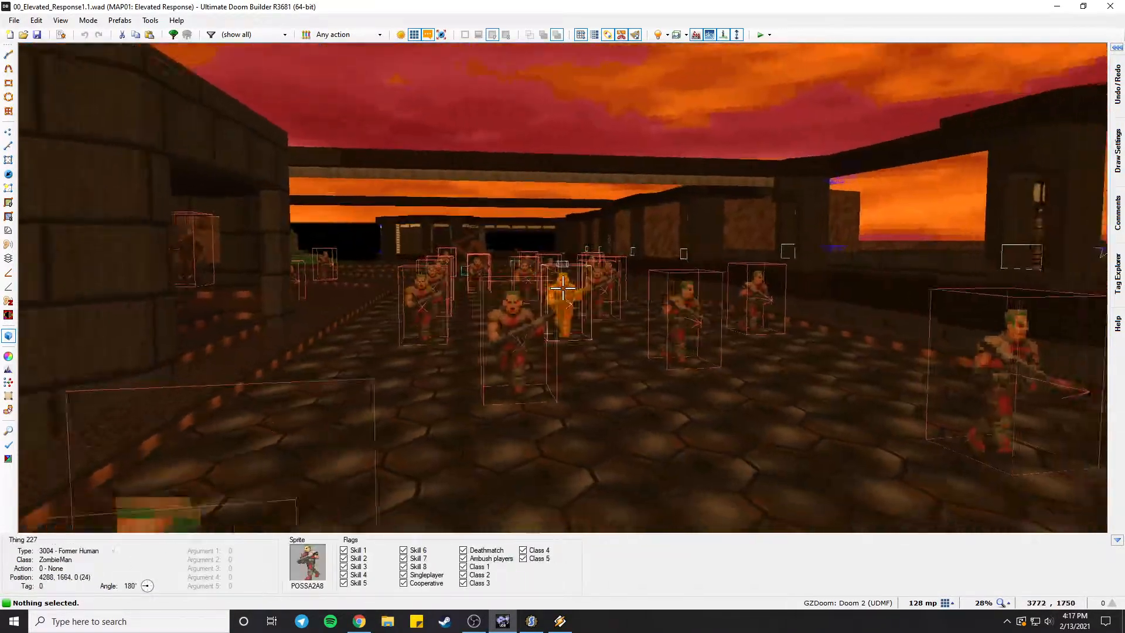
key(d)
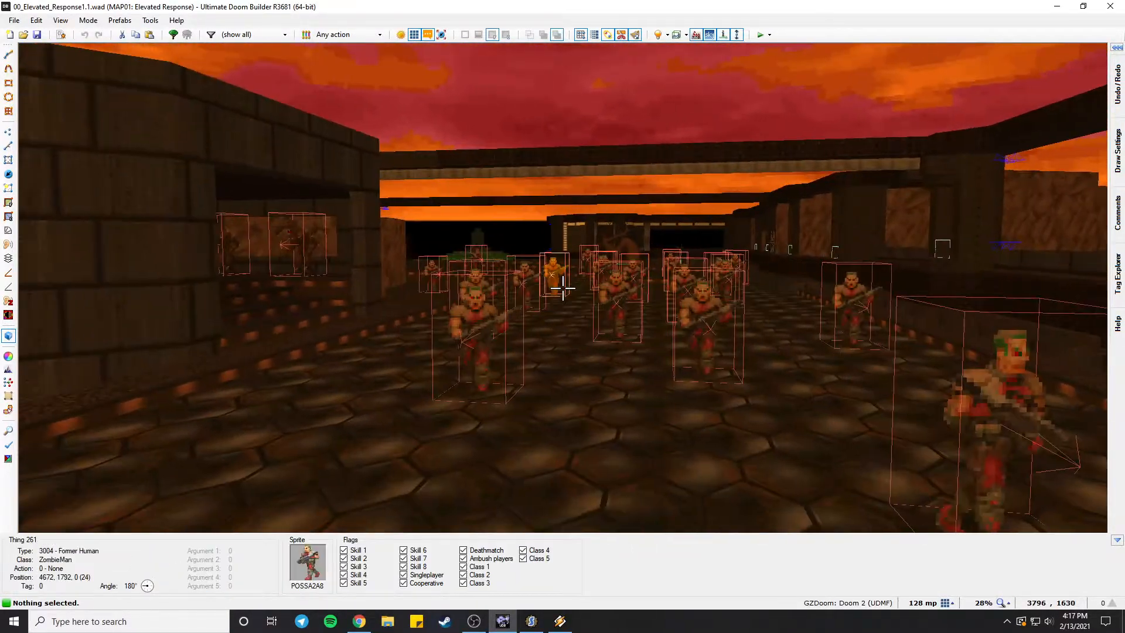
key(f)
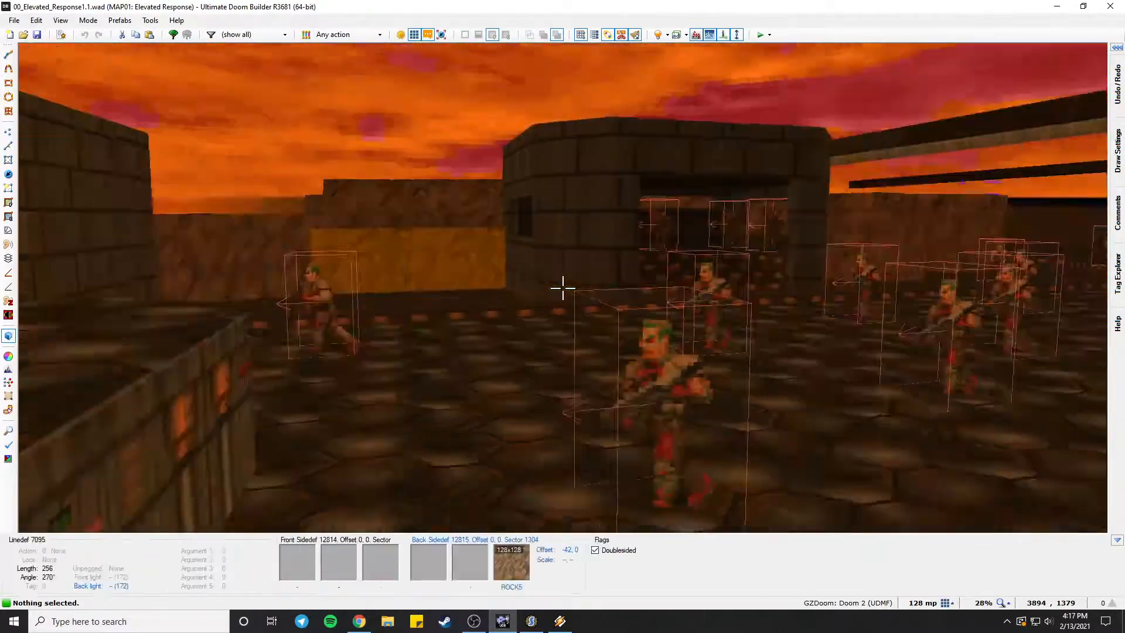
key(d)
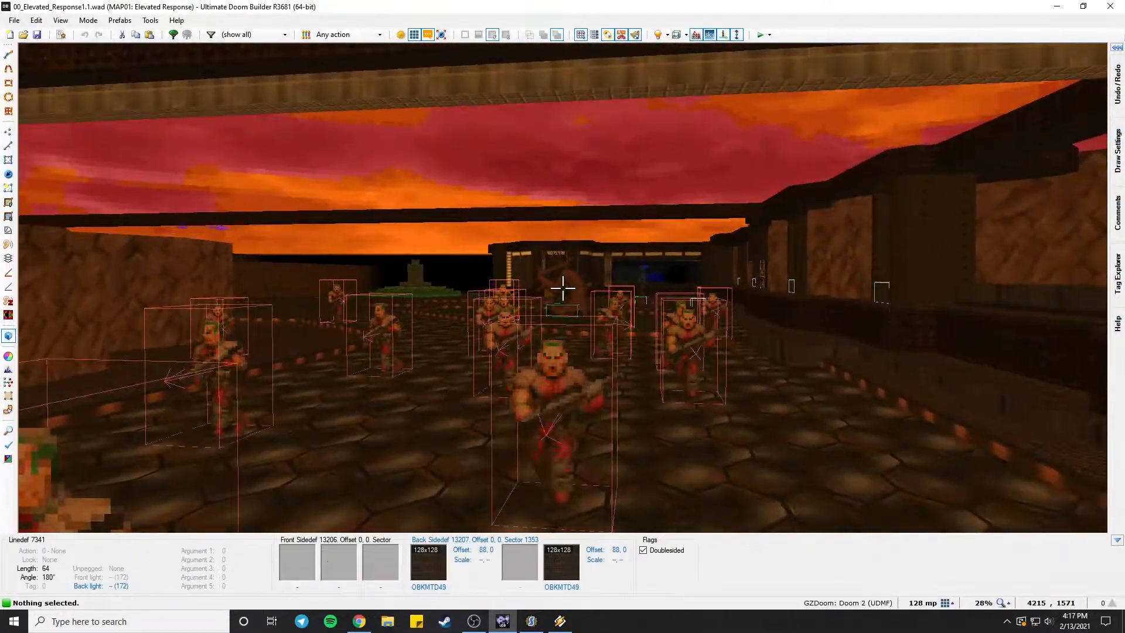
key(w)
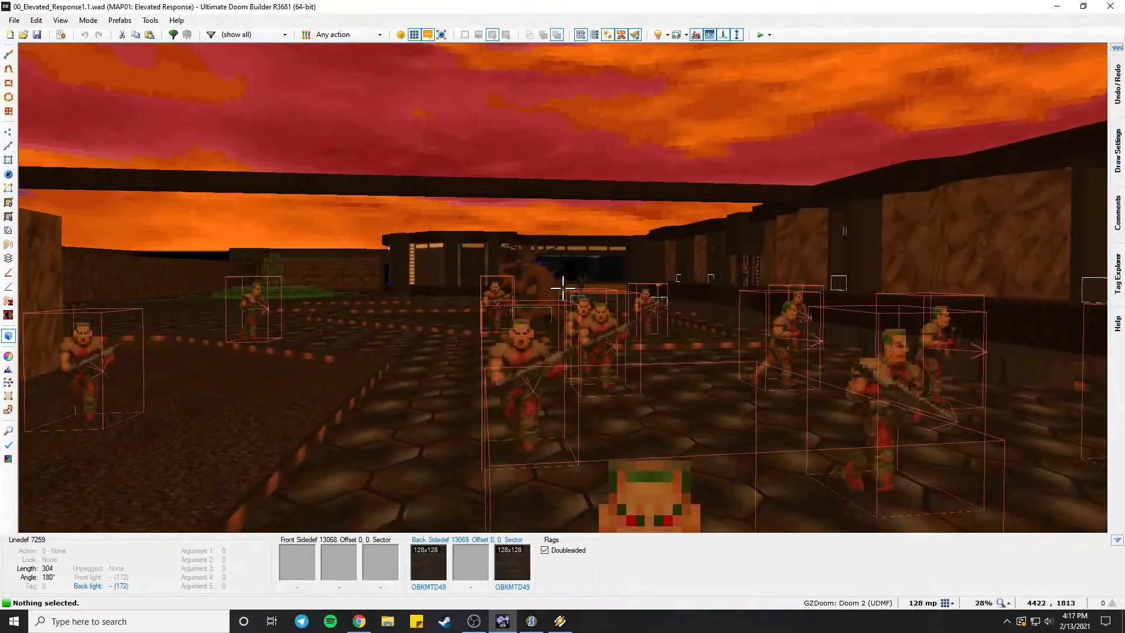
key(d)
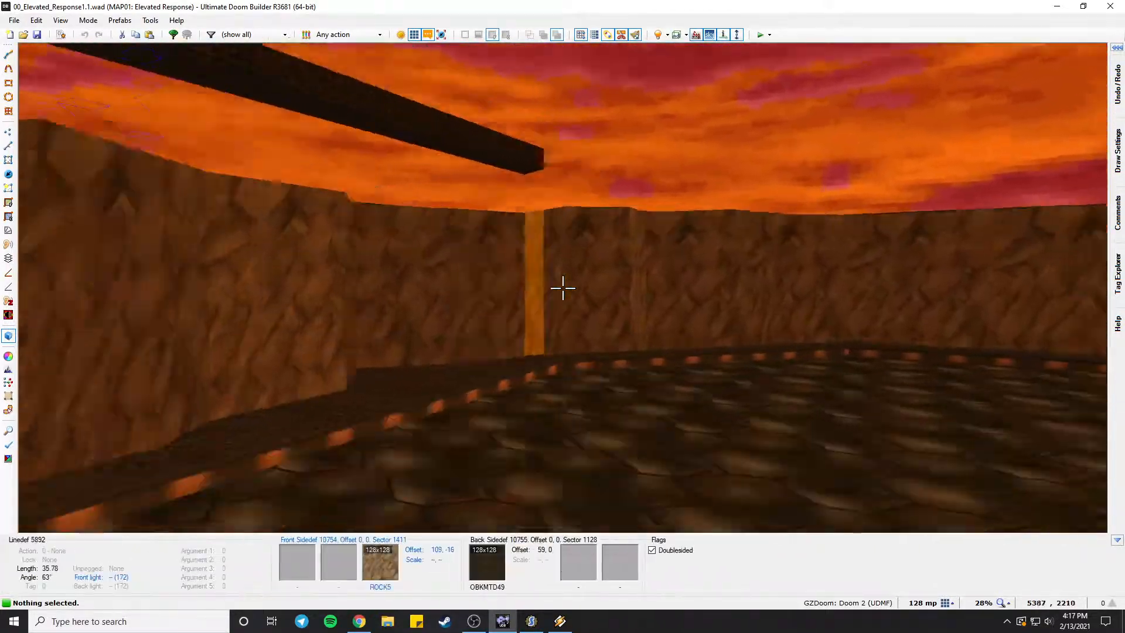
Examine the nukage fountain, the dark hall with ceiling light strips, and the UAC door with its adjacent switch.
key(w)
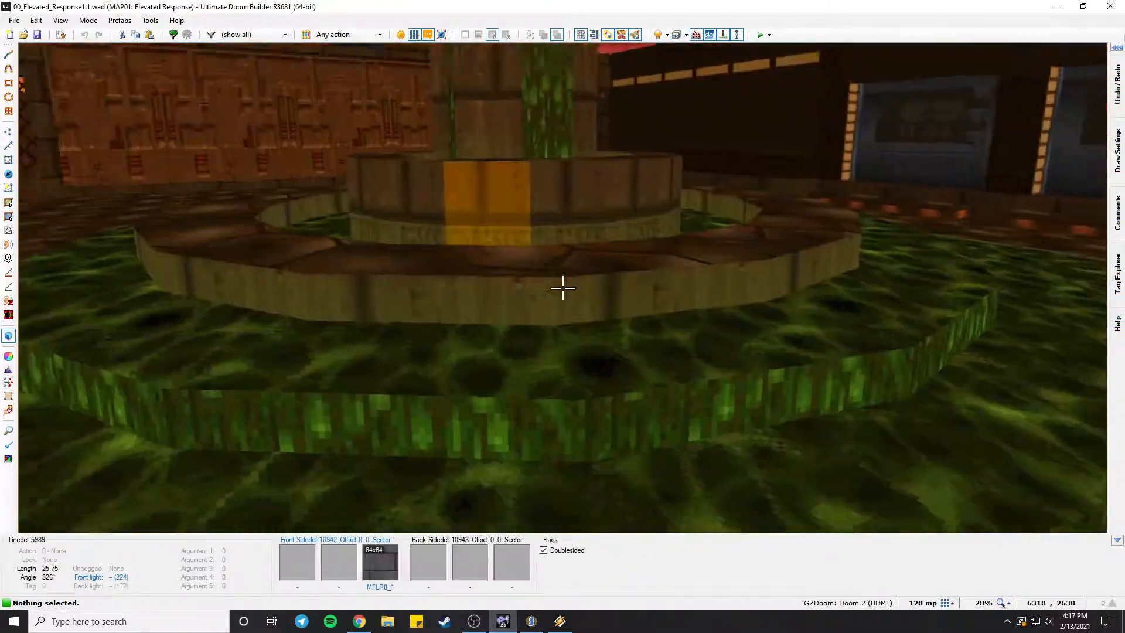
key(s)
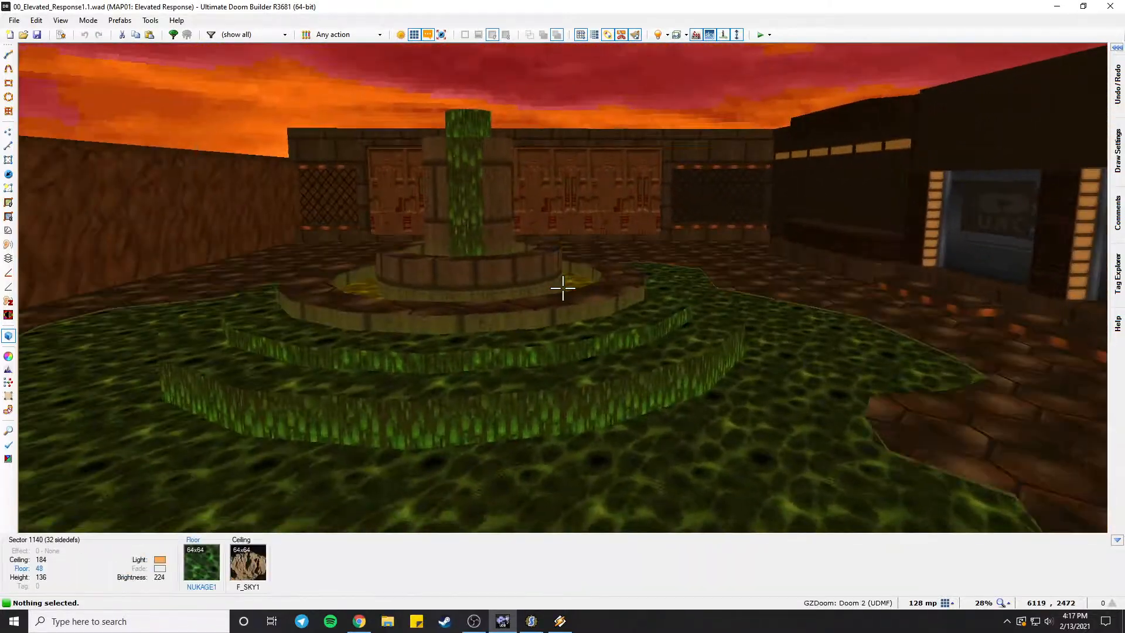
key(w)
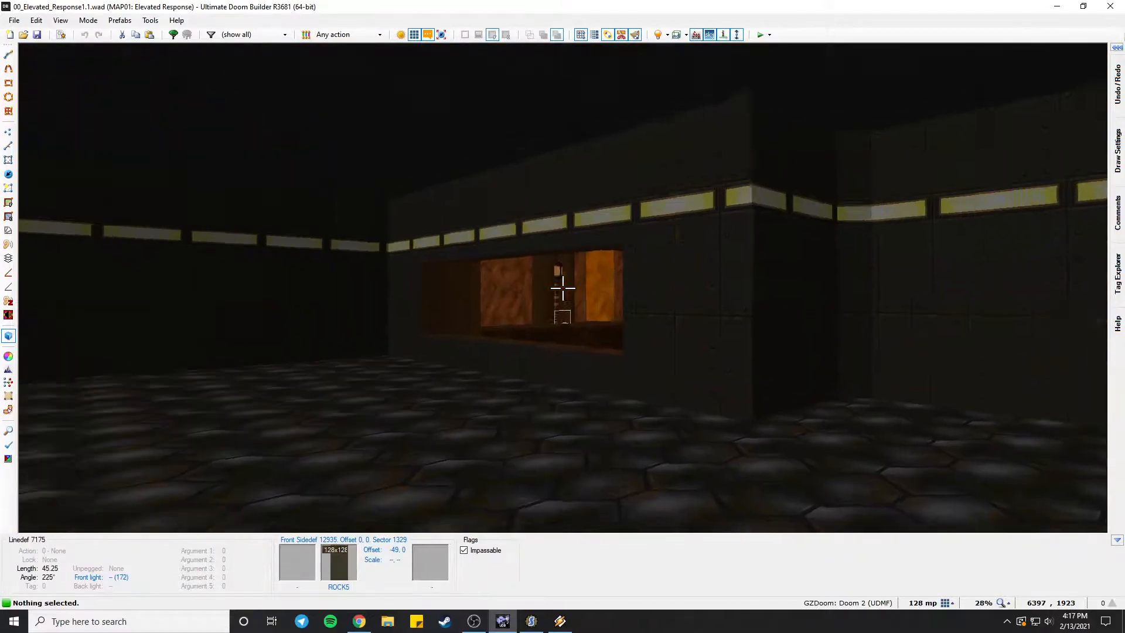
key(w)
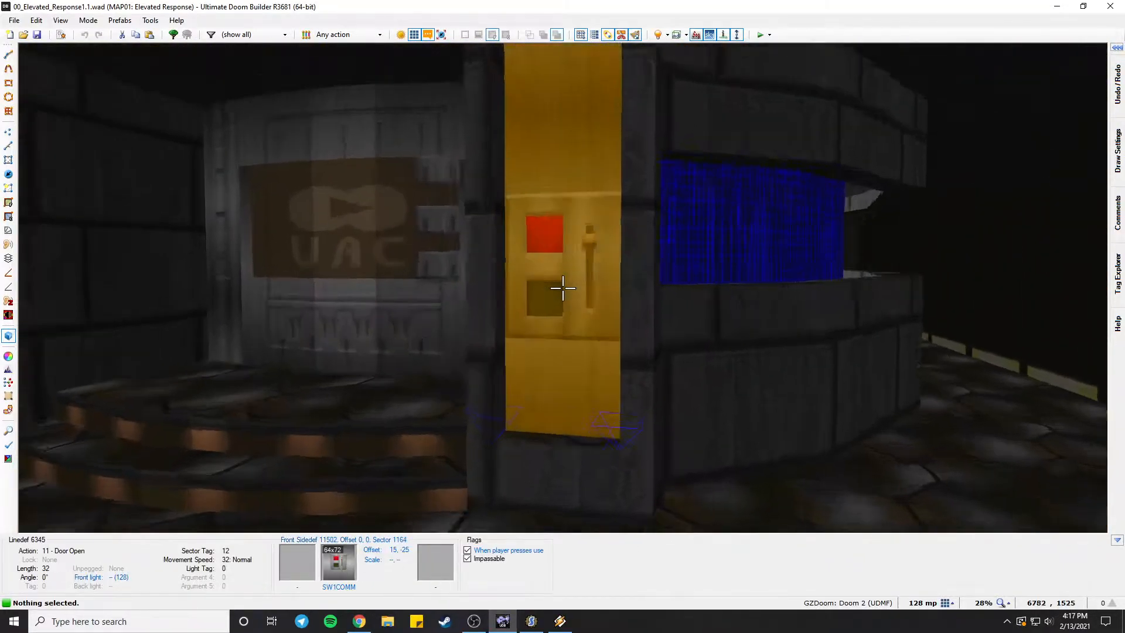
key(w)
key(s)
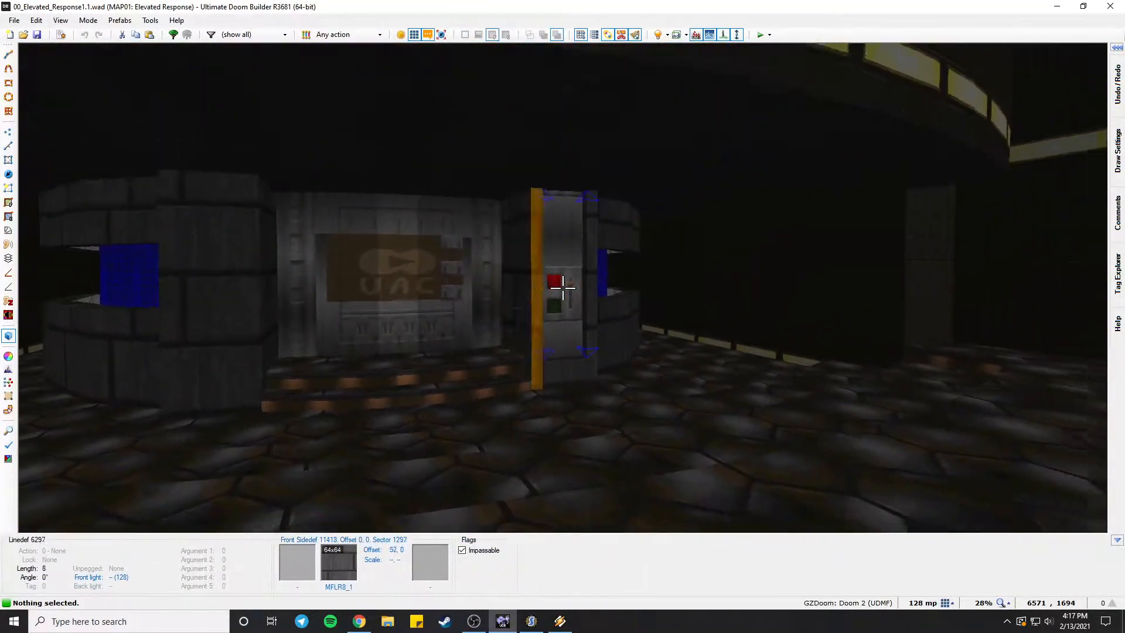
Survey the courtyard from the tree-side path back to the guard building, including its rock walls and tech panels.
key(w)
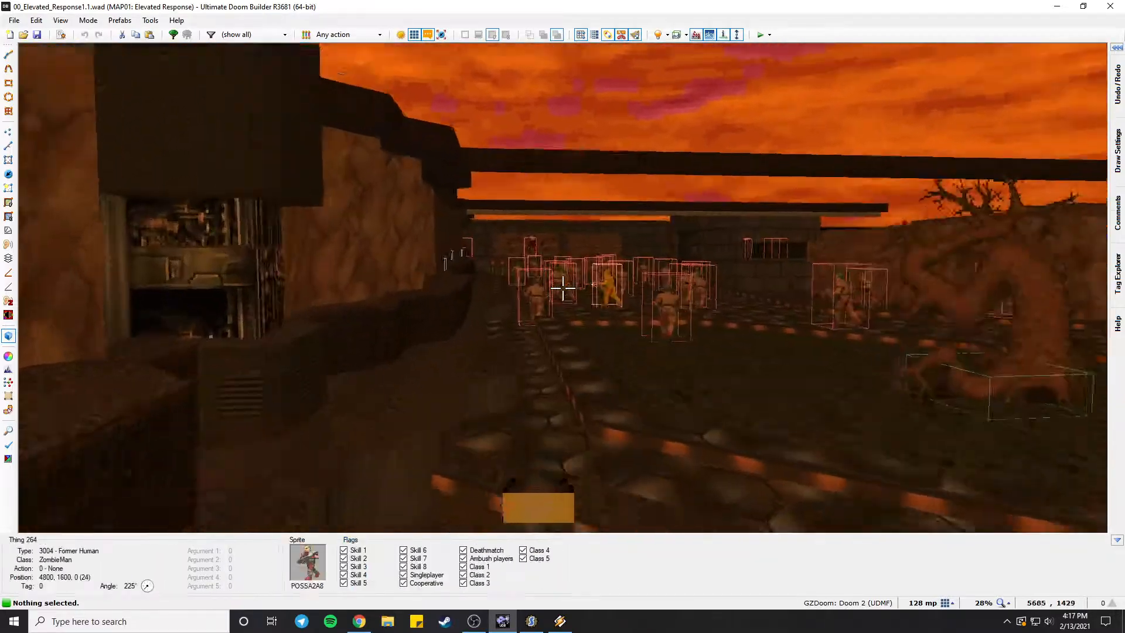
key(w)
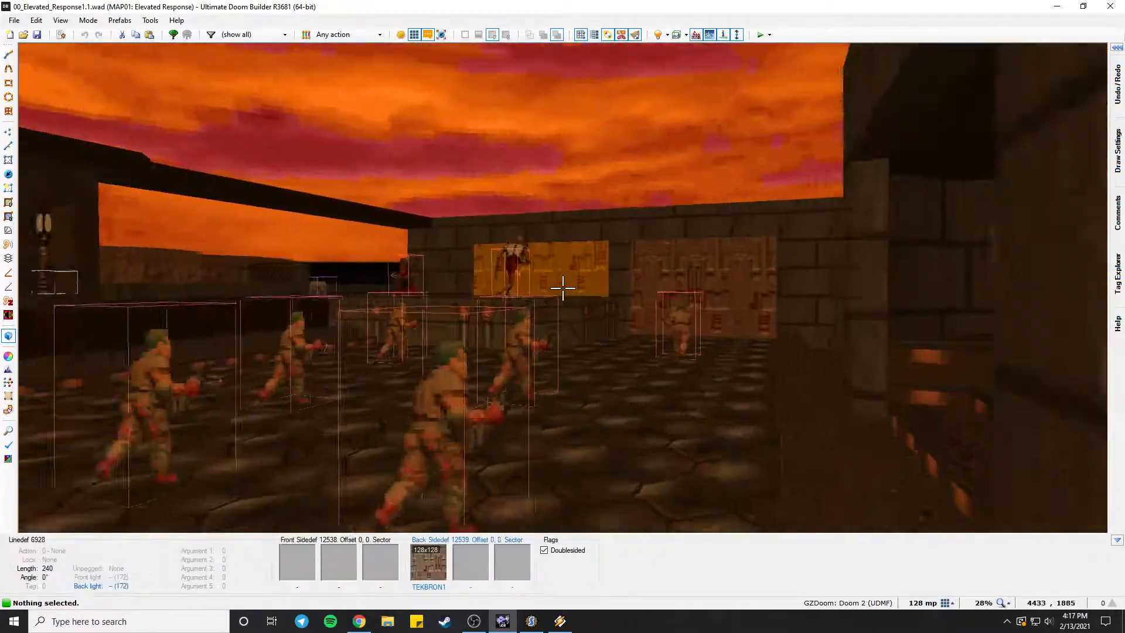
key(w)
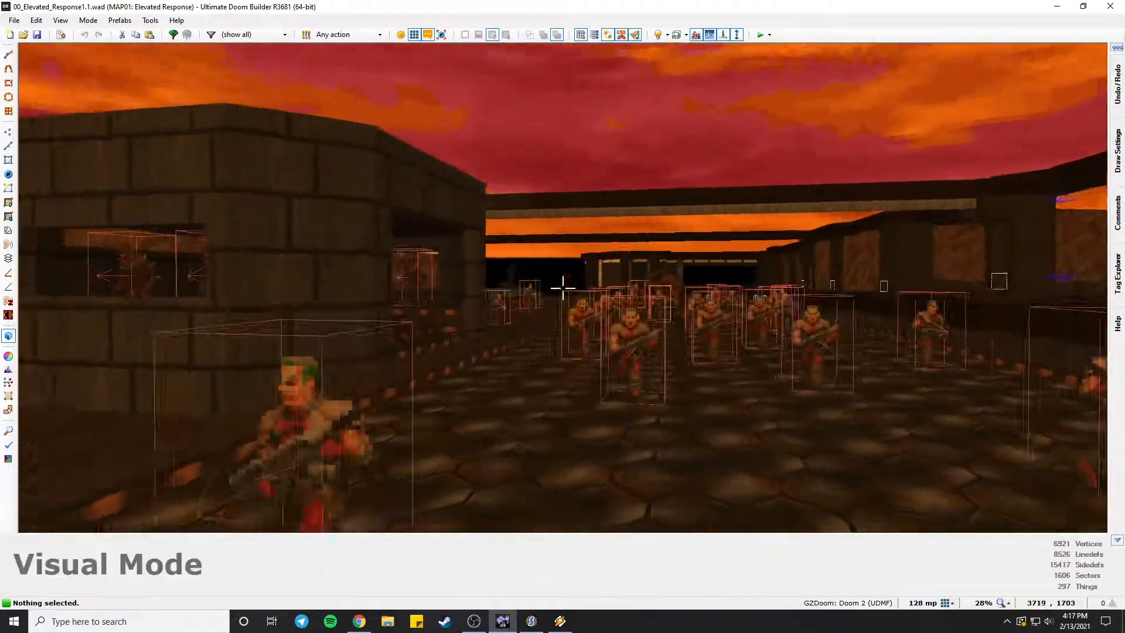
Inspect the older courtyard's blocky guard building, tech wall panels and large door, plus the adjoining bronze-walled room.
key(w)
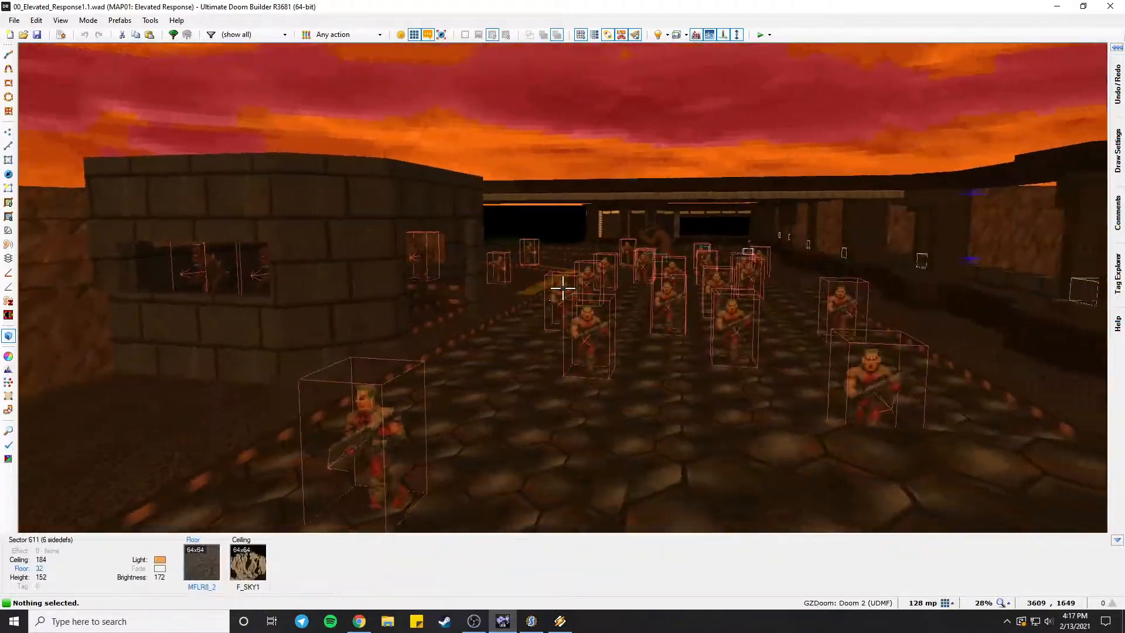
key(w)
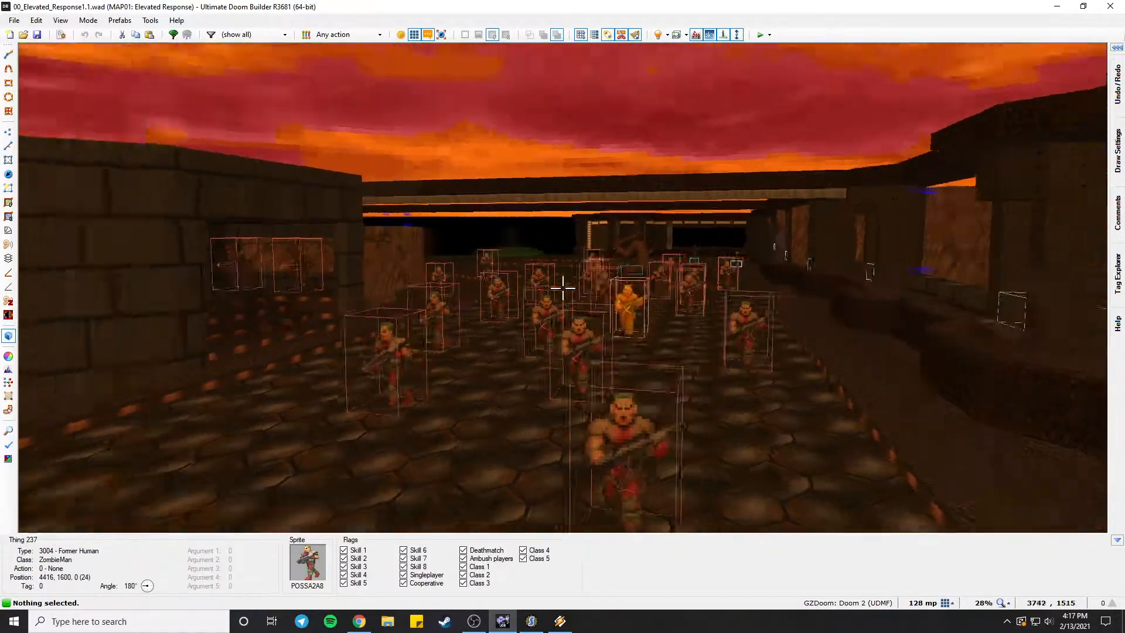
key(a)
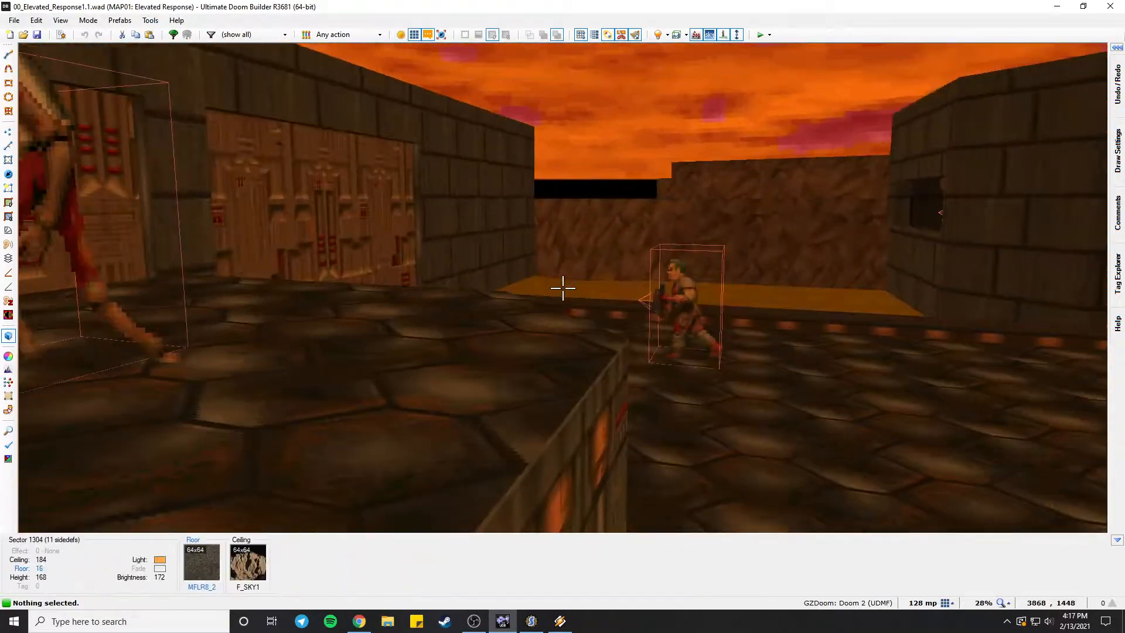
key(w)
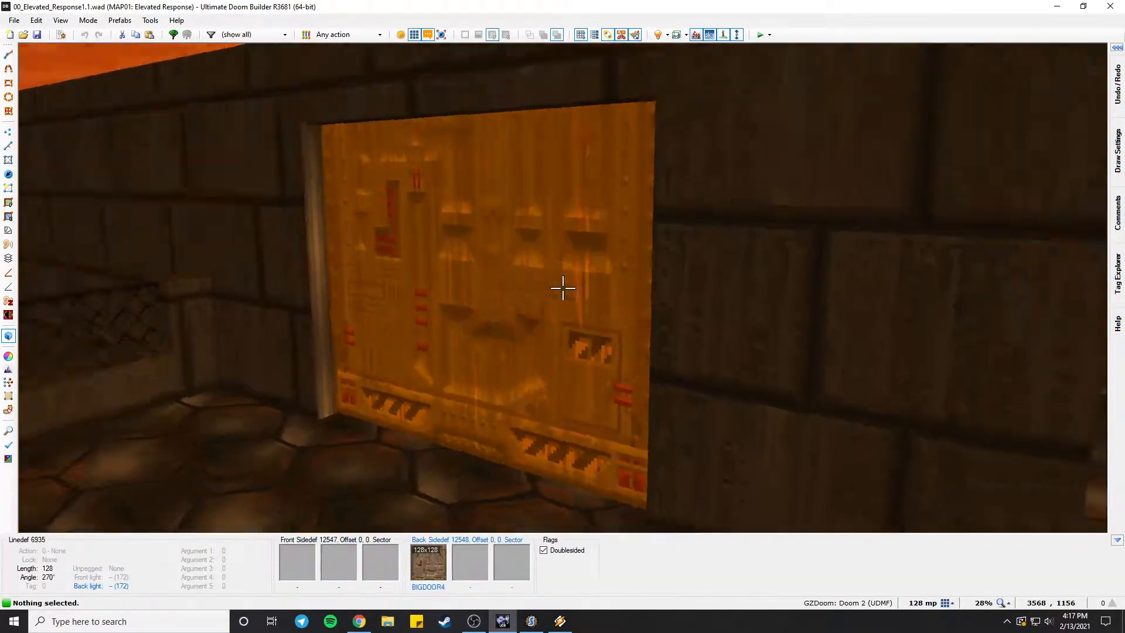
key(w)
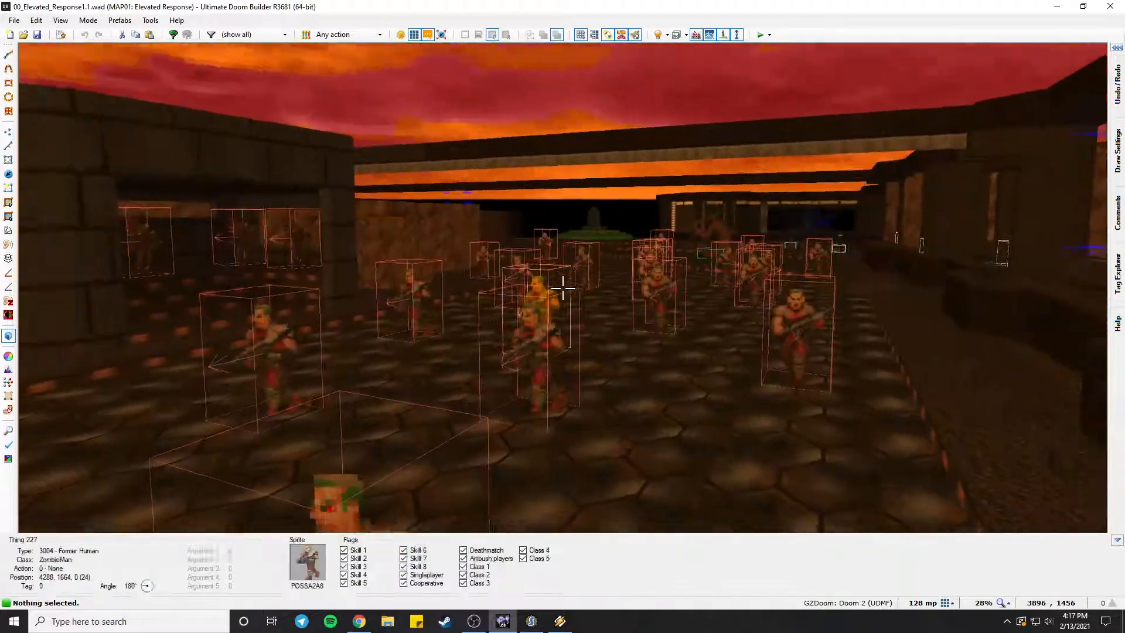
key(w)
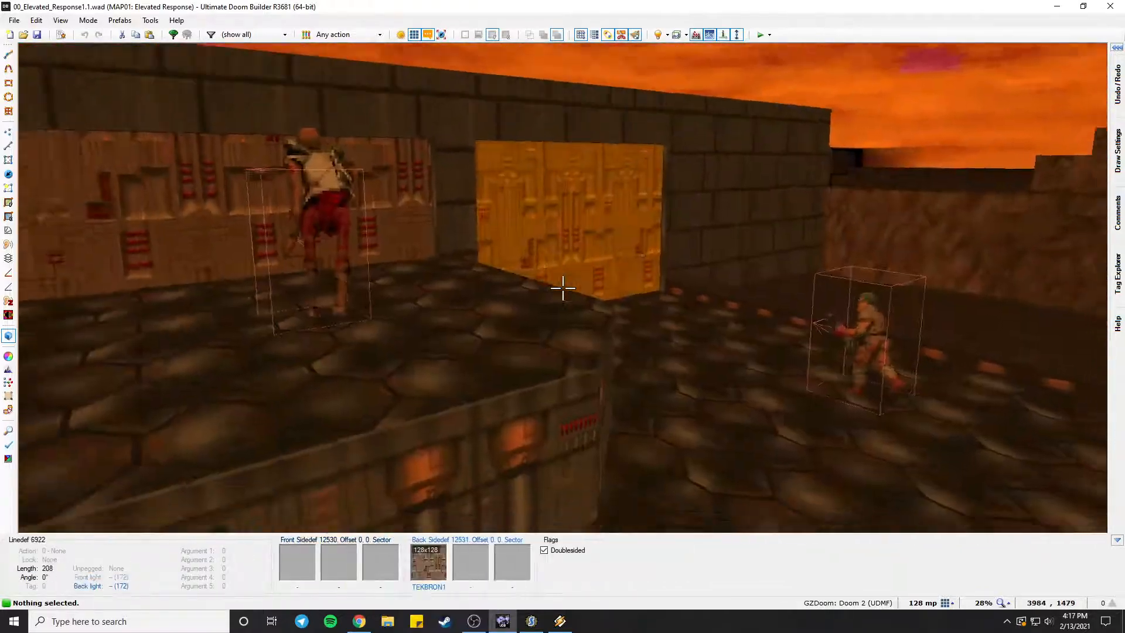
key(w)
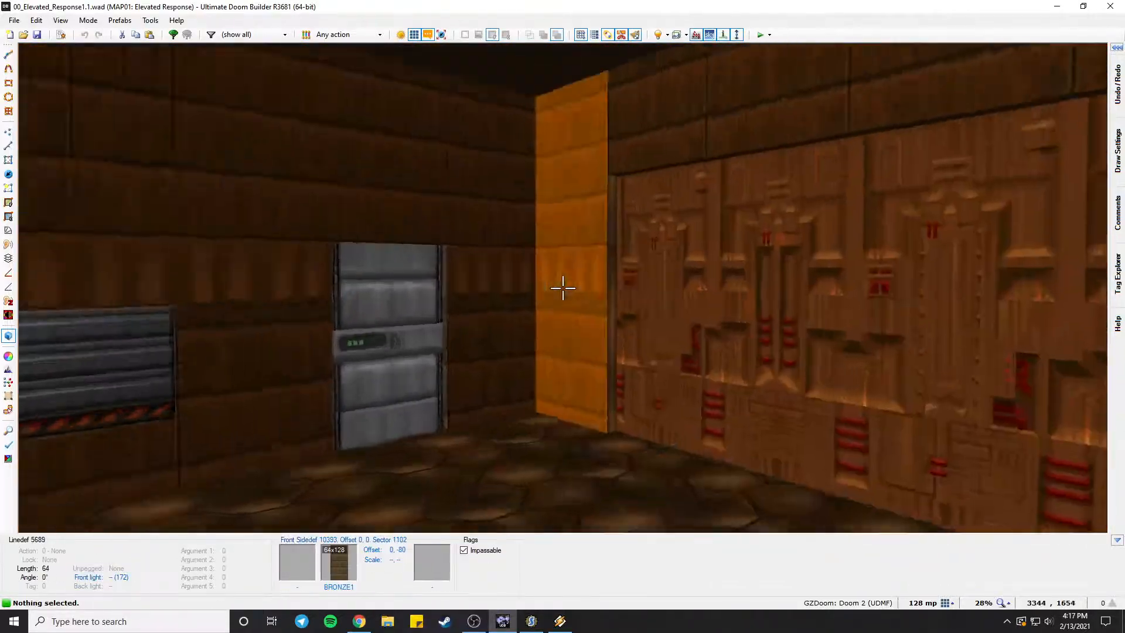
Tour the older courtyard from the zombie rows past the nukage fountain and through the dark UAC hall to the twisted tree.
key(w)
key(w)
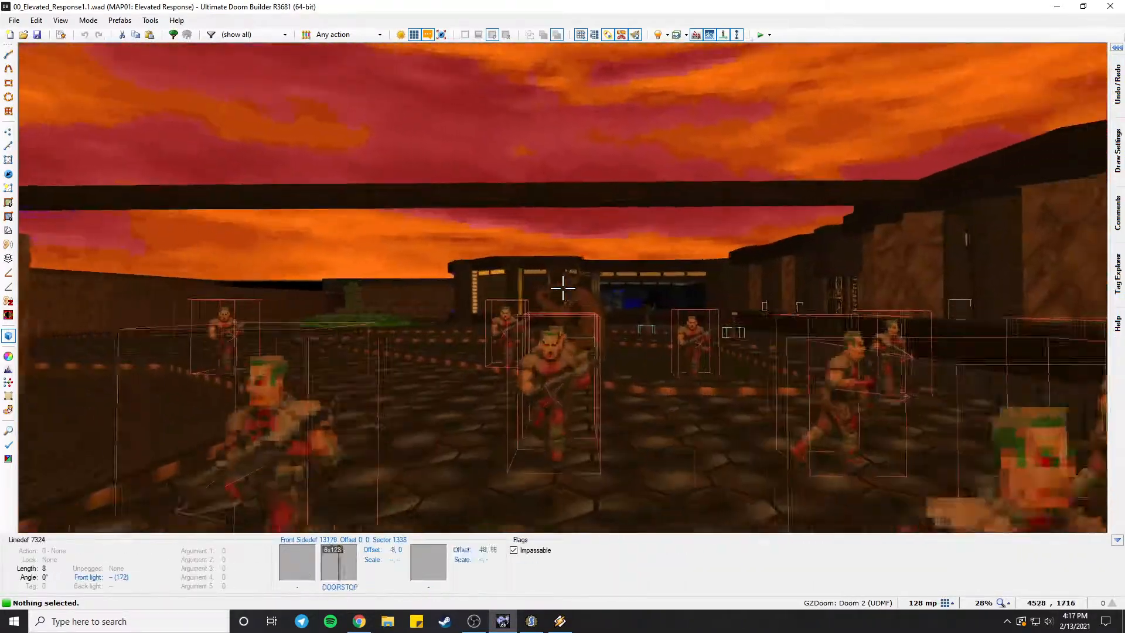
key(w)
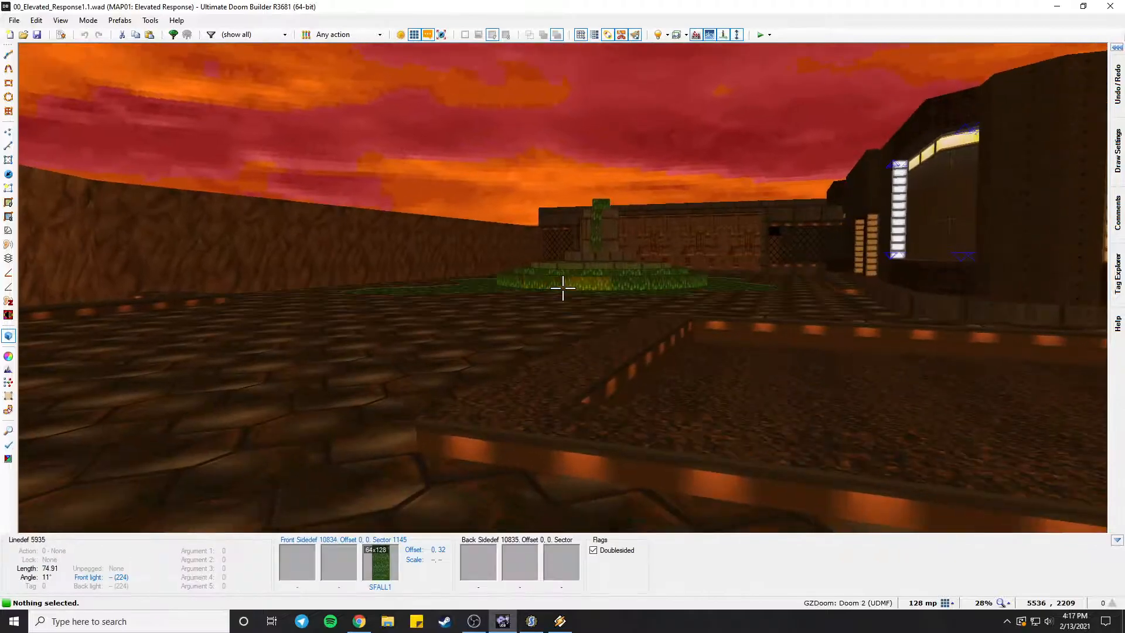
key(w)
key(w)
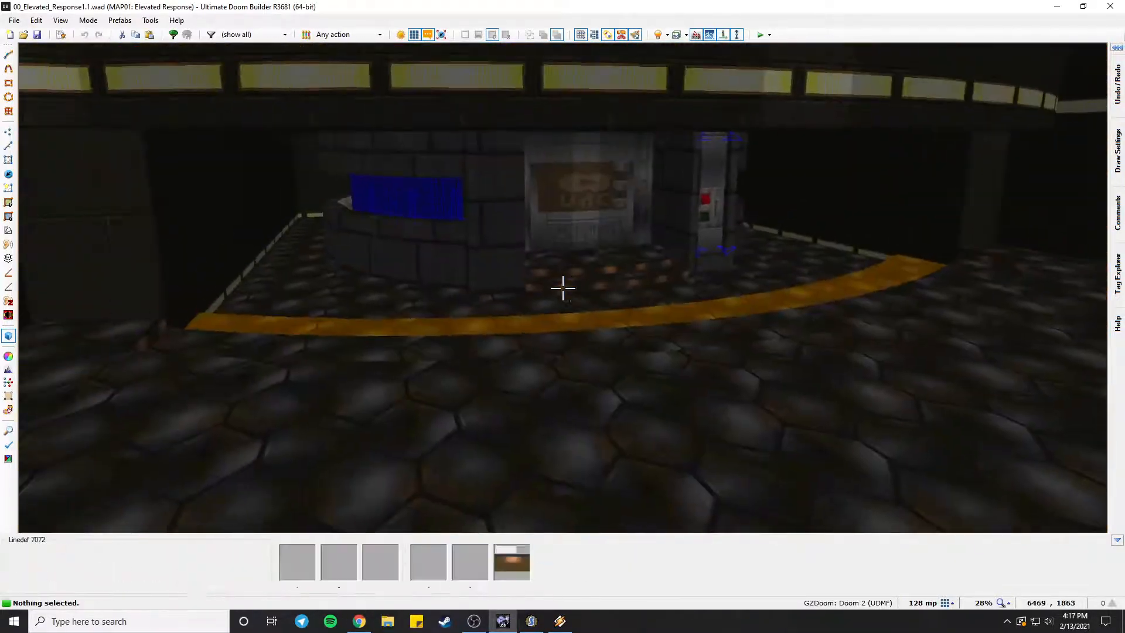
key(w)
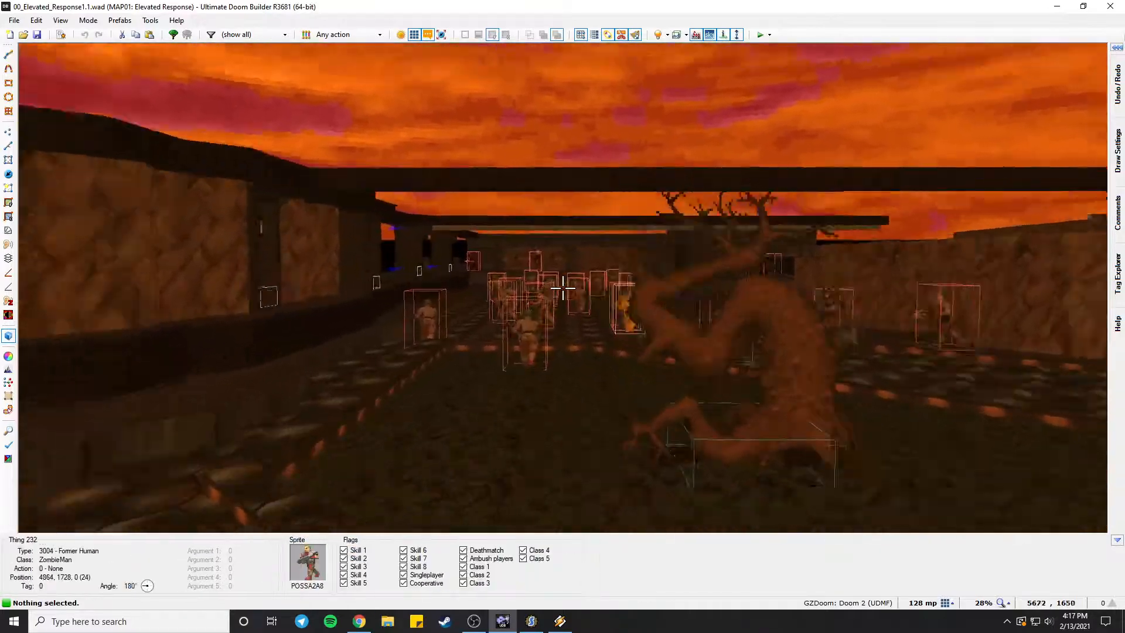
Examine the dark hall's exterior, including its wide window opening, light-strip trim and the light-edged planter with a small tree.
key(w)
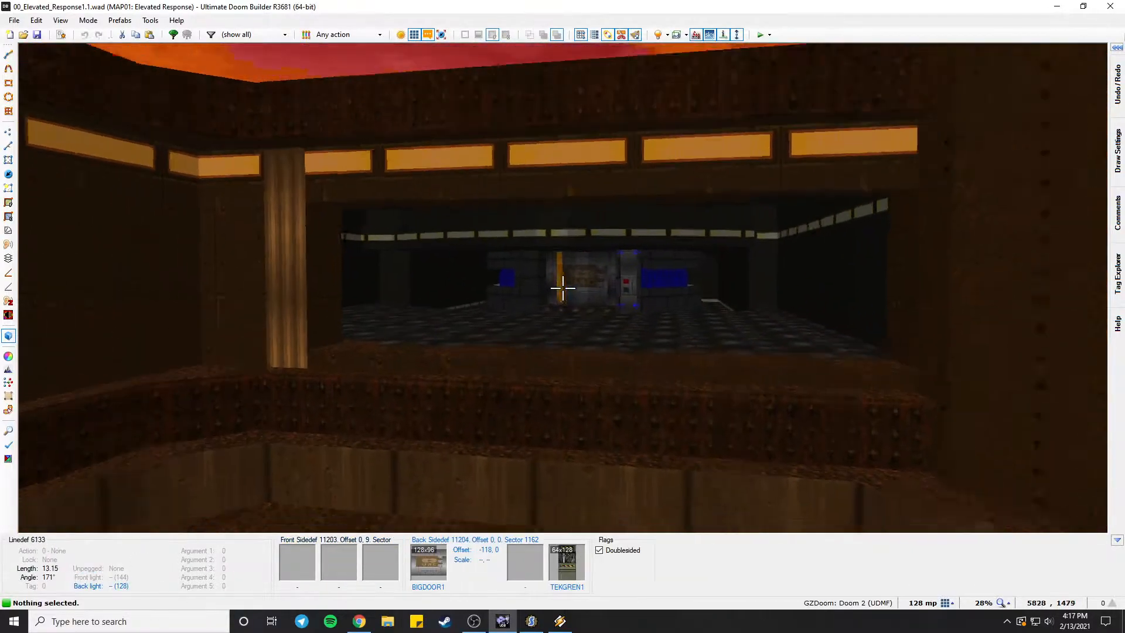
key(w)
key(s)
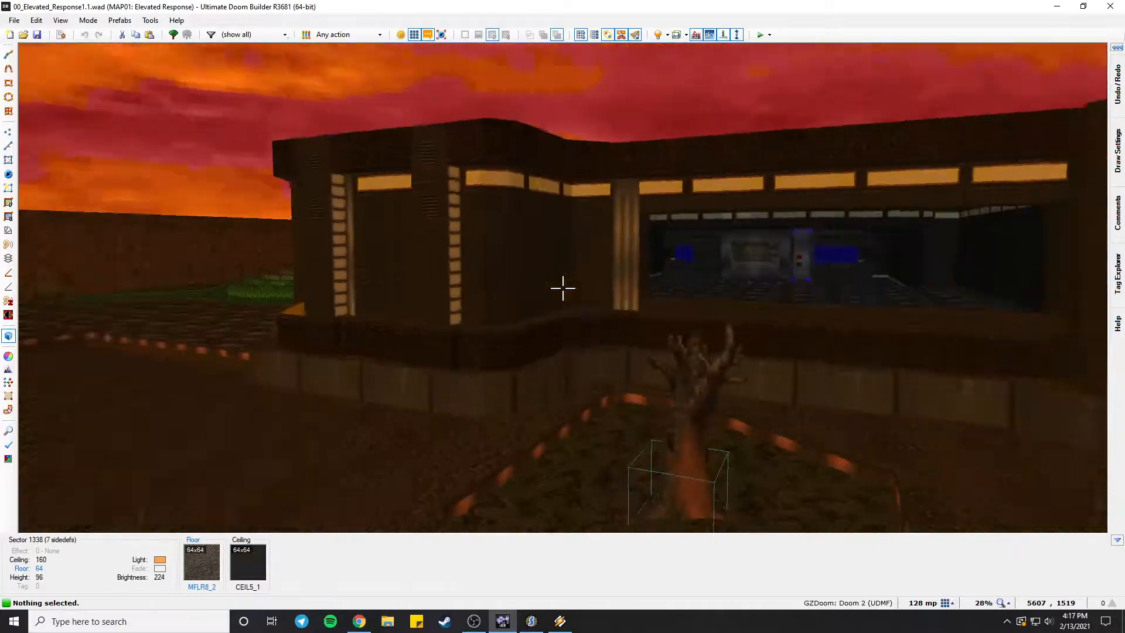
key(w)
key(w)
key(s)
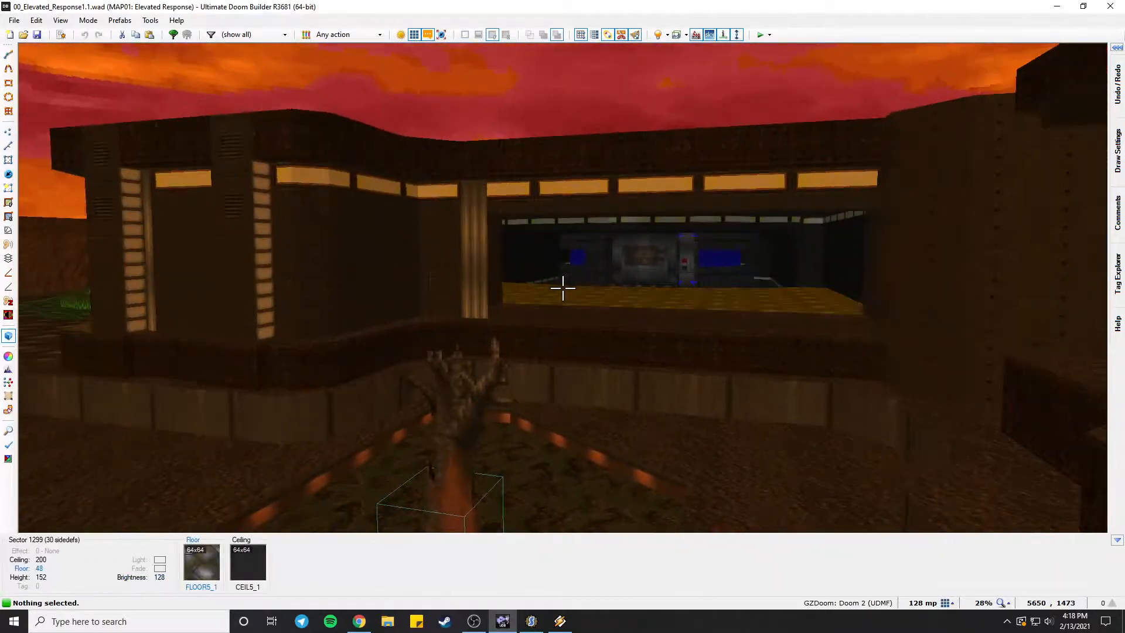
key(a)
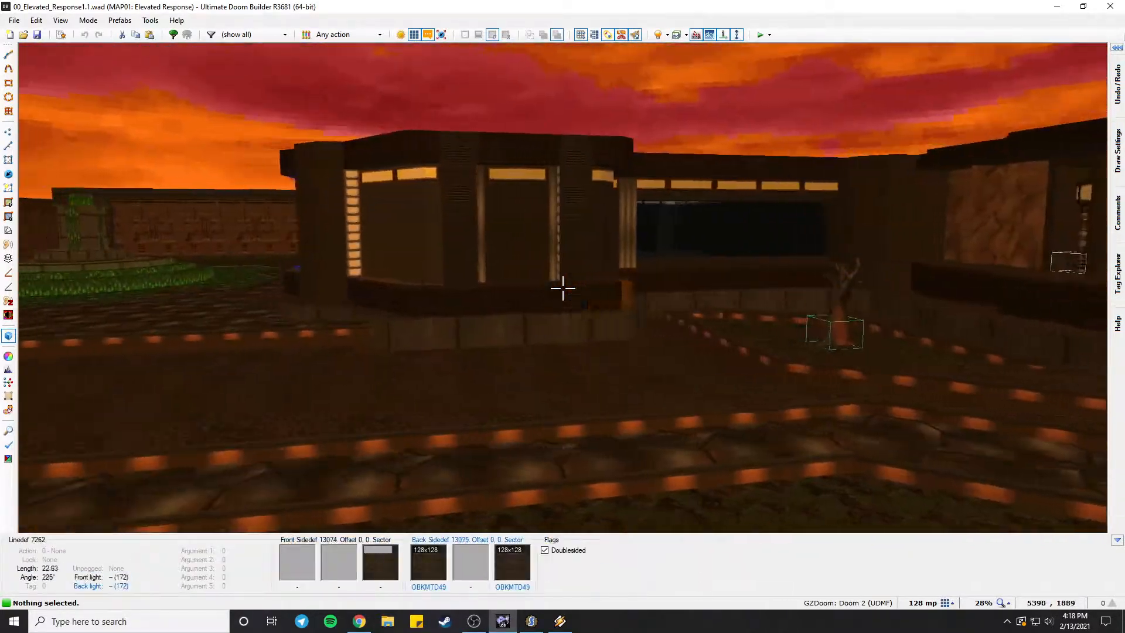
Review the older courtyard's zombie placement, rock walls, raised tech platform and the openings of the guard building.
key(w)
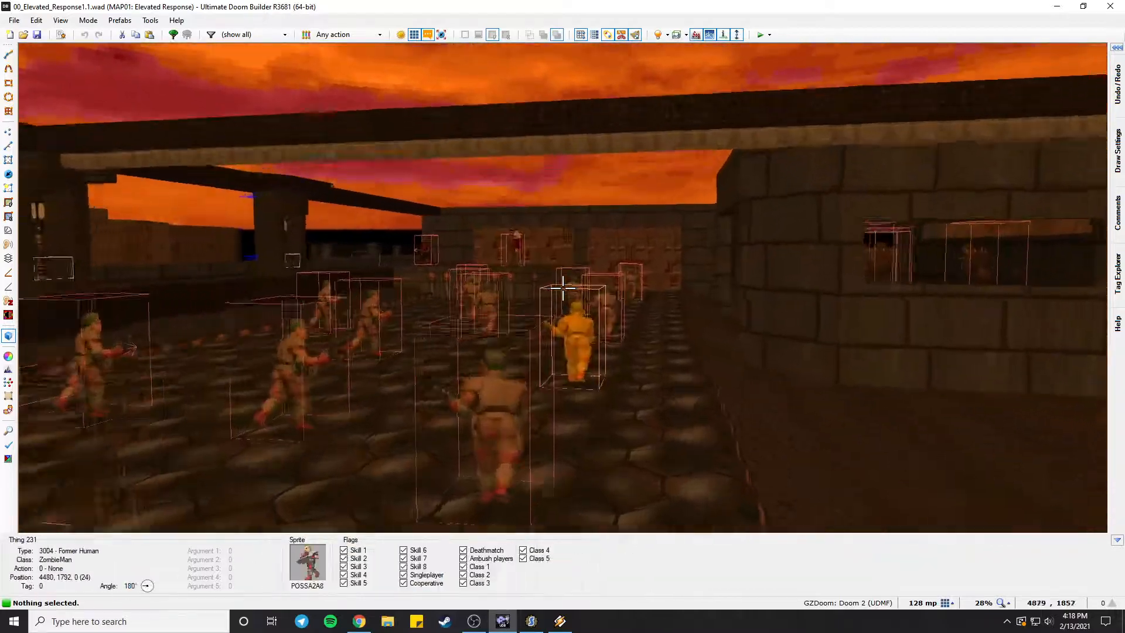
key(a)
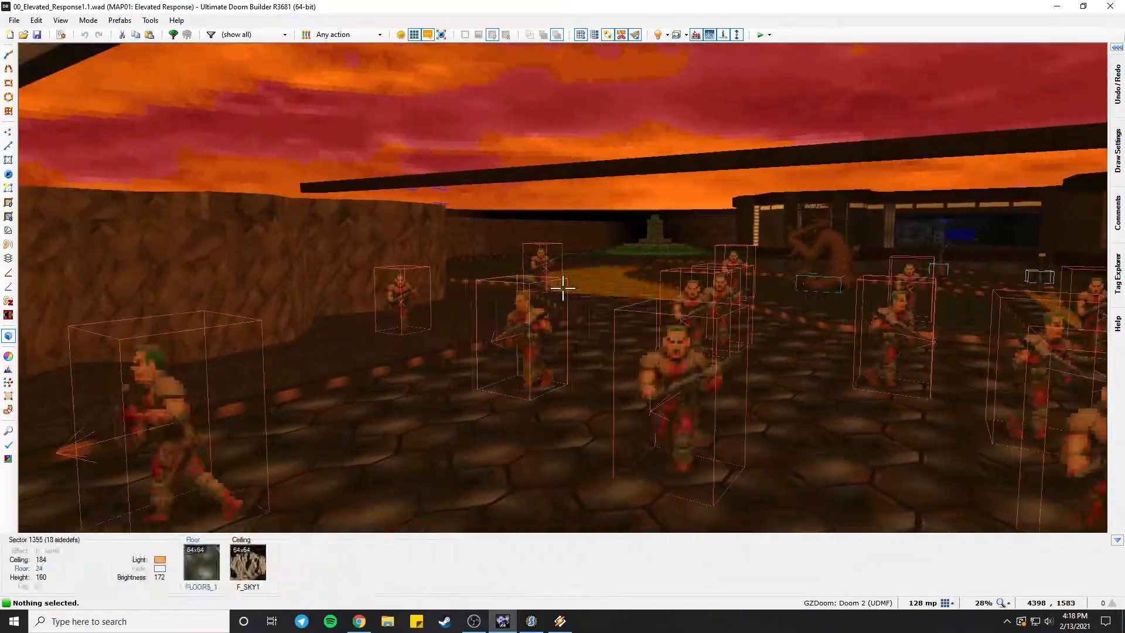
key(a)
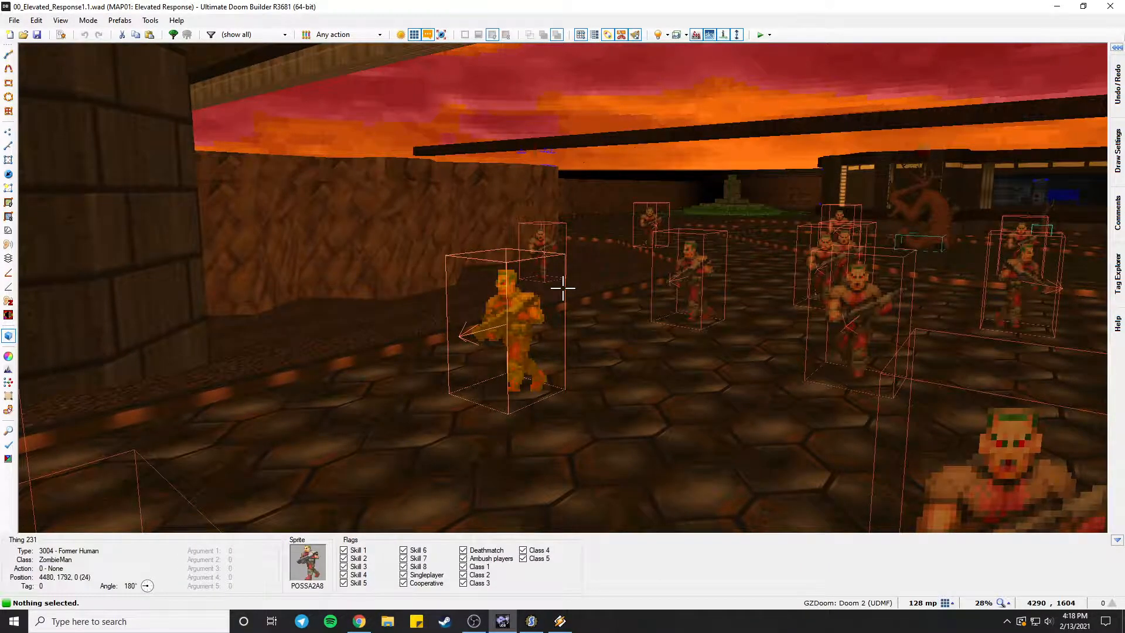
key(a)
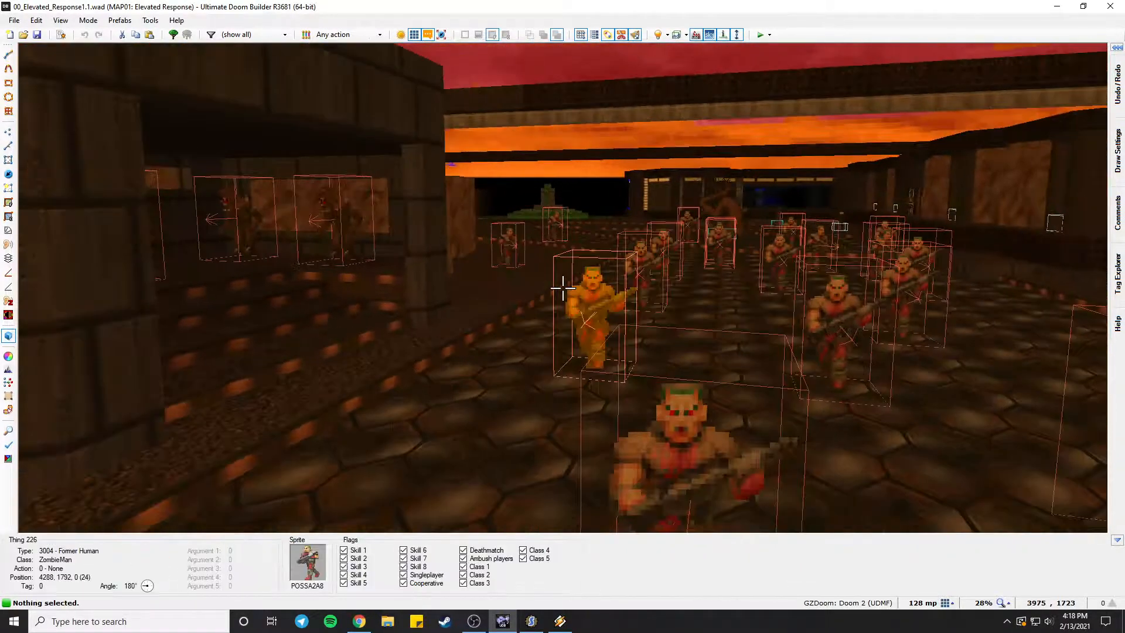
key(s)
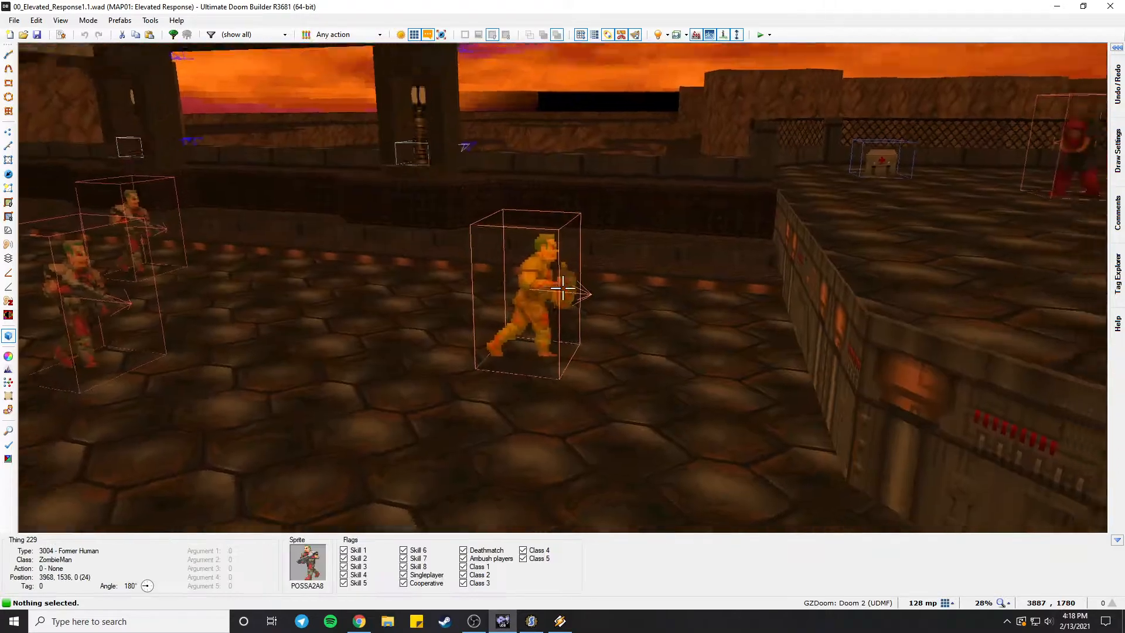
key(d)
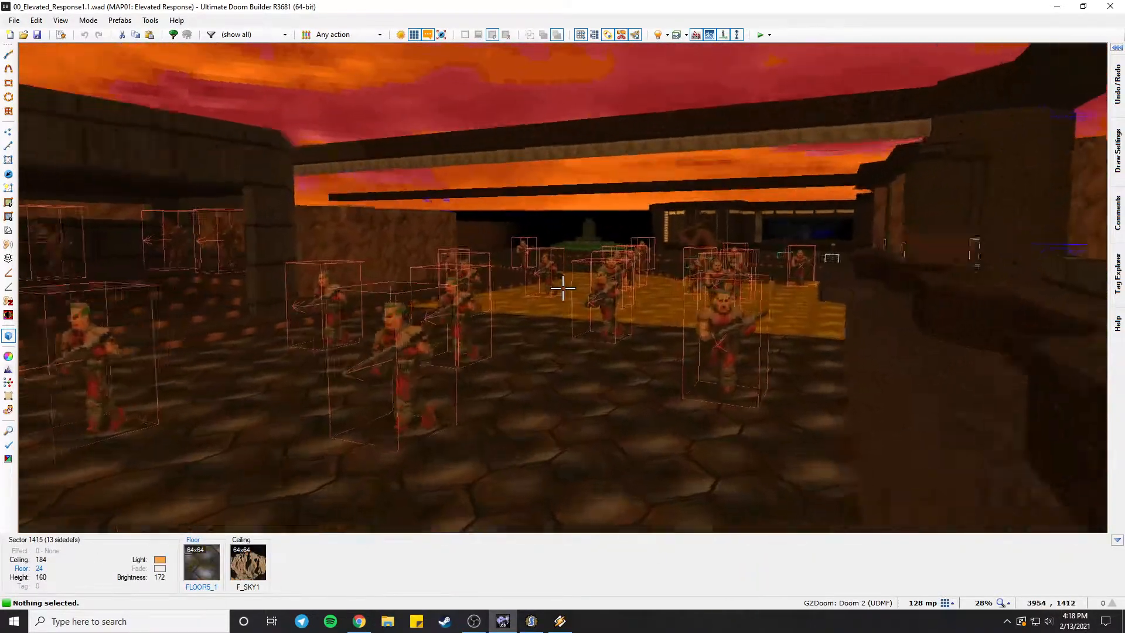
key(w)
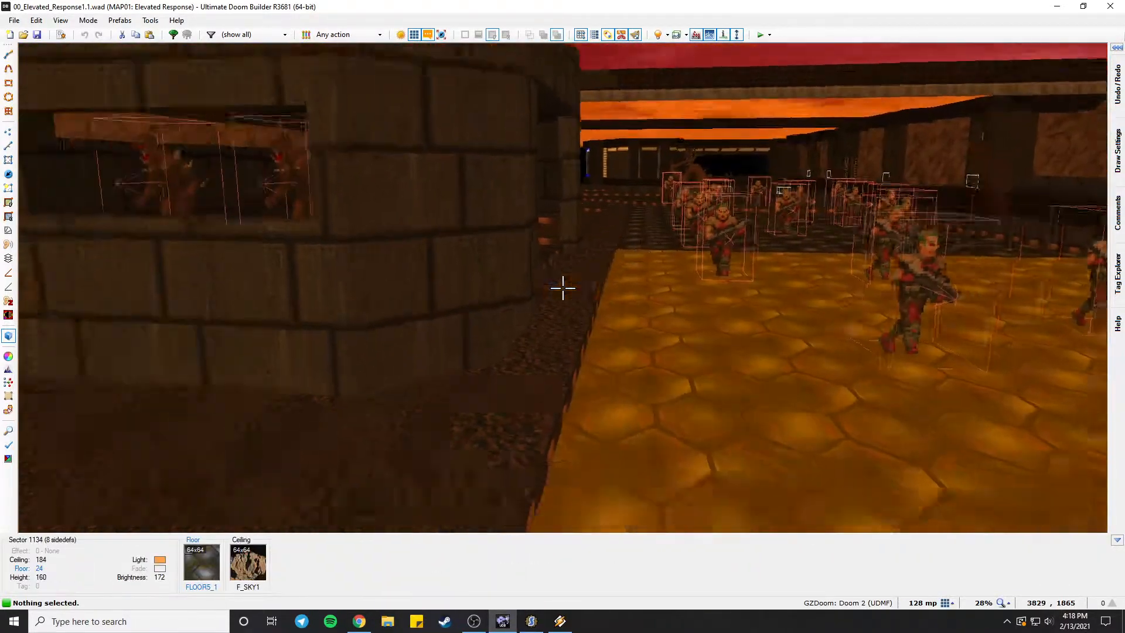
Open MAP01 from ELEVATED1.01.wad with the GZDoom: Doom 2 (UDMF) configuration and enter the 3D view.
key(q)
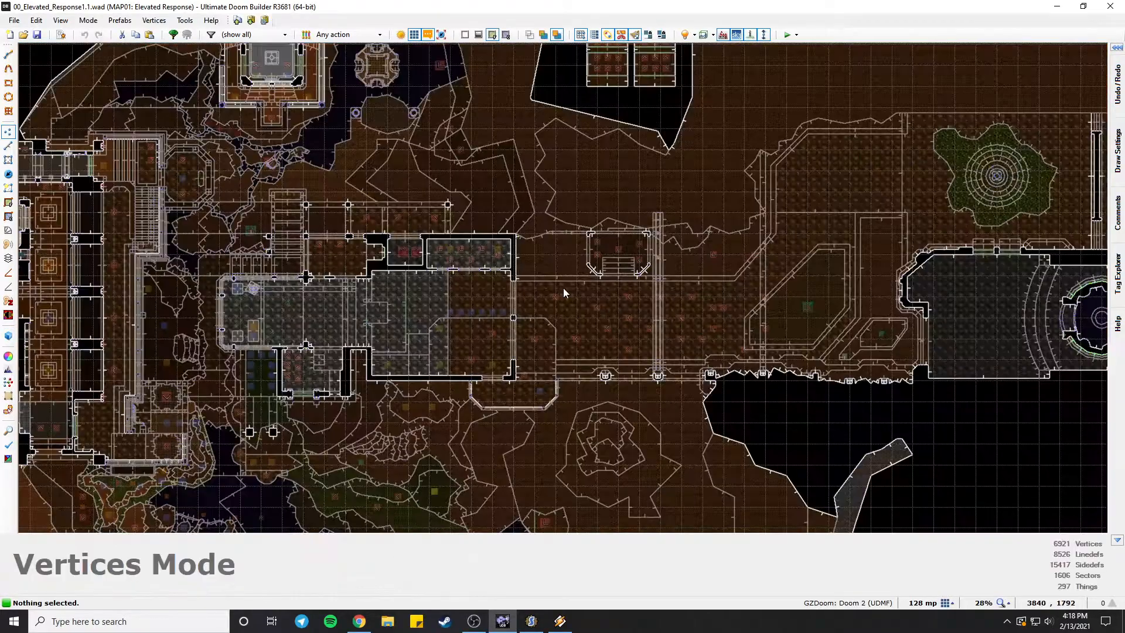
click(22, 35)
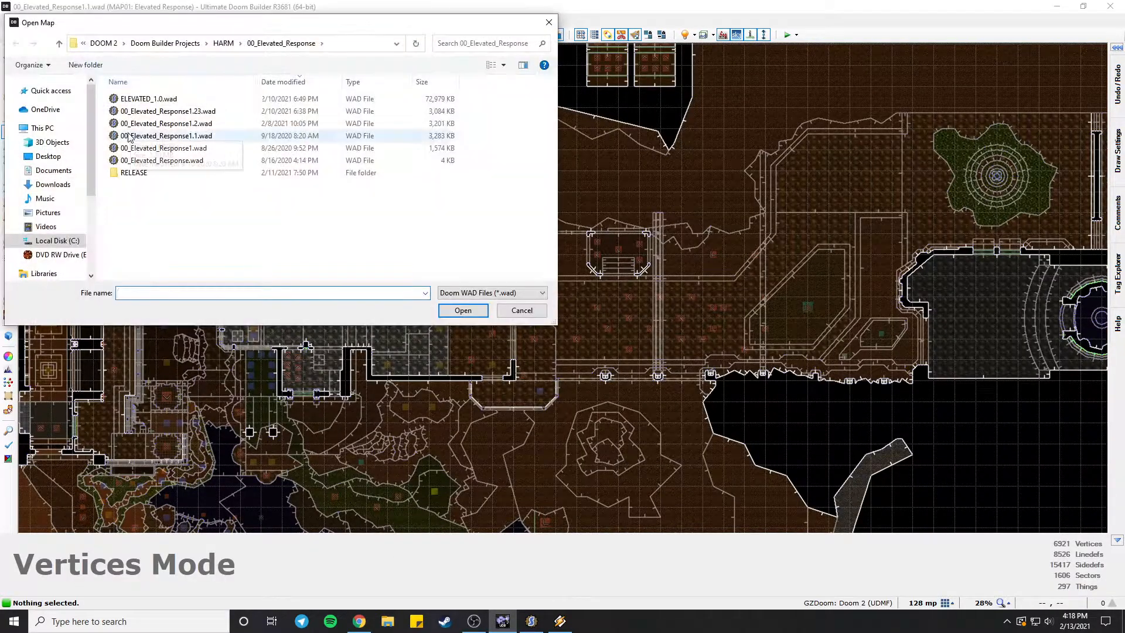
double_click(147, 112)
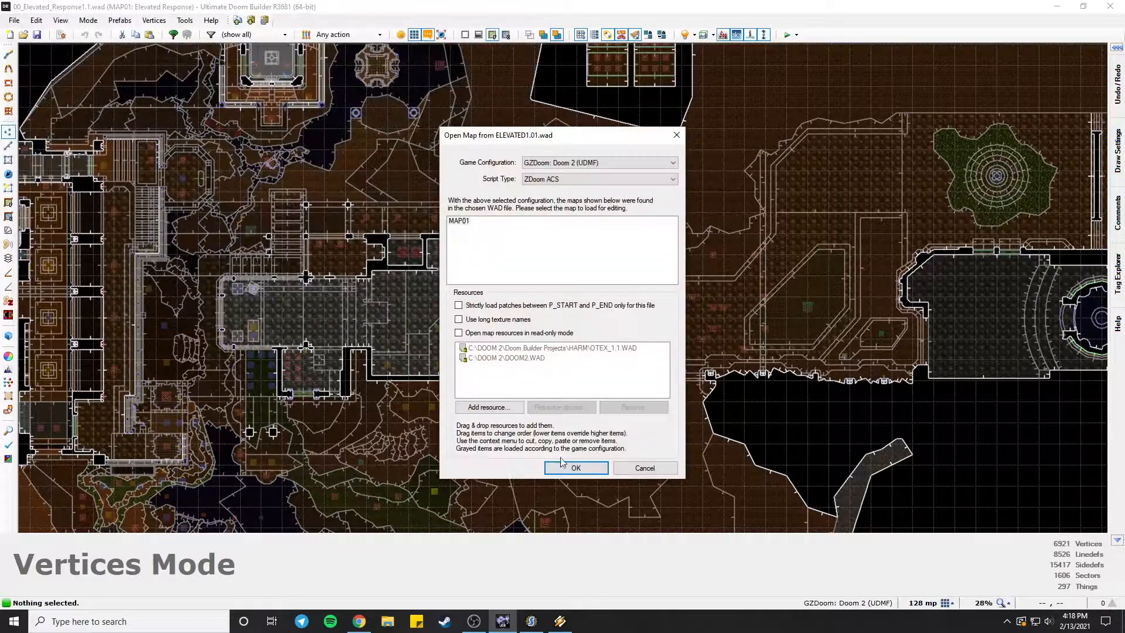
click(567, 469)
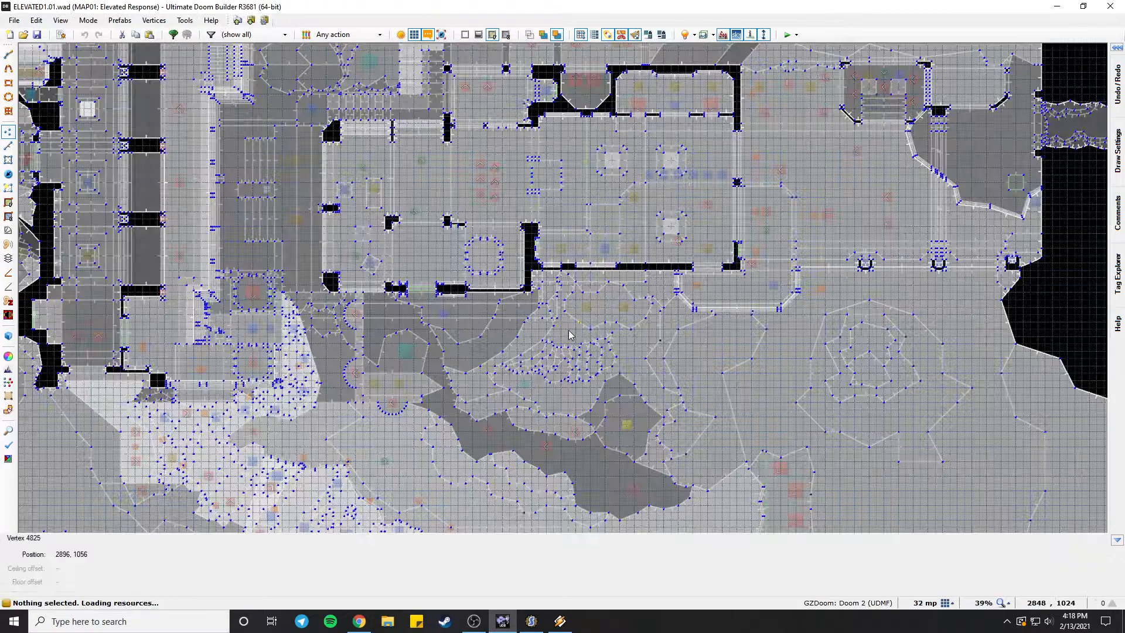
key(w)
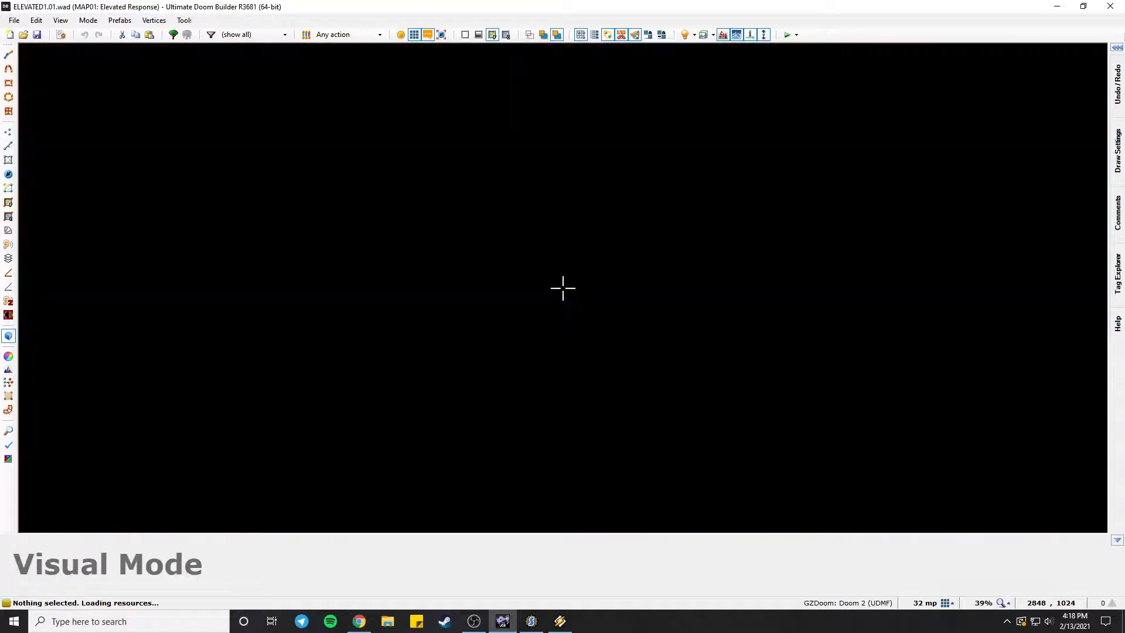
Compare the newer courtyard's overhead beams, lit guard building and tech panels, and the adjoining room with its ceiling lamps.
key(w)
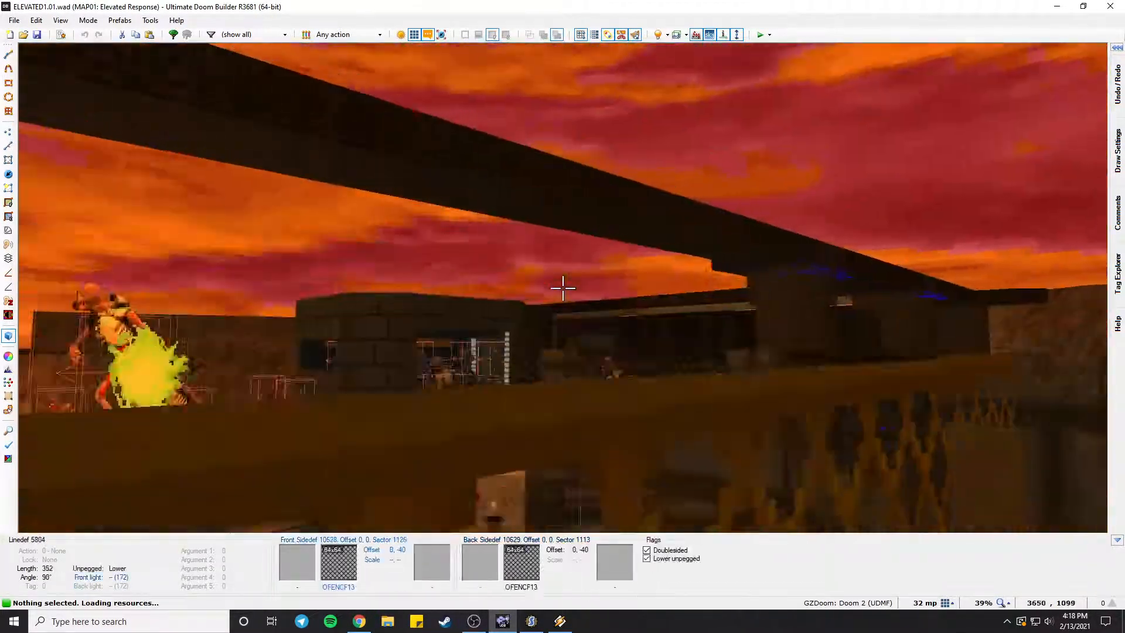
key(w)
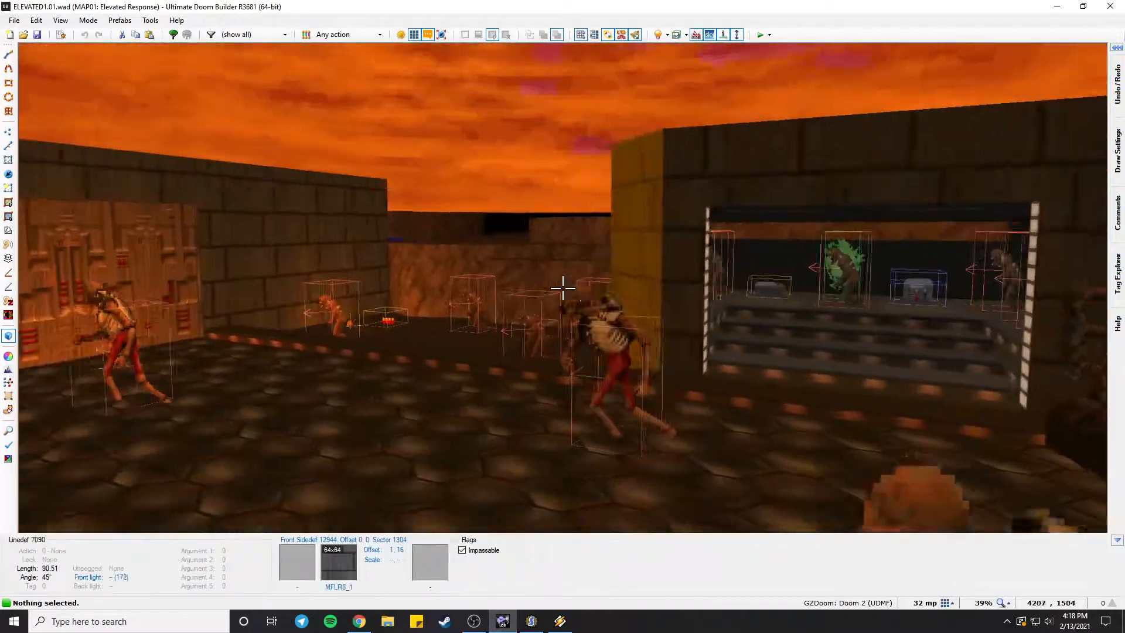
key(w)
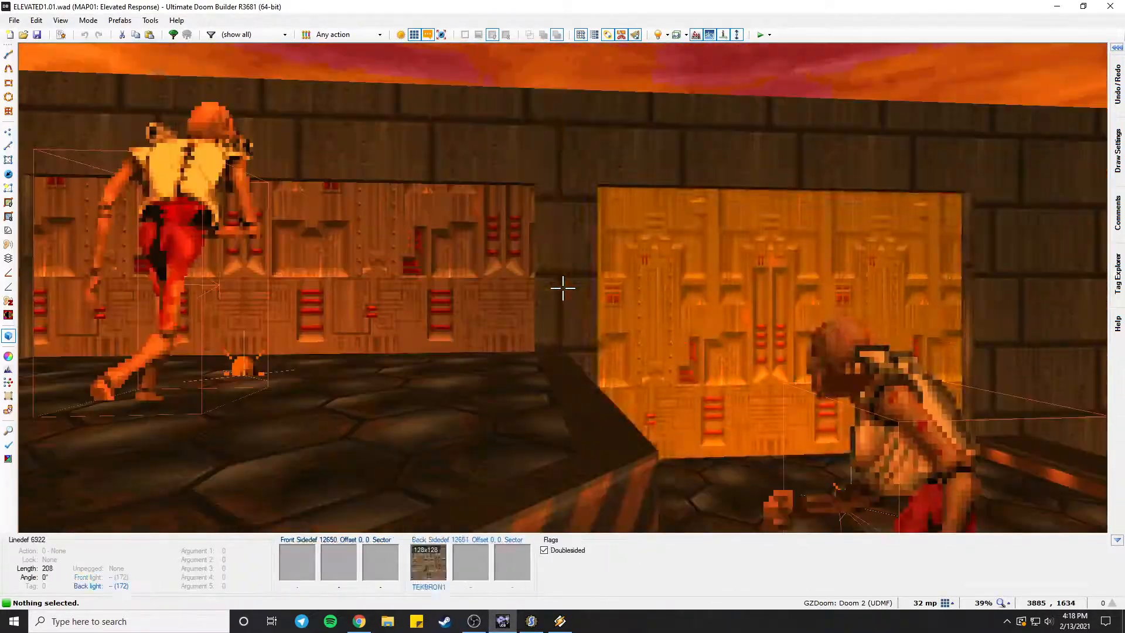
key(w)
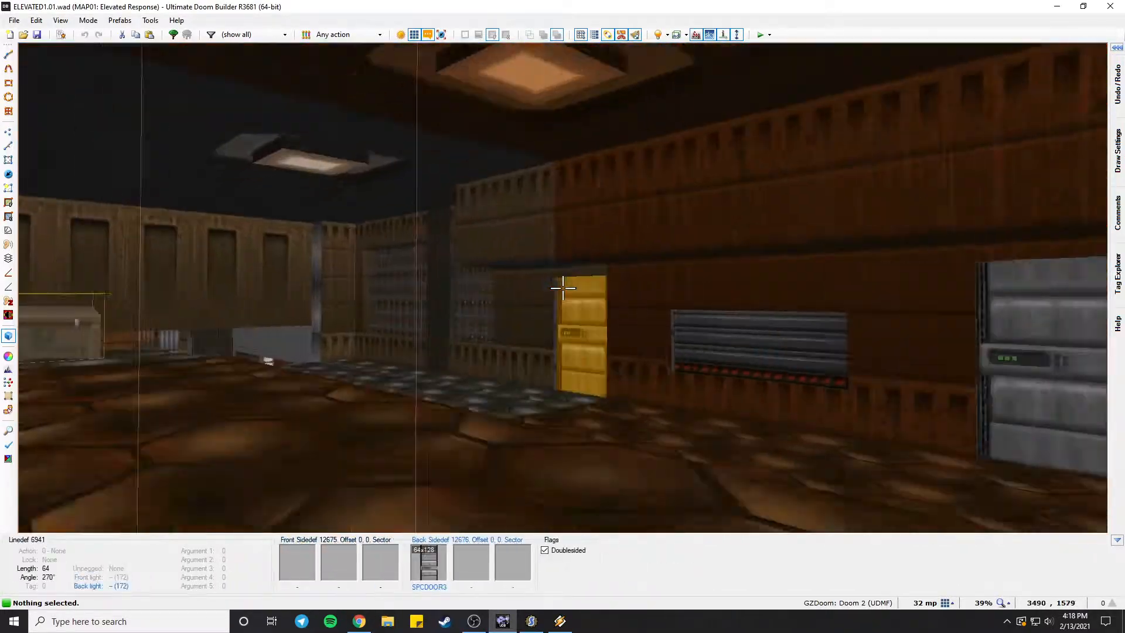
Examine the newer map's lower outdoor area, including the vine-covered ledge, light-trimmed pillars, tall brick walls and rock terrain.
key(w)
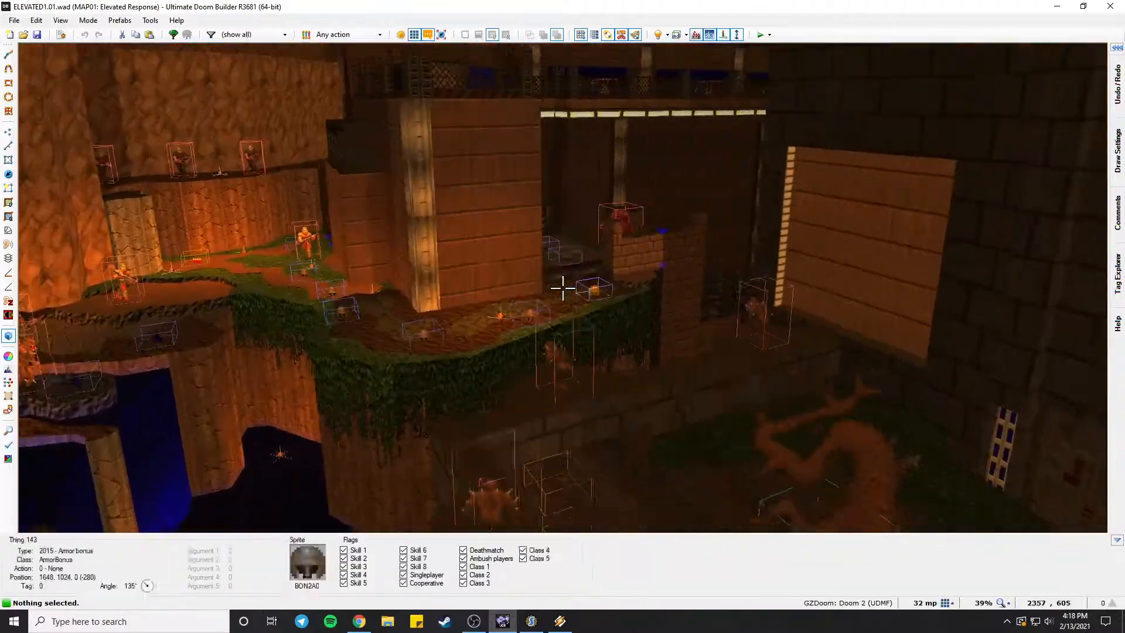
key(w)
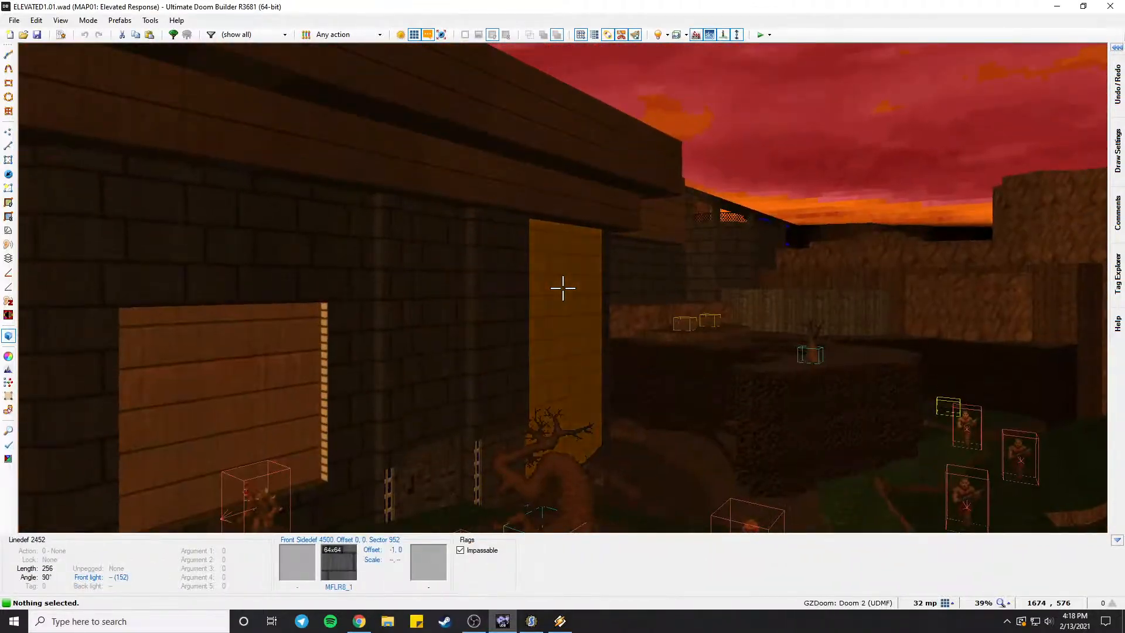
key(w)
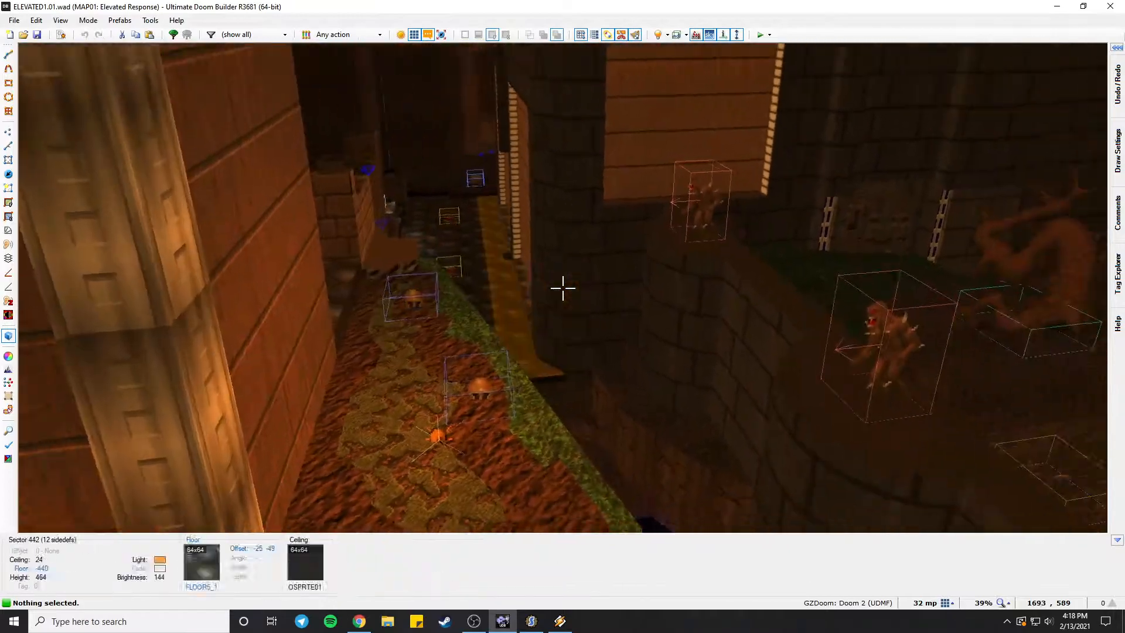
key(w)
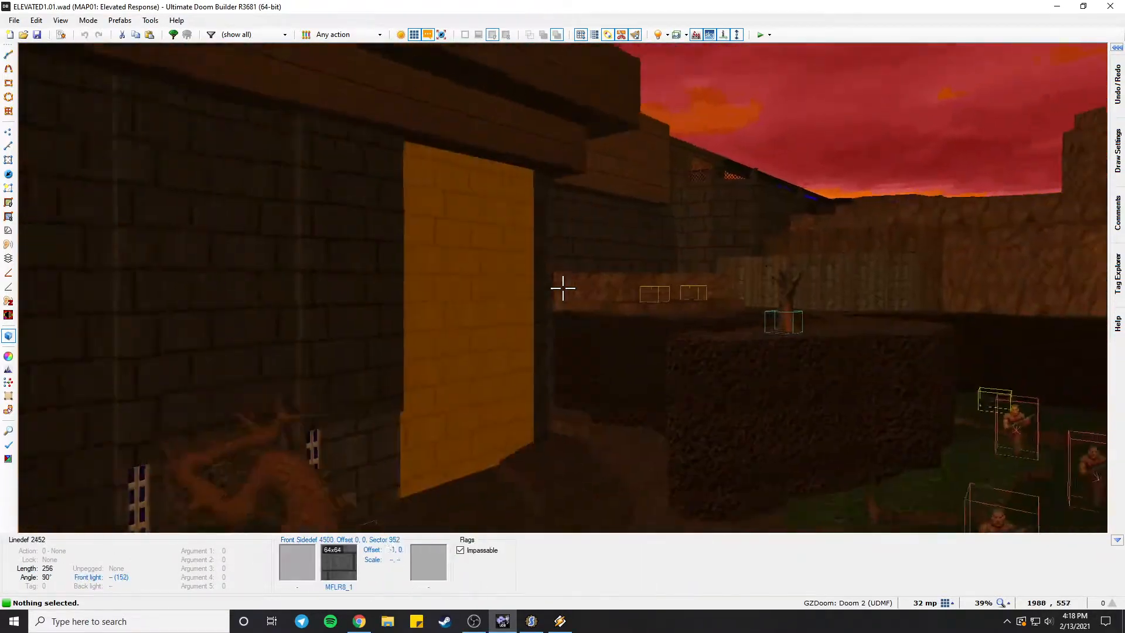
Examine the newer map's dark brick facade with its overhanging beams and the rocky, monster-filled valley beside it.
key(w)
key(s)
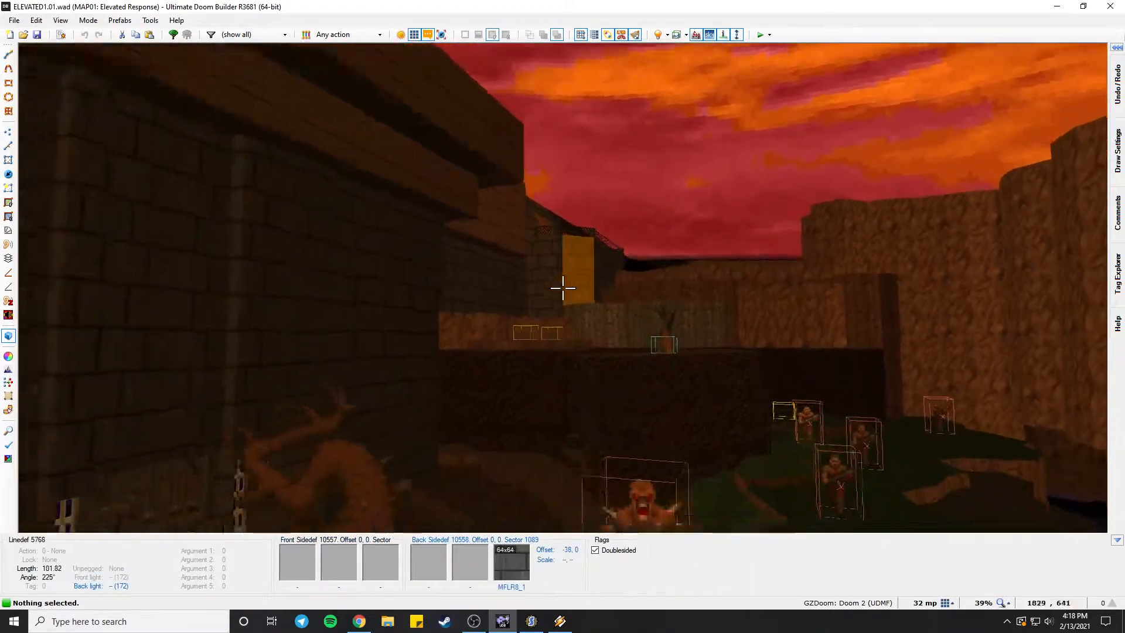
key(a)
key(d)
key(s)
key(d)
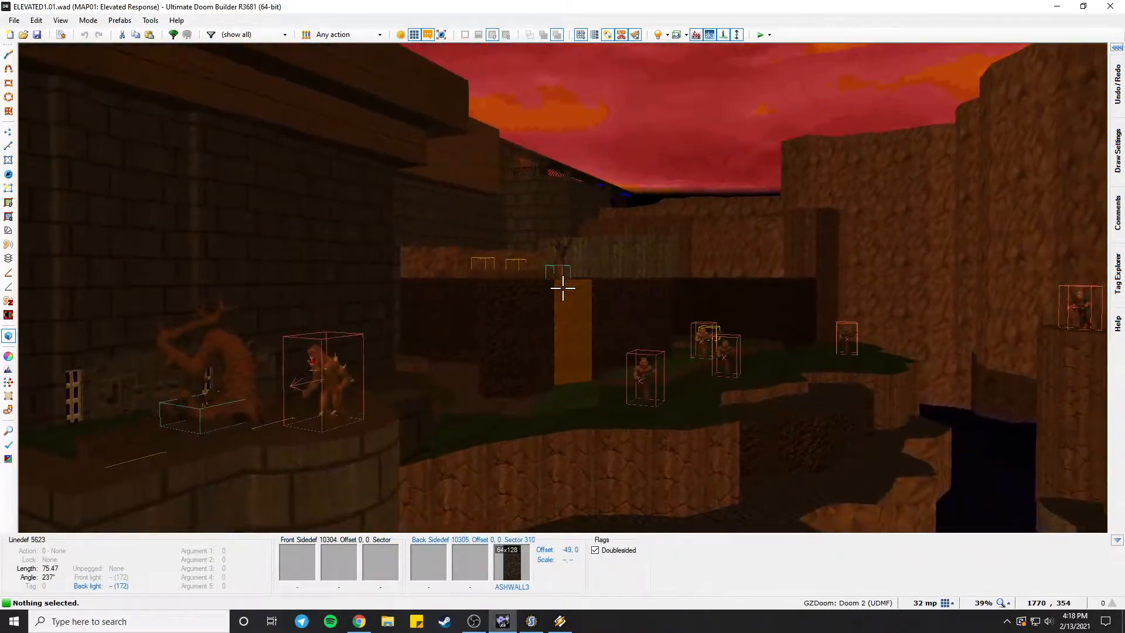
key(w)
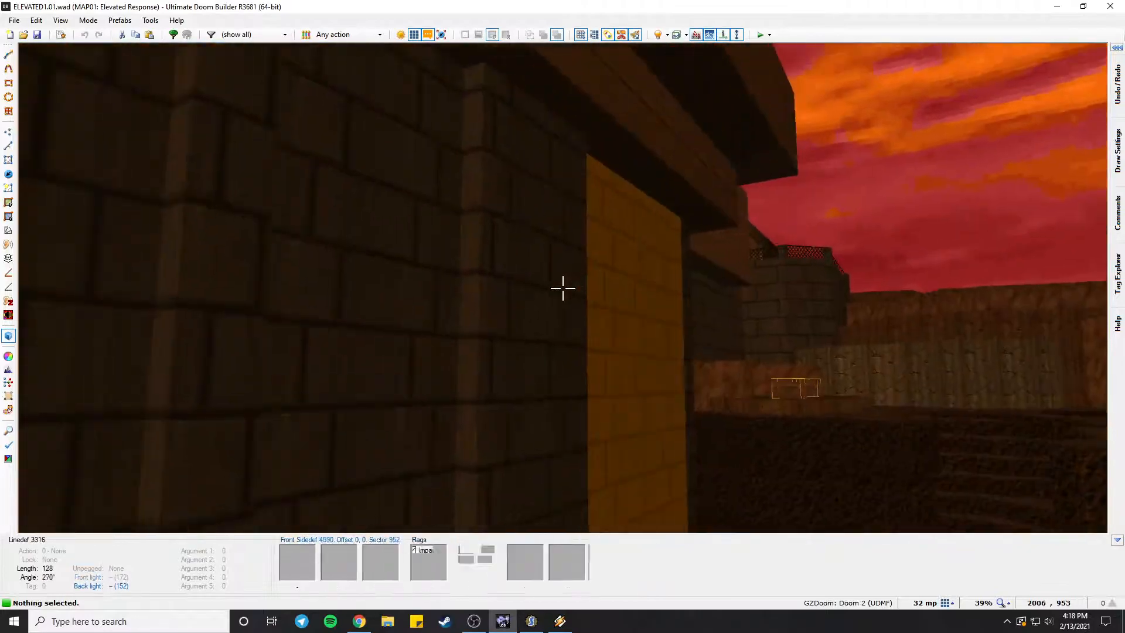
Inspect the fenced upper deck with its revenants, tech-panel walls and hazard-striped platform under the orange sky.
key(w)
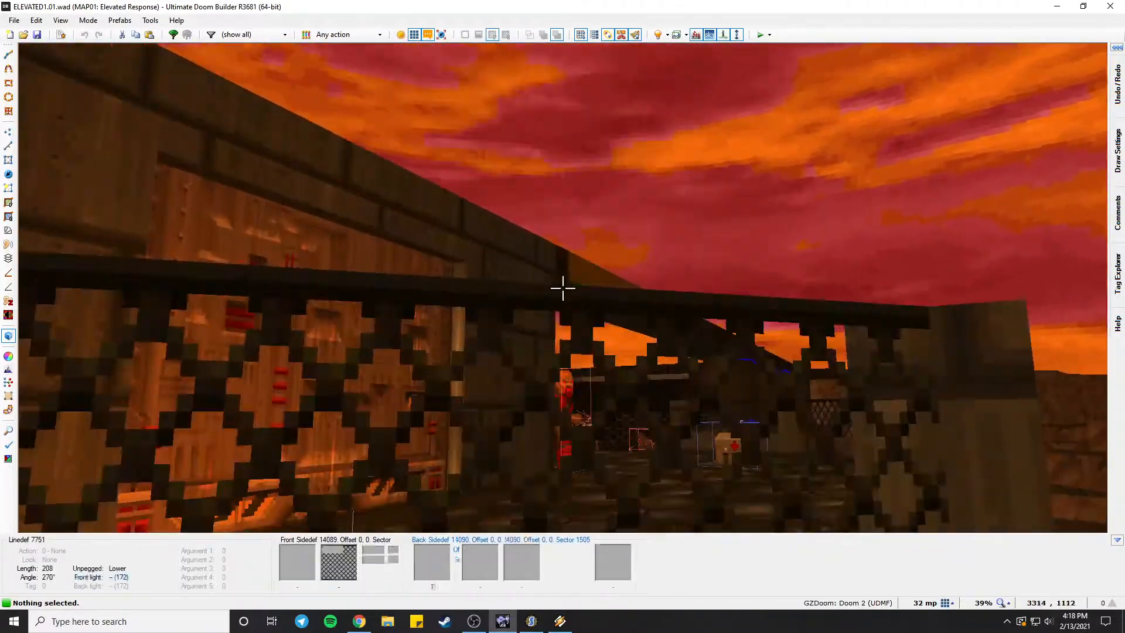
key(w)
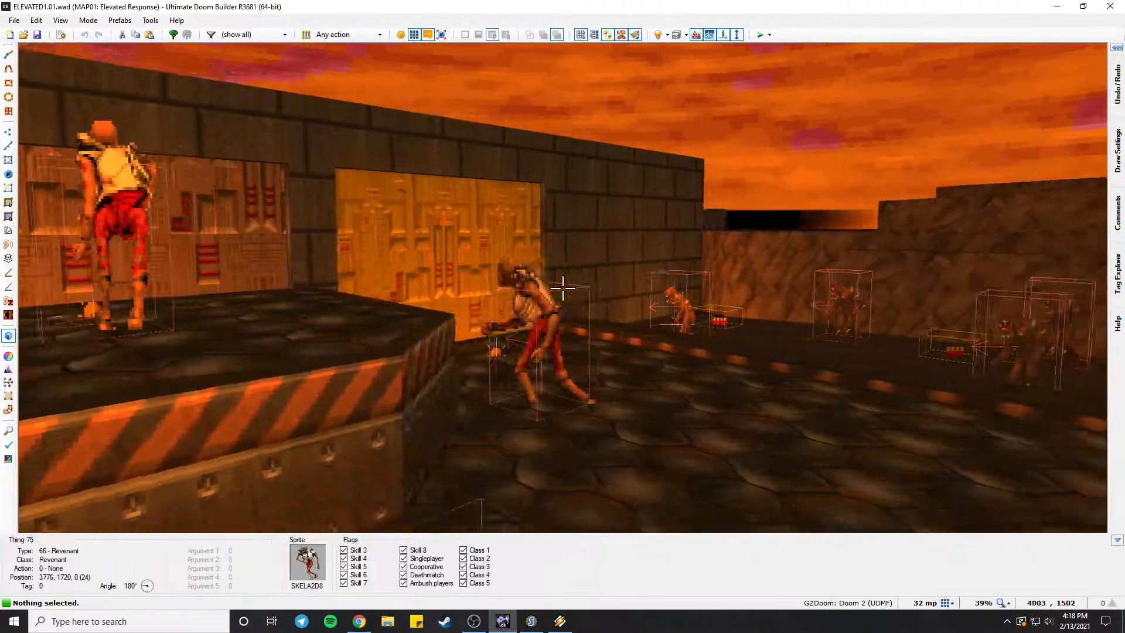
key(s)
key(d)
key(a)
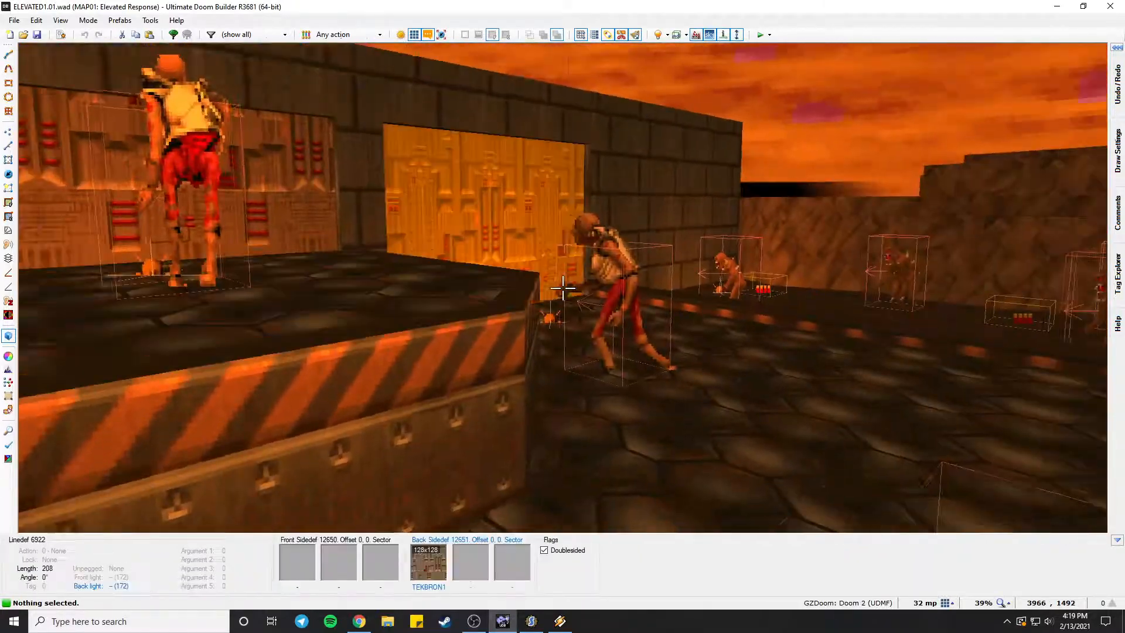
key(d)
key(w)
key(s)
Compare the interior tech room's raised platform and ceiling lamps with the outdoor deck's matching hazard-striped platform.
key(w)
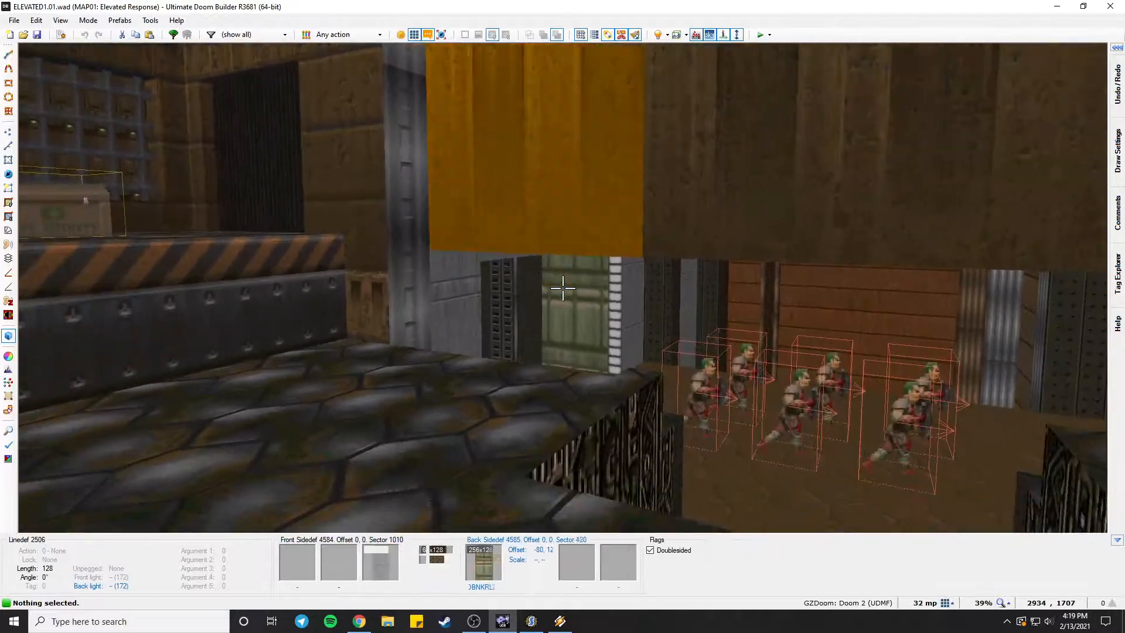
key(d)
key(w)
key(a)
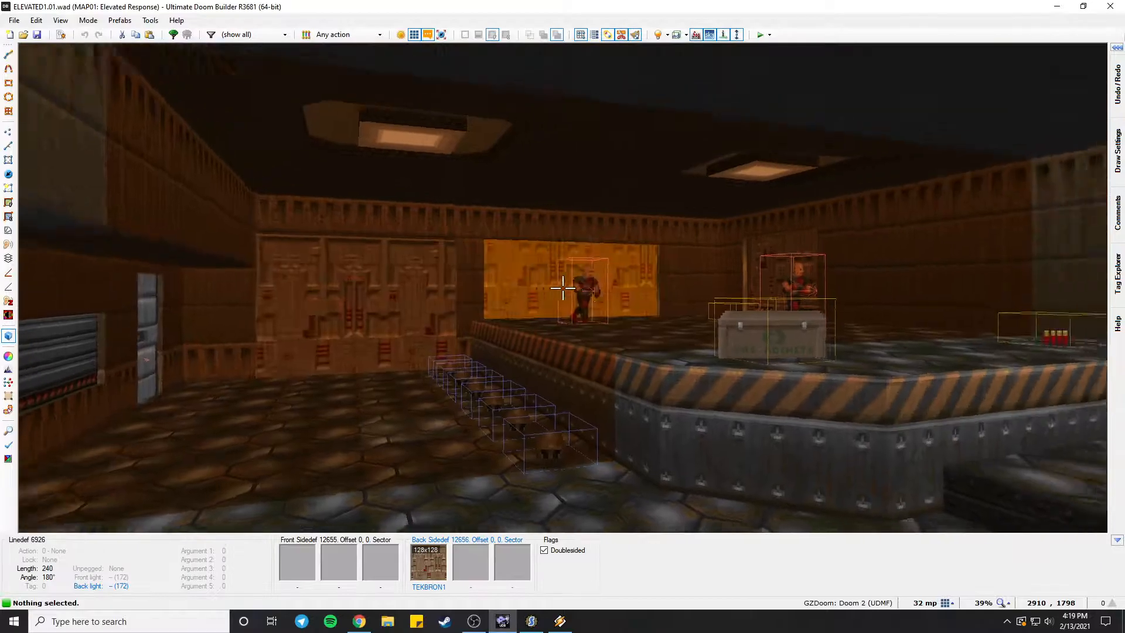
key(w)
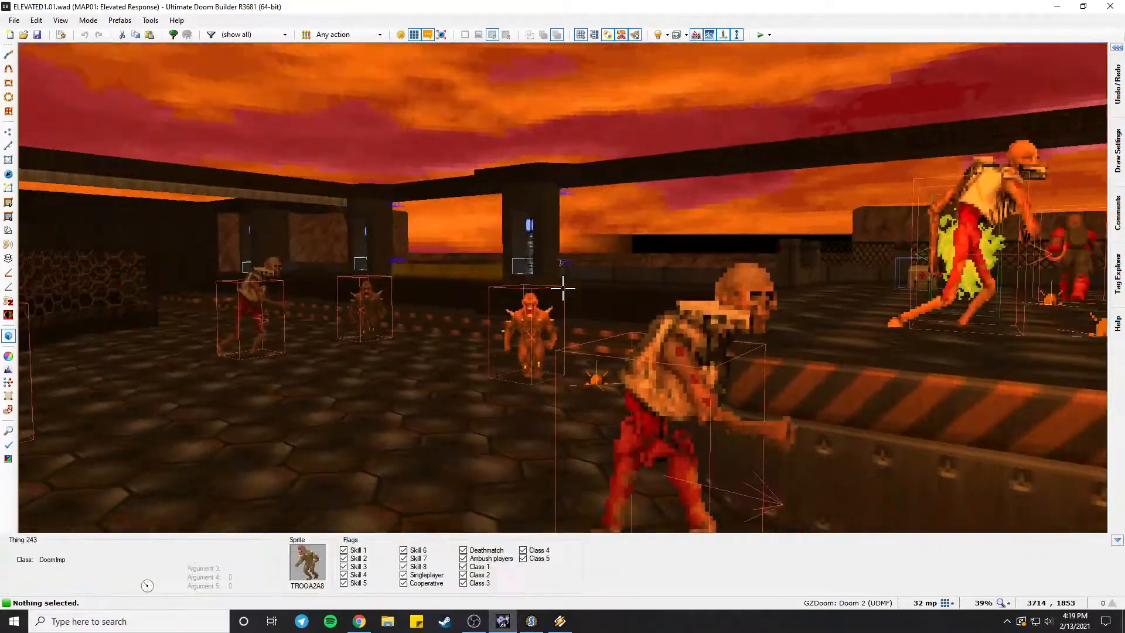
key(w)
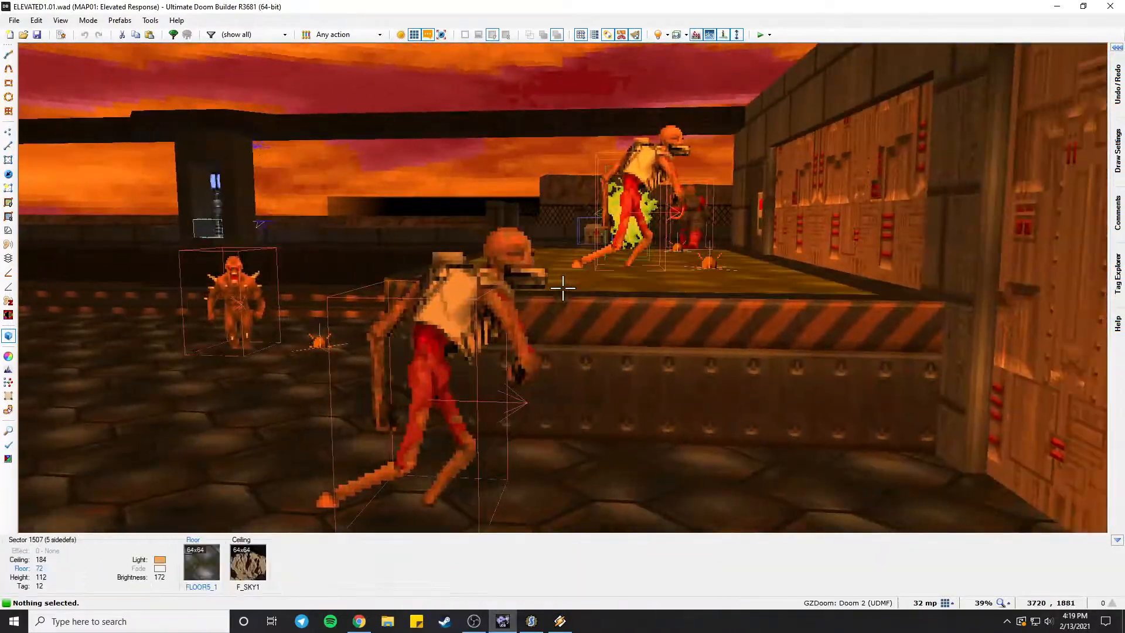
Examine the deck's lit imp alcove with steps, the mesh fencing, the red-rock pit below and the surrounding metal walls.
key(w)
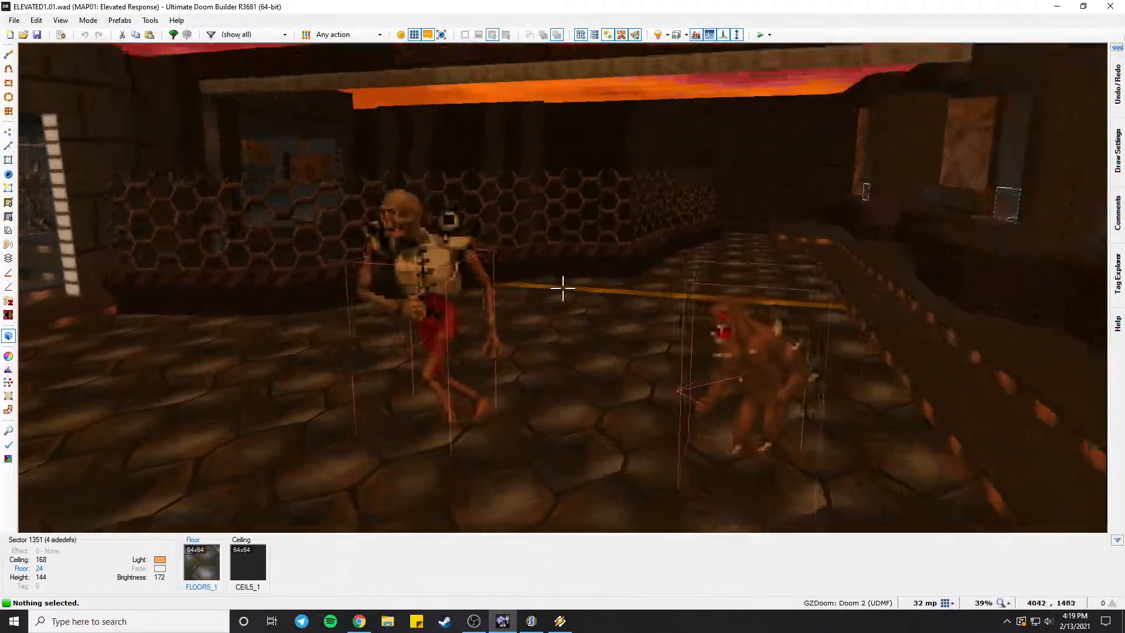
key(w)
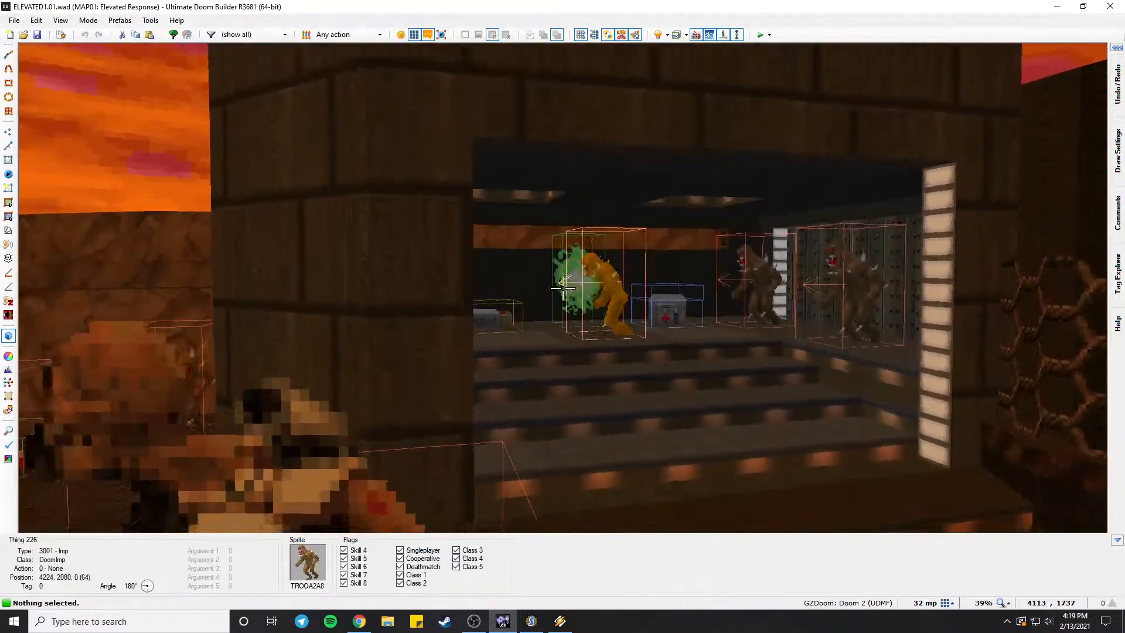
key(s)
key(w)
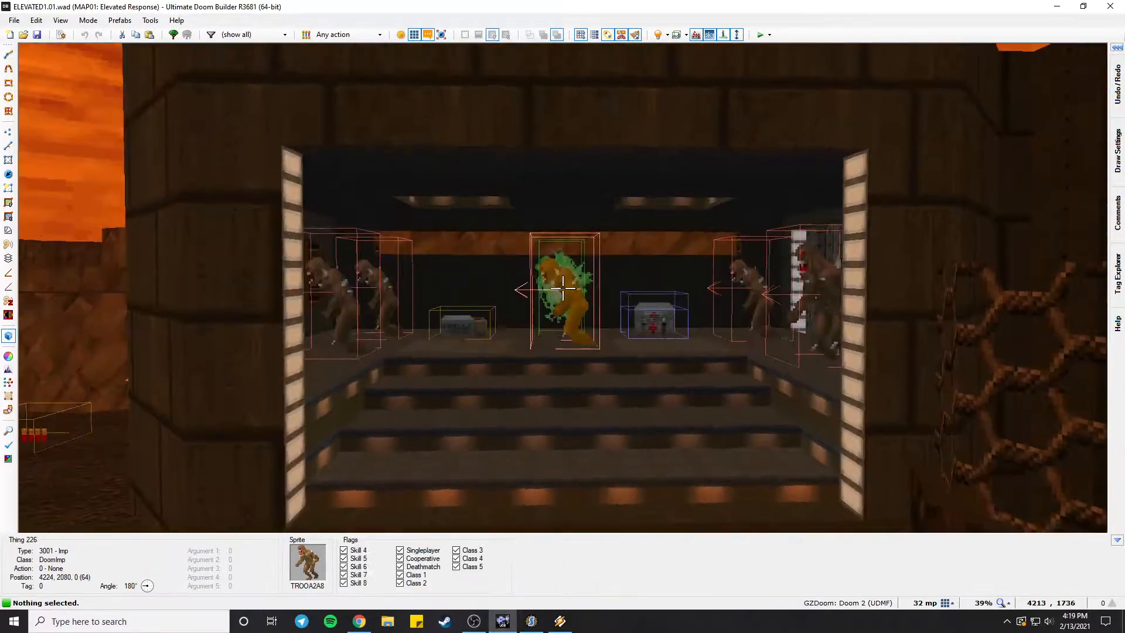
key(w)
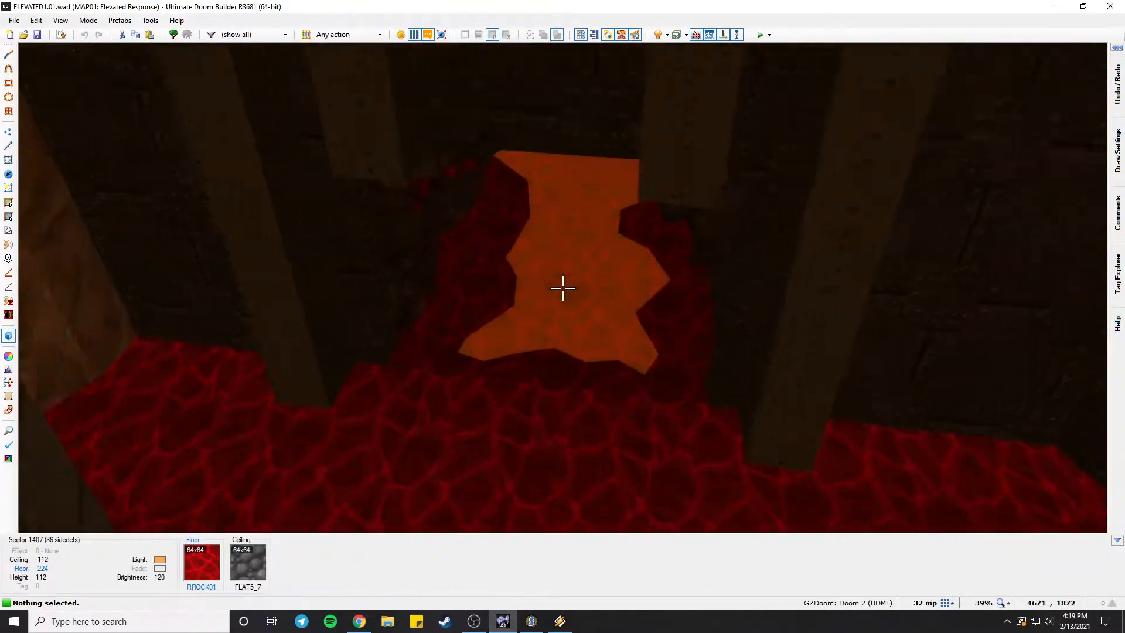
key(w)
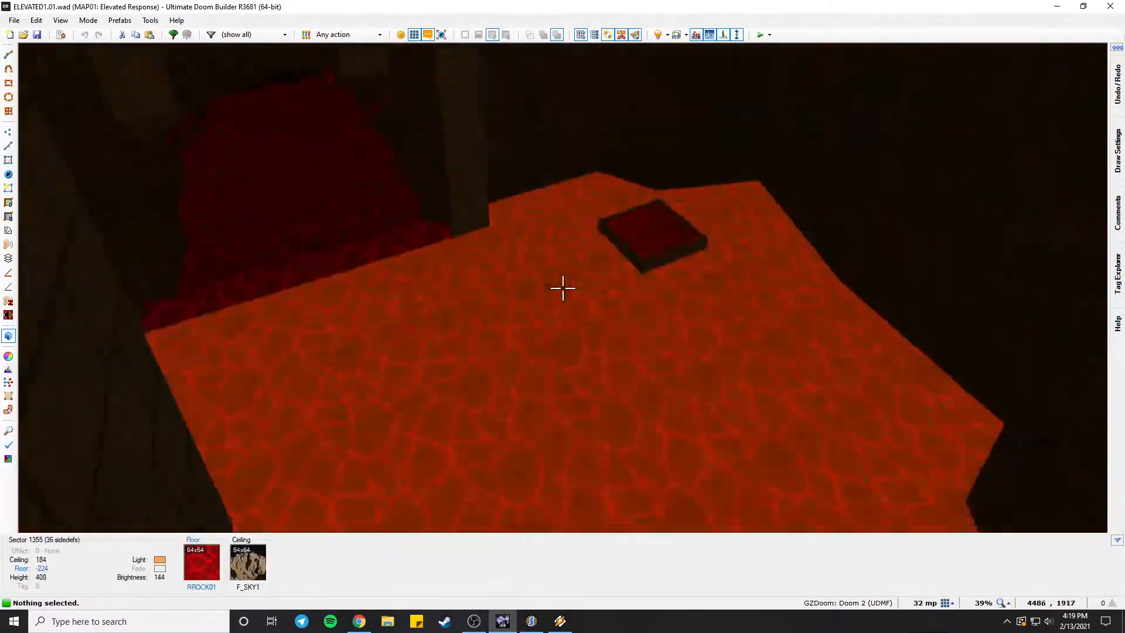
key(w)
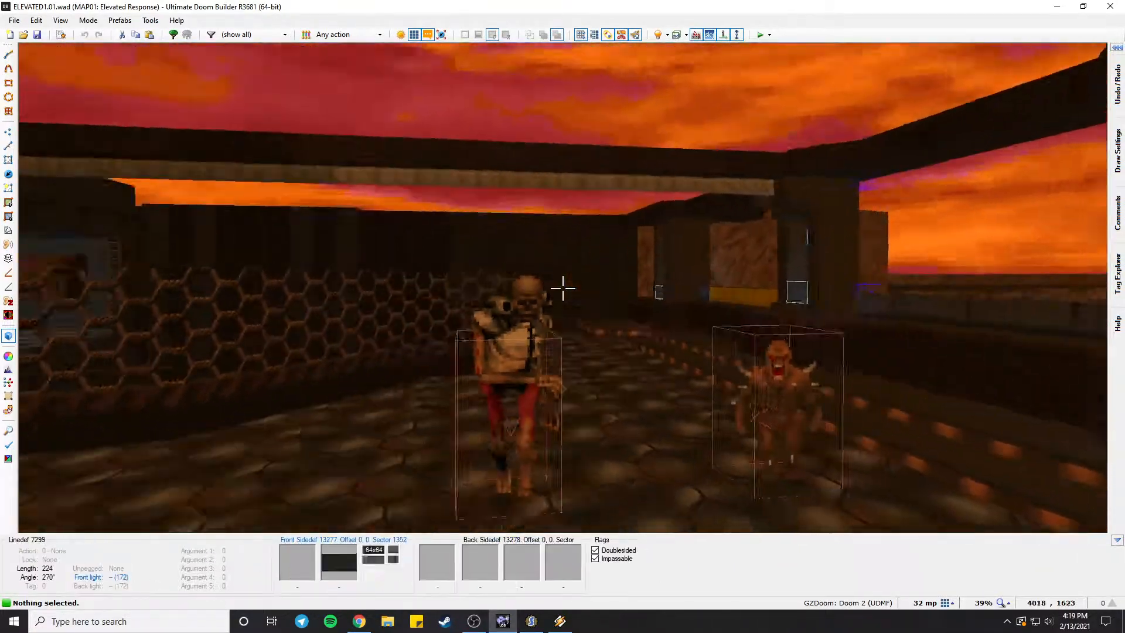
key(w)
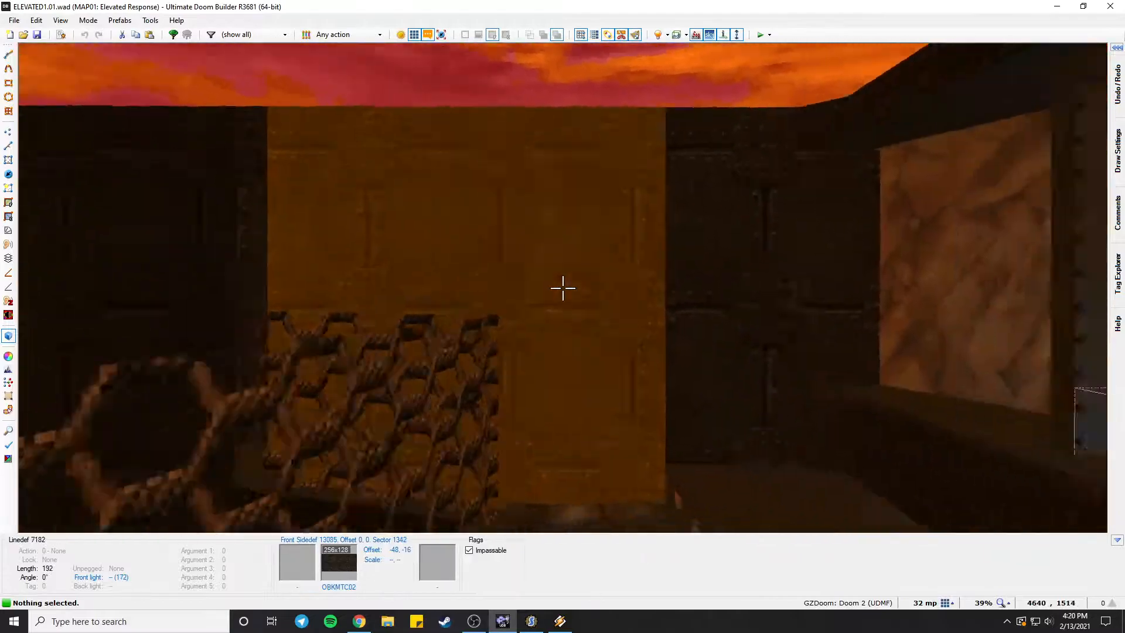
key(w)
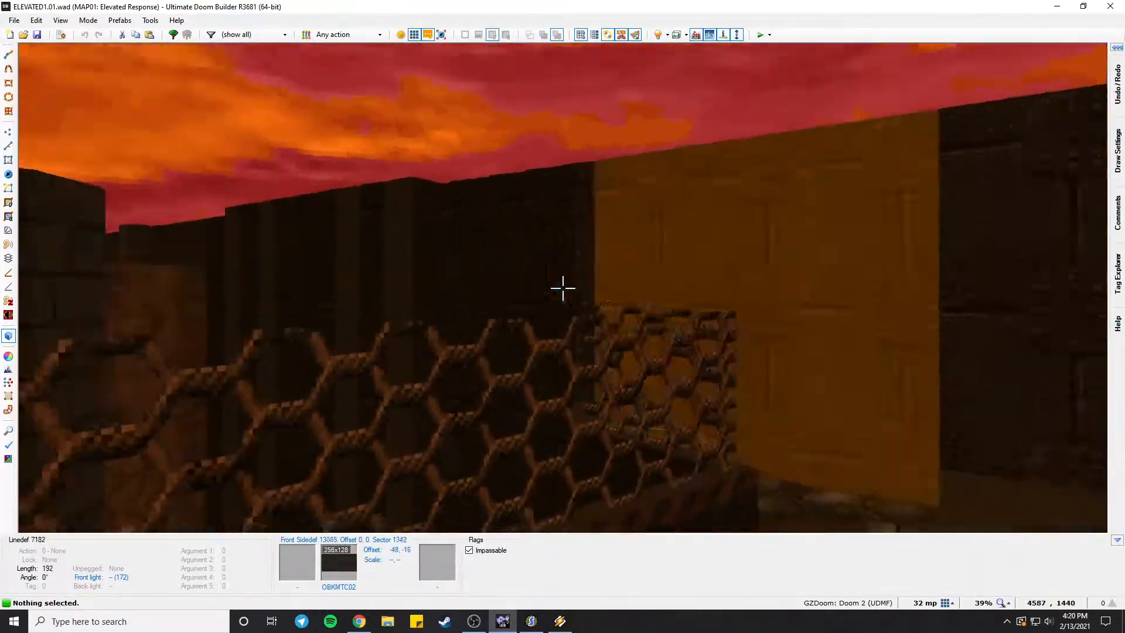
key(w)
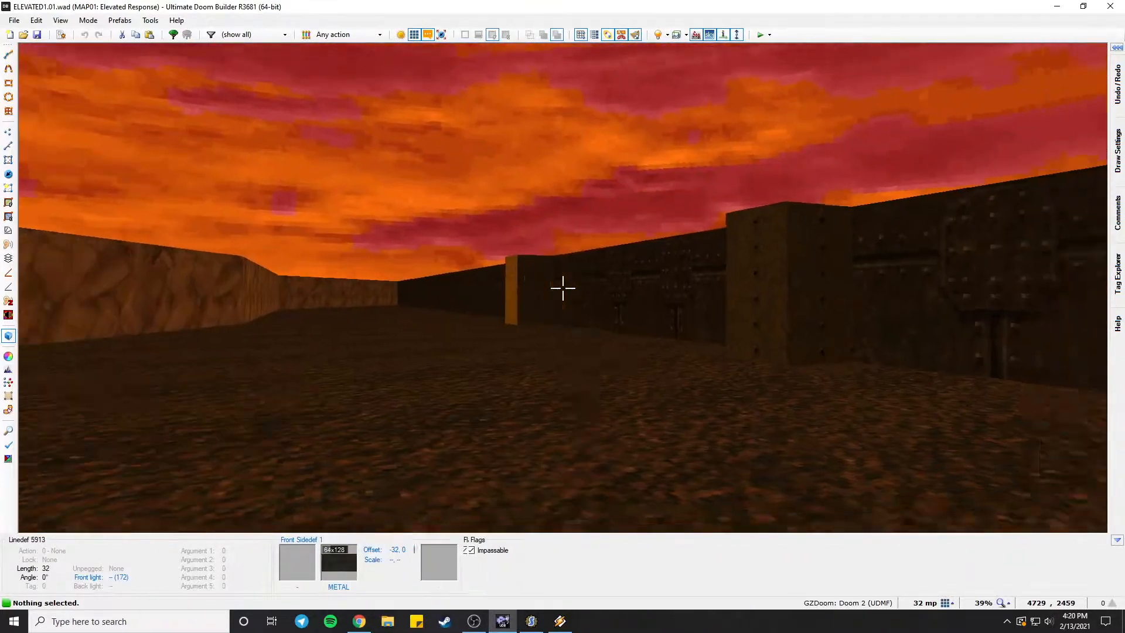
key(w)
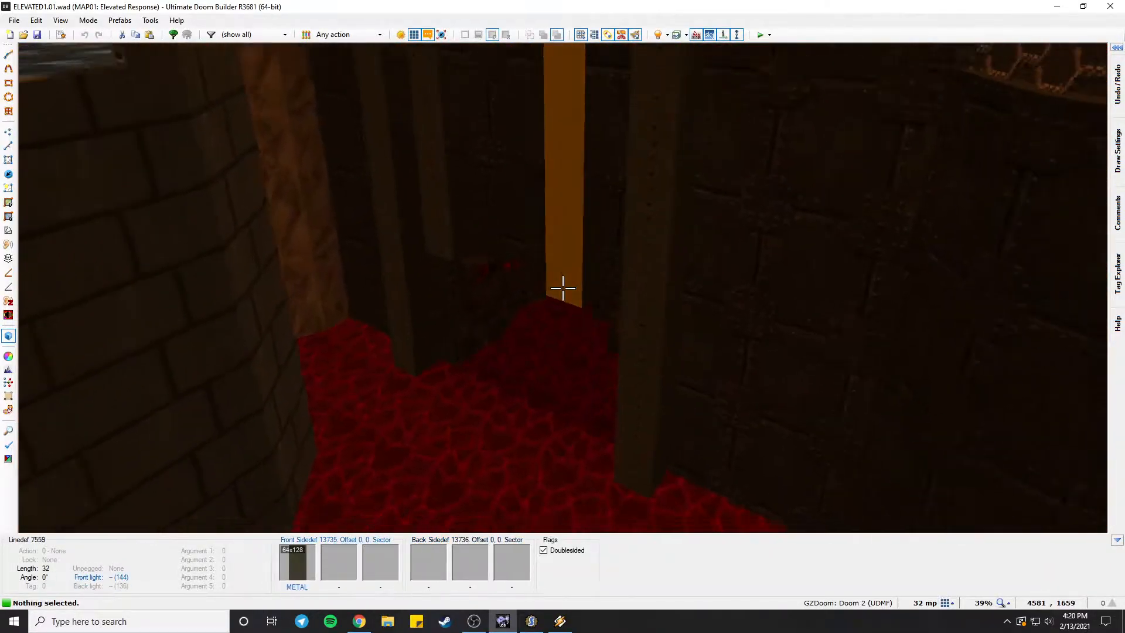
Review the interior tech room's metal doors, shuttered window, circuit-panel side area, orange and neutral lighting, and hazard-striped rocket platform.
key(s)
key(w)
key(s)
key(w)
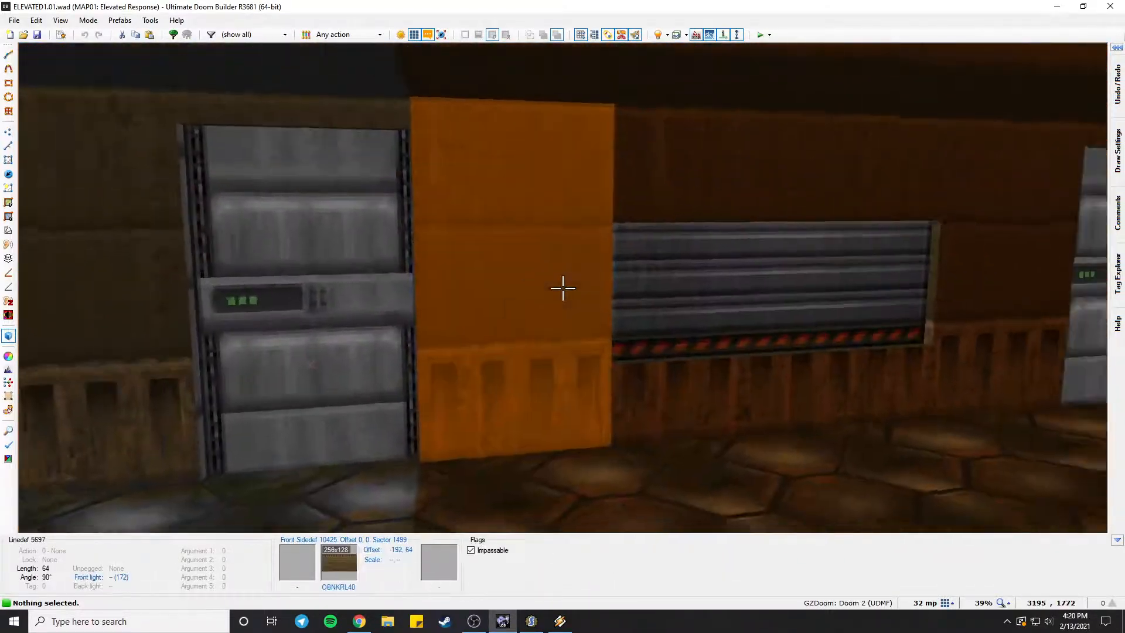
key(w)
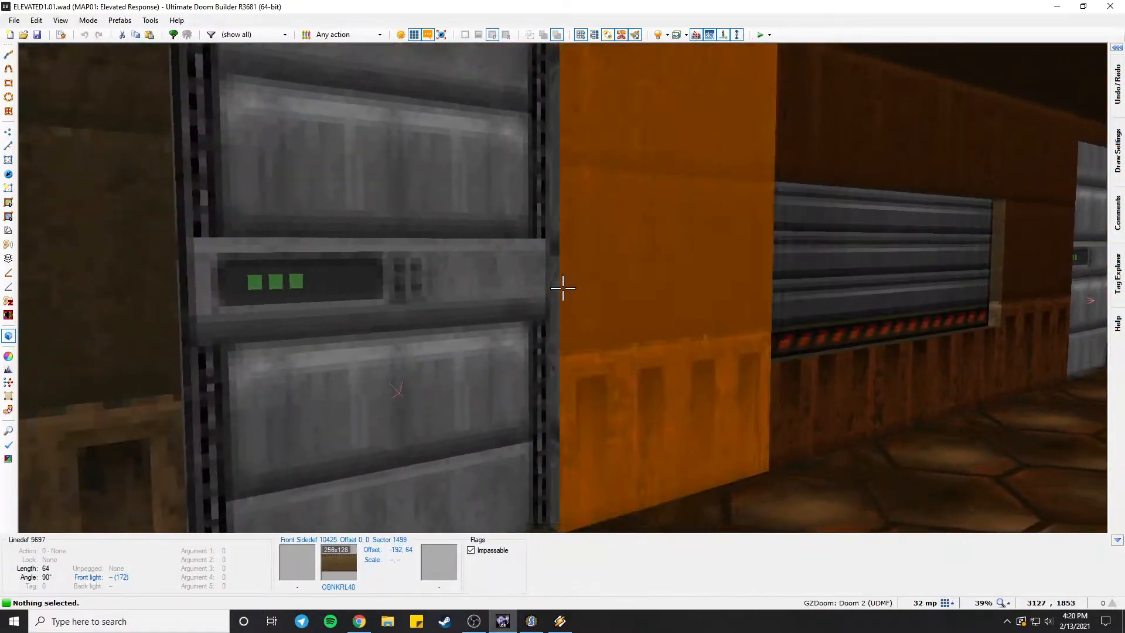
key(w)
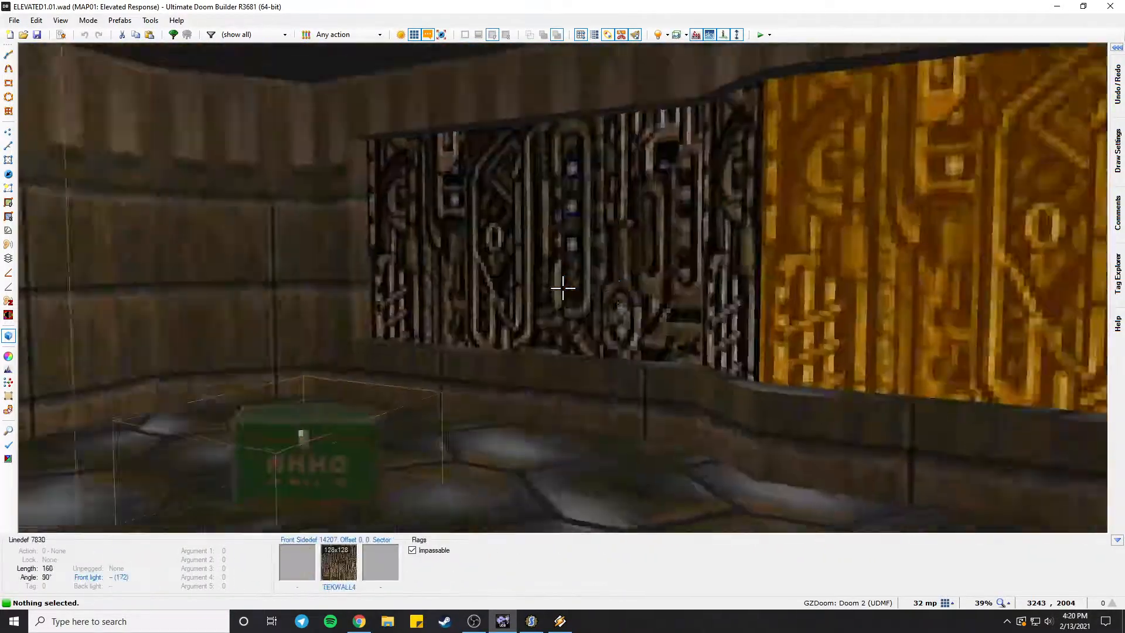
key(w)
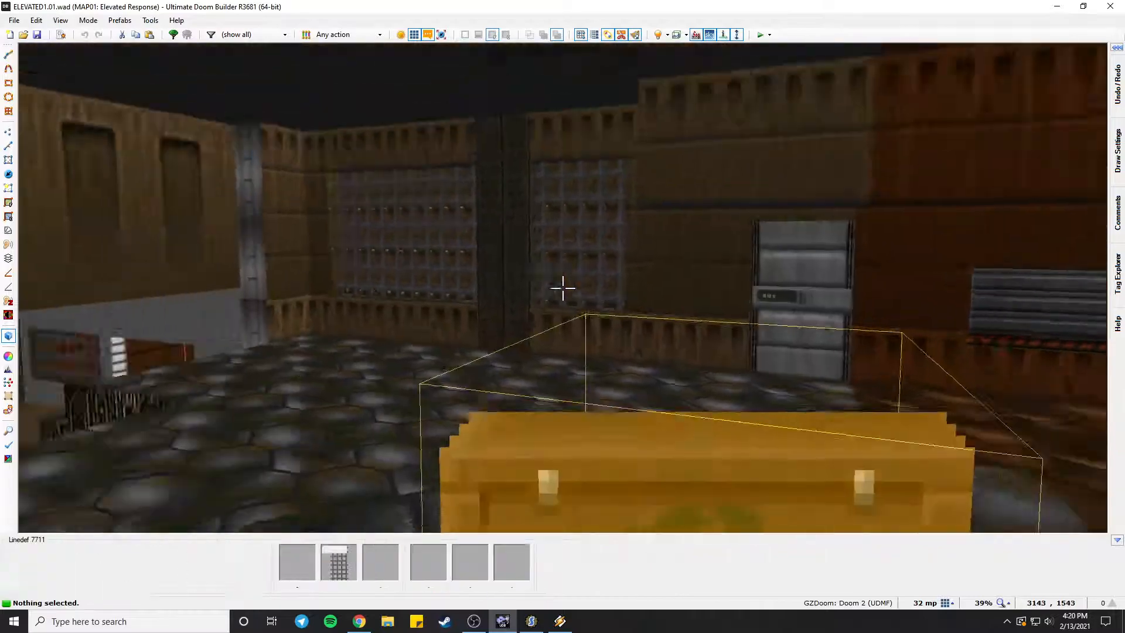
key(w)
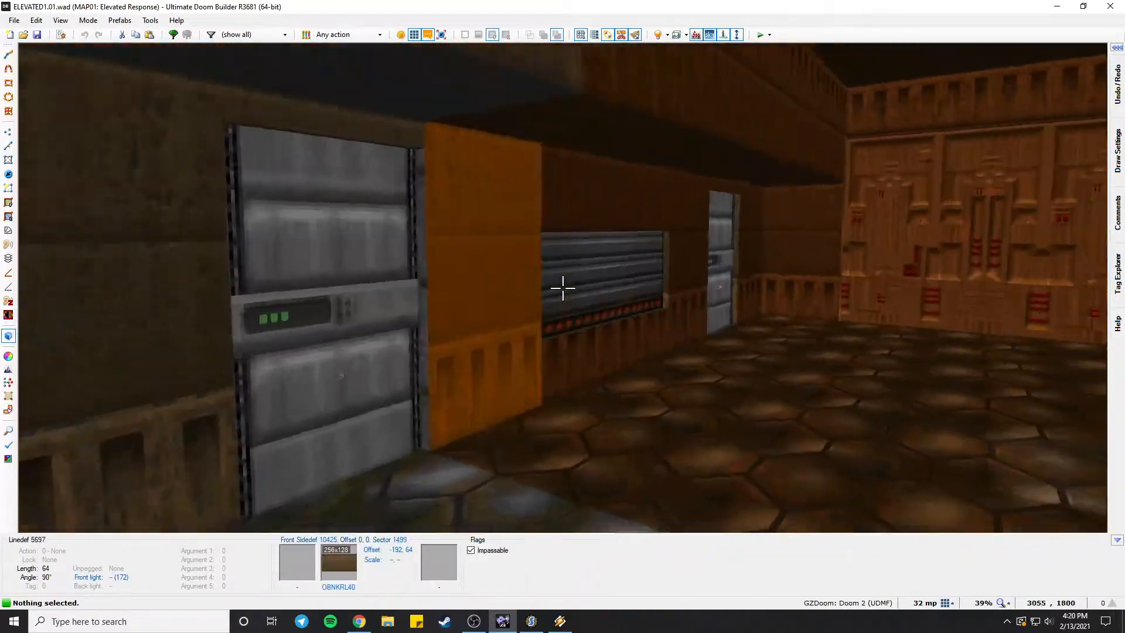
key(s)
key(s)
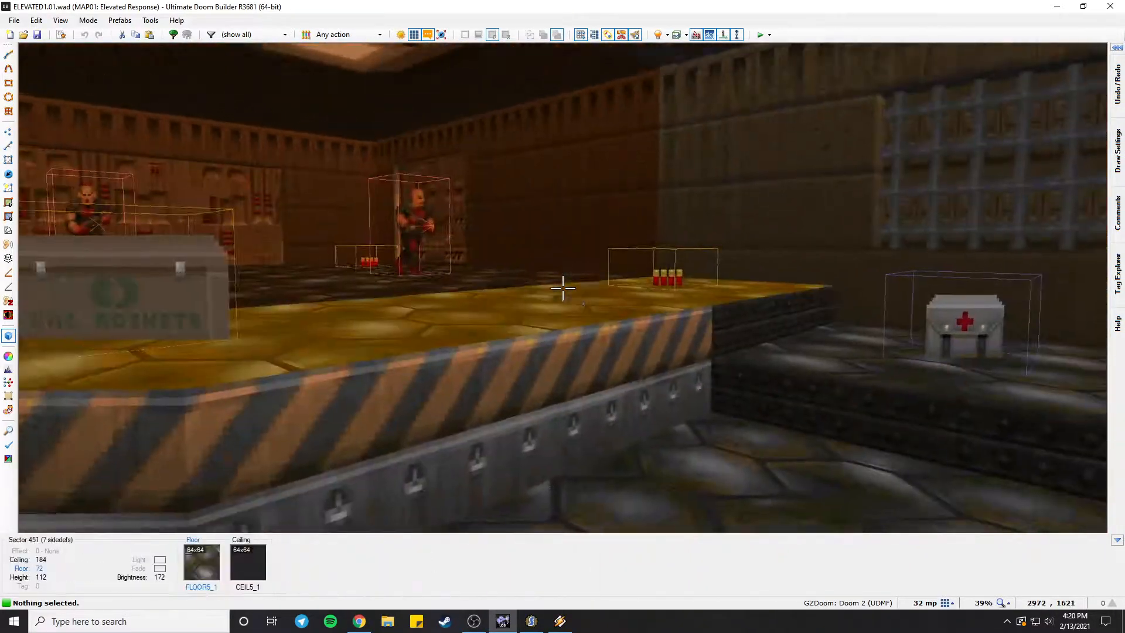
key(a)
key(d)
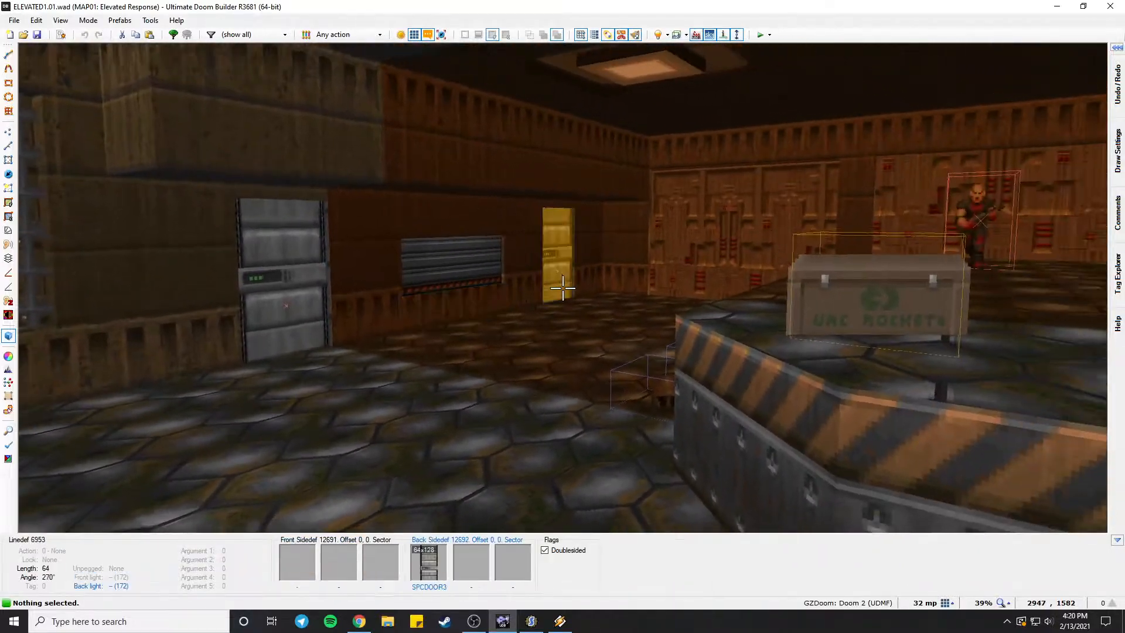
key(a)
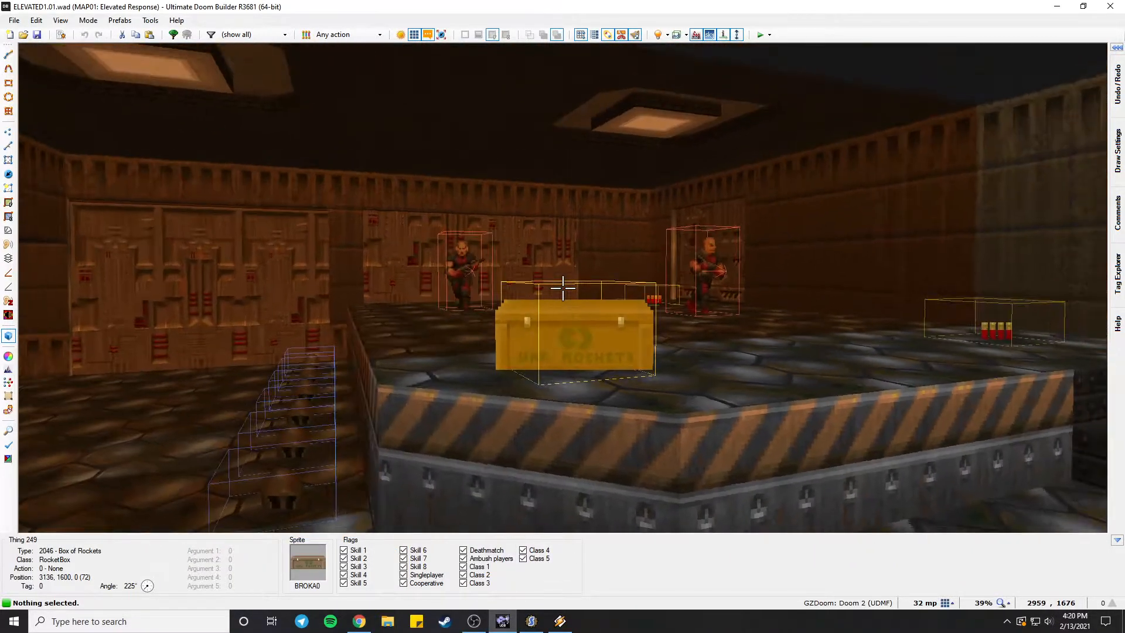
key(d)
key(w)
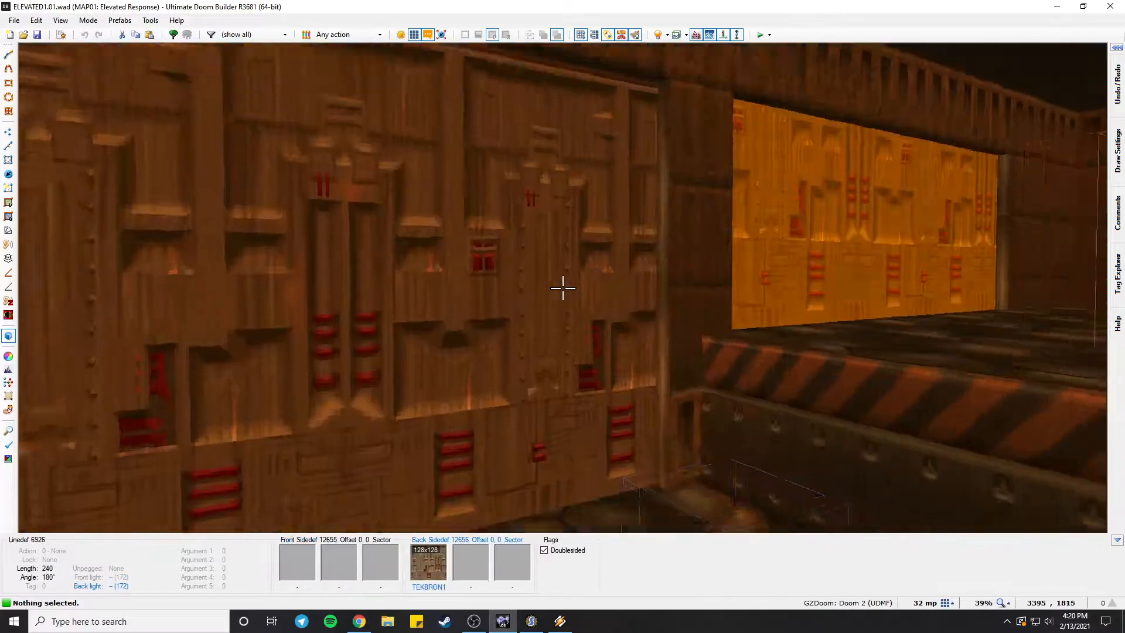
Review the outdoor route from the revenant deck across the vine-covered canyon to the light-trimmed openings of the brick building.
key(w)
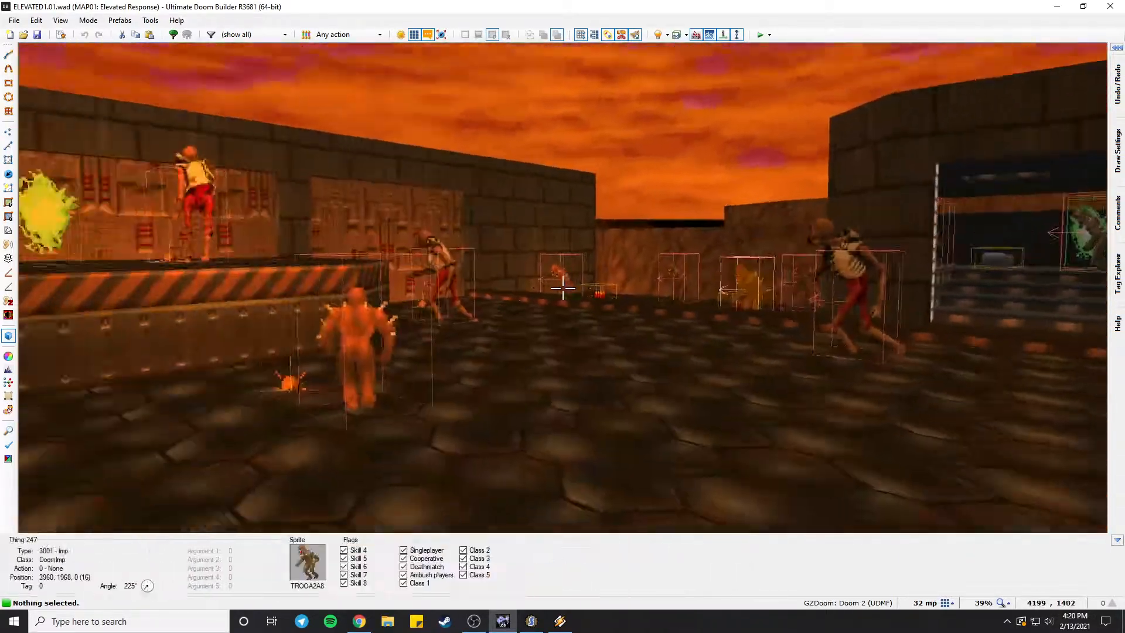
key(w)
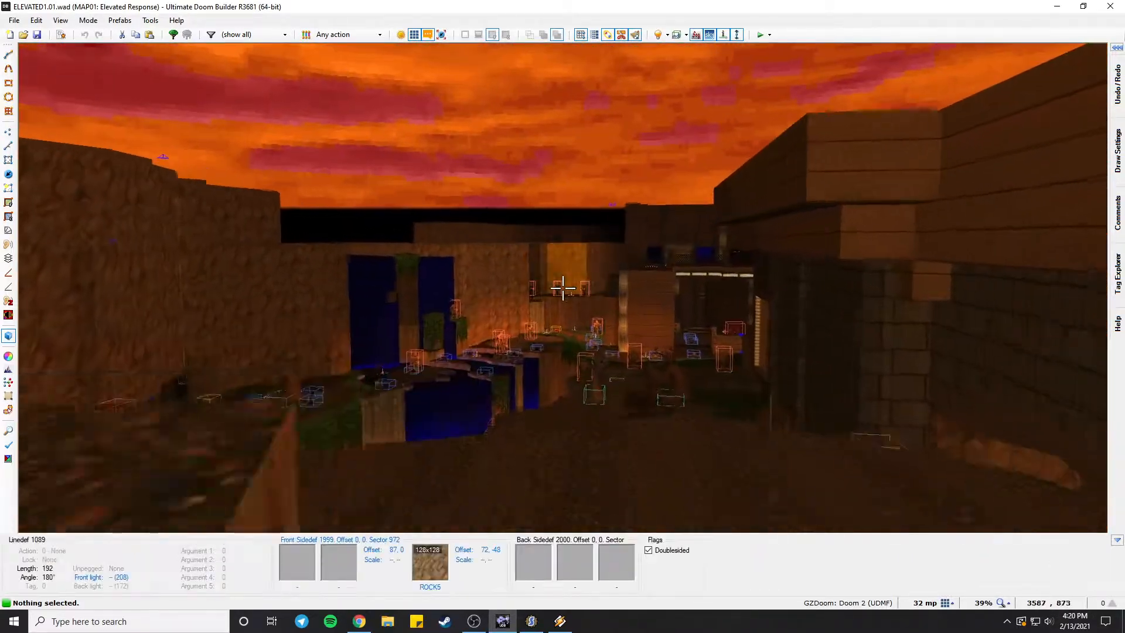
key(w)
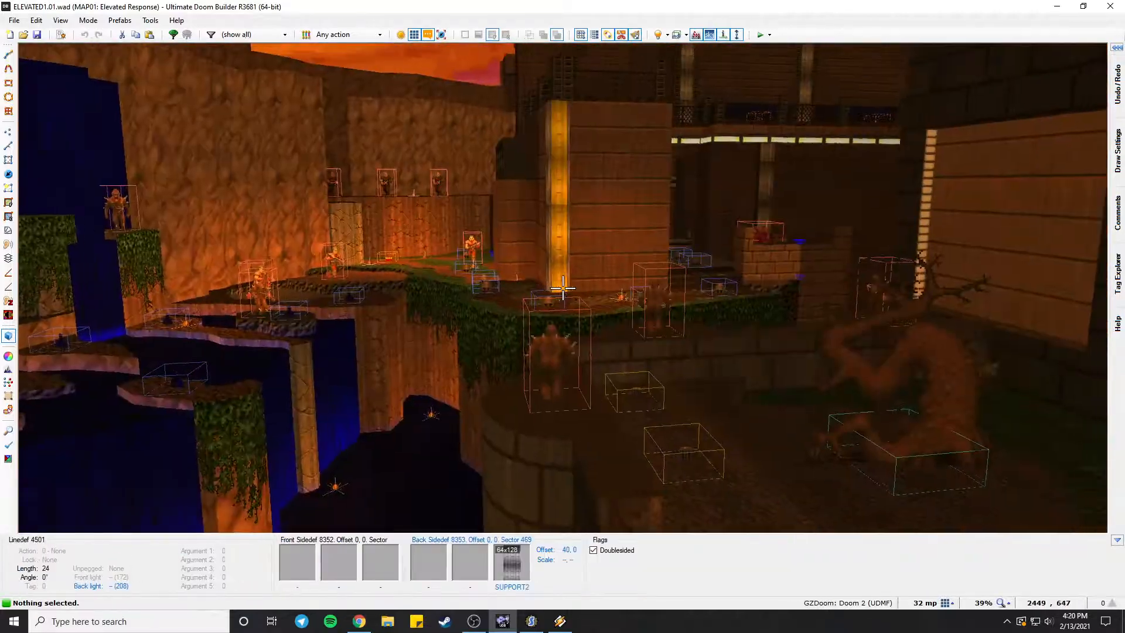
key(w)
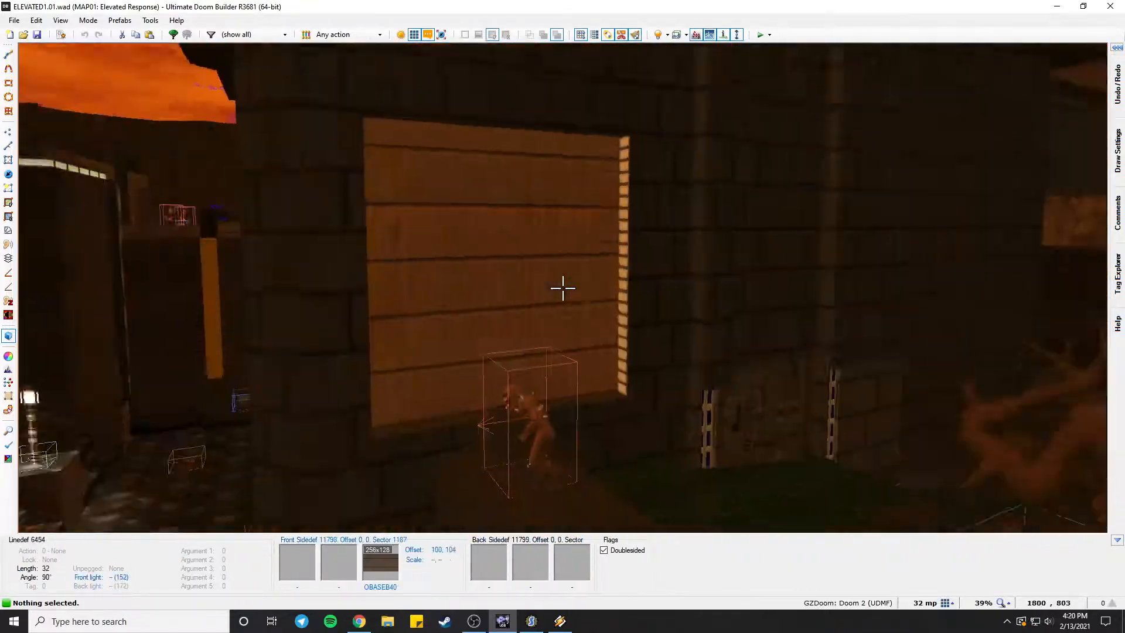
key(w)
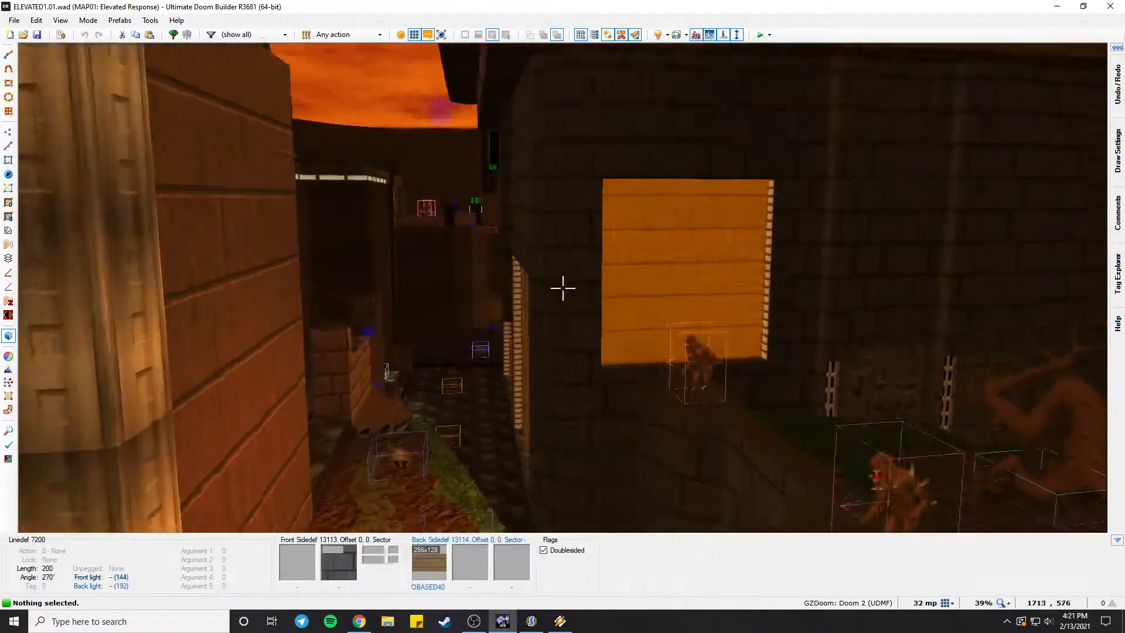
key(w)
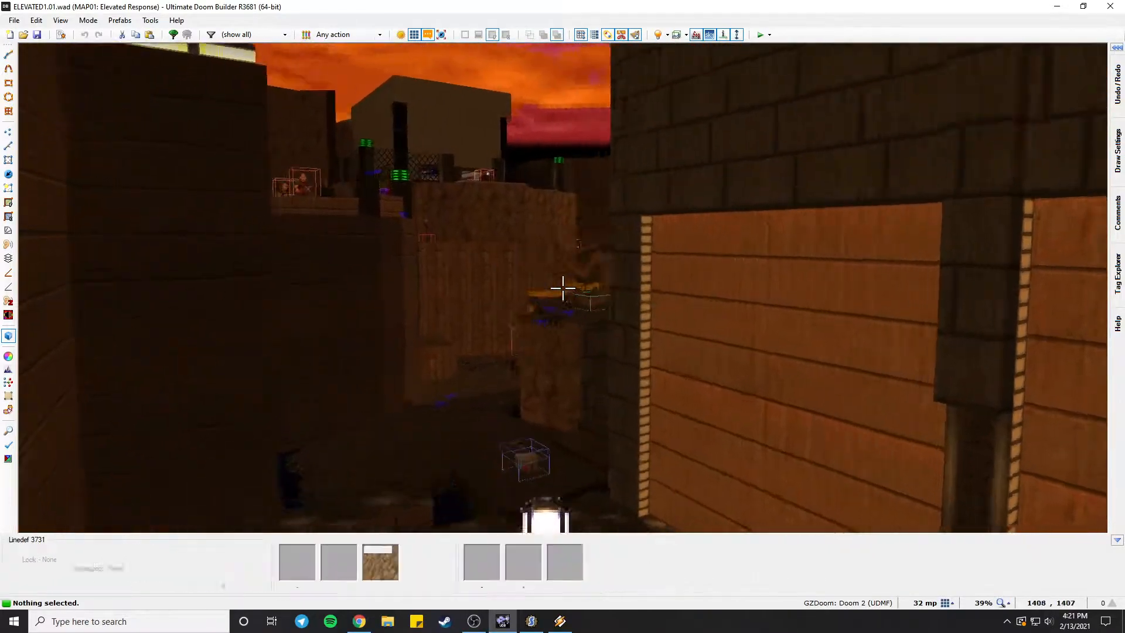
Examine the brick building's light-trimmed orange openings and the rocky path with the dead tree beside it.
key(w)
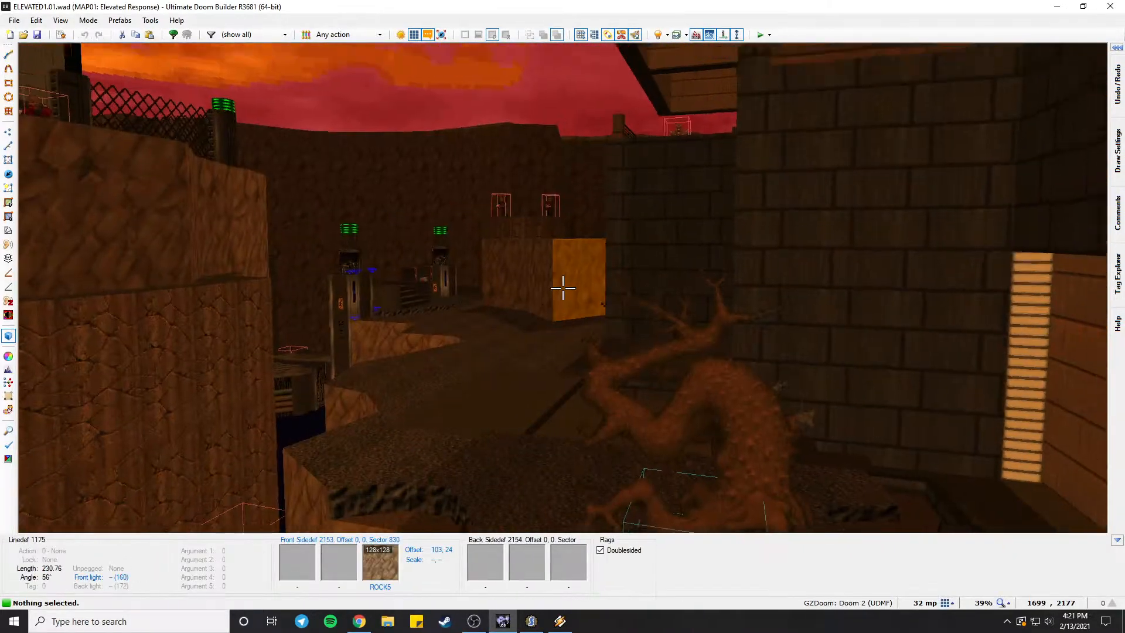
key(w)
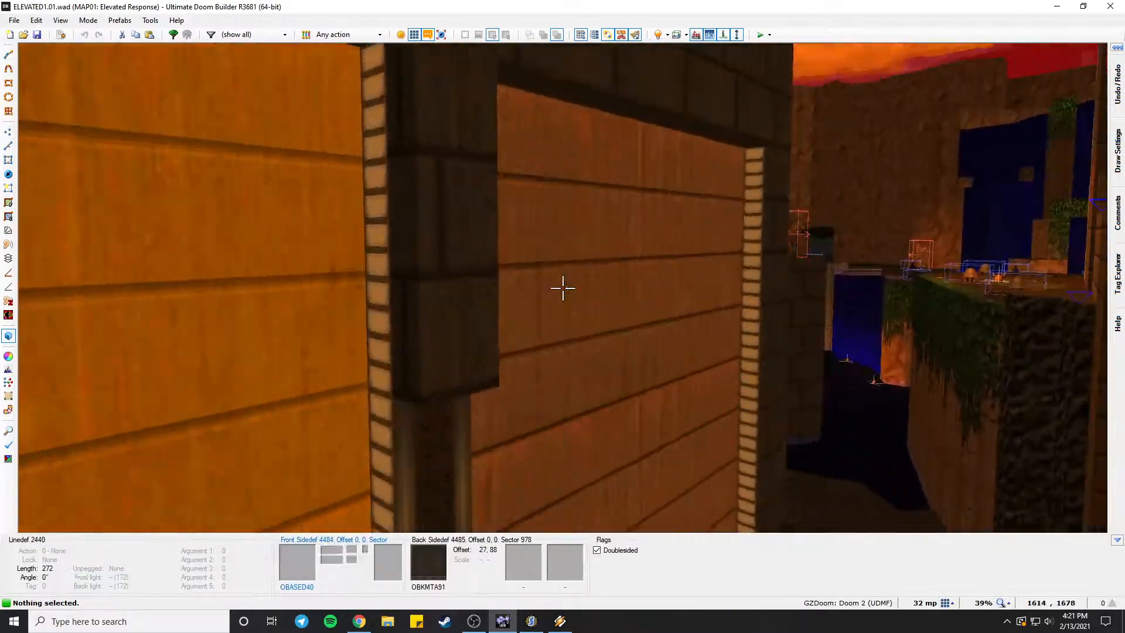
key(w)
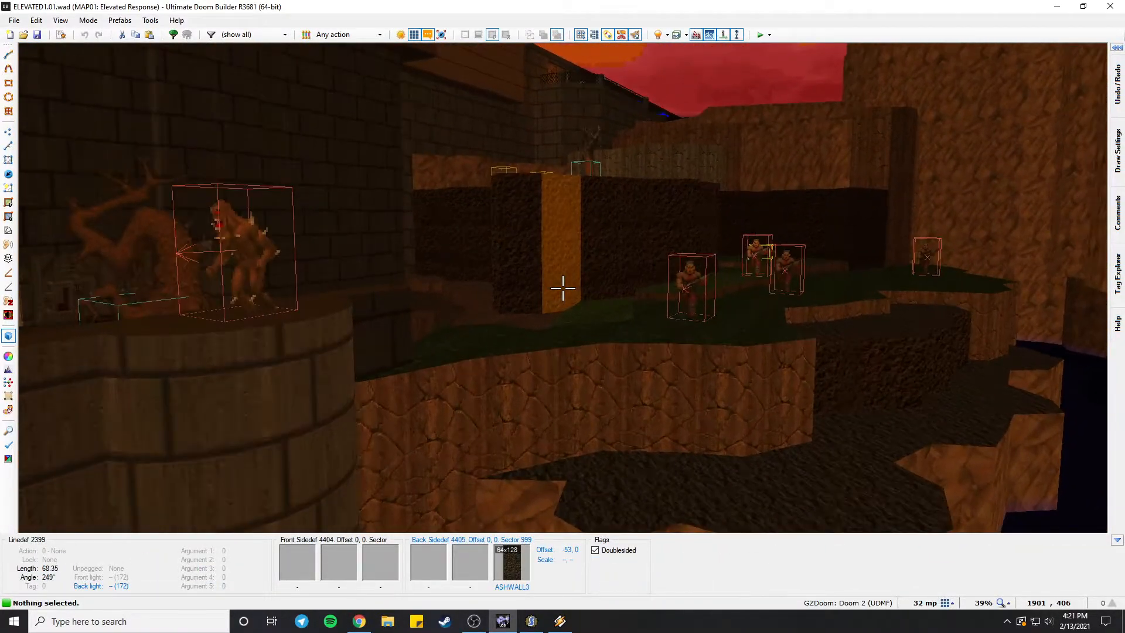
Examine the terraced canyon bank, from the grassy ledge with the zombie soldiers down to the dark soil shelves above the chasm.
key(w)
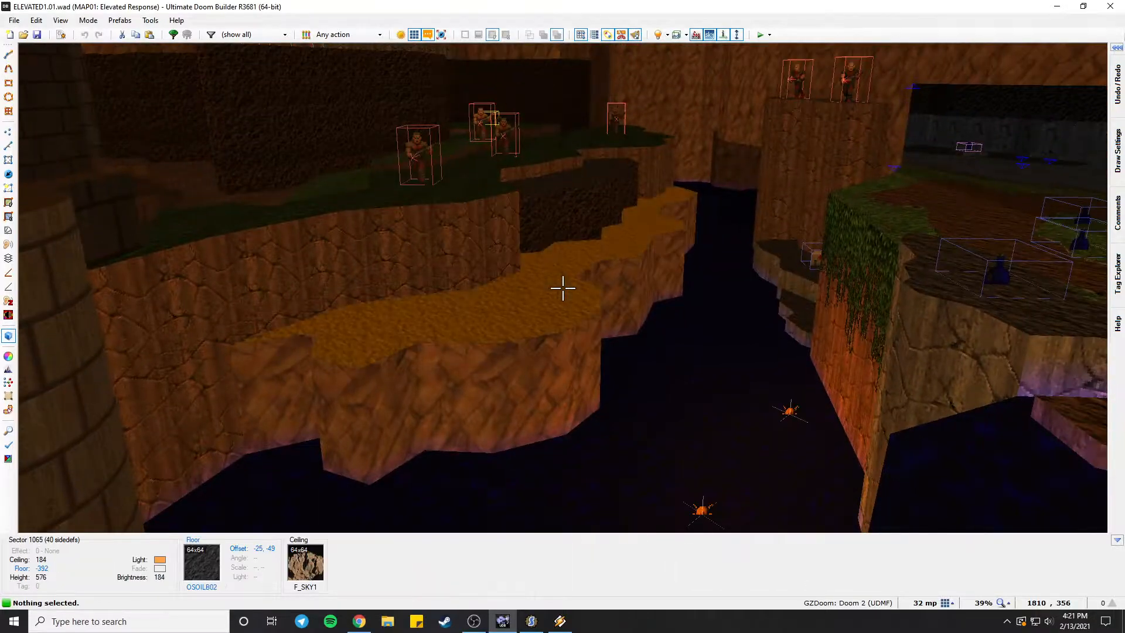
key(w)
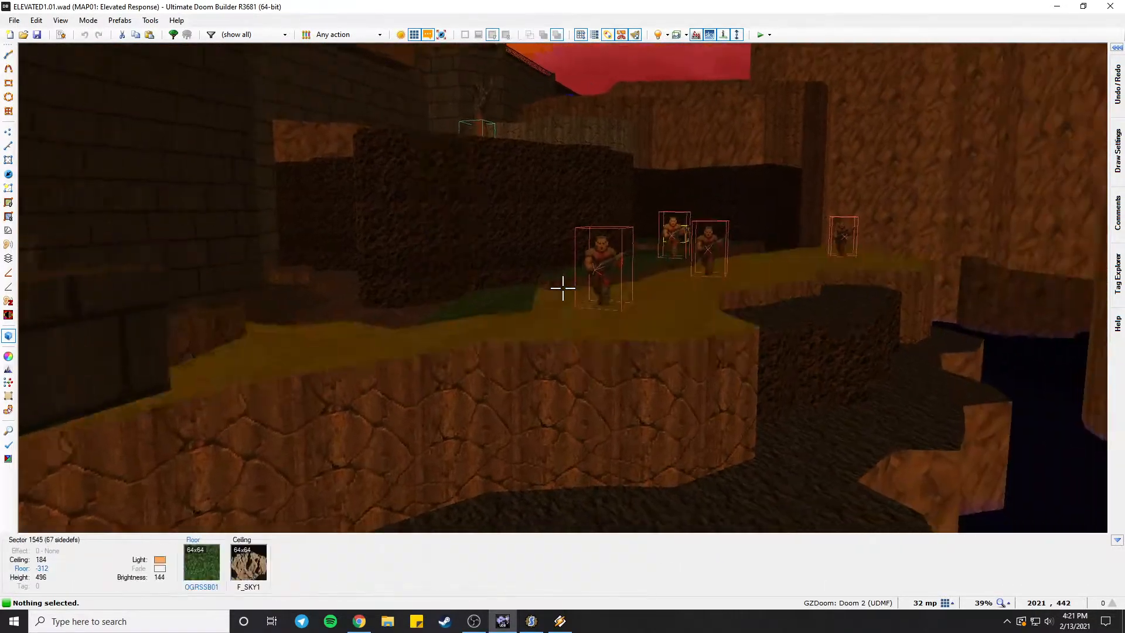
key(s)
key(w)
key(s)
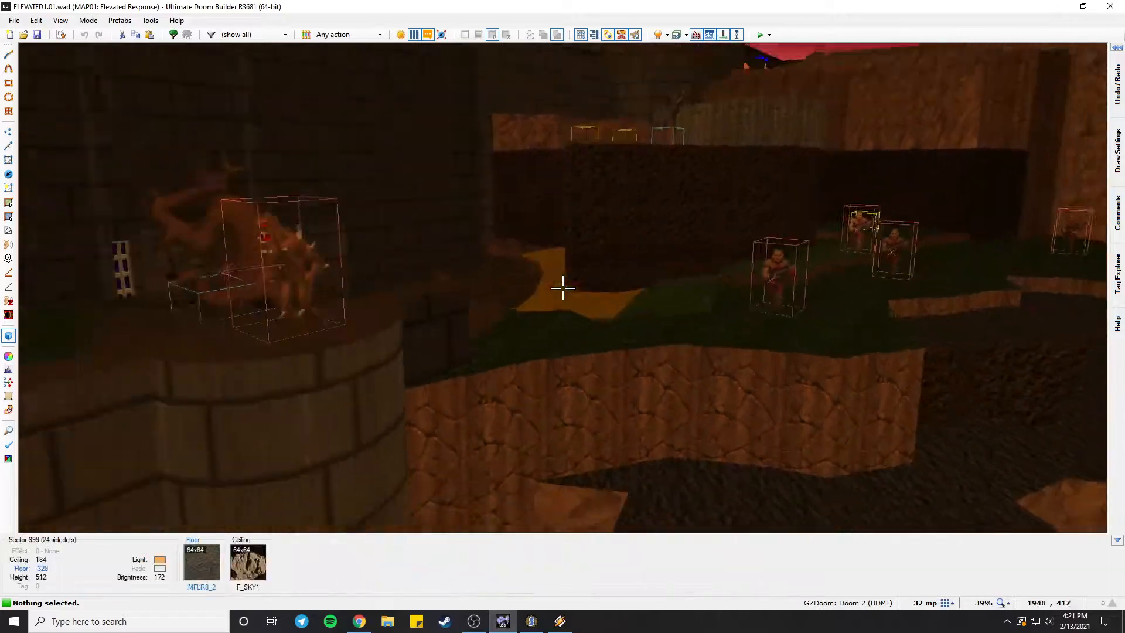
key(w)
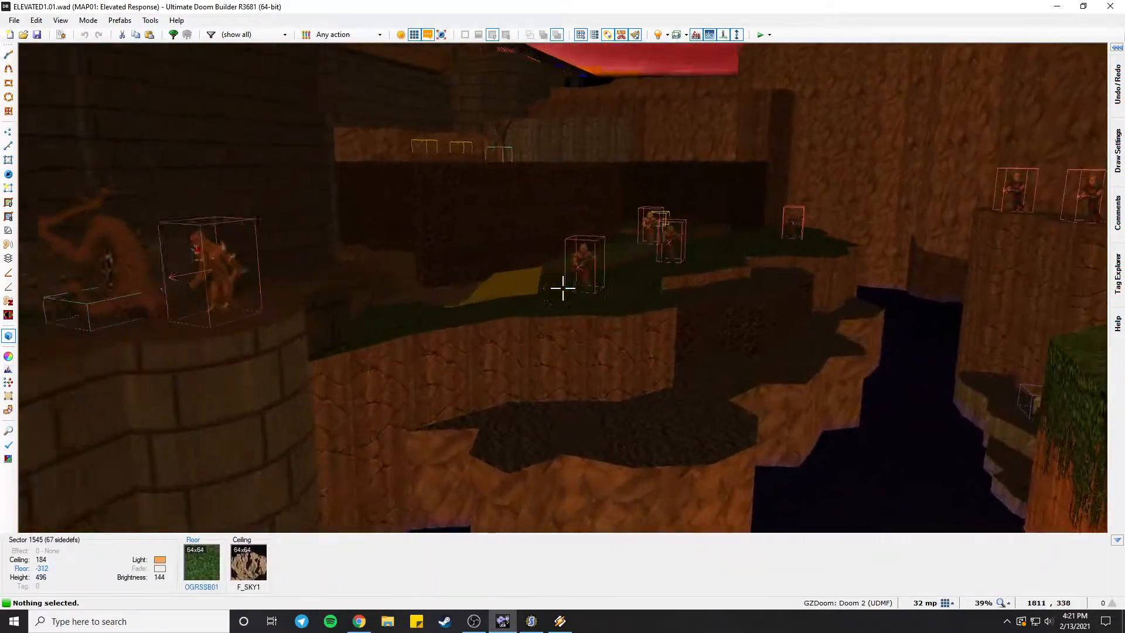
Review the imps' rounded brick ledge beside the building and the facing grassy bank, and return to the 2D map in Vertices Mode.
key(a)
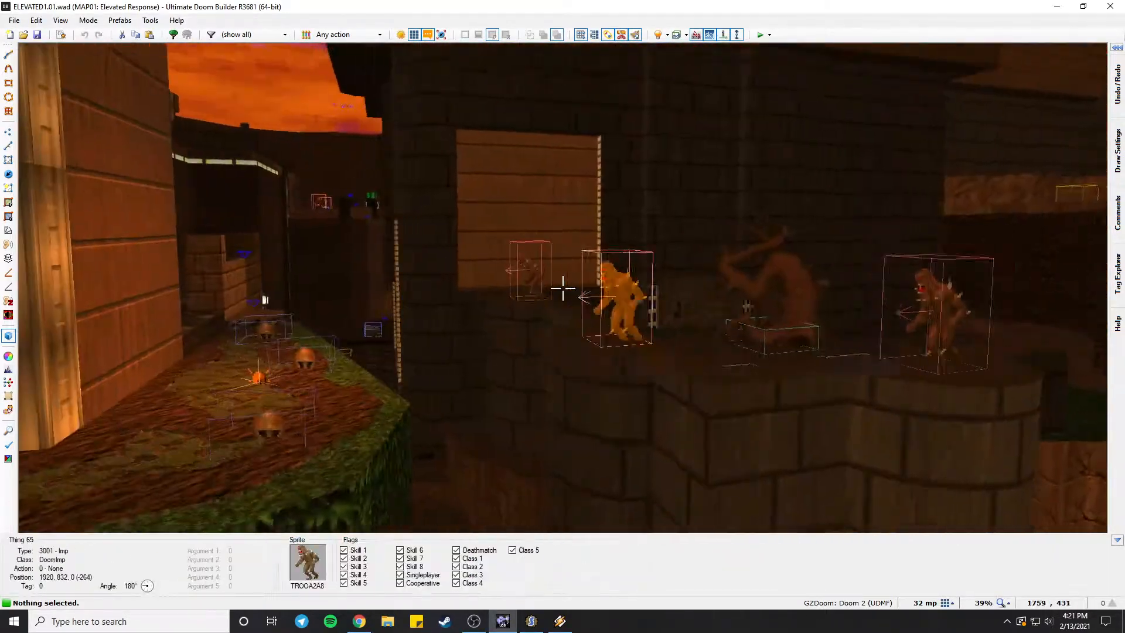
key(w)
key(w)
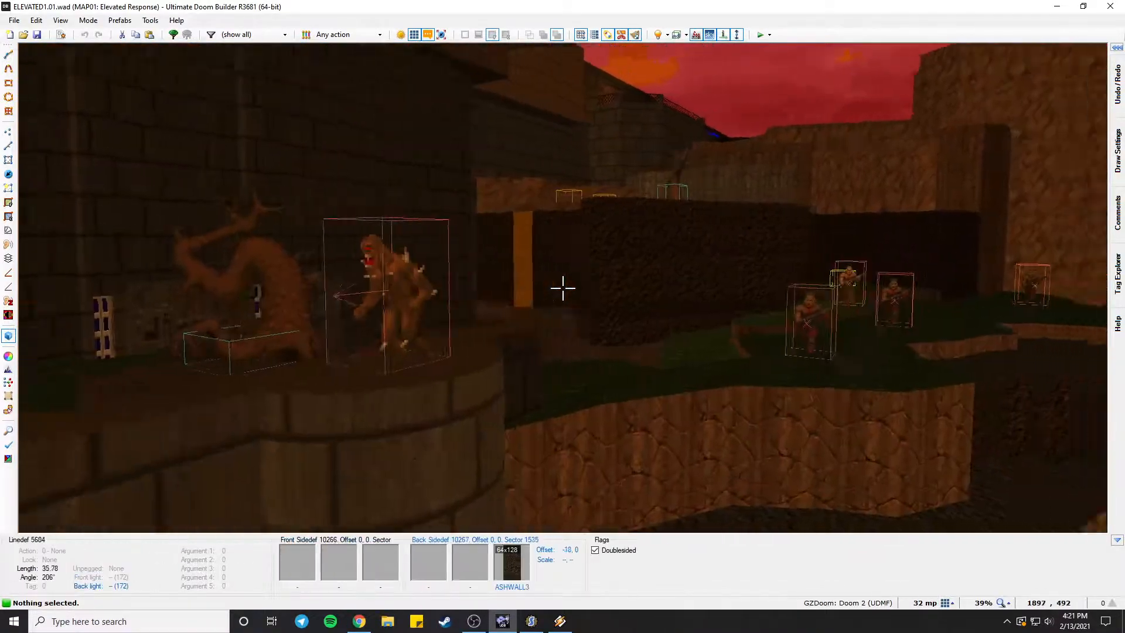
key(s)
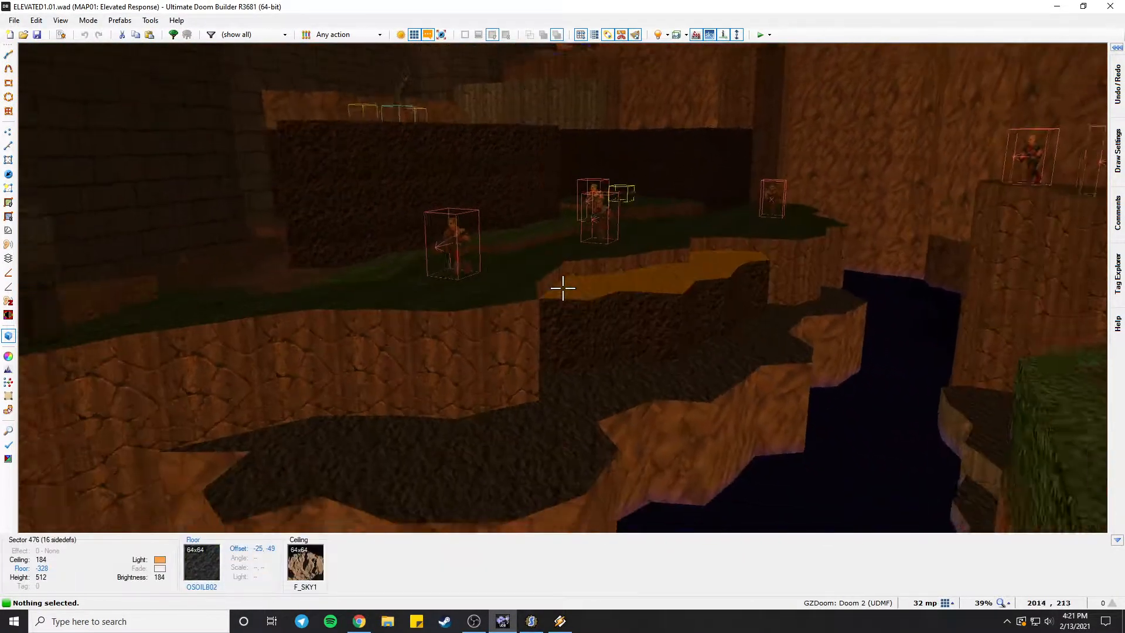
key(w)
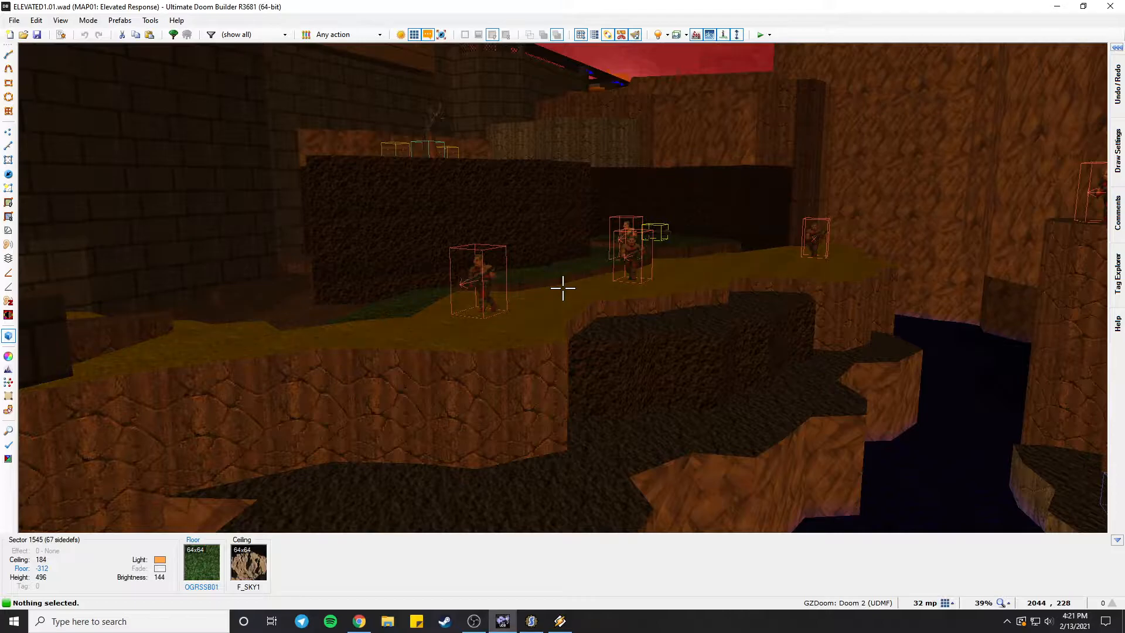
key(q)
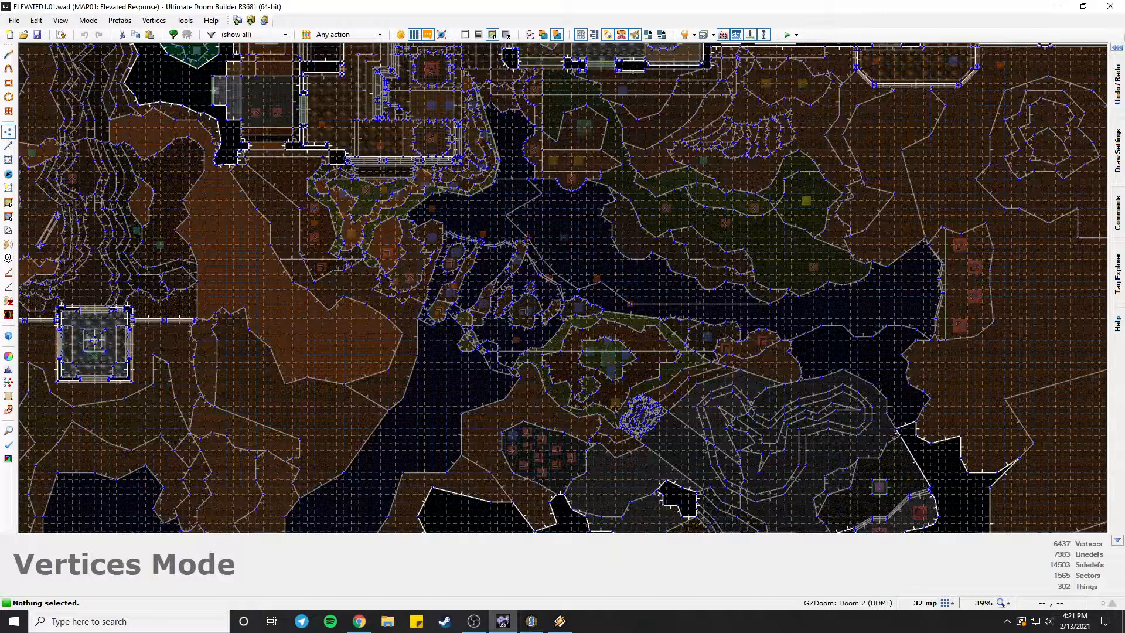